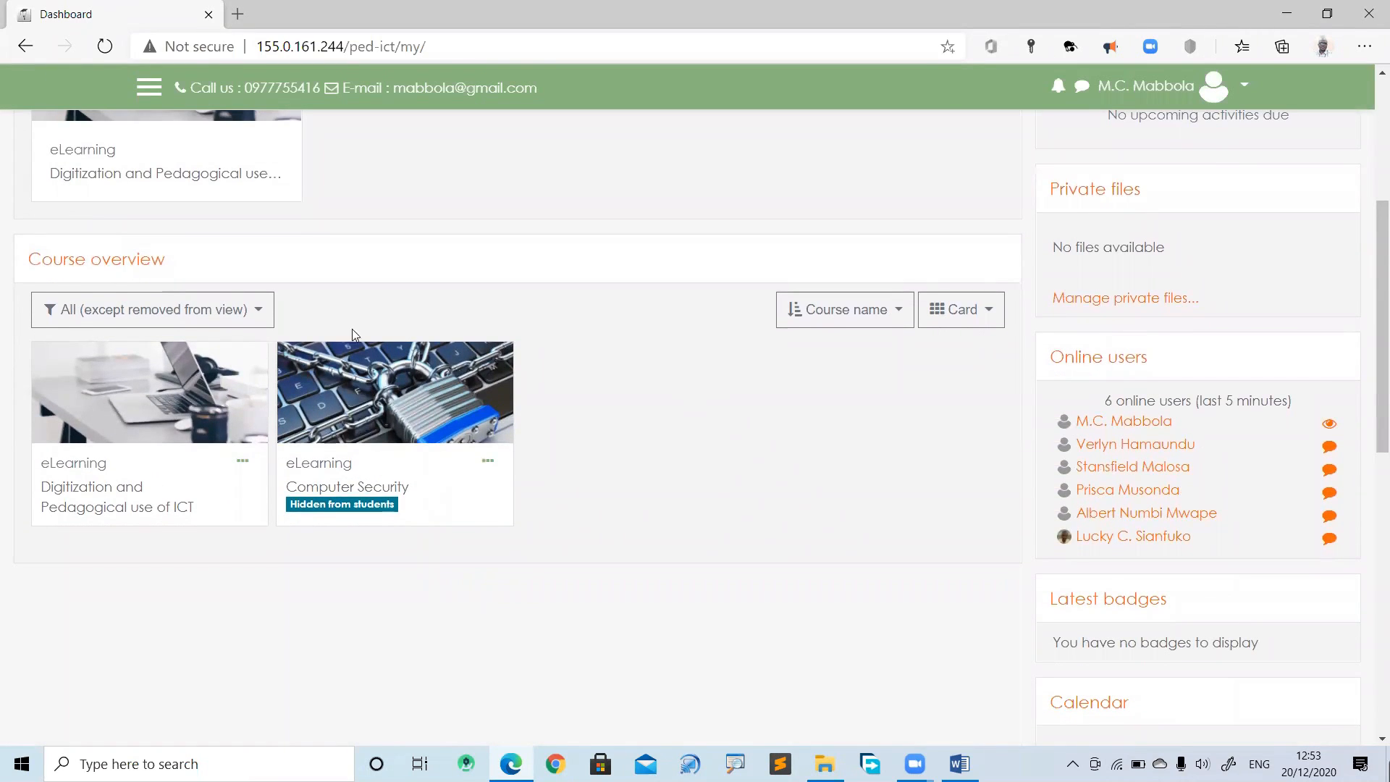
Open the Computer Security course and turn editing on
left_click(349, 484)
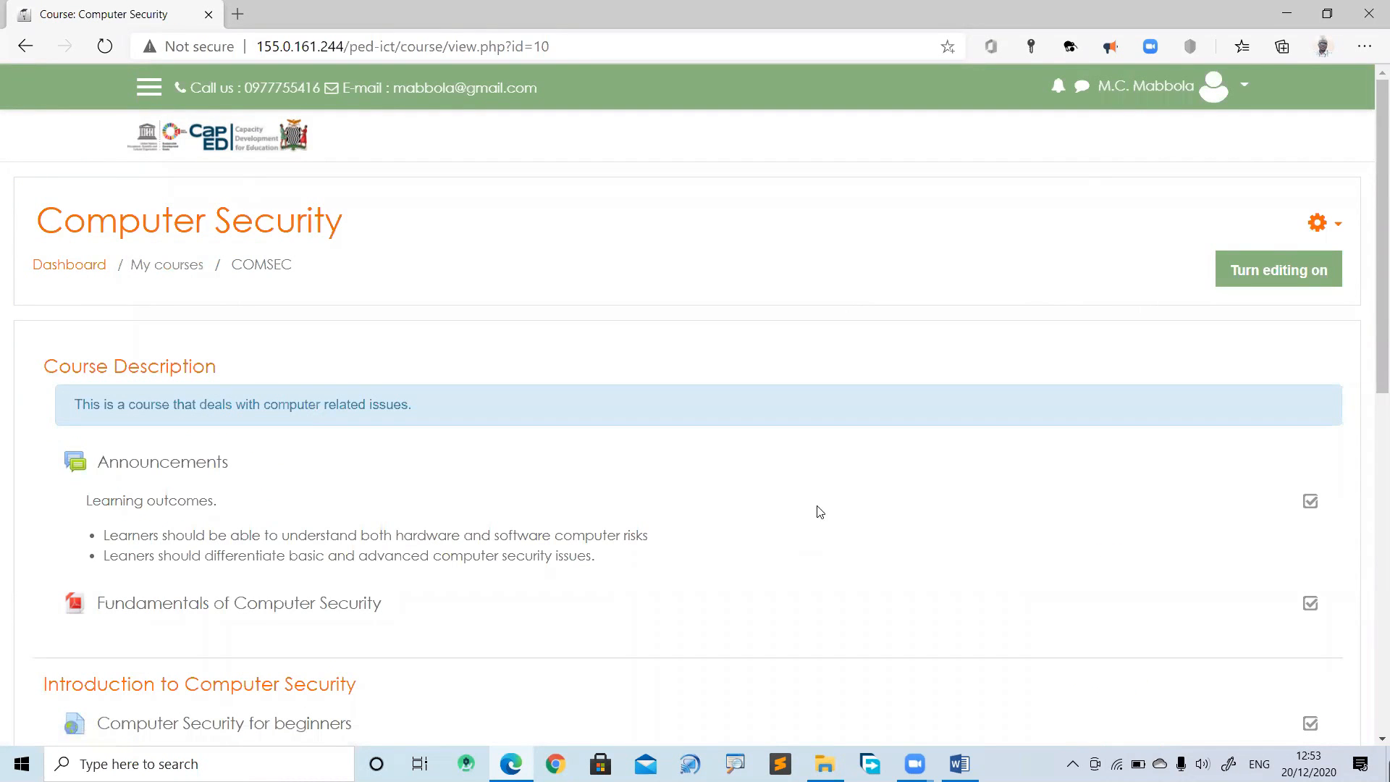
left_click(858, 129)
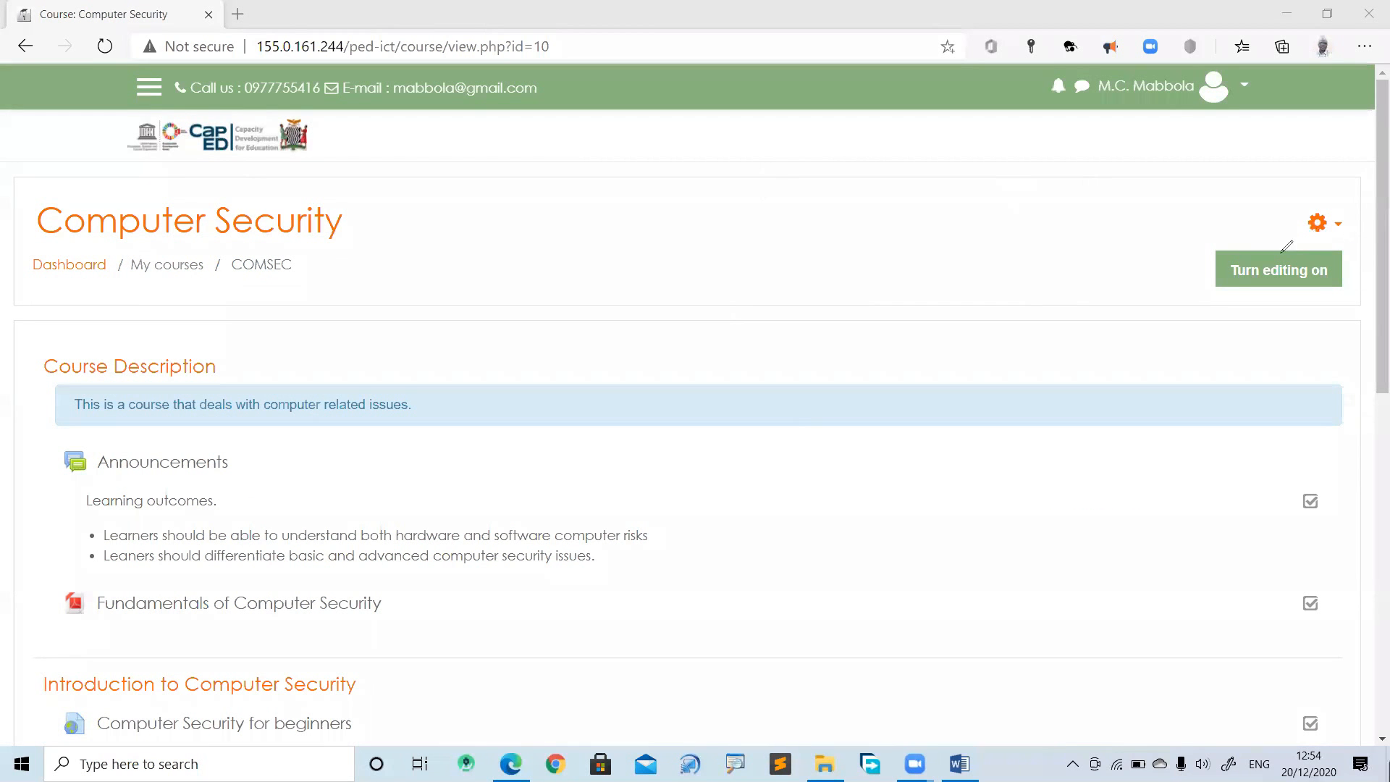
mouse_move(1237, 227)
left_mouse_down()
mouse_move(1192, 275)
mouse_move(1239, 300)
mouse_move(1341, 262)
mouse_move(1234, 233)
left_mouse_up()
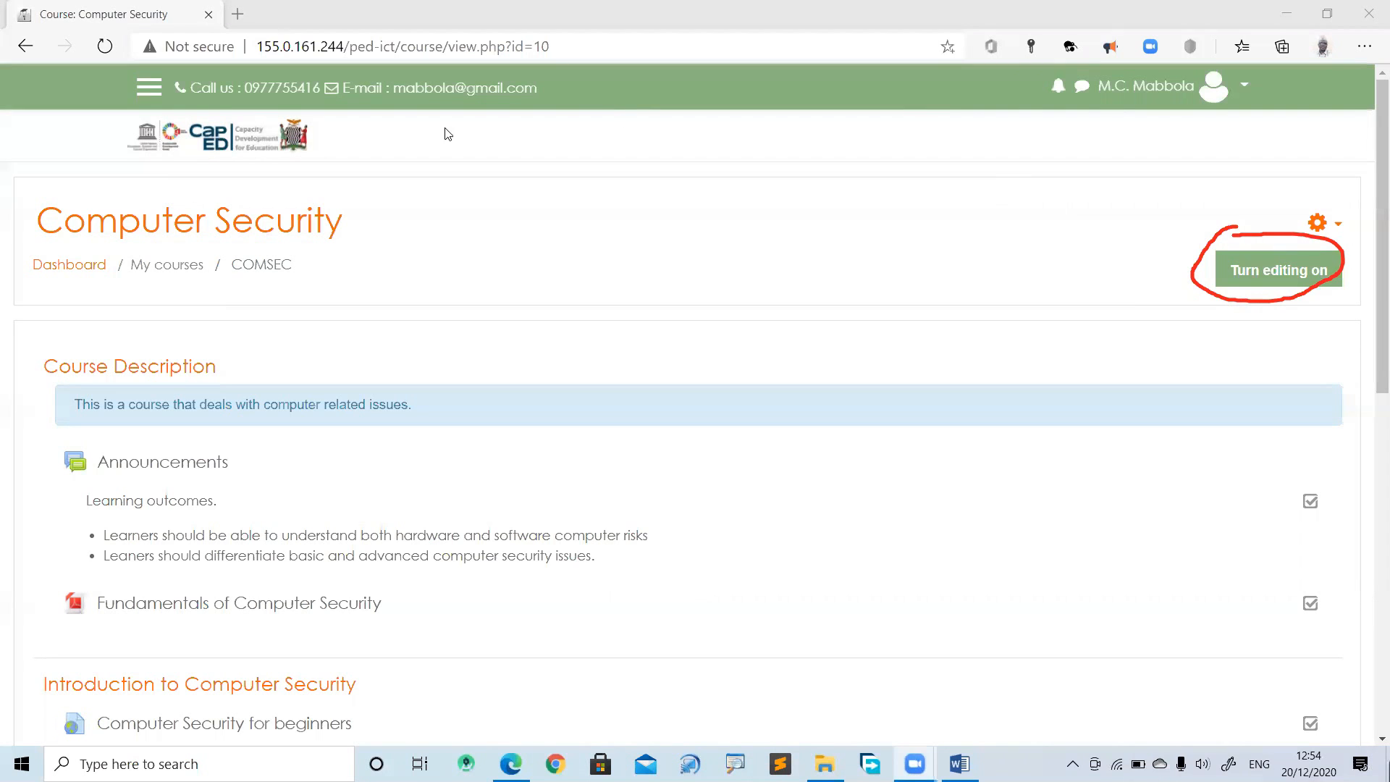
left_click(1264, 281)
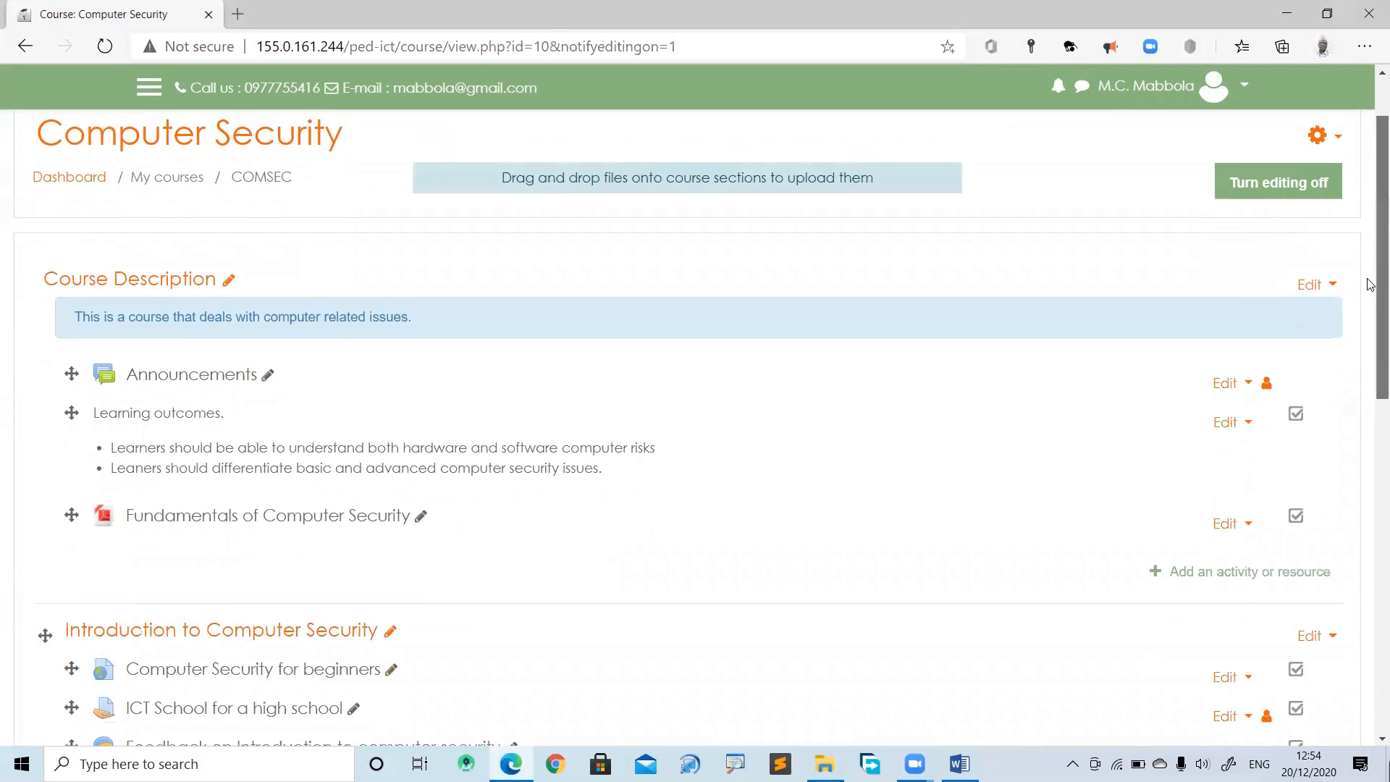
Open the activity and resource chooser for the Introduction to Computer Security section
scroll(833, 143, "down", 1)
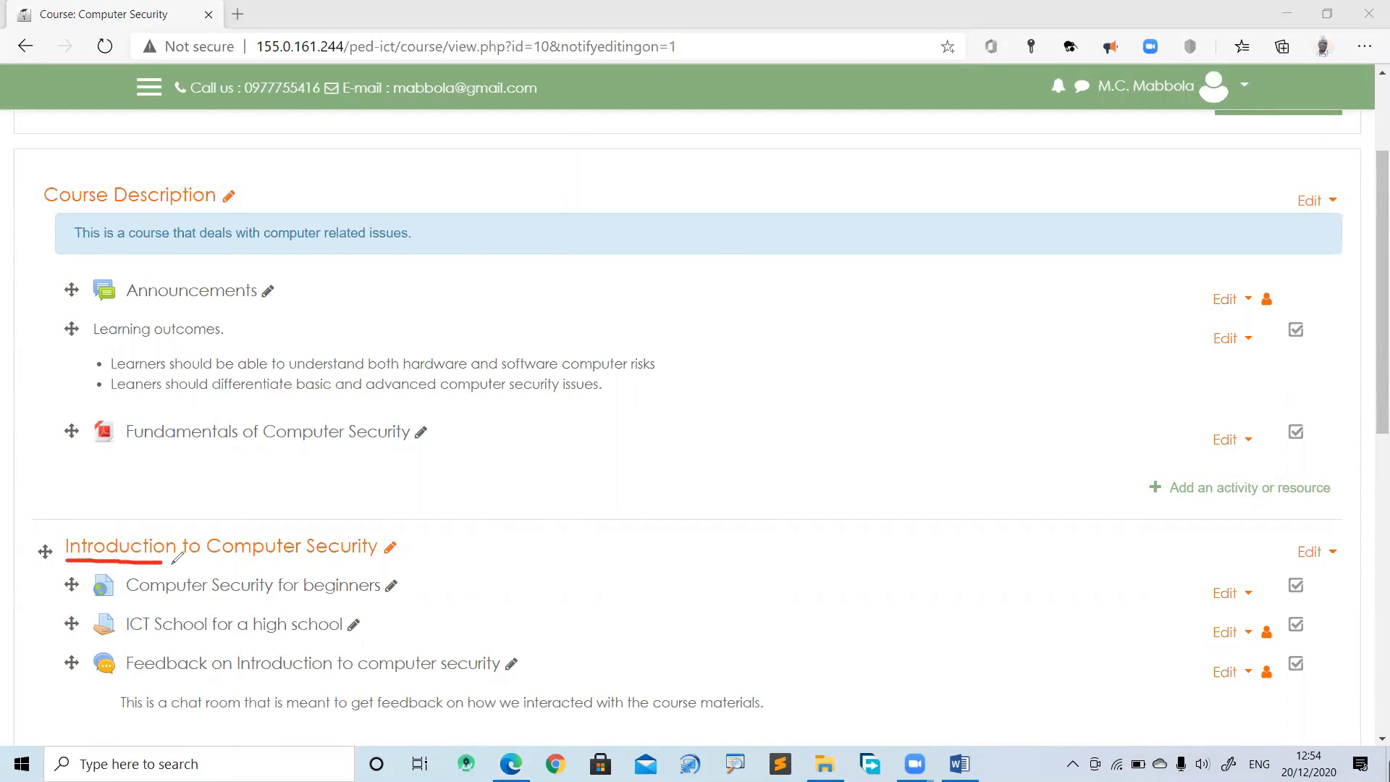
scroll(268, 507, "down", 3)
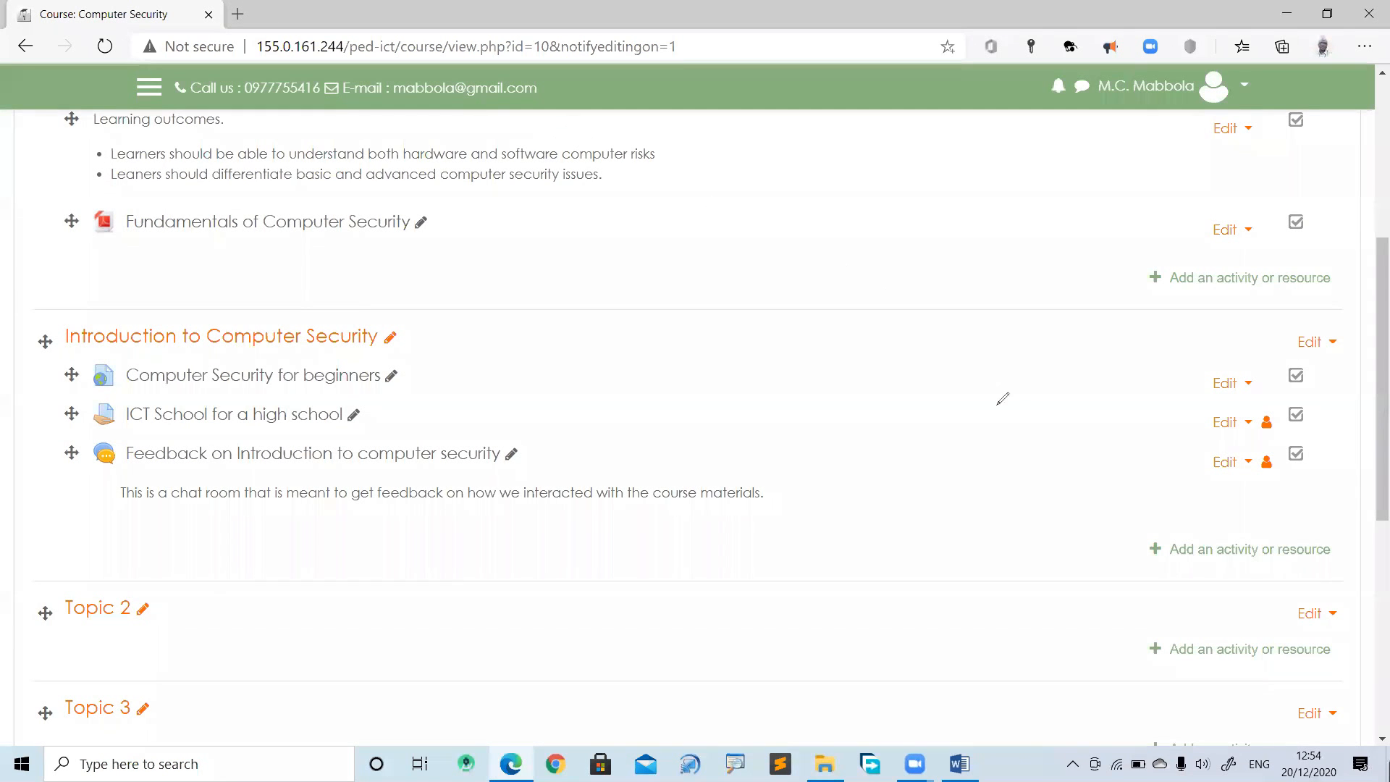
mouse_move(1207, 505)
left_mouse_down()
mouse_move(1156, 519)
mouse_move(1213, 586)
left_mouse_up()
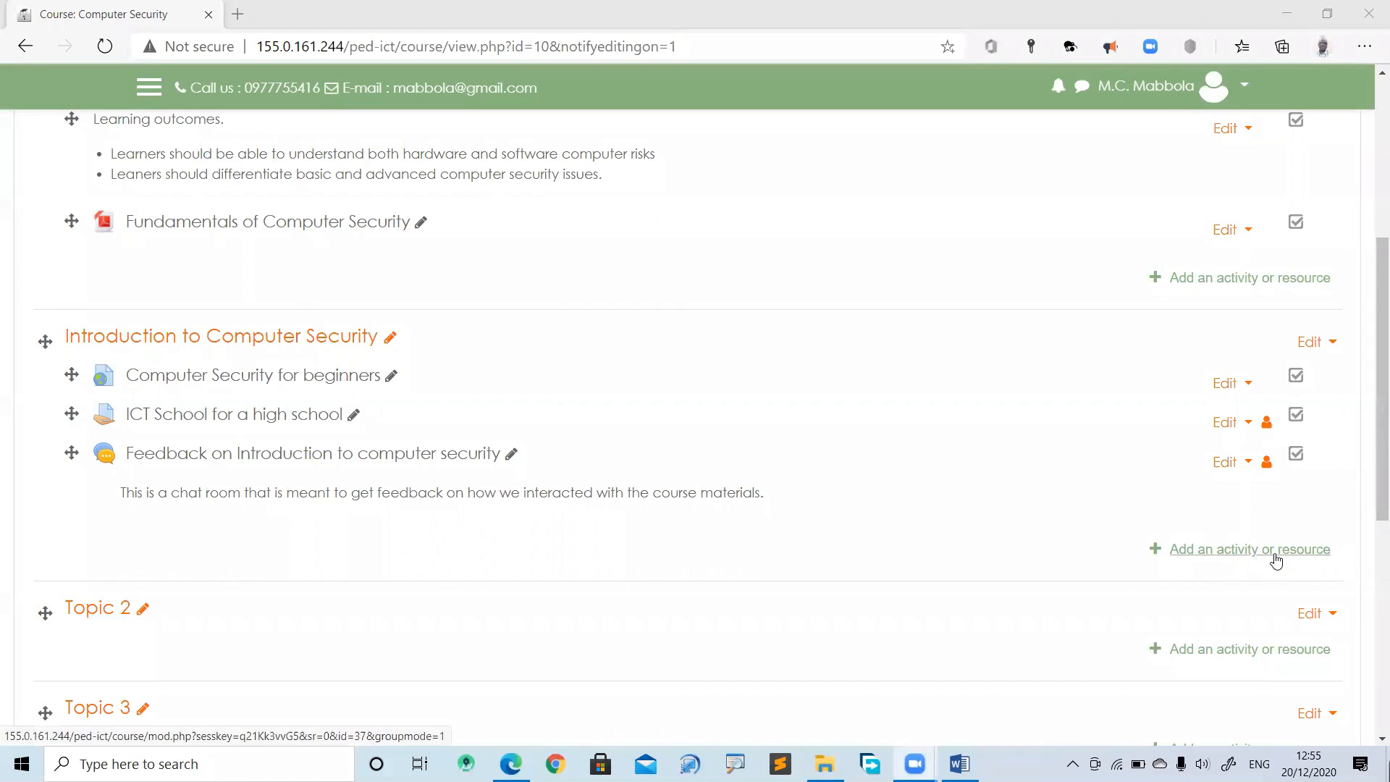
left_click(1274, 556)
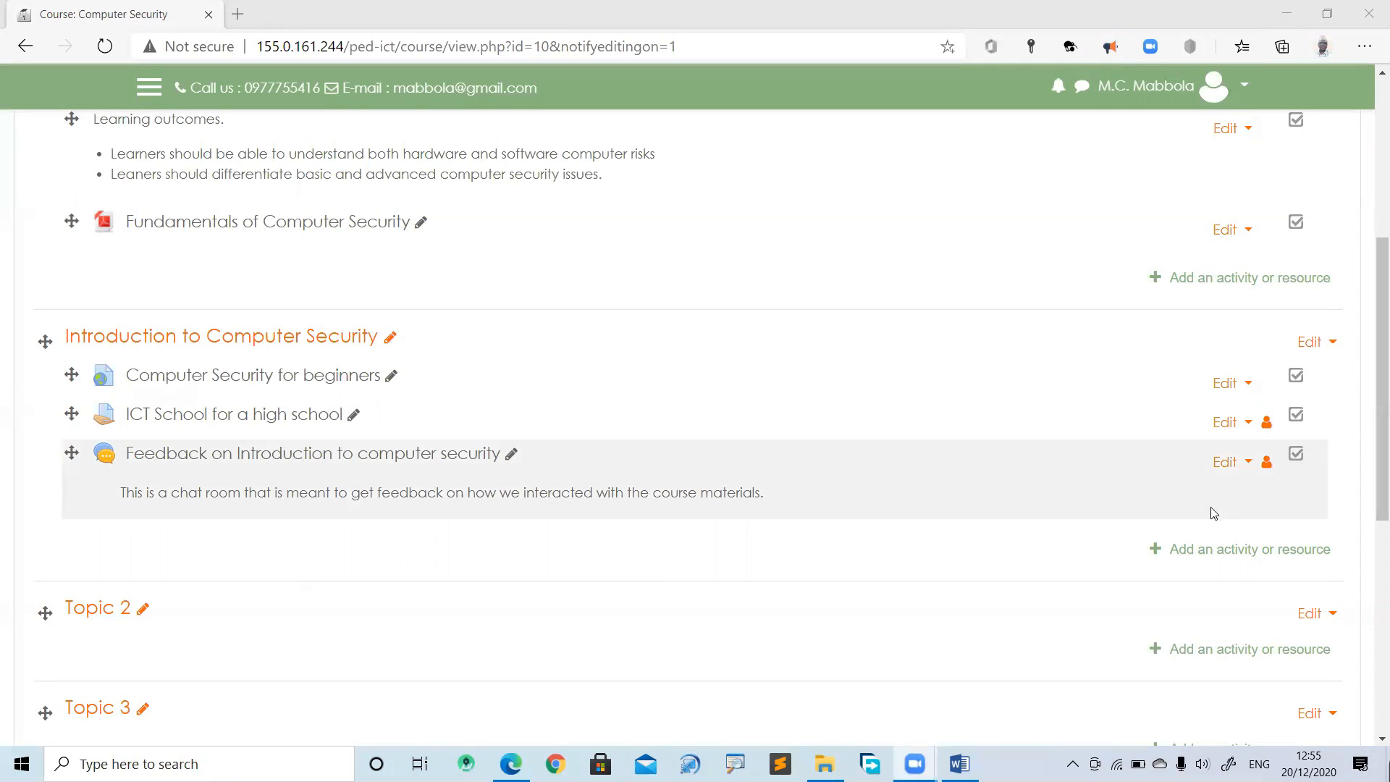
left_click(1216, 552)
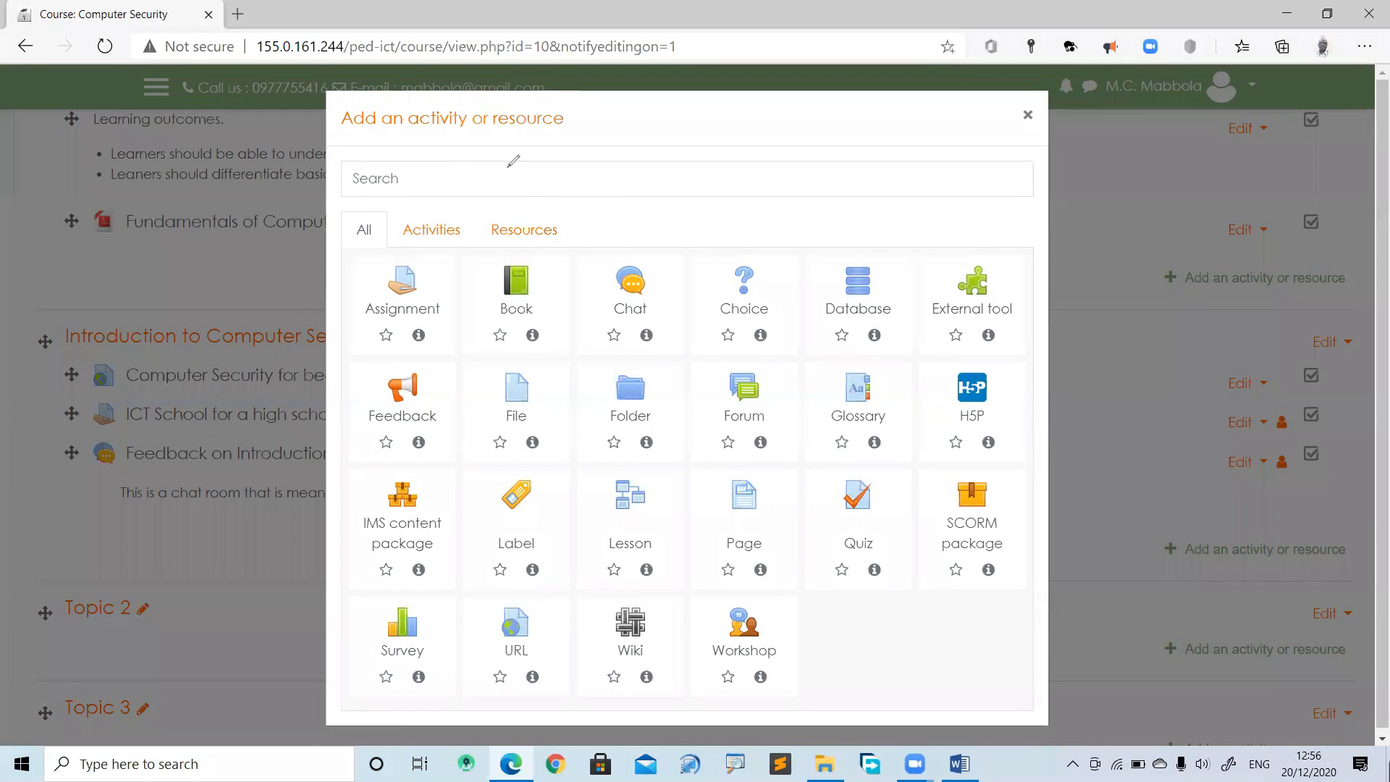
mouse_move(404, 202)
left_mouse_down()
mouse_move(401, 225)
mouse_move(435, 250)
mouse_move(474, 210)
mouse_move(413, 195)
left_mouse_up()
mouse_move(510, 202)
left_mouse_down()
mouse_move(492, 254)
mouse_move(567, 225)
mouse_move(529, 185)
left_mouse_up()
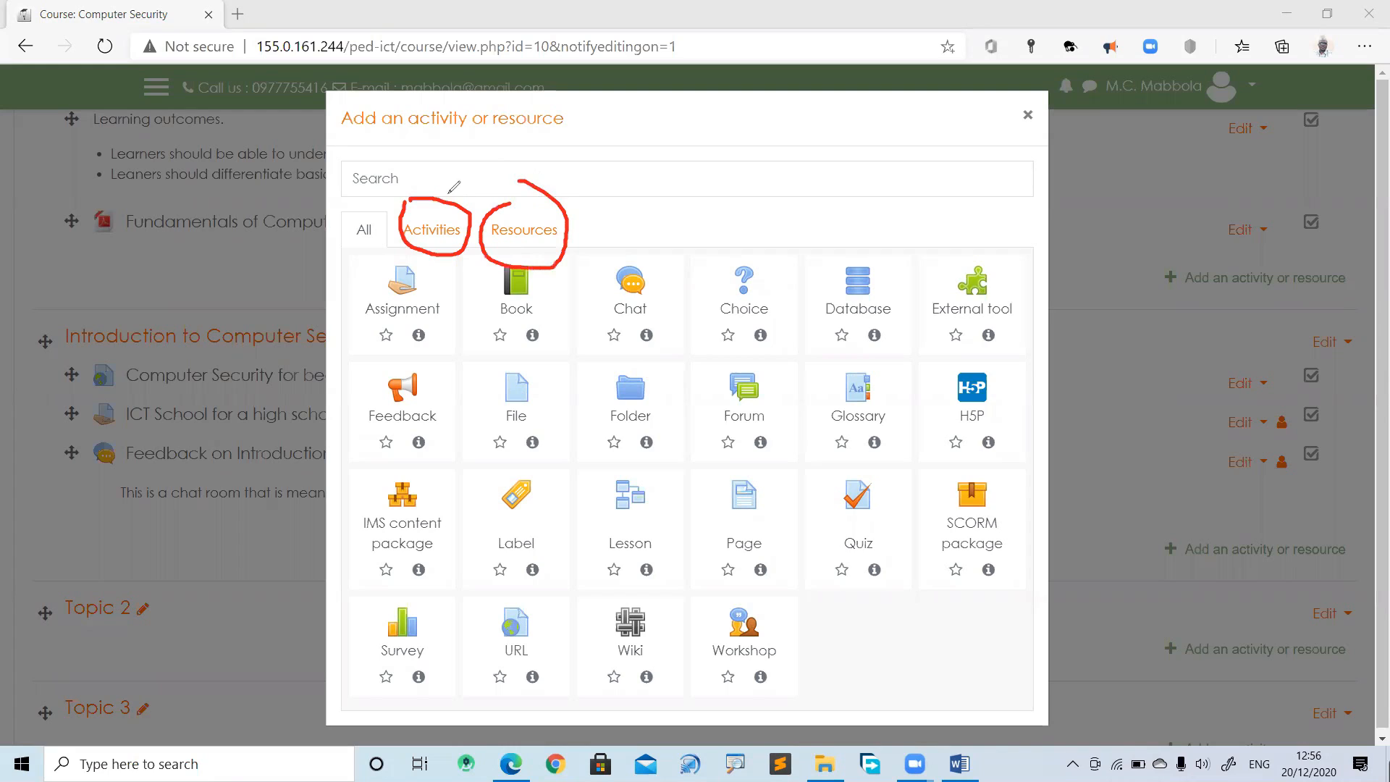
left_click_drag(442, 195, 460, 183)
mouse_move(567, 197)
left_mouse_down()
mouse_move(574, 211)
mouse_move(604, 176)
left_mouse_up()
left_click(929, 107)
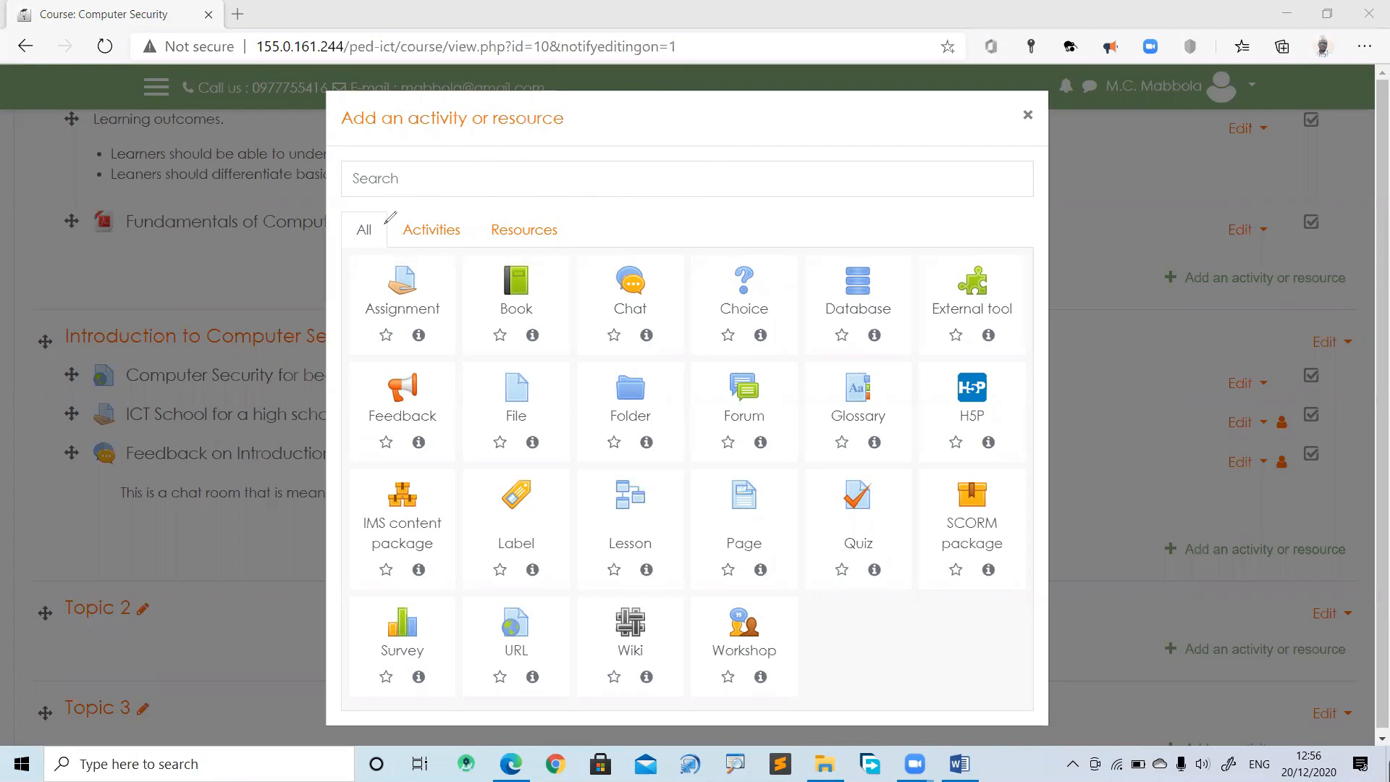
mouse_move(354, 211)
left_mouse_down()
mouse_move(343, 240)
mouse_move(385, 207)
mouse_move(358, 216)
left_mouse_up()
left_click(918, 105)
Filter the chooser to activities only and add a Quiz to the section
left_click(429, 231)
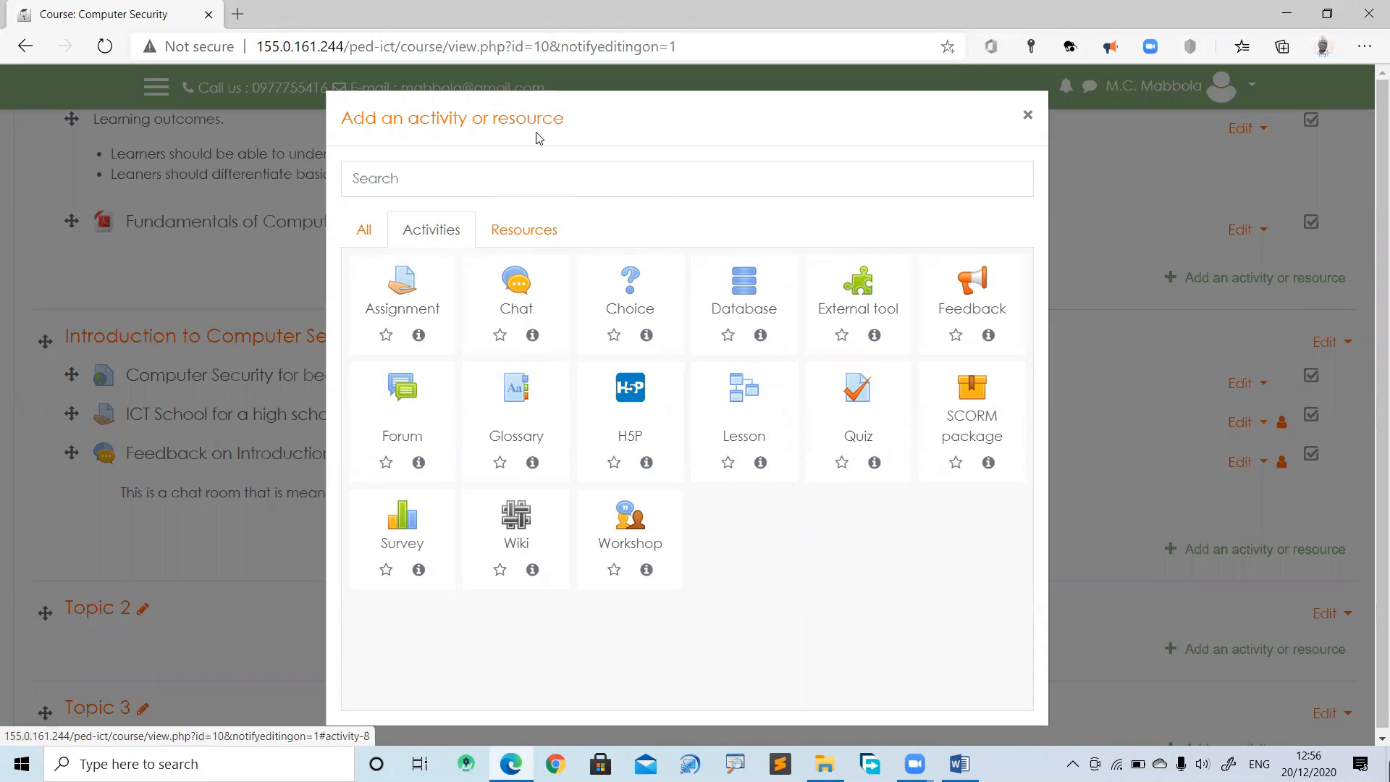
mouse_move(833, 358)
left_mouse_down()
mouse_move(902, 455)
mouse_move(902, 409)
mouse_move(838, 356)
left_mouse_up()
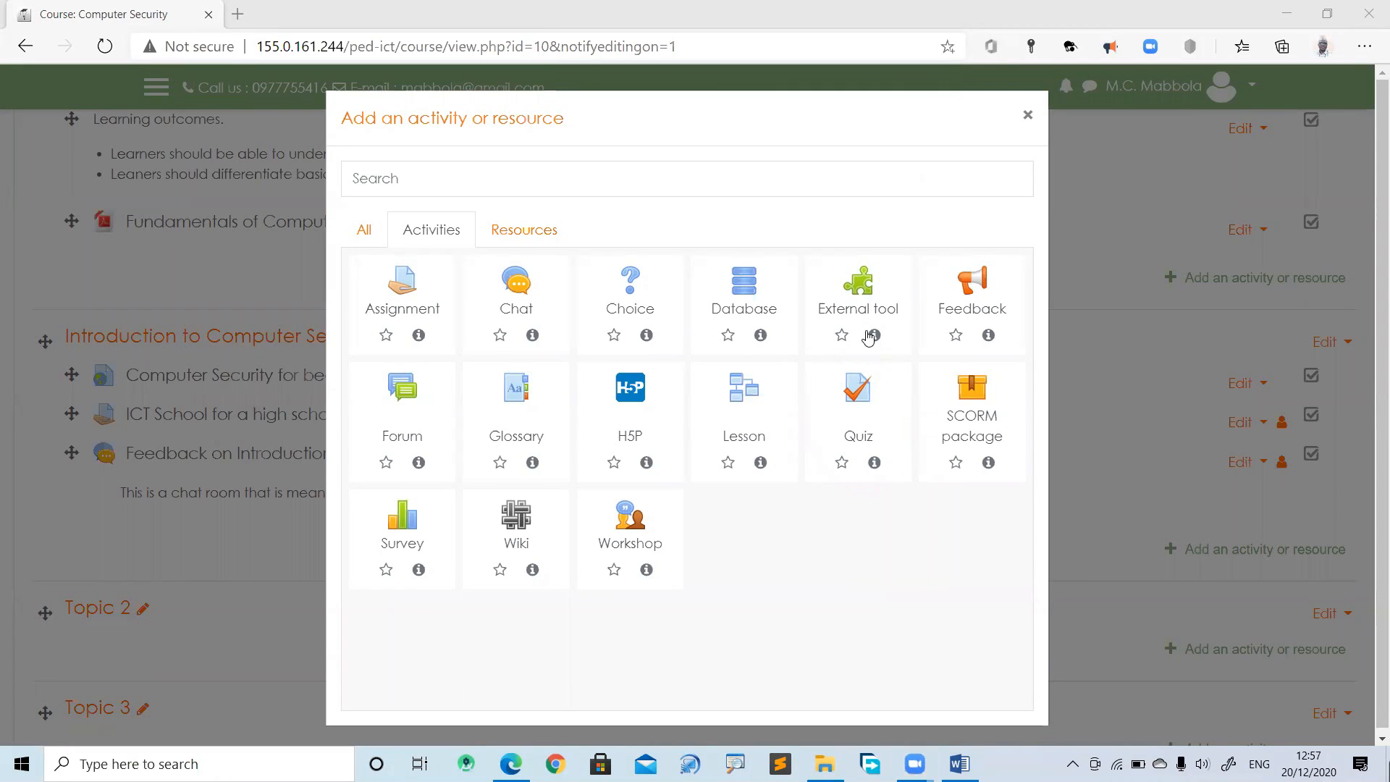
left_click(860, 391)
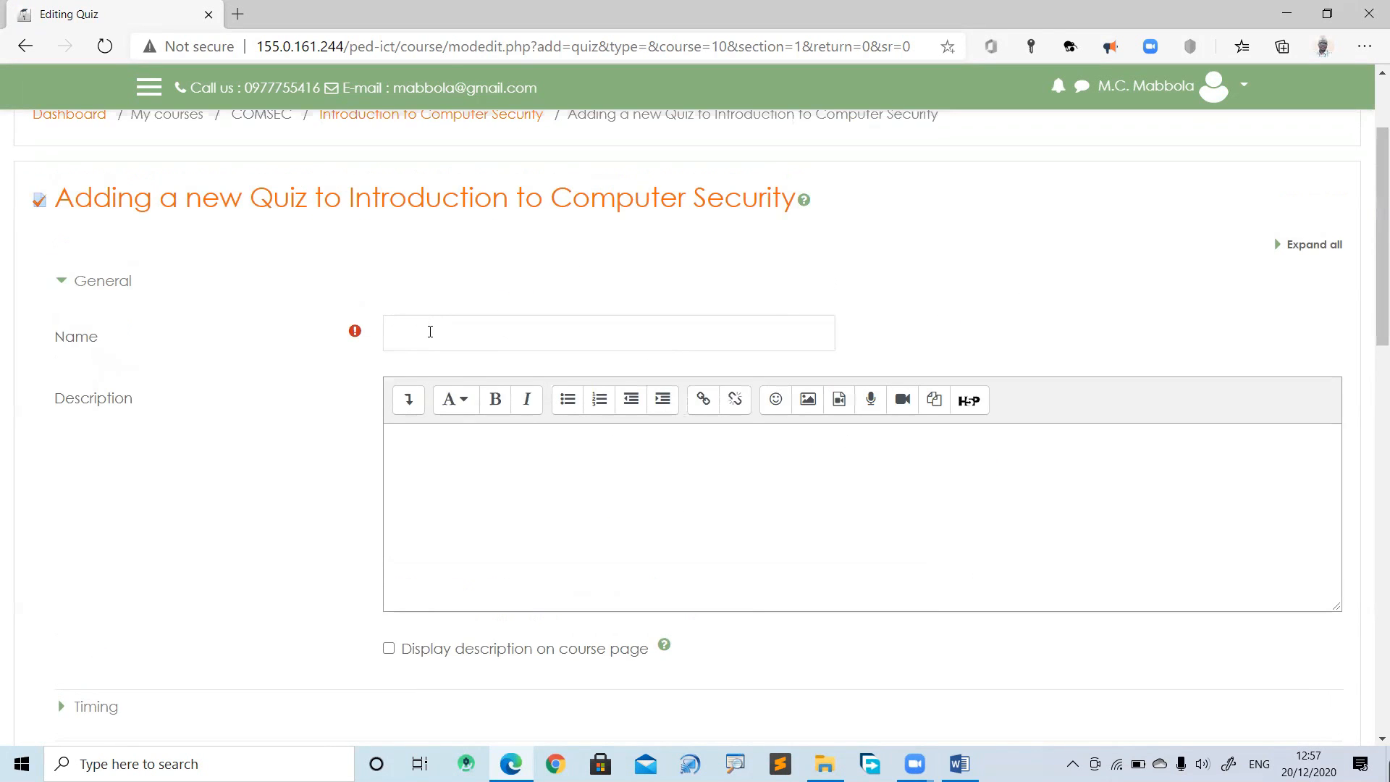
Name the new quiz "Quiz 1 - Computer Security"
left_click(430, 331)
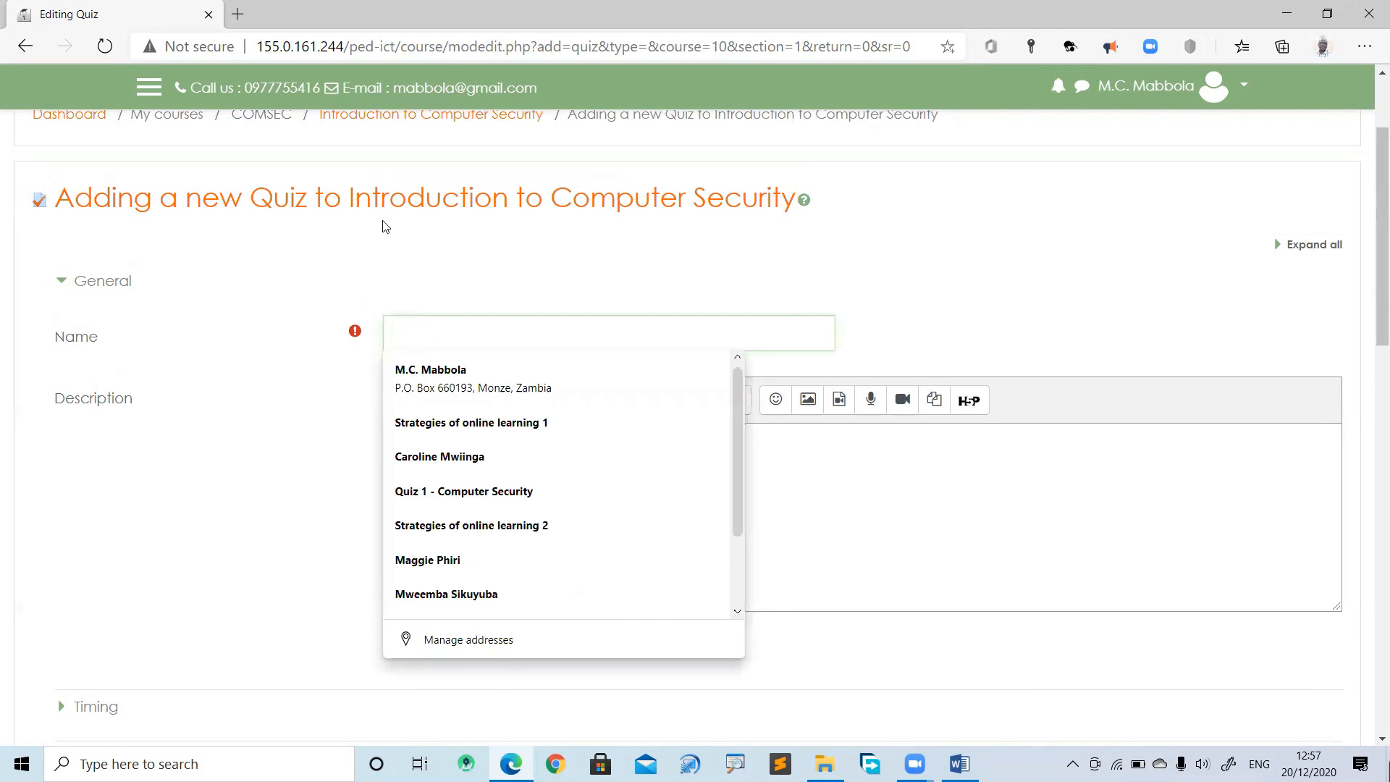
left_click(412, 275)
left_click(422, 326)
key("Down")
key("Down")
key("Down")
key("Down")
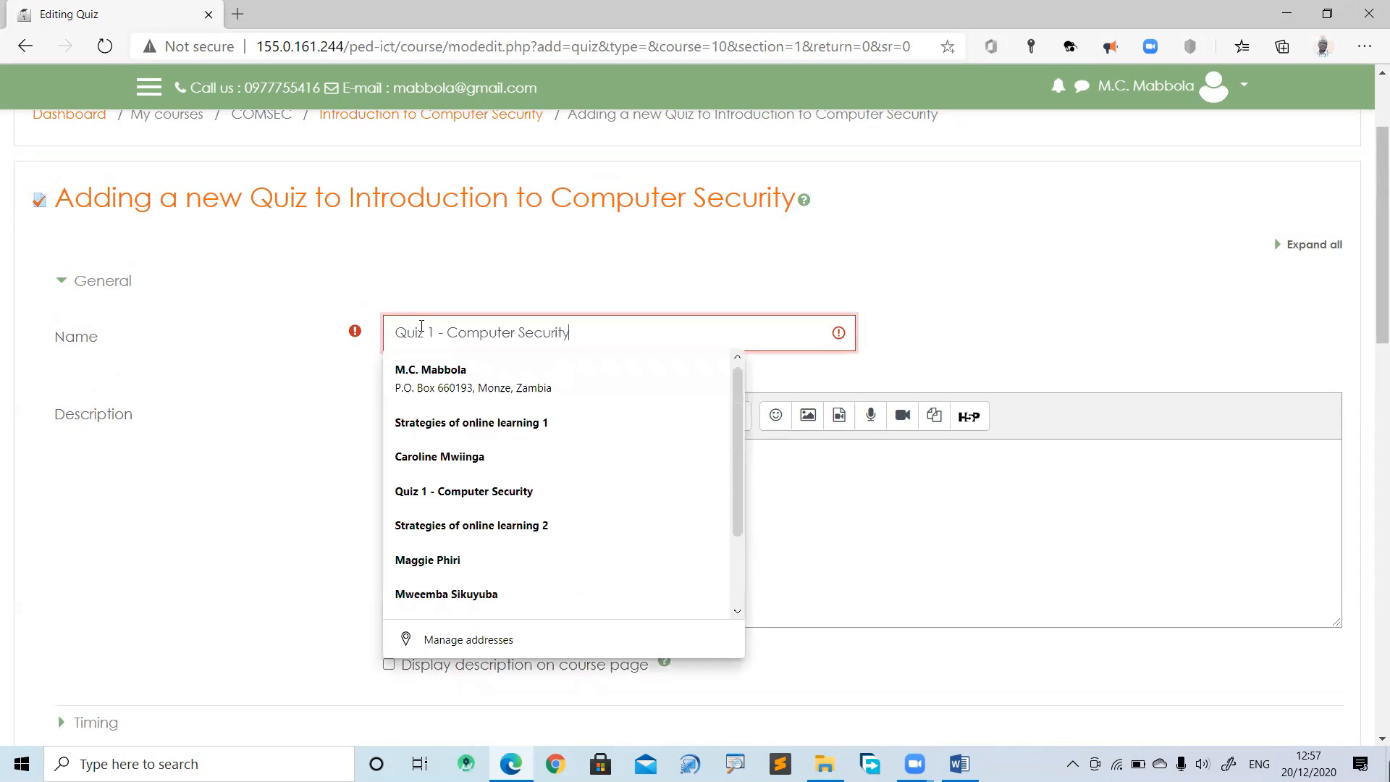
key("Return")
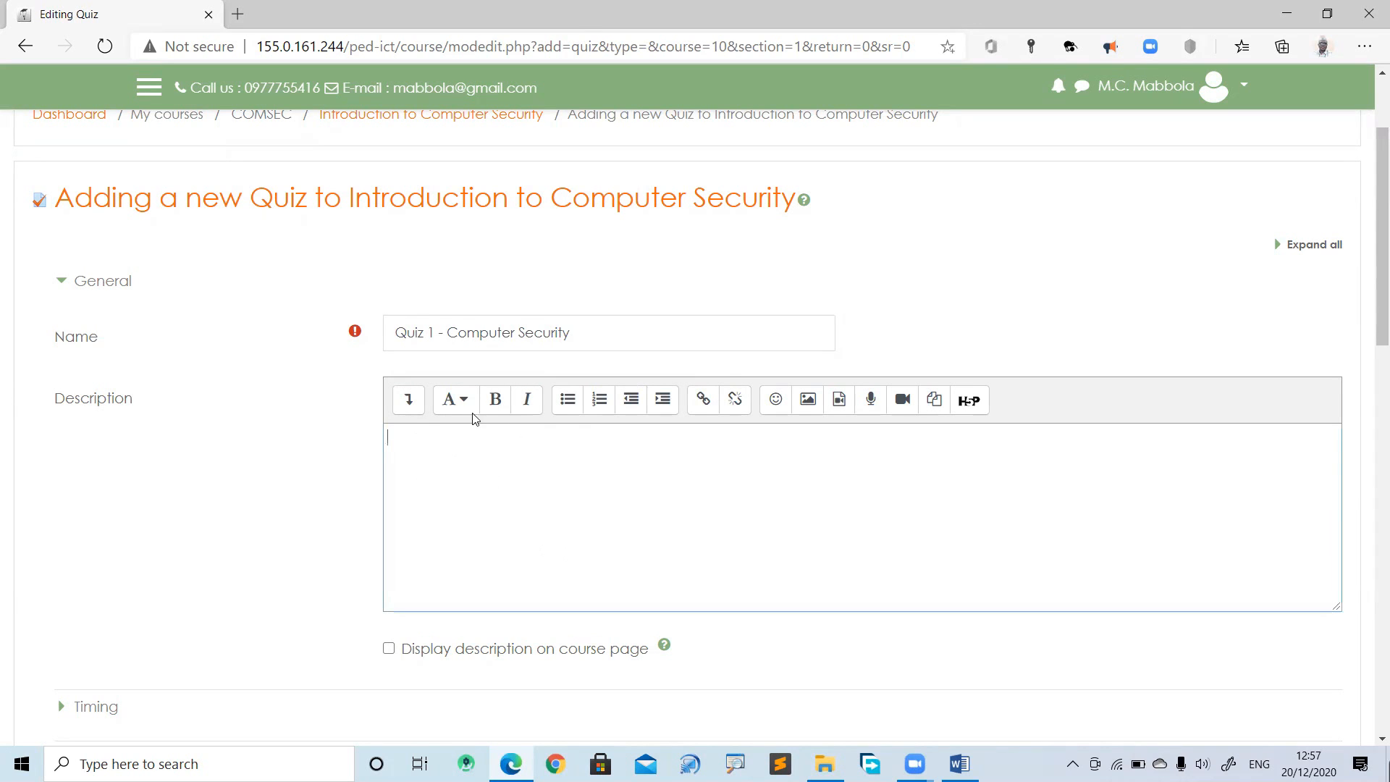
left_click_drag(1378, 171, 1368, 347)
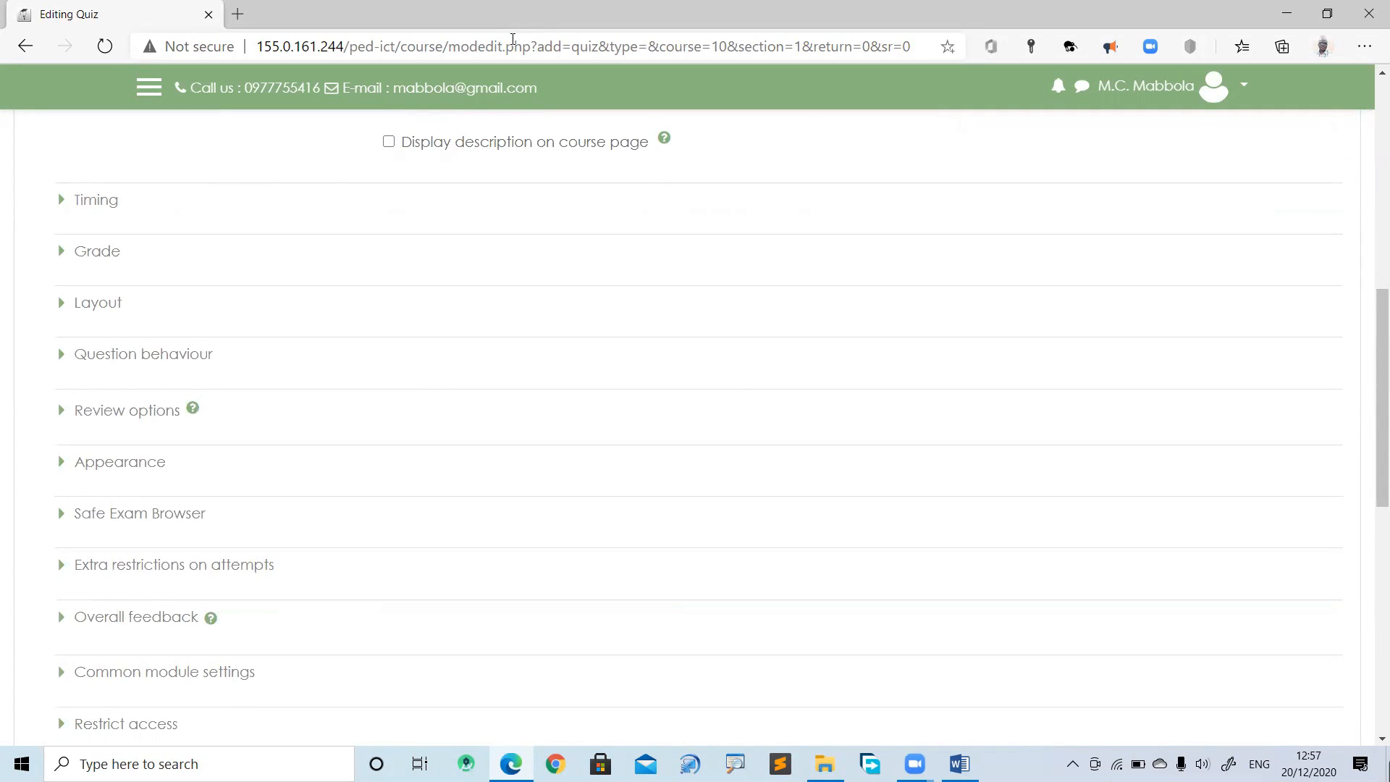
left_click_drag(137, 196, 178, 187)
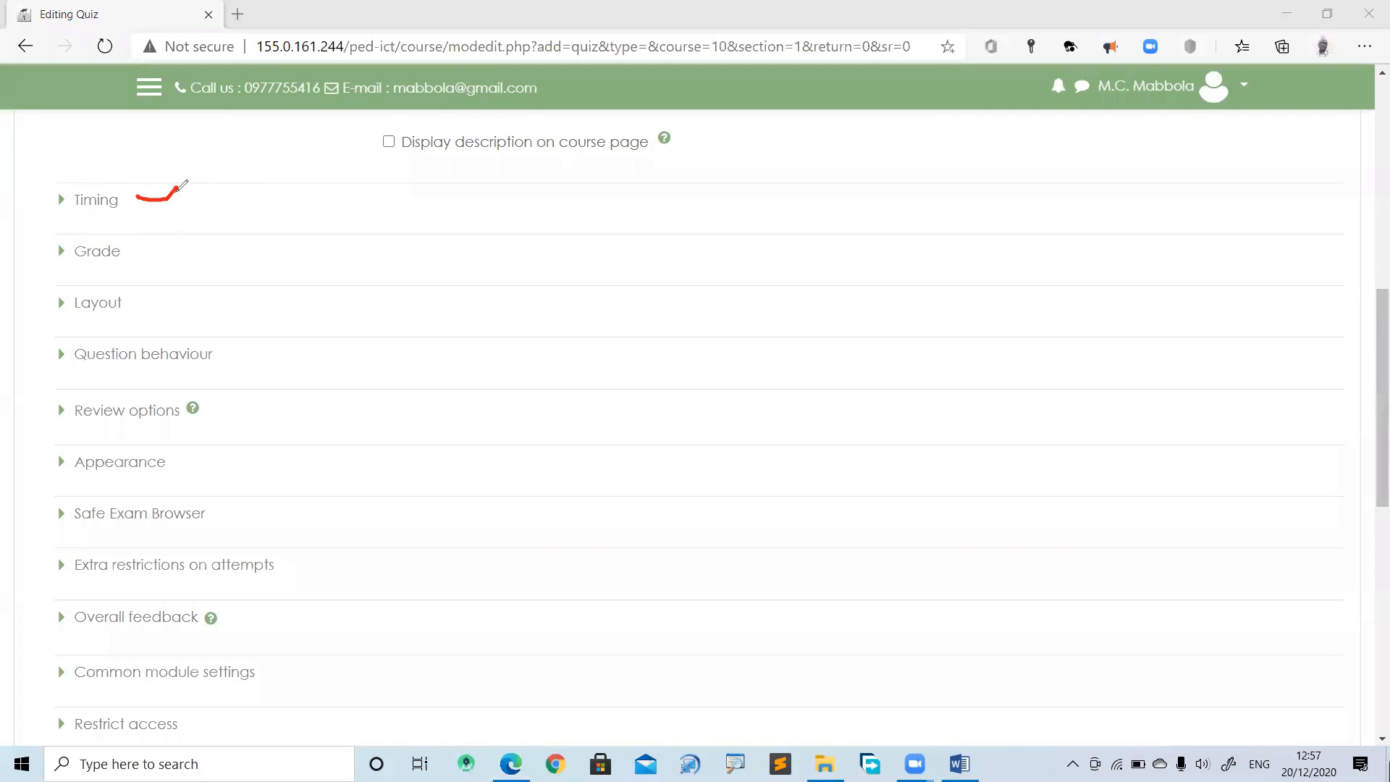
left_click_drag(146, 303, 189, 283)
left_click_drag(231, 366, 285, 327)
mouse_move(211, 409)
left_mouse_down()
mouse_move(223, 419)
mouse_move(271, 397)
left_mouse_up()
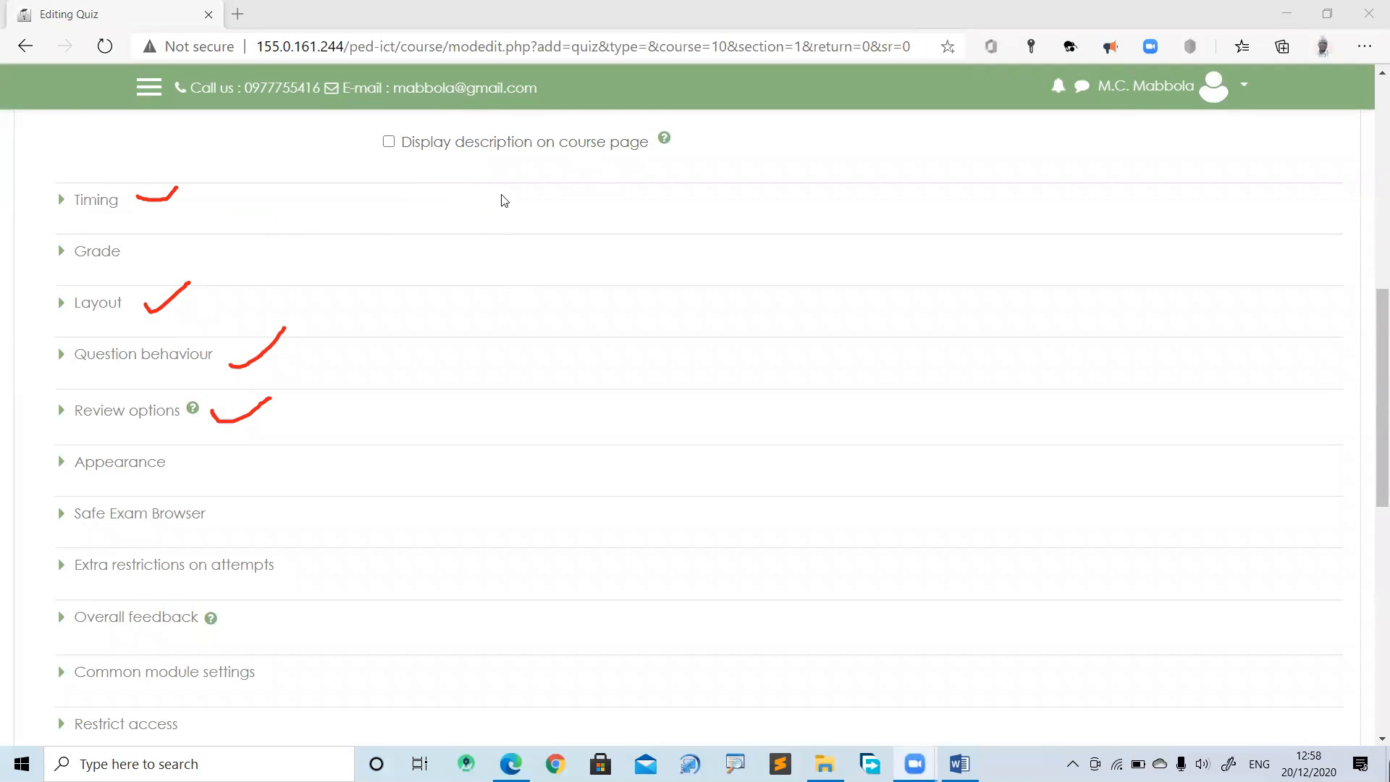
left_click(789, 124)
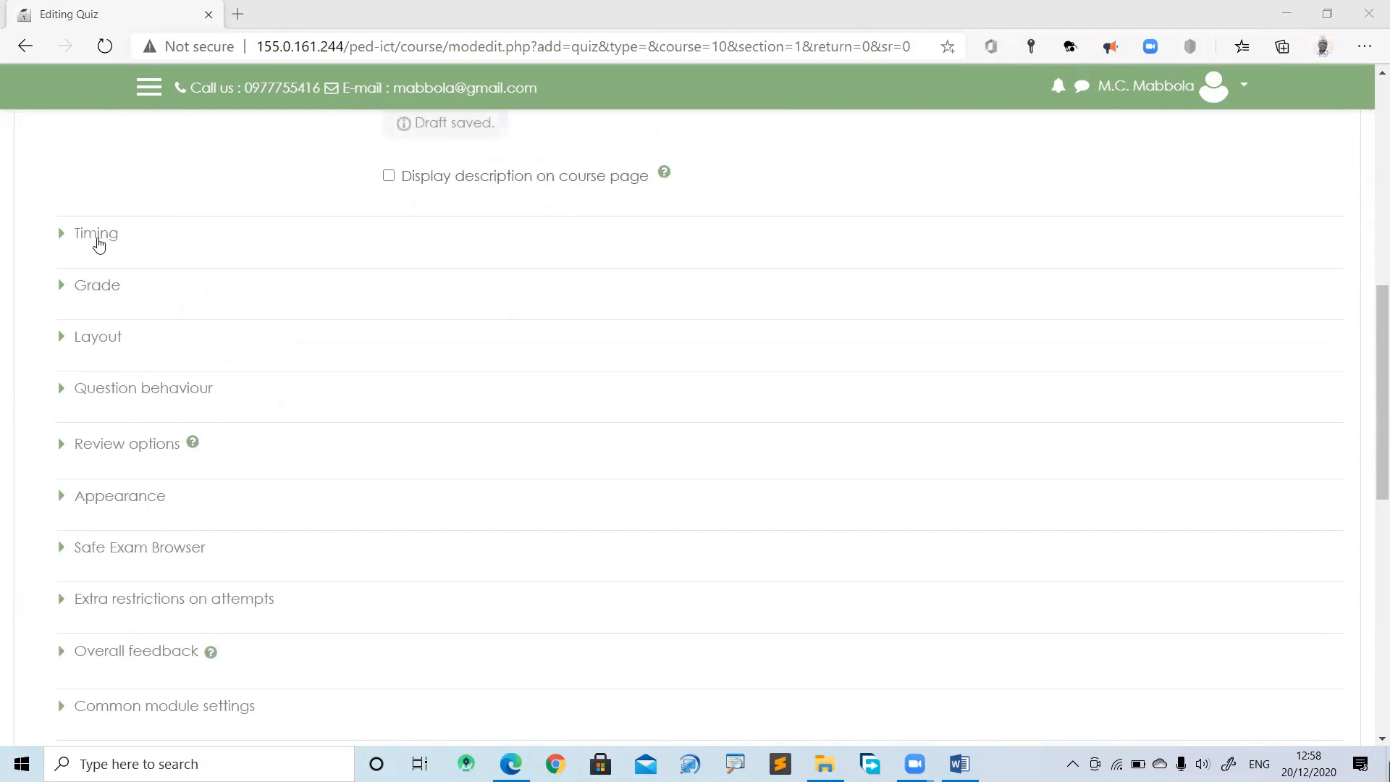
Expand the quiz's Timing settings and enable both the opening and closing dates
left_click(75, 240)
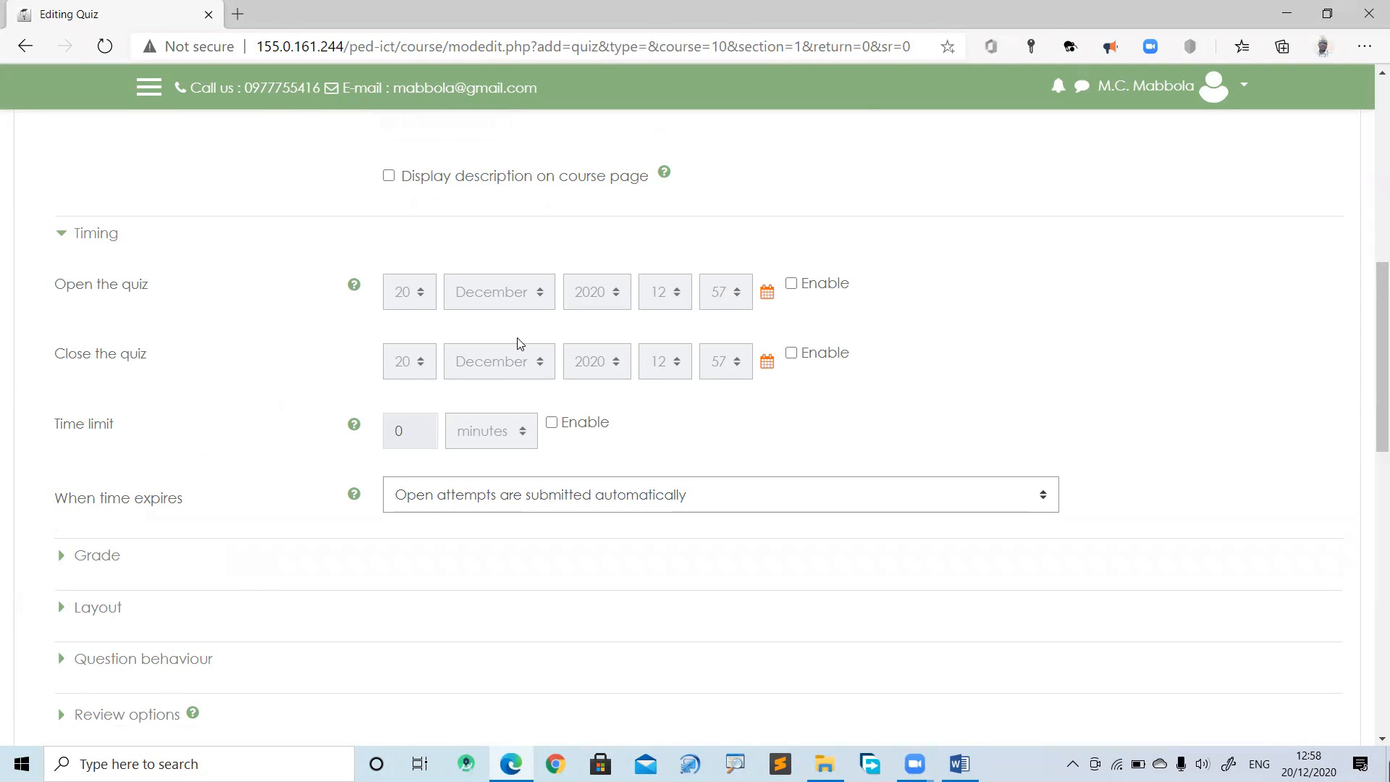
scroll(518, 343, "down", 1)
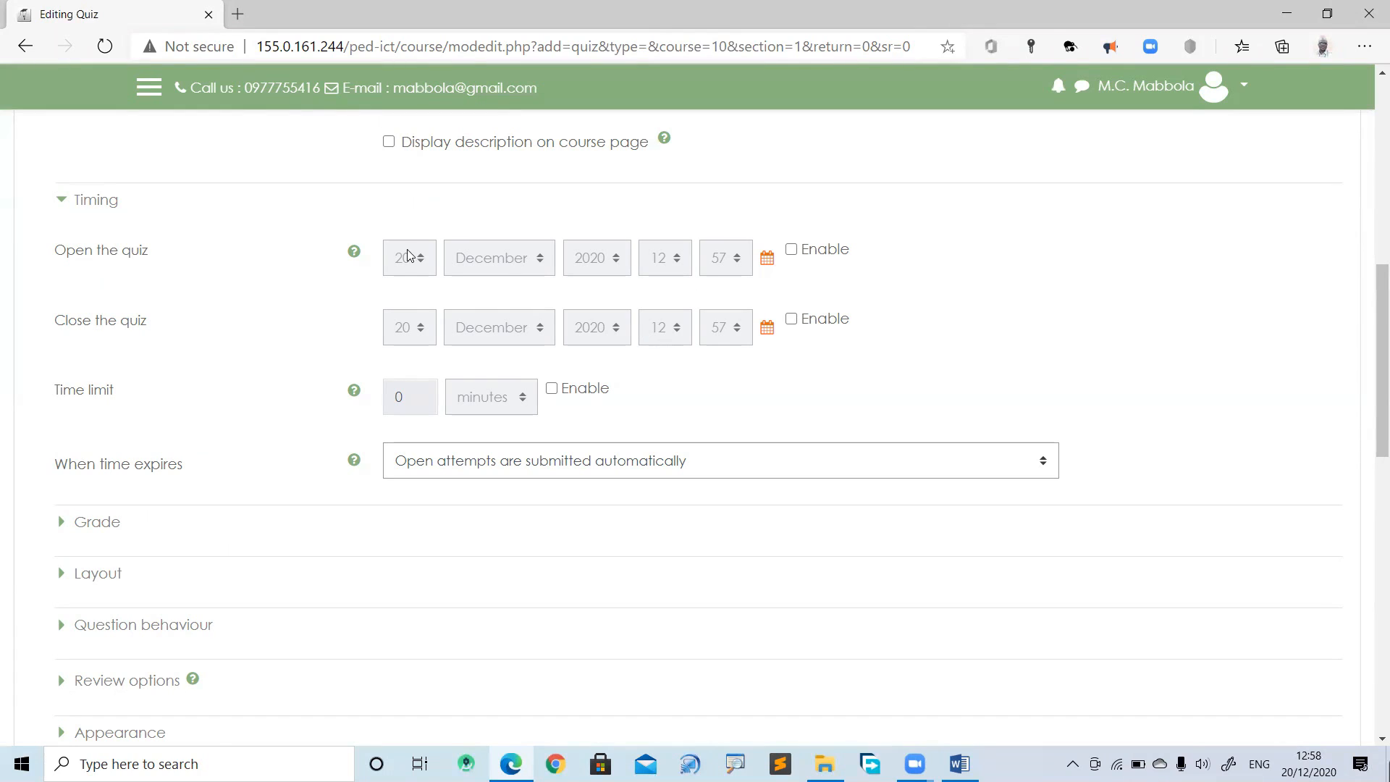
left_click(792, 250)
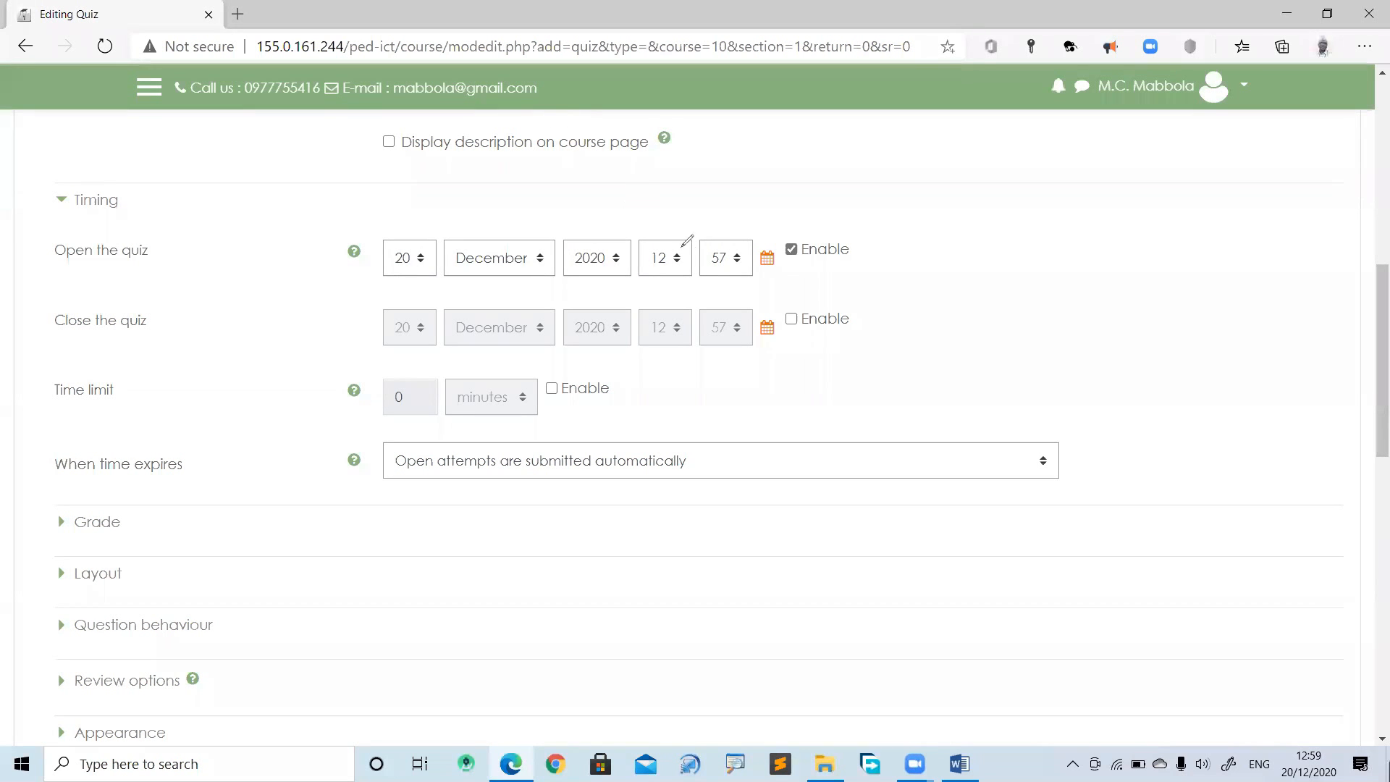
left_click_drag(653, 282, 737, 283)
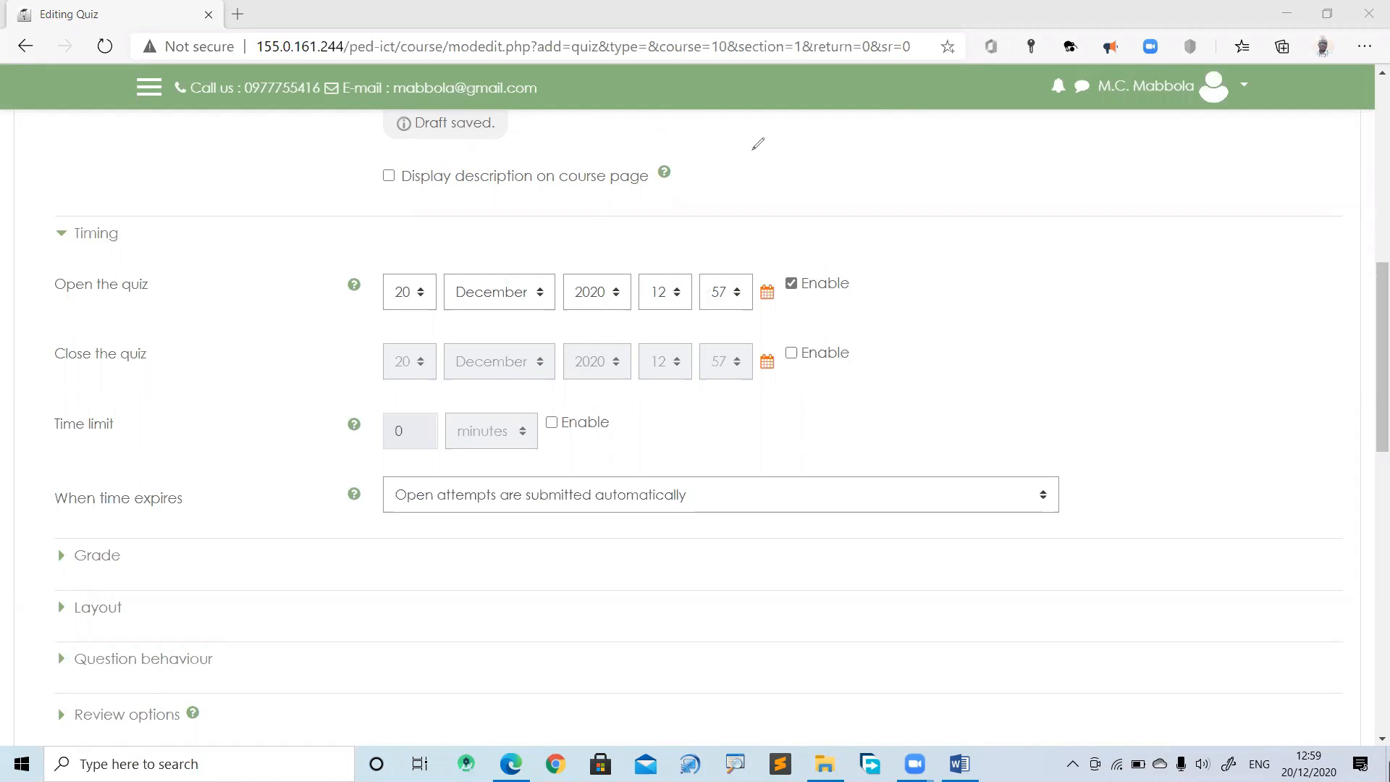
scroll(371, 77, "down", 1)
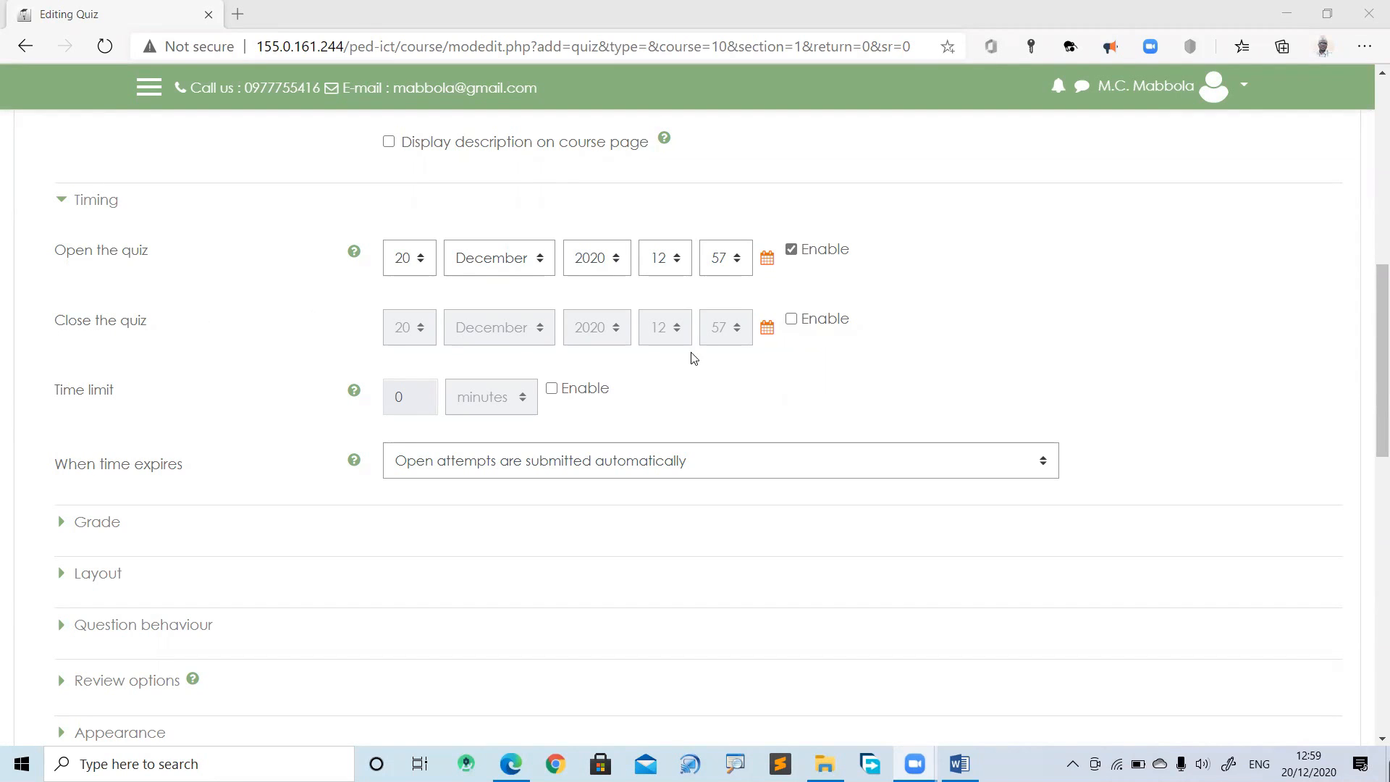
left_click(793, 319)
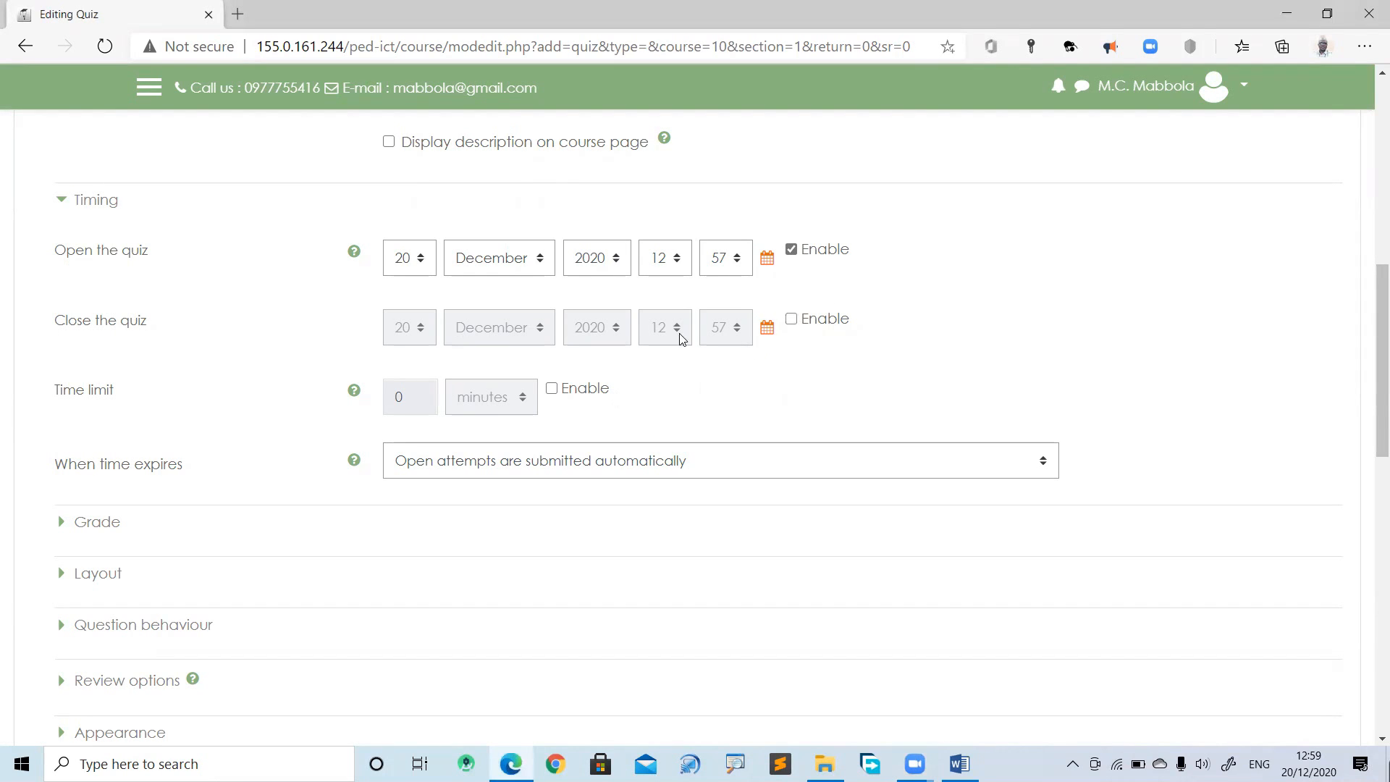
left_click(791, 320)
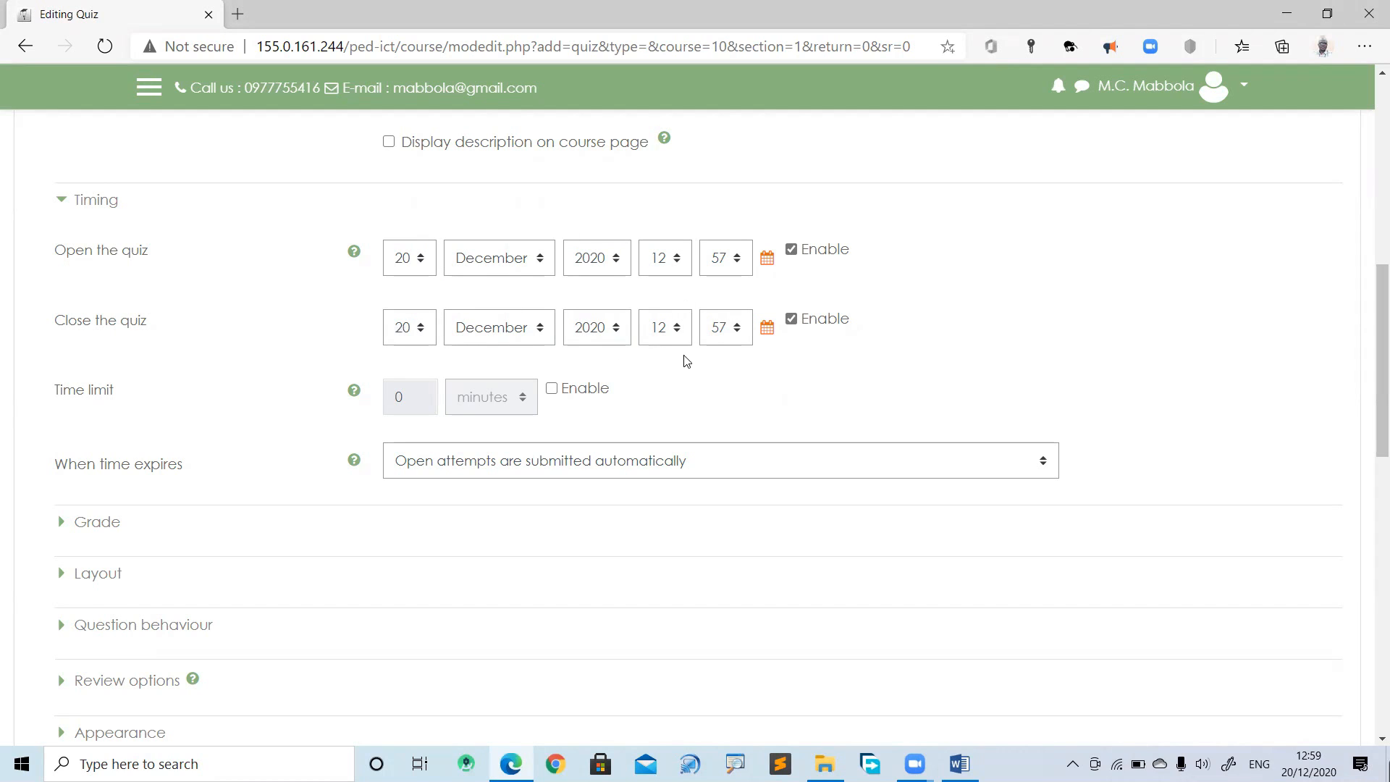
Set the quiz's opening time to 13:00
left_click(677, 265)
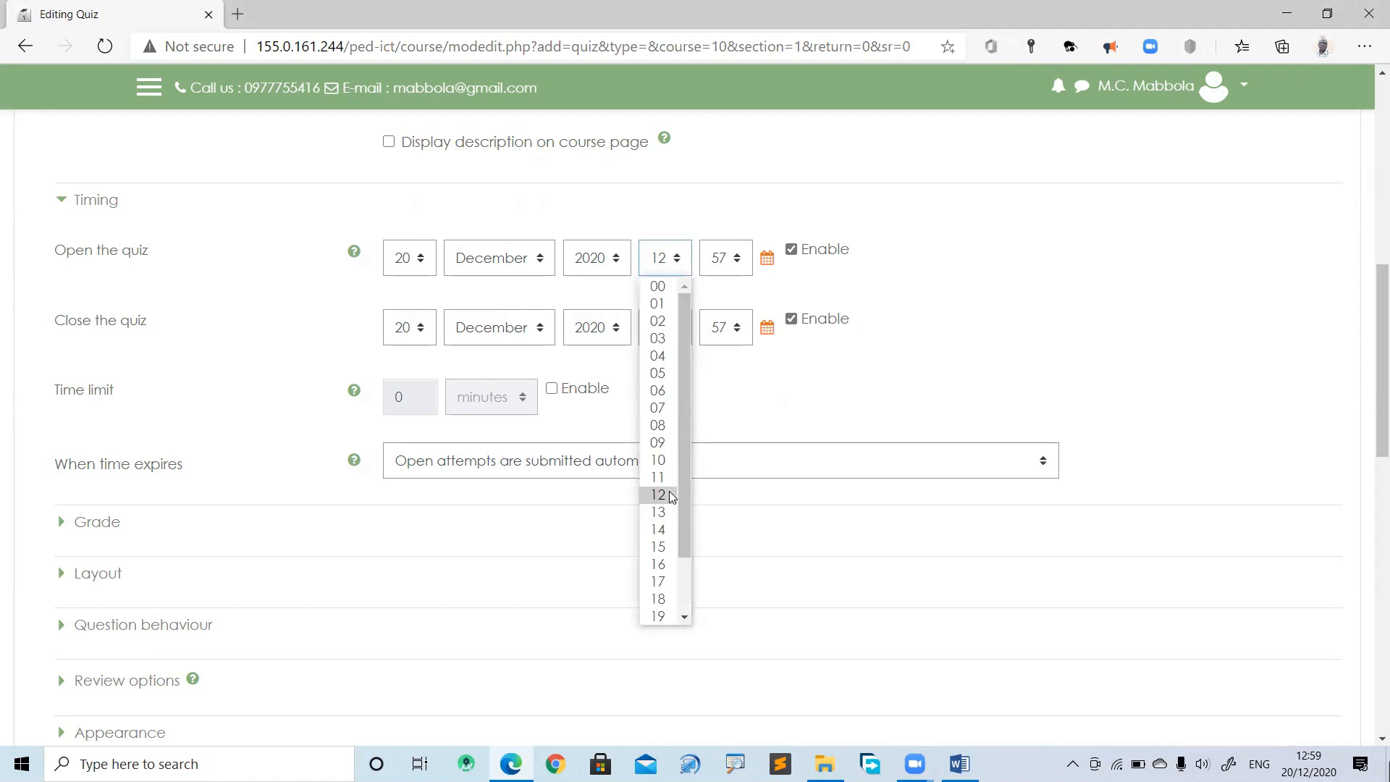
left_click(667, 511)
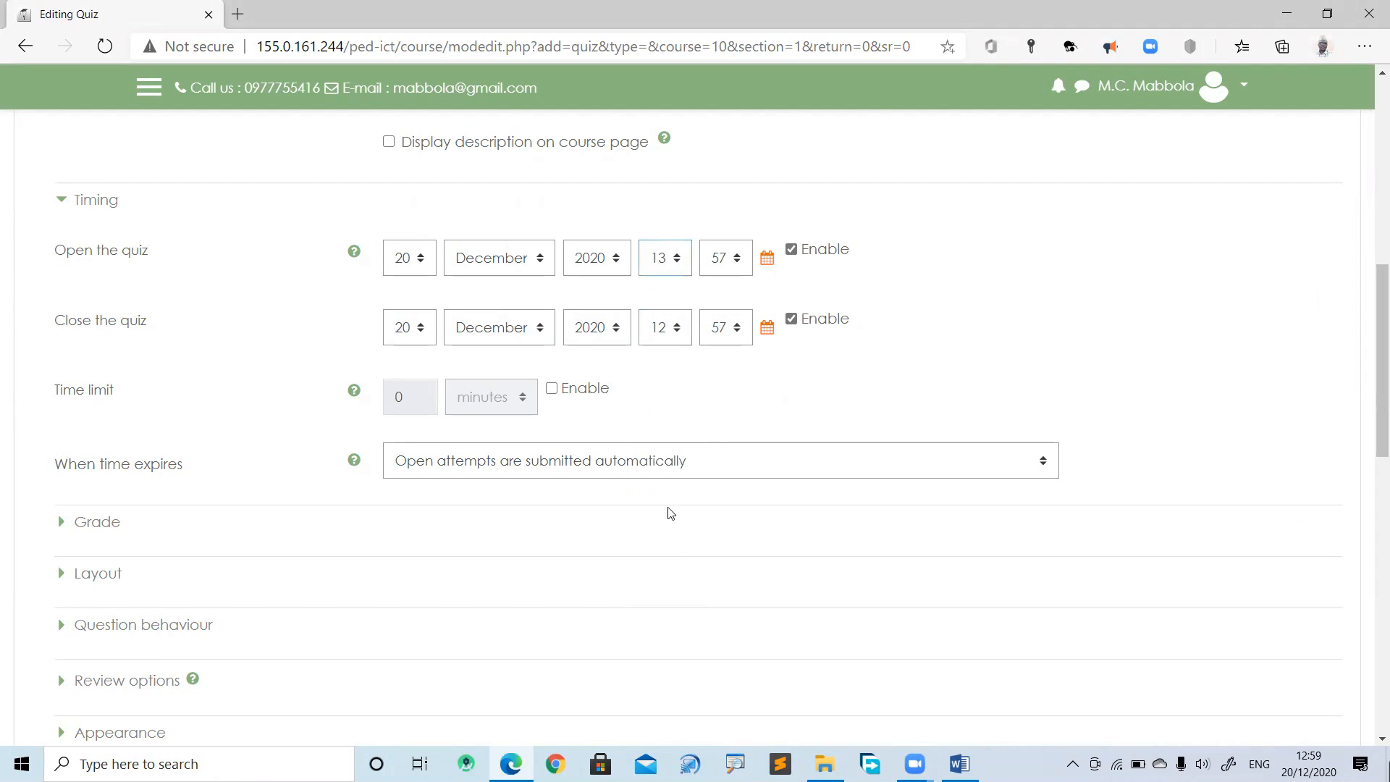
left_click(737, 268)
left_click_drag(750, 532, 750, 318)
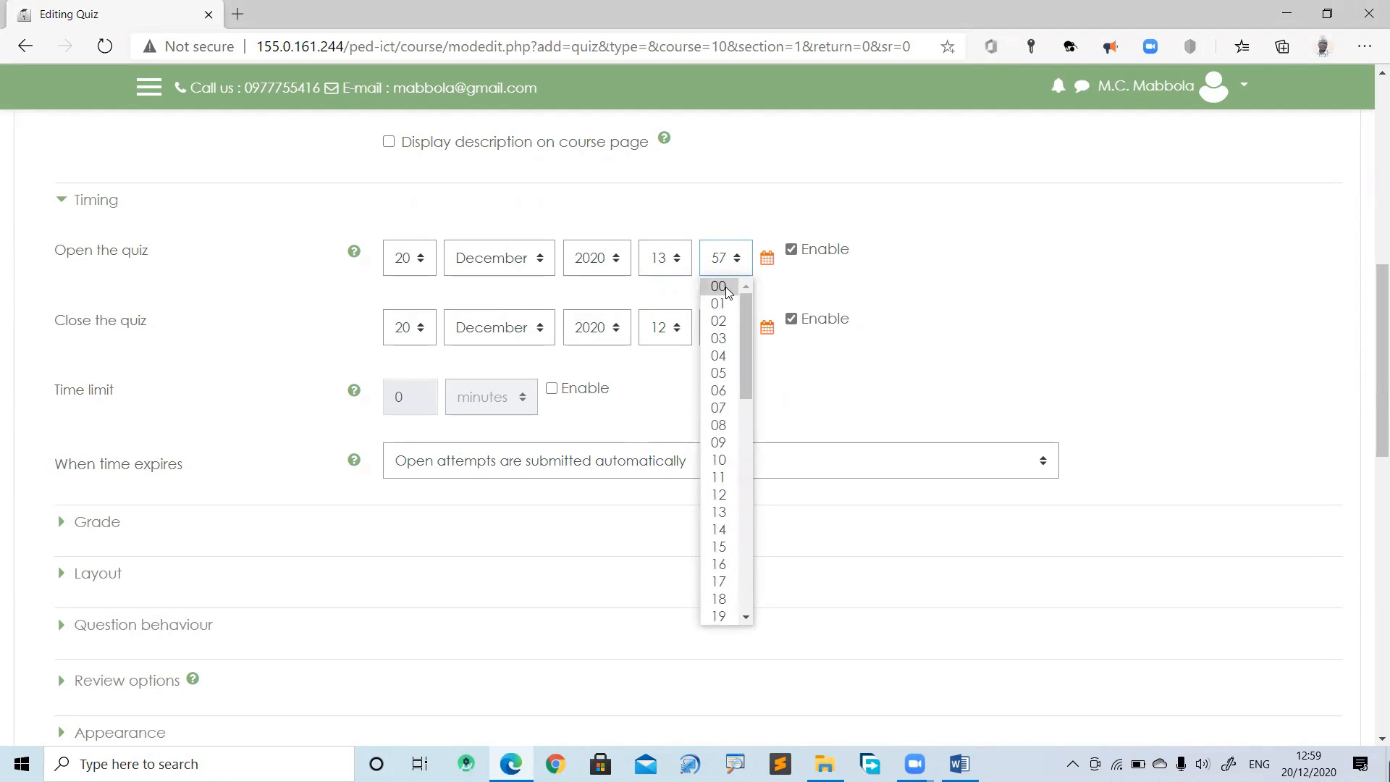
left_click(719, 285)
Set the quiz's closing time to 17:00
left_click(682, 331)
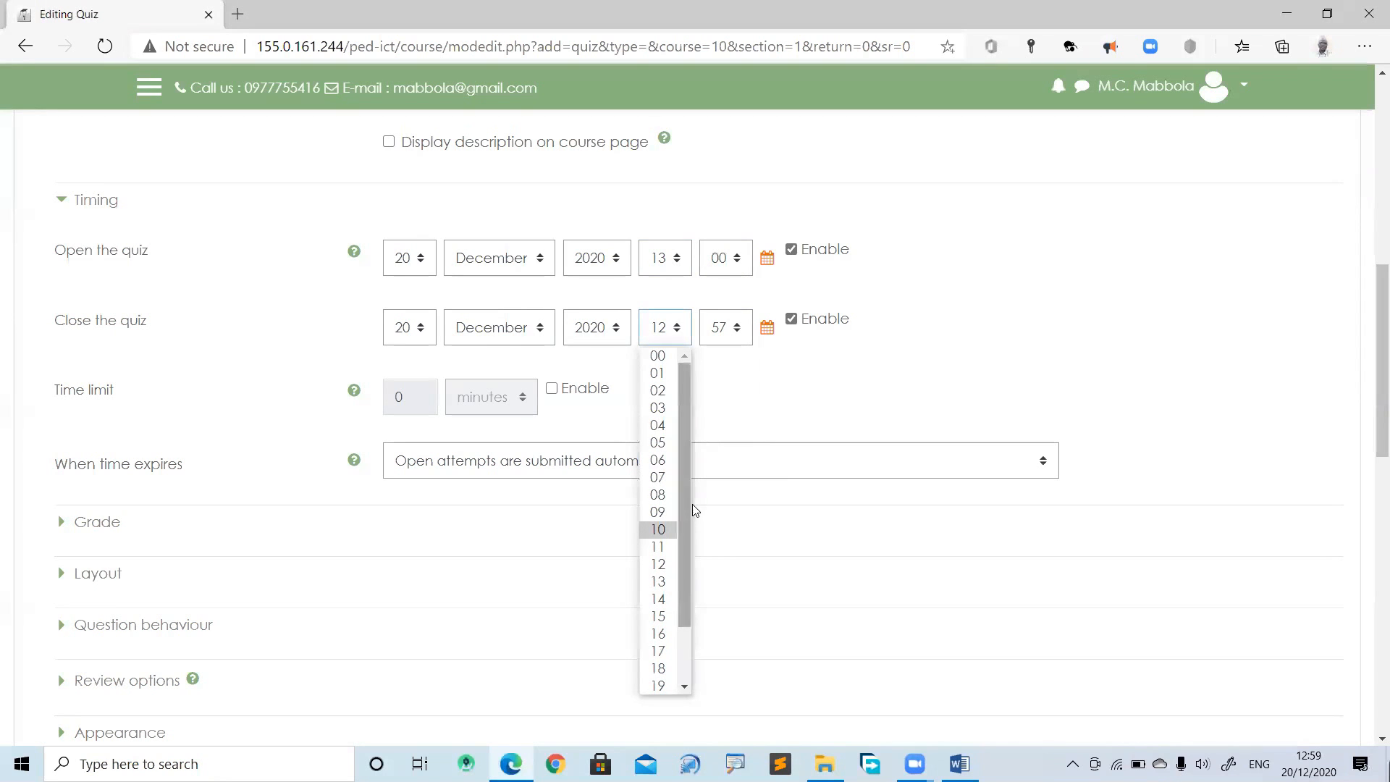
left_click_drag(688, 539, 692, 651)
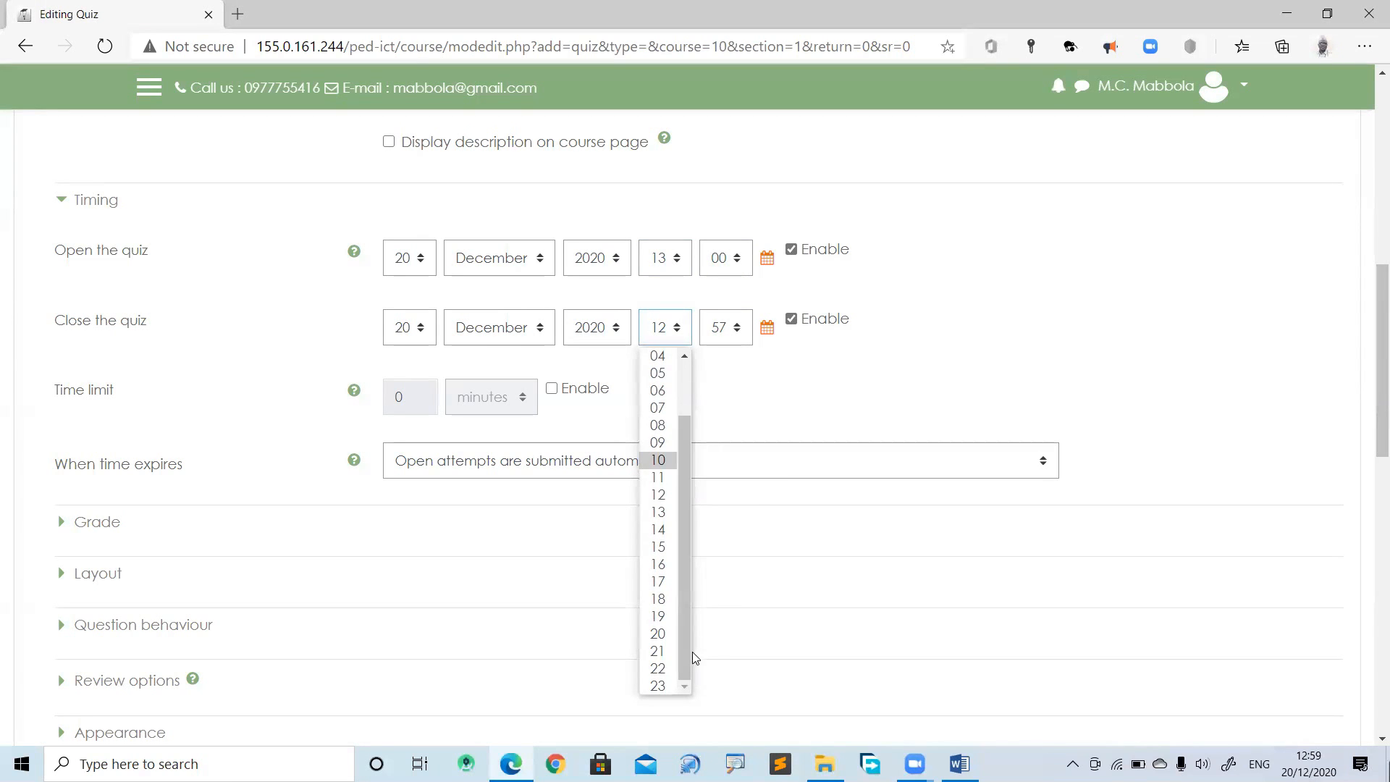
left_click(669, 582)
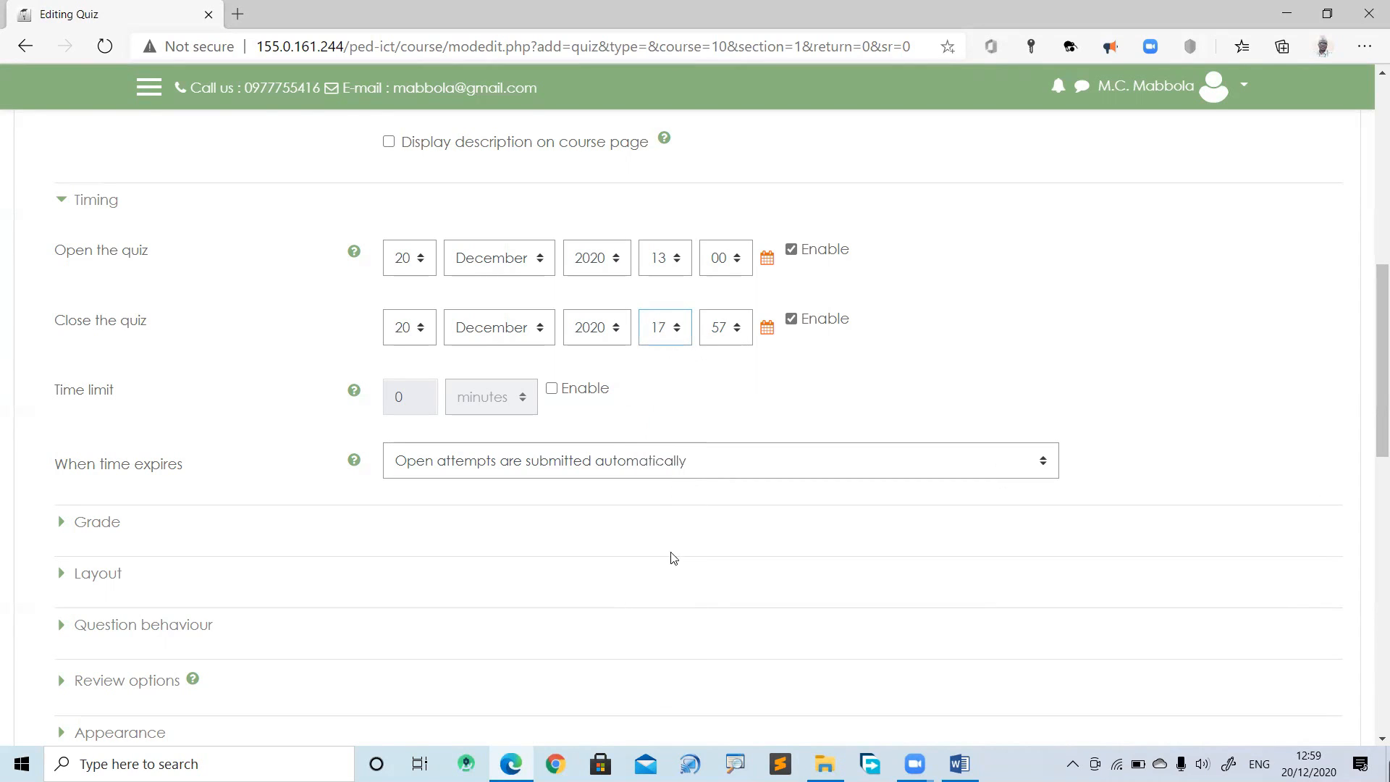
left_click(736, 330)
scroll(748, 371, "up", 10)
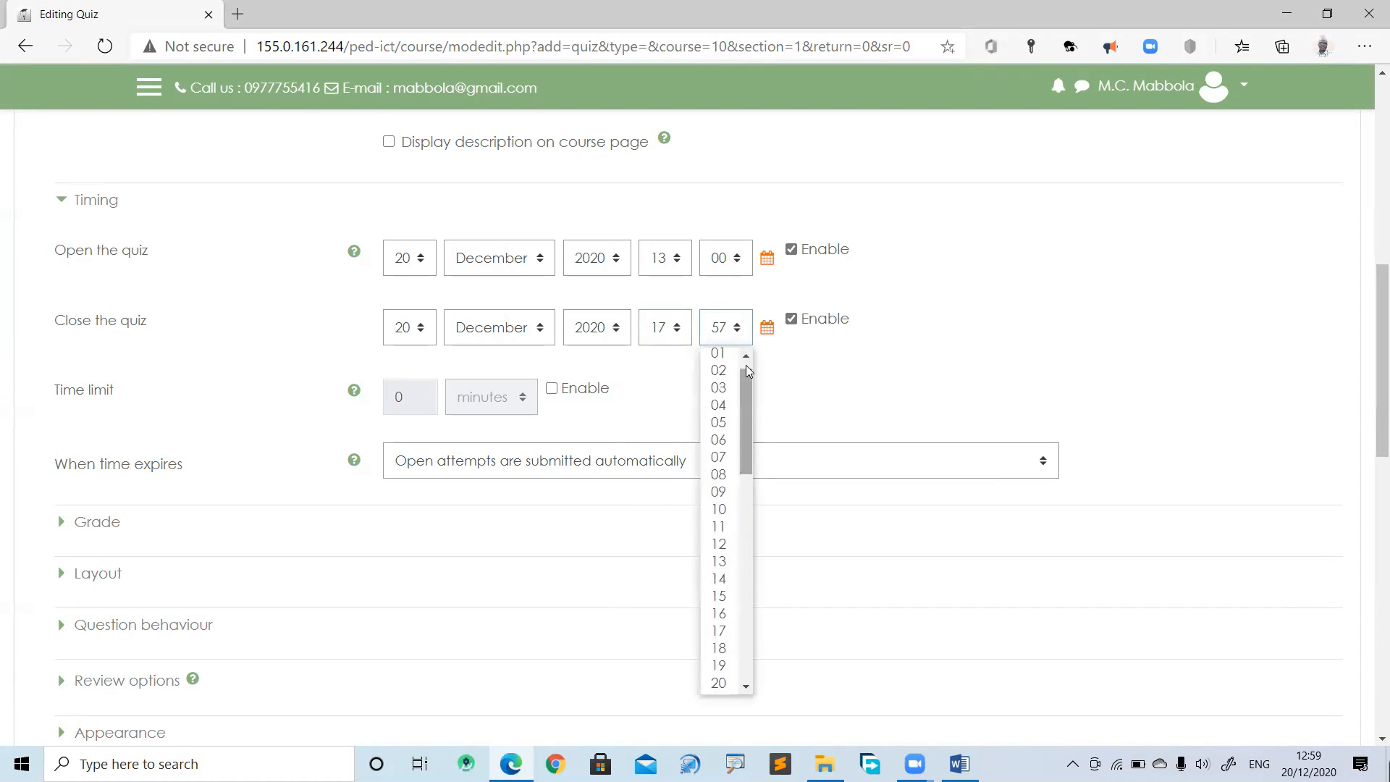
left_click(719, 356)
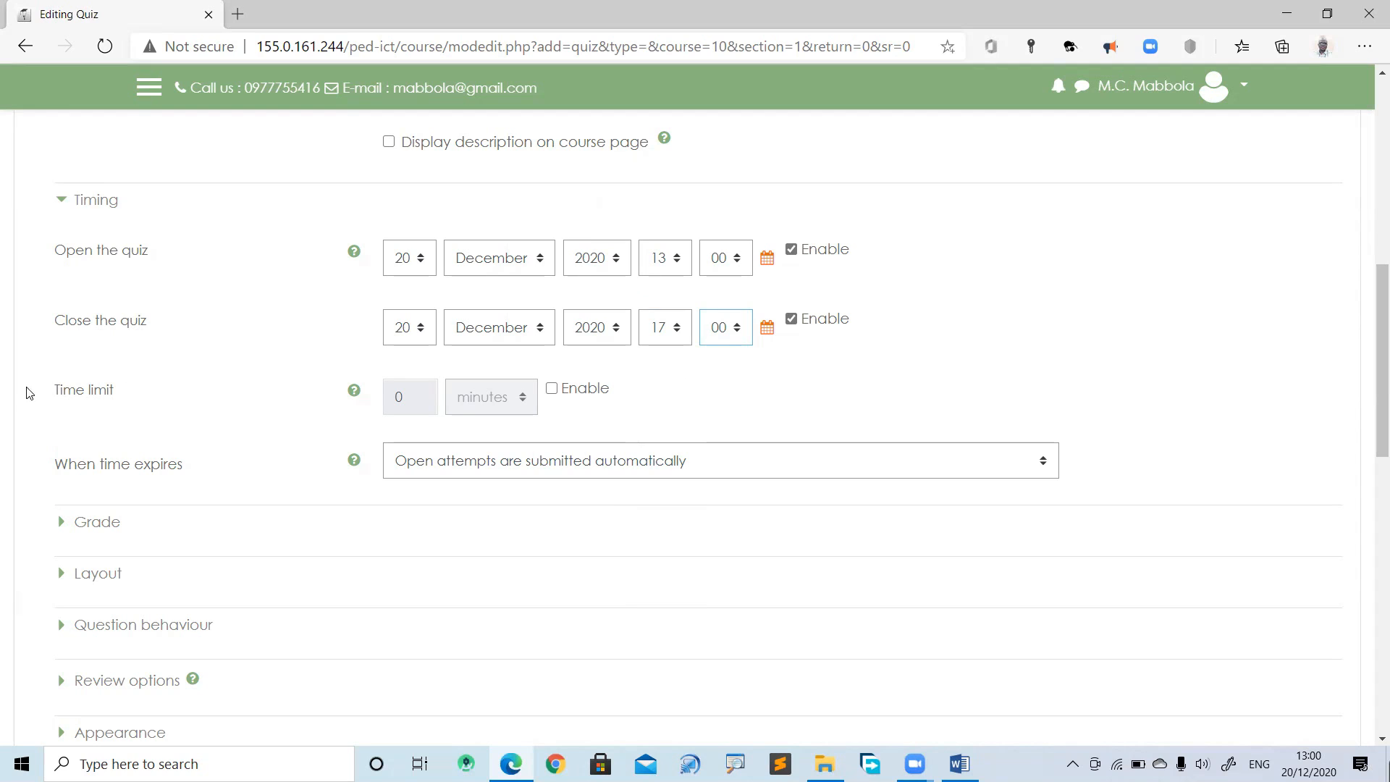
left_click(552, 391)
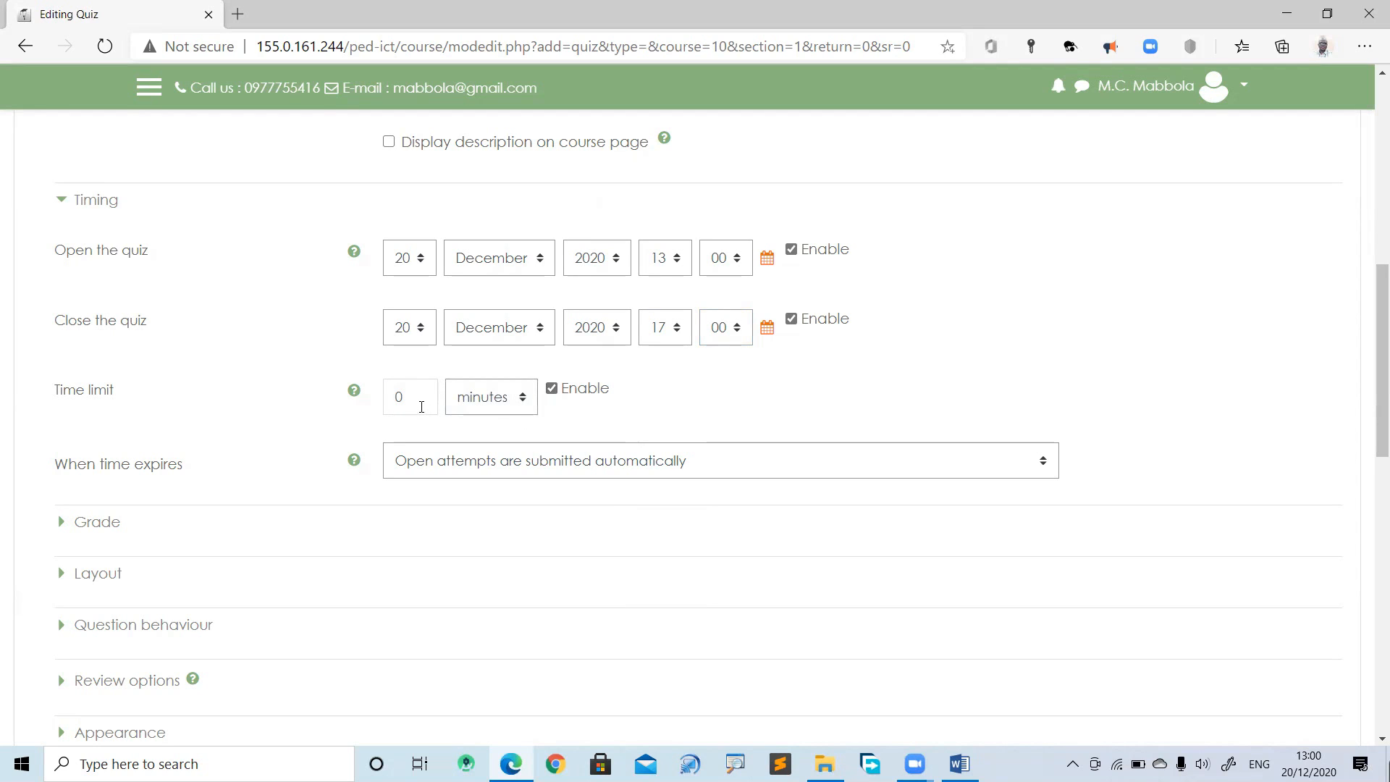
left_click_drag(415, 399, 387, 399)
left_click(414, 401)
left_click_drag(415, 402, 384, 404)
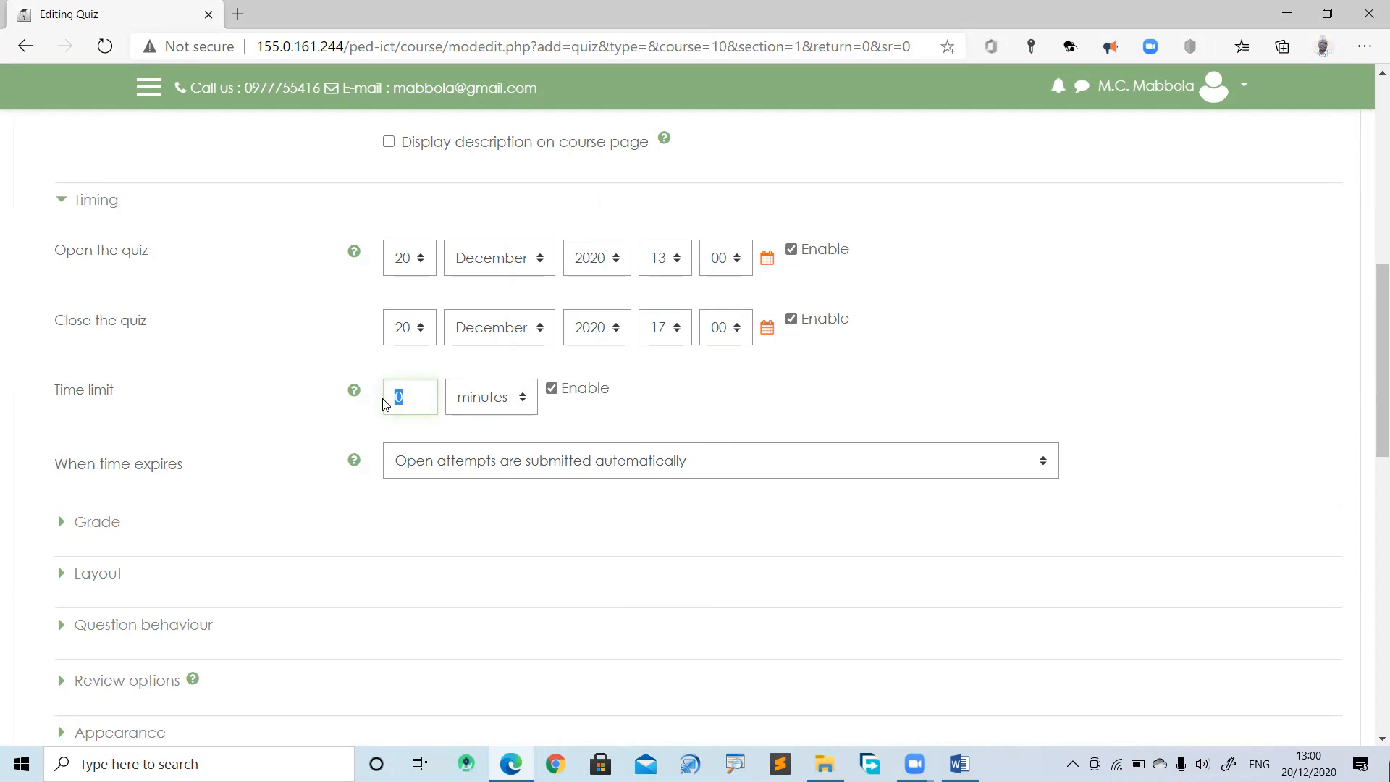
left_click(419, 400)
left_click_drag(422, 398, 377, 395)
left_click(415, 404)
left_click(552, 390)
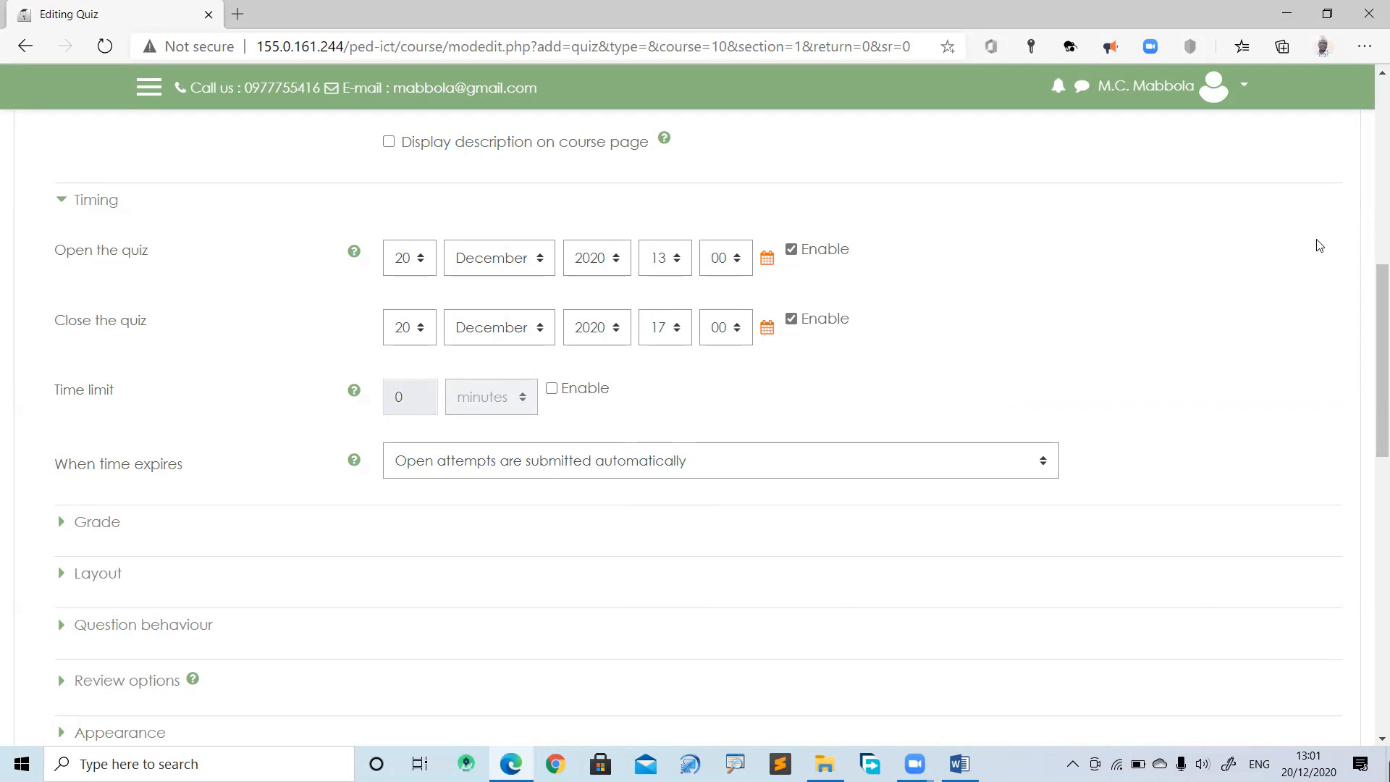
Collapse the quiz's Timing settings and expand its Grade settings
mouse_move(1373, 305)
left_mouse_down()
mouse_move(1370, 360)
mouse_move(1372, 322)
left_mouse_up()
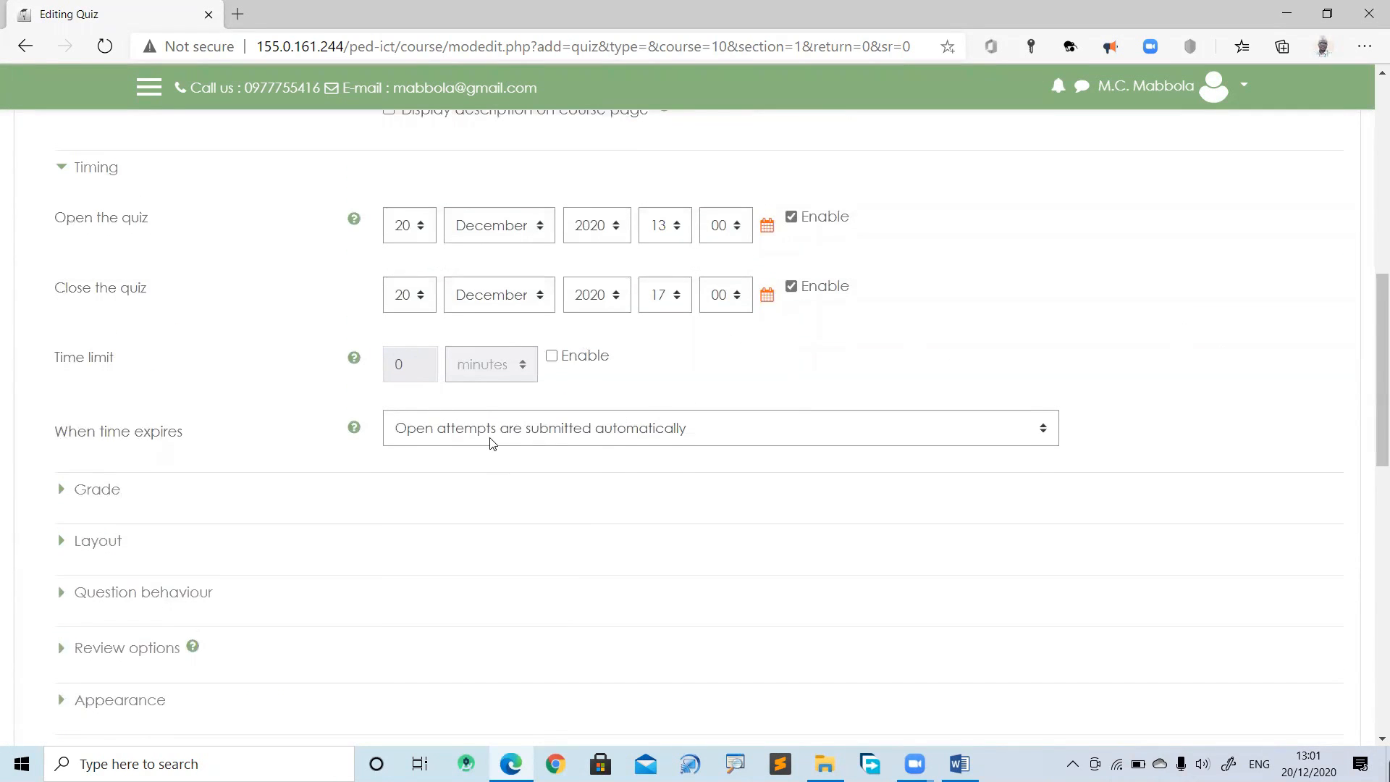
left_click(62, 169)
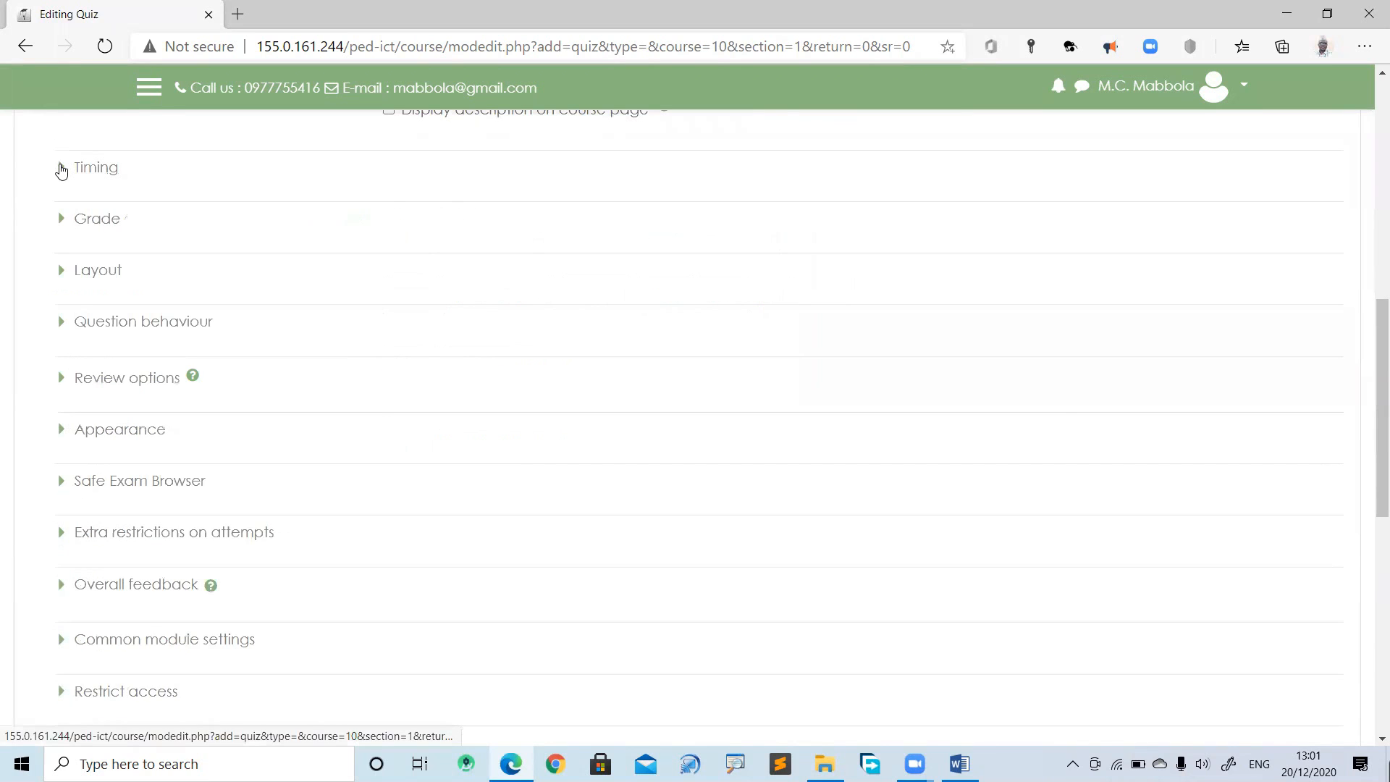
left_click(62, 222)
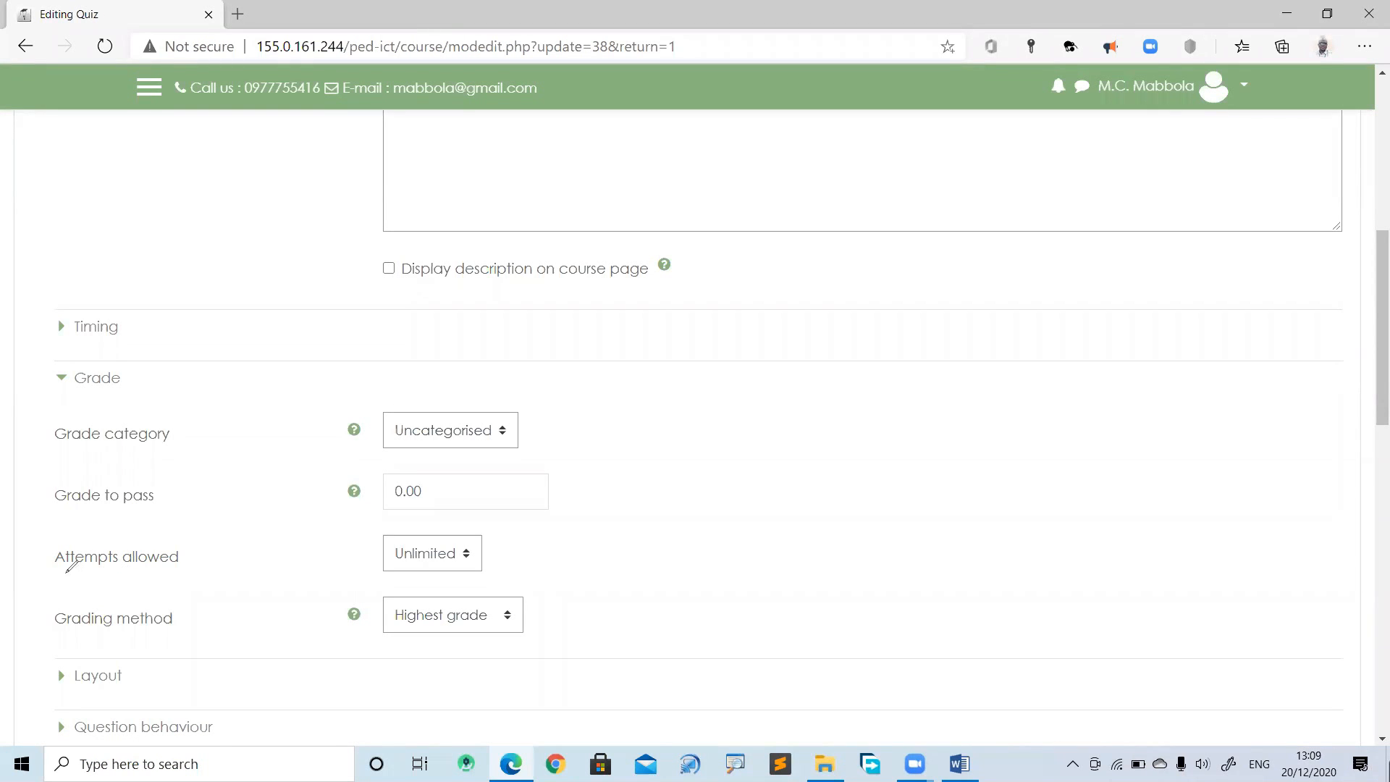
left_click_drag(65, 568, 163, 570)
left_click_drag(58, 637, 167, 634)
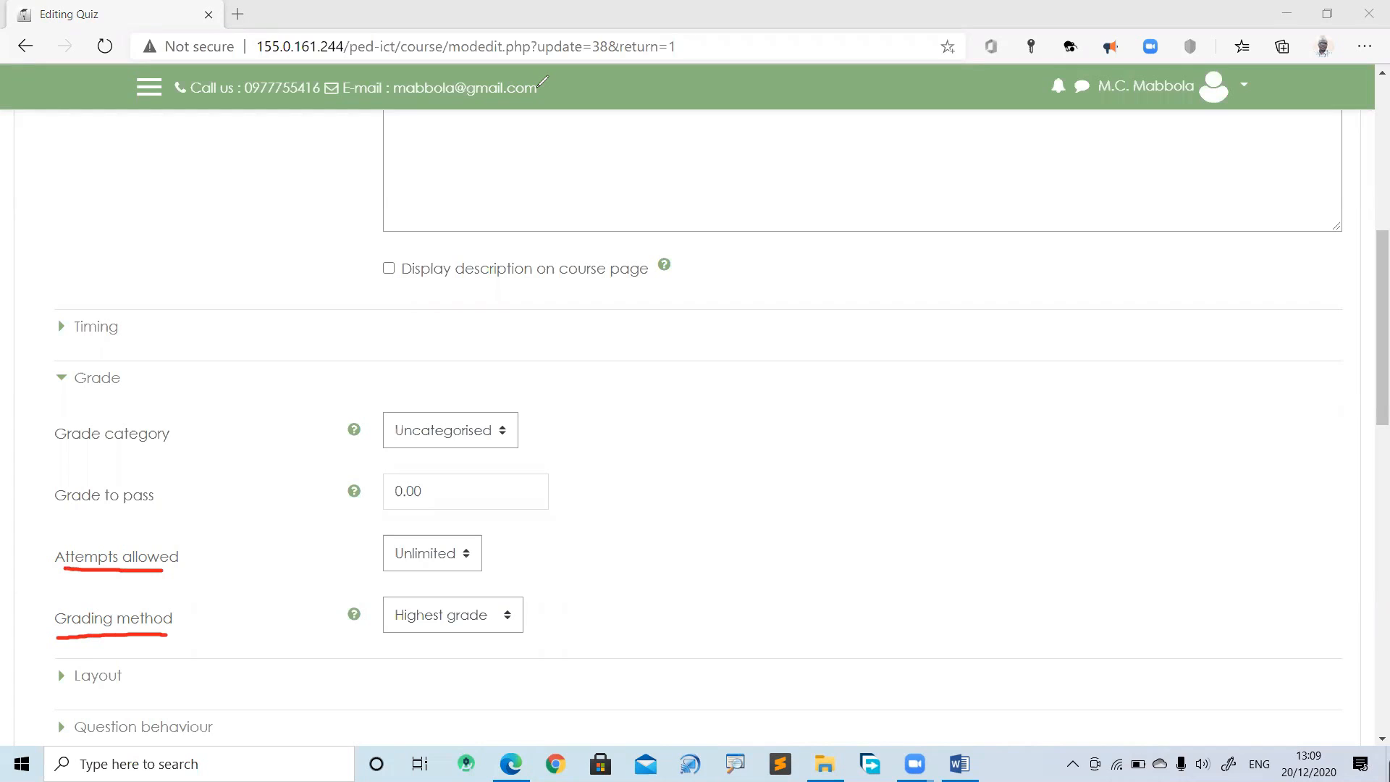
left_click(920, 92)
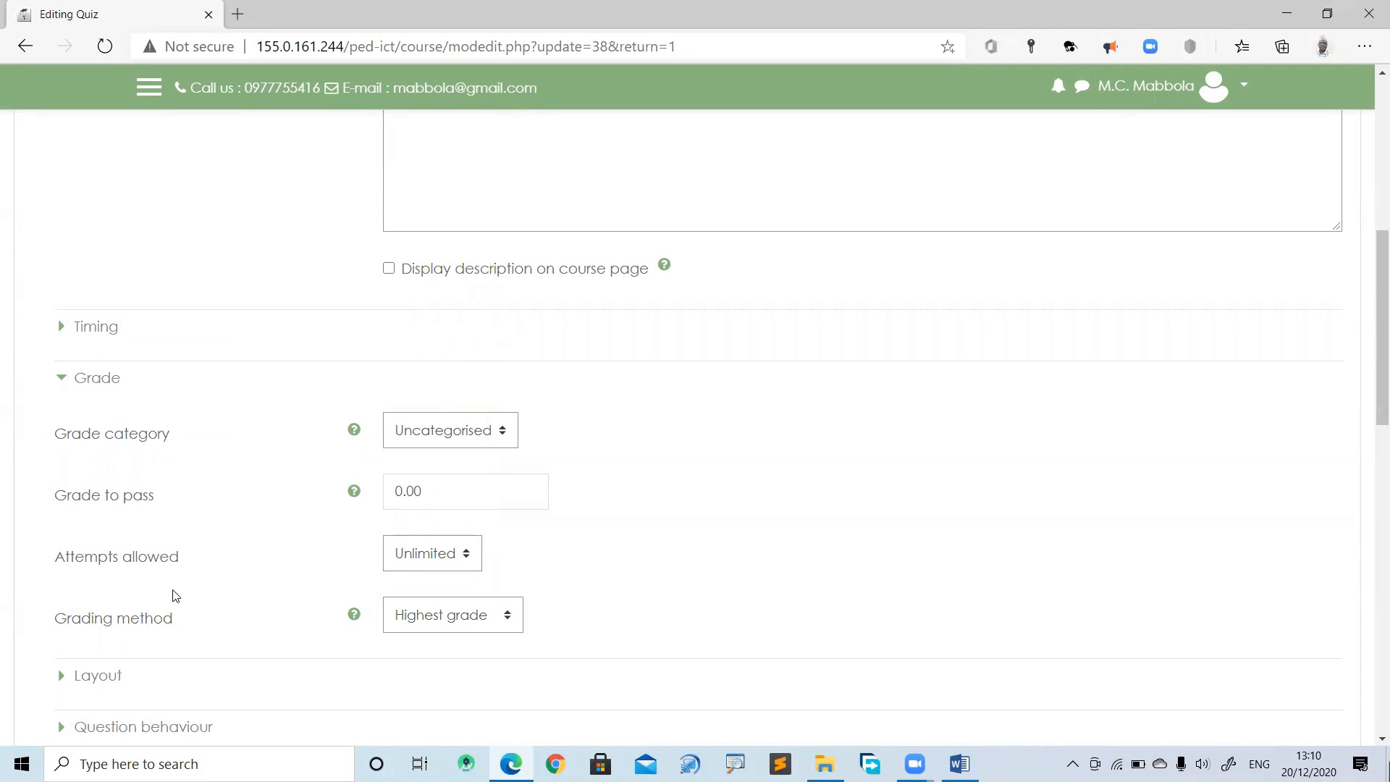
mouse_move(51, 616)
left_mouse_down()
mouse_move(172, 625)
mouse_move(26, 624)
mouse_move(53, 624)
left_mouse_up()
left_click(52, 626)
Examine the grading methods available for the quiz without changing the selection
left_click(508, 621)
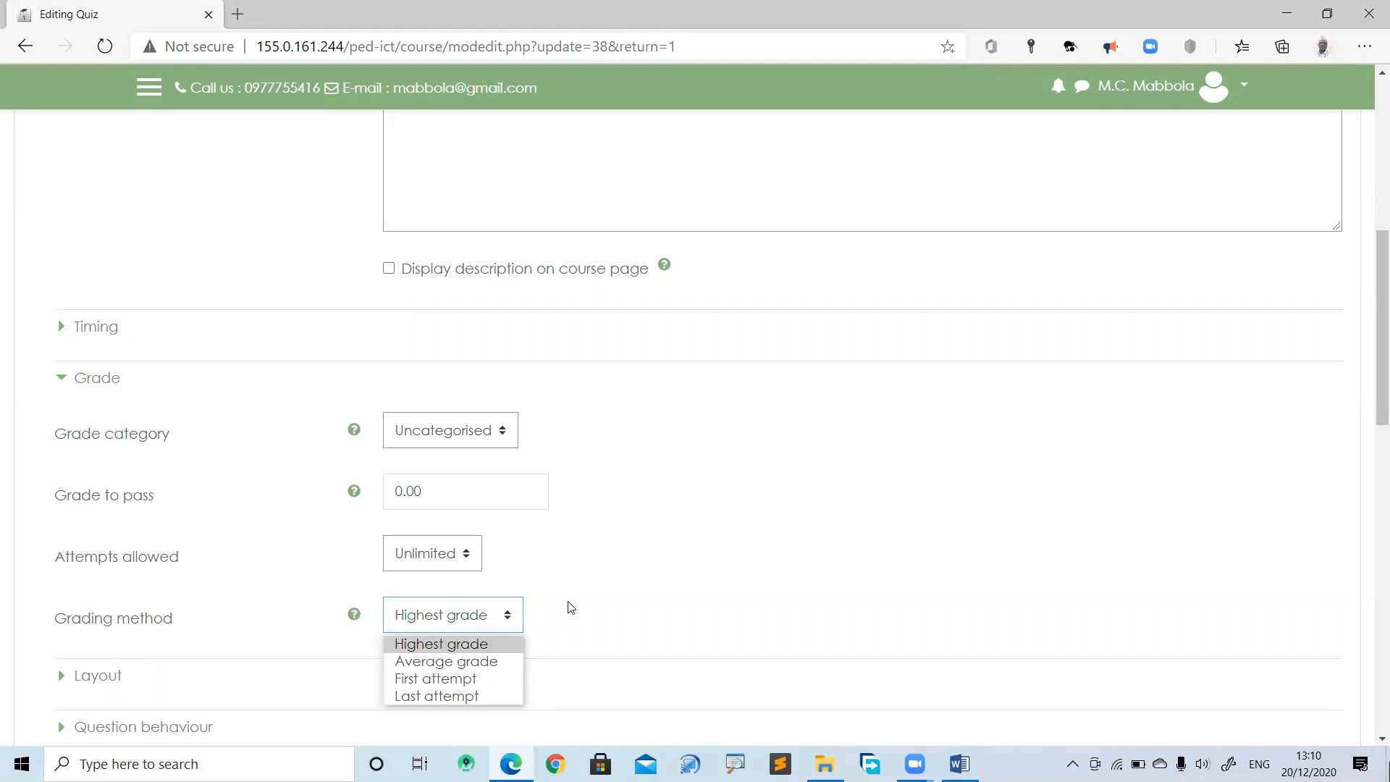
left_click(594, 586)
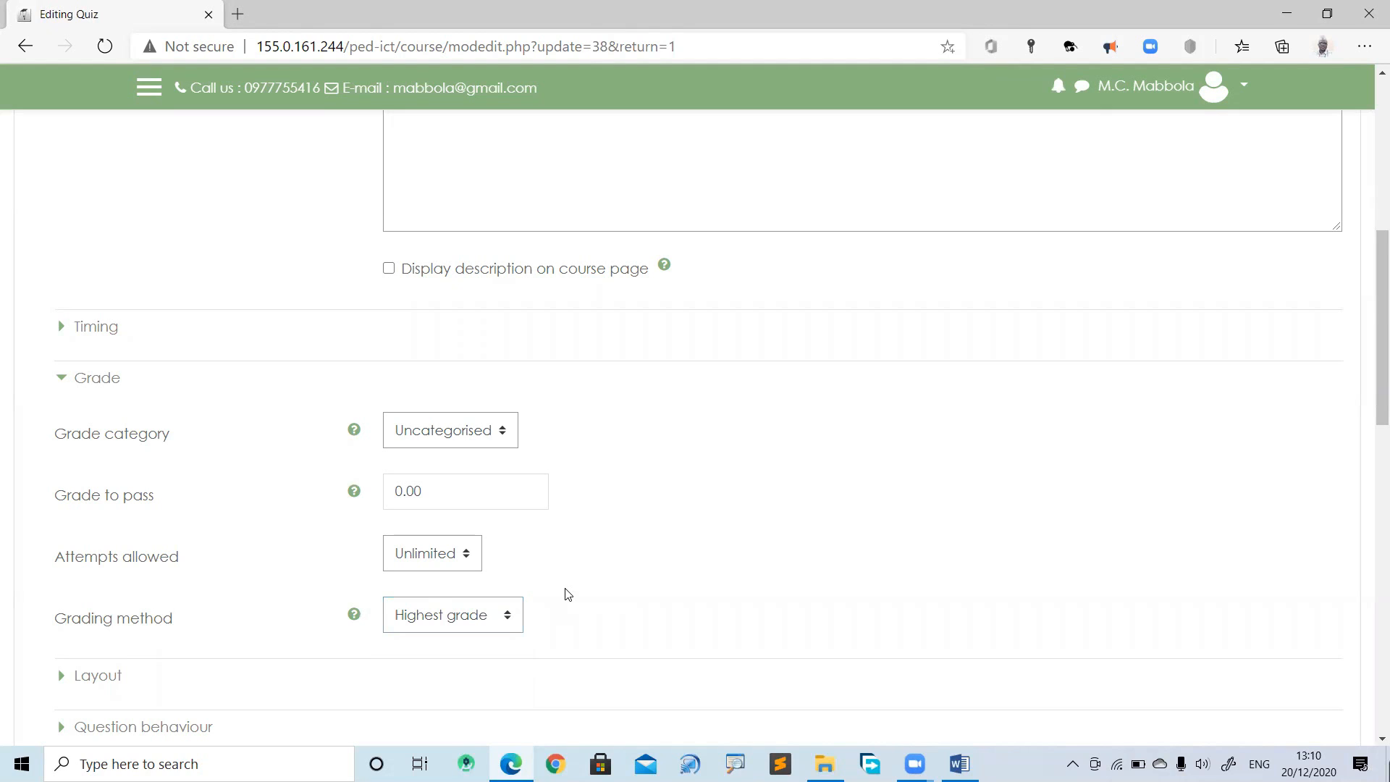
left_click(510, 615)
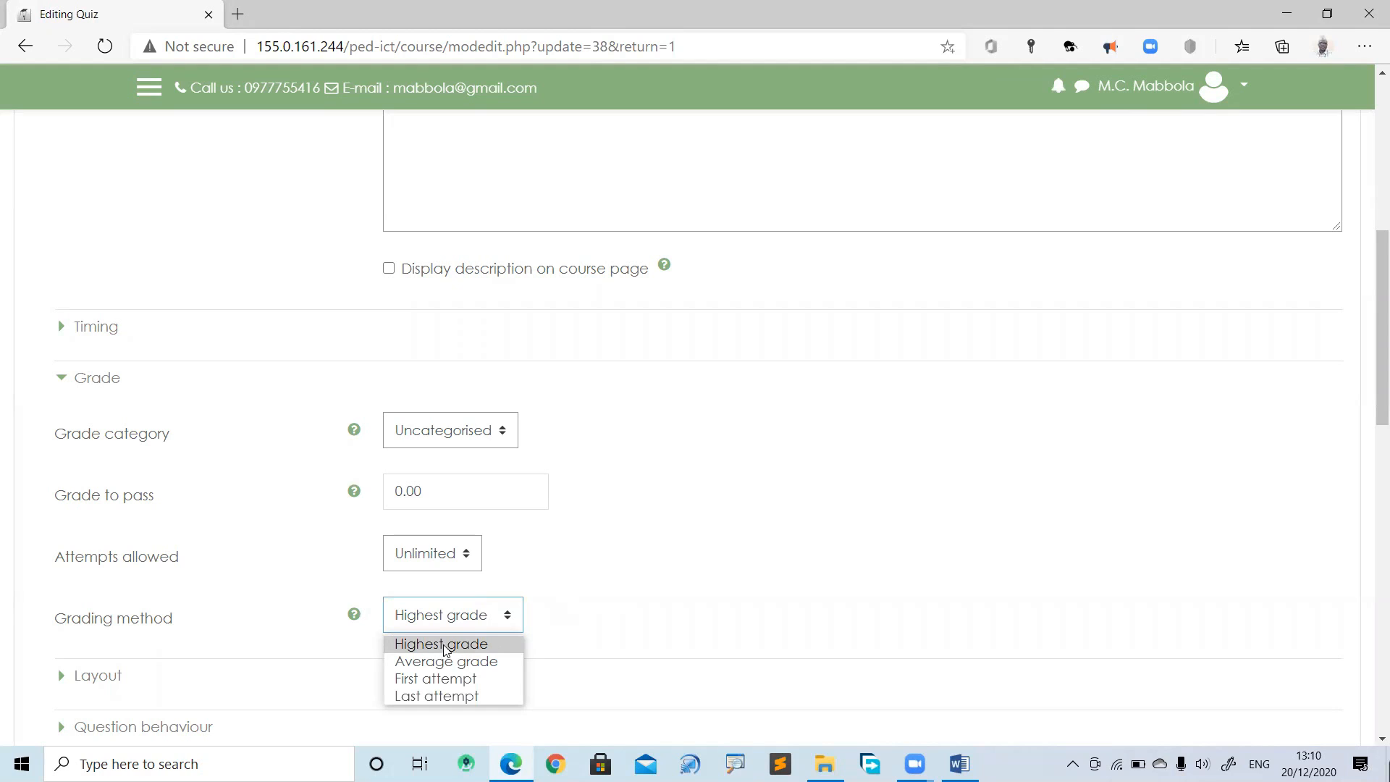
left_click(598, 623)
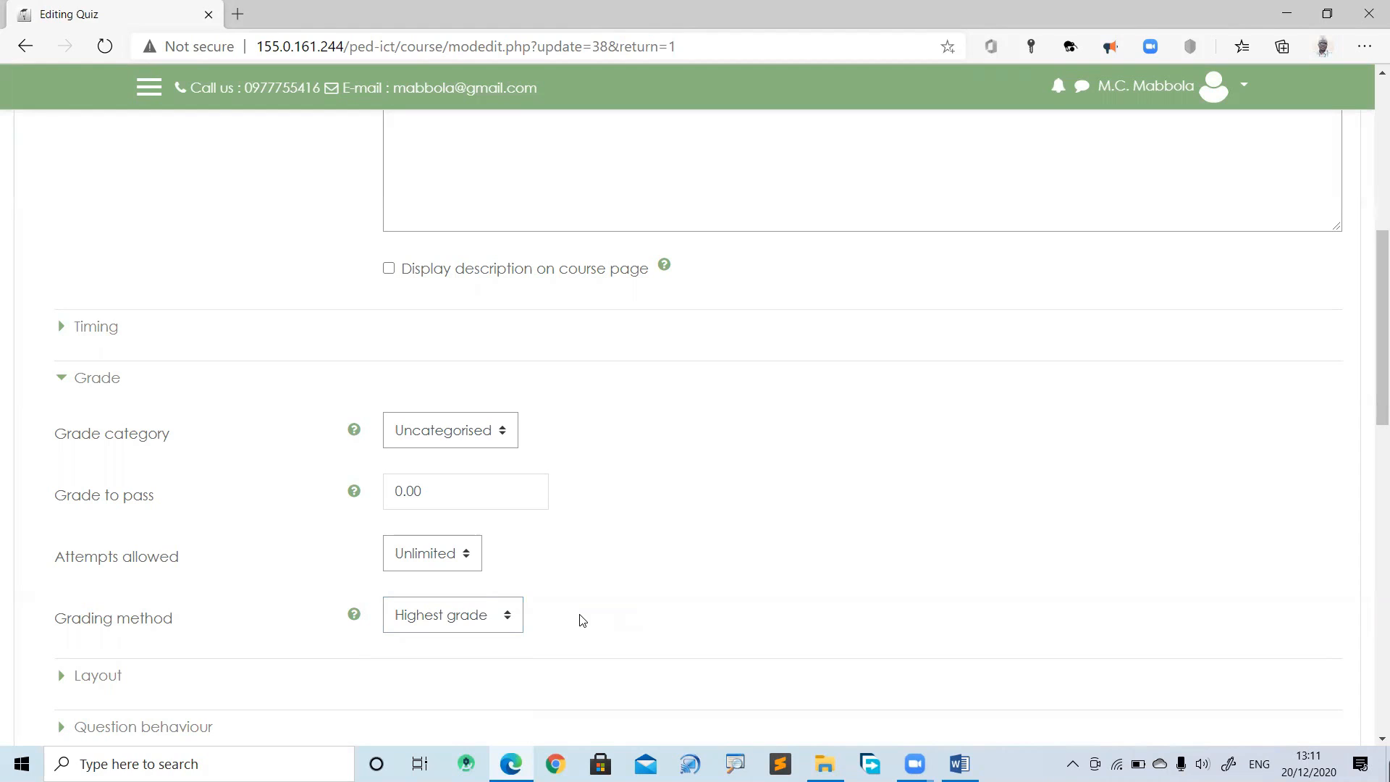
left_click(511, 617)
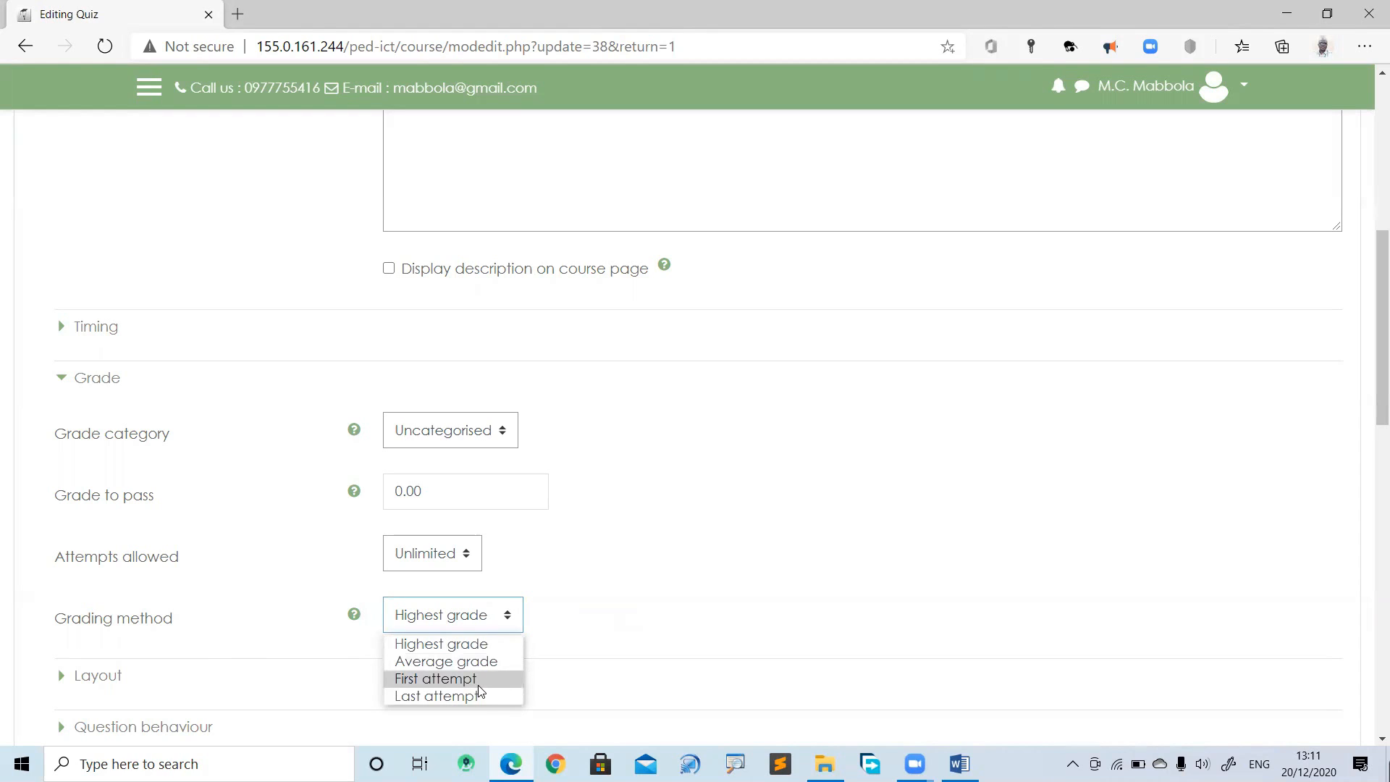
left_click(576, 566)
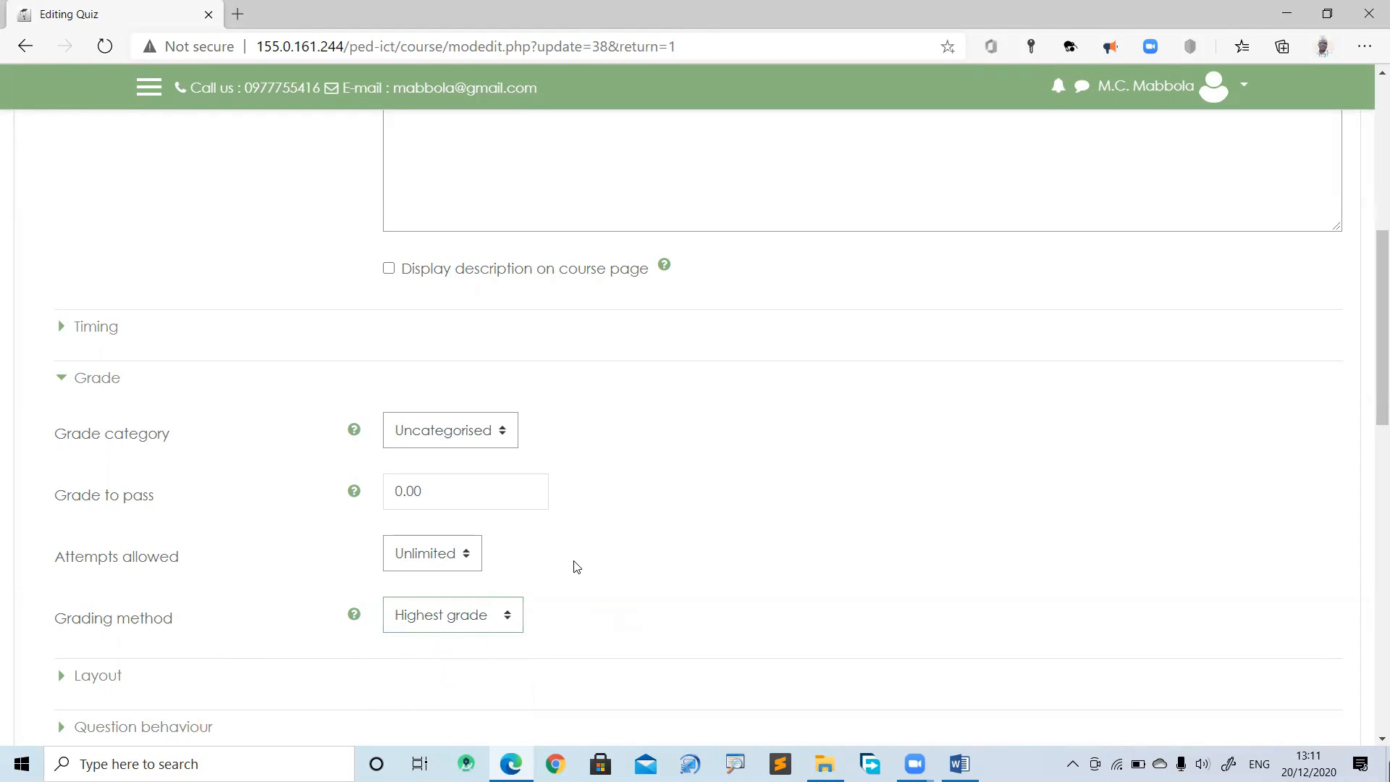
Set the number of attempts allowed for the quiz to 1
left_click(470, 561)
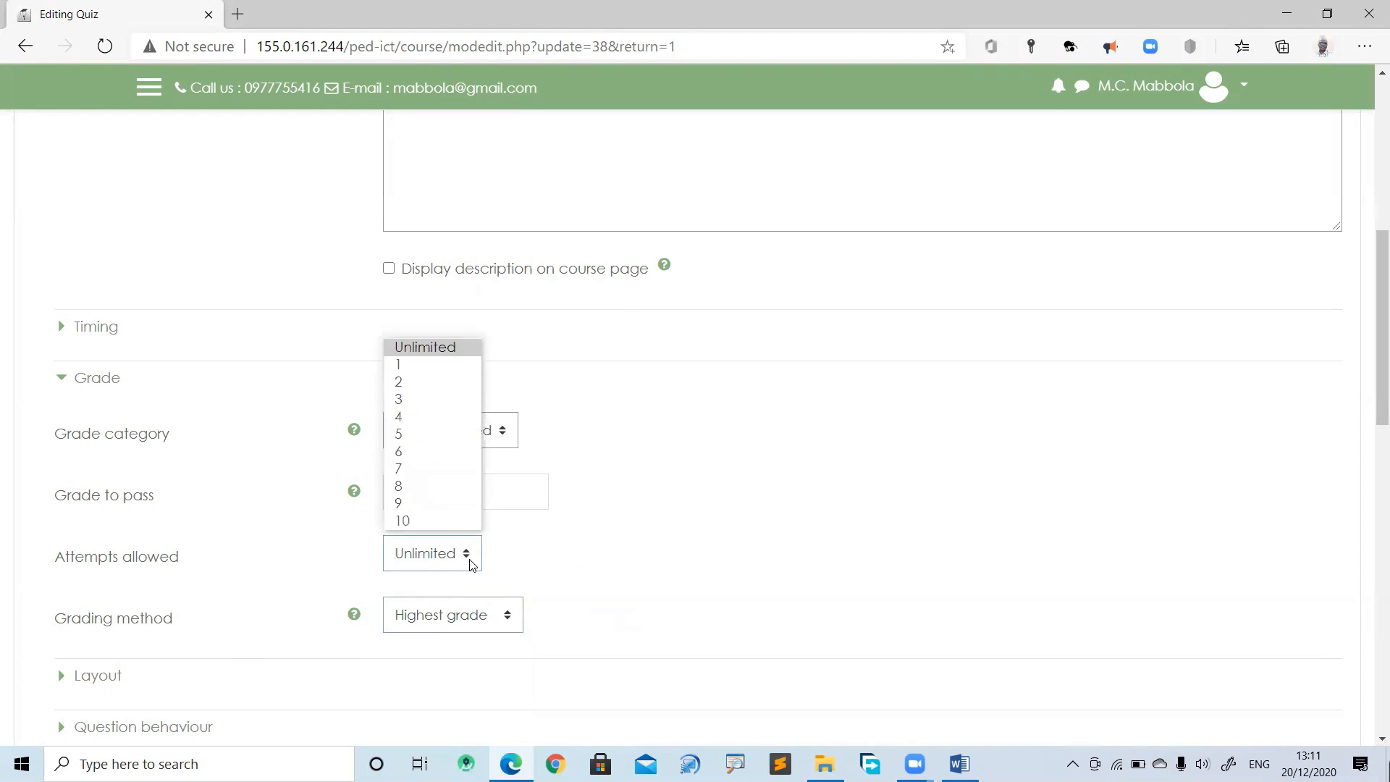
left_click(429, 366)
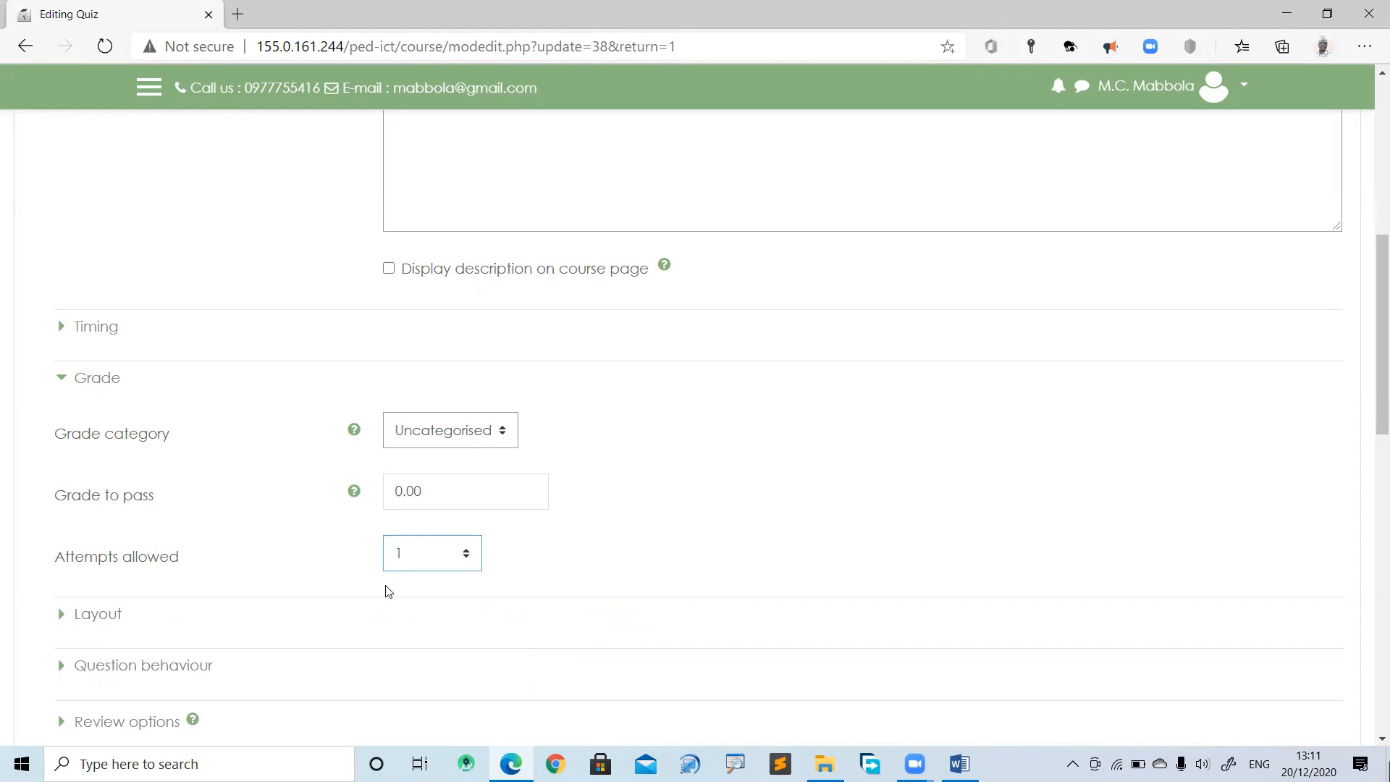
left_click(467, 560)
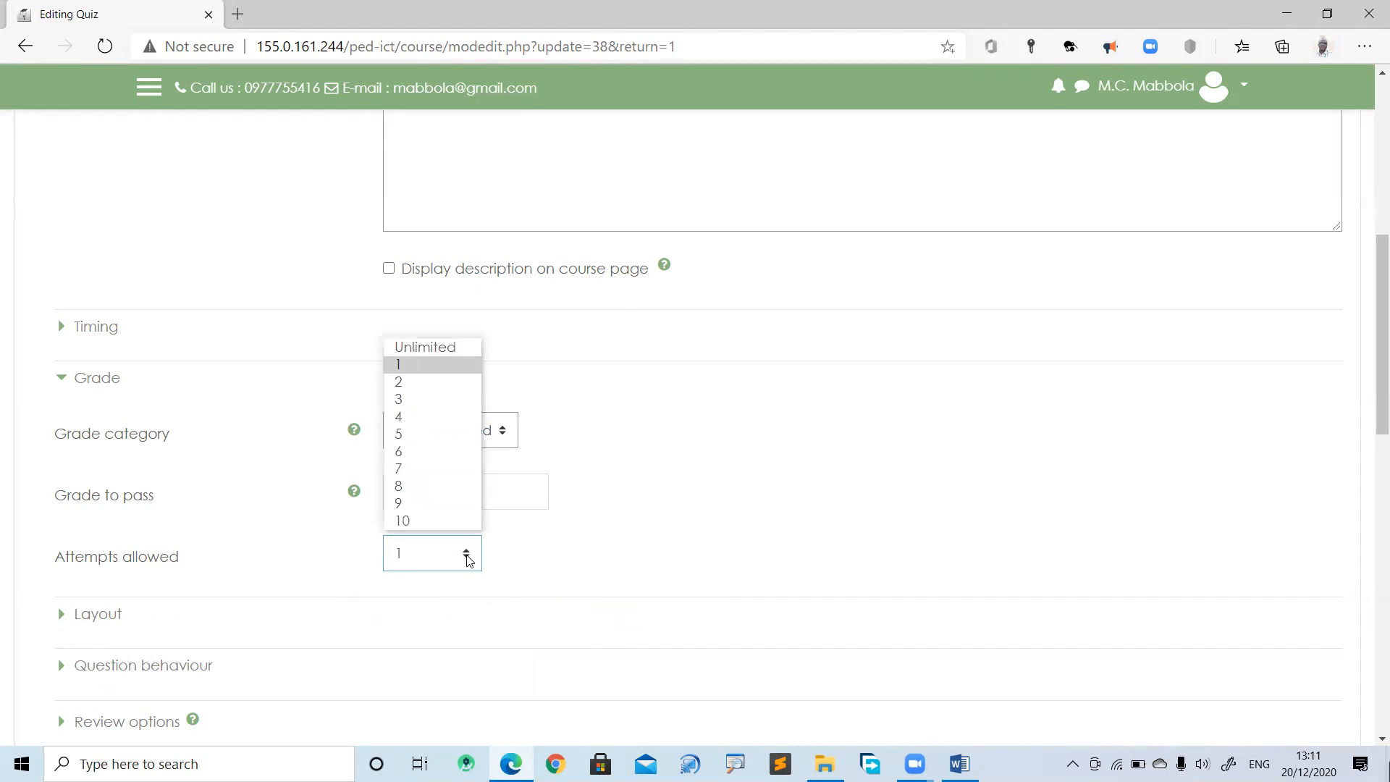
left_click(435, 350)
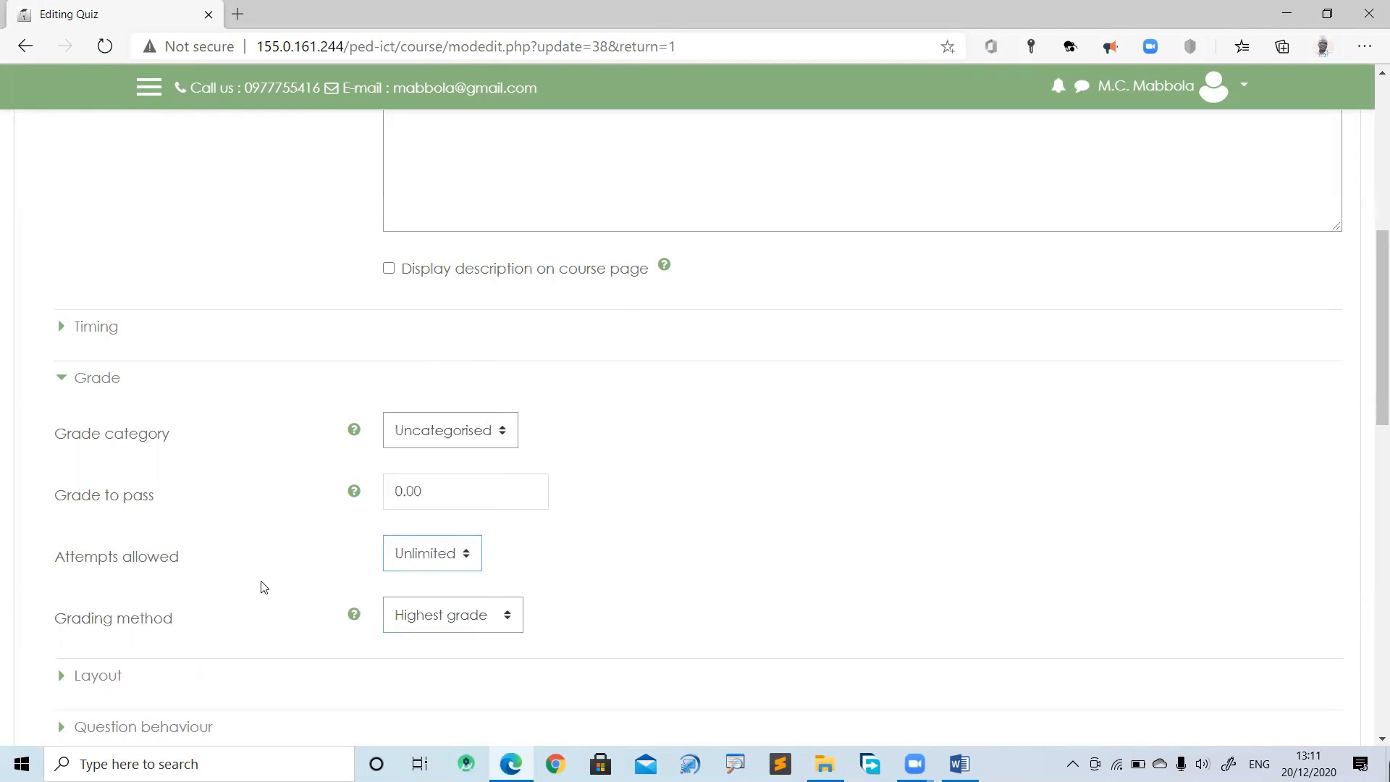
left_click(449, 562)
left_click(433, 367)
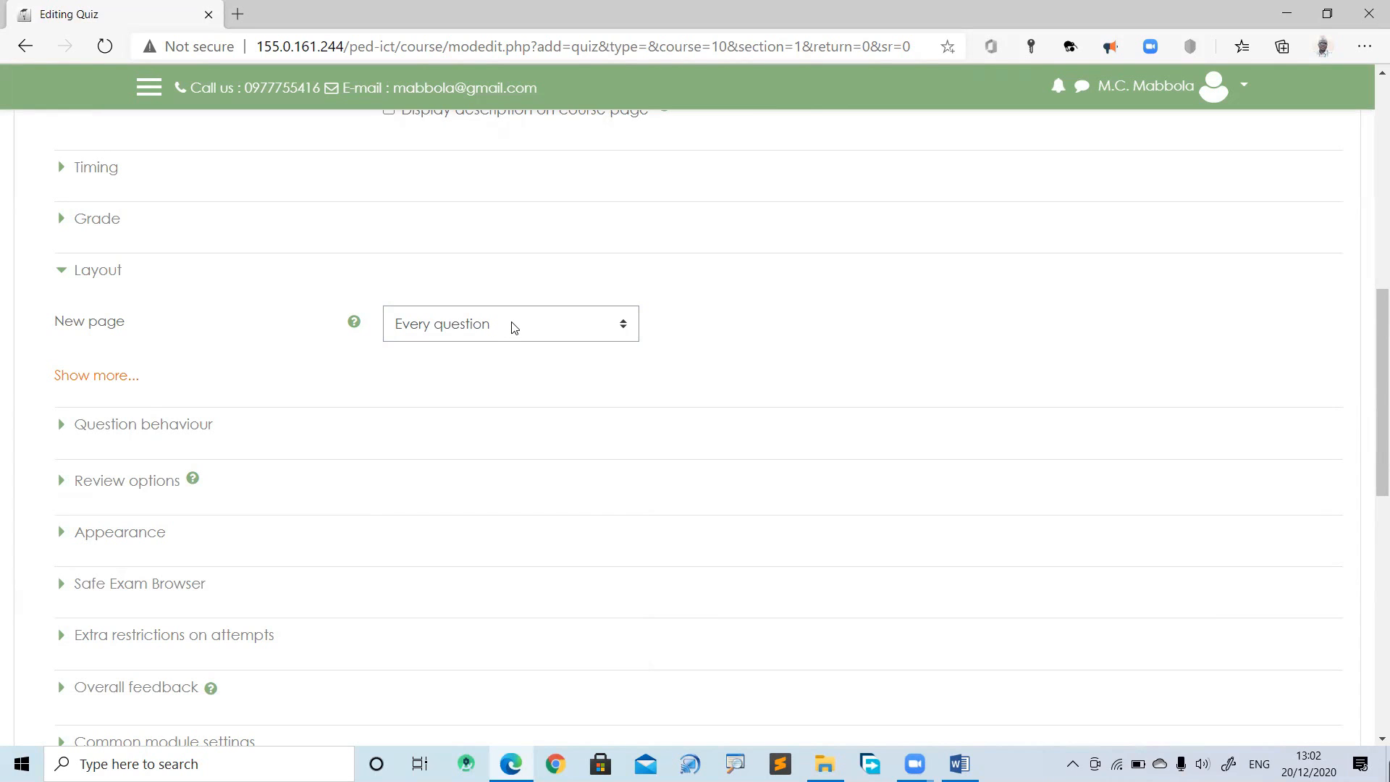
Examine the Layout choices for new pages and, among the additional settings, the navigation method
left_click(625, 326)
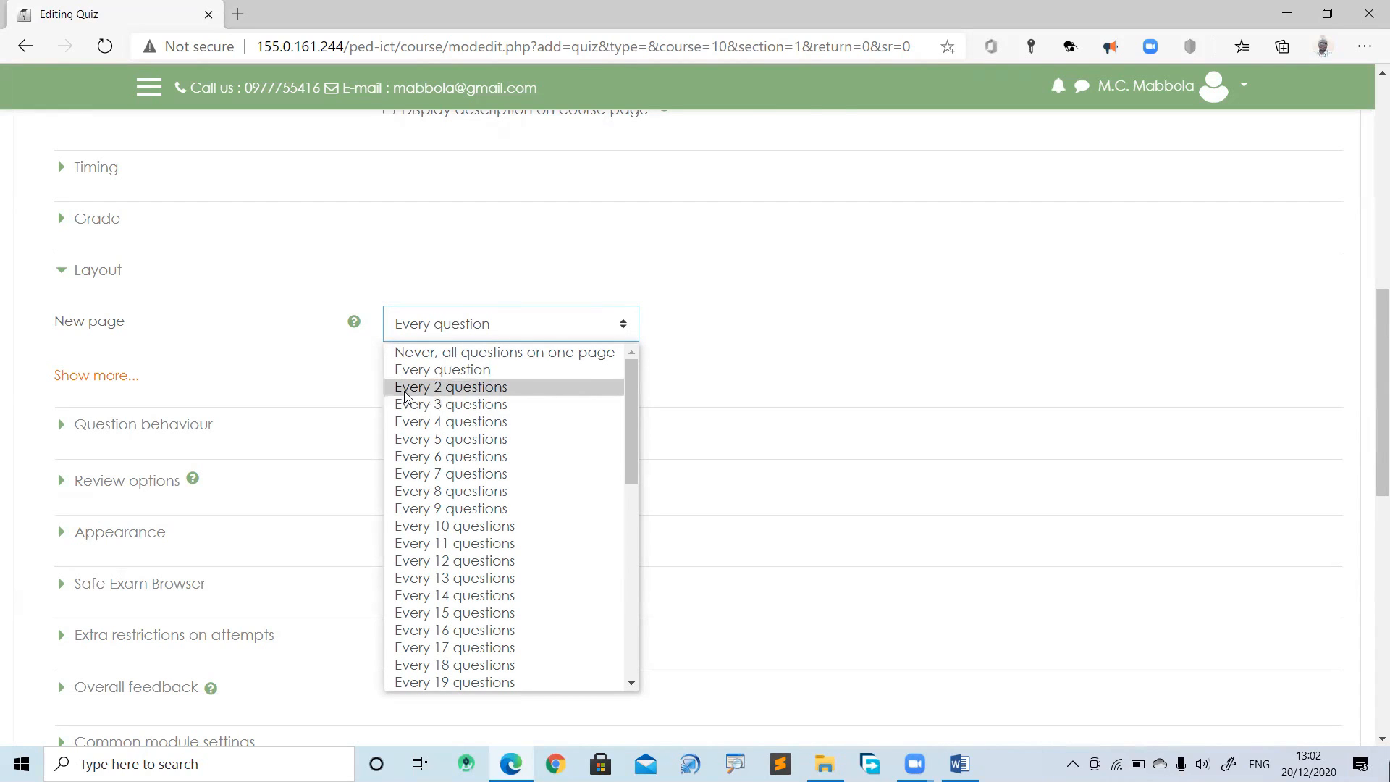
left_click(585, 287)
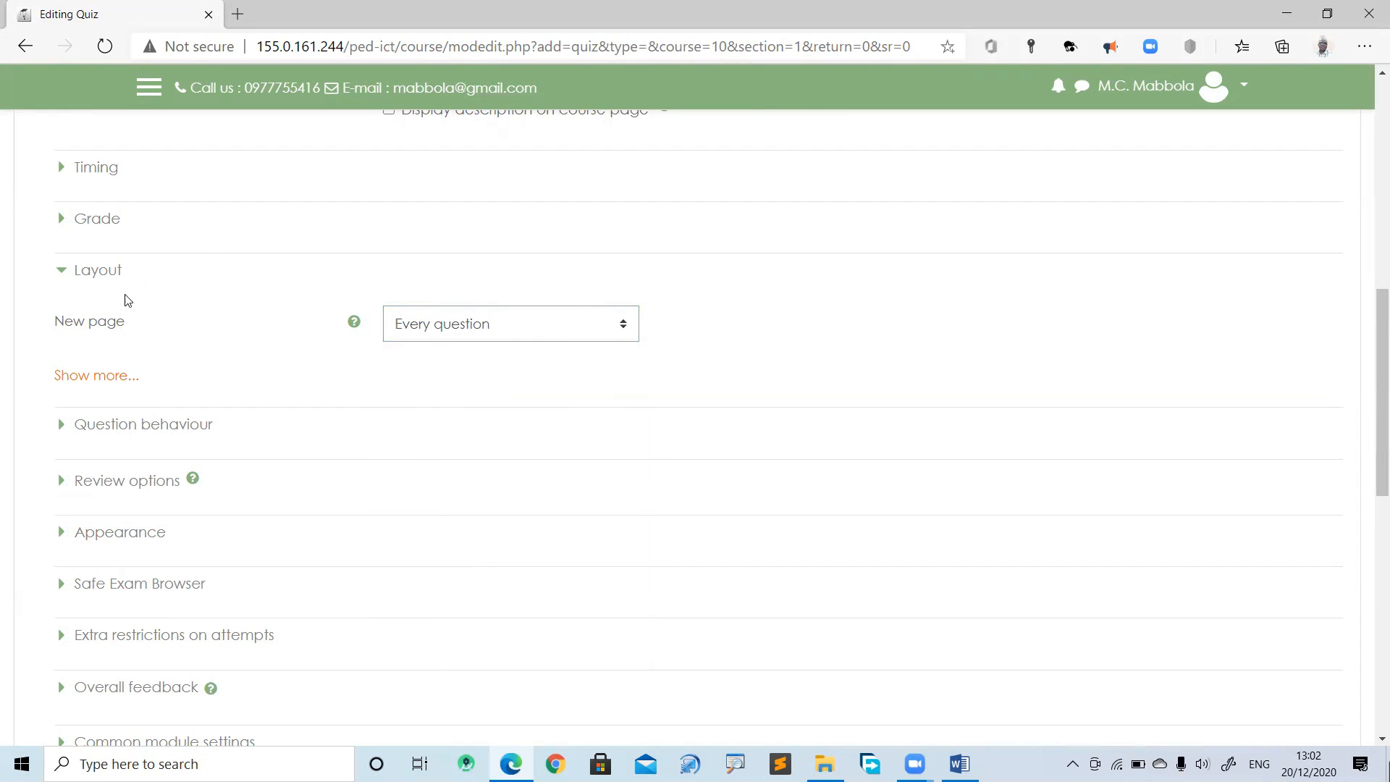
left_click(106, 378)
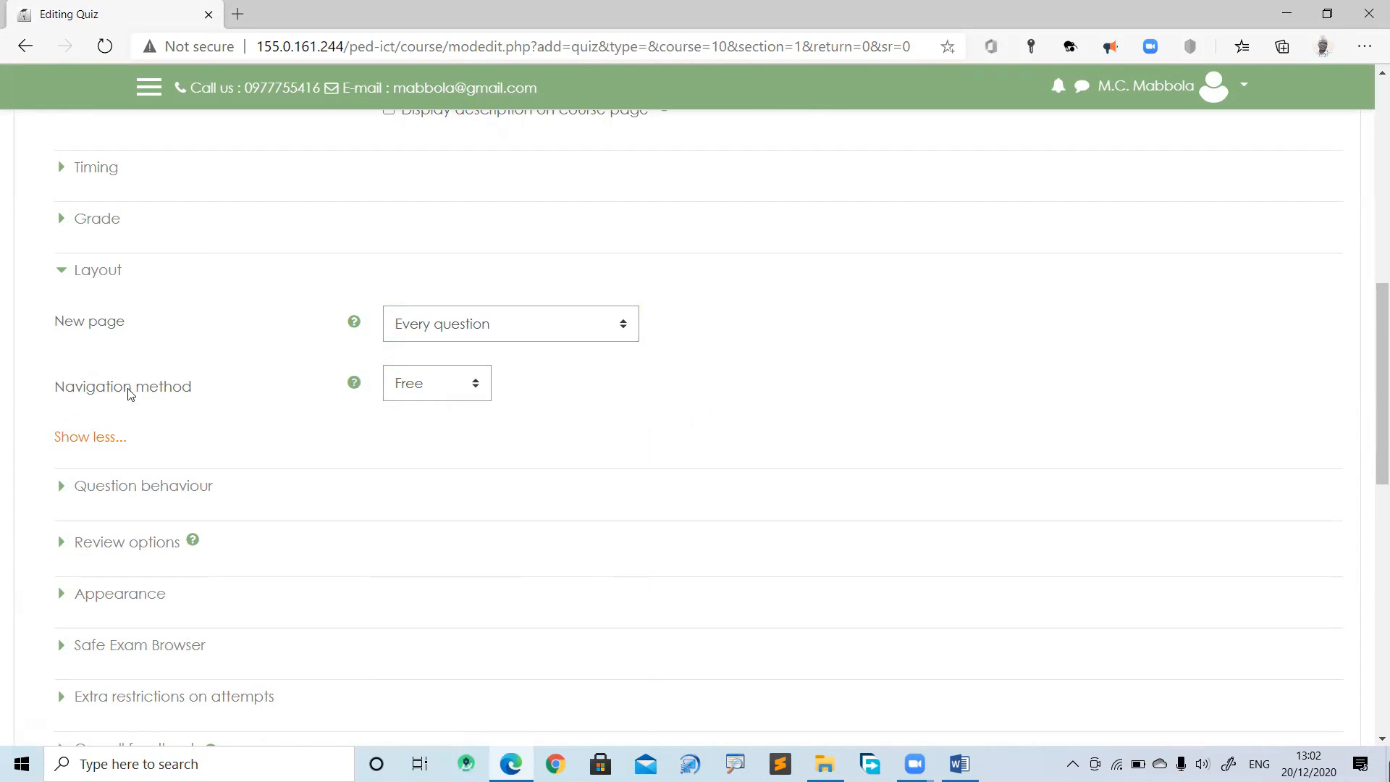
left_click(481, 384)
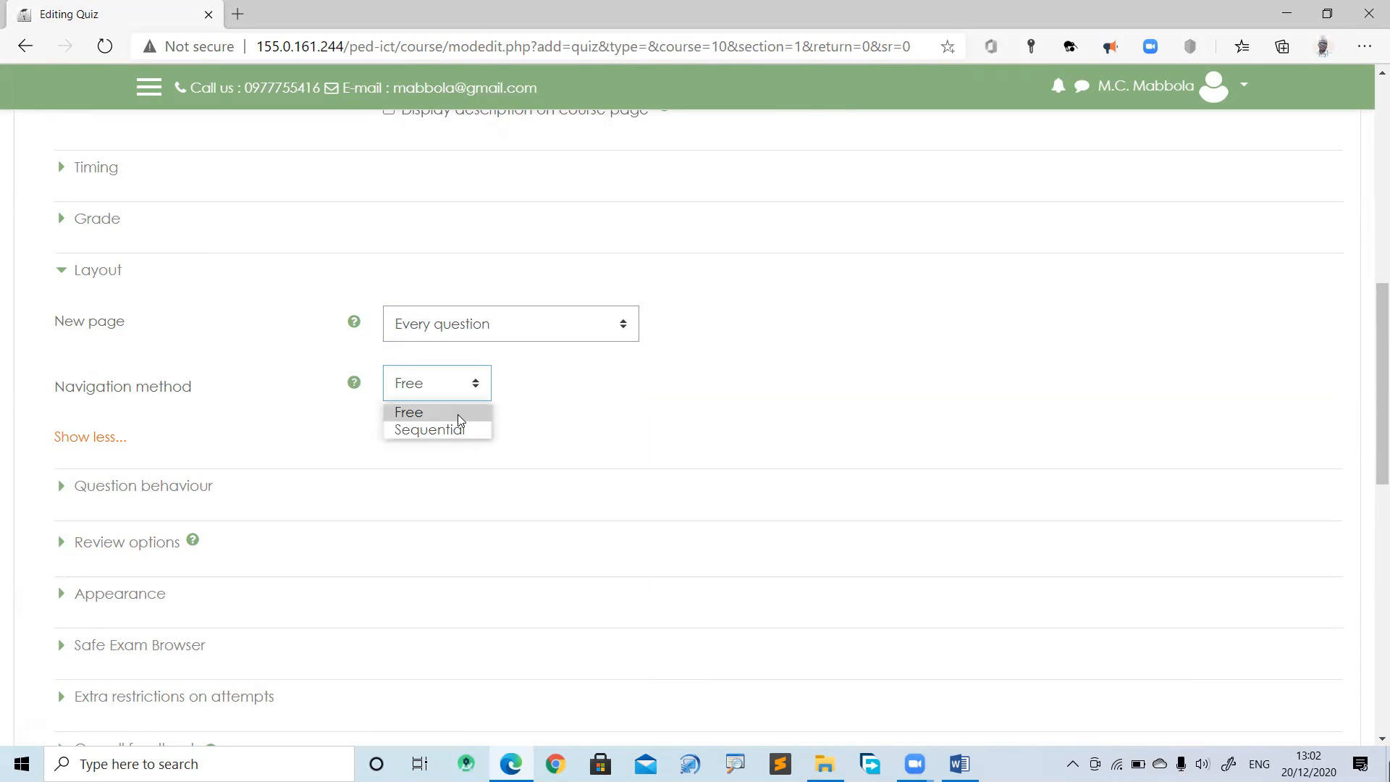
left_click(508, 386)
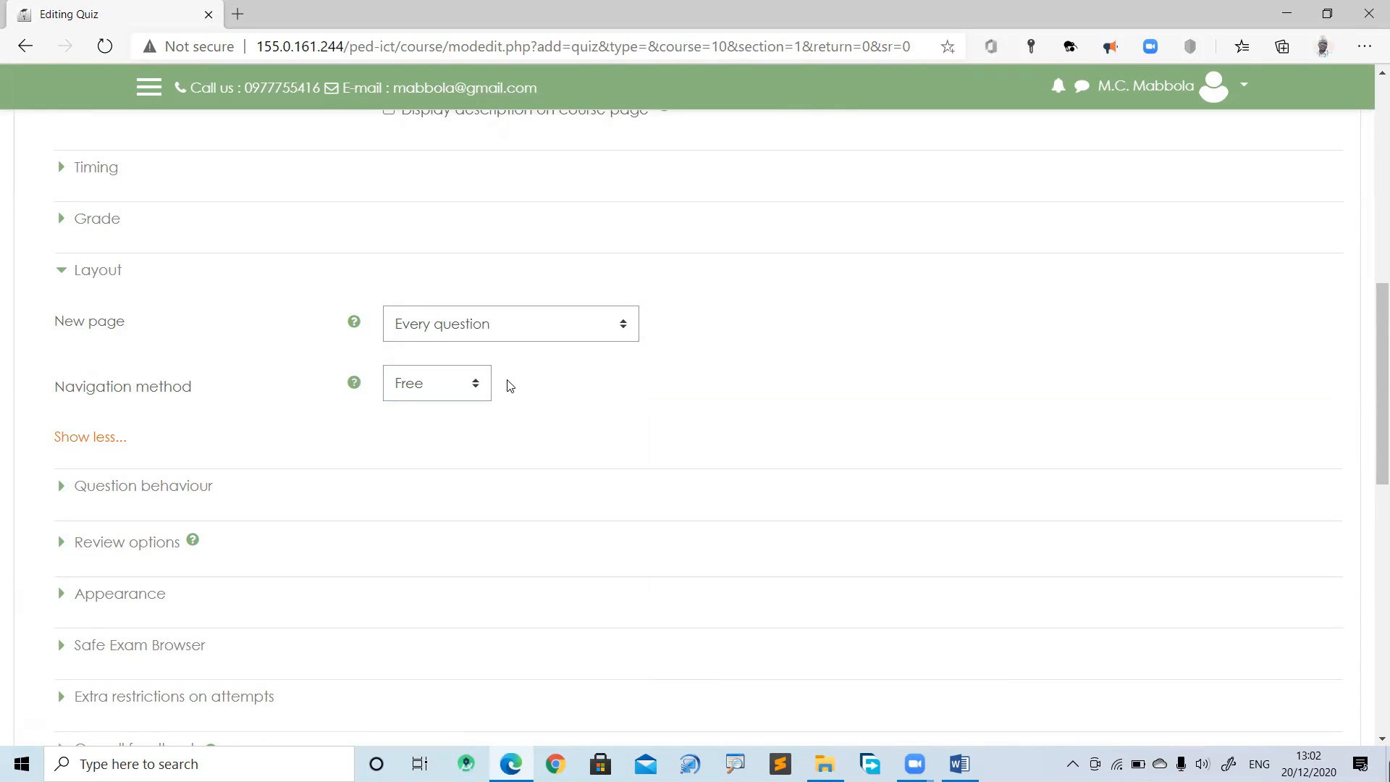
left_click(459, 384)
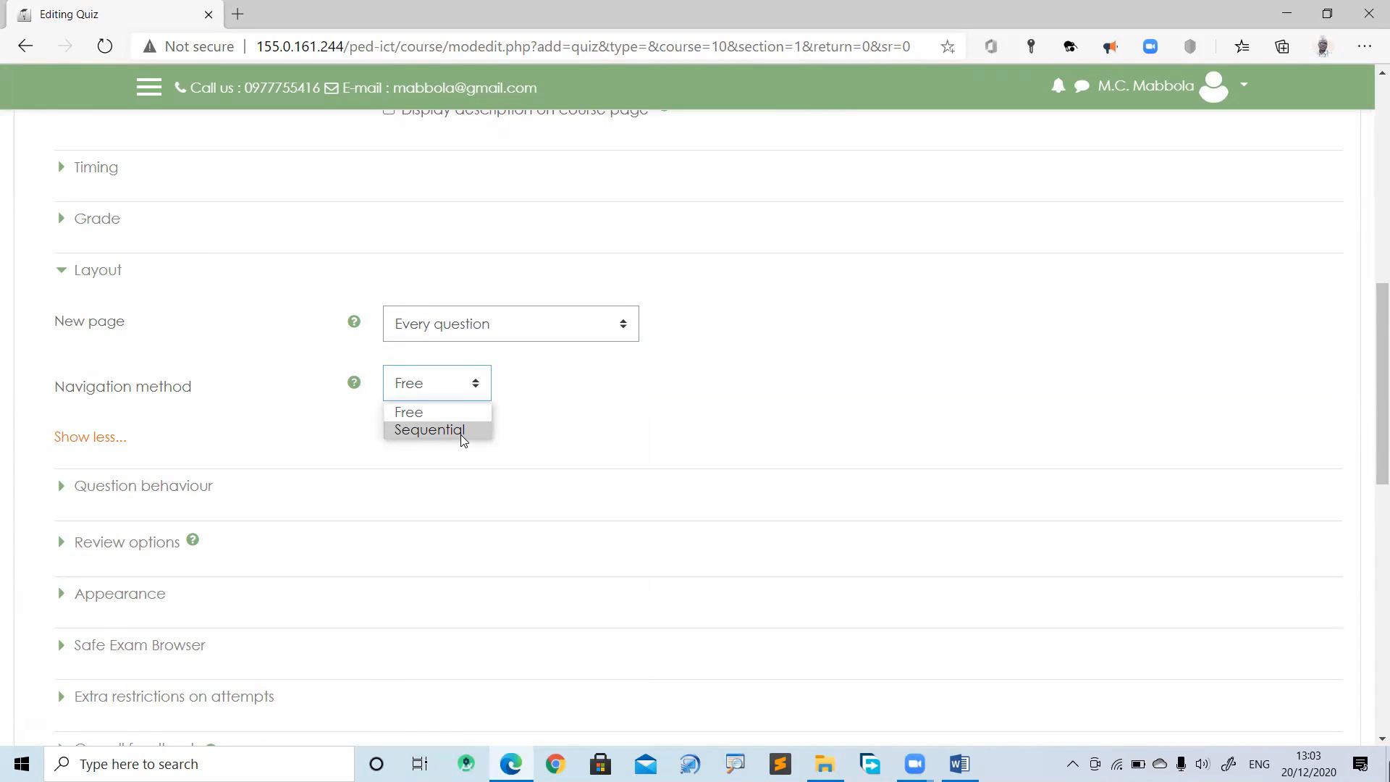
left_click(582, 434)
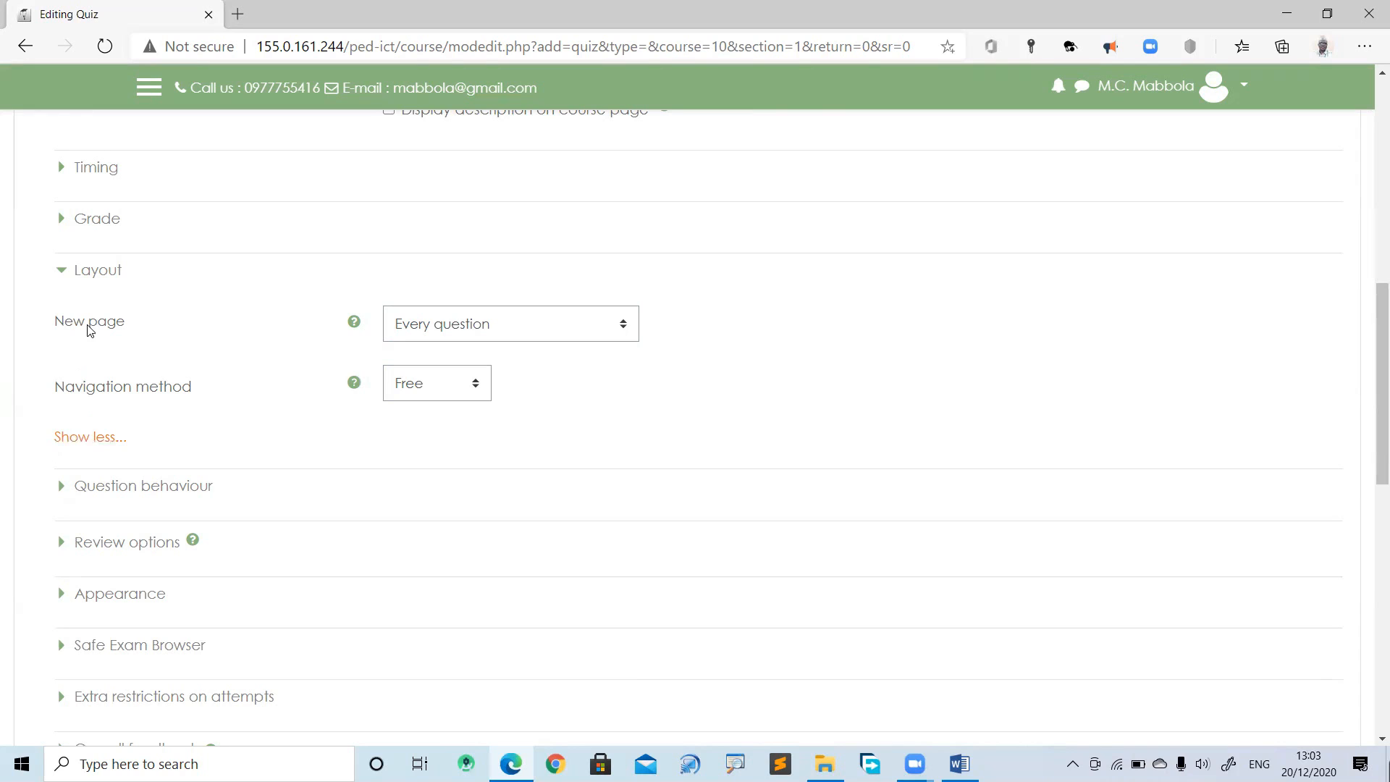
Collapse Layout, look over the Question behaviour settings, and expand the quiz's Review options
left_click(60, 275)
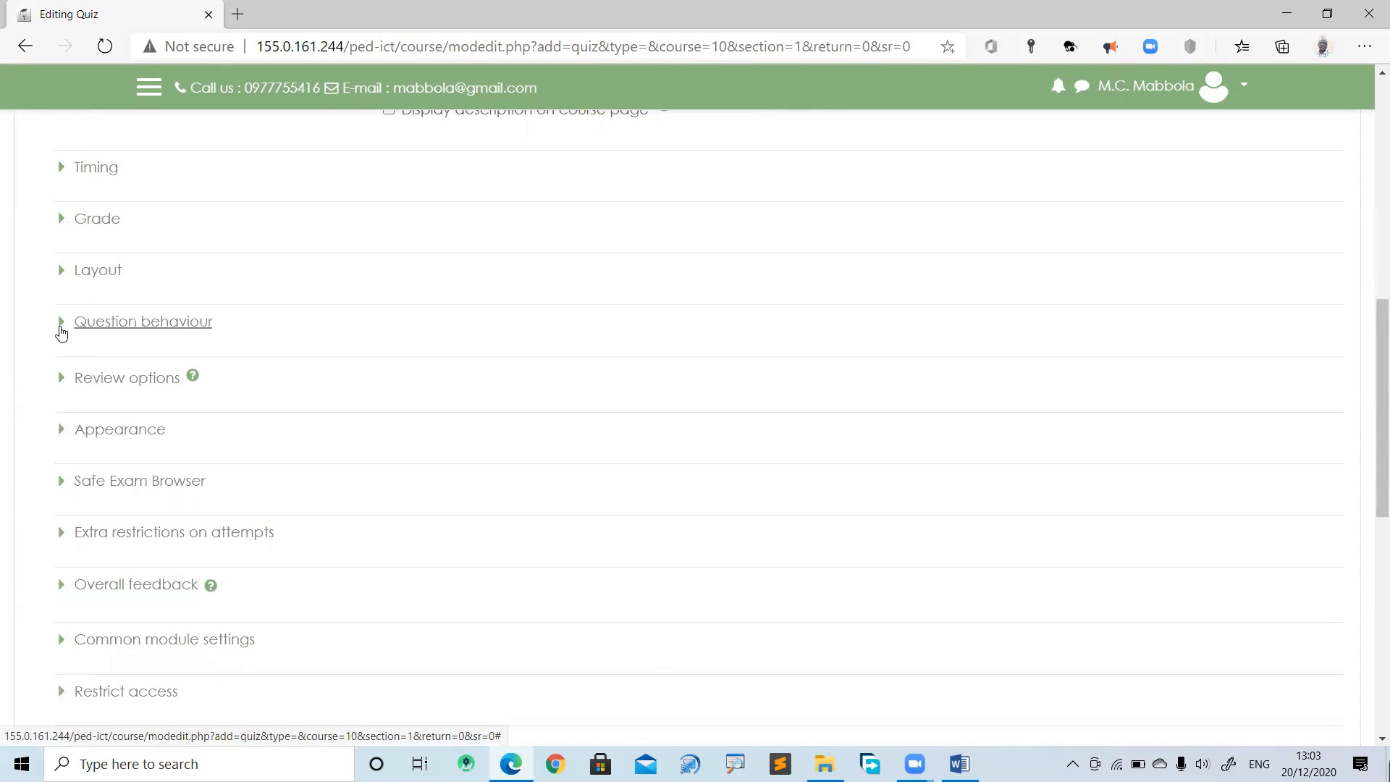
left_click(60, 327)
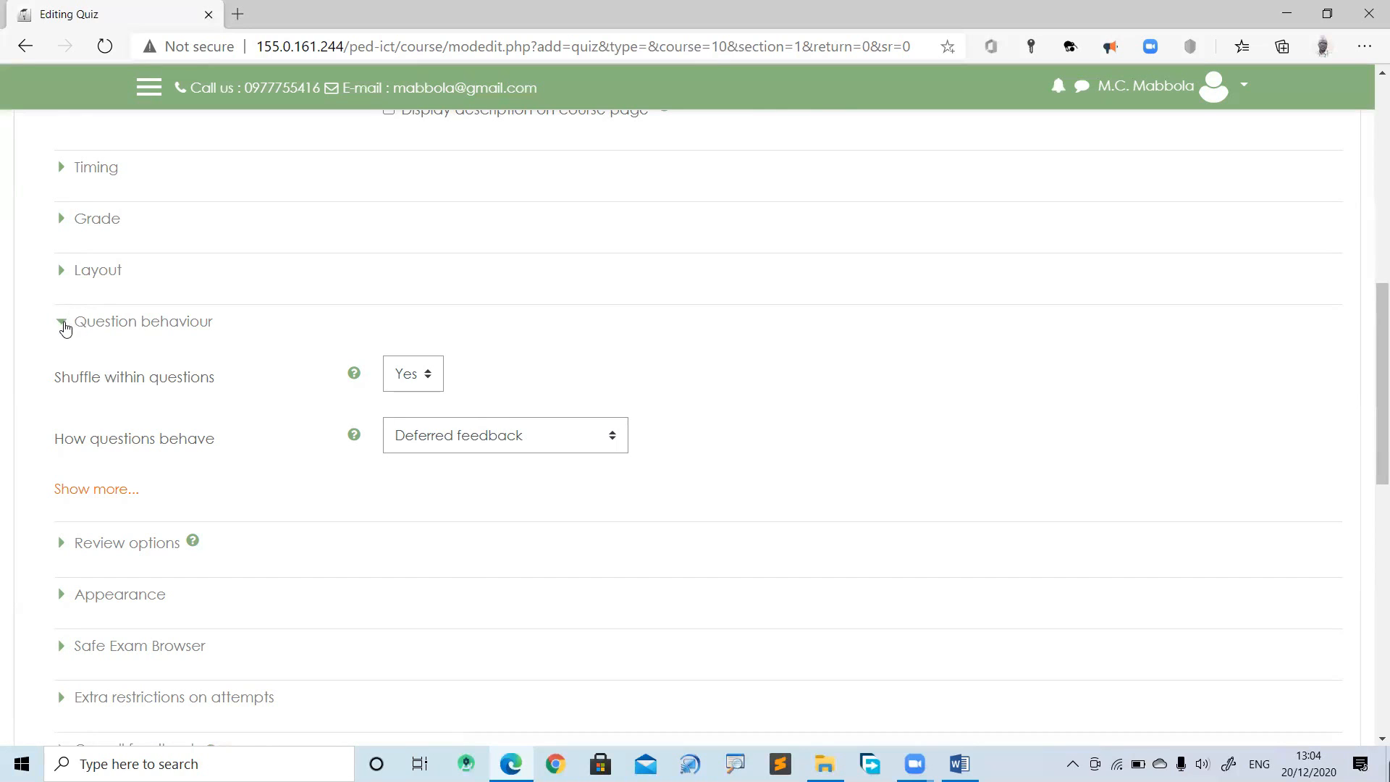
left_click(62, 324)
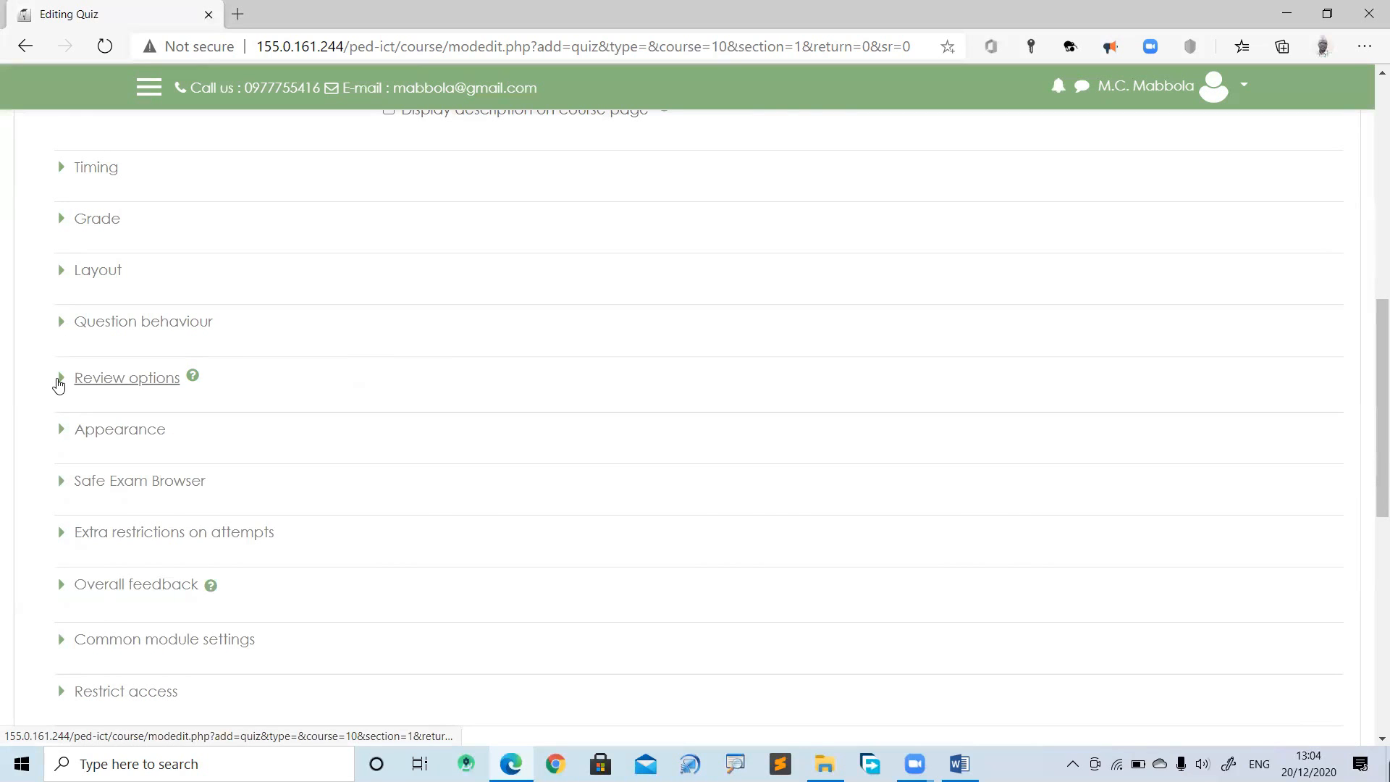
left_click(62, 379)
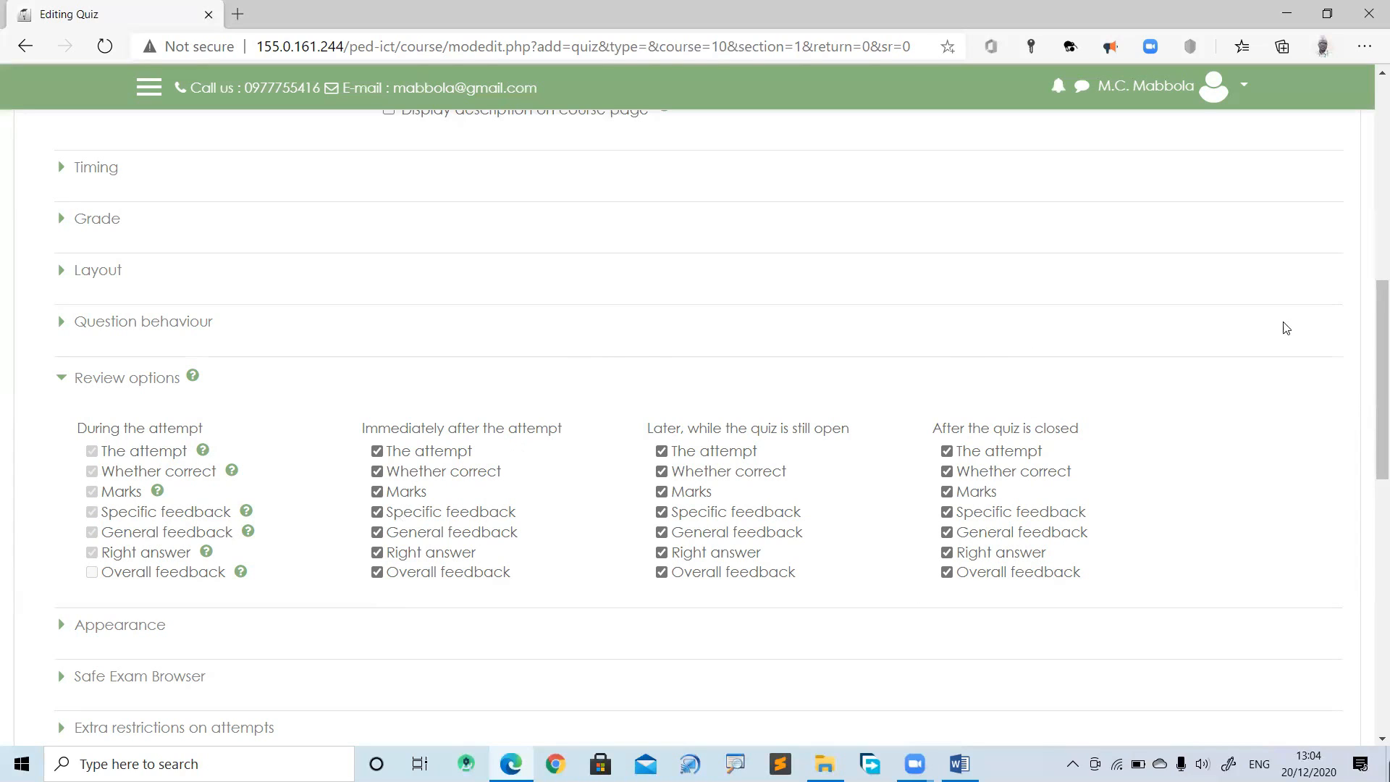
Expand the quiz's Timing settings to check its opening and closing times, and return to the Review options
scroll(1369, 275, "up", 6)
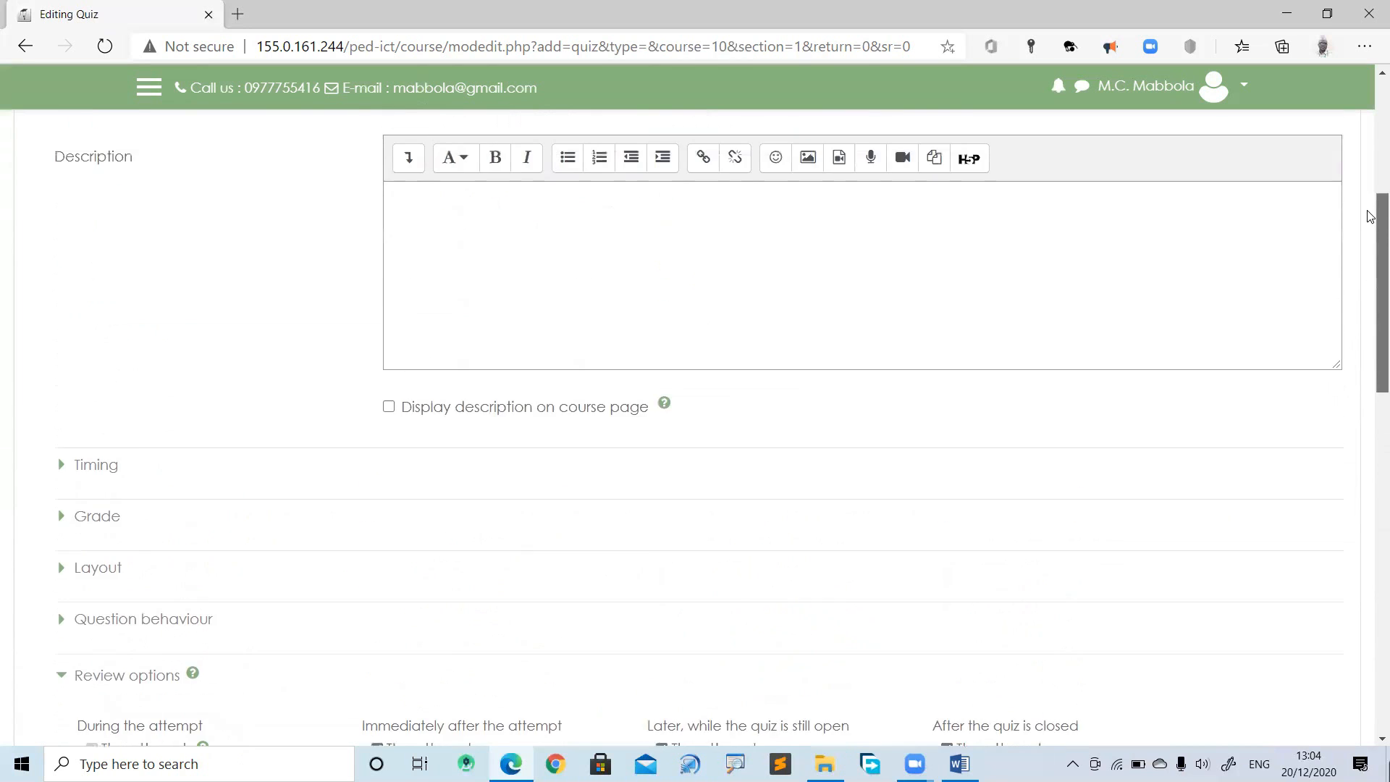
scroll(1370, 284, "down", 5)
scroll(1370, 284, "down", 1)
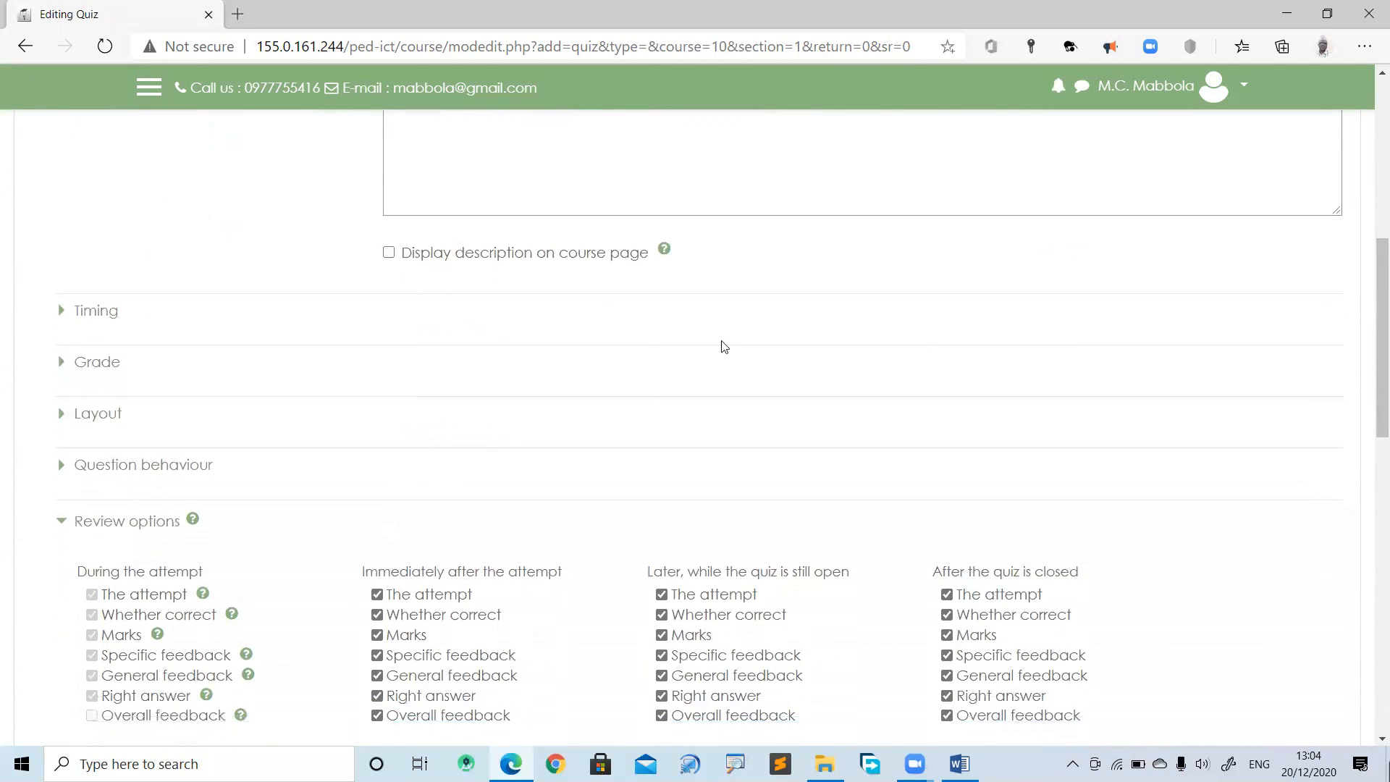
left_click(62, 316)
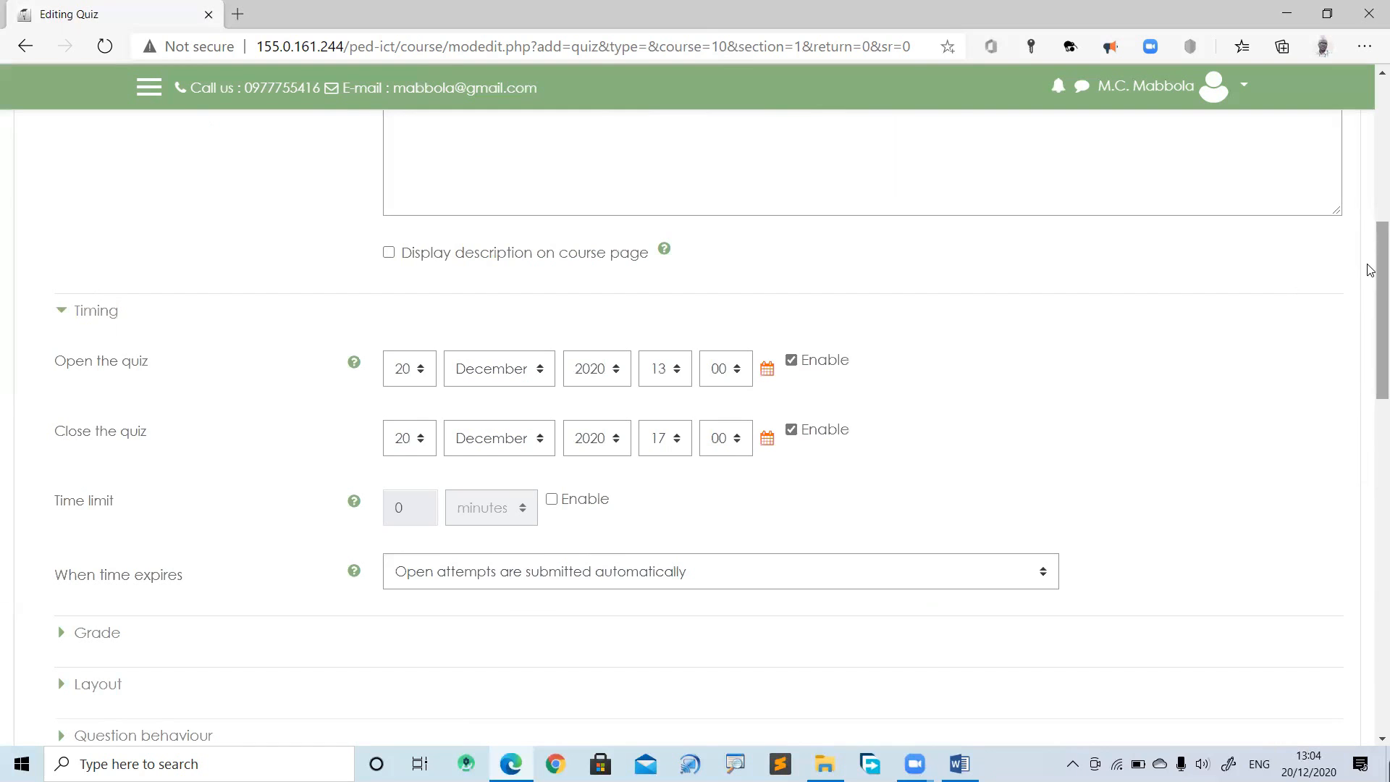
left_click_drag(1370, 277, 1370, 407)
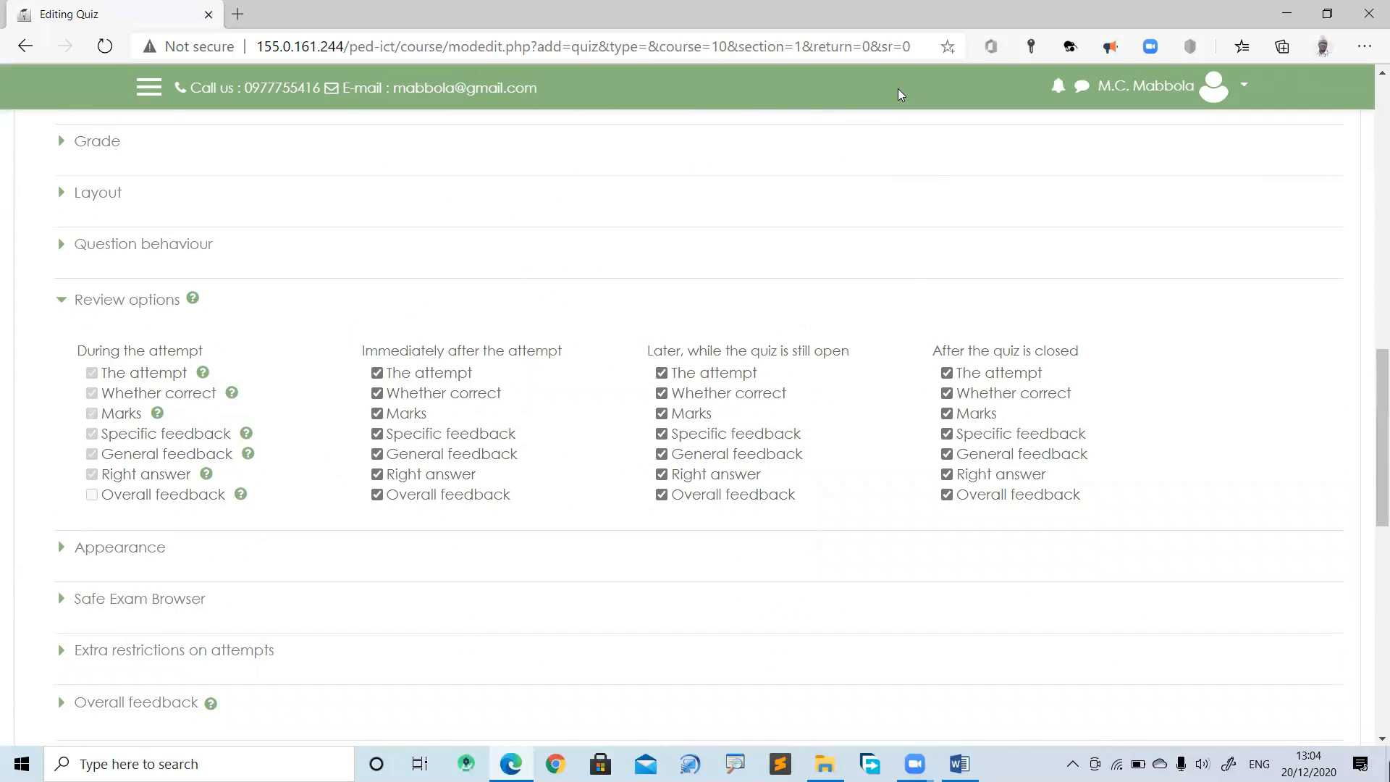
mouse_move(928, 353)
left_mouse_down()
mouse_move(1057, 360)
mouse_move(1006, 297)
mouse_move(918, 320)
mouse_move(929, 351)
left_mouse_up()
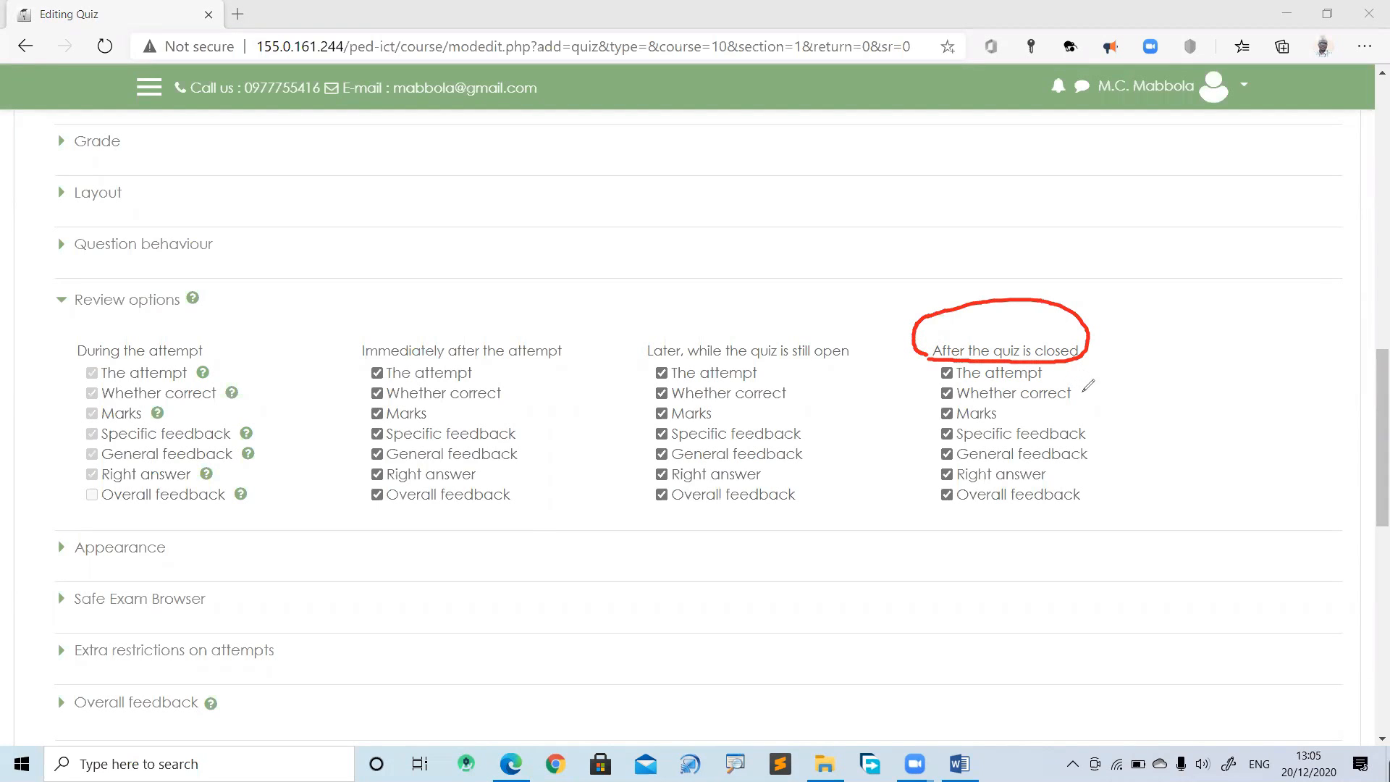
left_click_drag(1009, 410, 1026, 409)
mouse_move(1087, 429)
left_mouse_down()
mouse_move(1108, 417)
mouse_move(1106, 456)
mouse_move(1121, 443)
left_mouse_up()
left_click_drag(1061, 474, 1077, 464)
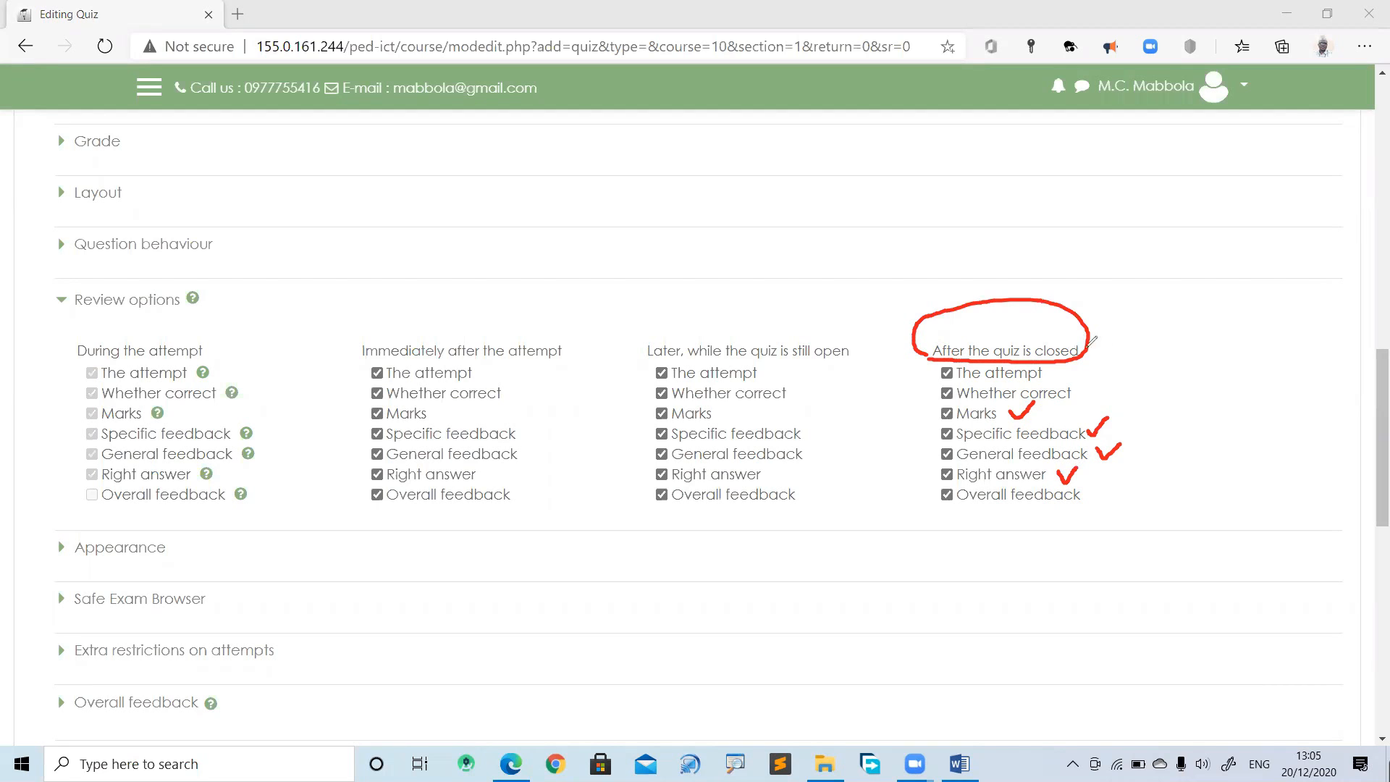
mouse_move(1096, 355)
left_mouse_down()
mouse_move(1130, 419)
mouse_move(1094, 520)
left_mouse_up()
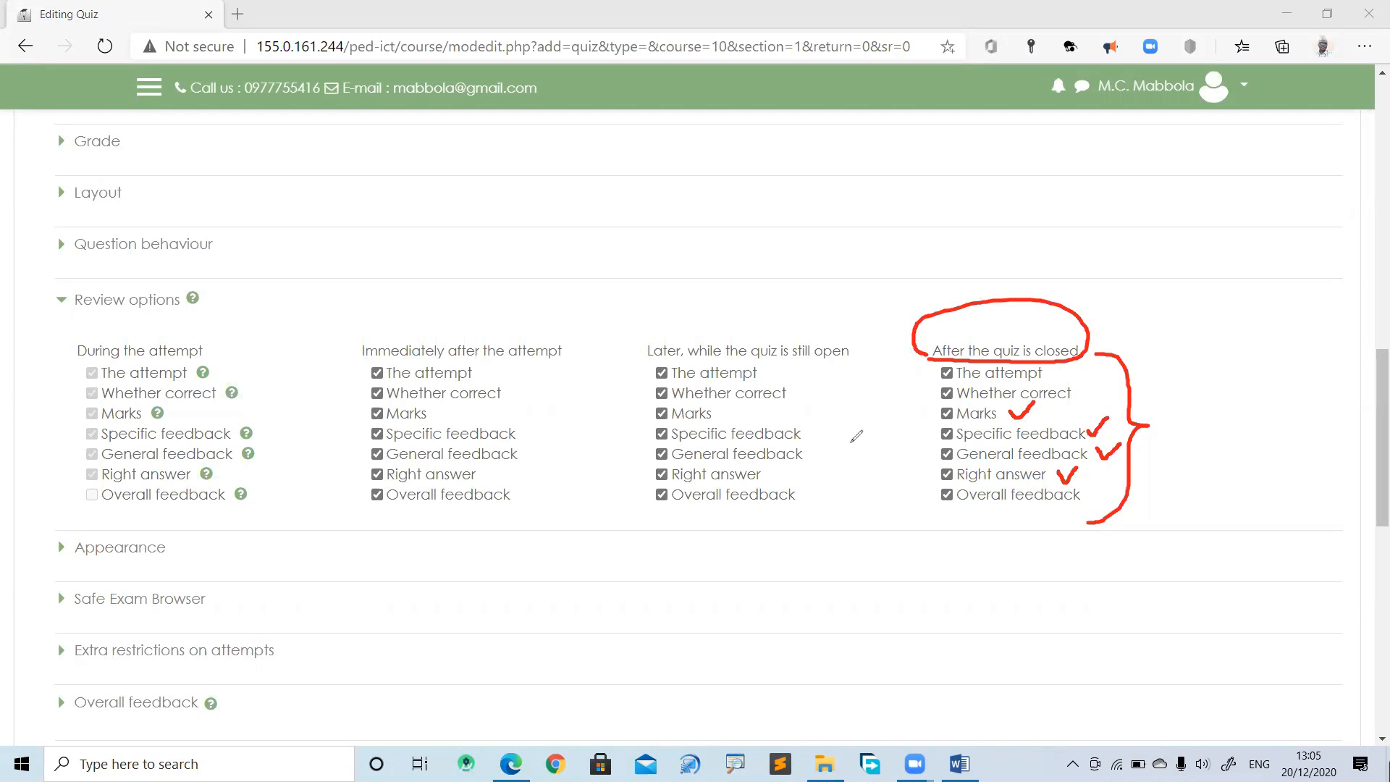
left_click(912, 92)
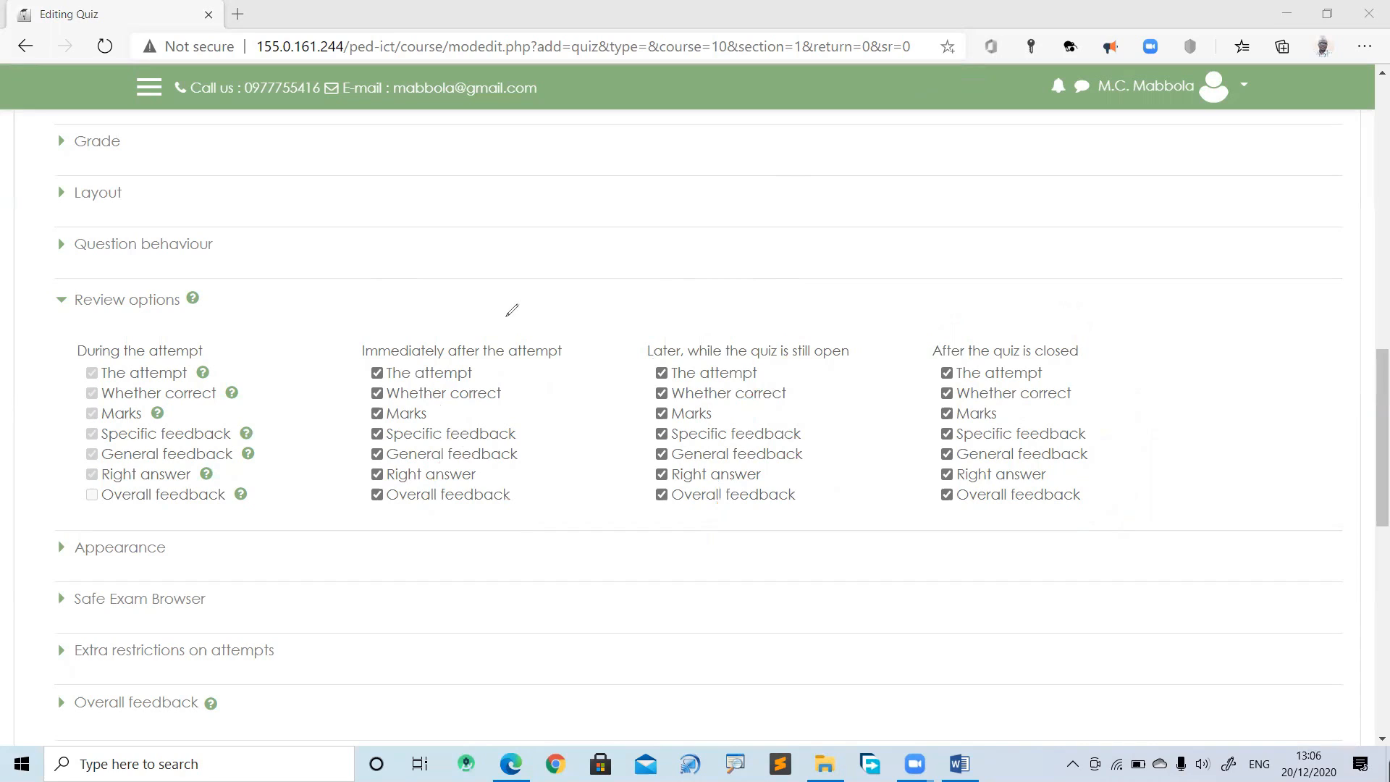
left_click_drag(506, 316, 369, 547)
left_click_drag(373, 345, 526, 529)
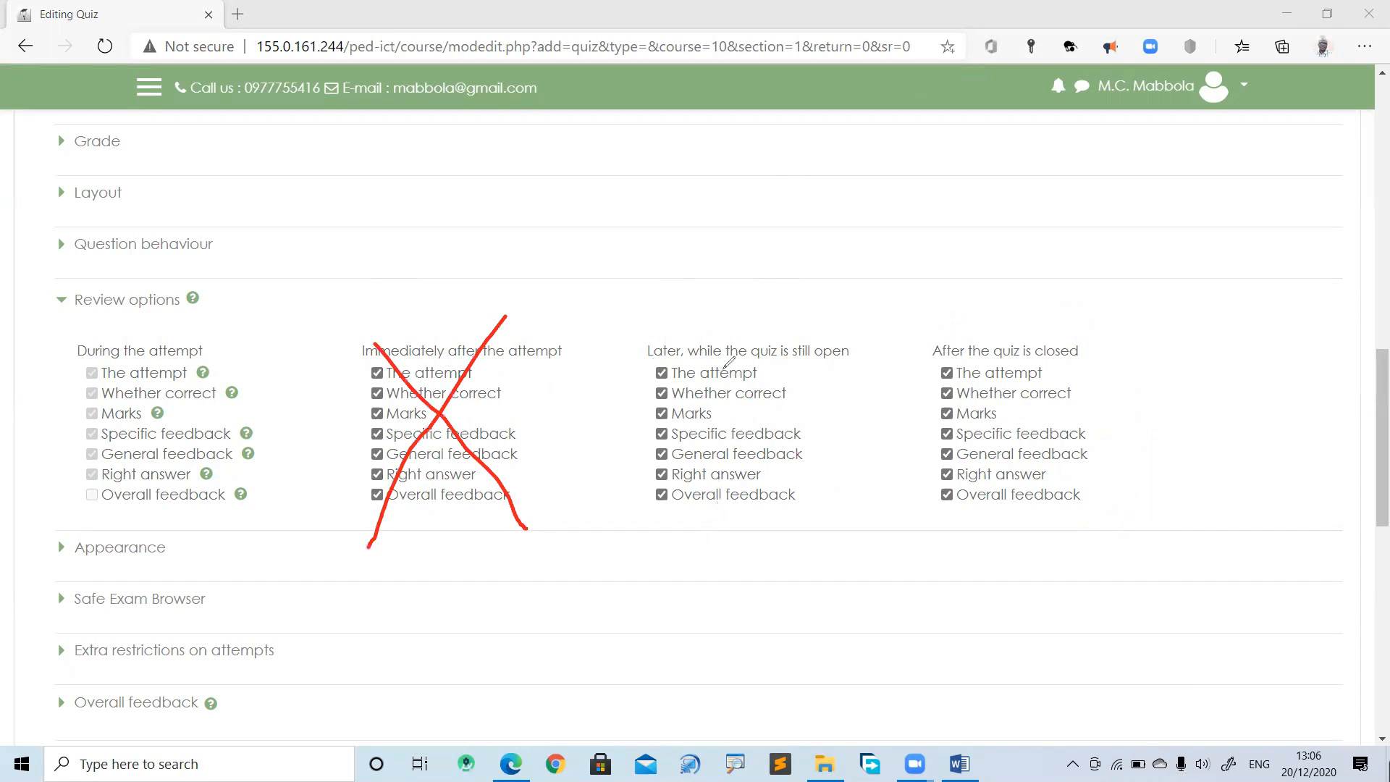
left_click_drag(774, 335, 693, 478)
left_click_drag(679, 338, 777, 516)
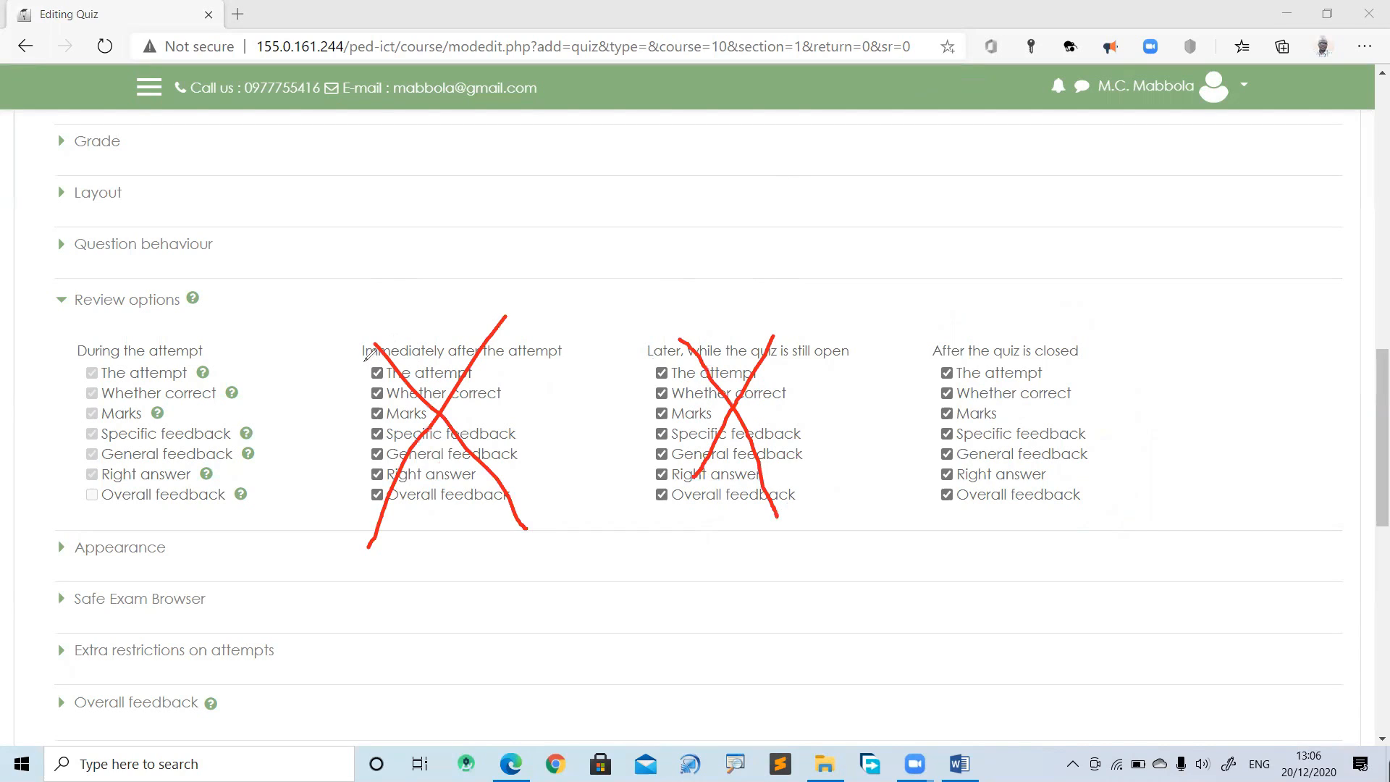
left_click_drag(362, 359, 554, 362)
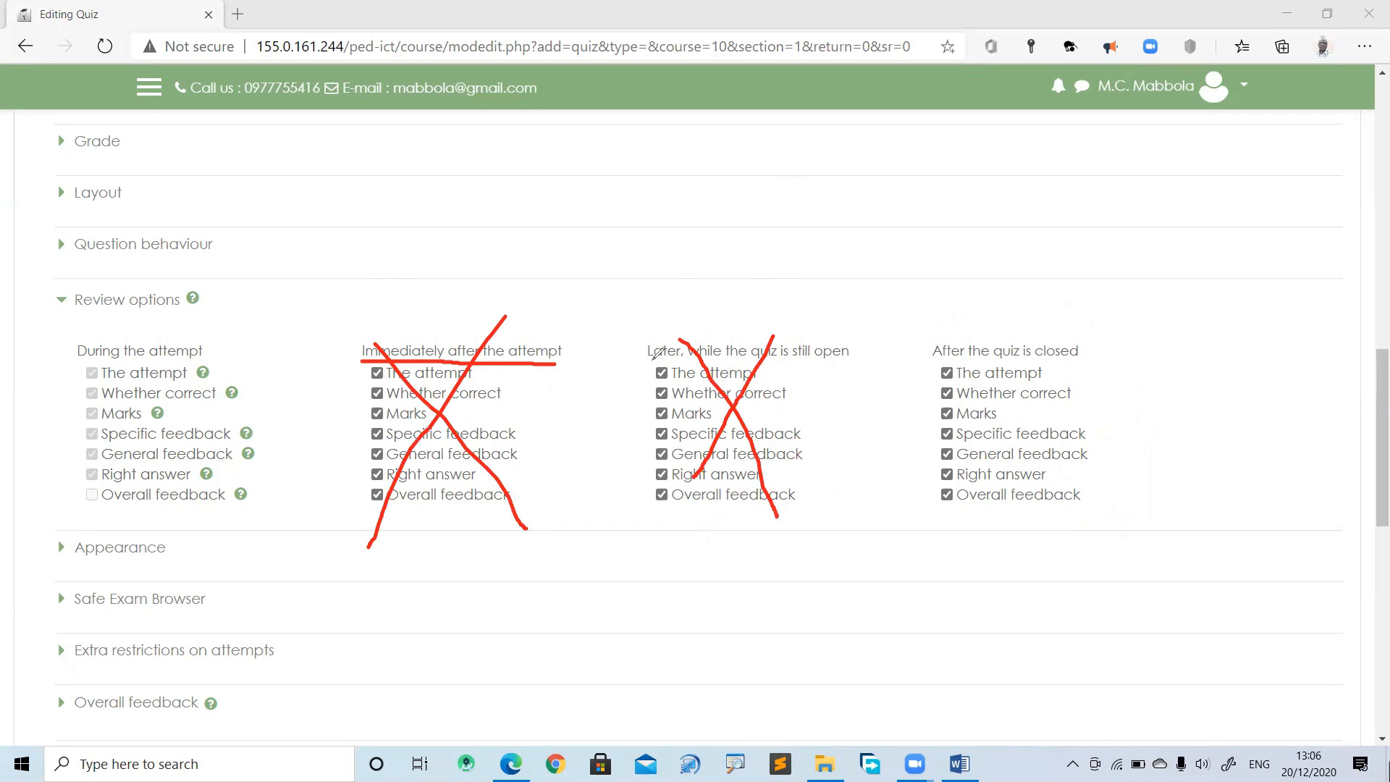
left_click_drag(715, 358, 851, 359)
left_click_drag(935, 362, 1095, 363)
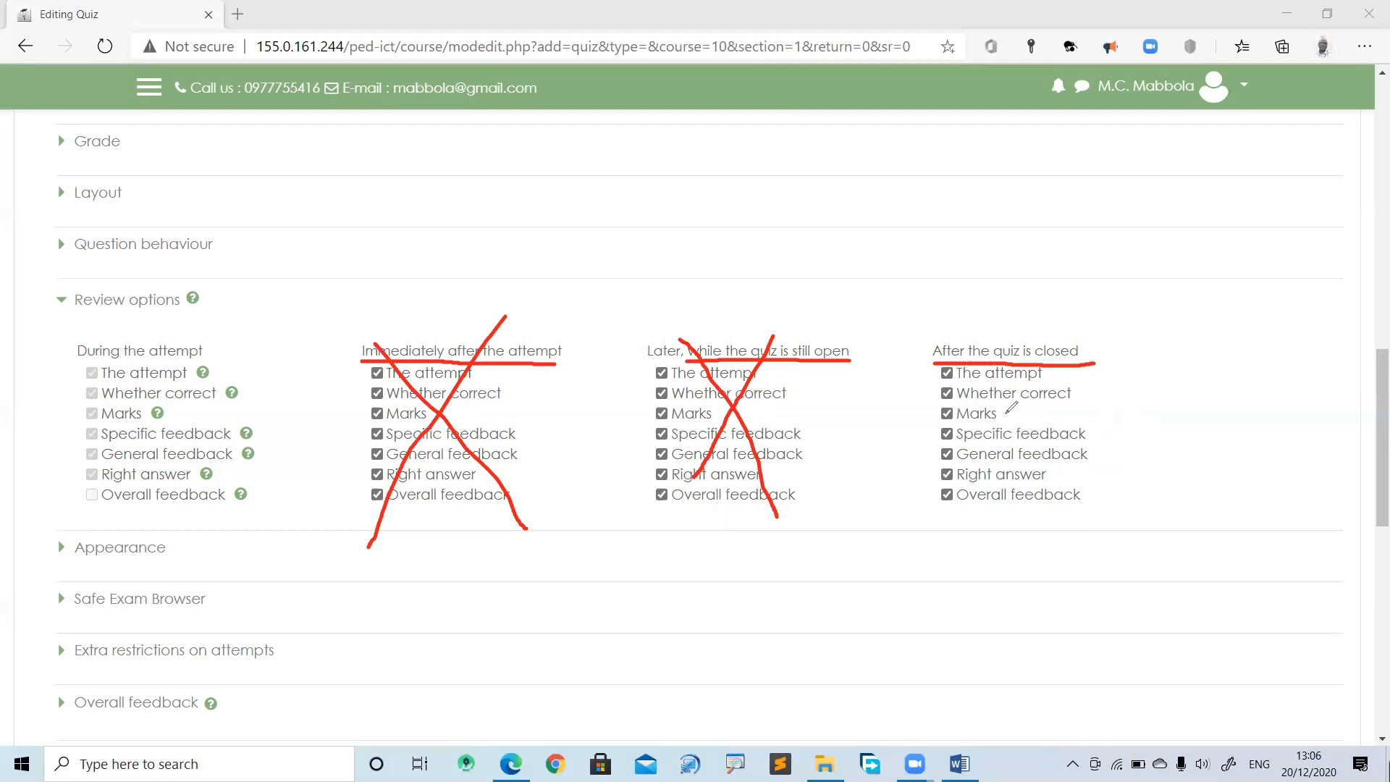
left_click_drag(1014, 411, 1027, 408)
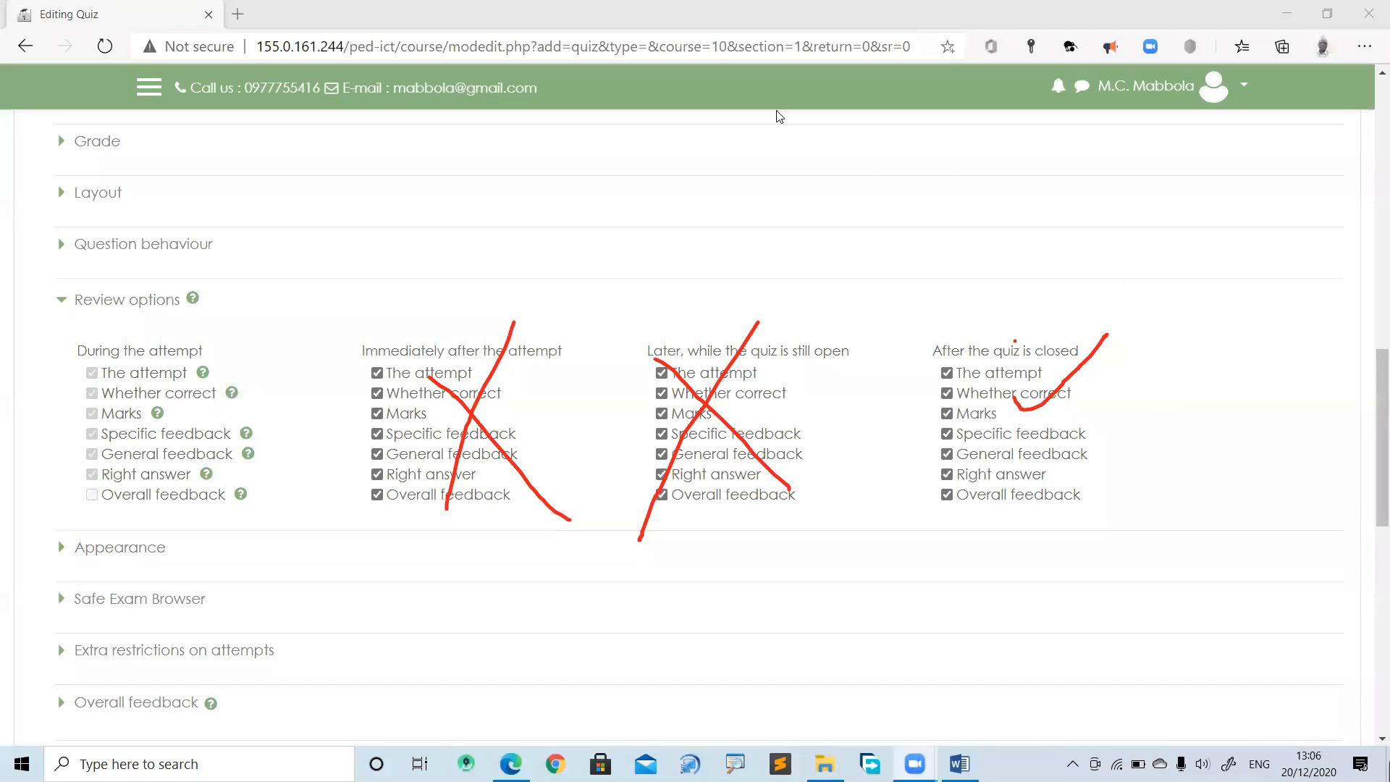
left_click(916, 97)
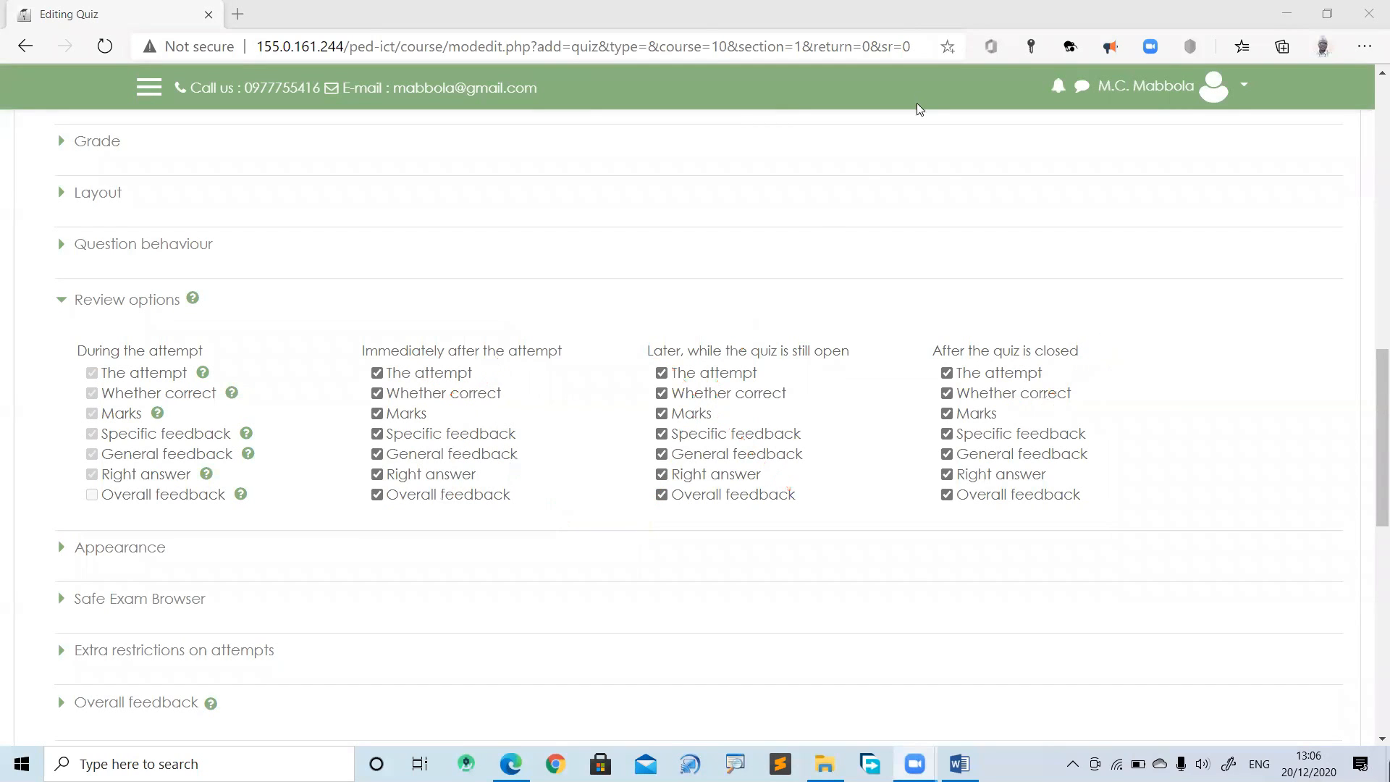
Disable review of The attempt, Marks and Overall feedback both immediately after the attempt and later while the quiz is still open, and collapse Review options
left_click(661, 373)
left_click(661, 413)
left_click(662, 495)
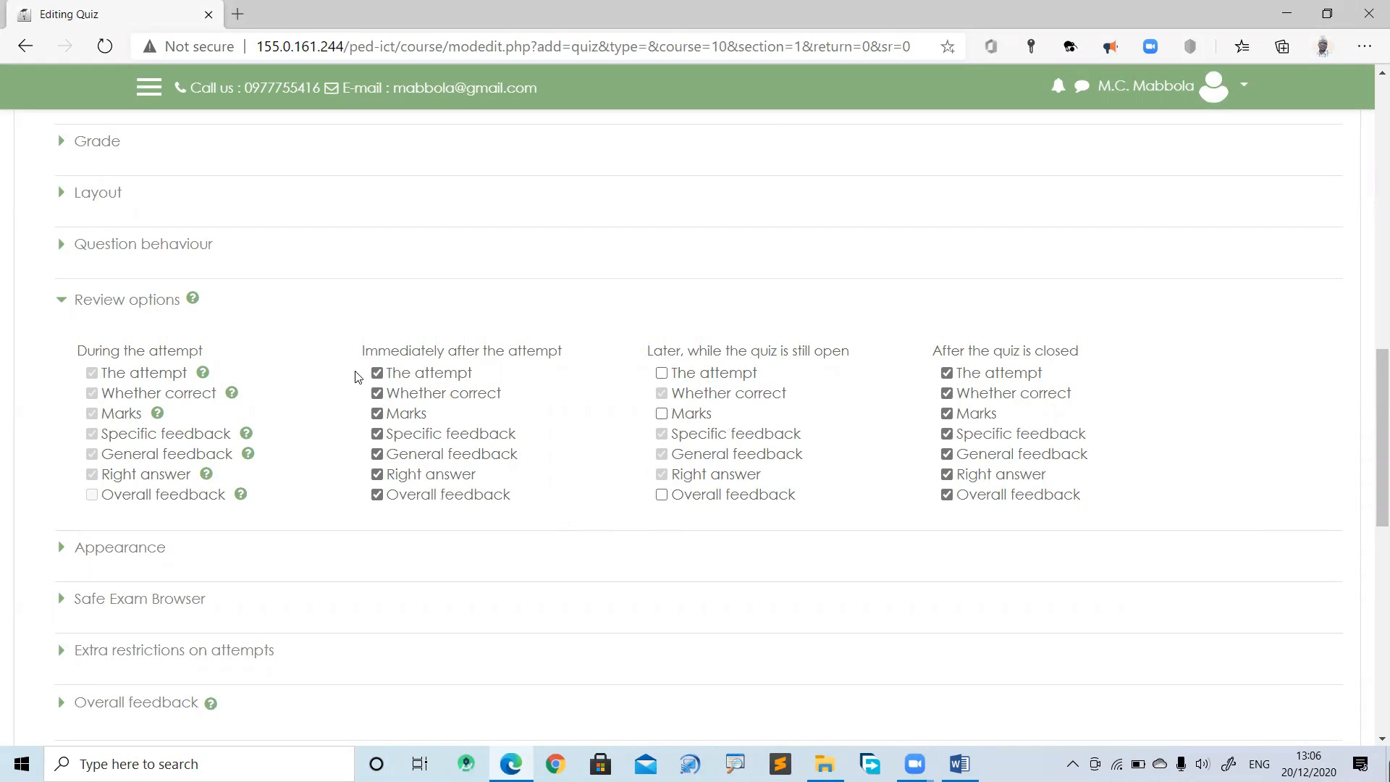
left_click(378, 375)
left_click(378, 414)
left_click(377, 495)
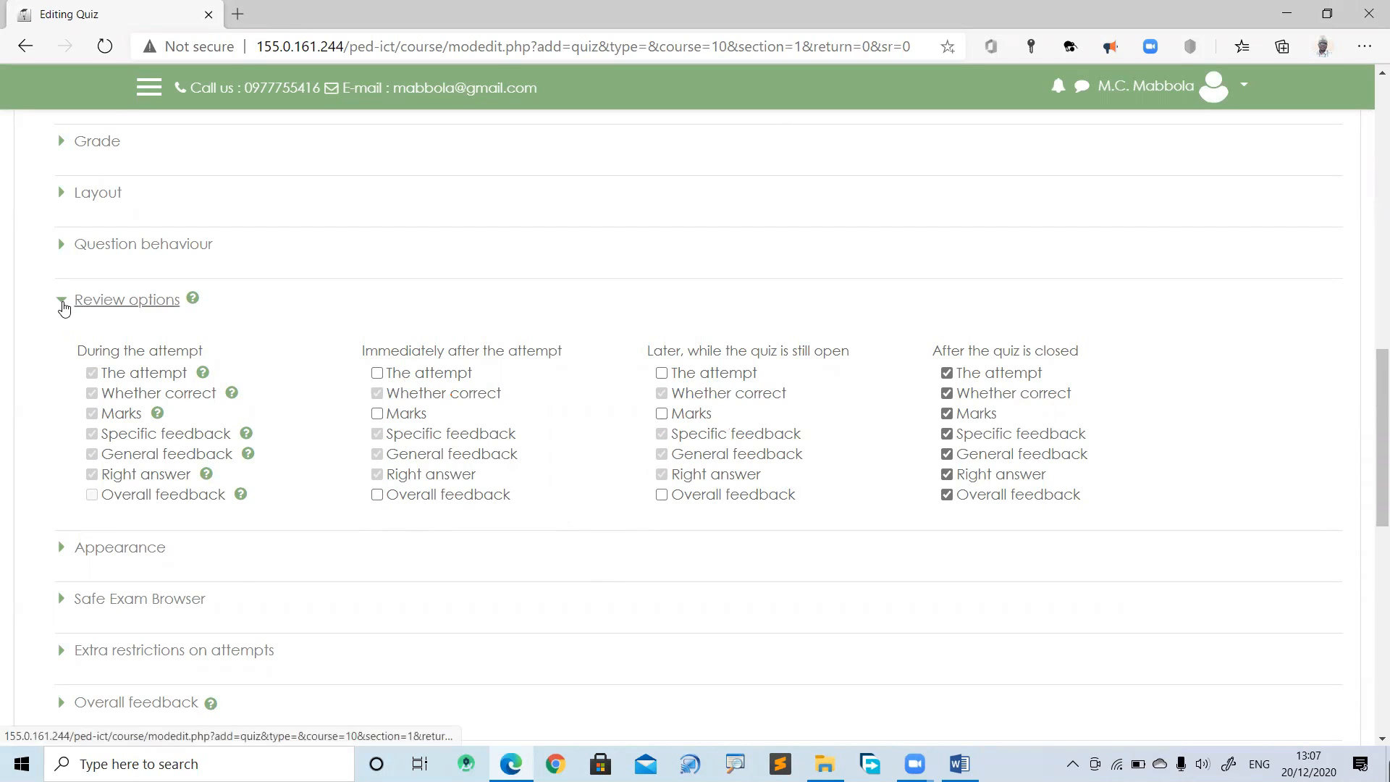
left_click(63, 304)
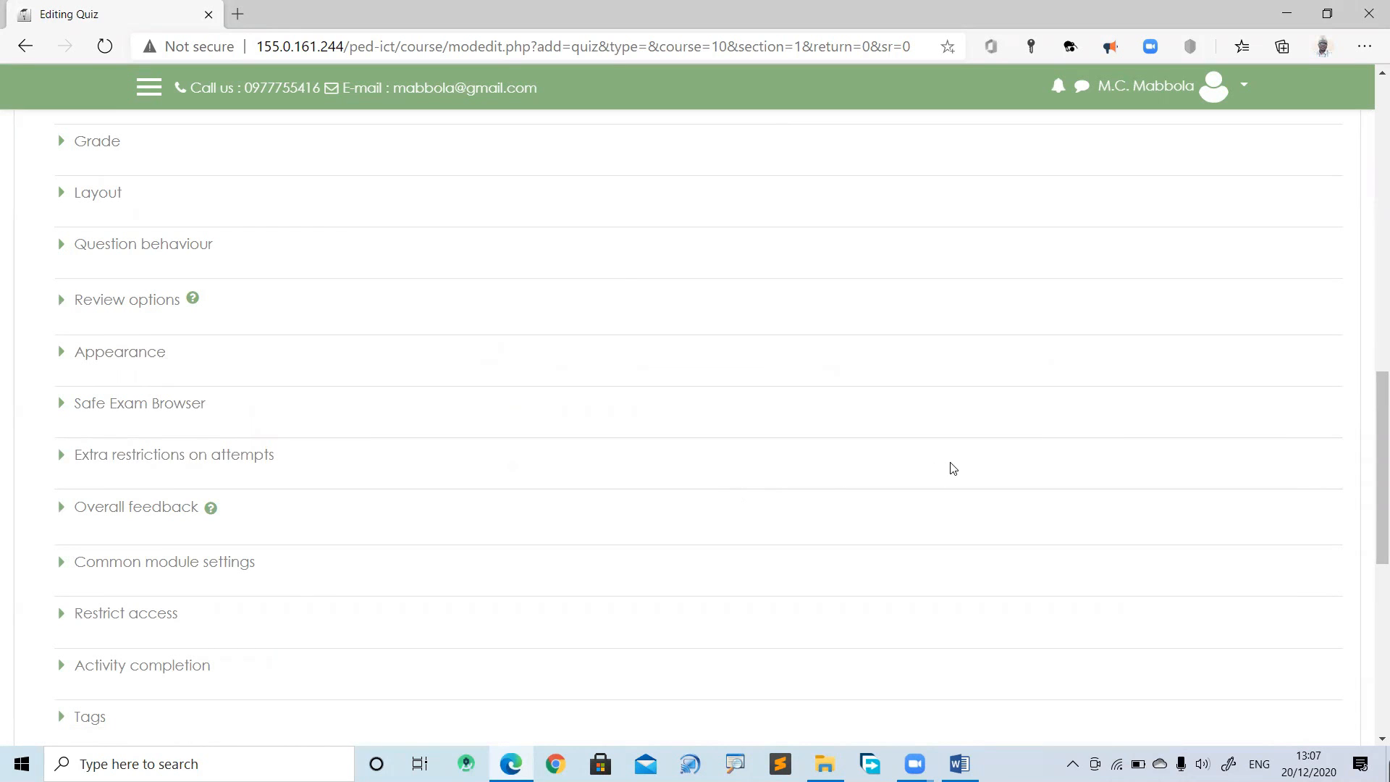
Save the quiz with a return to the course, and open Quiz 1 - Computer Security for editing its questions
left_click_drag(1377, 402, 1377, 519)
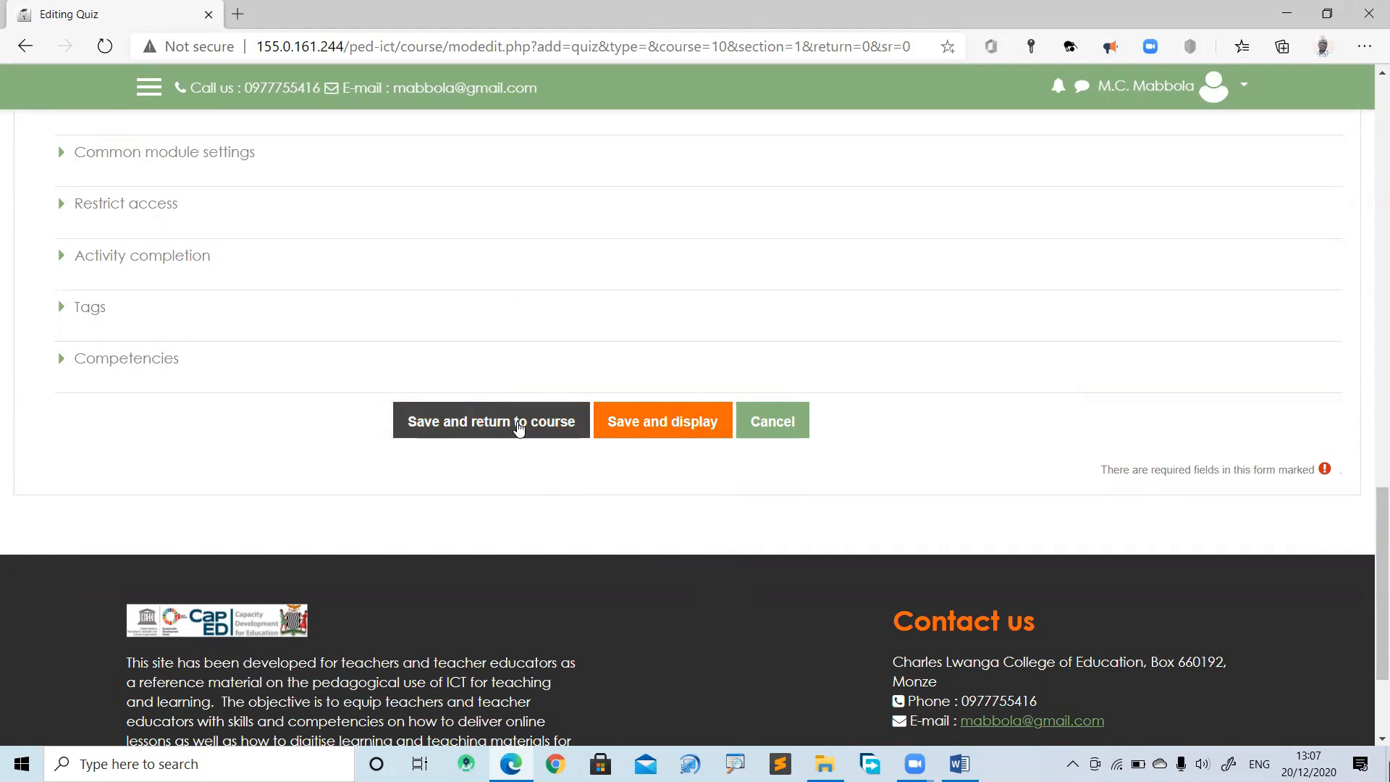
left_click(519, 427)
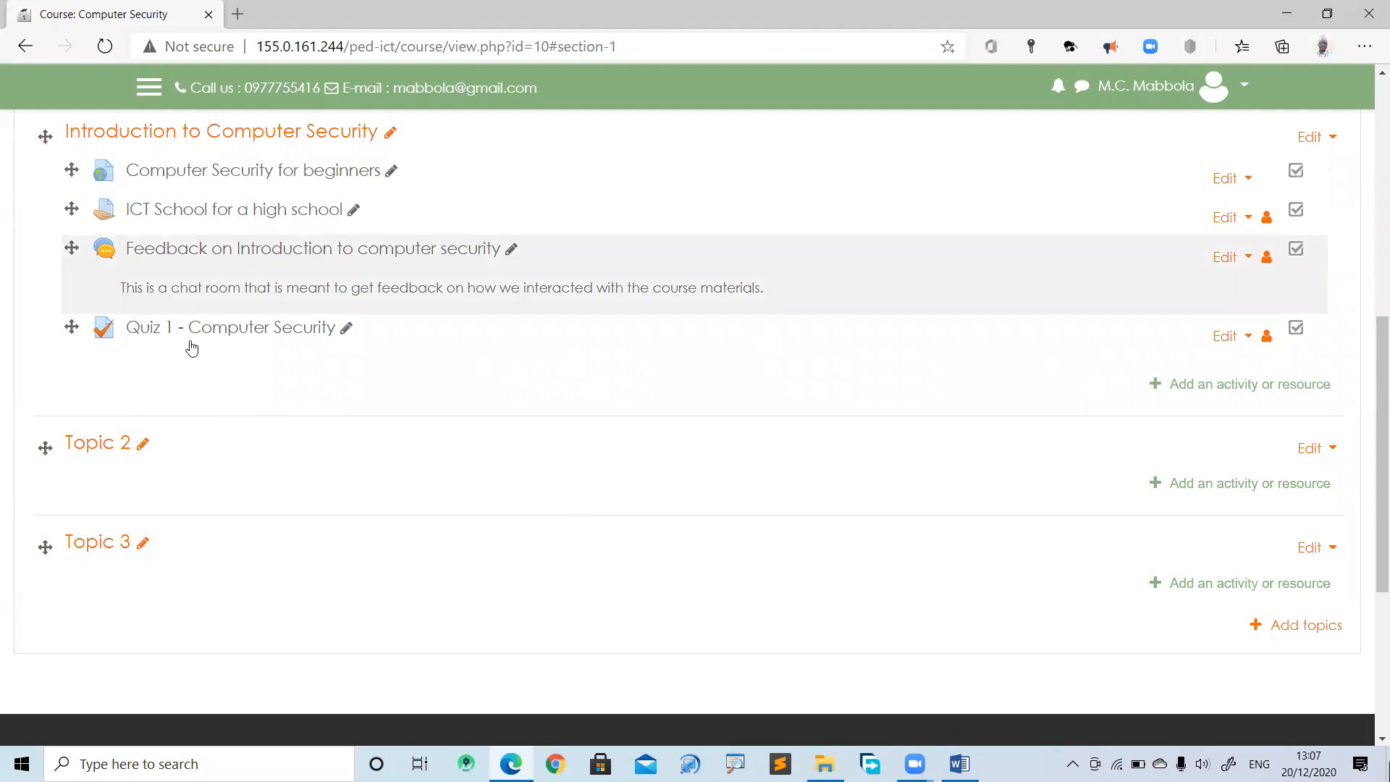
left_click(227, 334)
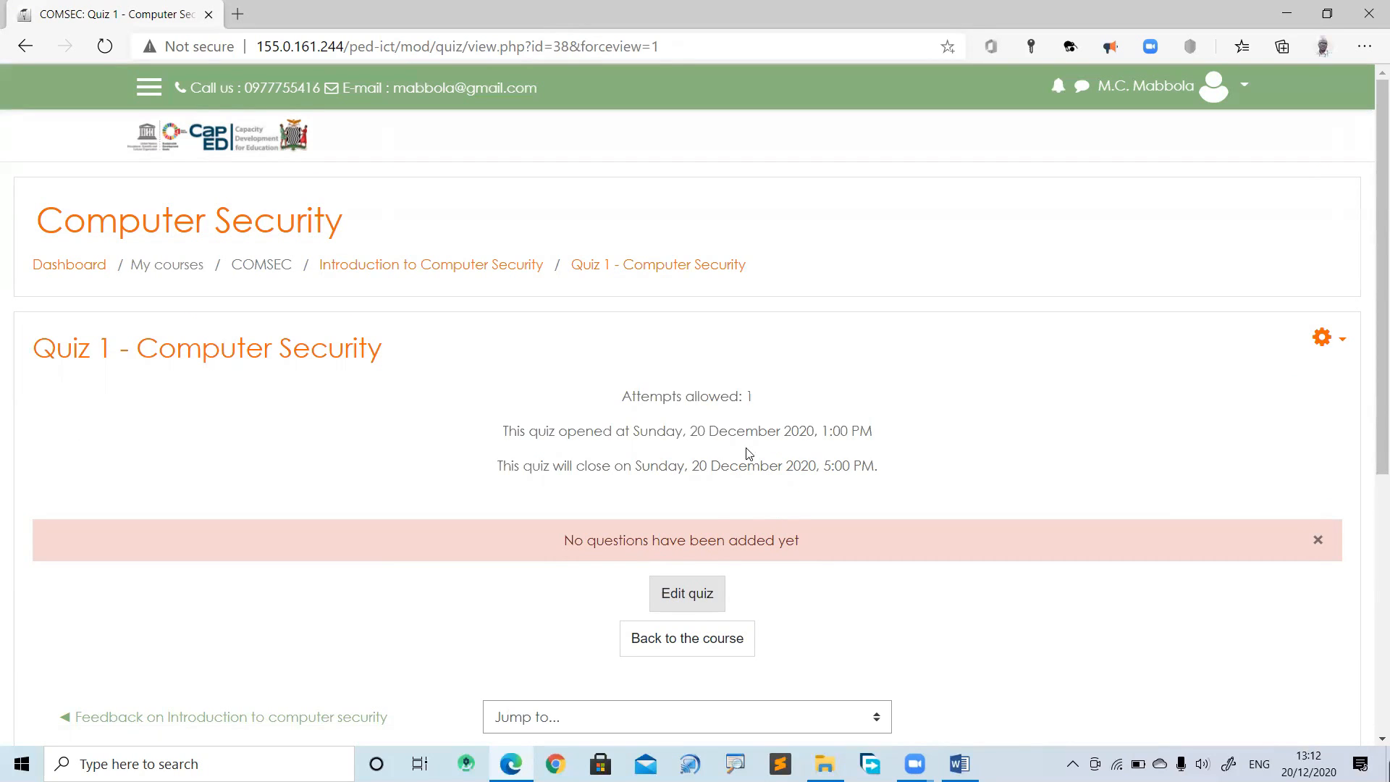
left_click(690, 606)
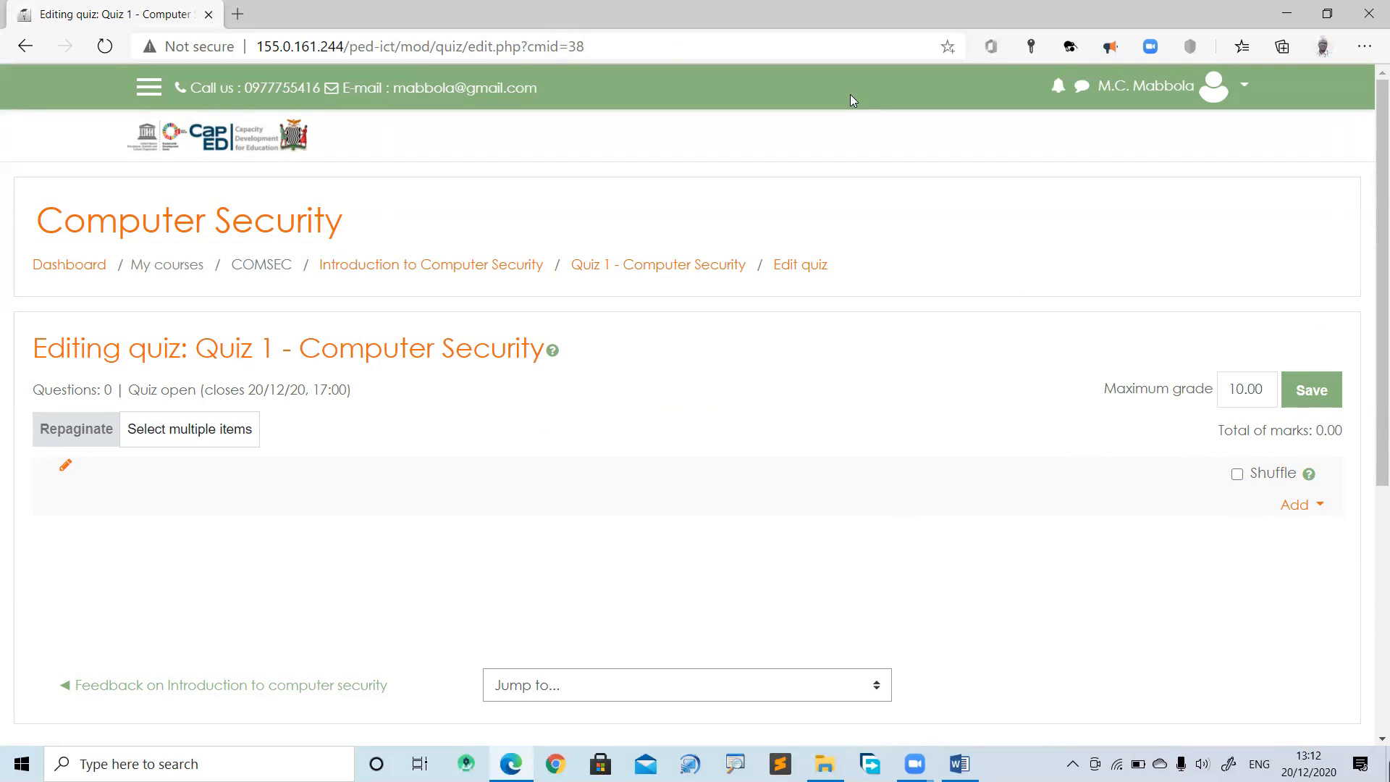
Turn on Shuffle for the quiz and start adding a new question of the Multiple choice type
mouse_move(1331, 481)
left_mouse_down()
mouse_move(1303, 479)
mouse_move(1275, 502)
mouse_move(1331, 523)
mouse_move(1341, 479)
left_mouse_up()
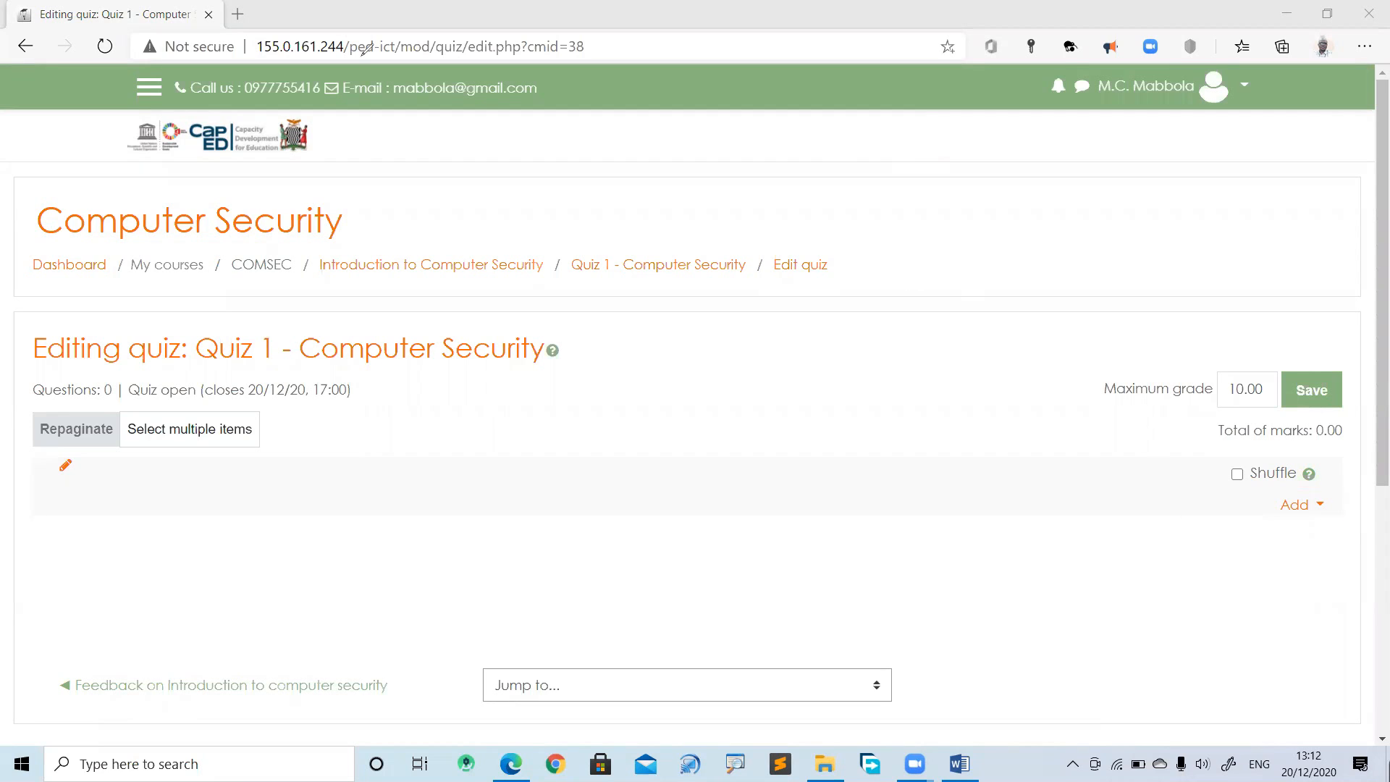
left_click(1237, 474)
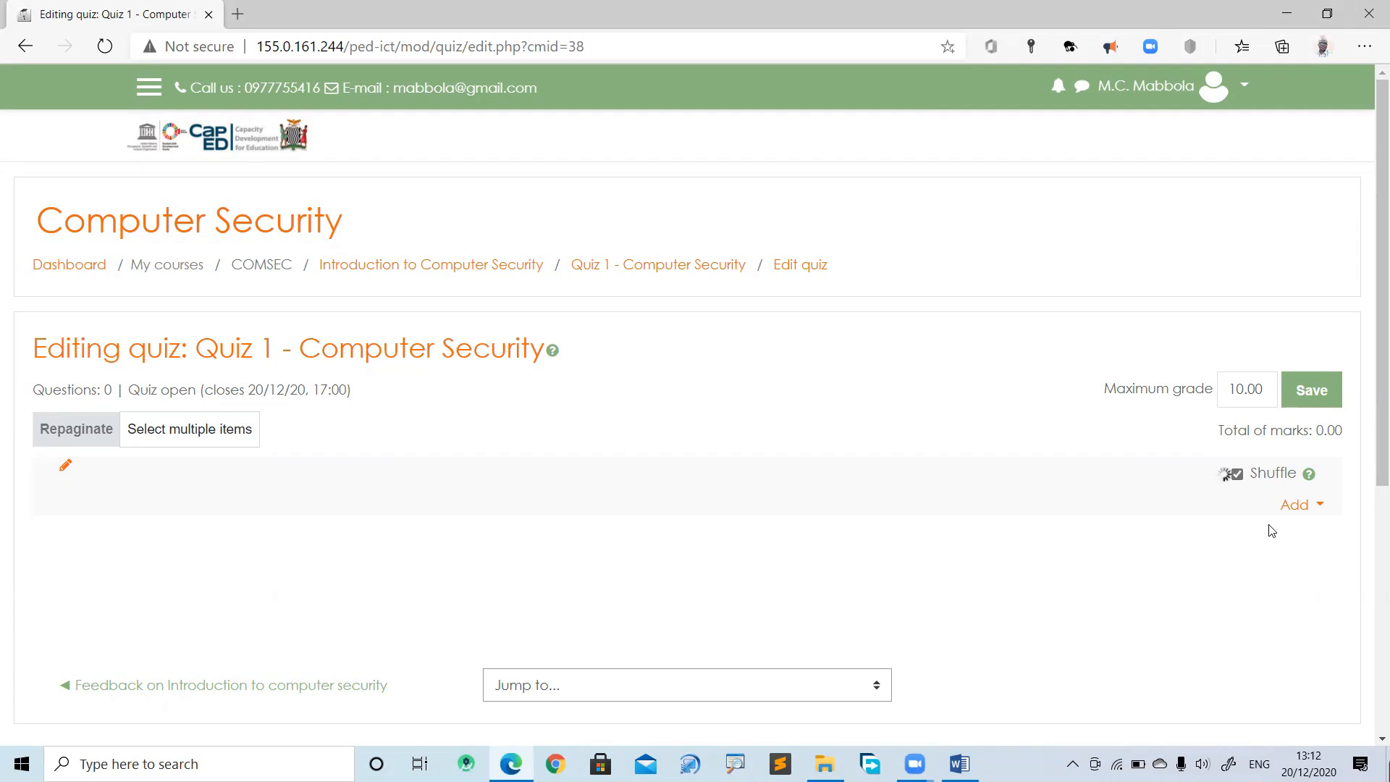
left_click(1323, 511)
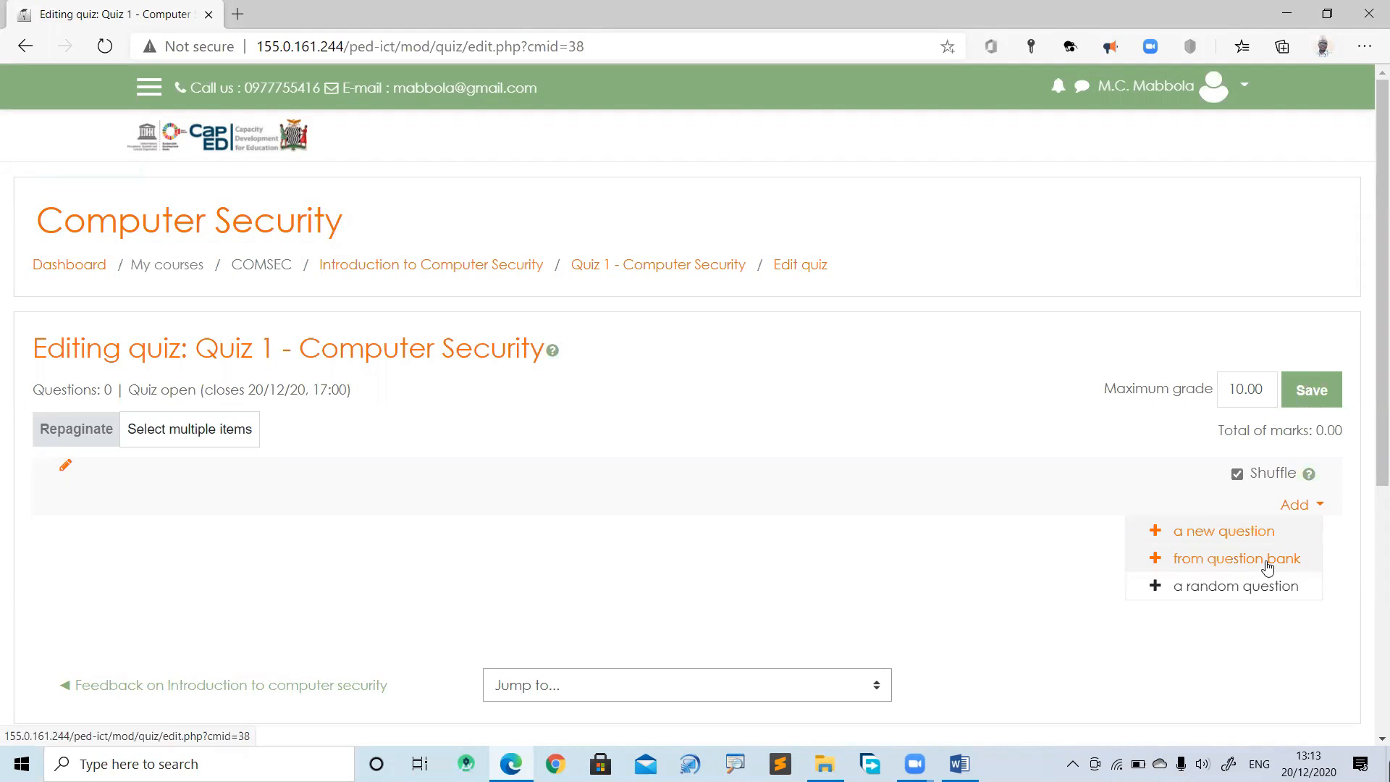
left_click(1215, 536)
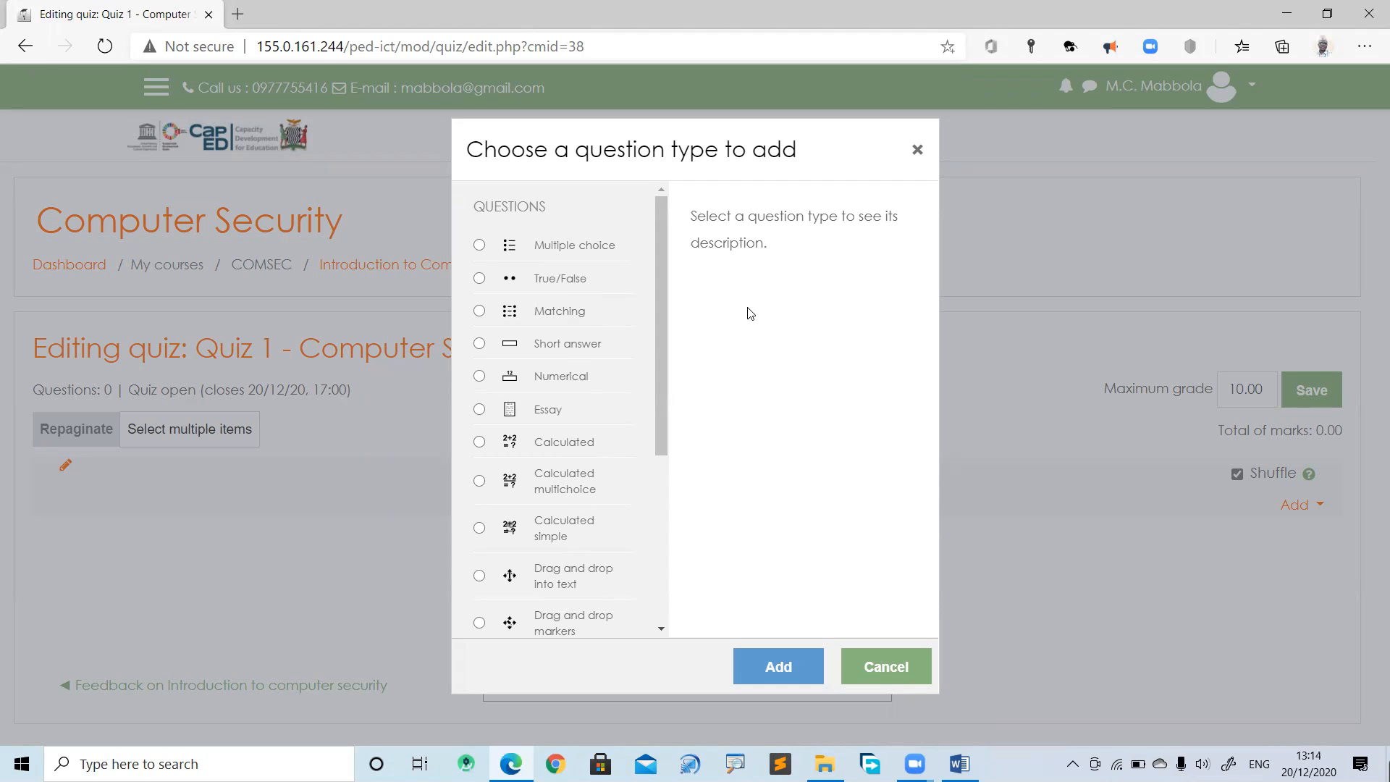
left_click(478, 247)
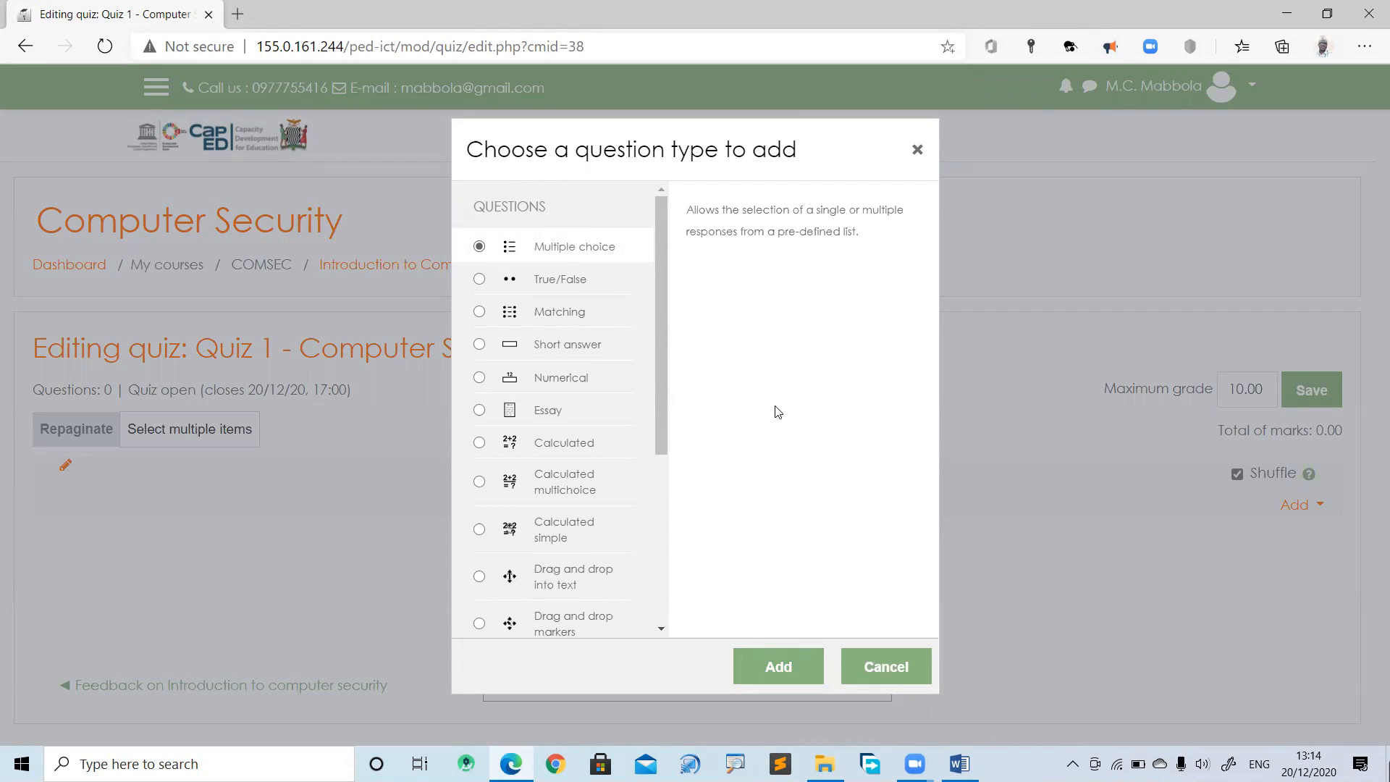
left_click(776, 675)
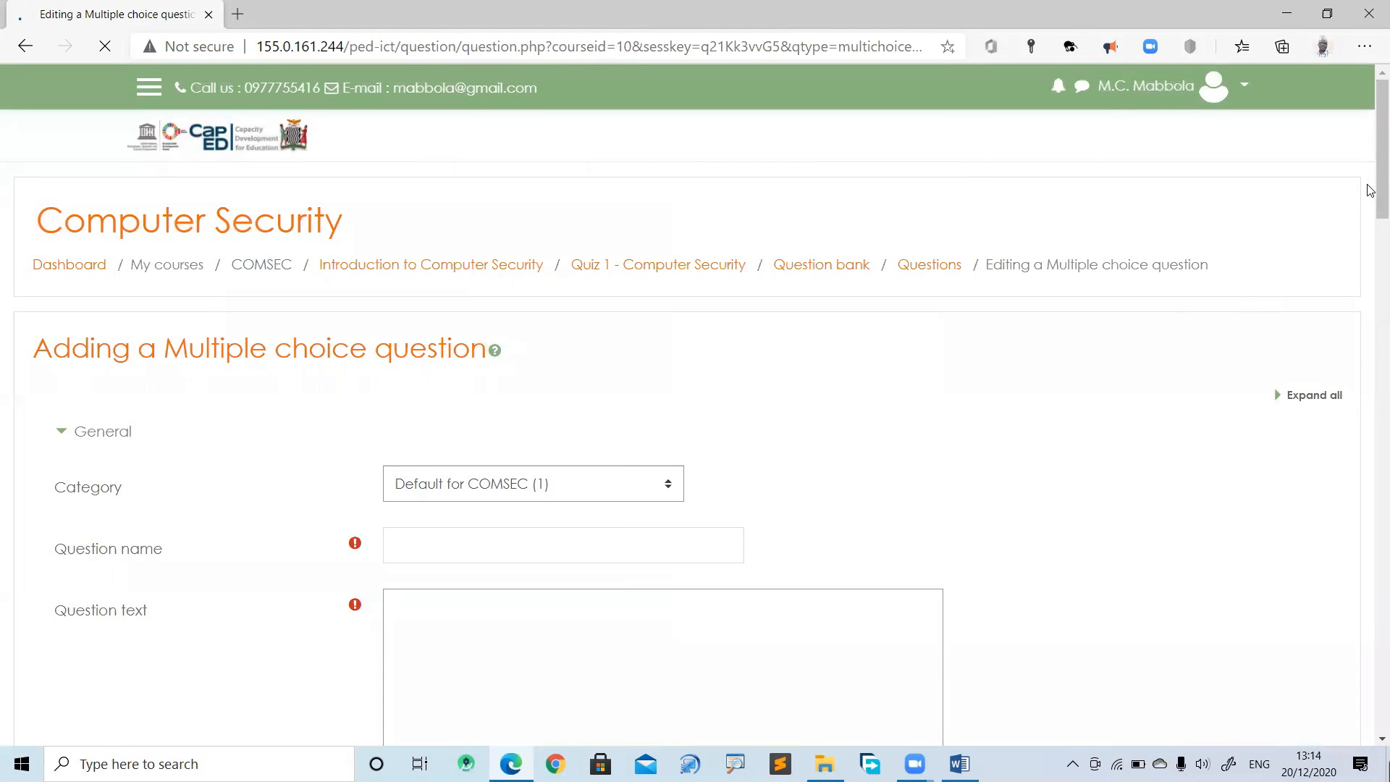
left_click_drag(1370, 187, 1369, 251)
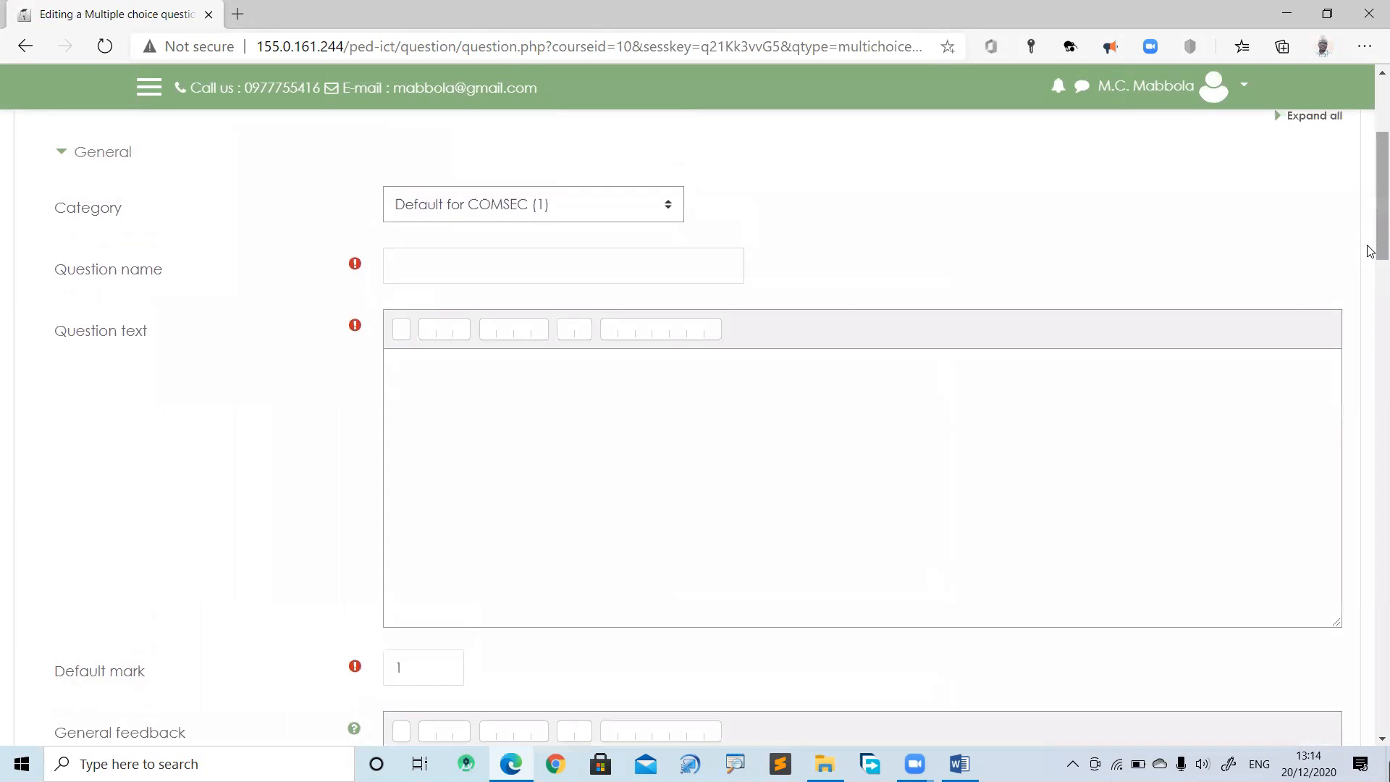
left_click(433, 265)
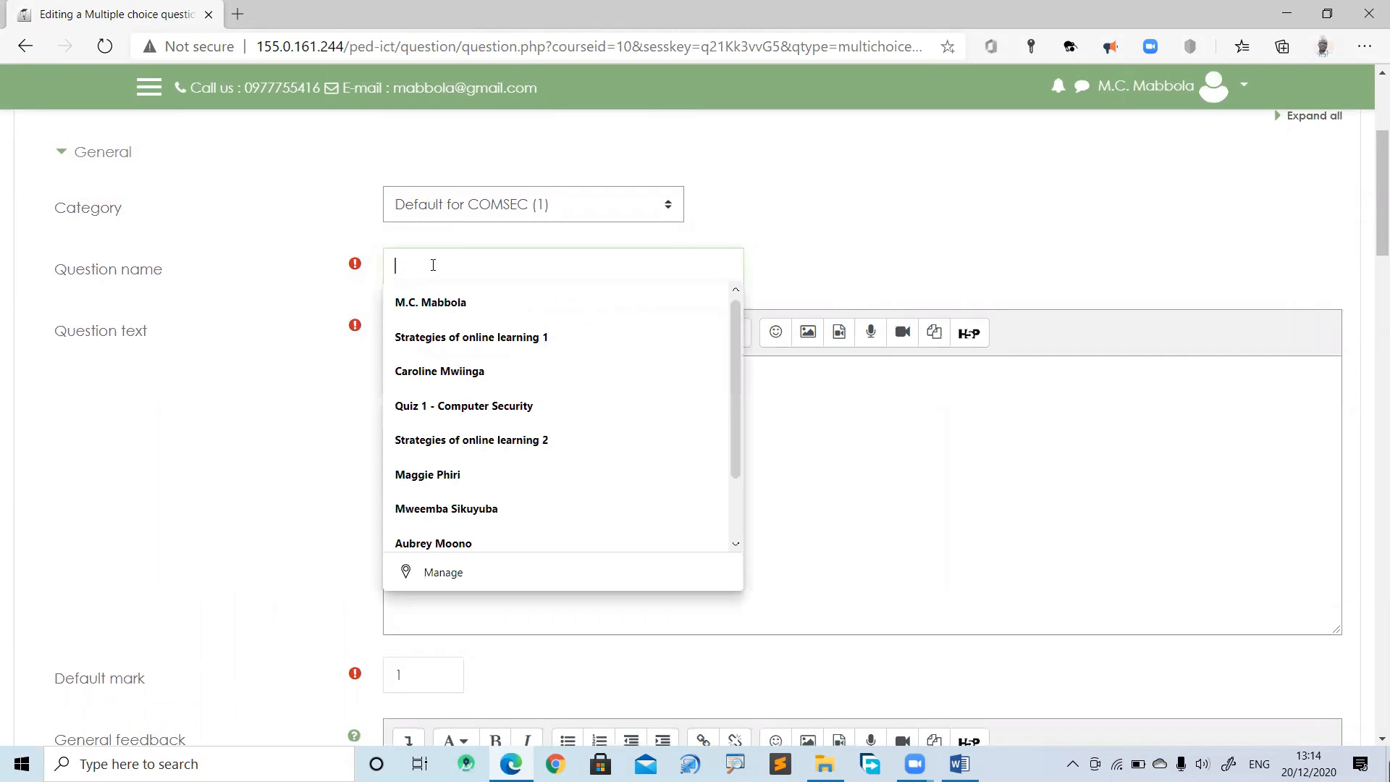
left_click(800, 276)
left_click(579, 275)
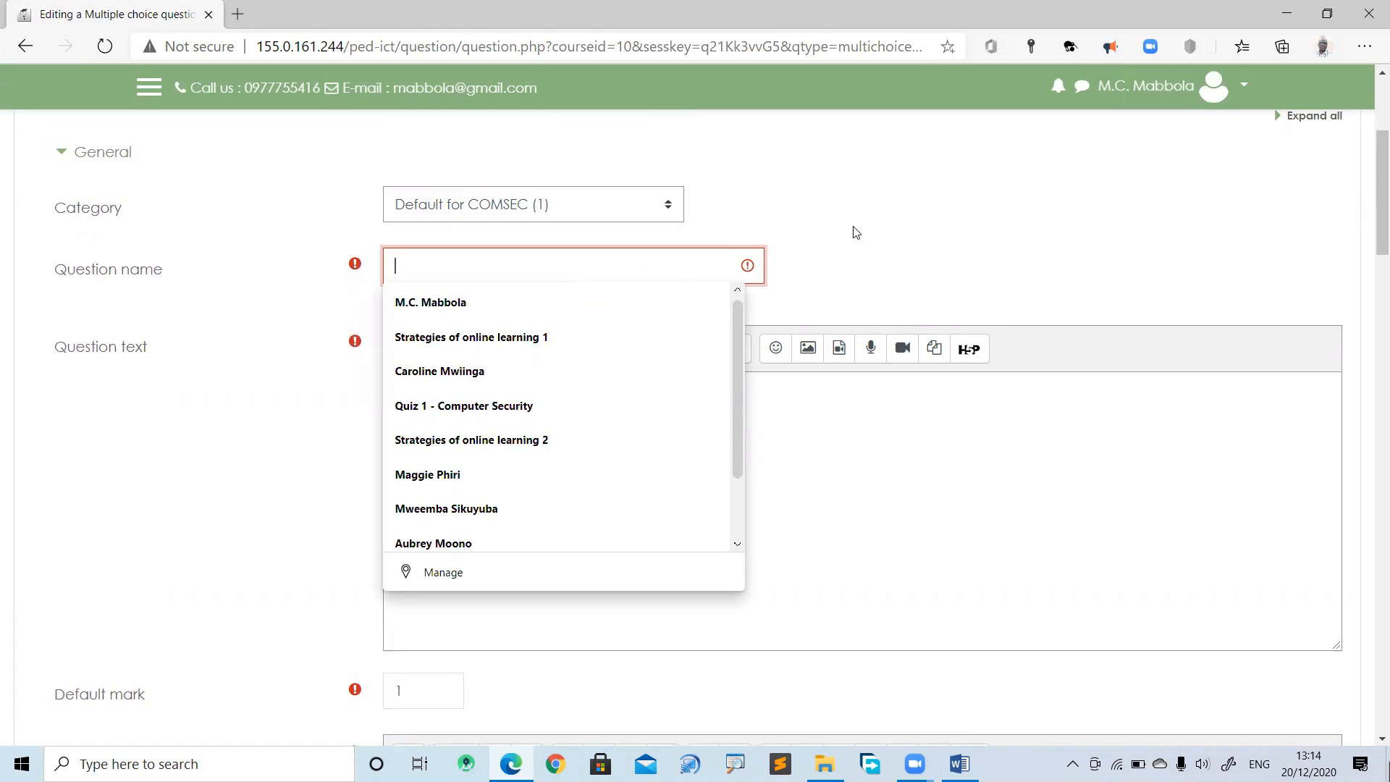
left_click(945, 221)
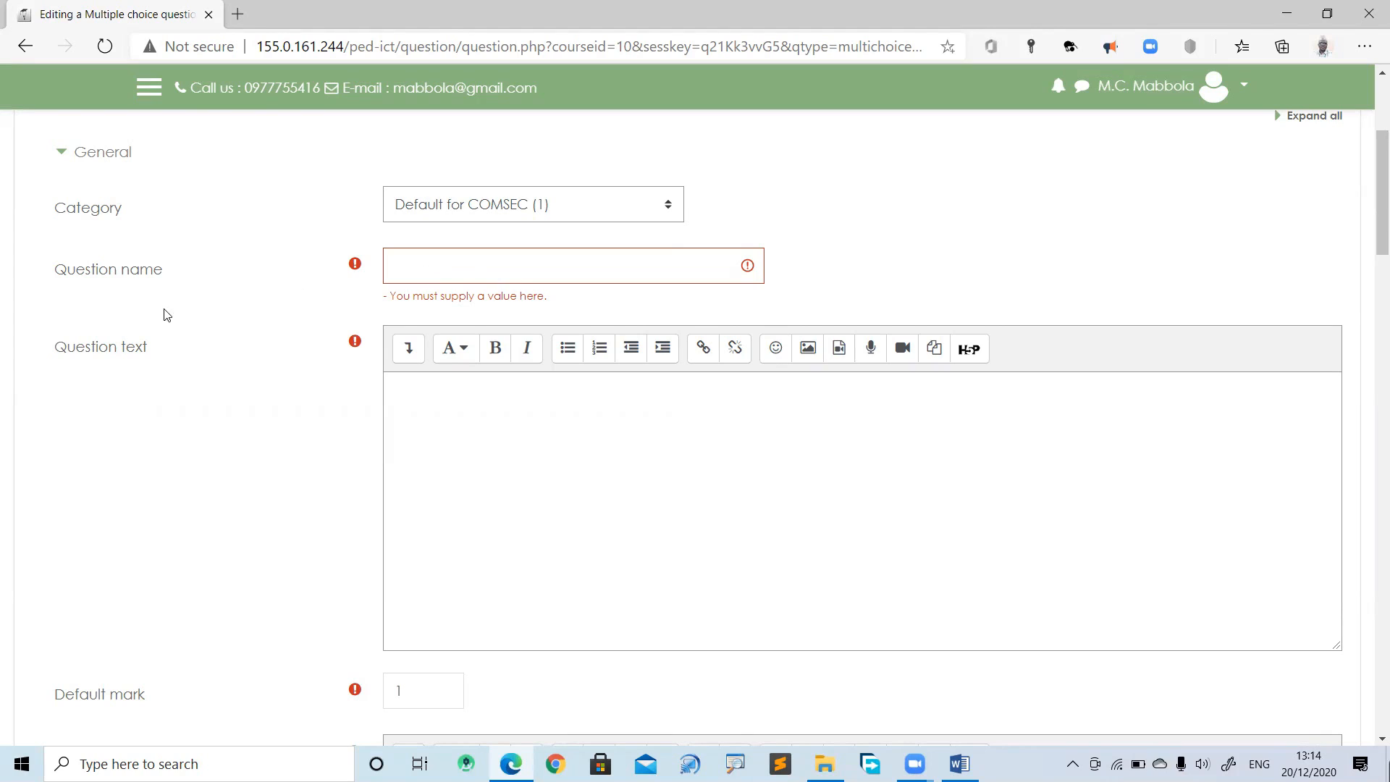
left_click_drag(54, 269, 167, 273)
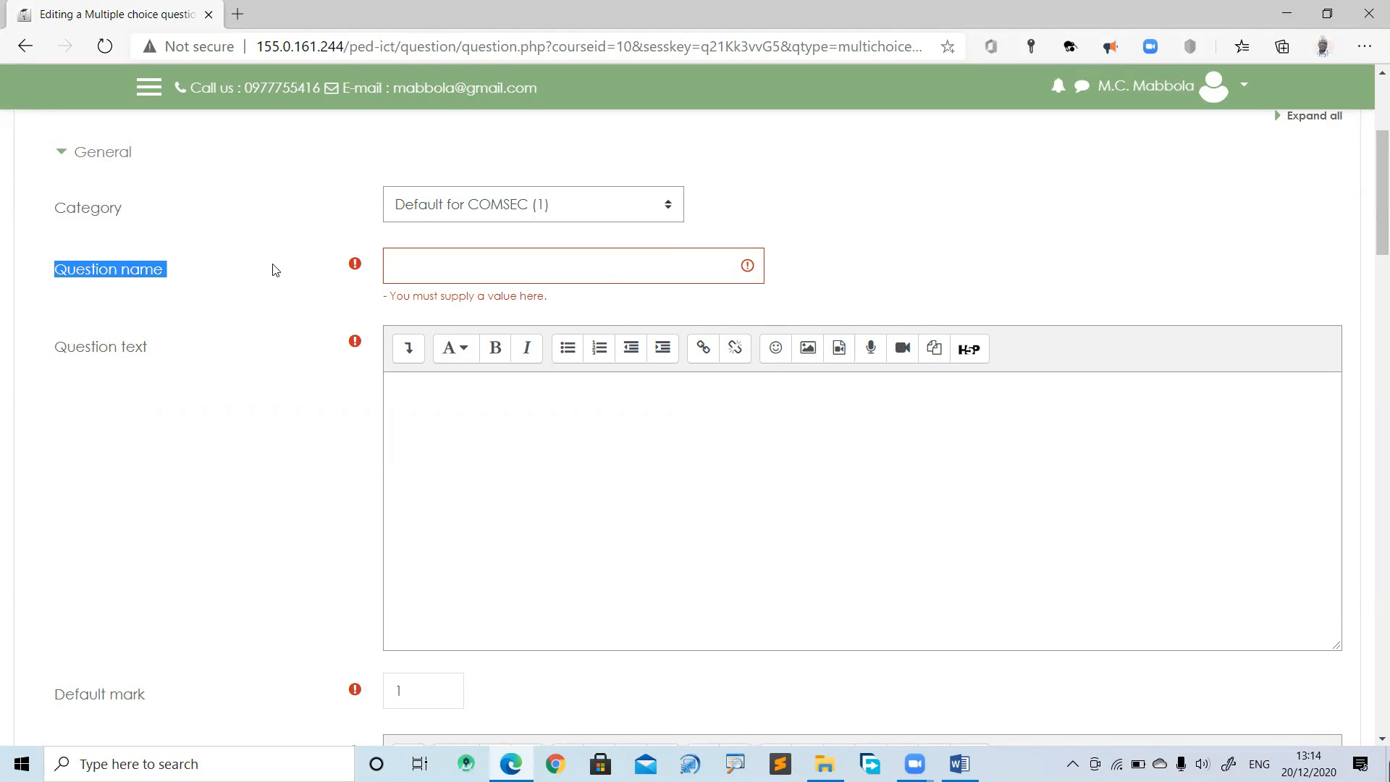
Fill in the question name with "Quiz 1 - Computer Security" and trim it to "Computer Security"
left_click(410, 264)
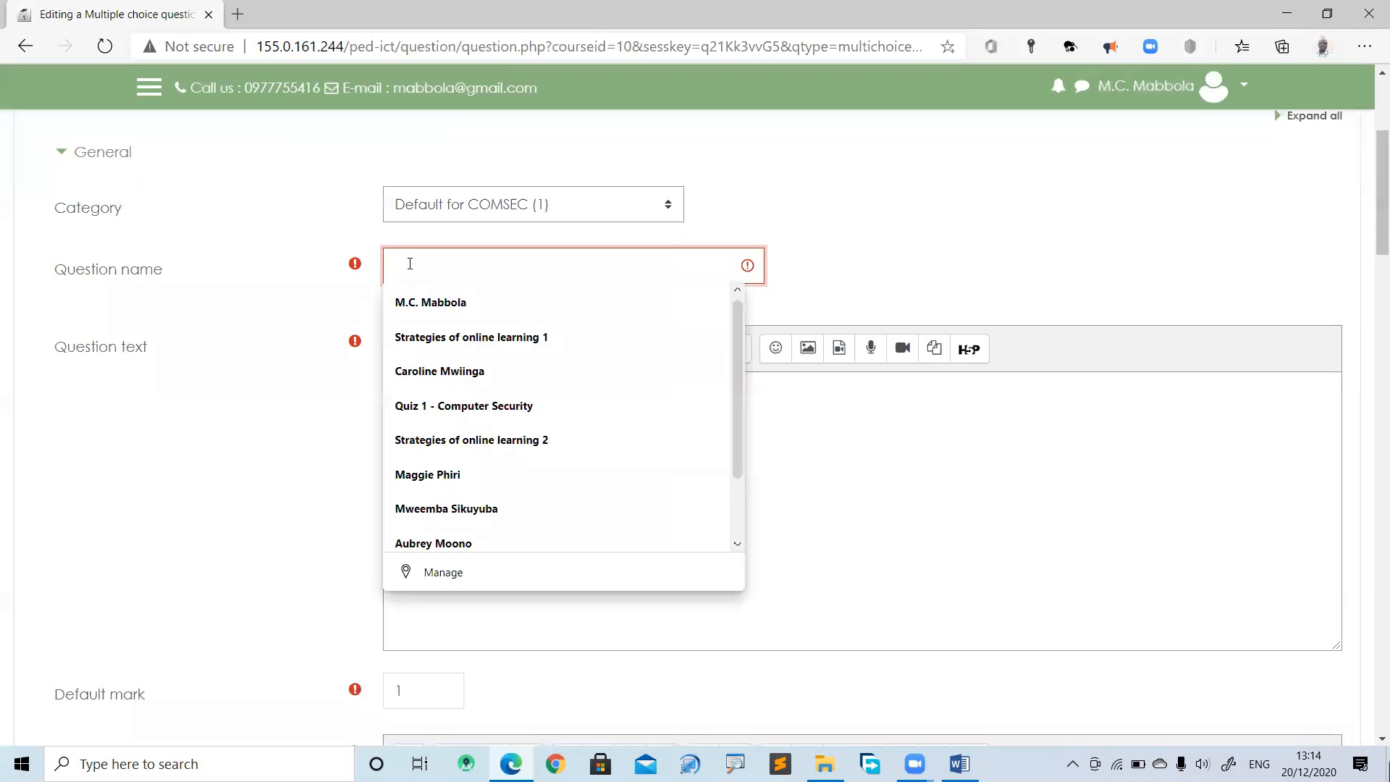
type("Quiz 1 - Computer Security")
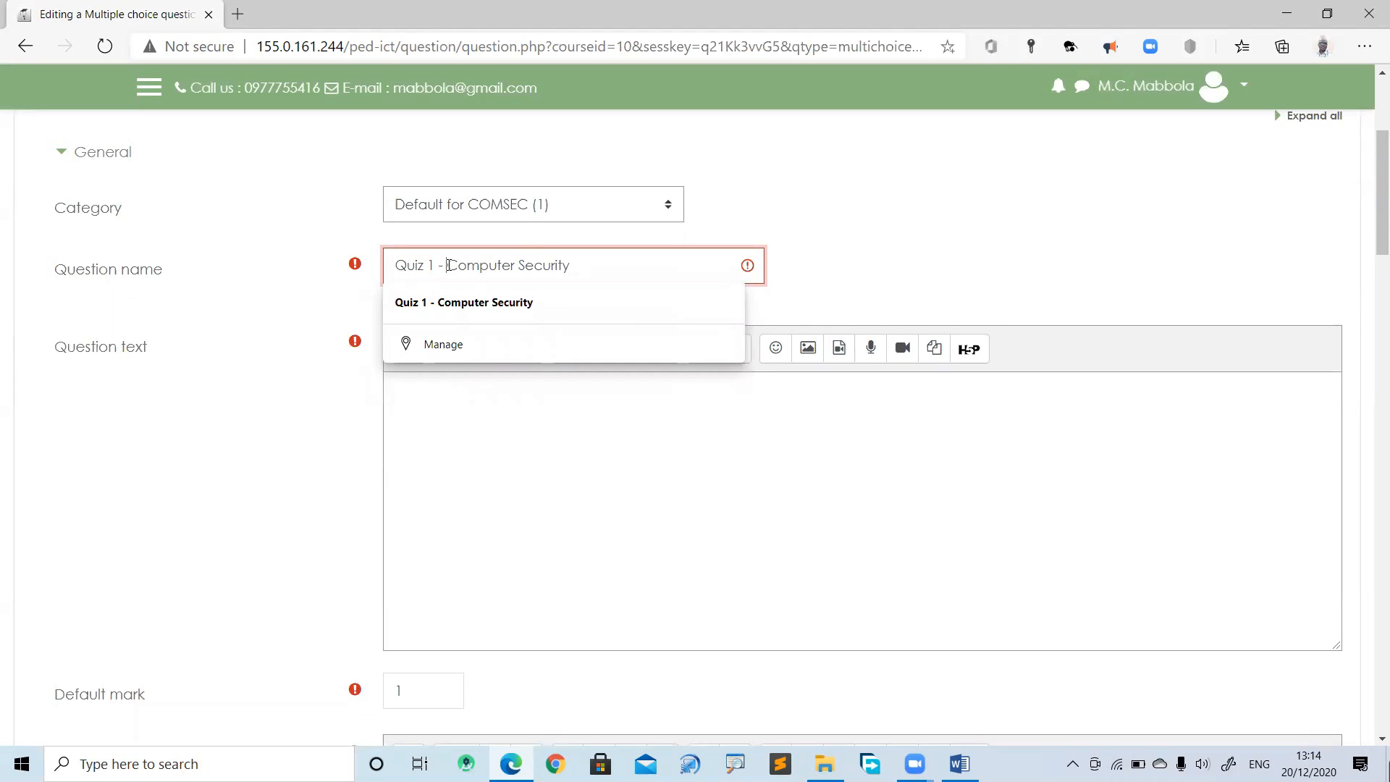
left_click_drag(447, 265, 388, 272)
key("BackSpace")
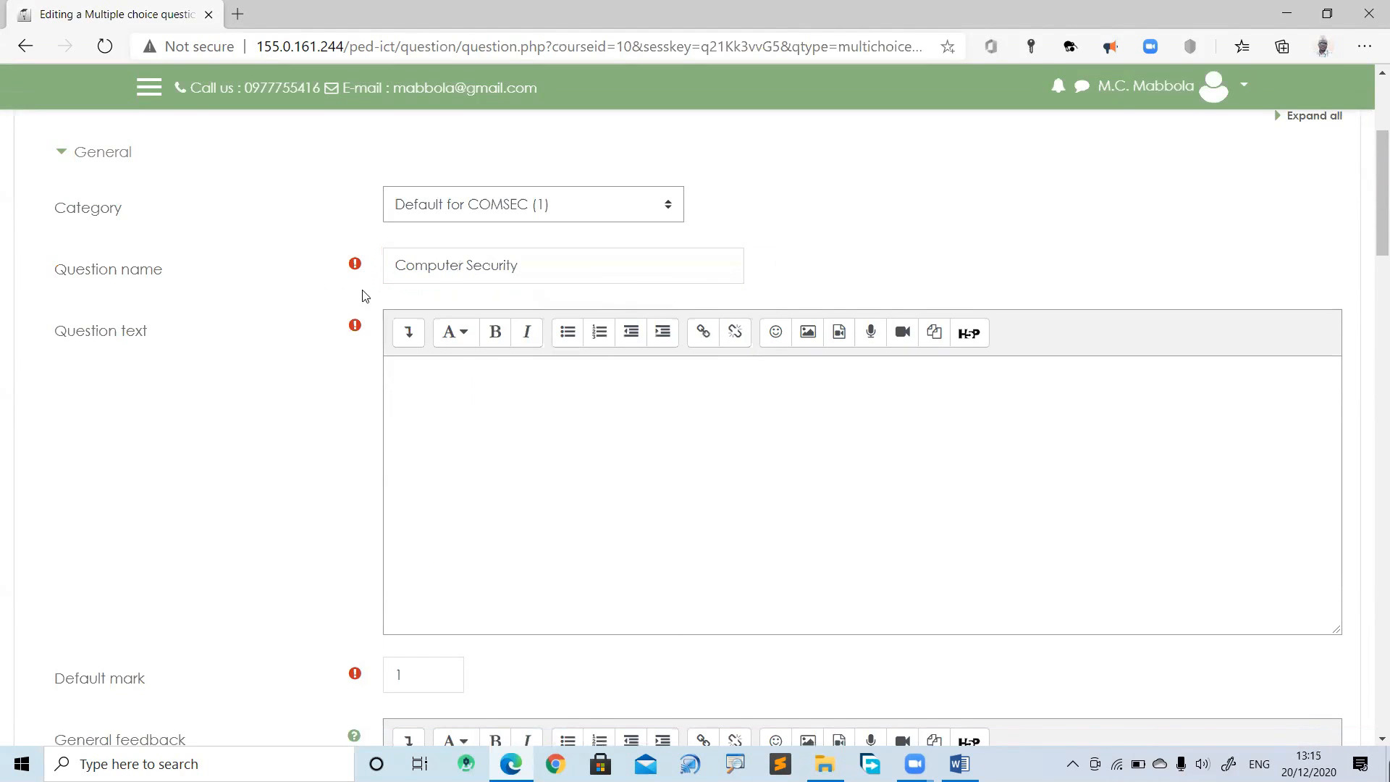
left_click_drag(534, 267, 370, 266)
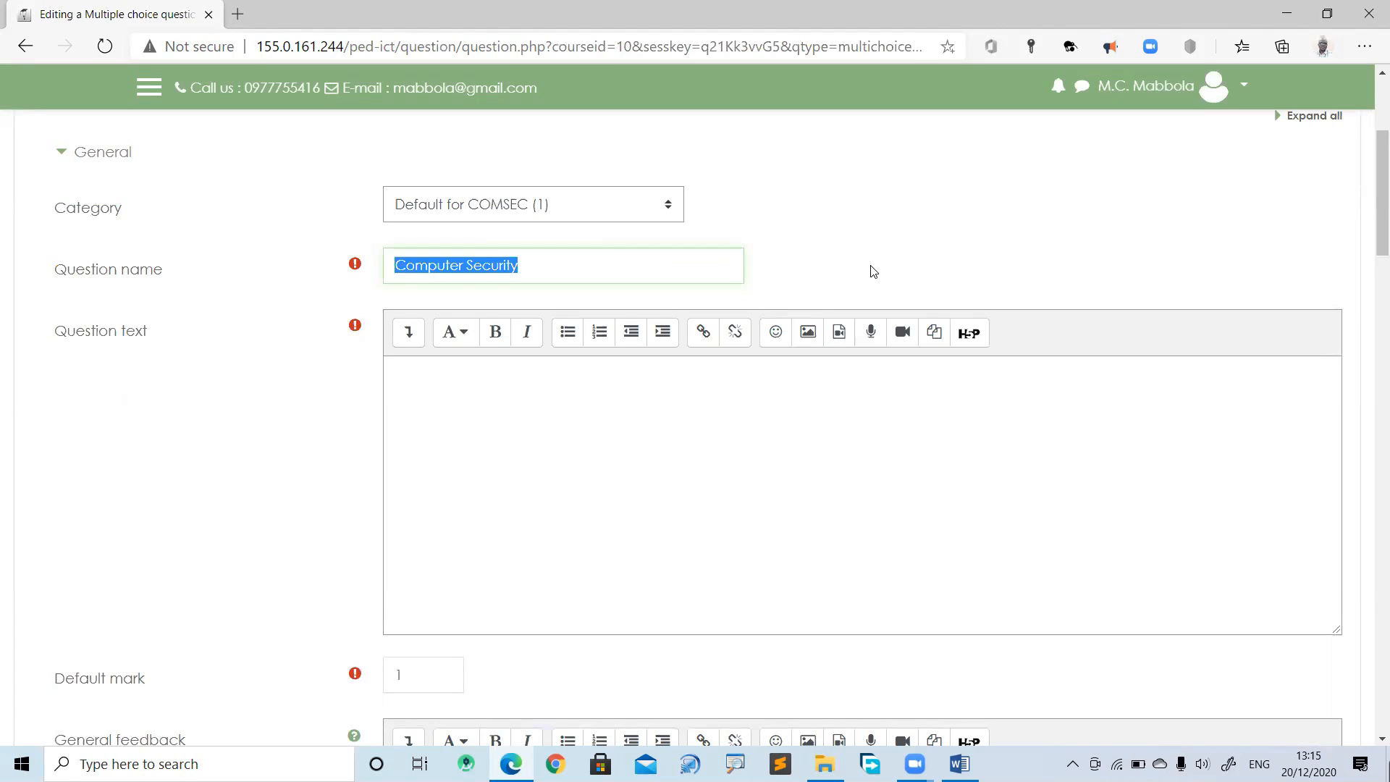
left_click_drag(1370, 237, 1368, 246)
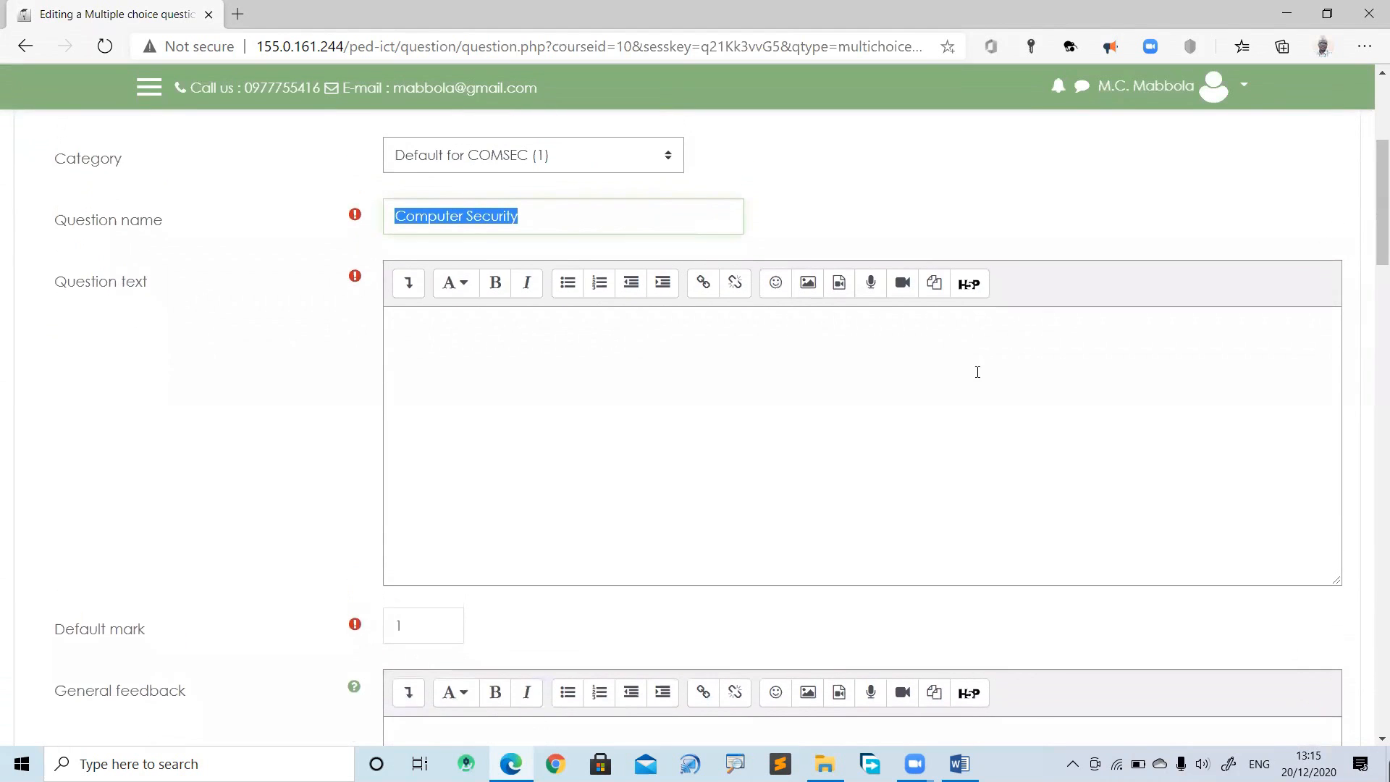
left_click(551, 361)
left_click_drag(57, 288, 161, 286)
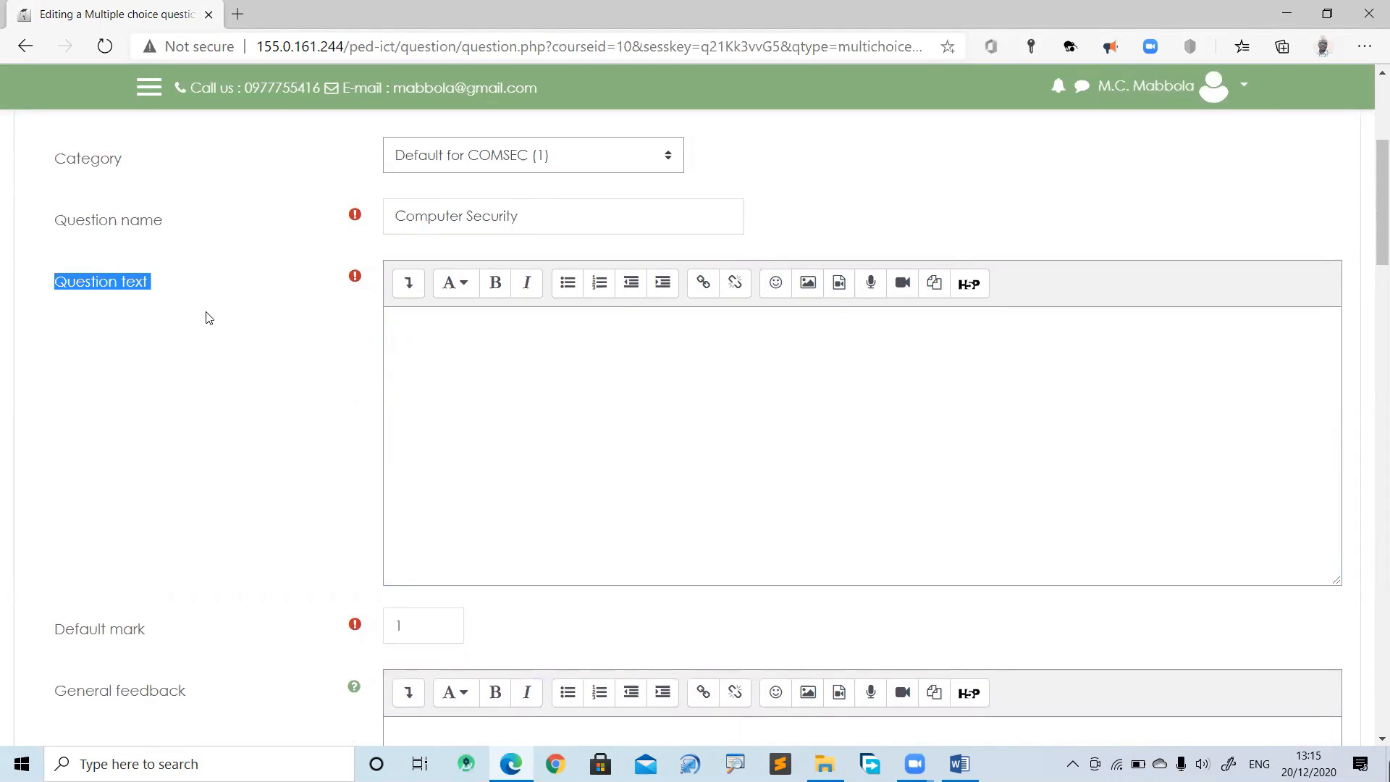
Copy "Computer security is a branch of information technology which" from the Word document into the Moodle question text
left_click(445, 435)
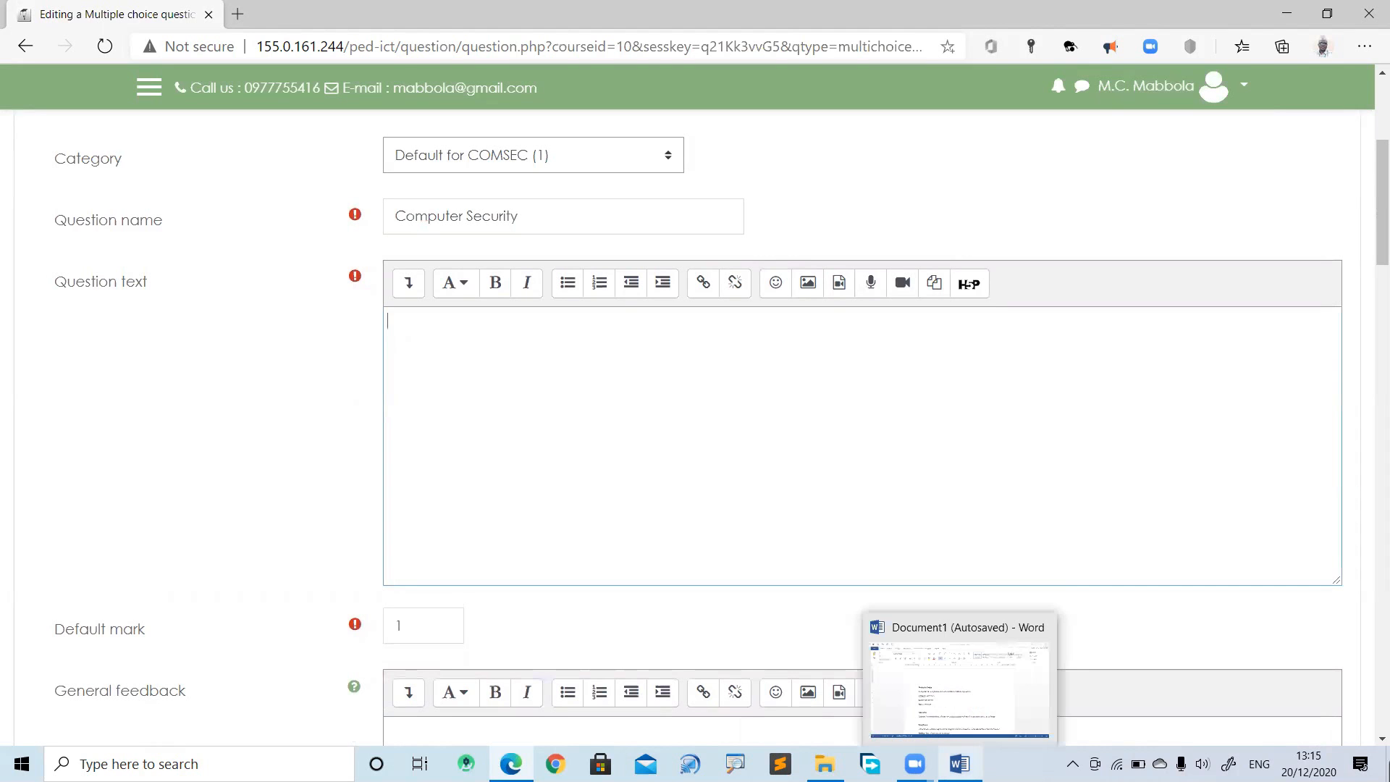
left_click(960, 757)
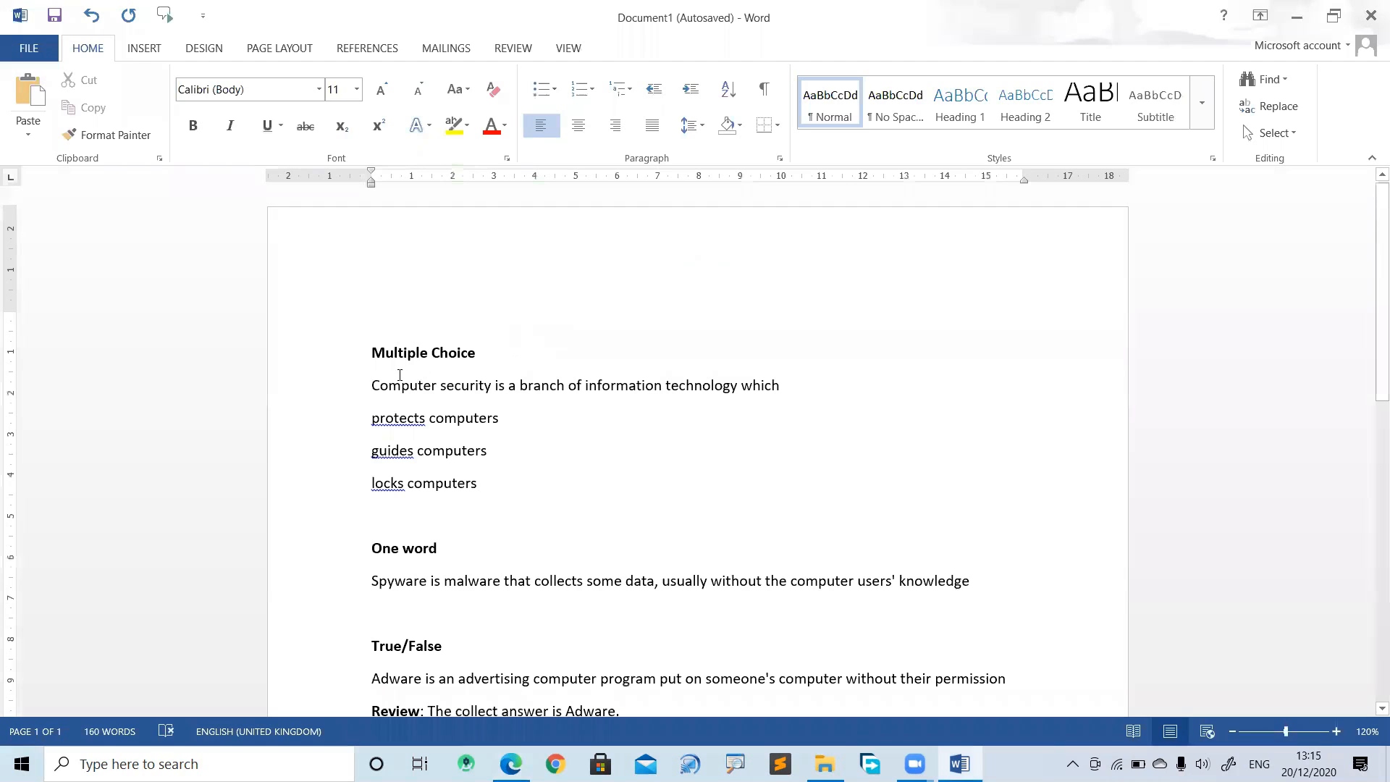
left_click_drag(369, 385, 782, 381)
key("ctrl+c")
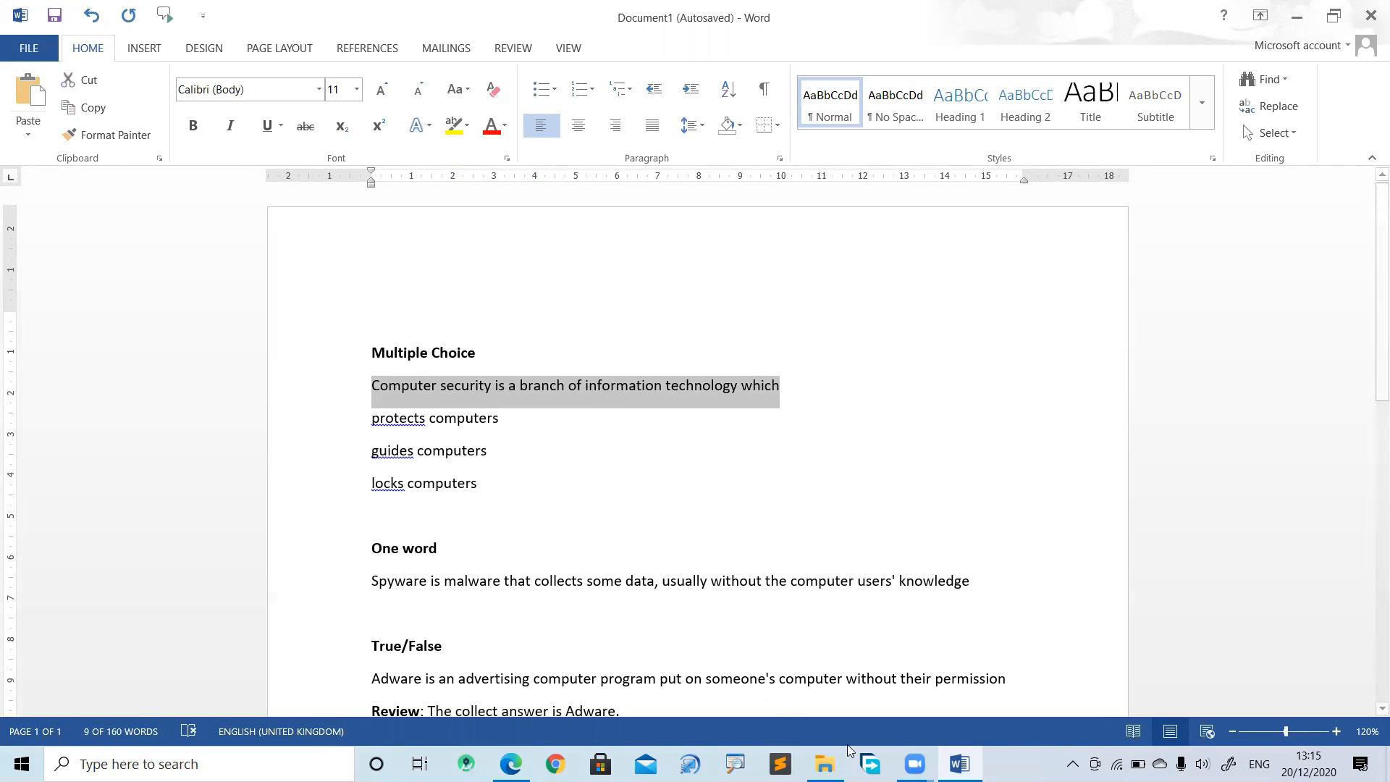
left_click(511, 764)
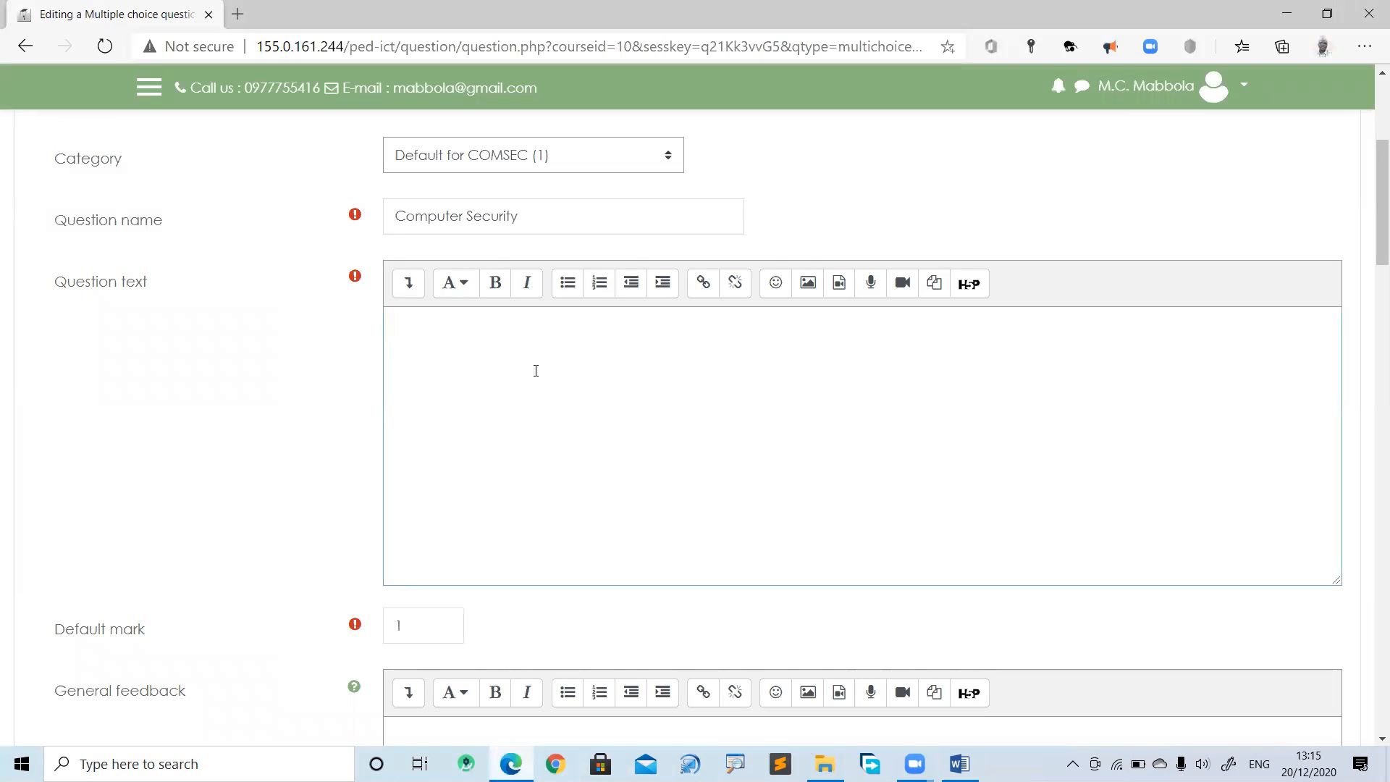
left_click(502, 343)
key("ctrl+v")
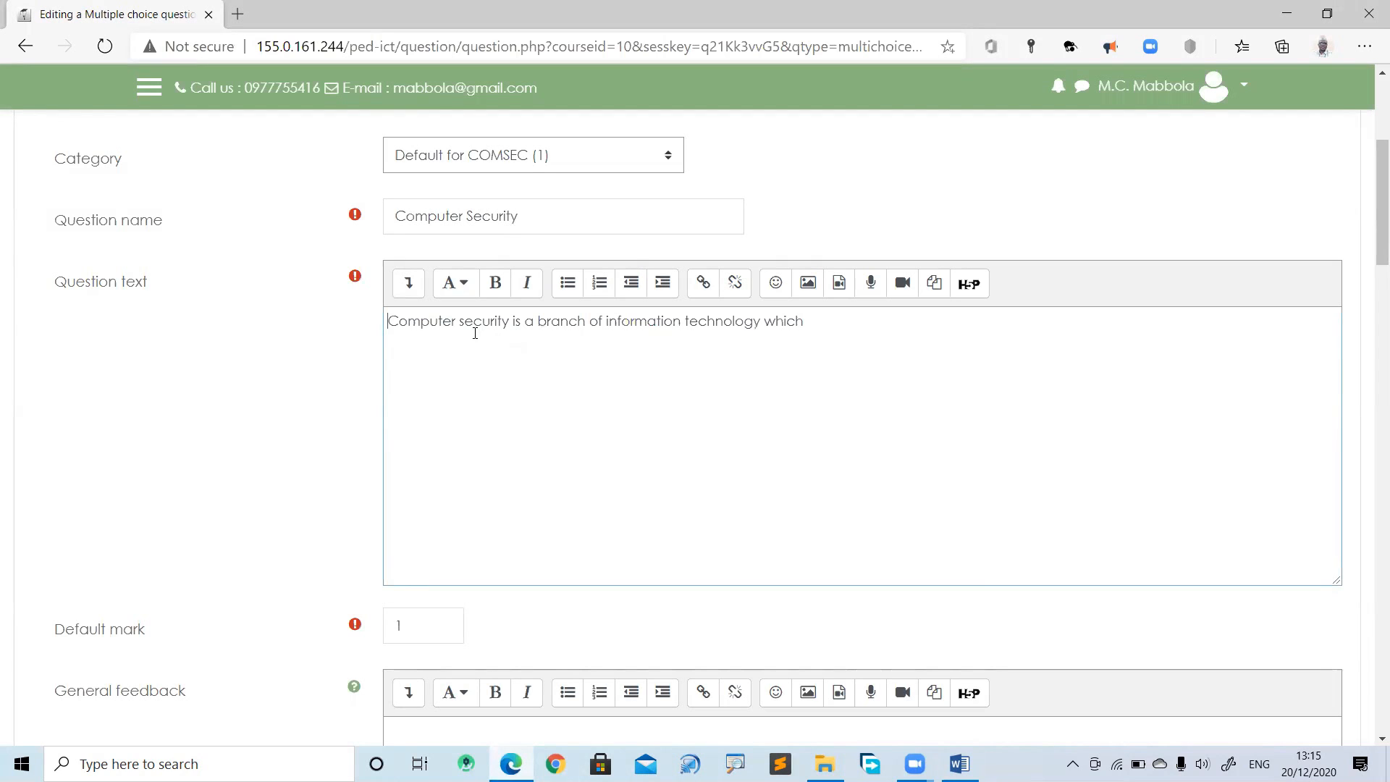
left_click(389, 320)
Copy the answer "protects computers" from the Word document into Choice 1 of the Moodle question
mouse_move(959, 763)
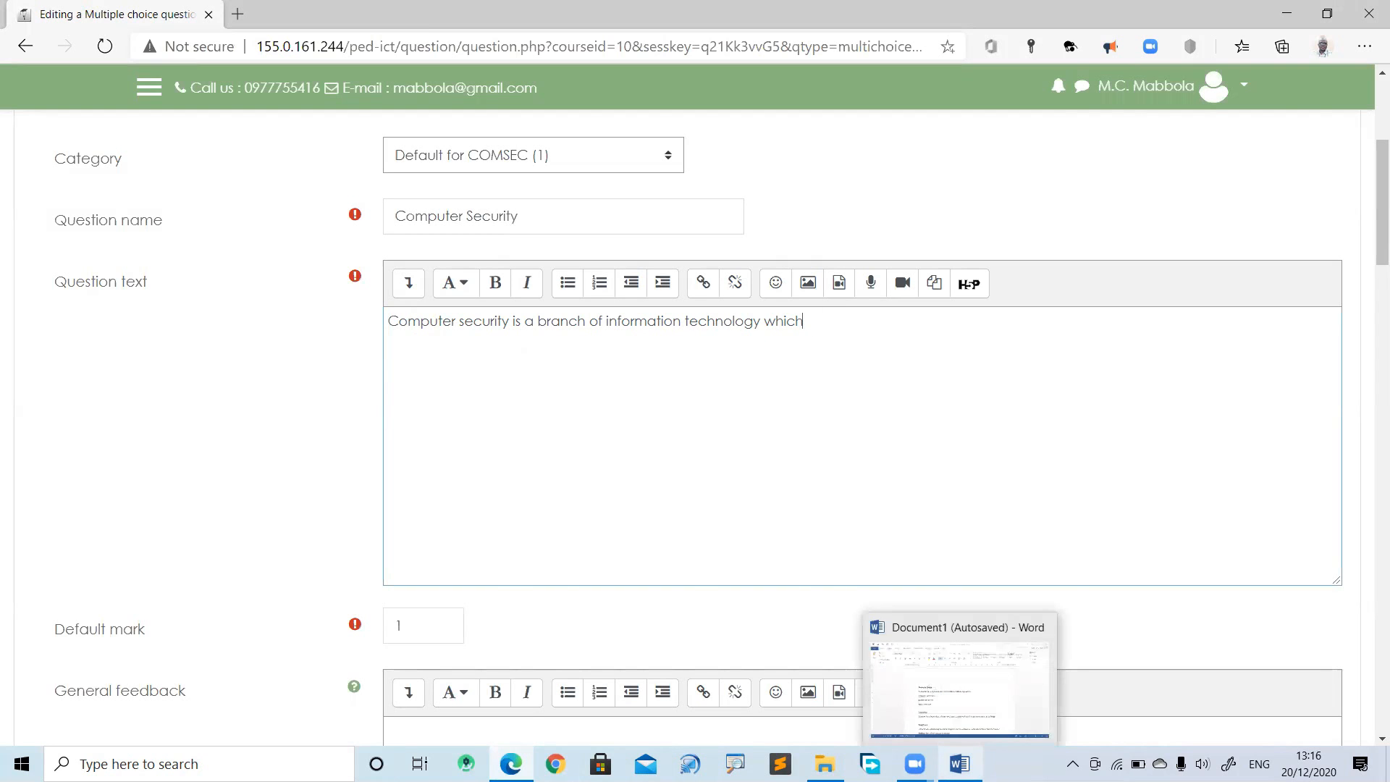
left_click(960, 688)
left_click_drag(373, 419, 501, 413)
key("ctrl+c")
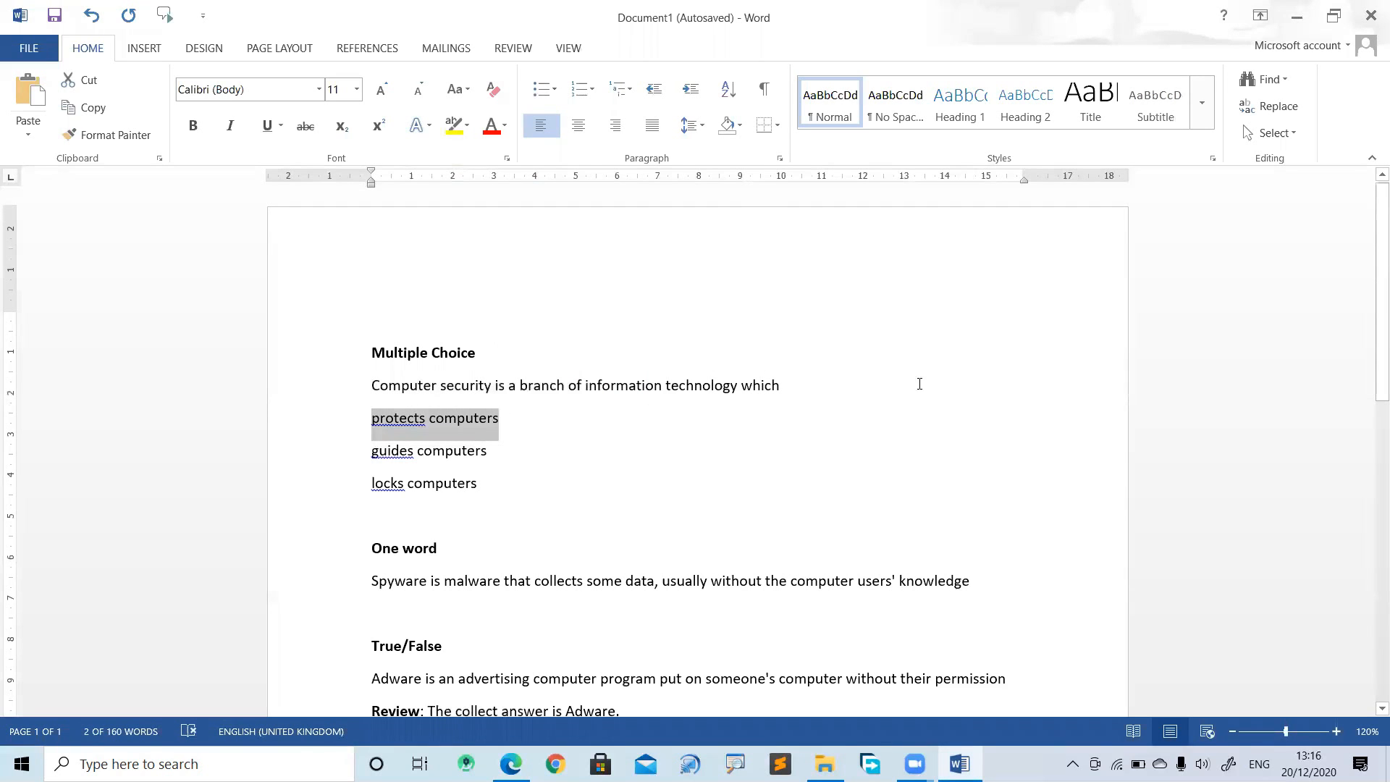
left_click(967, 760)
left_click_drag(1379, 199, 1370, 372)
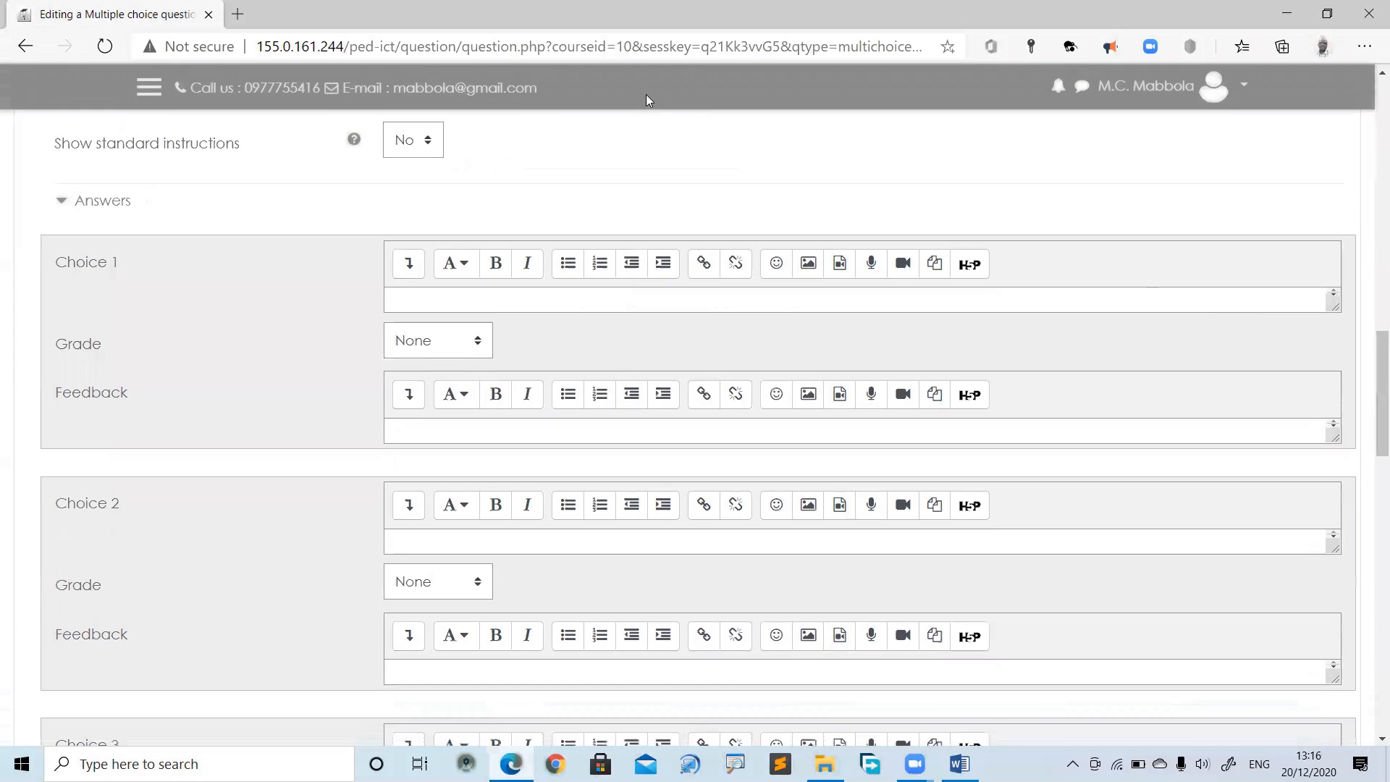
mouse_move(33, 197)
left_mouse_down()
mouse_move(64, 217)
mouse_move(160, 181)
mouse_move(61, 168)
mouse_move(36, 193)
left_mouse_up()
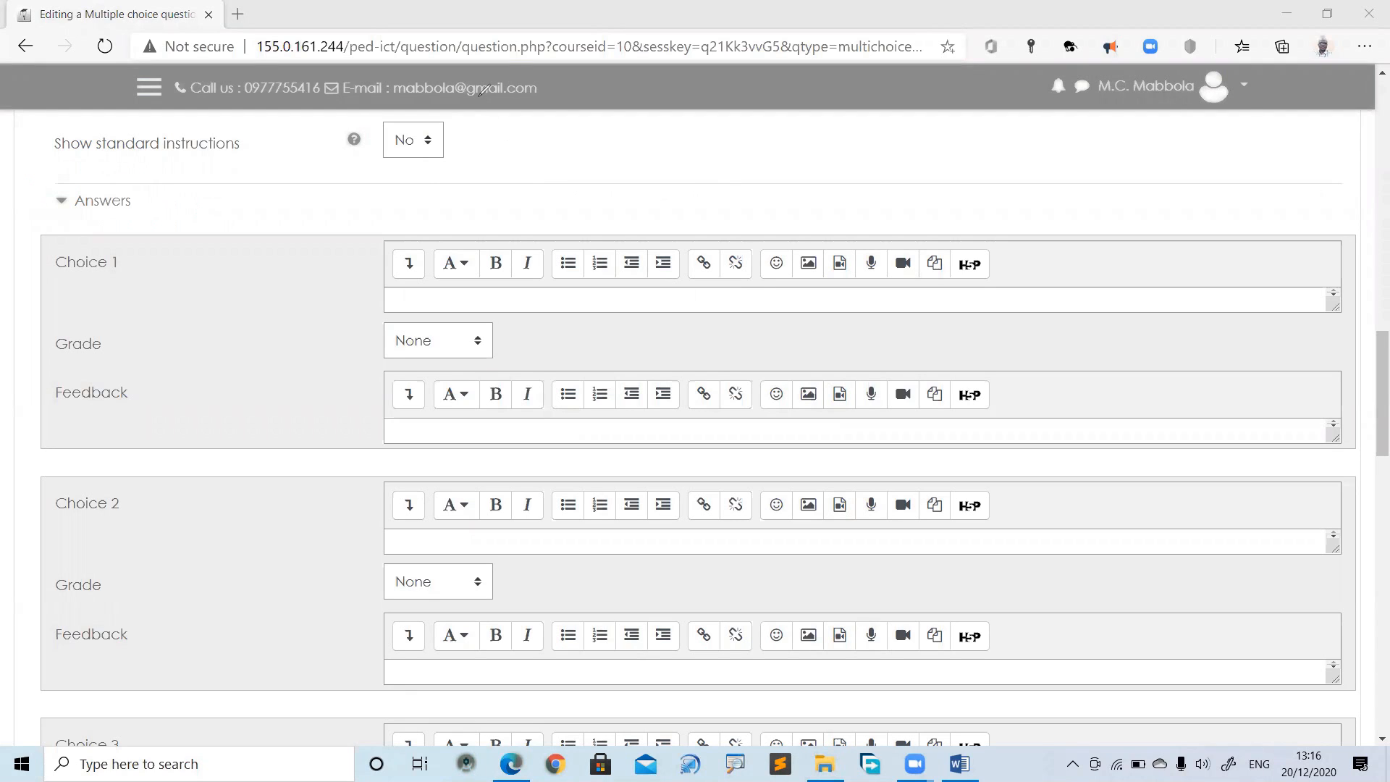
left_click(405, 301)
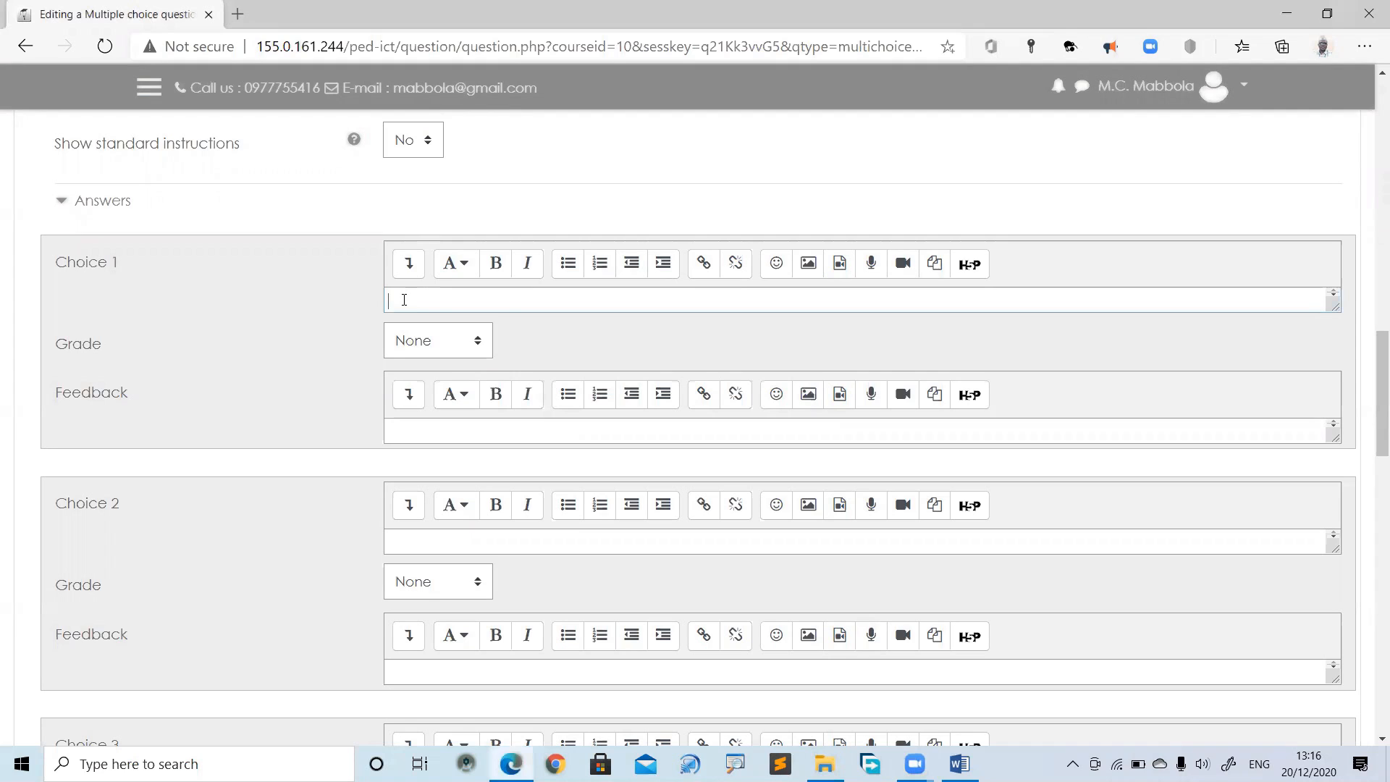
key("ctrl+v")
Set the grade of Choice 1 to 100%
left_click_drag(56, 349, 100, 350)
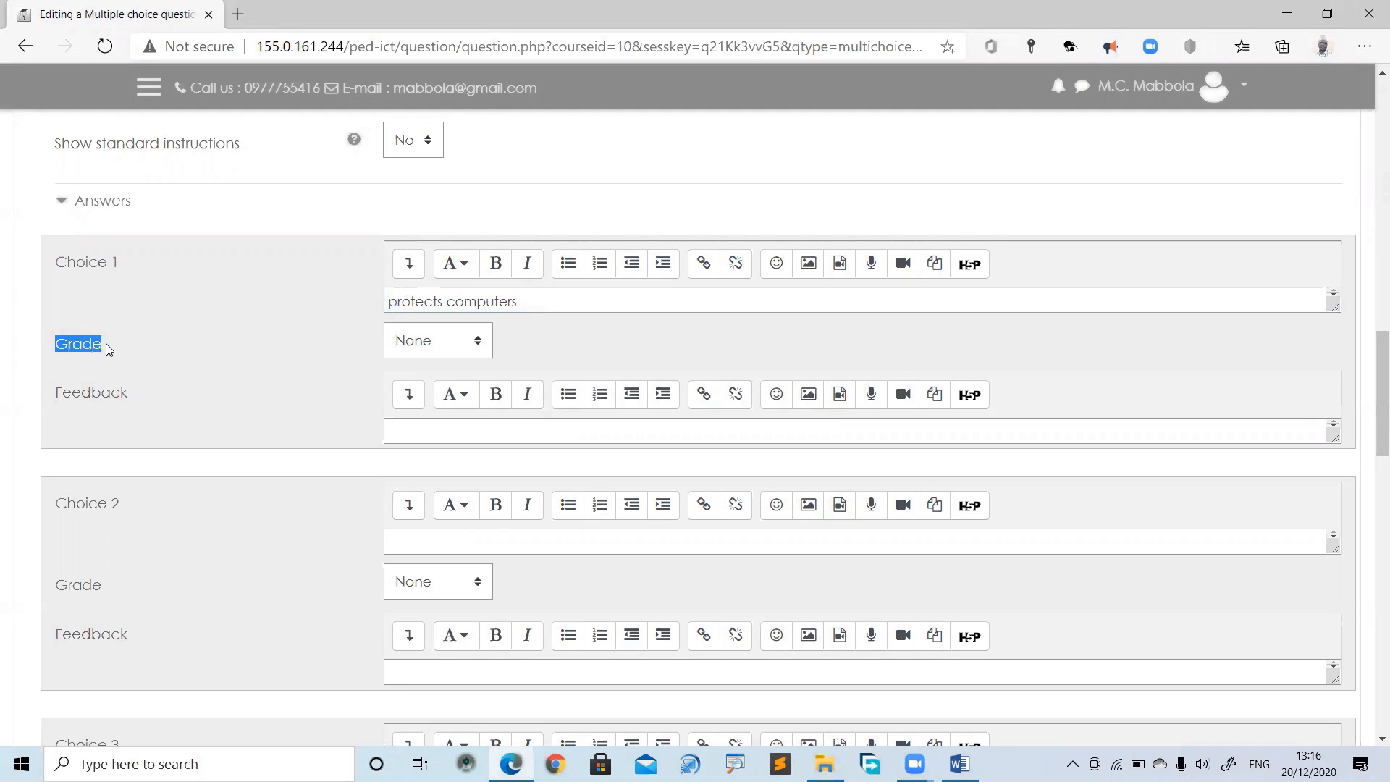
left_click(475, 341)
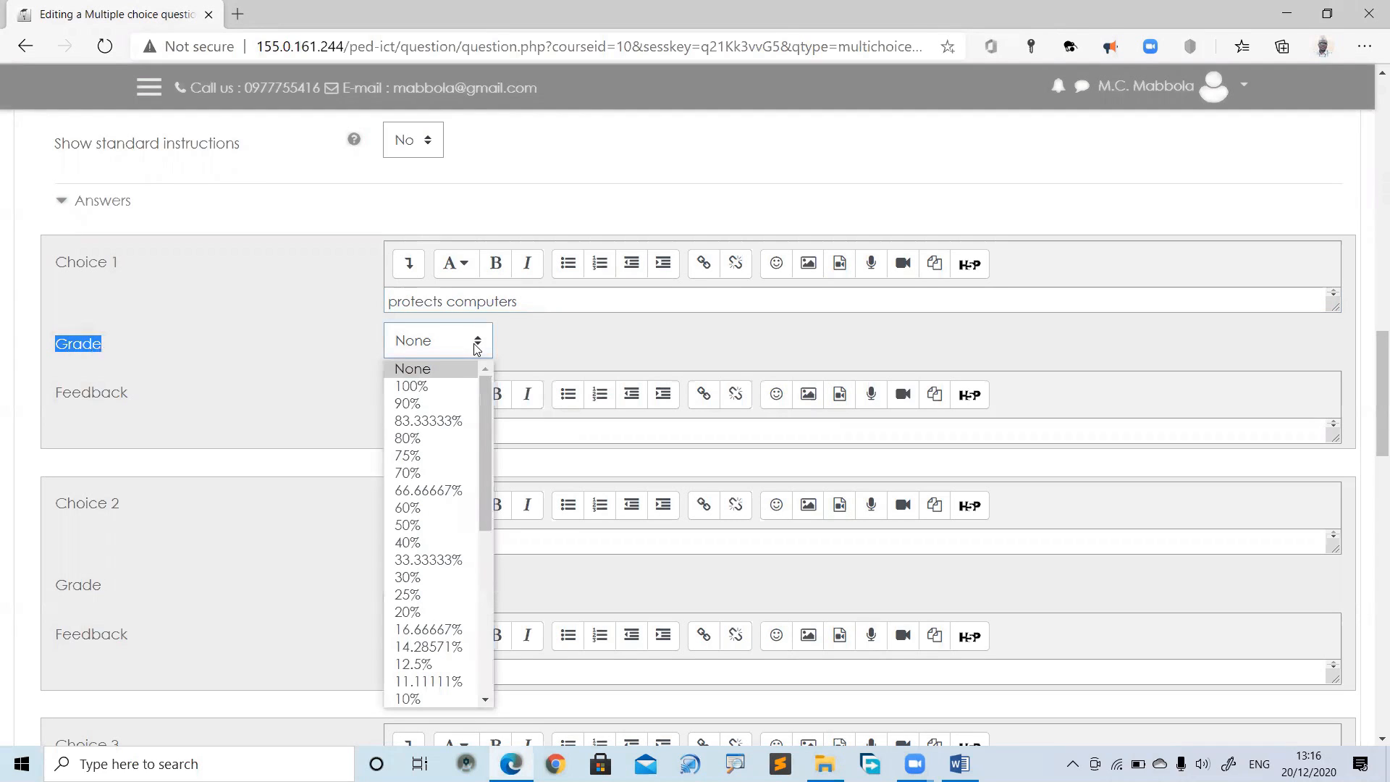
left_click(451, 386)
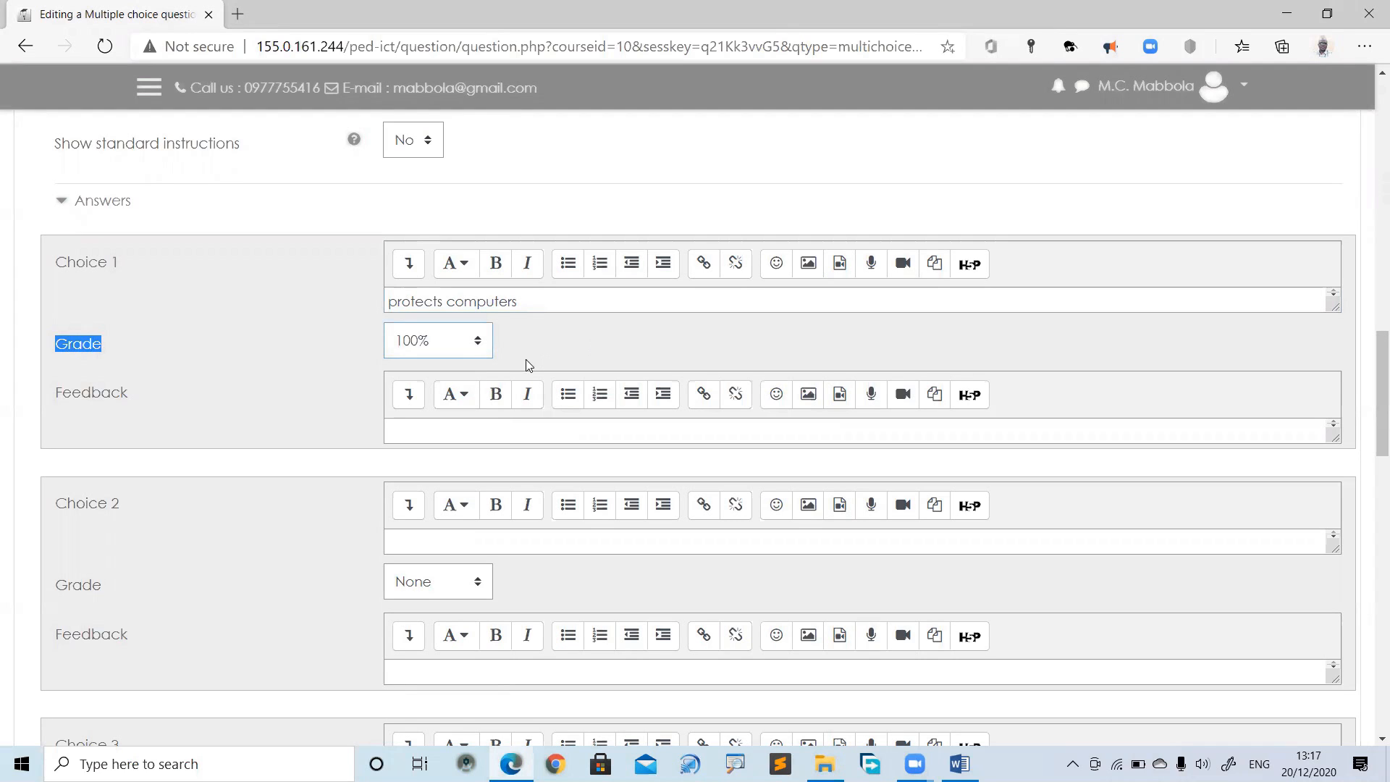
left_click(477, 353)
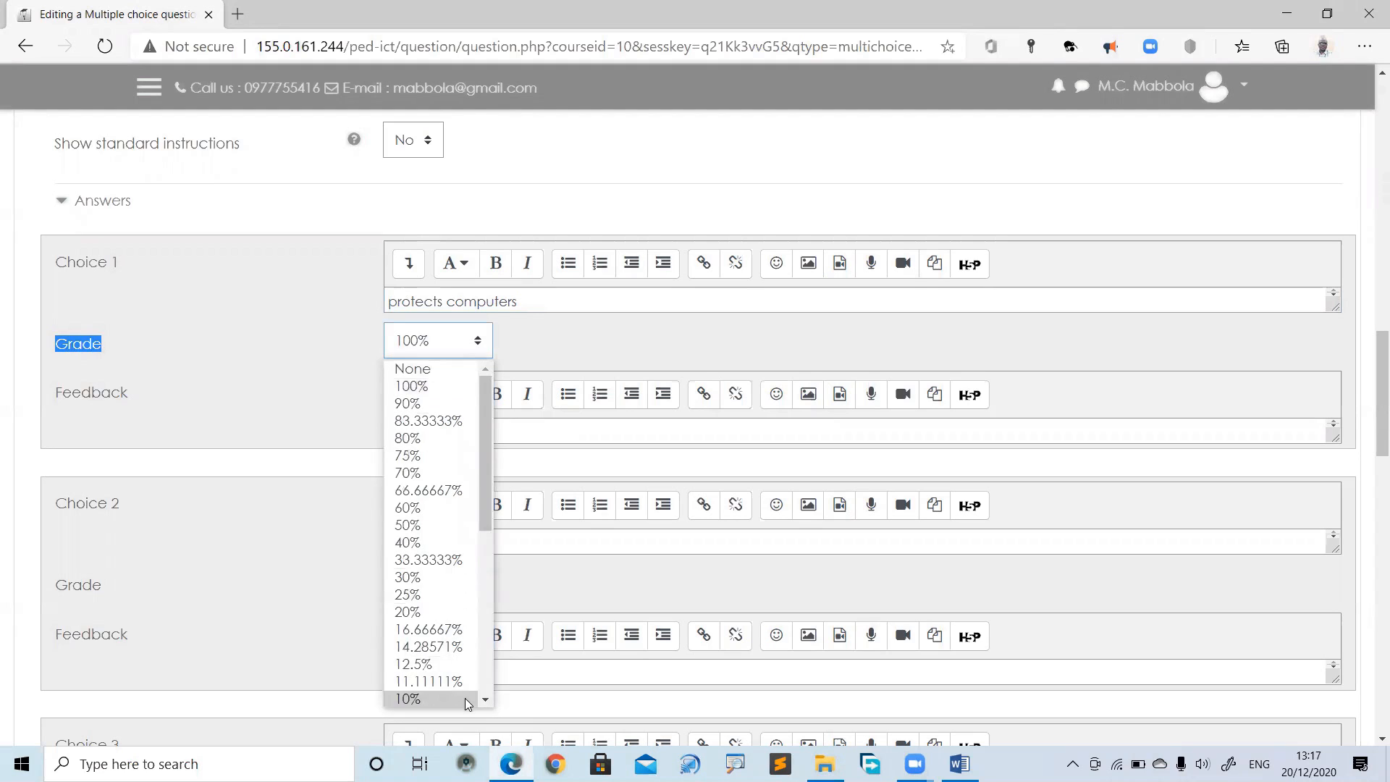
left_click(530, 305)
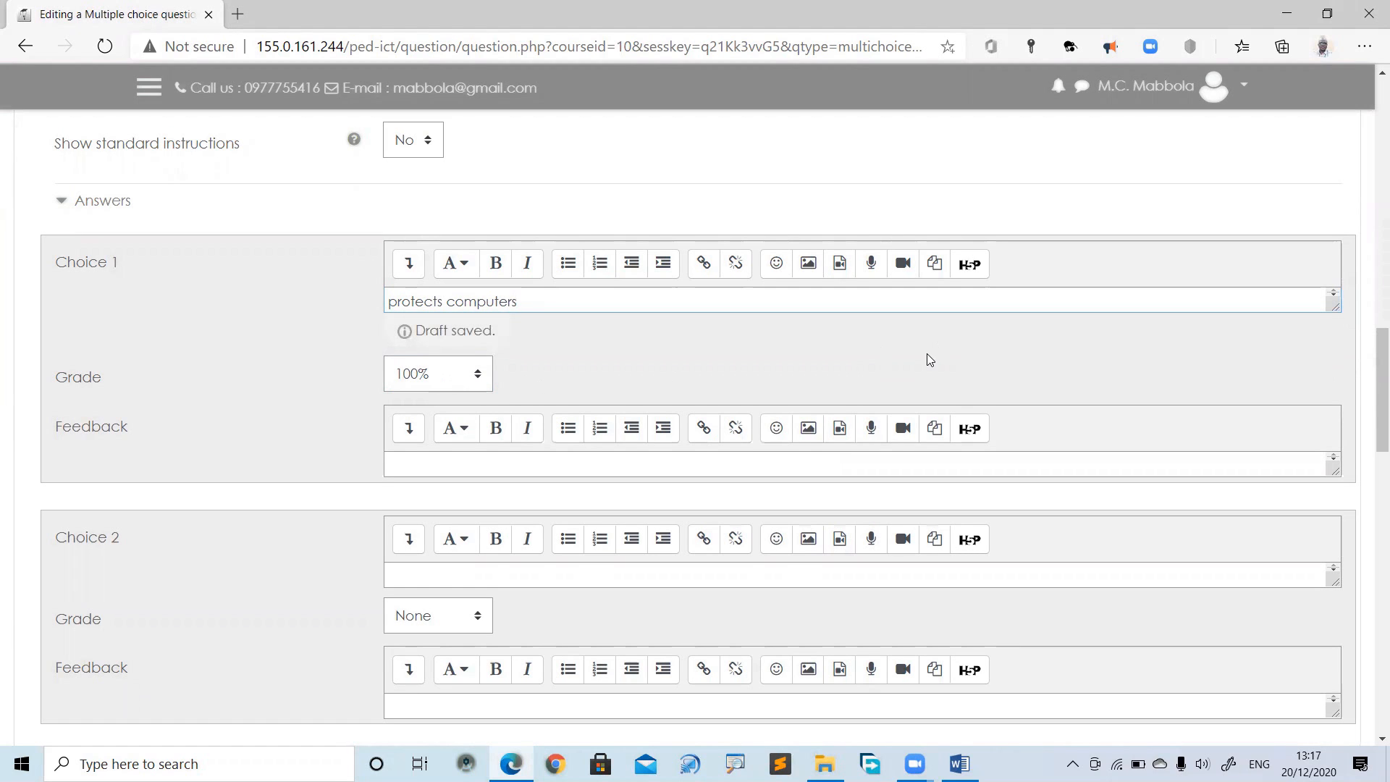
Copy the answer "guides computers" from the Word document into Choice 2 of the Moodle question
scroll(1370, 384, "down", 3)
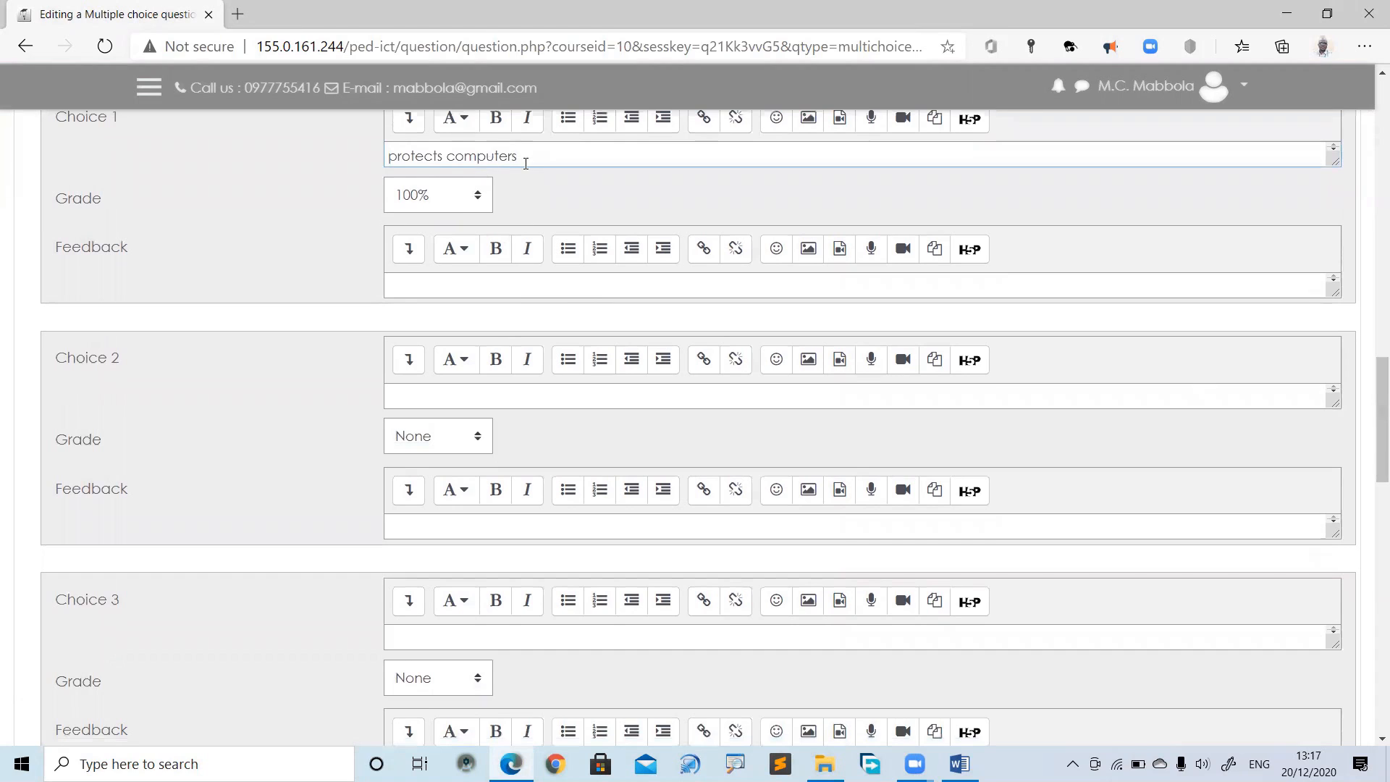
left_click_drag(518, 157, 368, 157)
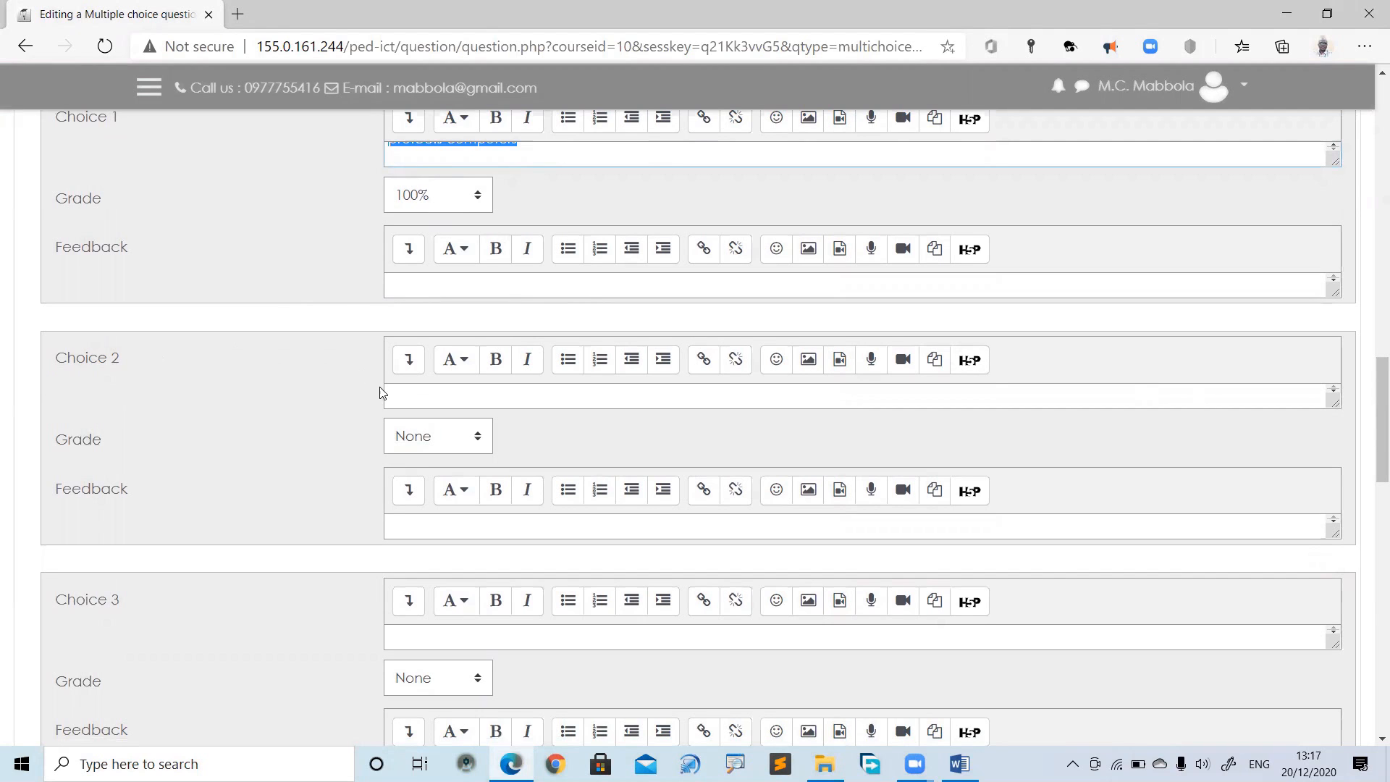
left_click(419, 397)
left_click(960, 764)
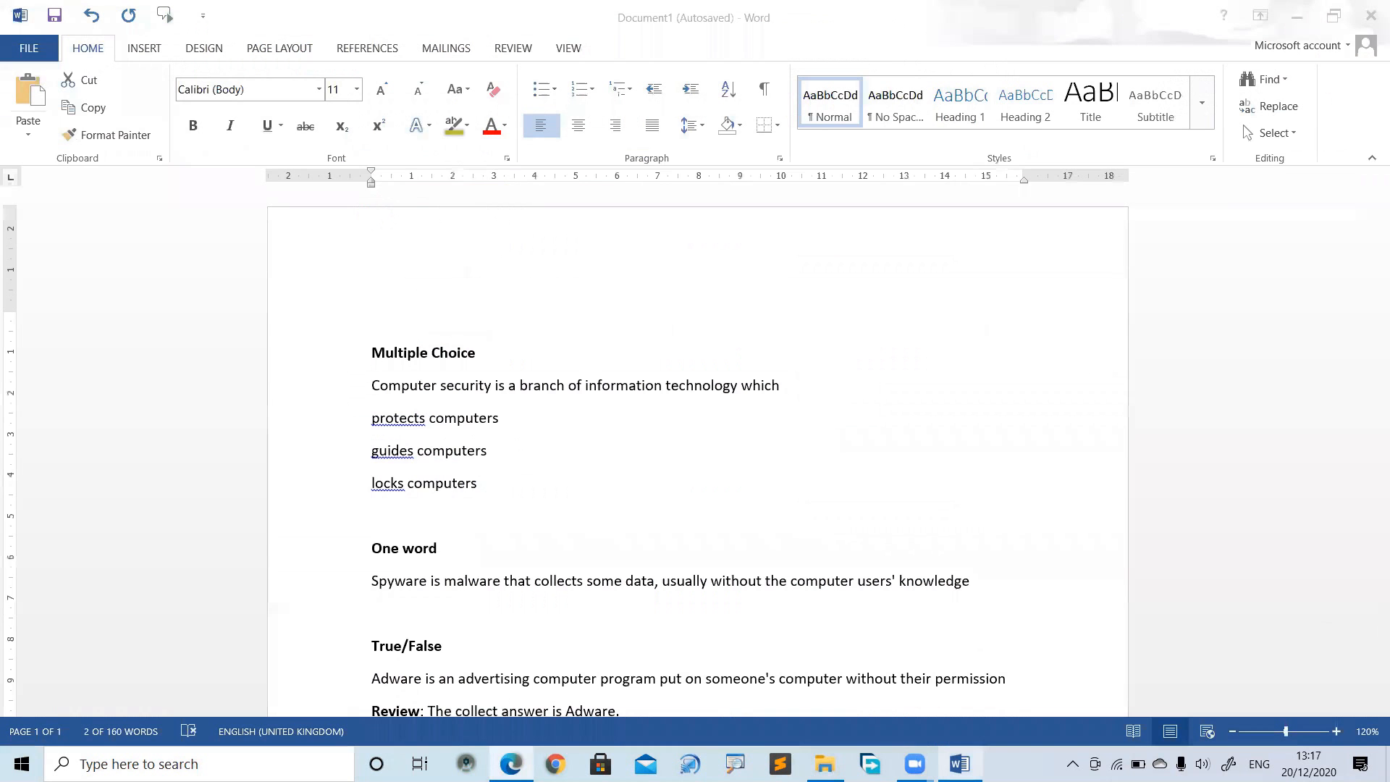
left_click_drag(489, 451, 390, 457)
key("ctrl+c")
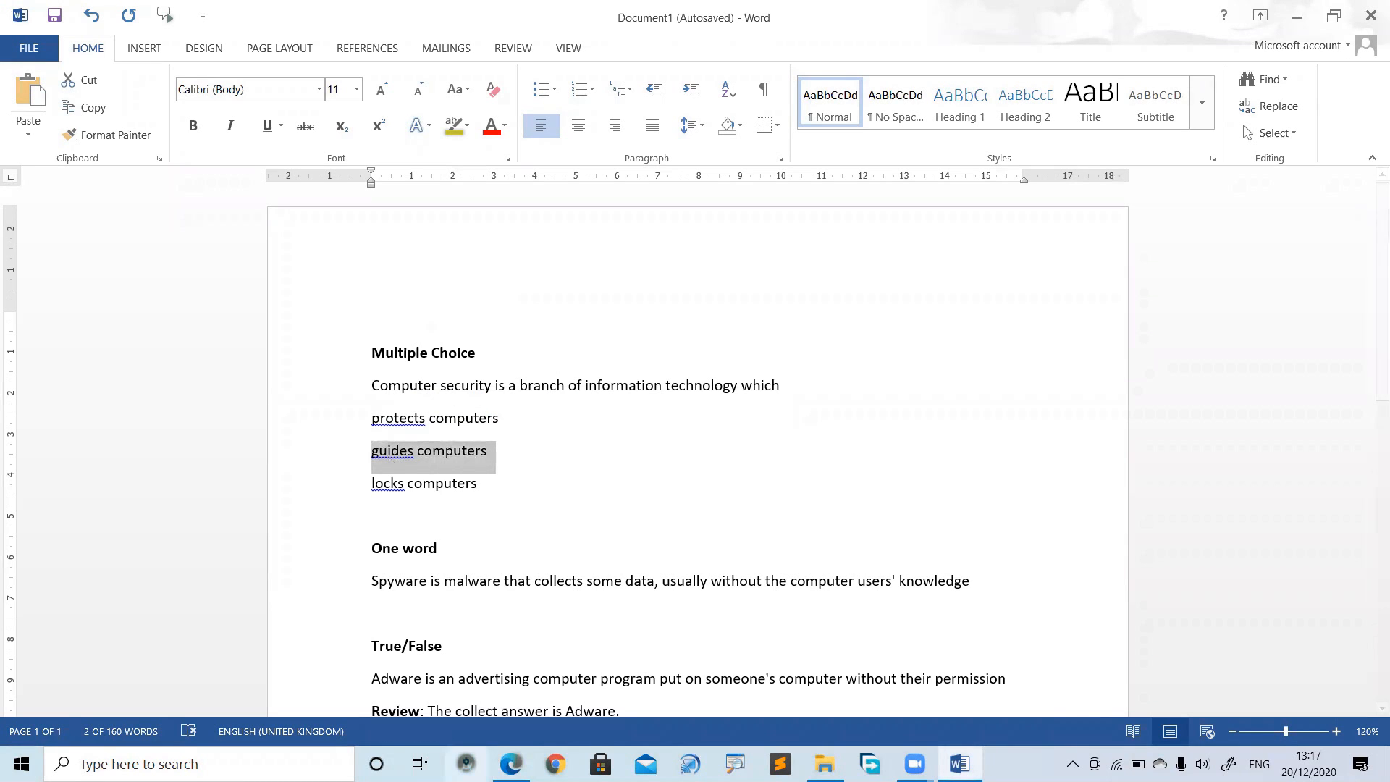
left_click(511, 763)
key("ctrl+v")
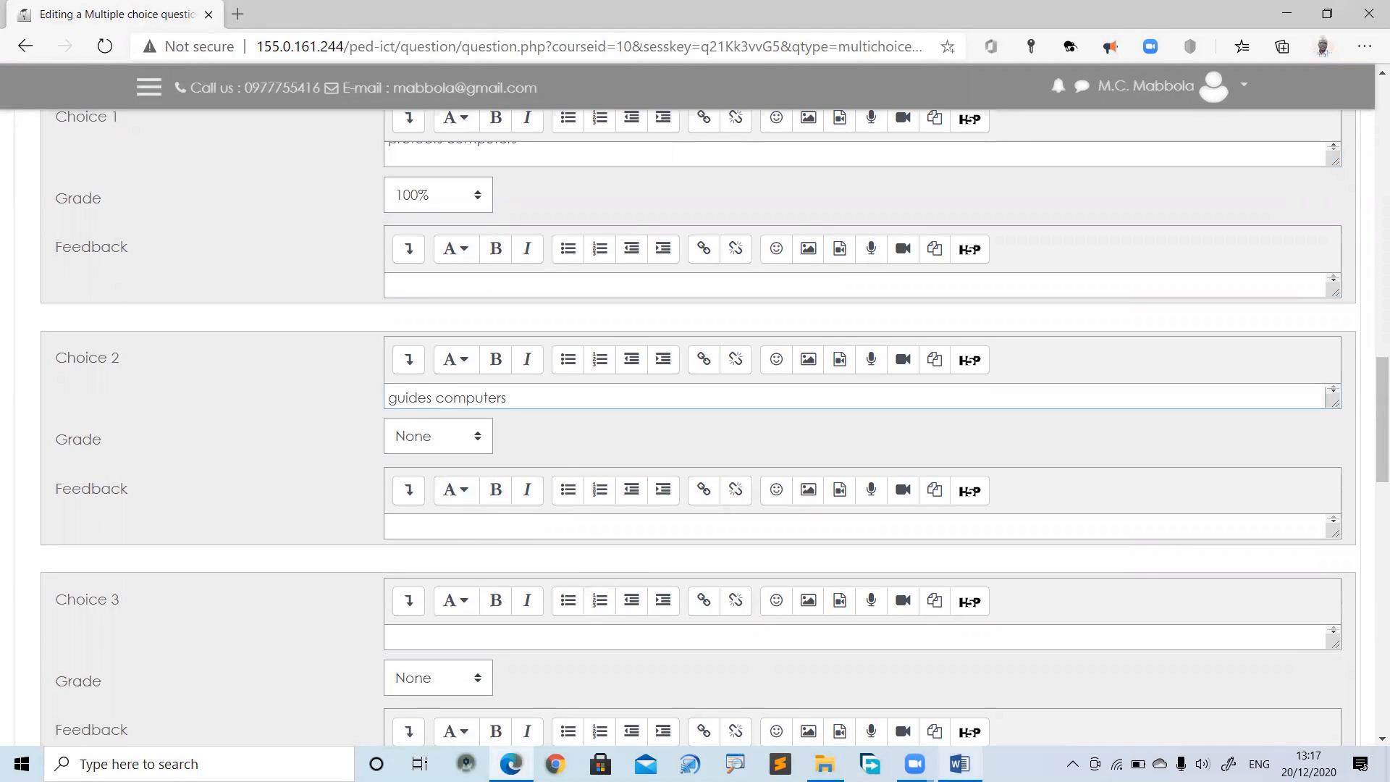
Copy the answer "locks computers" from the Word document into Choice 3 of the Moodle question
mouse_move(960, 764)
left_click(928, 698)
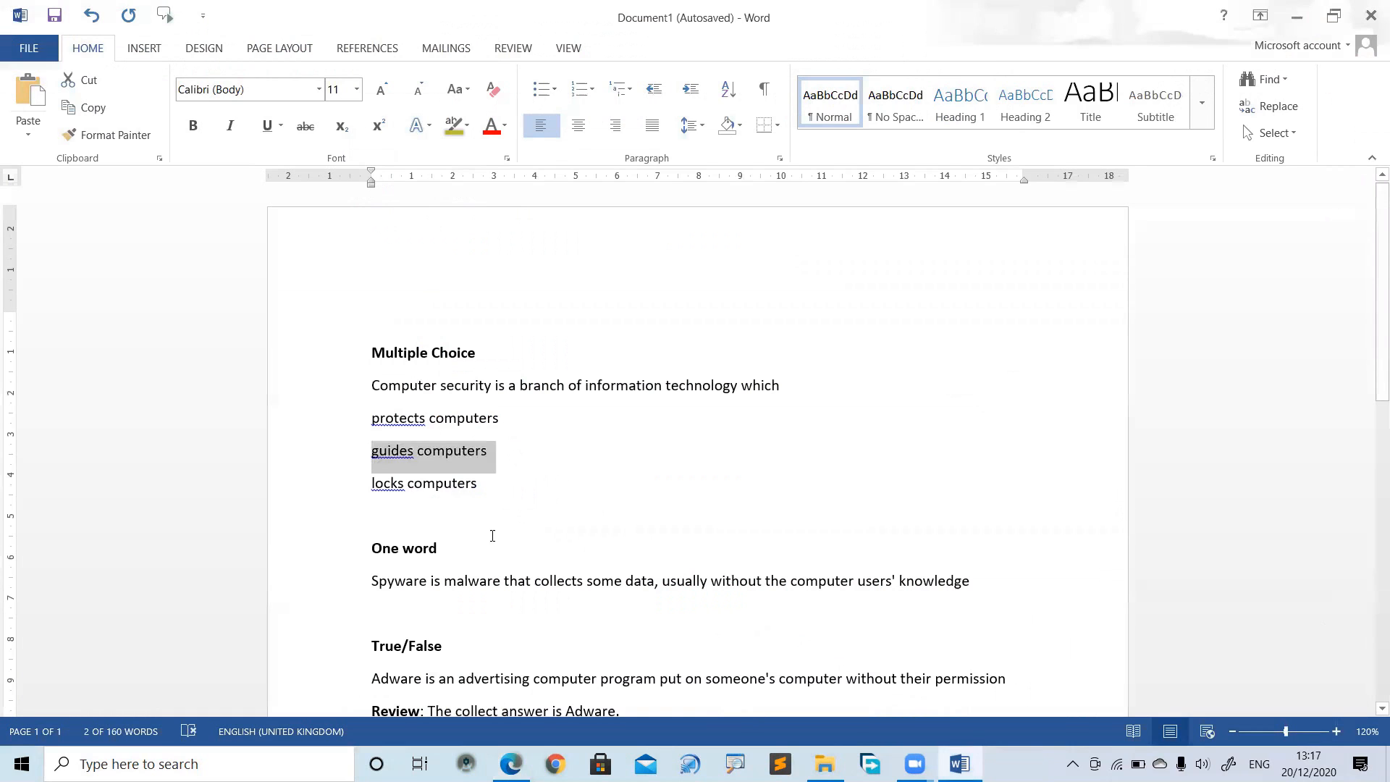
left_click_drag(480, 485, 377, 485)
key("ctrl+c")
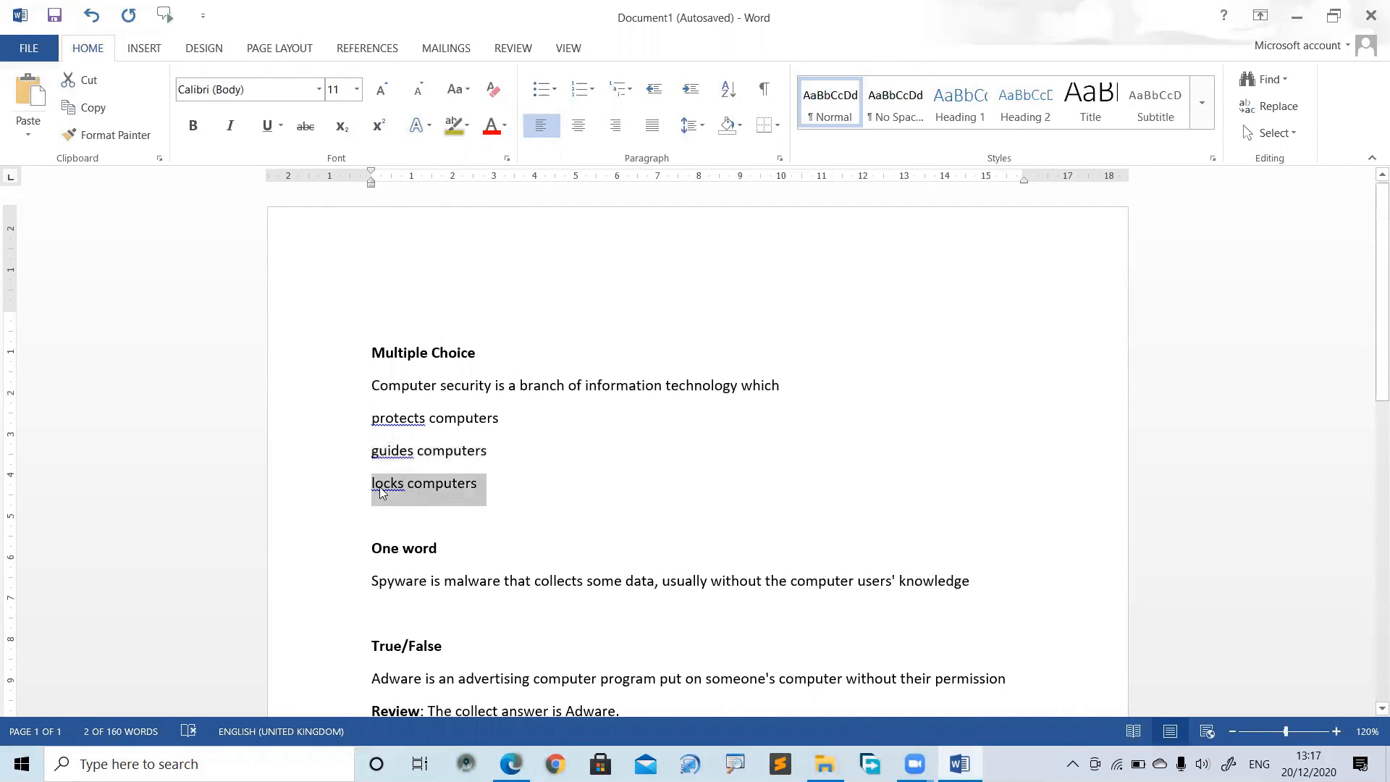
left_click(511, 764)
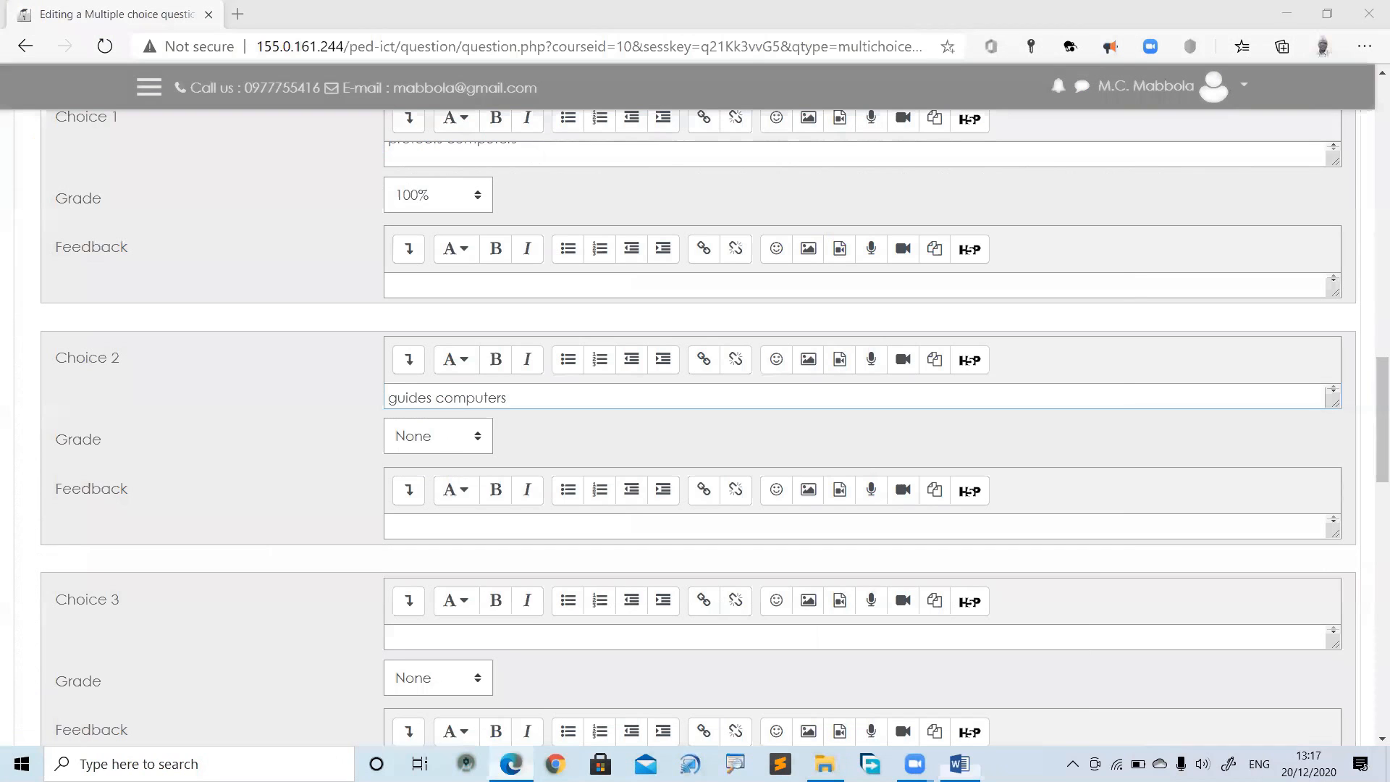
left_click(423, 638)
key("ctrl+v")
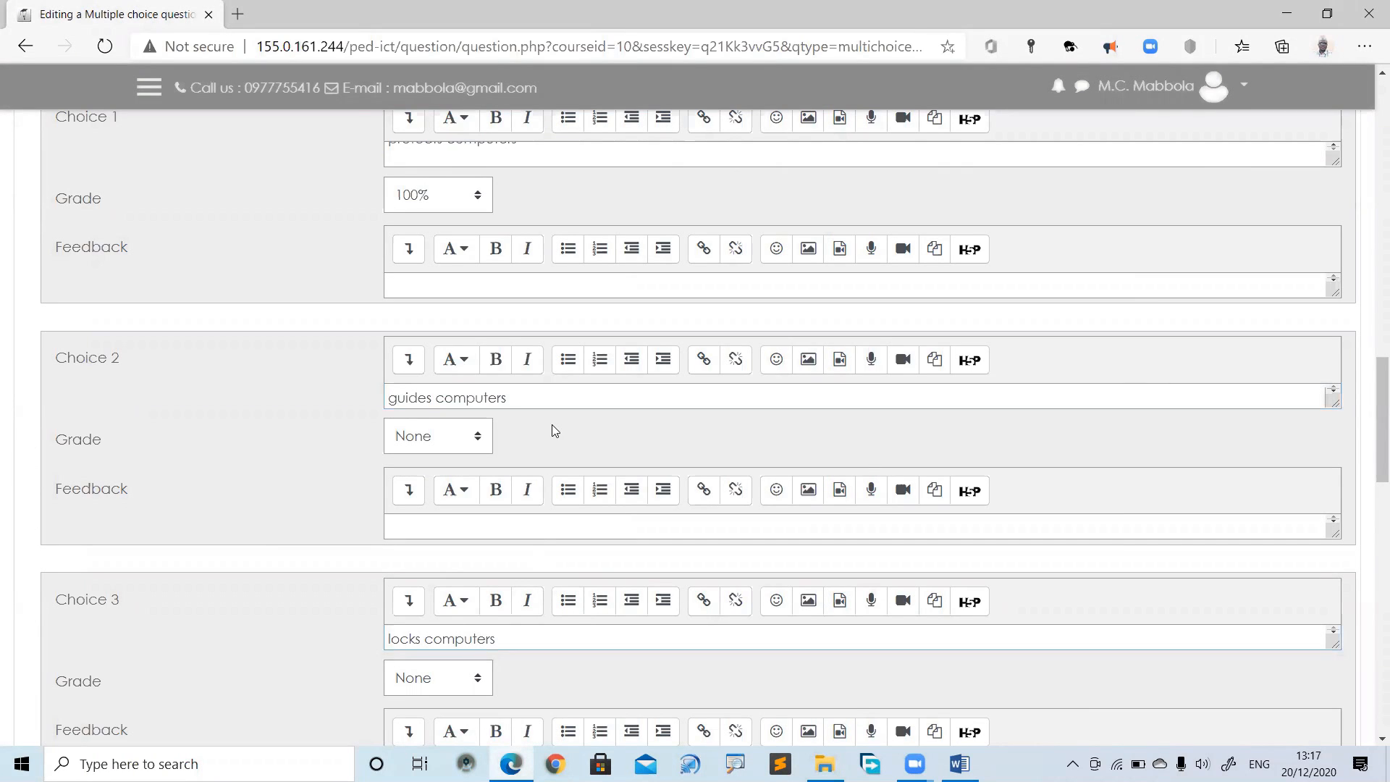
Review the answer choices together with their grades and feedback fields
left_click(456, 359)
left_click(296, 408)
left_click_drag(1370, 379, 1368, 446)
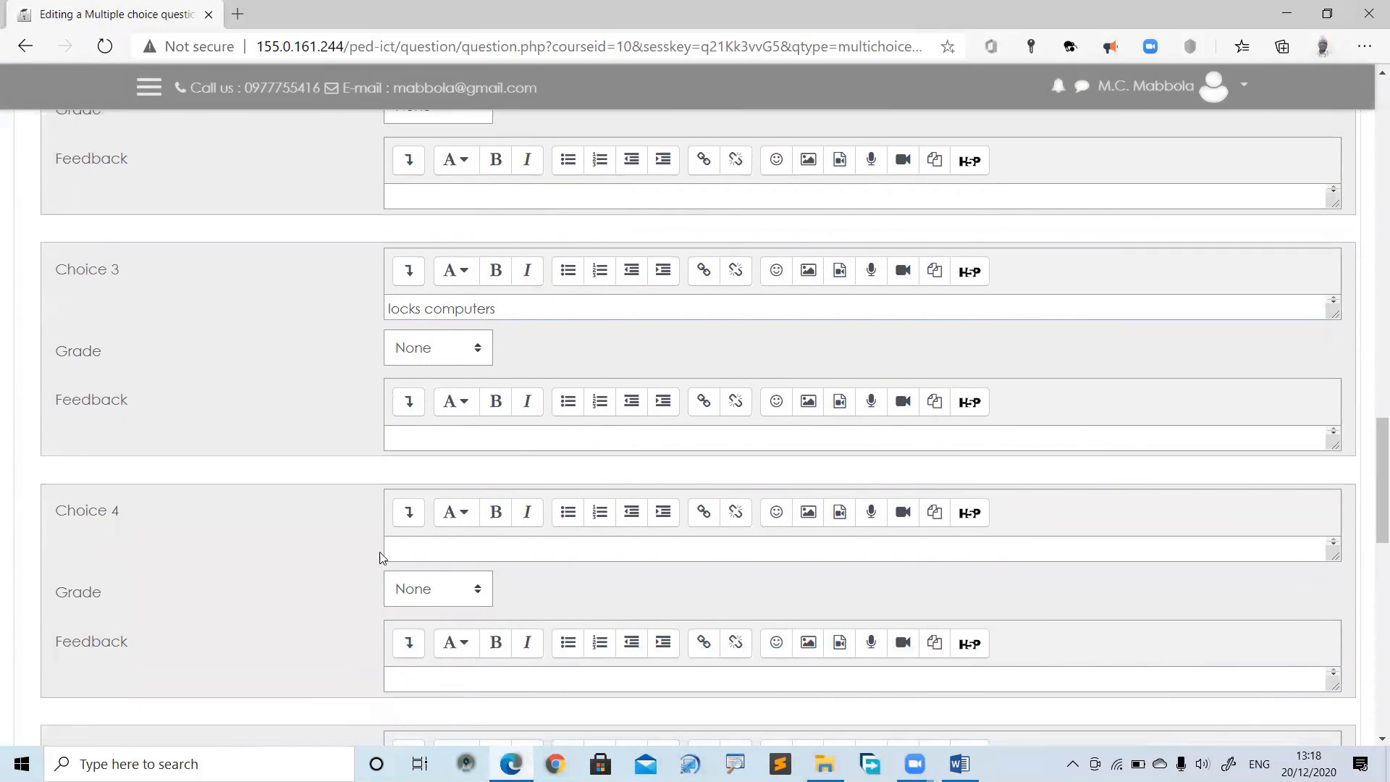
left_click_drag(1368, 495, 1352, 412)
left_click(943, 286)
key("Up")
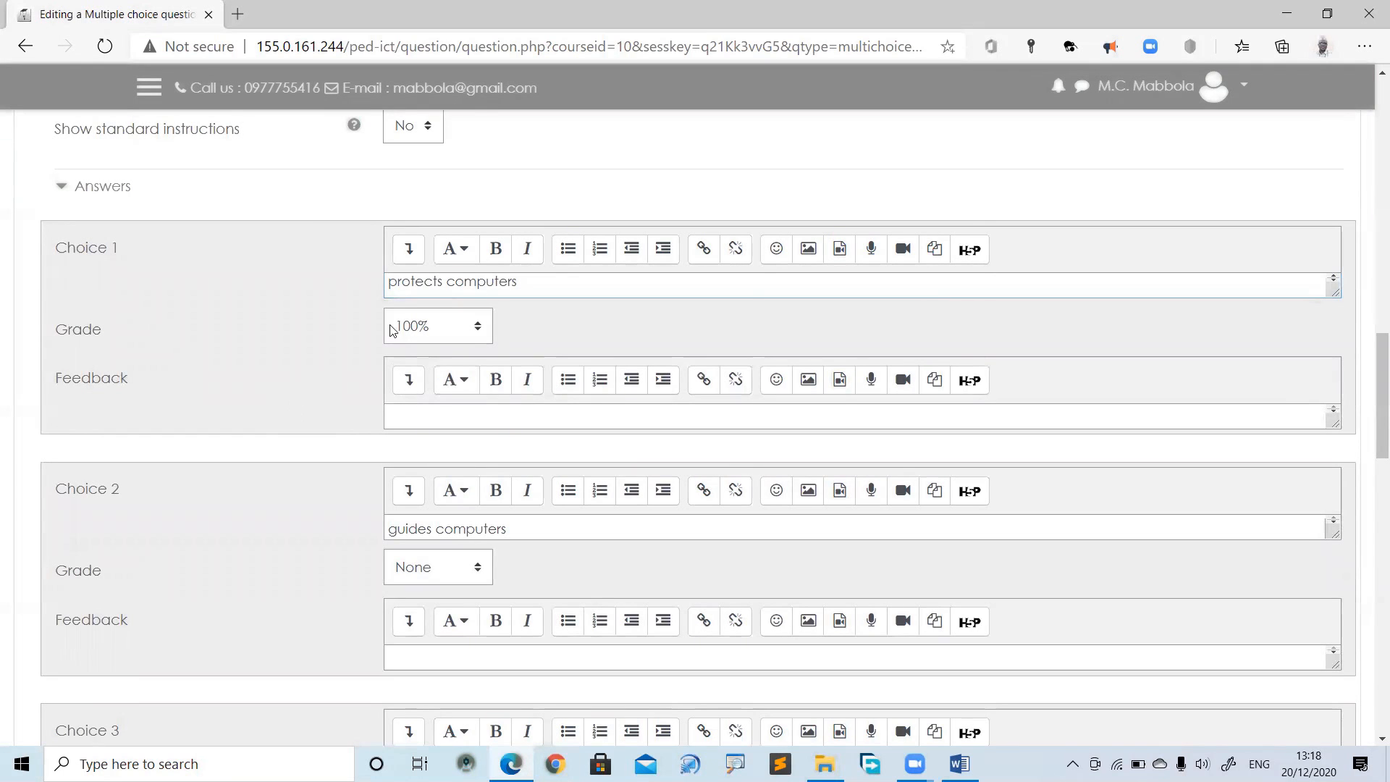
scroll(1368, 372, "down", 2)
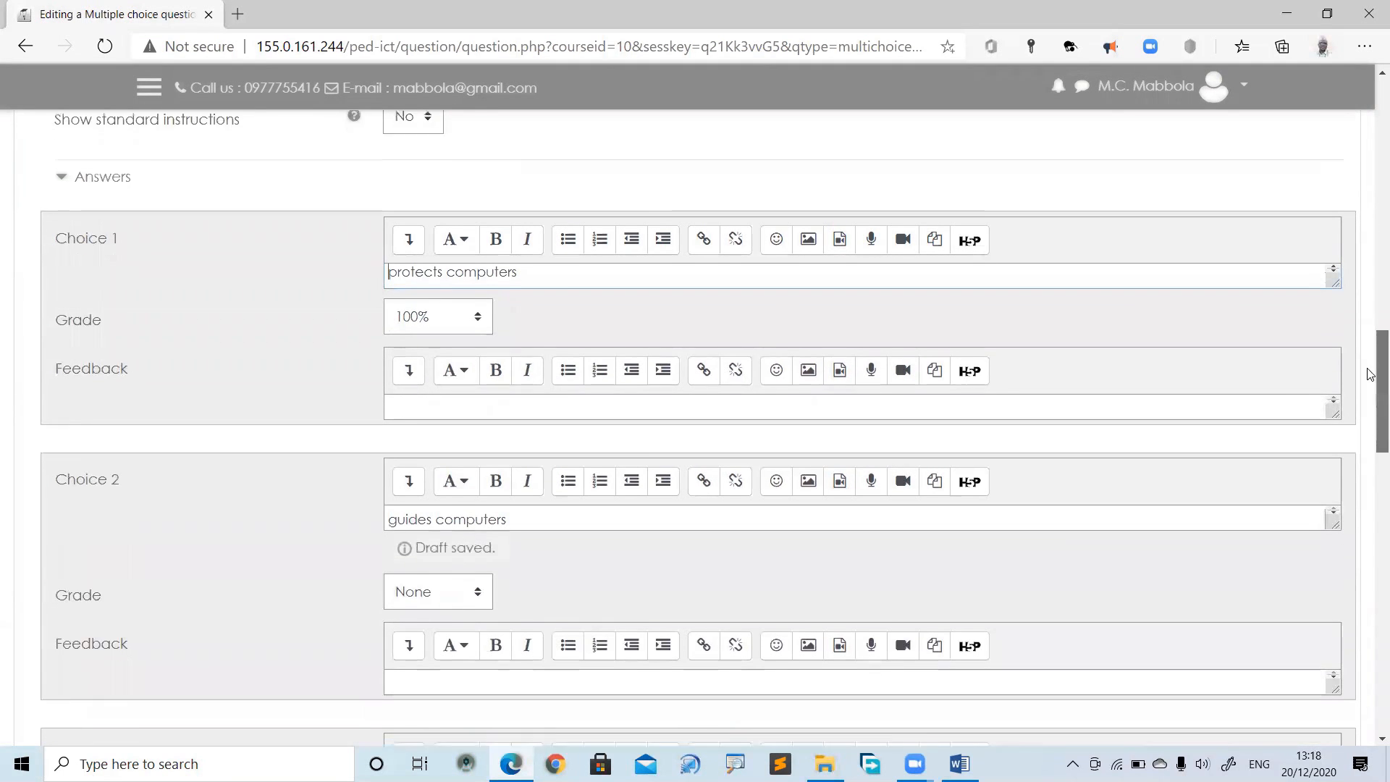
mouse_move(1368, 384)
left_mouse_down()
mouse_move(1368, 457)
mouse_move(1368, 363)
left_mouse_up()
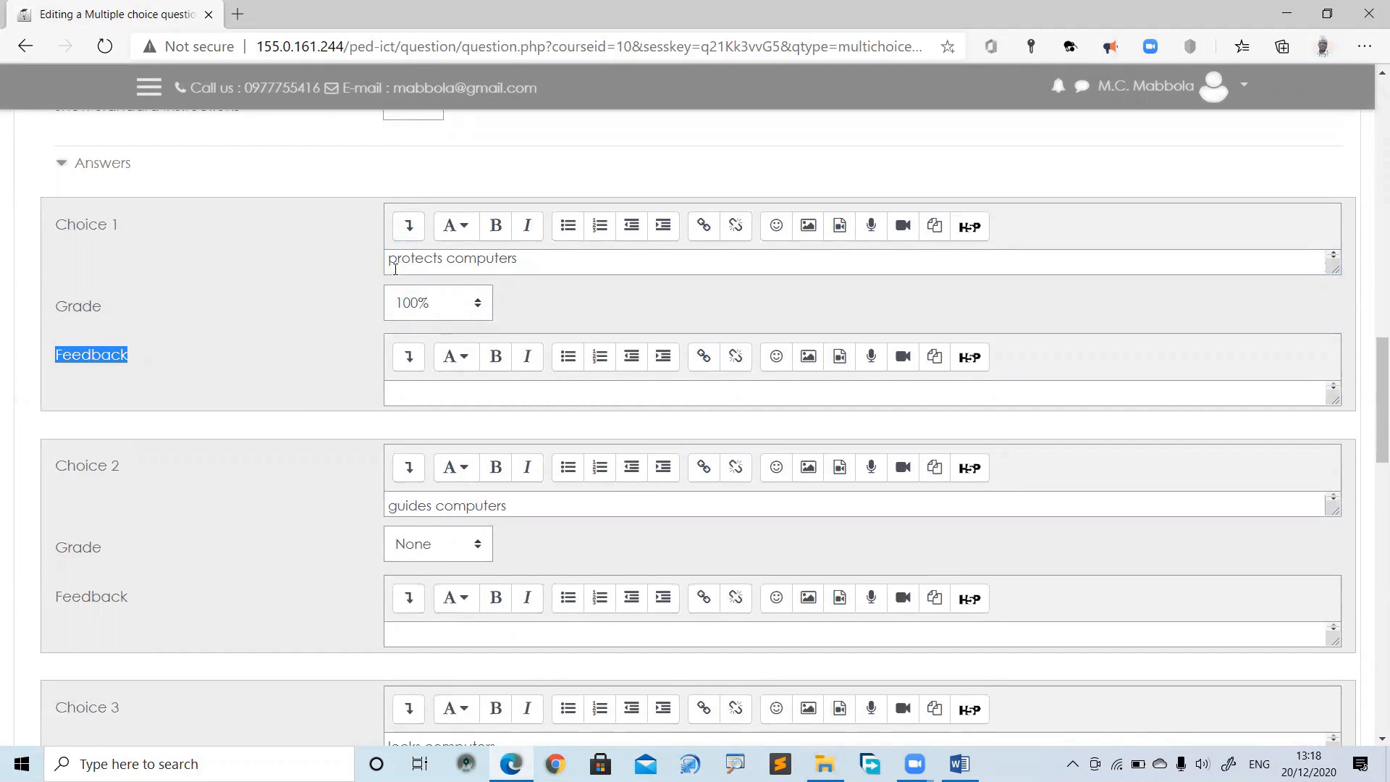
left_click(534, 261)
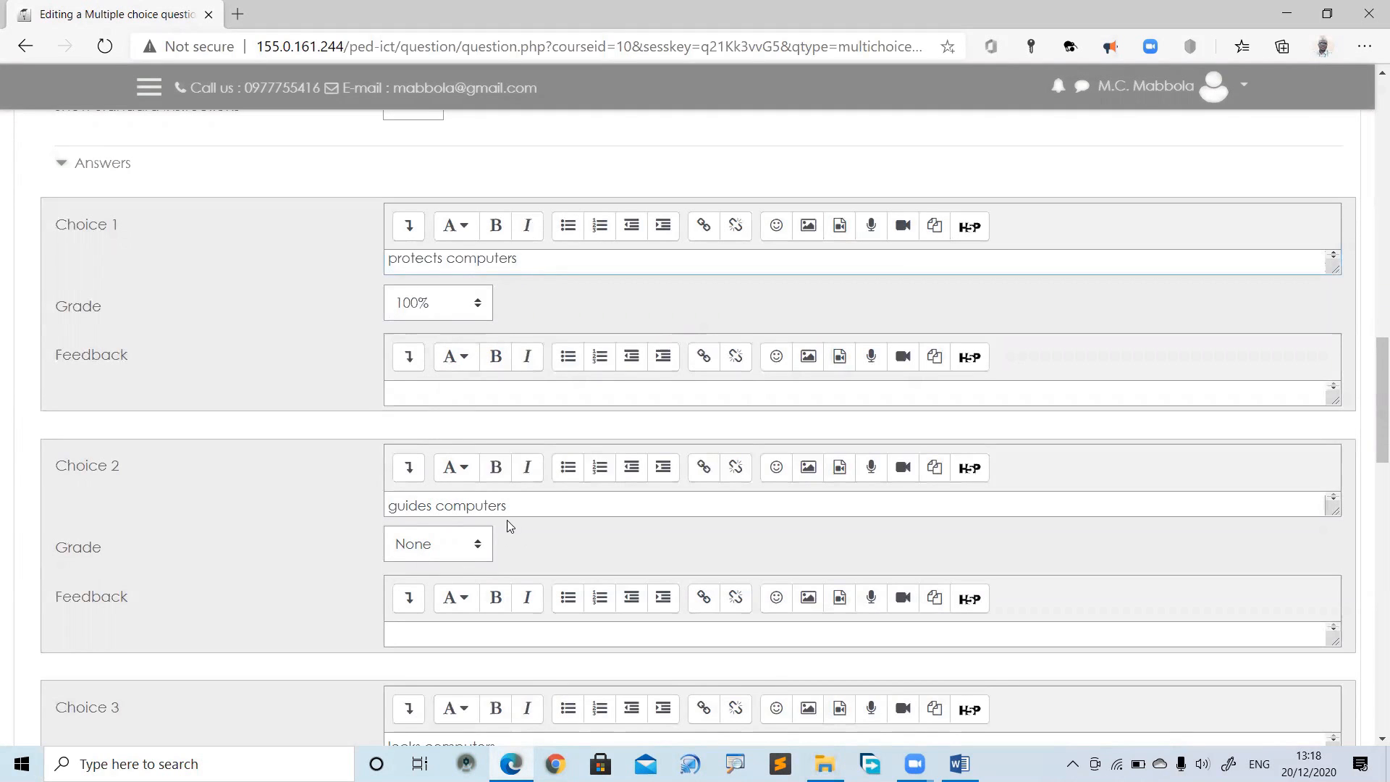
left_click_drag(515, 505, 351, 513)
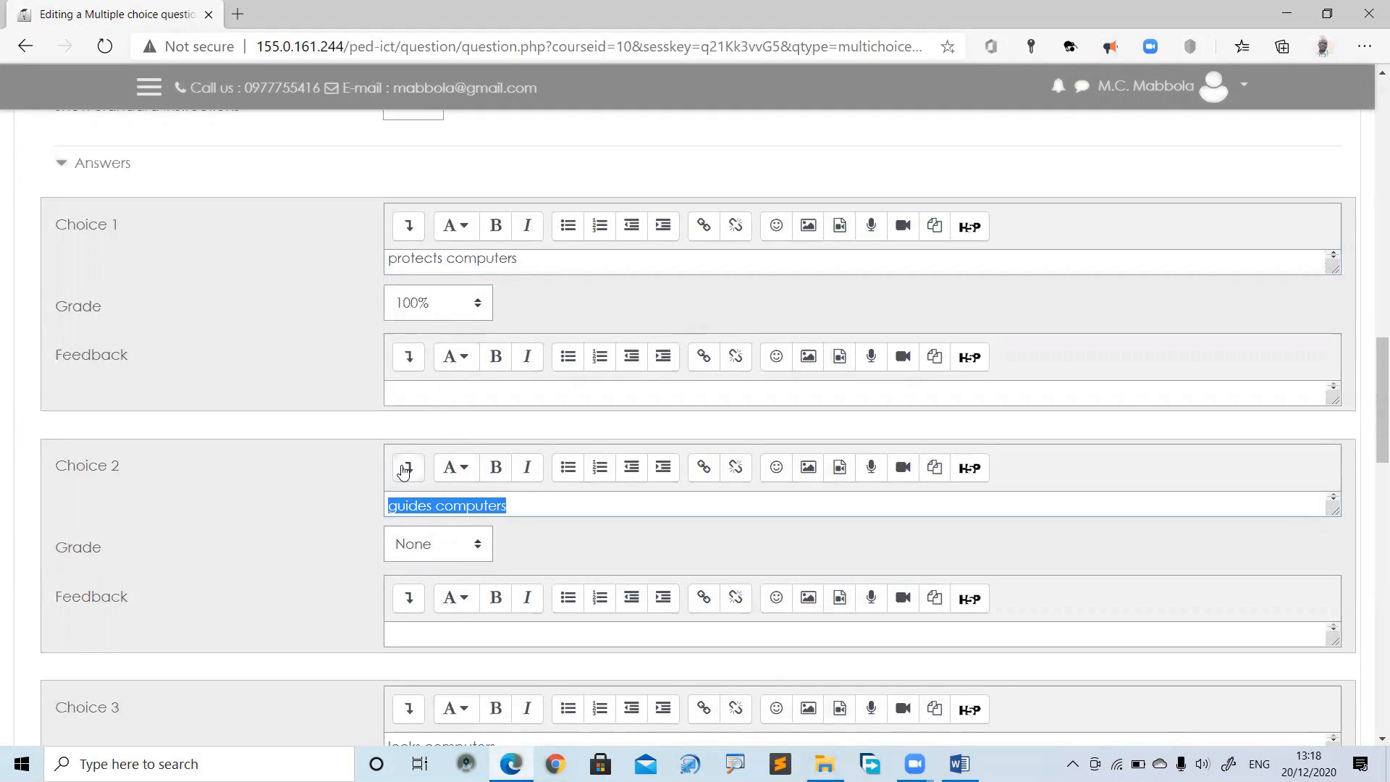
left_click(390, 638)
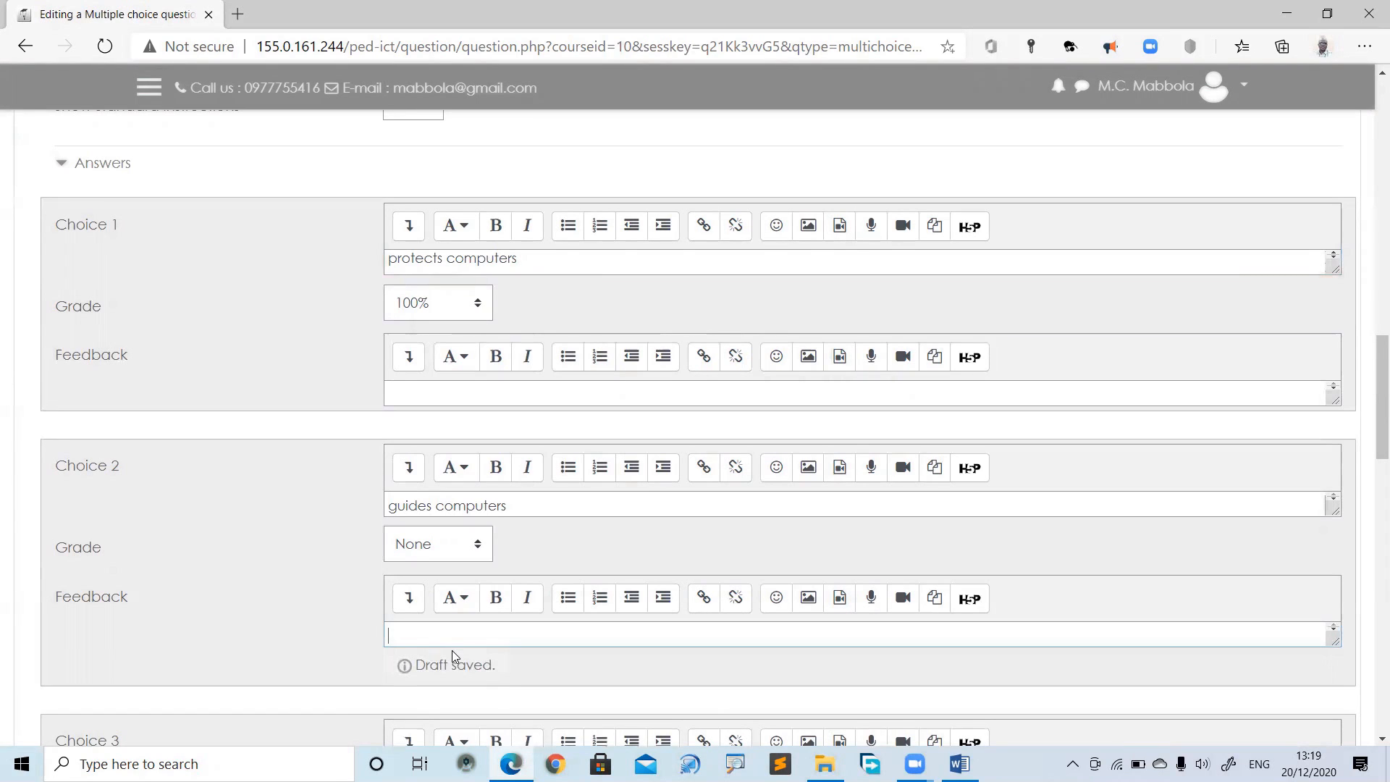
left_click_drag(550, 504, 389, 488)
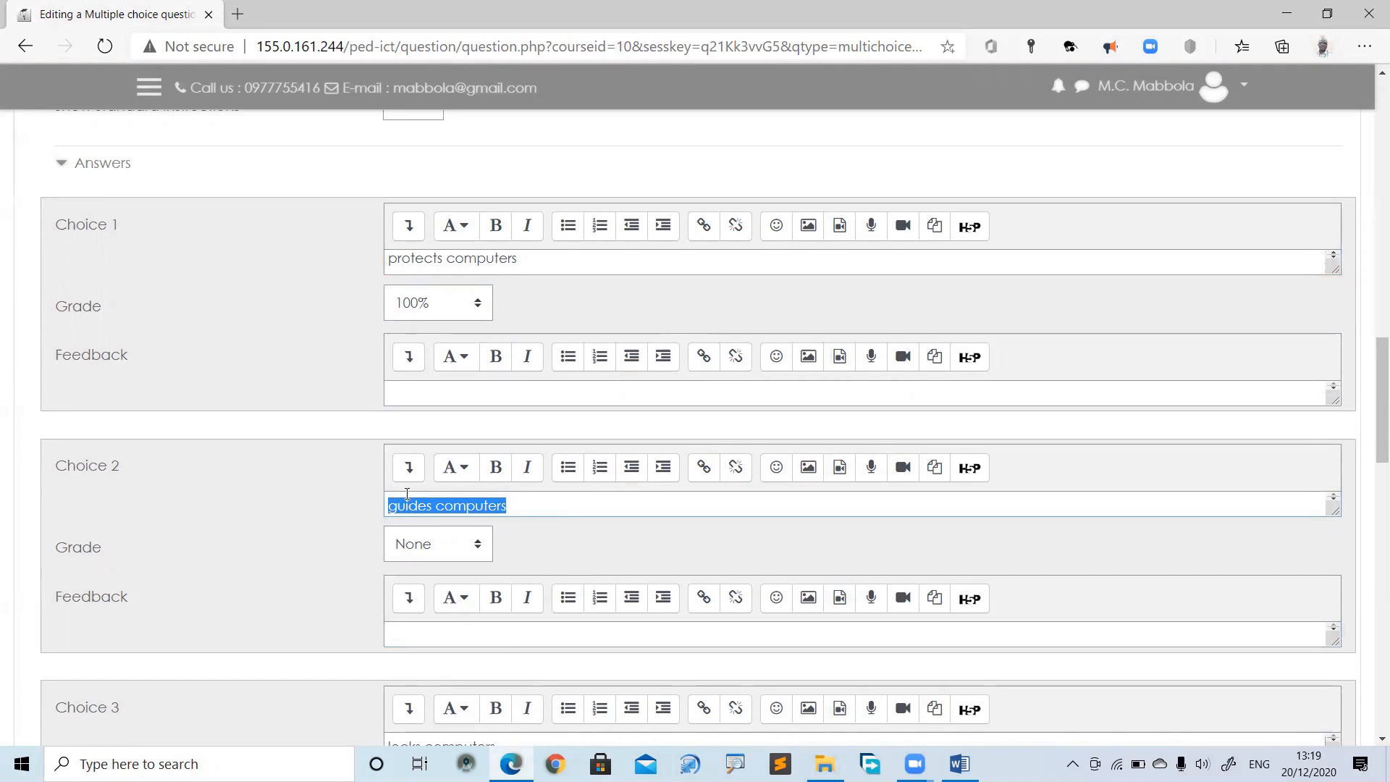
Check the remaining settings of the multiple choice question and save it to the quiz
left_click(547, 505)
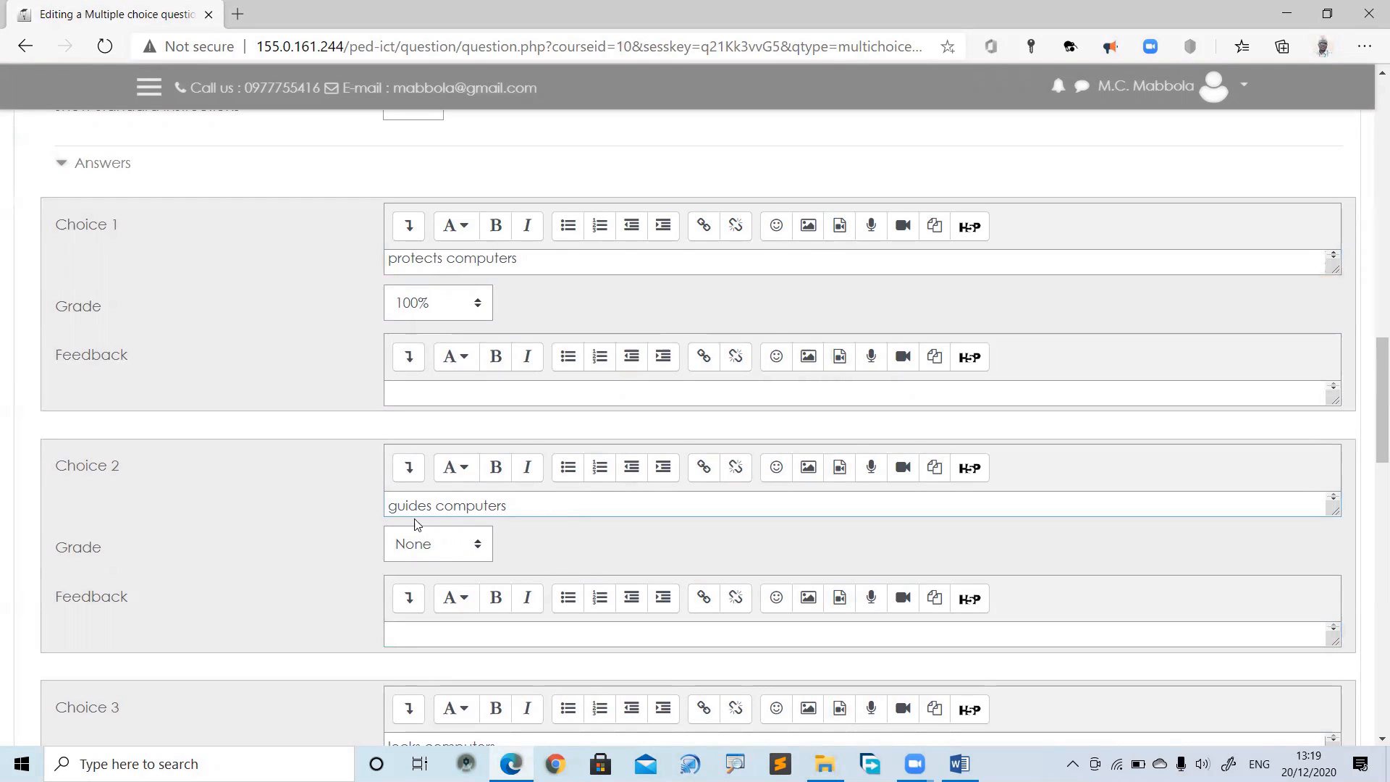
left_click(409, 636)
left_click_drag(1370, 384, 1370, 603)
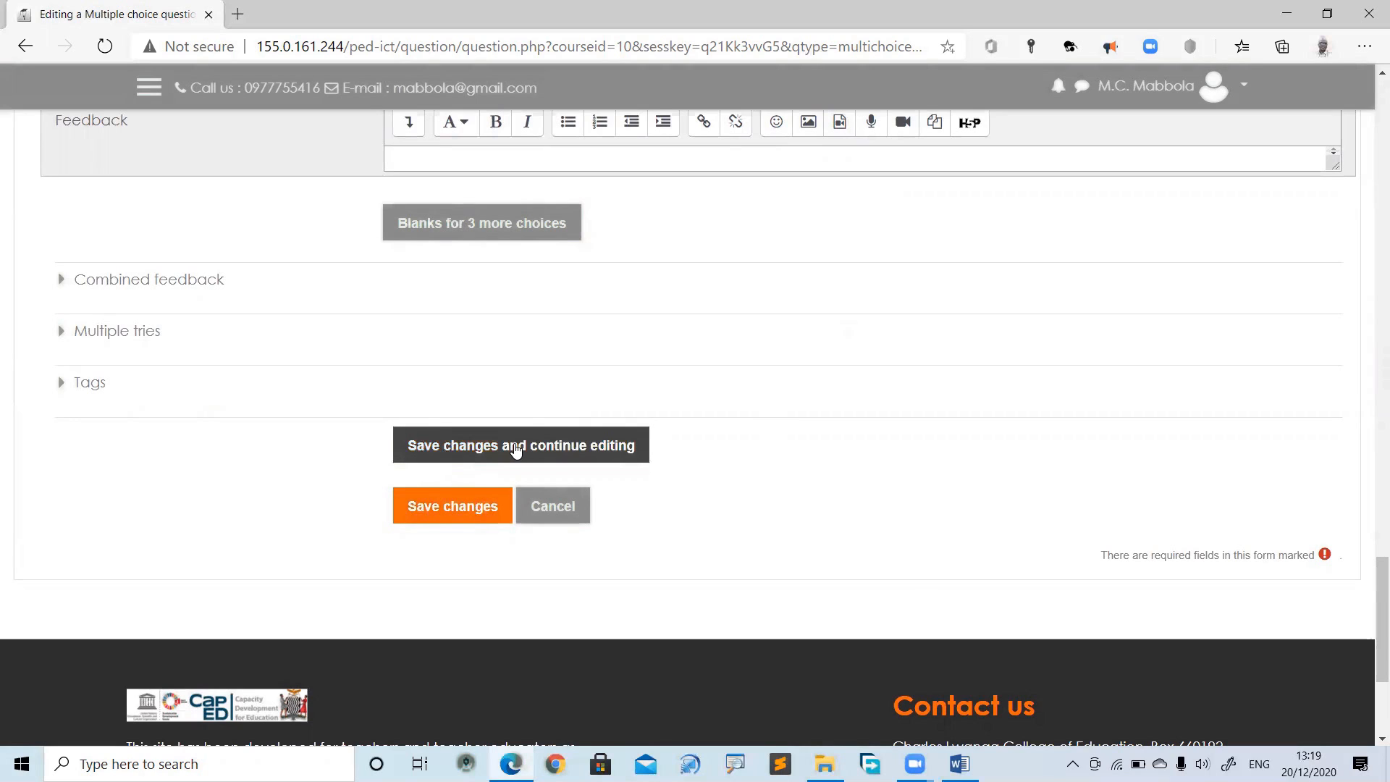
left_click_drag(1378, 571, 1368, 425)
scroll(1369, 429, "down", 15)
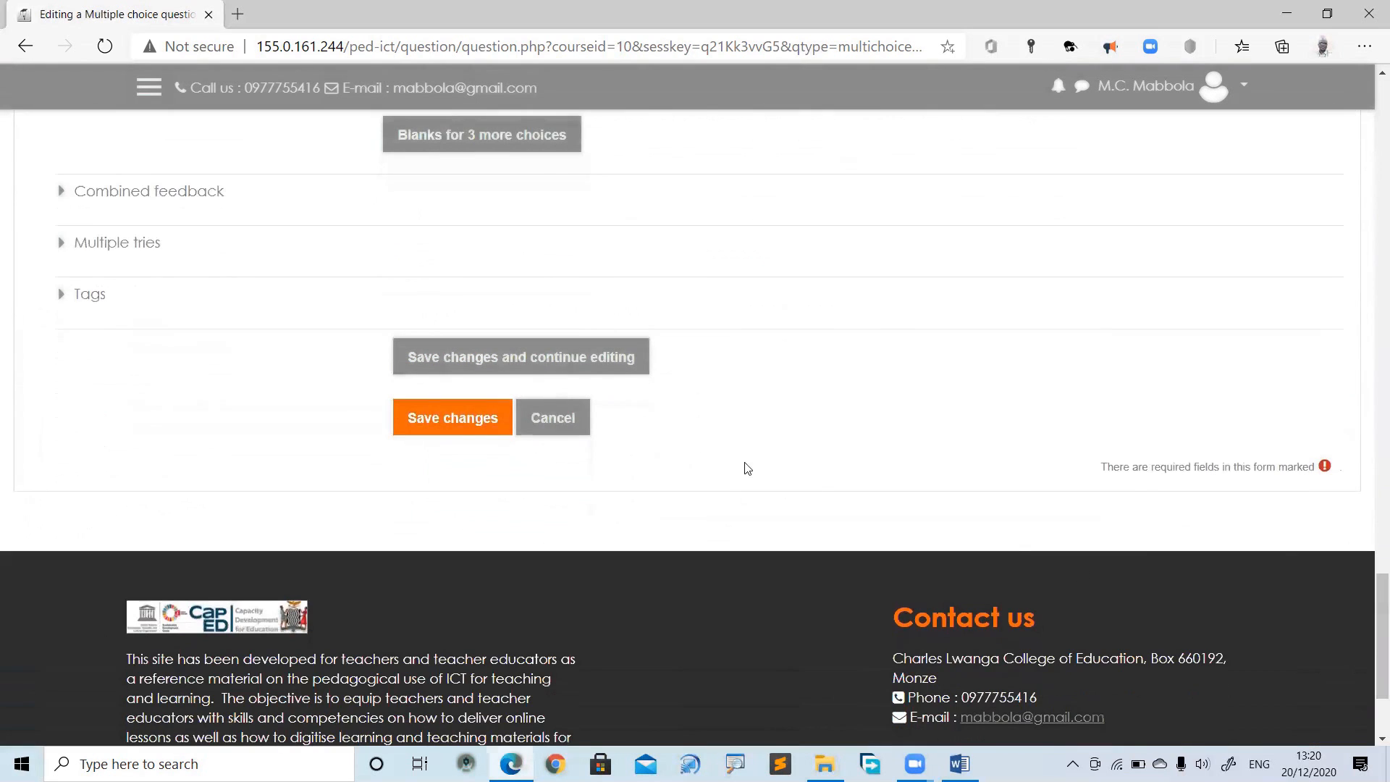
left_click(458, 429)
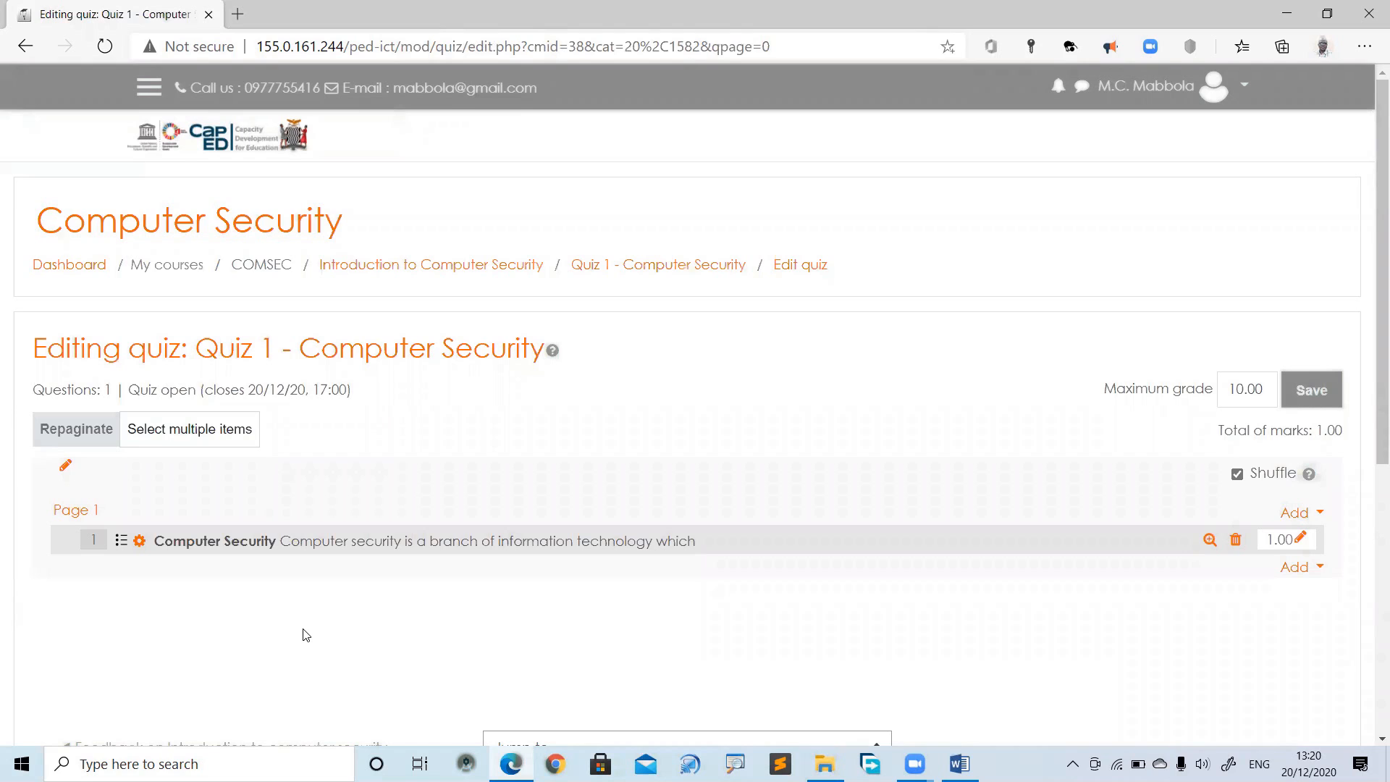
Reopen the saved multiple choice question's settings for a check and leave them without saving
left_click(140, 545)
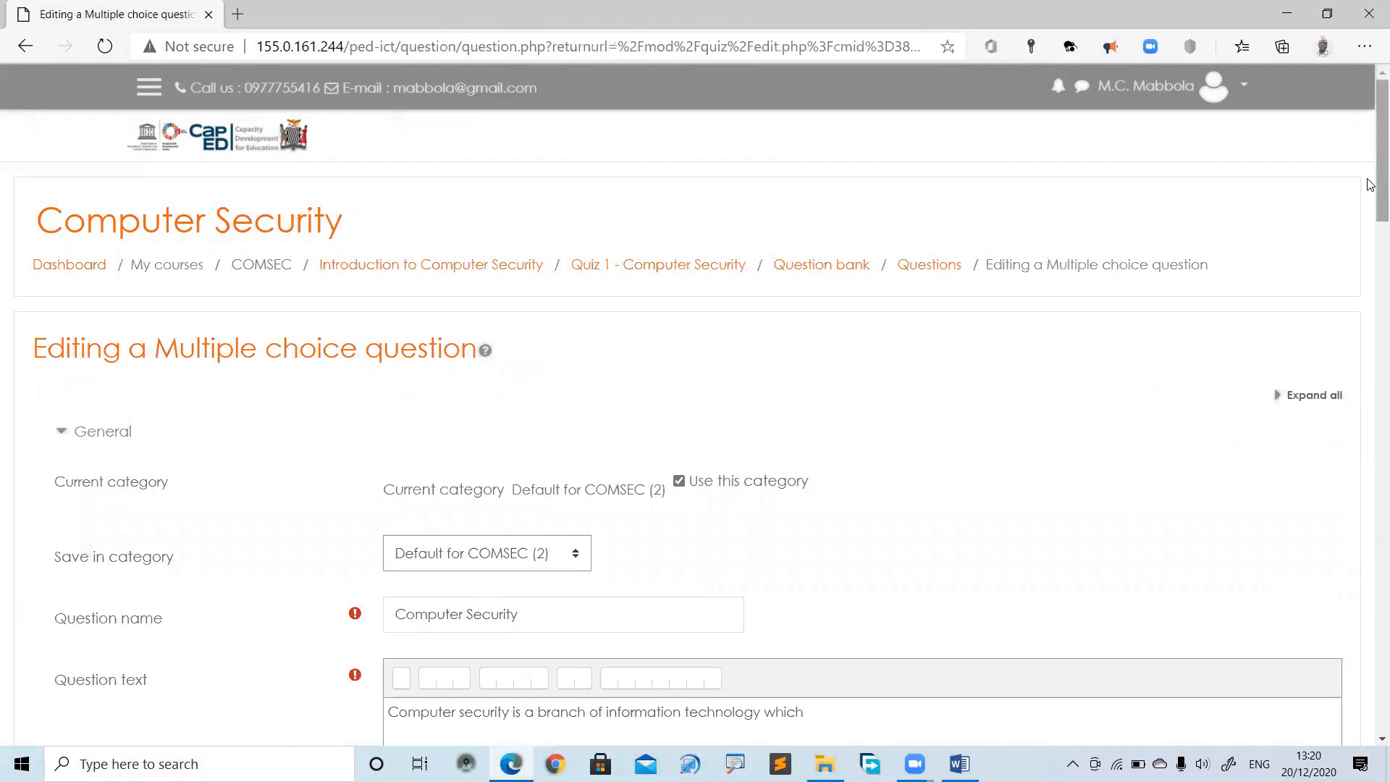
left_click_drag(1371, 224, 1370, 694)
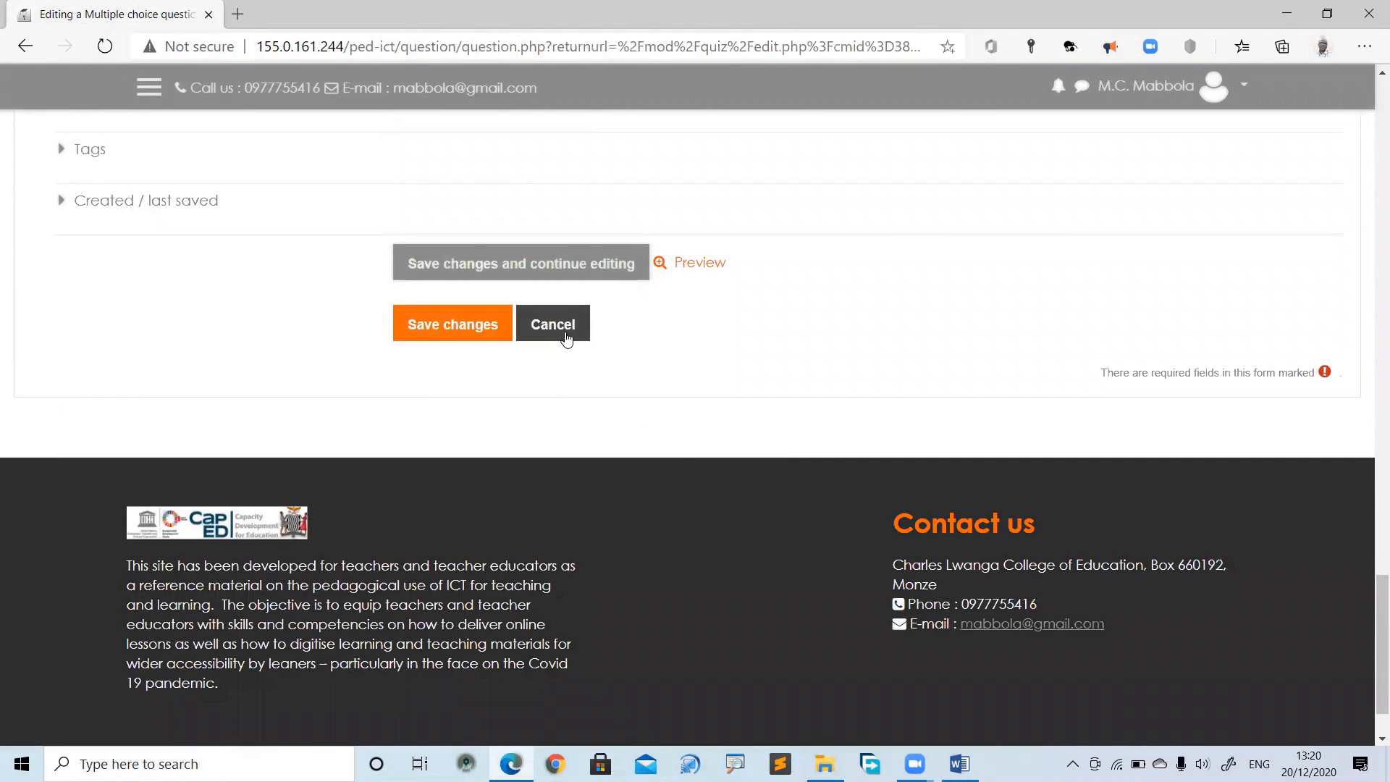
left_click(566, 339)
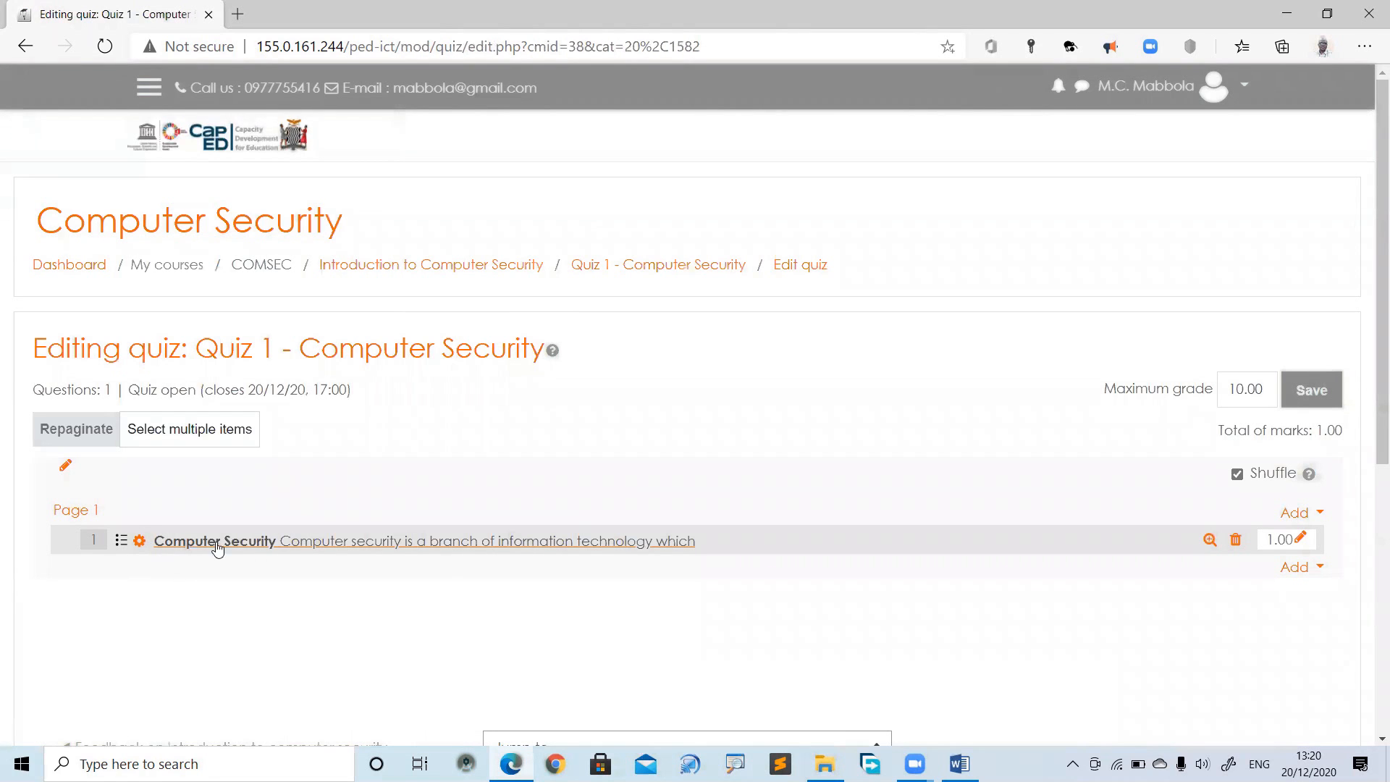
Preview the multiple choice question, fill in the correct response, and close the preview
left_click(1209, 540)
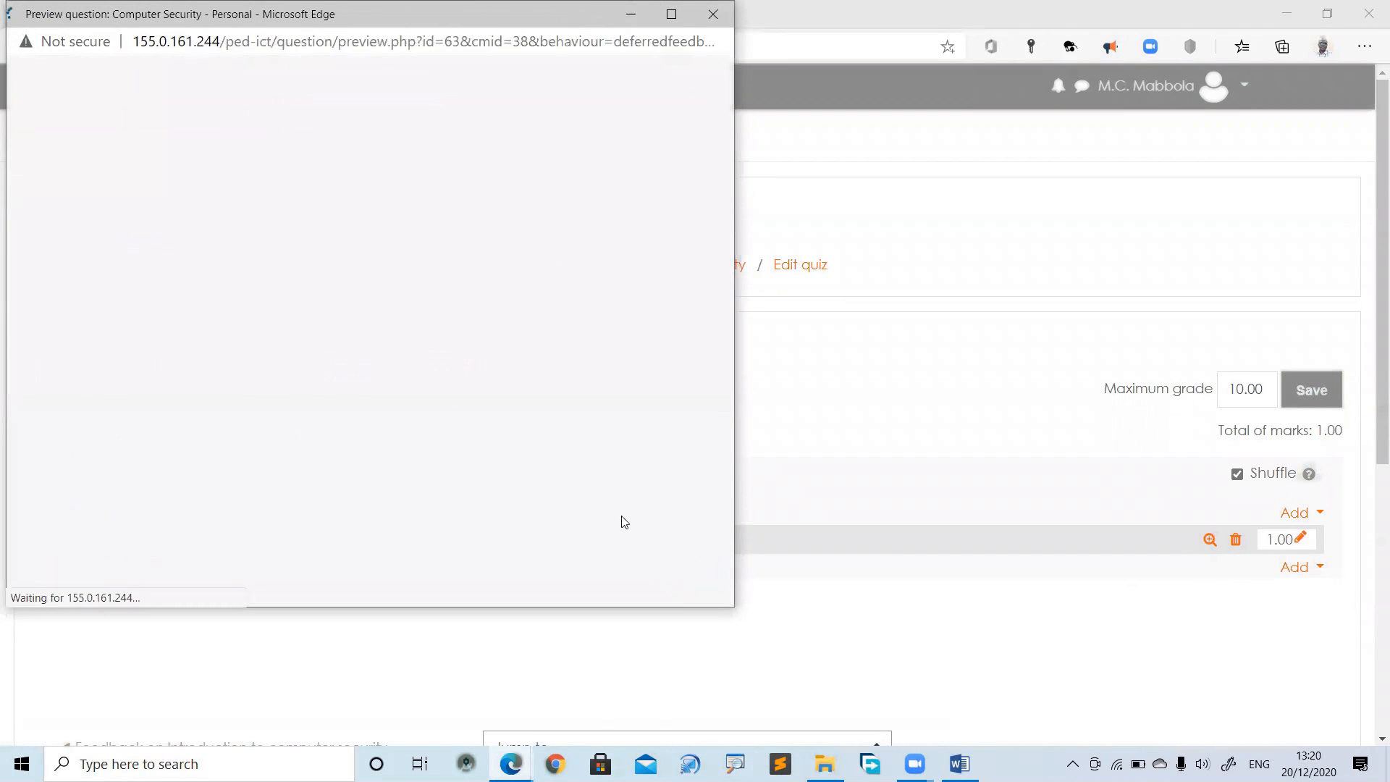
left_click_drag(254, 18, 274, 32)
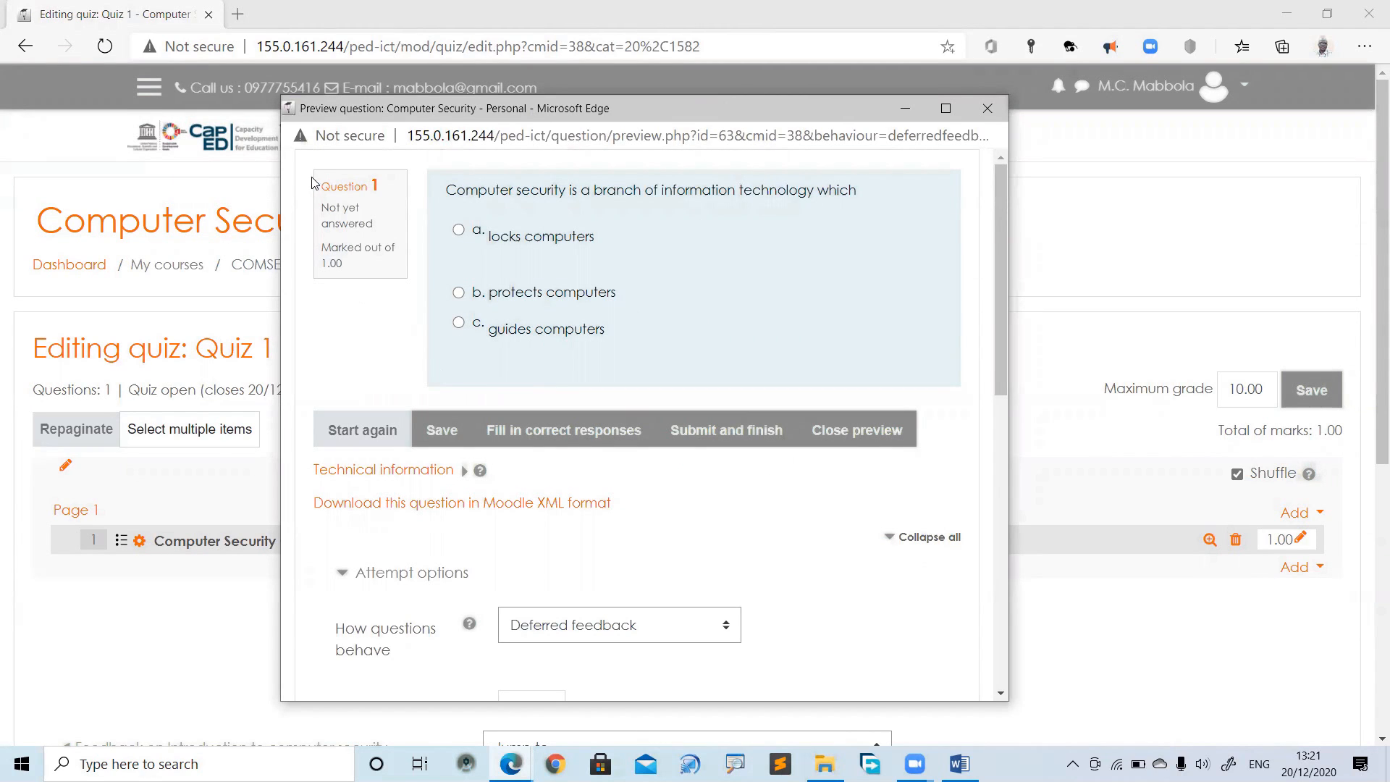
left_click_drag(320, 194, 388, 187)
left_click(388, 188)
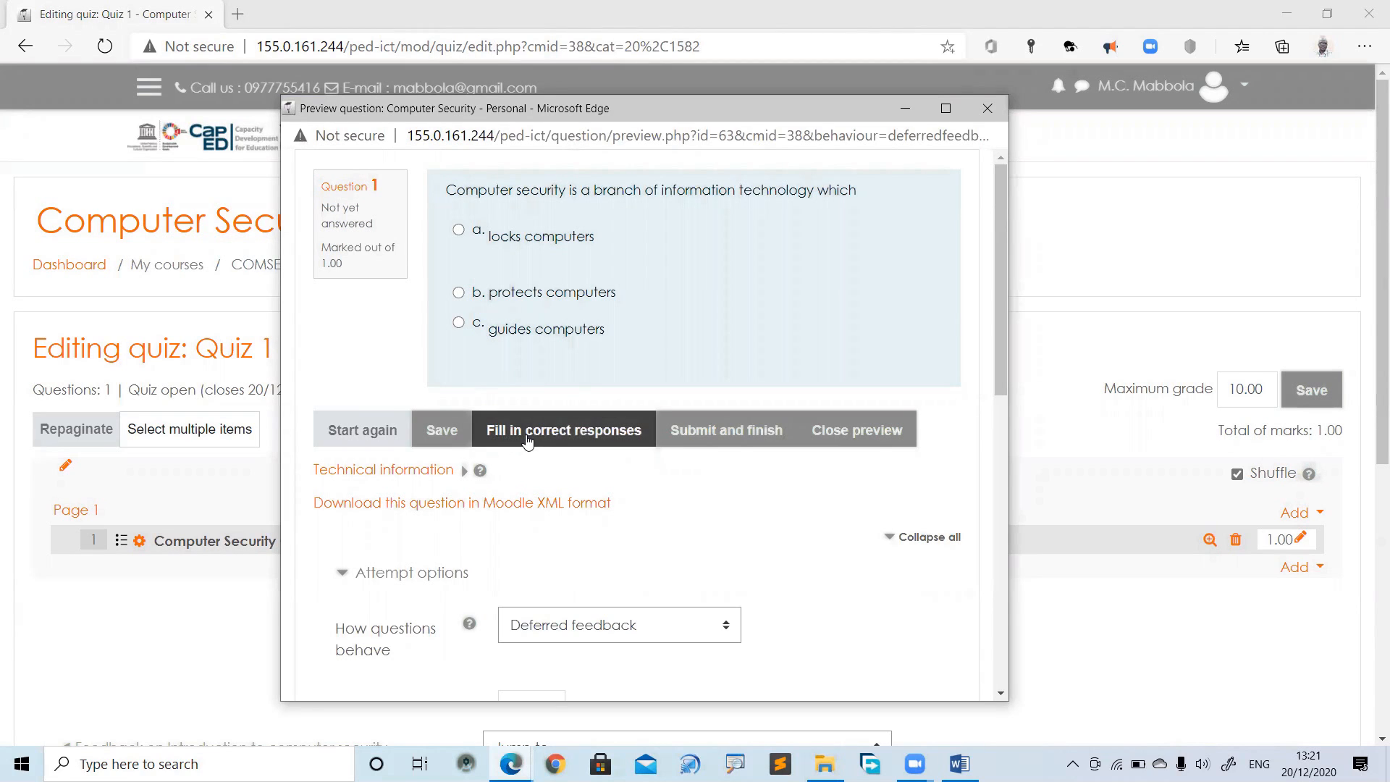
left_click(585, 443)
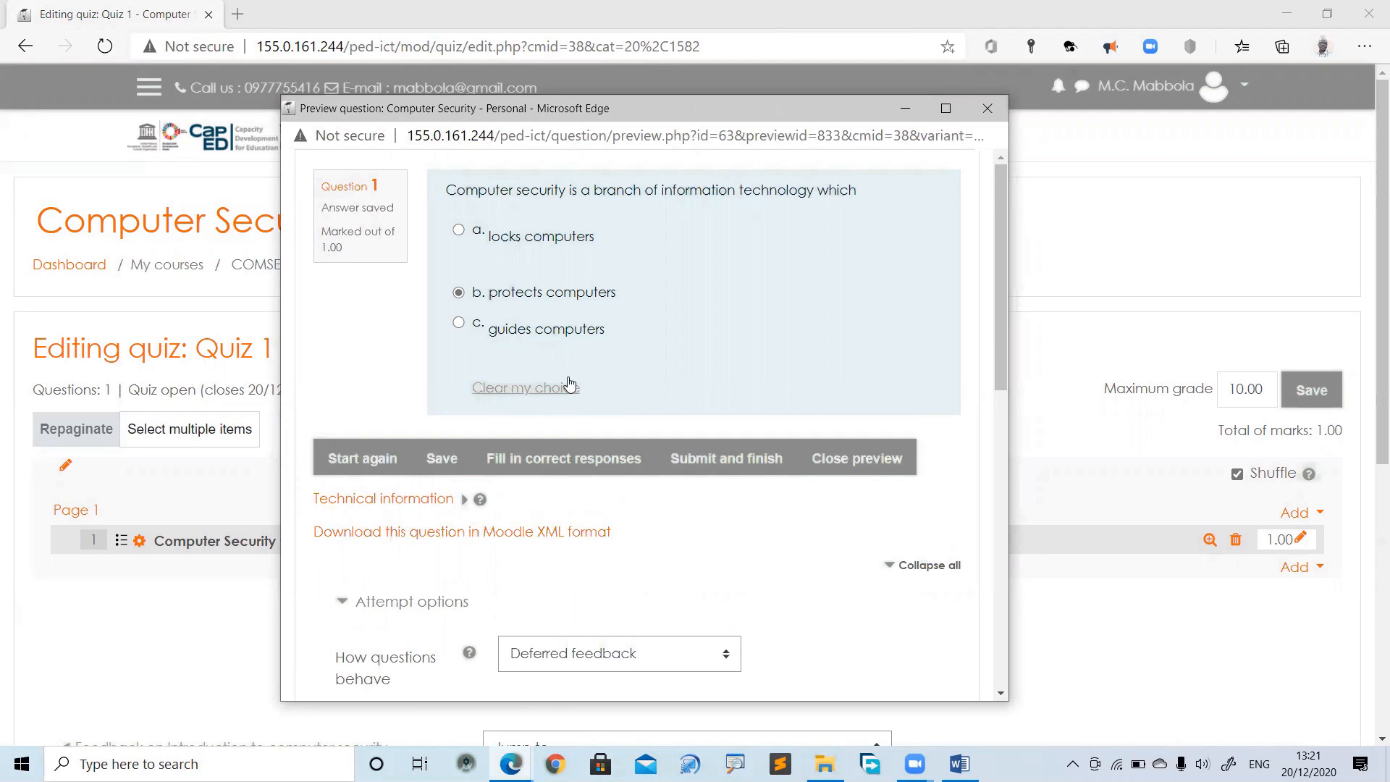
left_click(989, 110)
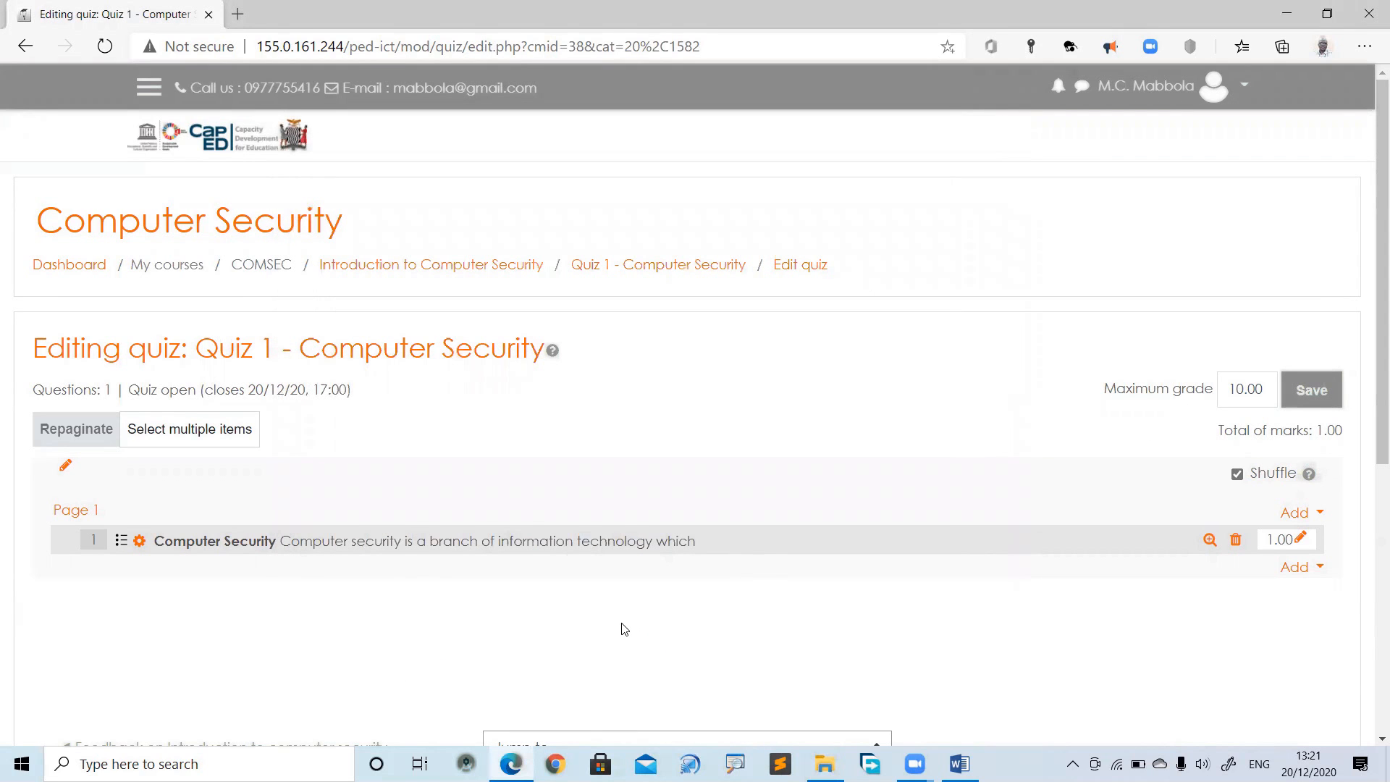
Add a new True/False question to the quiz after the multiple choice question
left_click(1307, 568)
left_click(1207, 595)
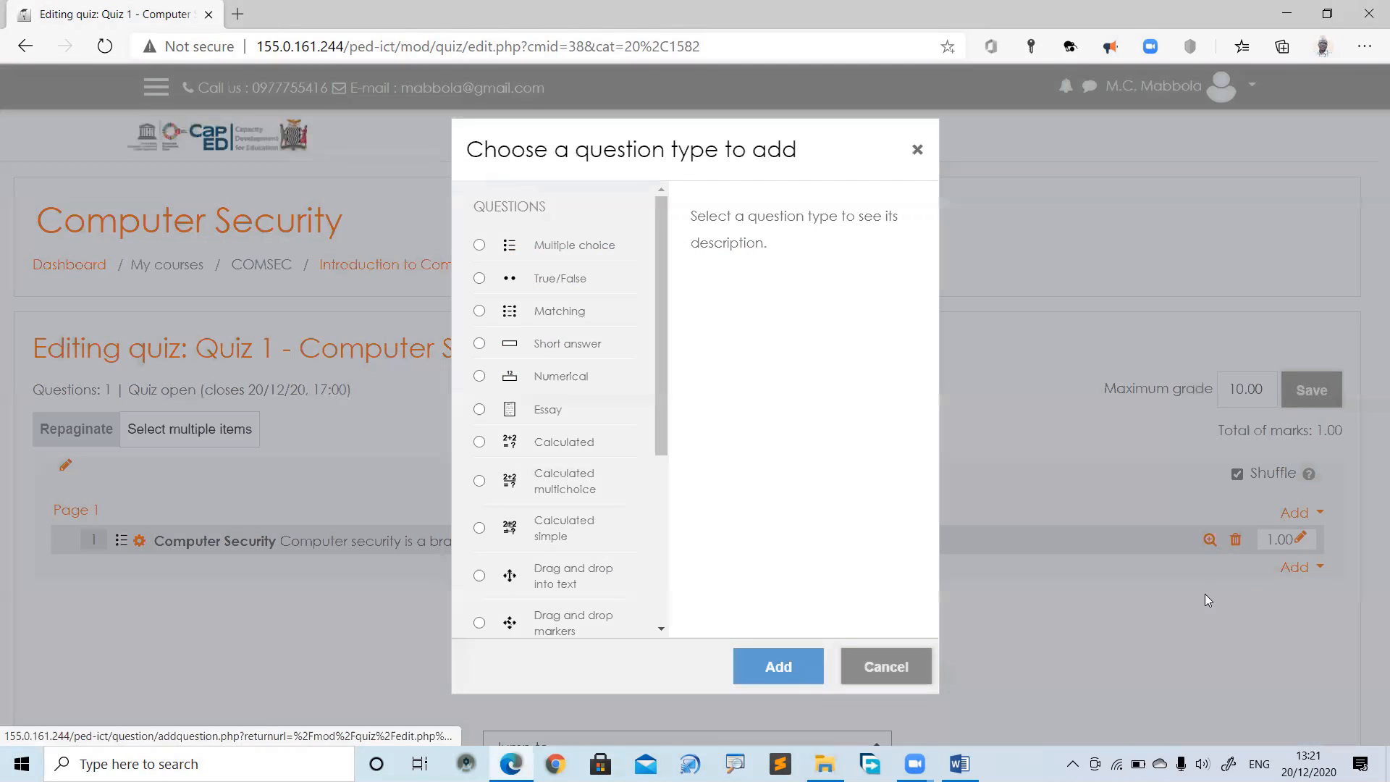
left_click(517, 315)
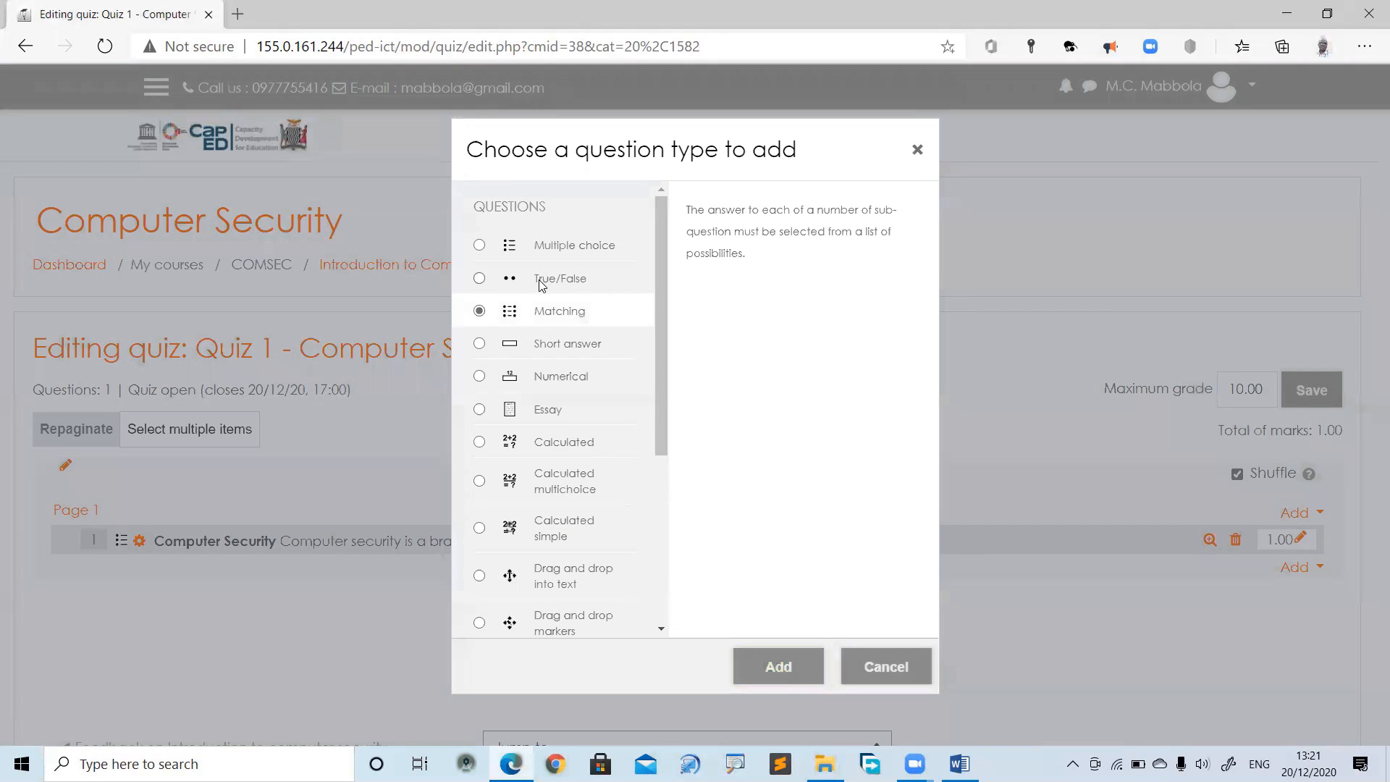
left_click(544, 283)
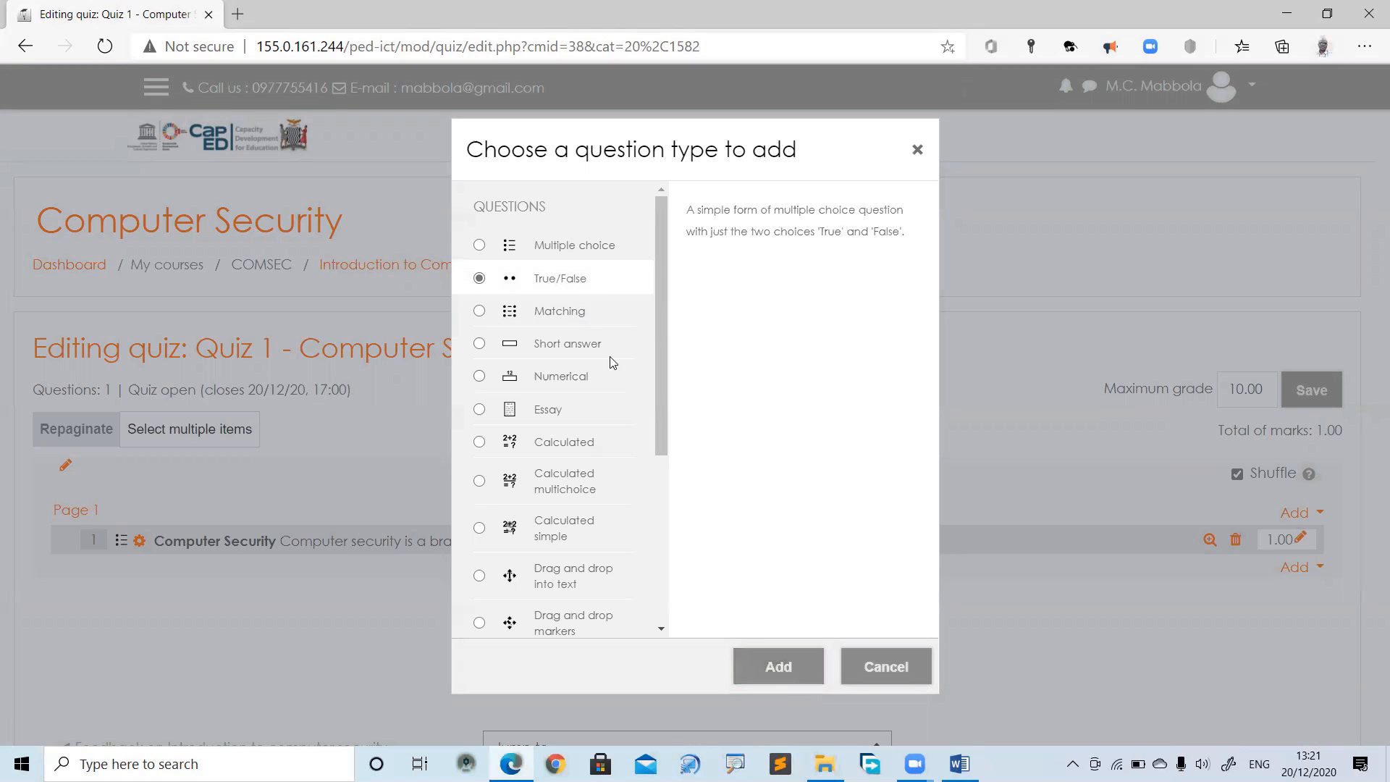
double_click(560, 283)
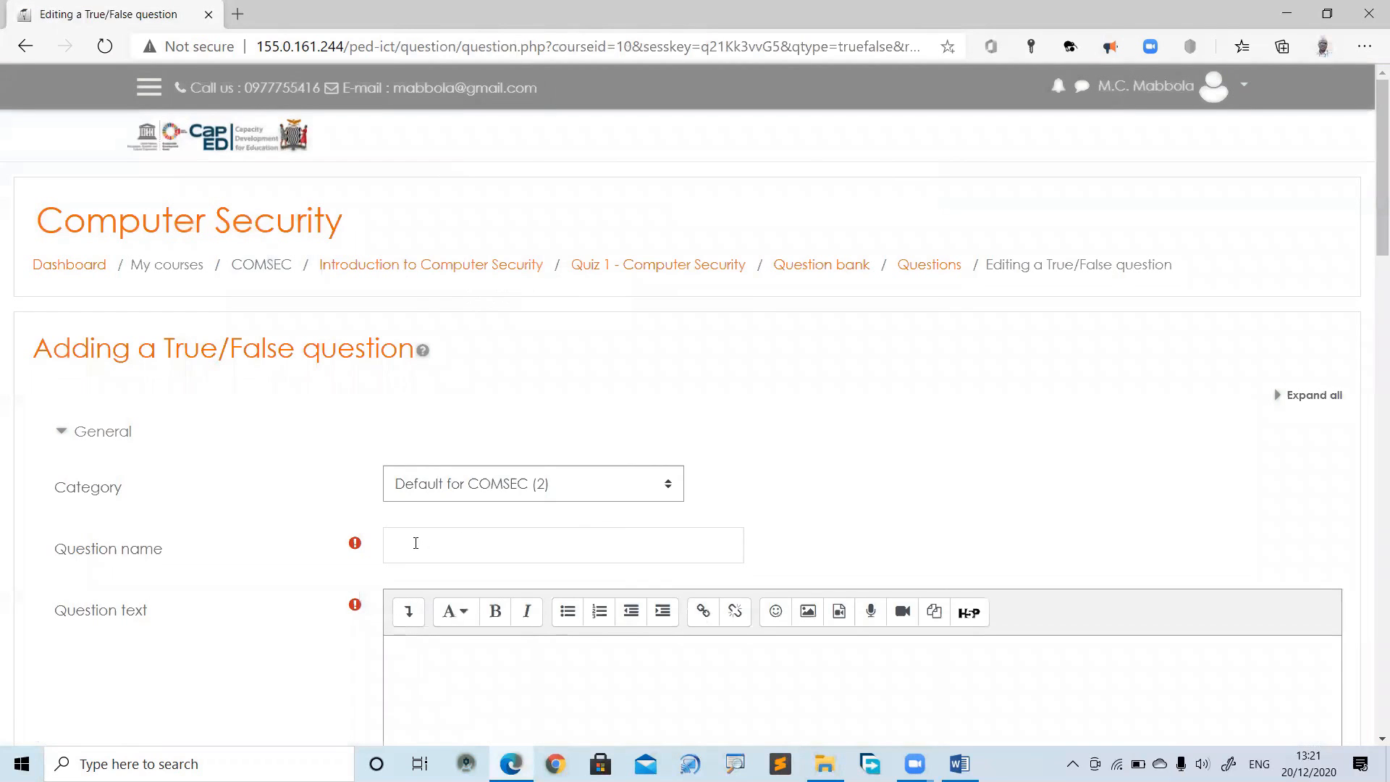
Copy the course title "Computer Security" into the True/False question's name
left_click(416, 543)
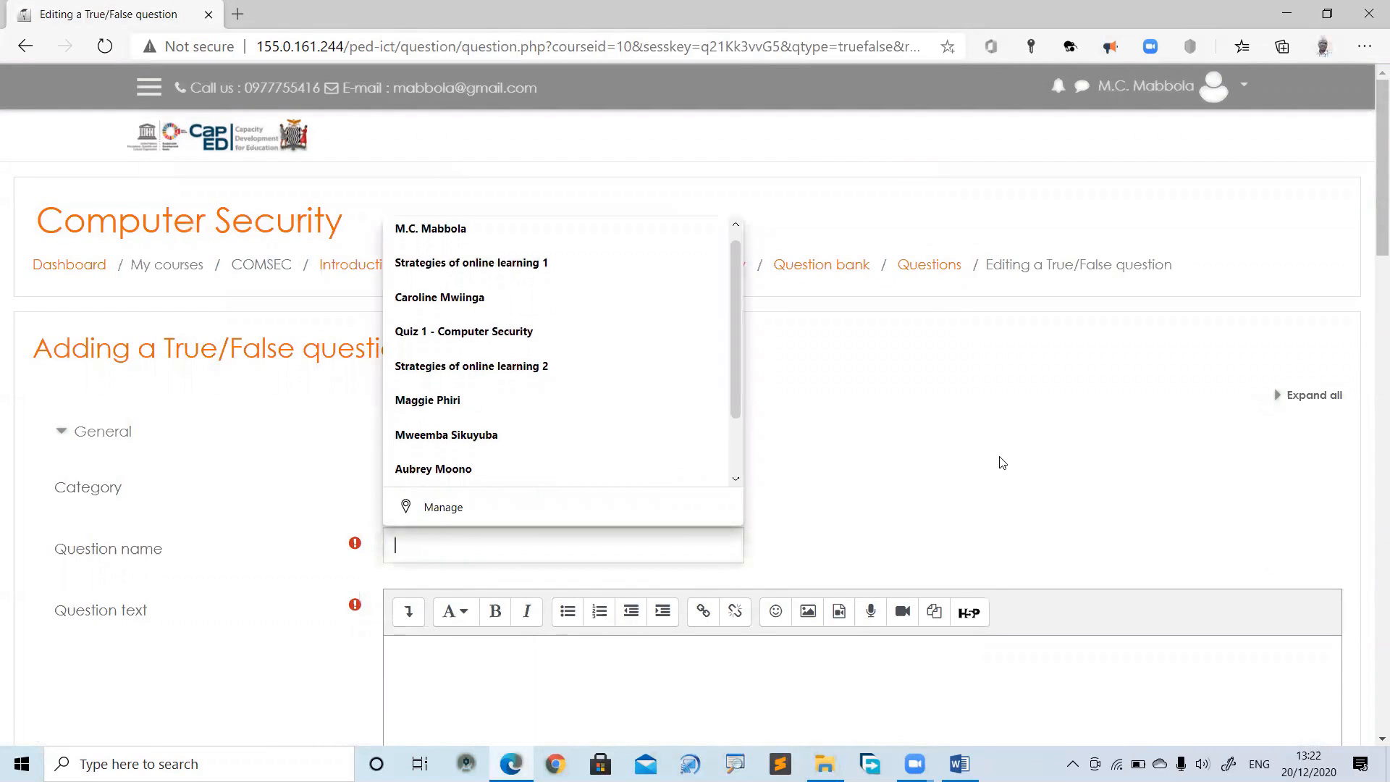
left_click(826, 506)
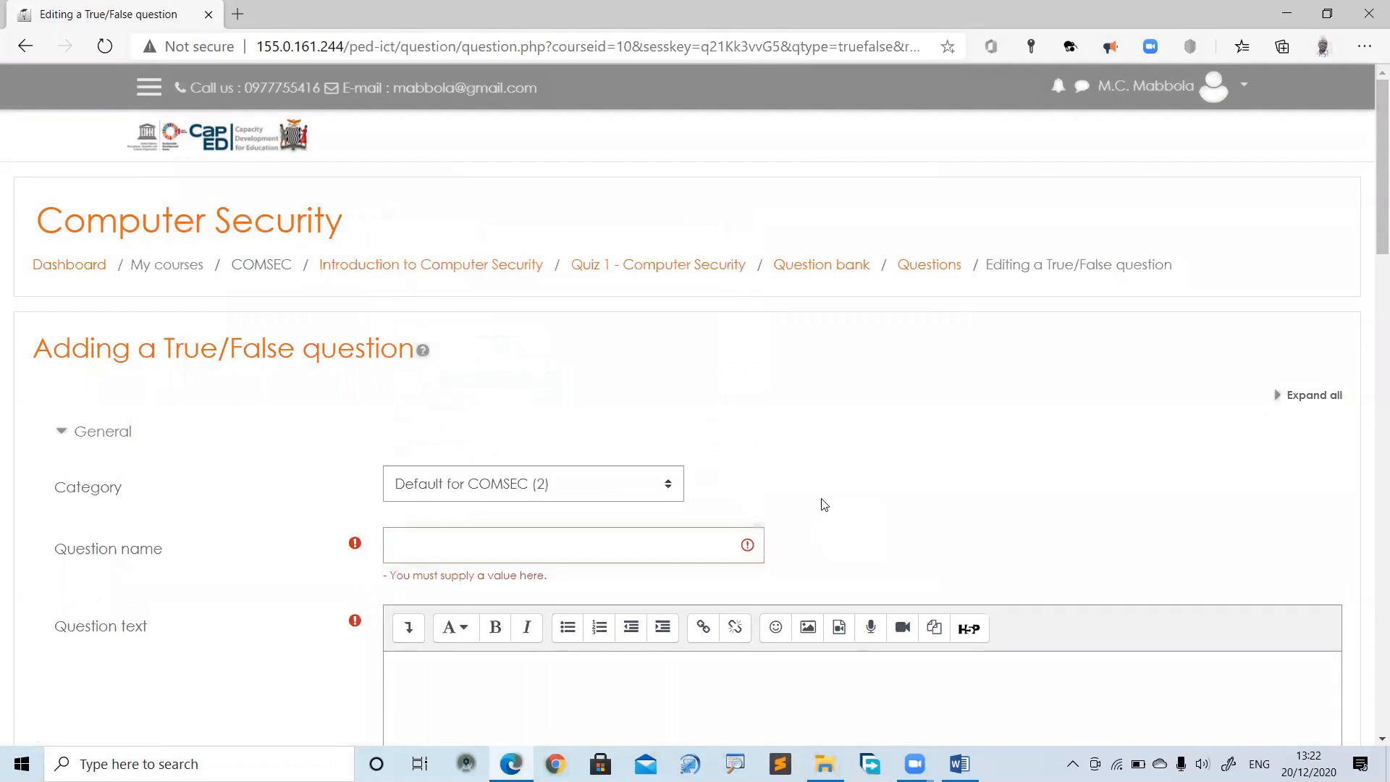
left_click(447, 550)
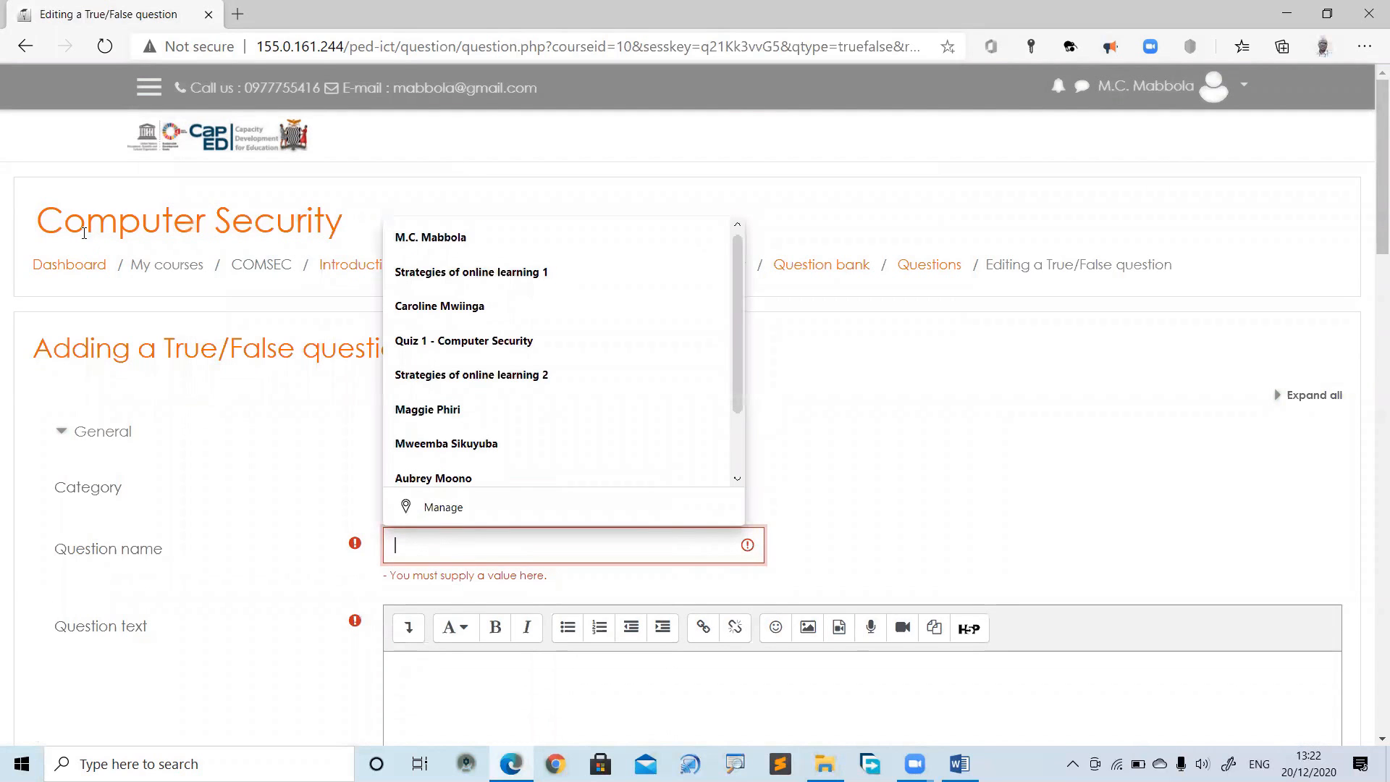
left_click(83, 222)
left_click_drag(41, 217, 342, 229)
key("ctrl+c")
left_click(344, 220)
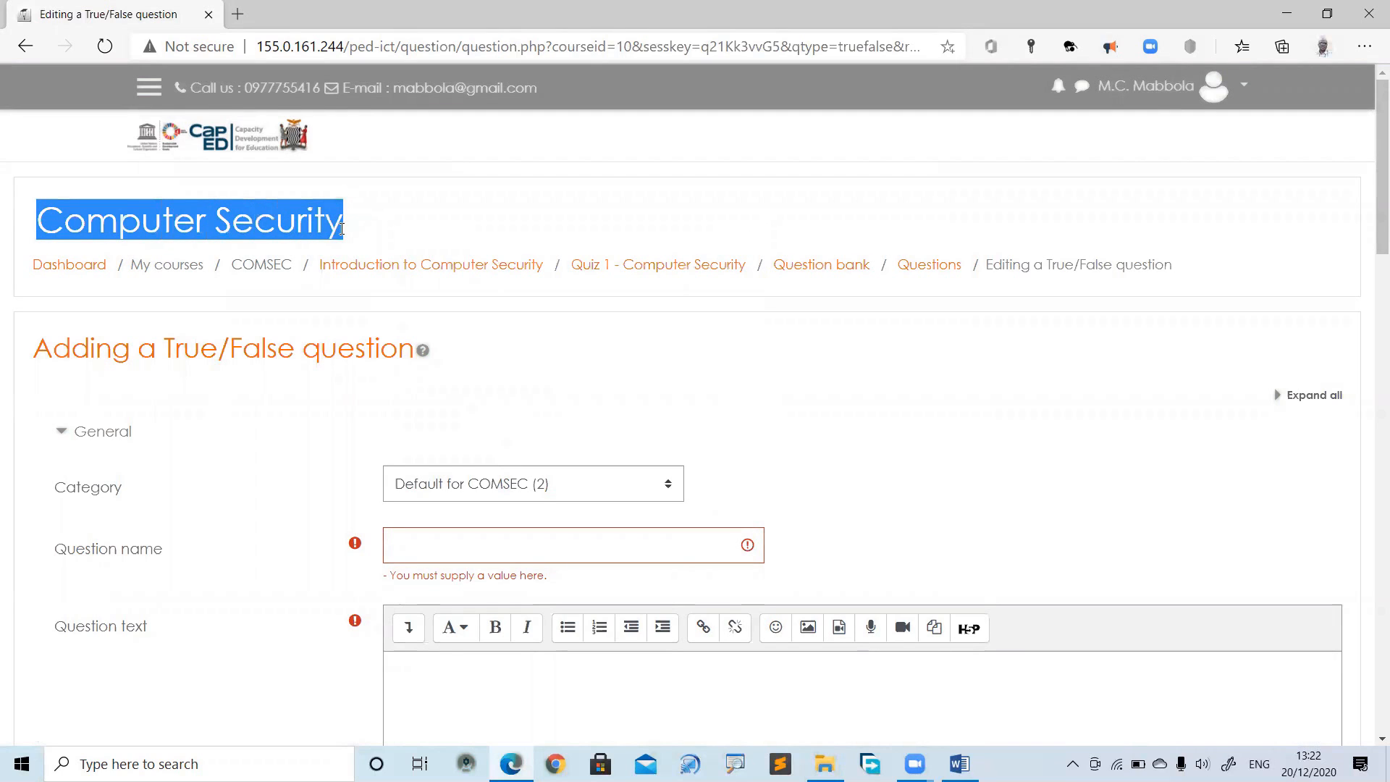
left_click(418, 546)
key("ctrl+v")
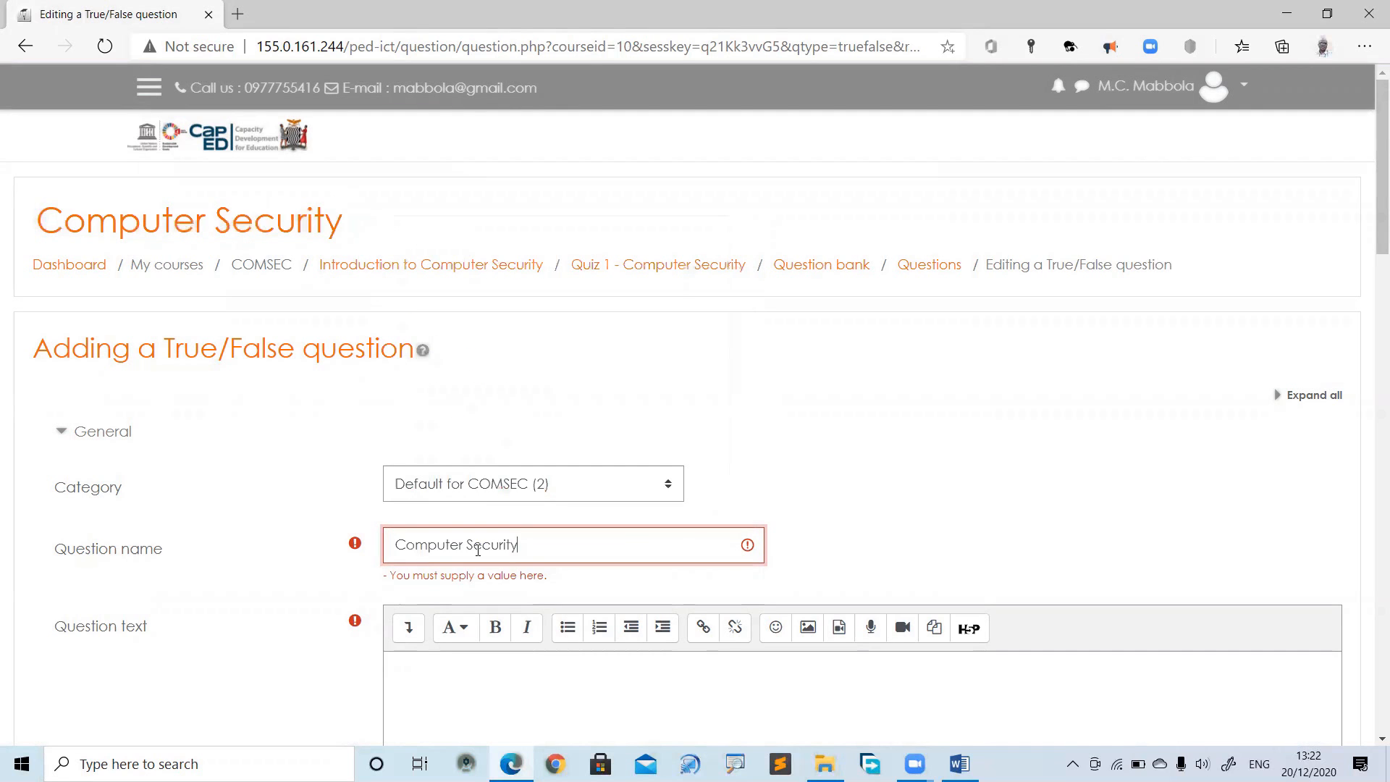
left_click(829, 543)
Copy the True/False statement "Adware is an advertising computer program put on someone's computer without their permission" from the Word document into the question text
left_click_drag(1370, 233, 1371, 323)
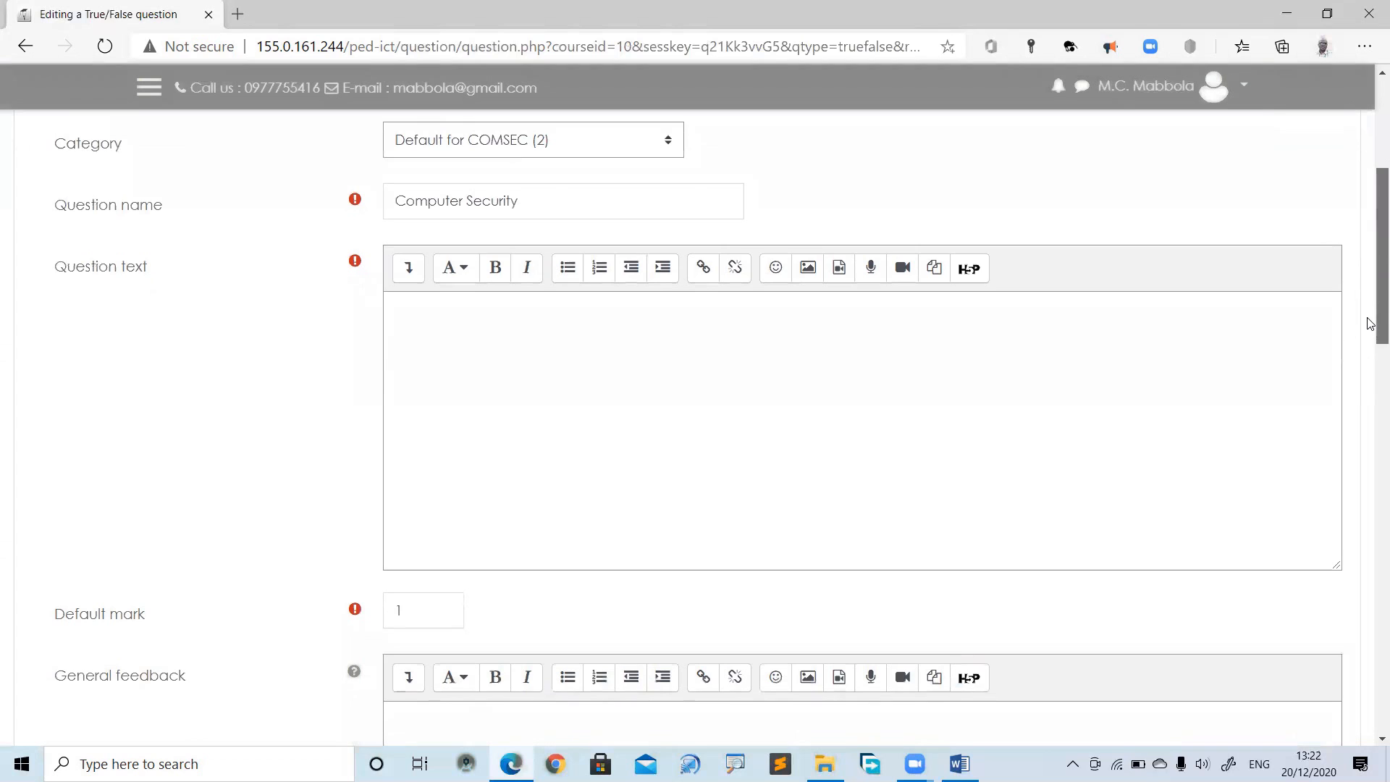
left_click_drag(151, 267, 52, 276)
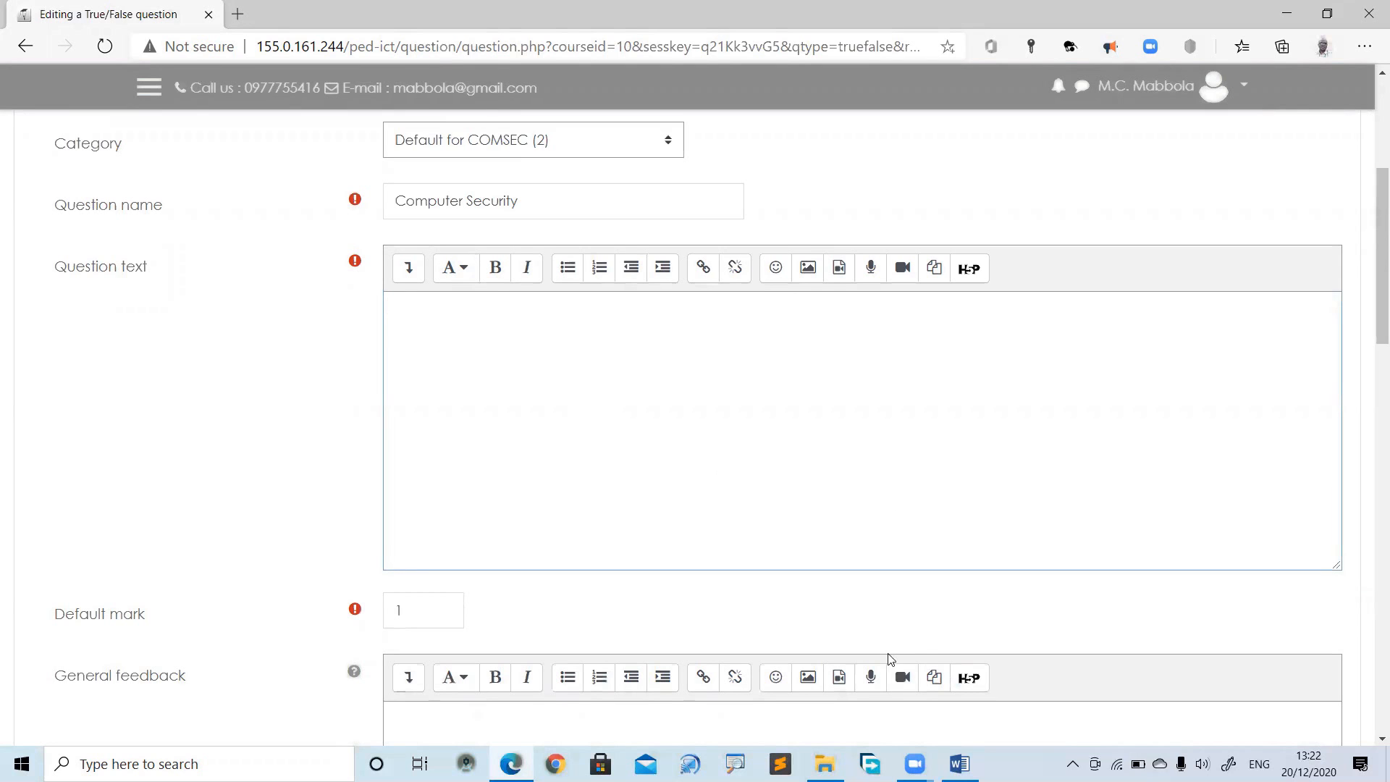
mouse_move(960, 764)
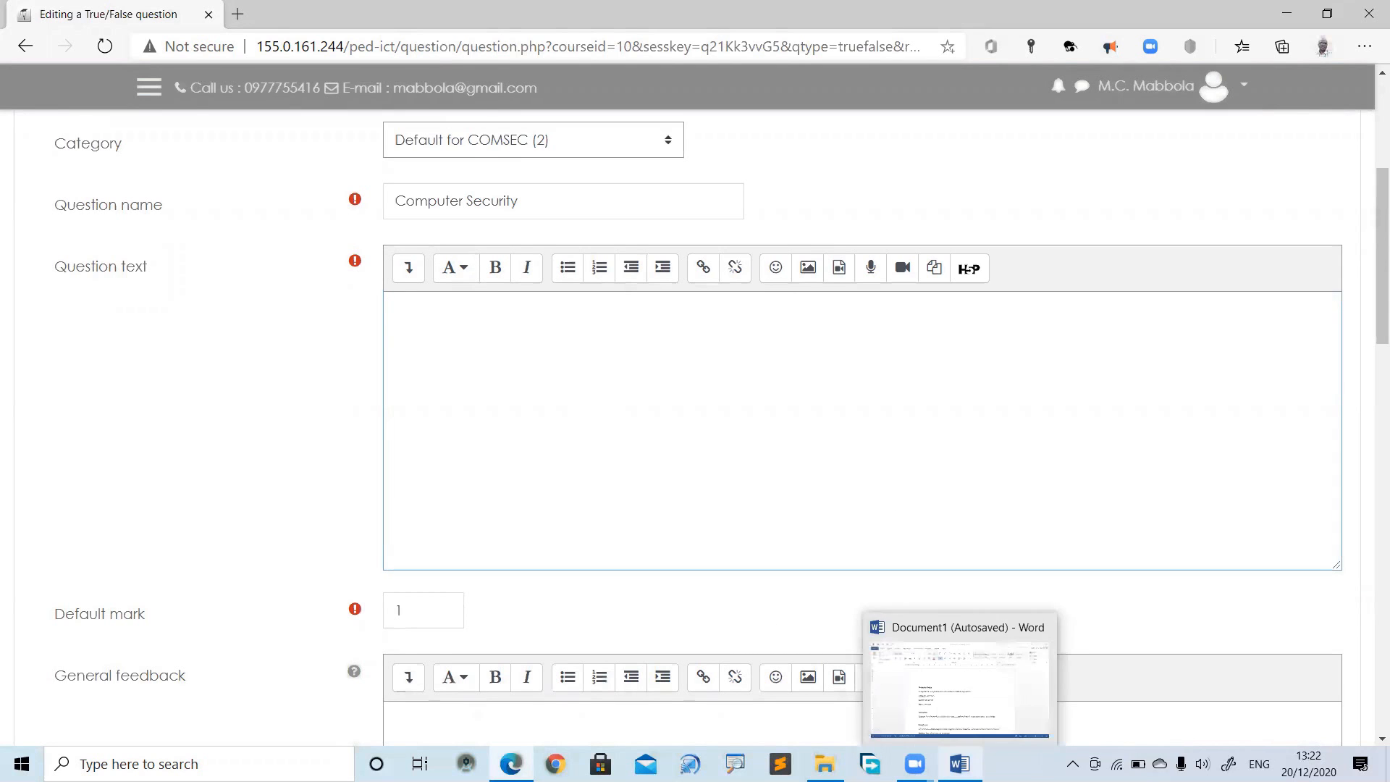
left_click(889, 686)
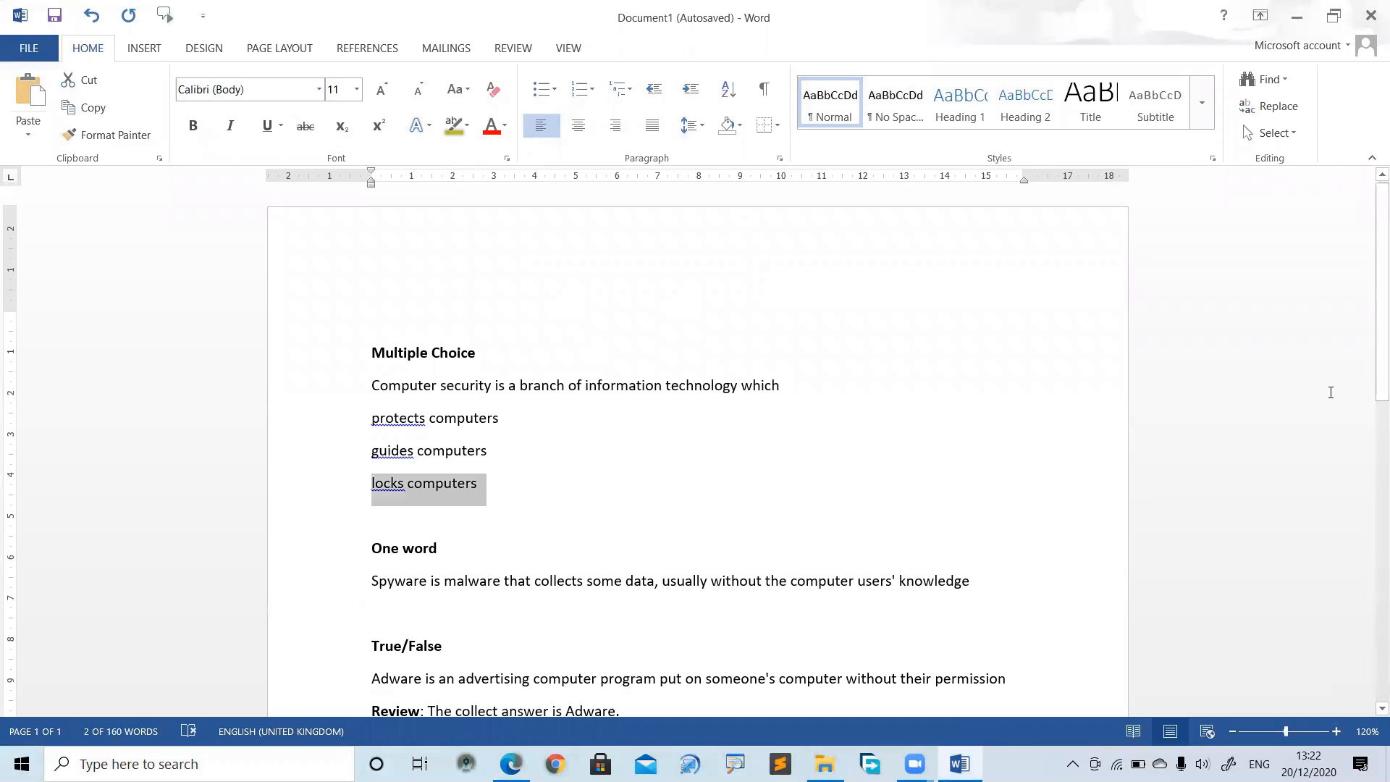
left_click_drag(1378, 380, 1377, 428)
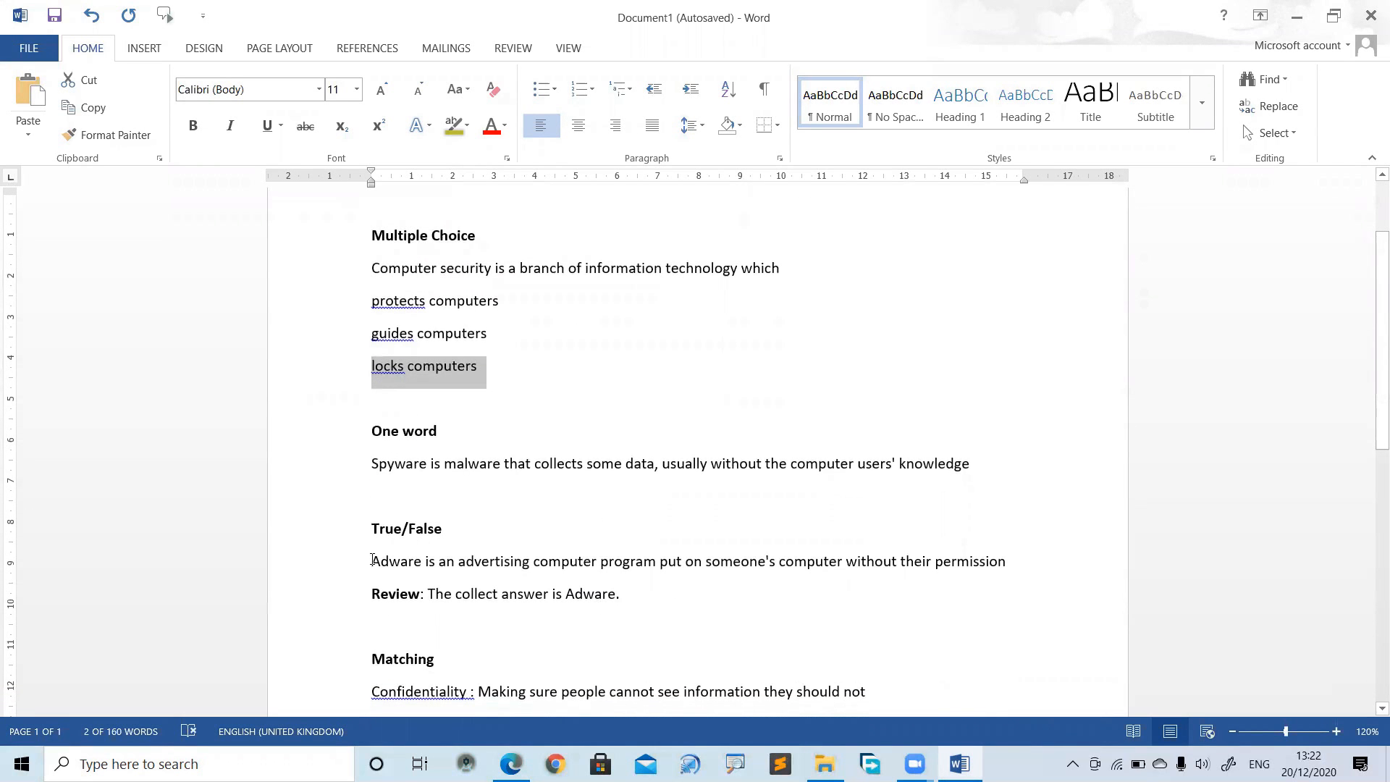
left_click_drag(373, 562, 1012, 562)
key("ctrl+c")
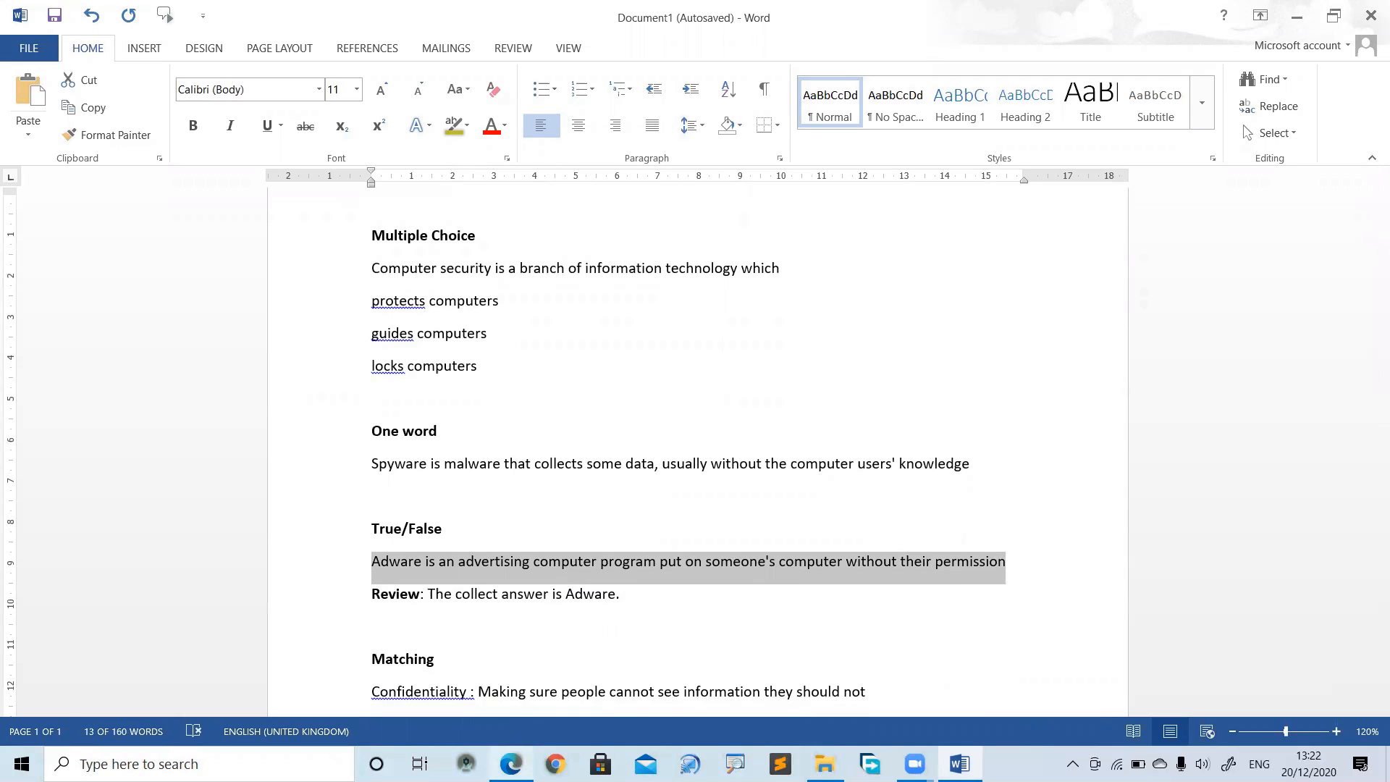
mouse_move(511, 761)
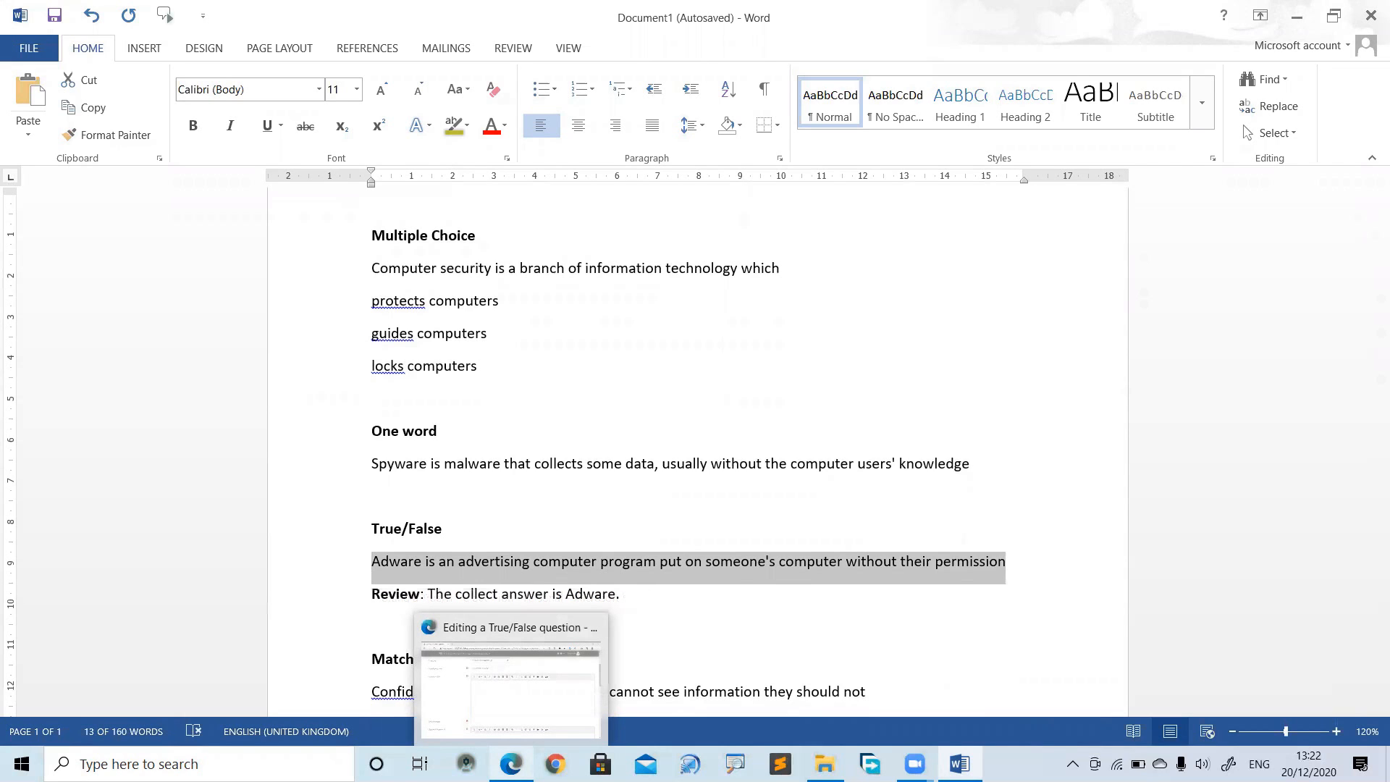
left_click(510, 684)
key("ctrl+v")
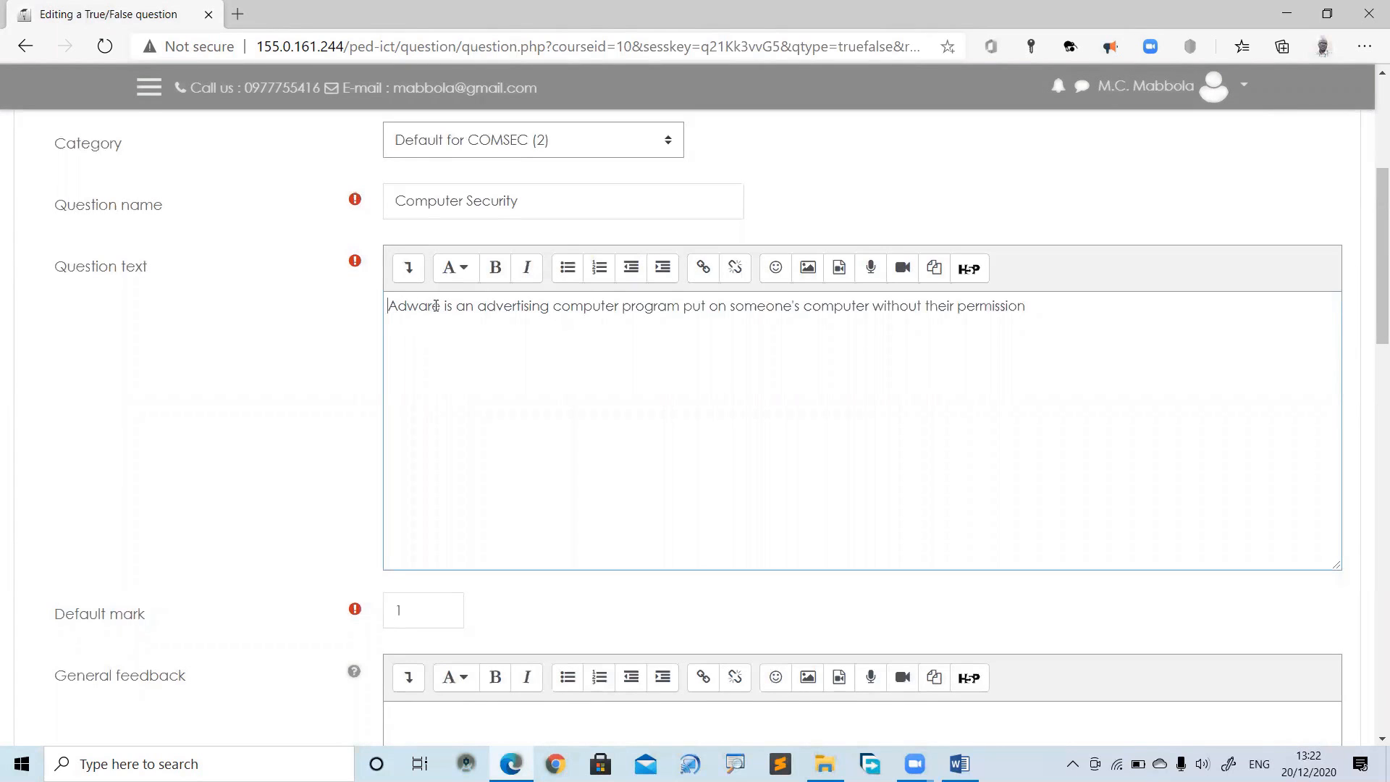
Replace the word "Adware" with "Spyware" at the start of the question text
left_click_drag(439, 307, 390, 309)
type("S")
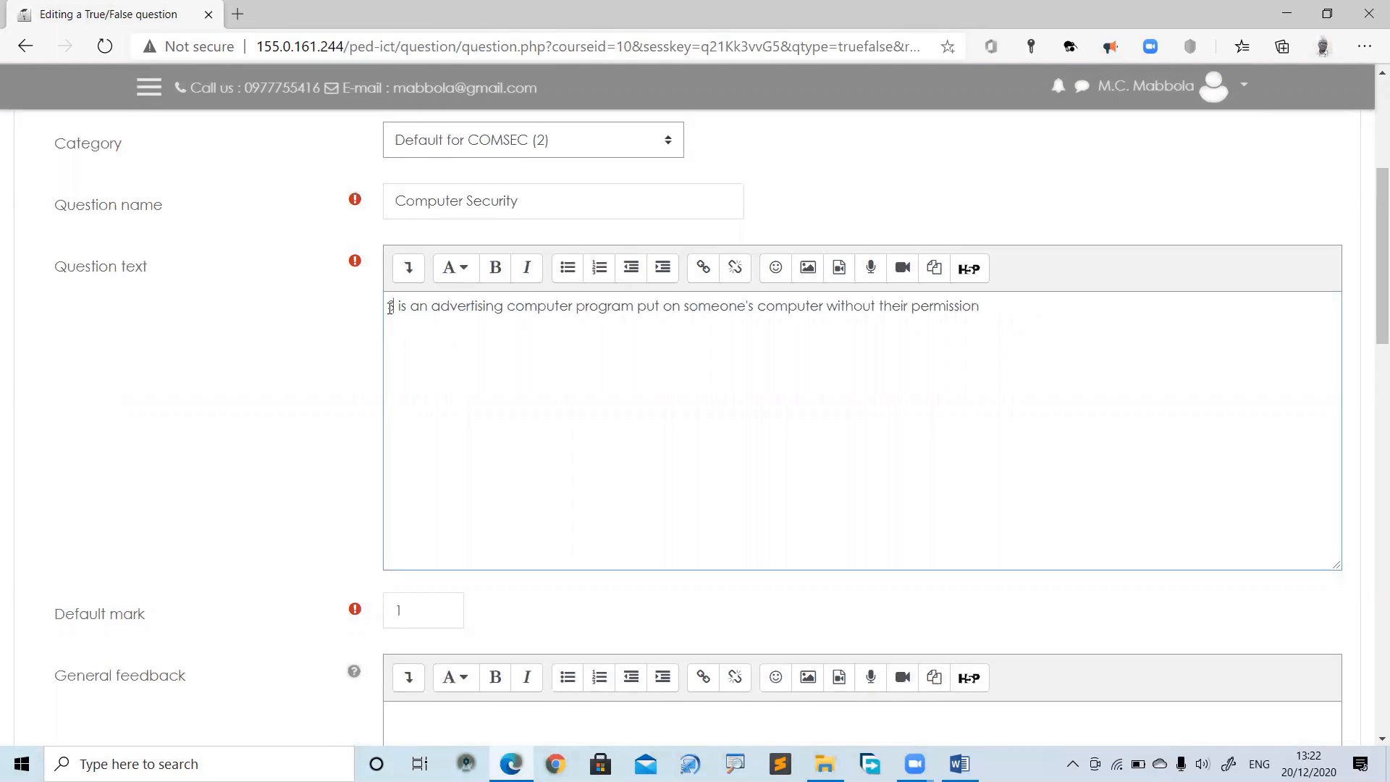
type("yware")
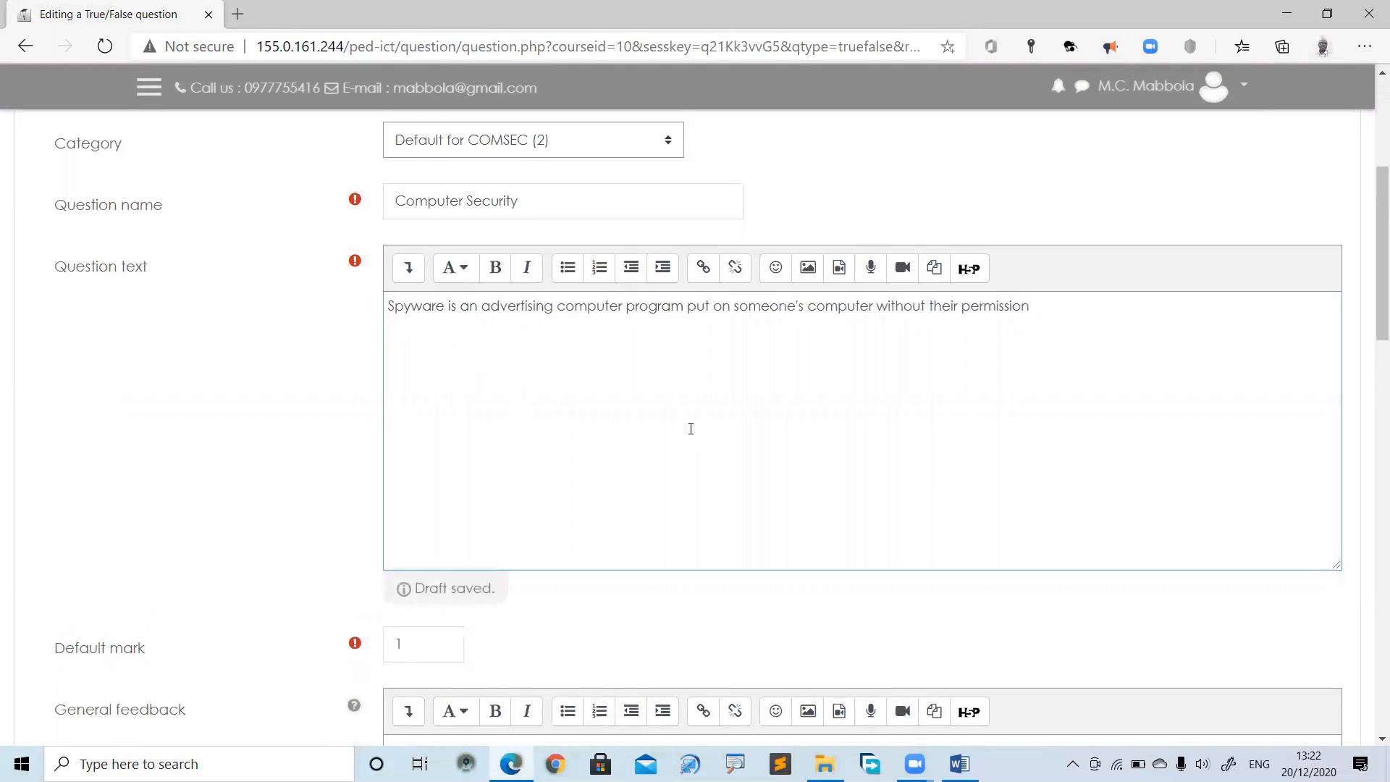
Check the True/False question's default mark, feedback fields and correct answer setting
scroll(1369, 315, "down", 2)
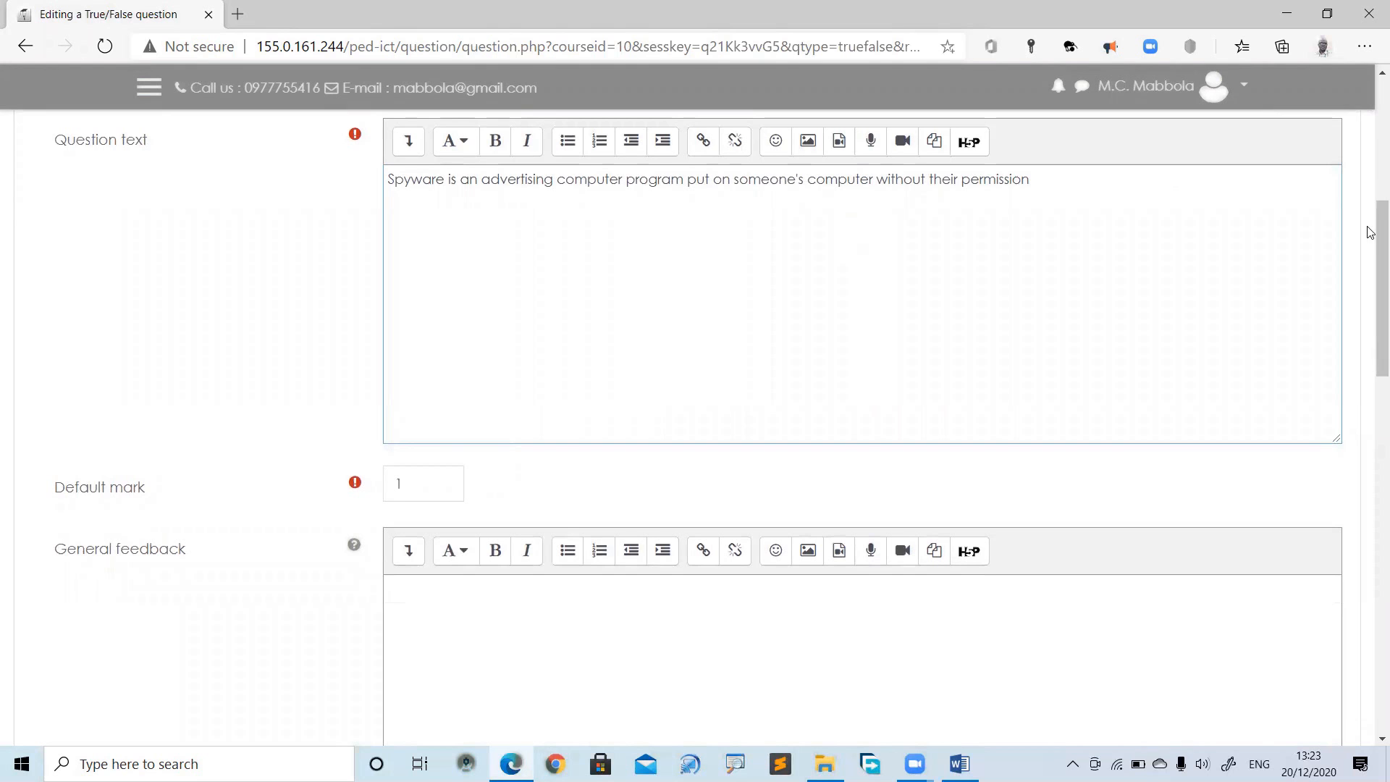
scroll(1370, 257, "down", 1)
scroll(1370, 257, "down", 4)
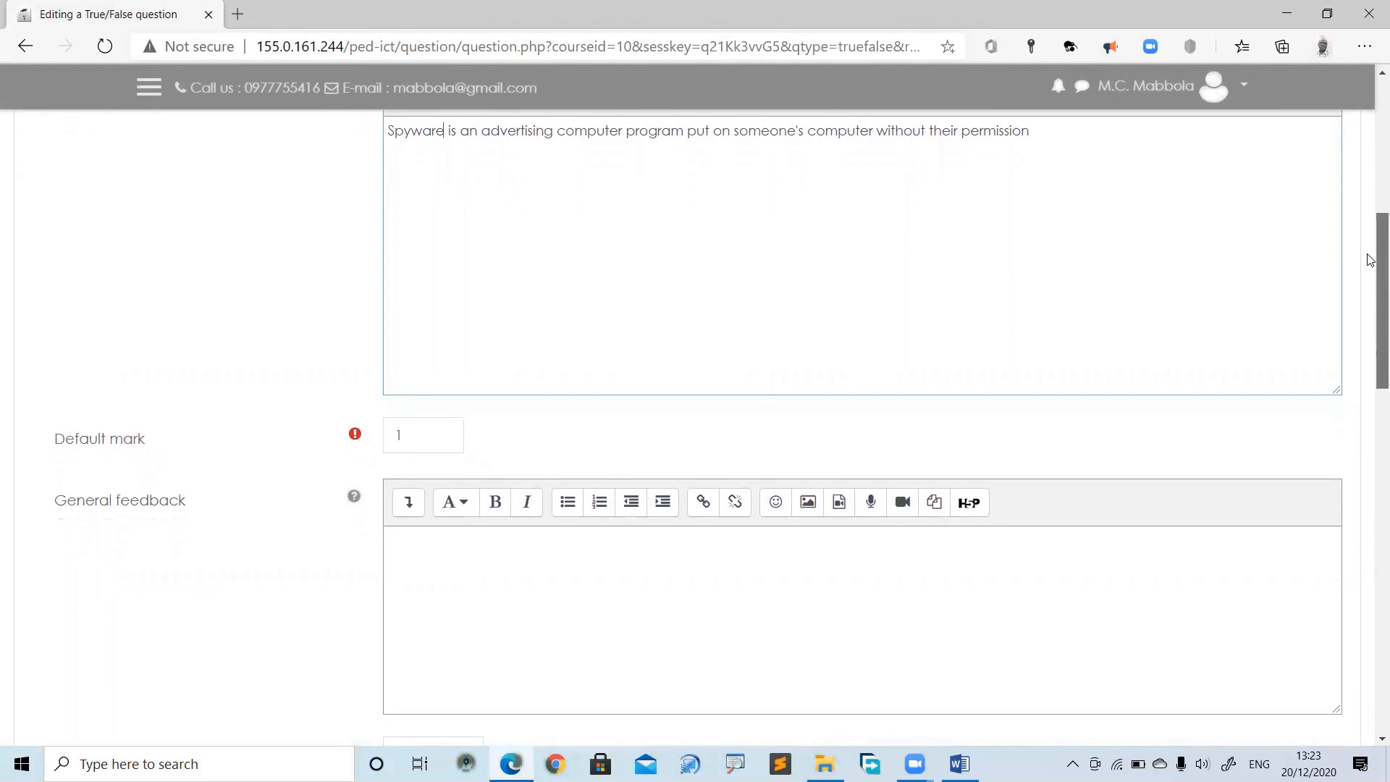
left_click_drag(1370, 338, 1370, 432)
scroll(1369, 428, "up", 1)
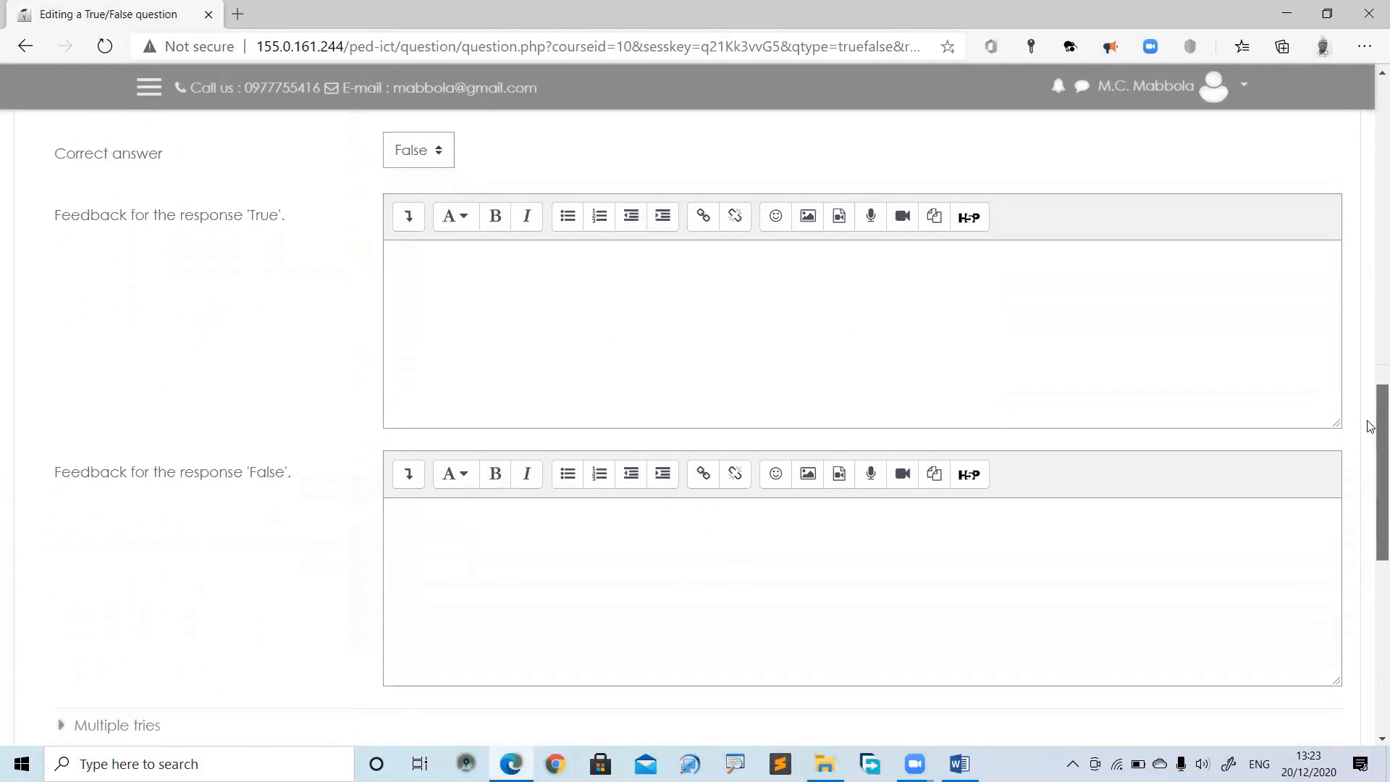
left_click_drag(53, 174, 378, 187)
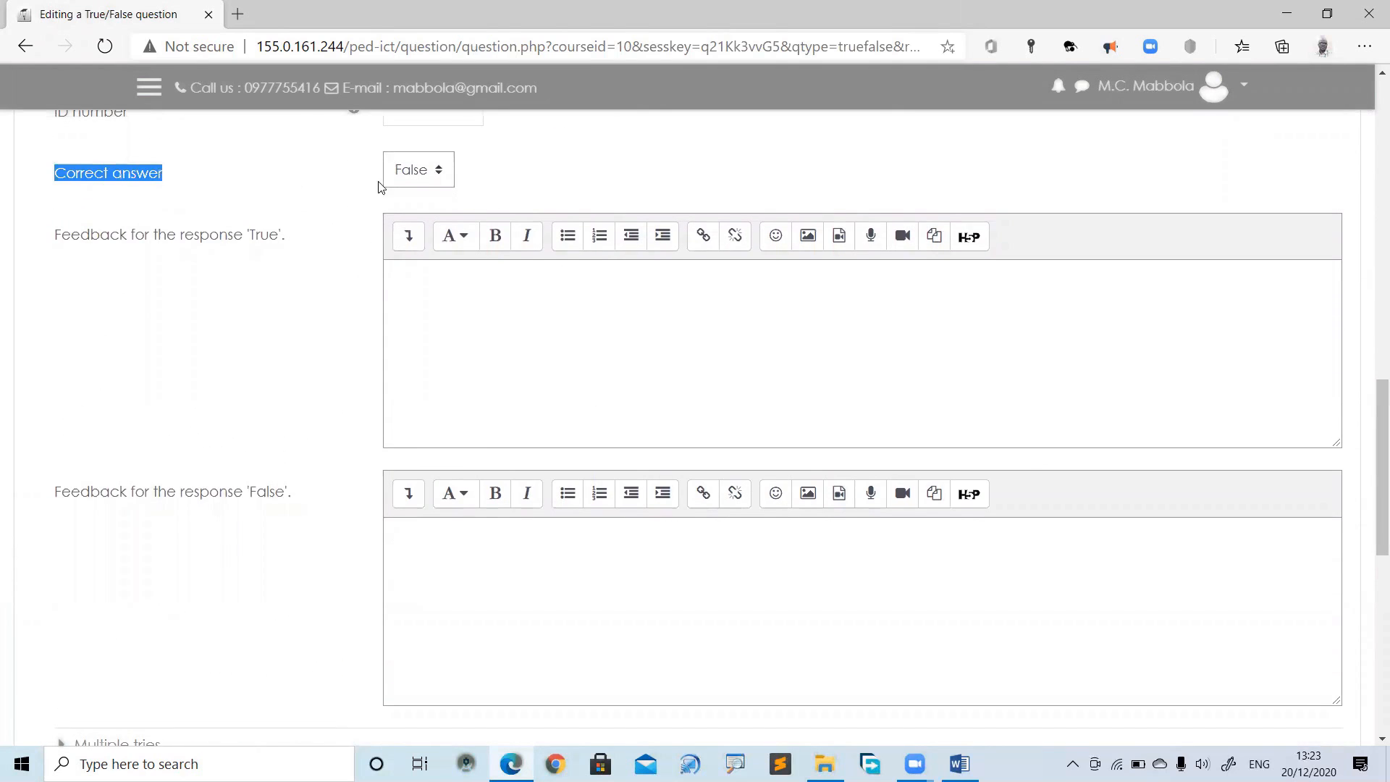
Try True as the correct answer, and set it back to False
left_click(439, 177)
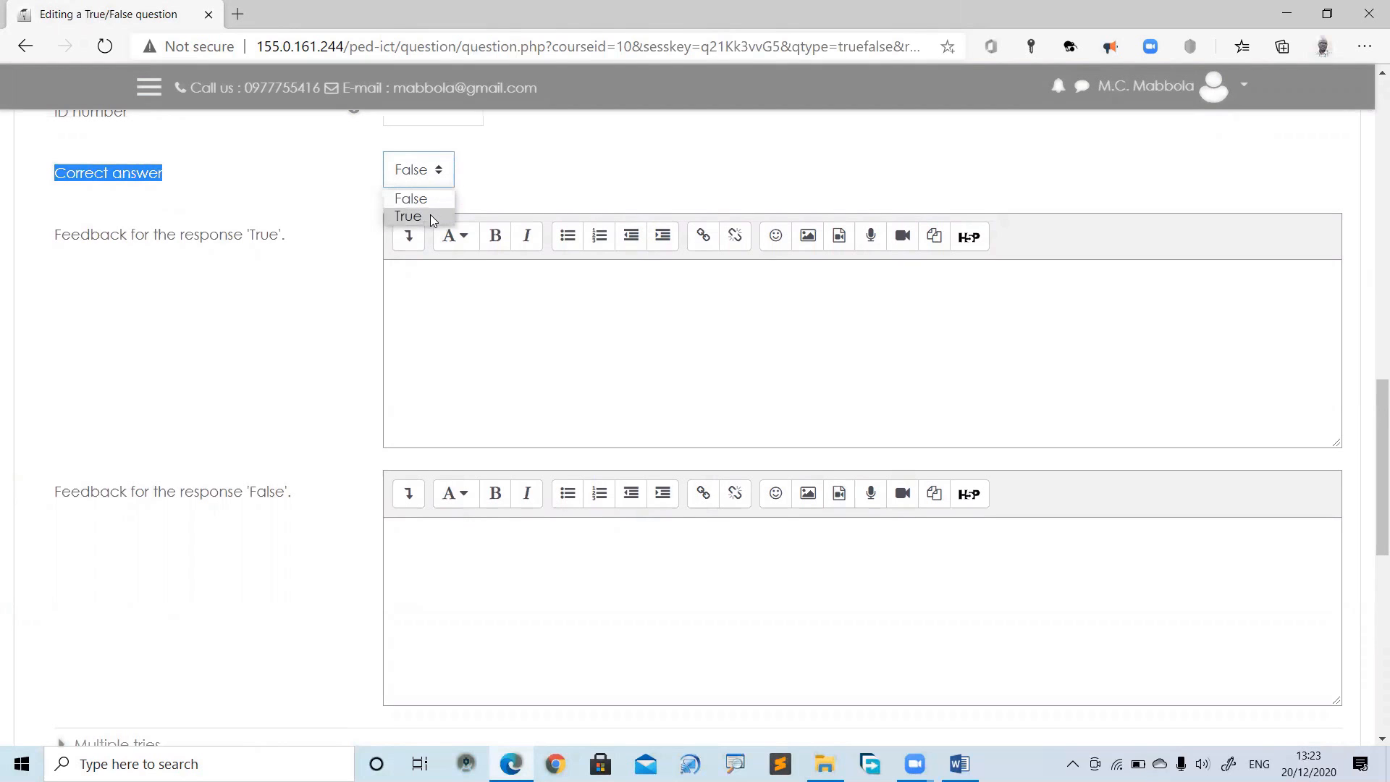
left_click(430, 214)
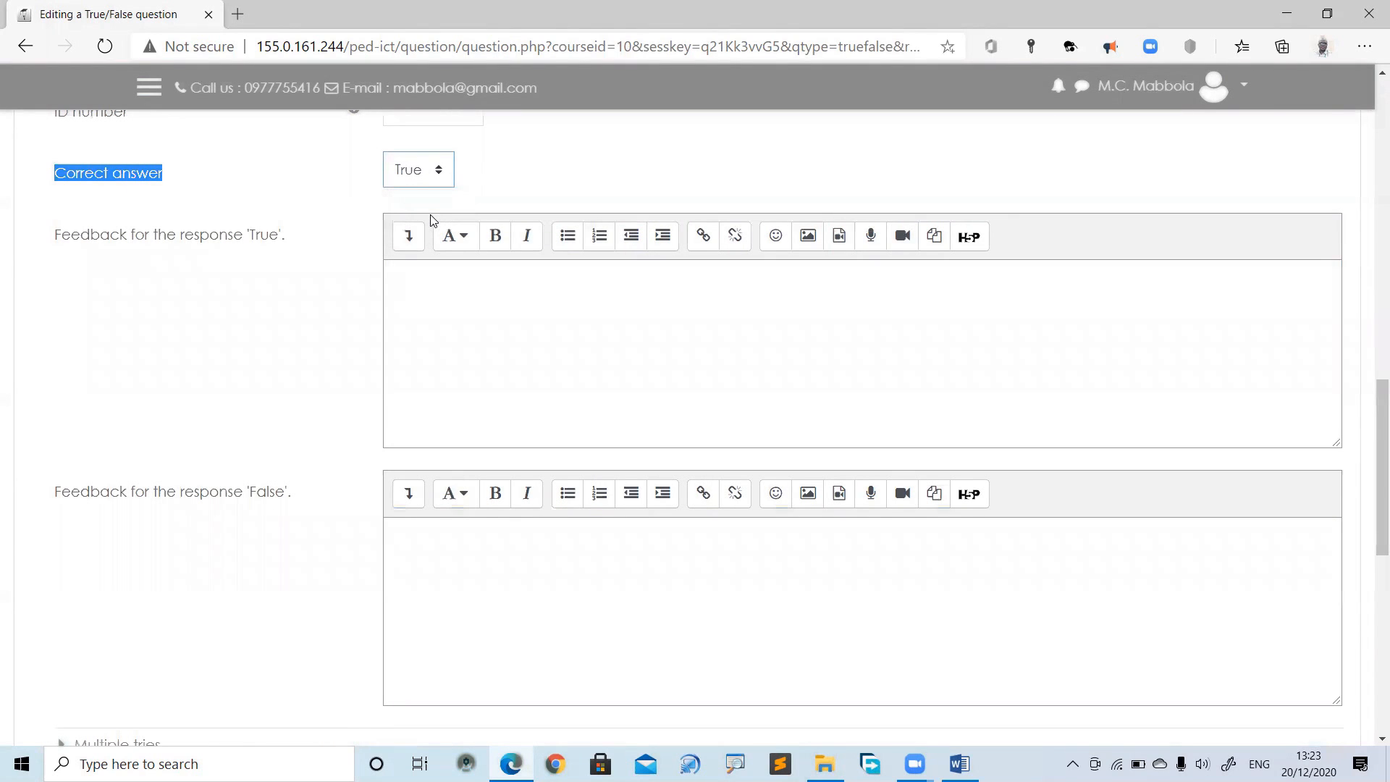
left_click(443, 177)
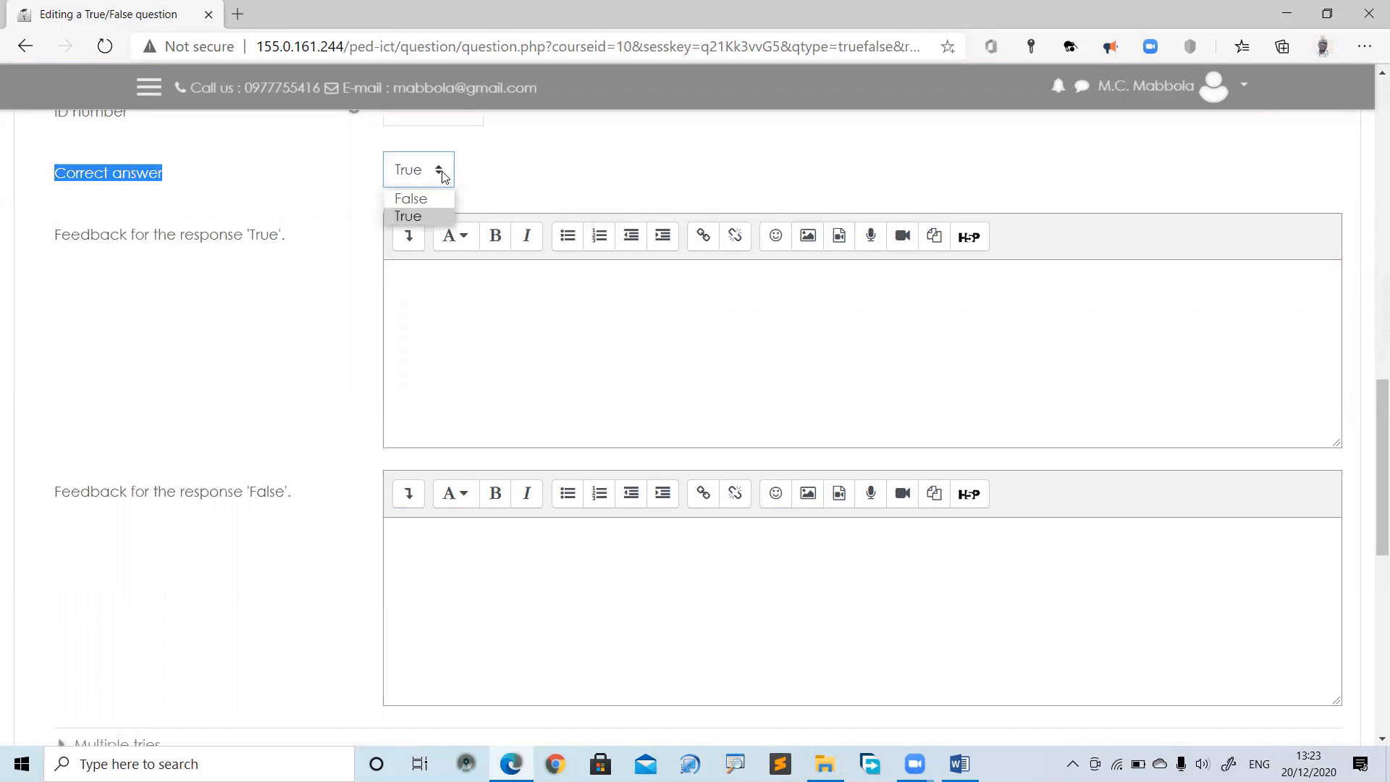
left_click(433, 197)
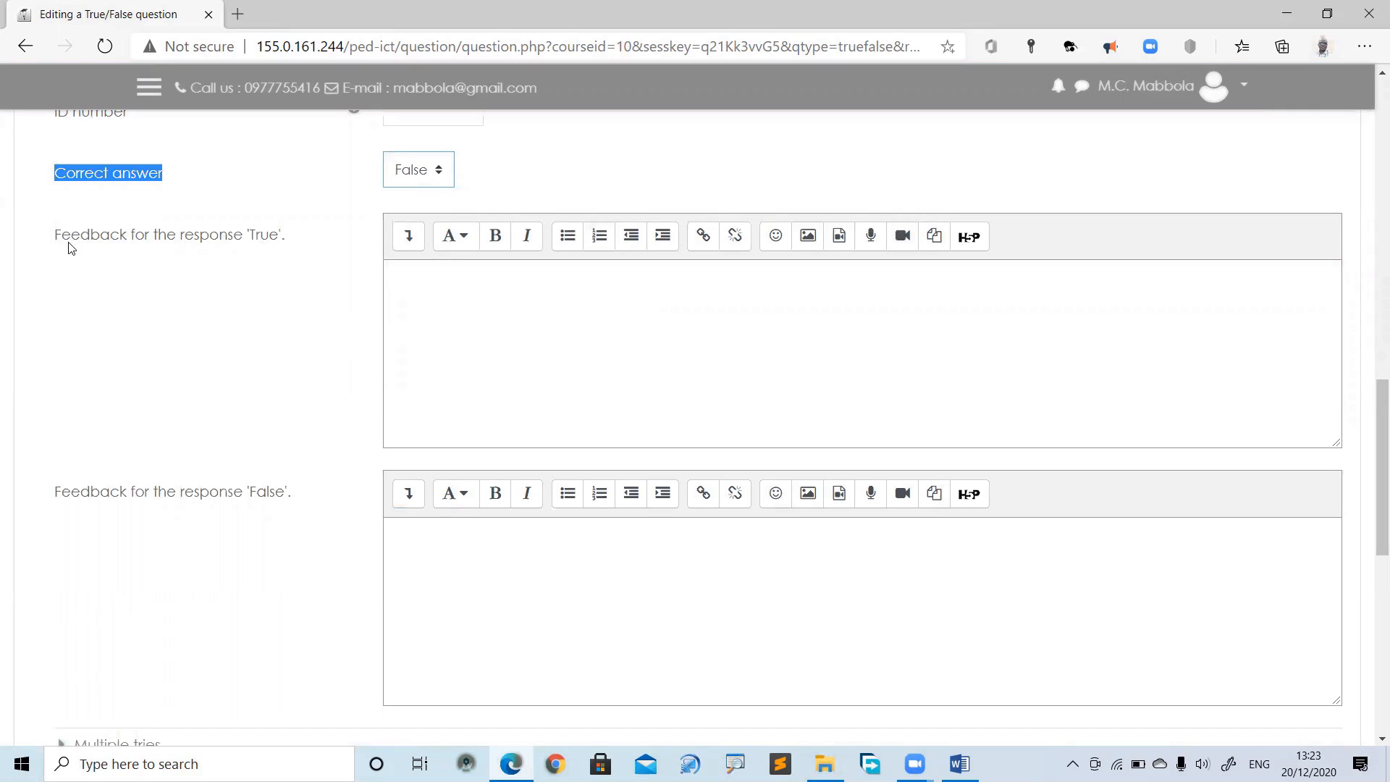
Copy the review sentence "The collect answer is Adware." from the Word document into the feedback for the response 'False'
left_click_drag(52, 236, 283, 238)
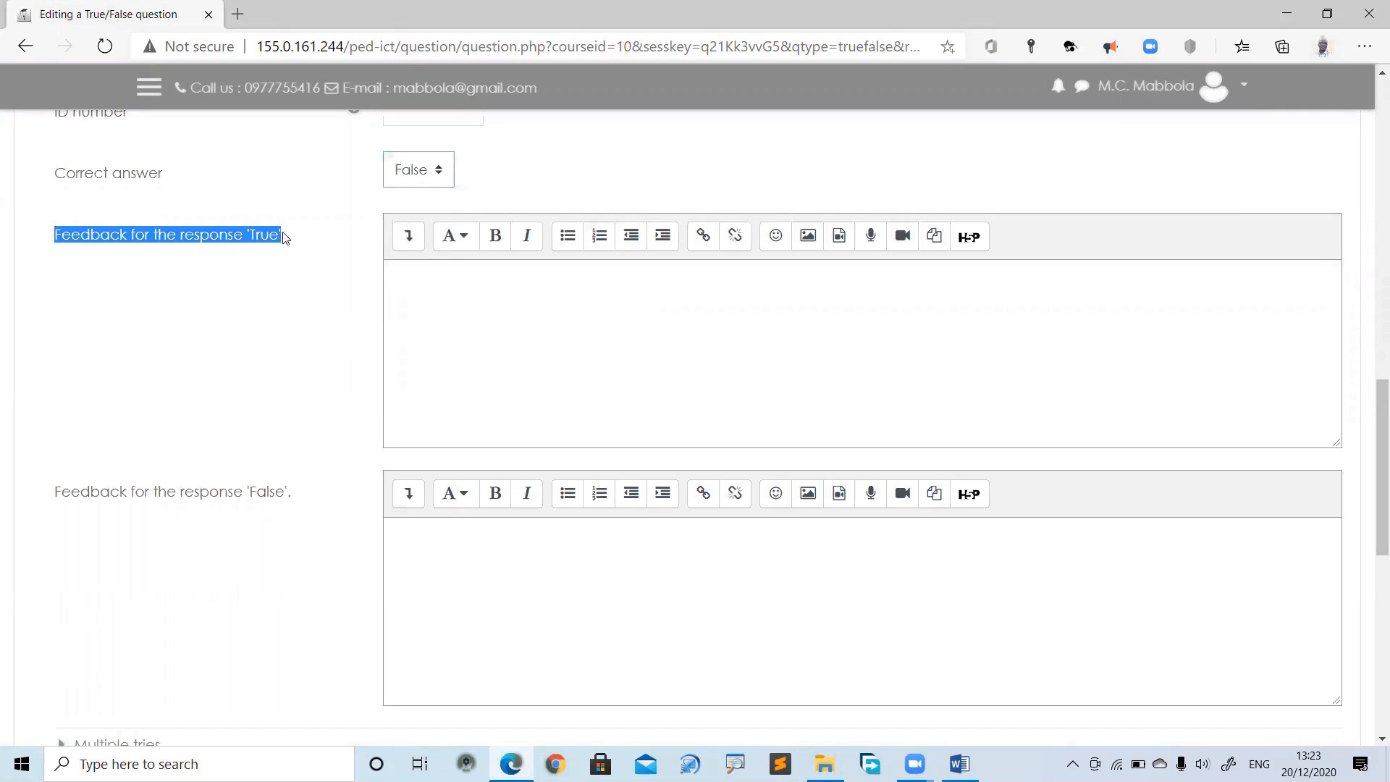
left_click(427, 282)
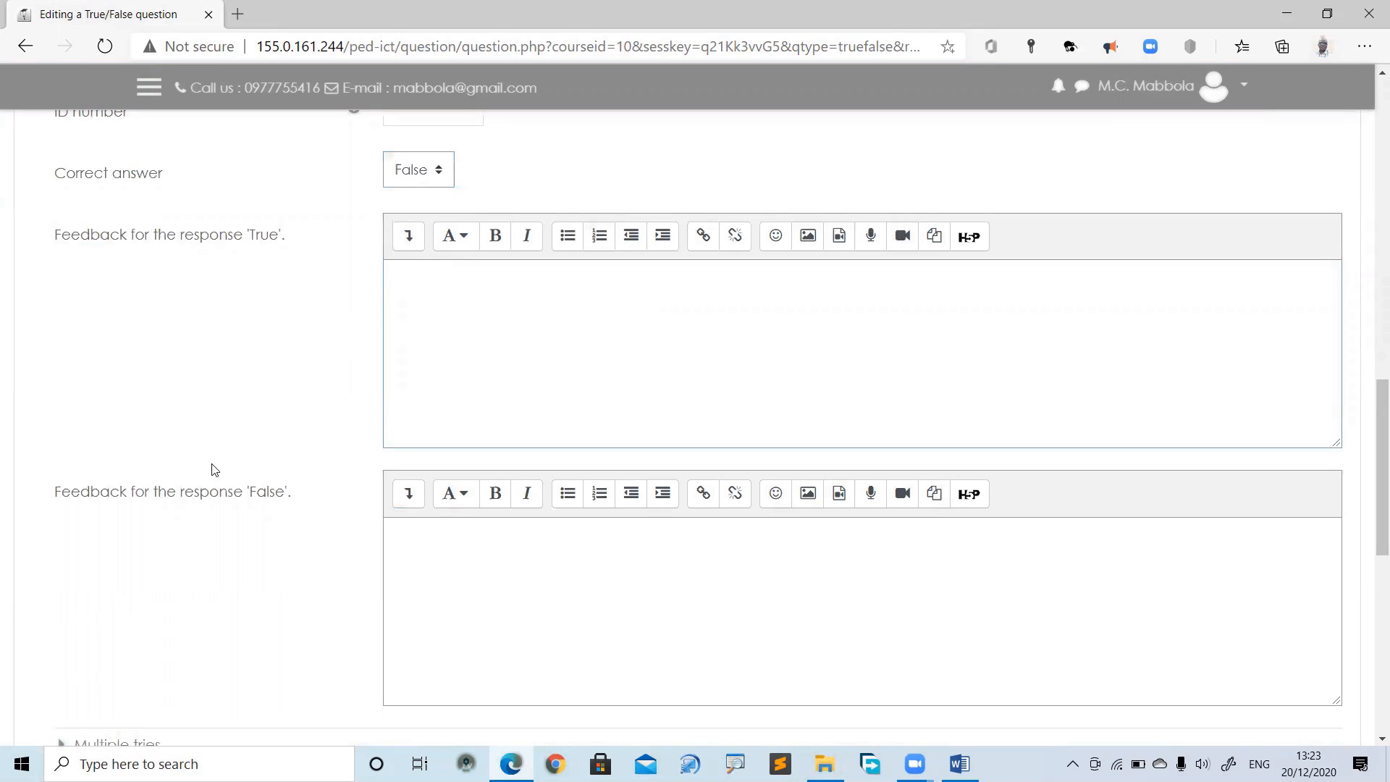
left_click_drag(59, 491, 349, 515)
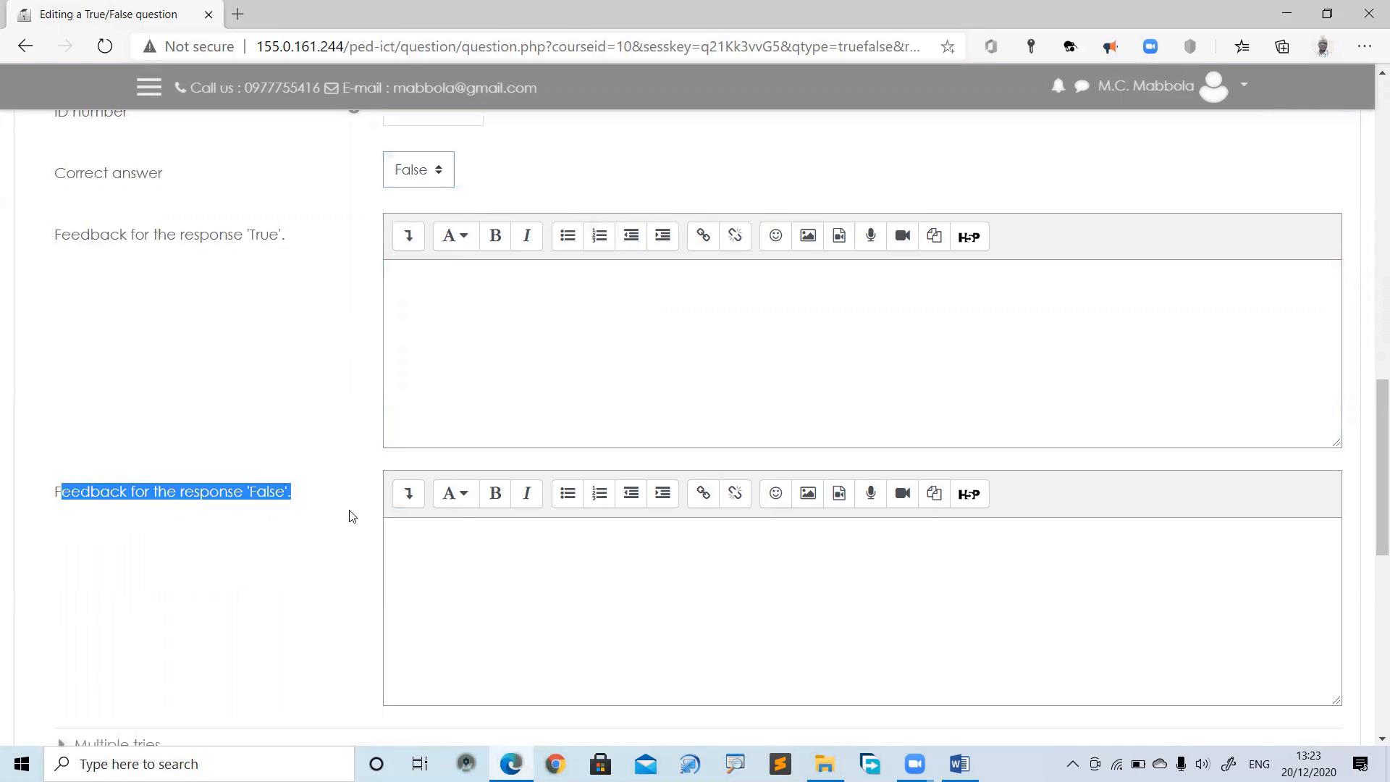
left_click(407, 528)
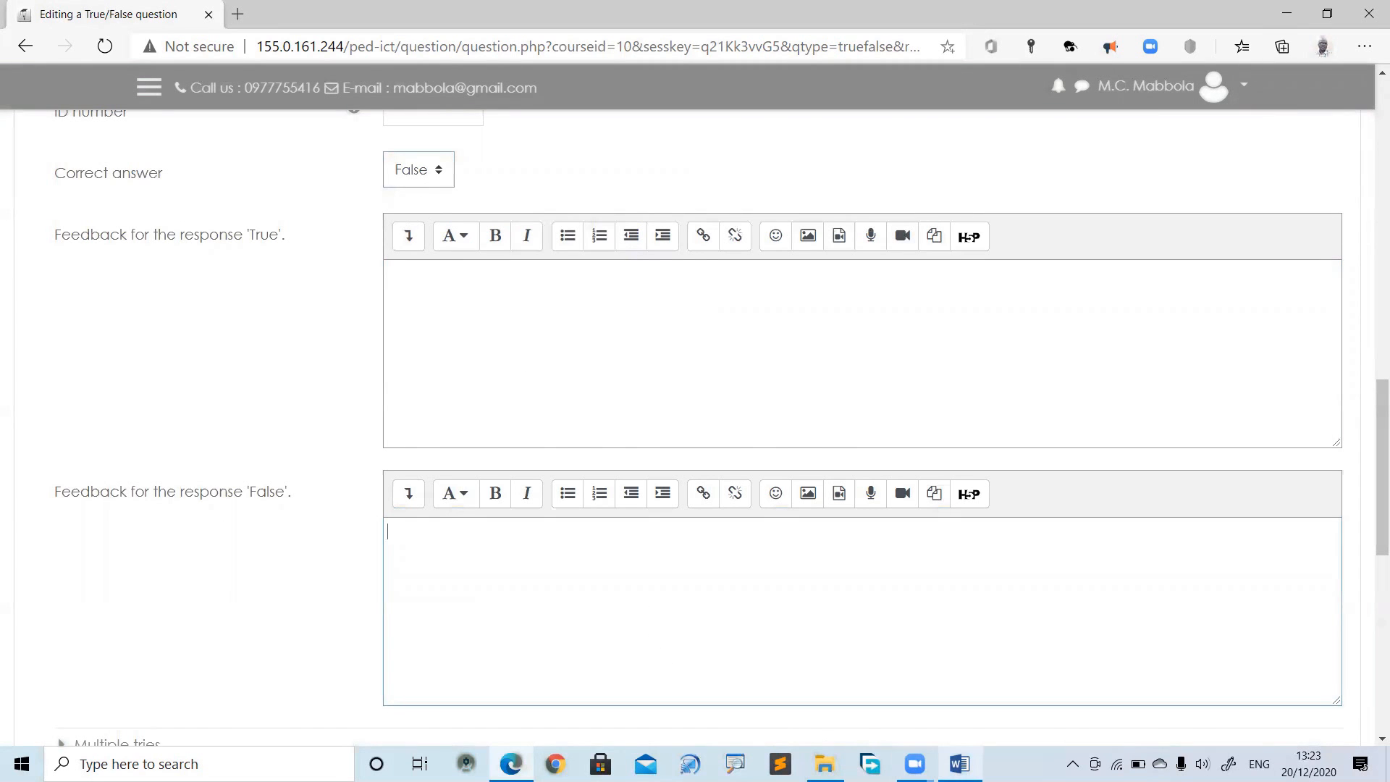
left_click(959, 764)
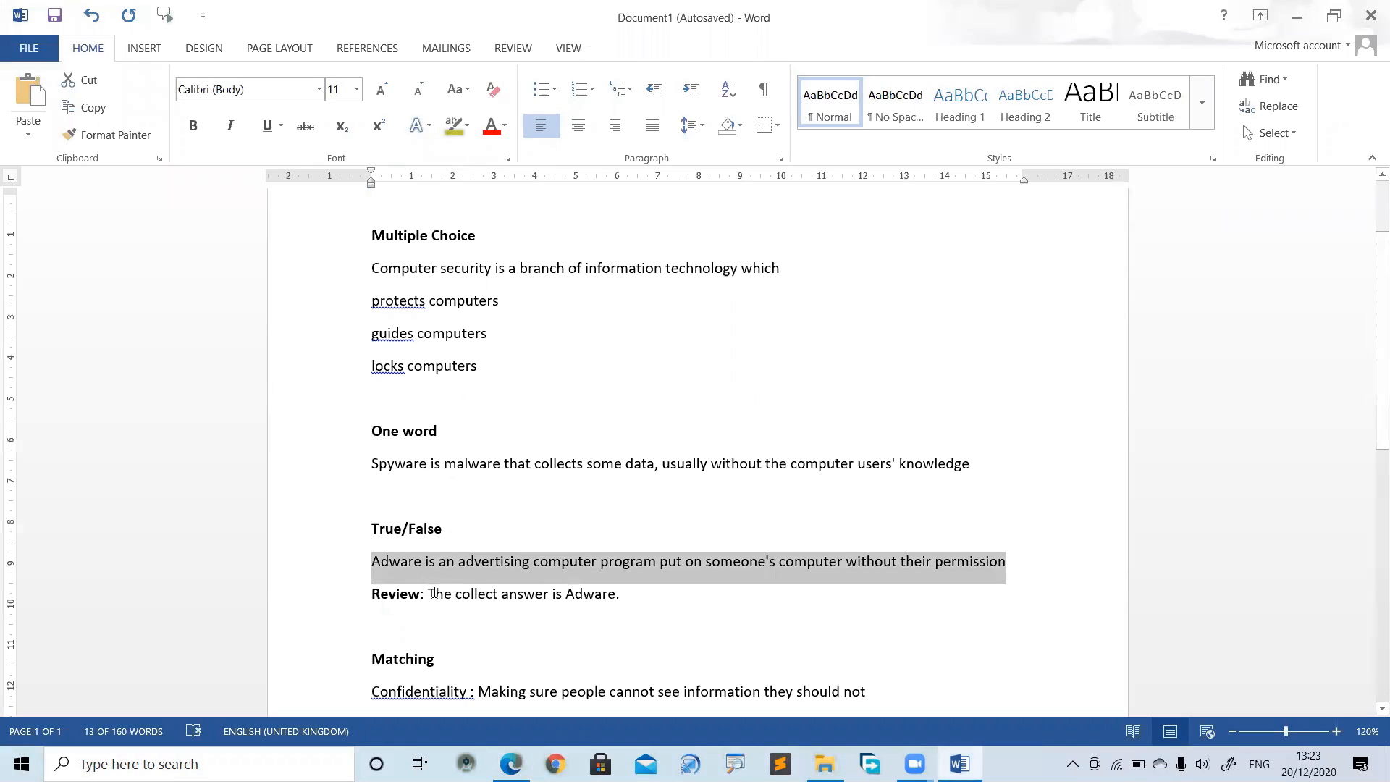
left_click_drag(428, 593, 634, 602)
key("ctrl+c")
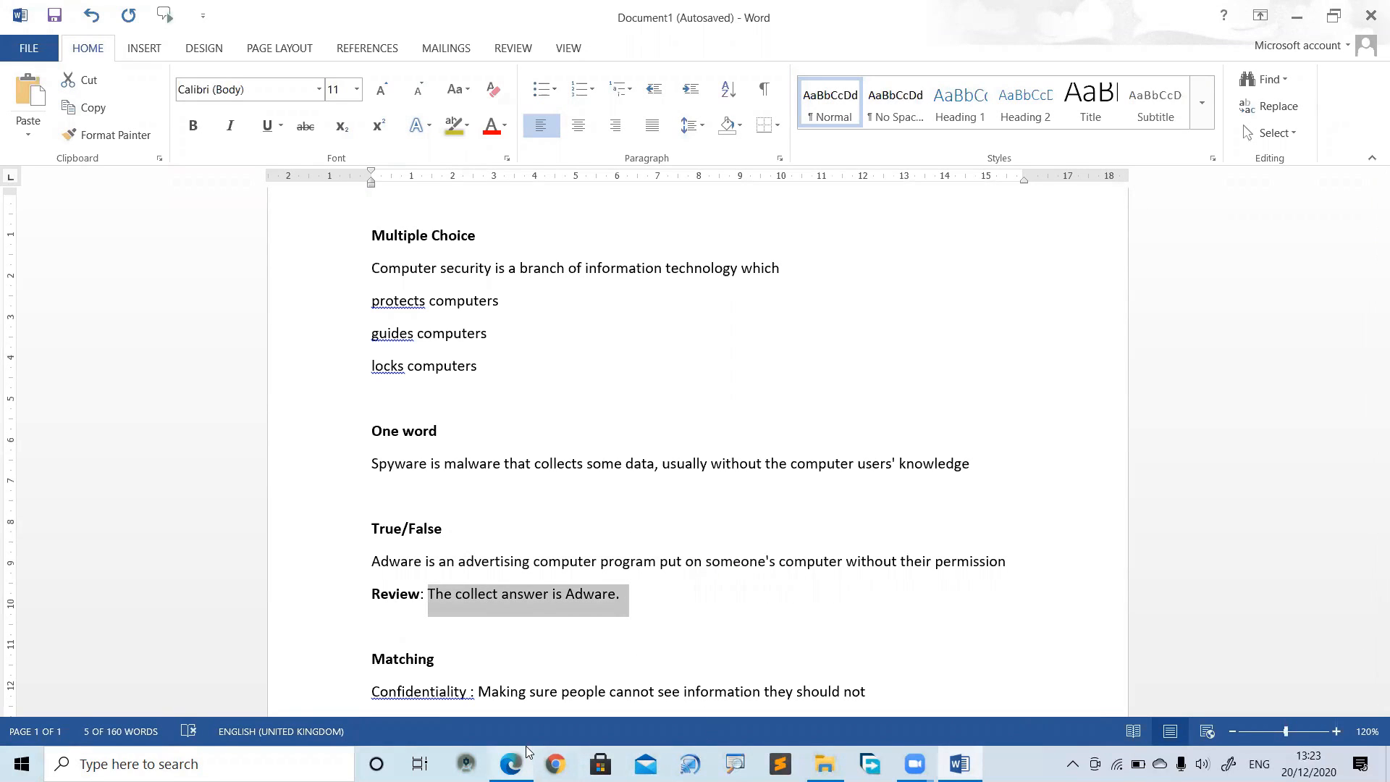
left_click(511, 764)
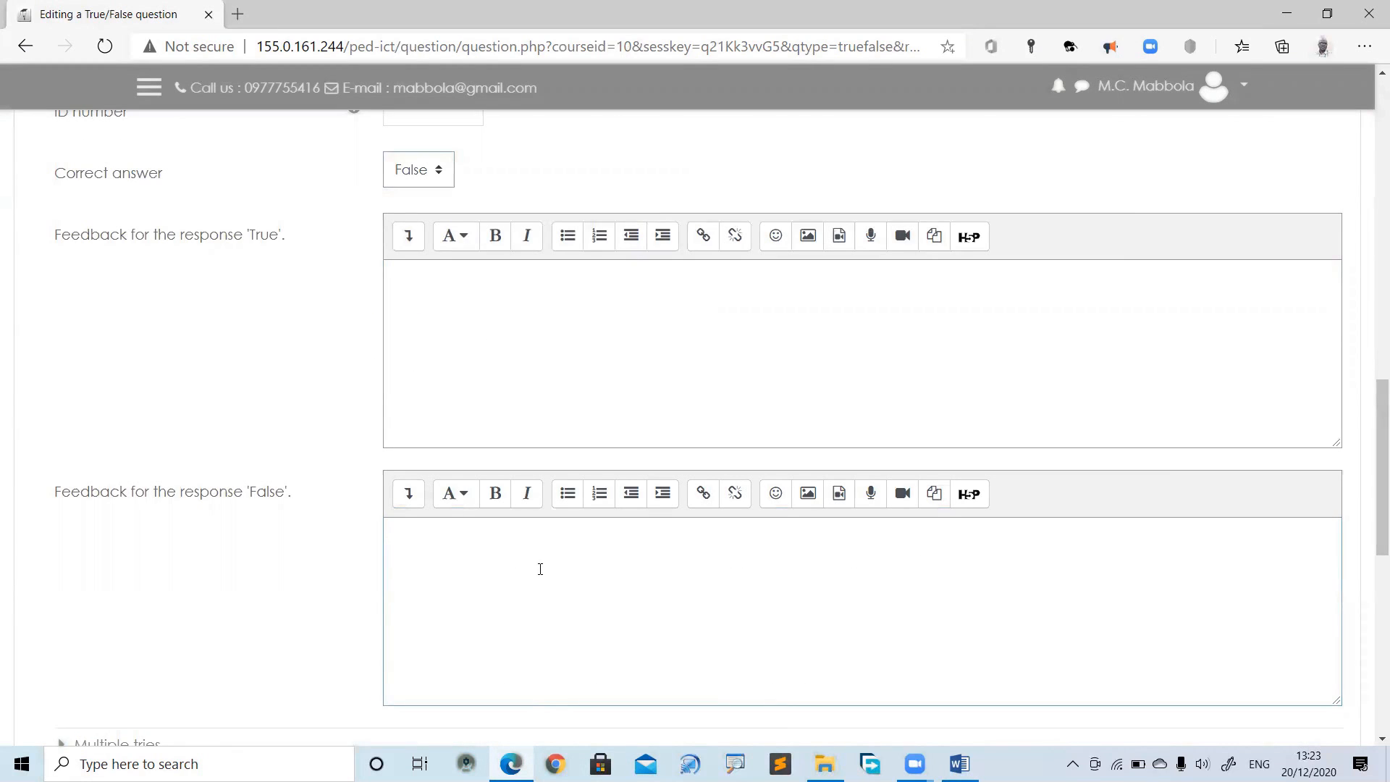
key("ctrl+v")
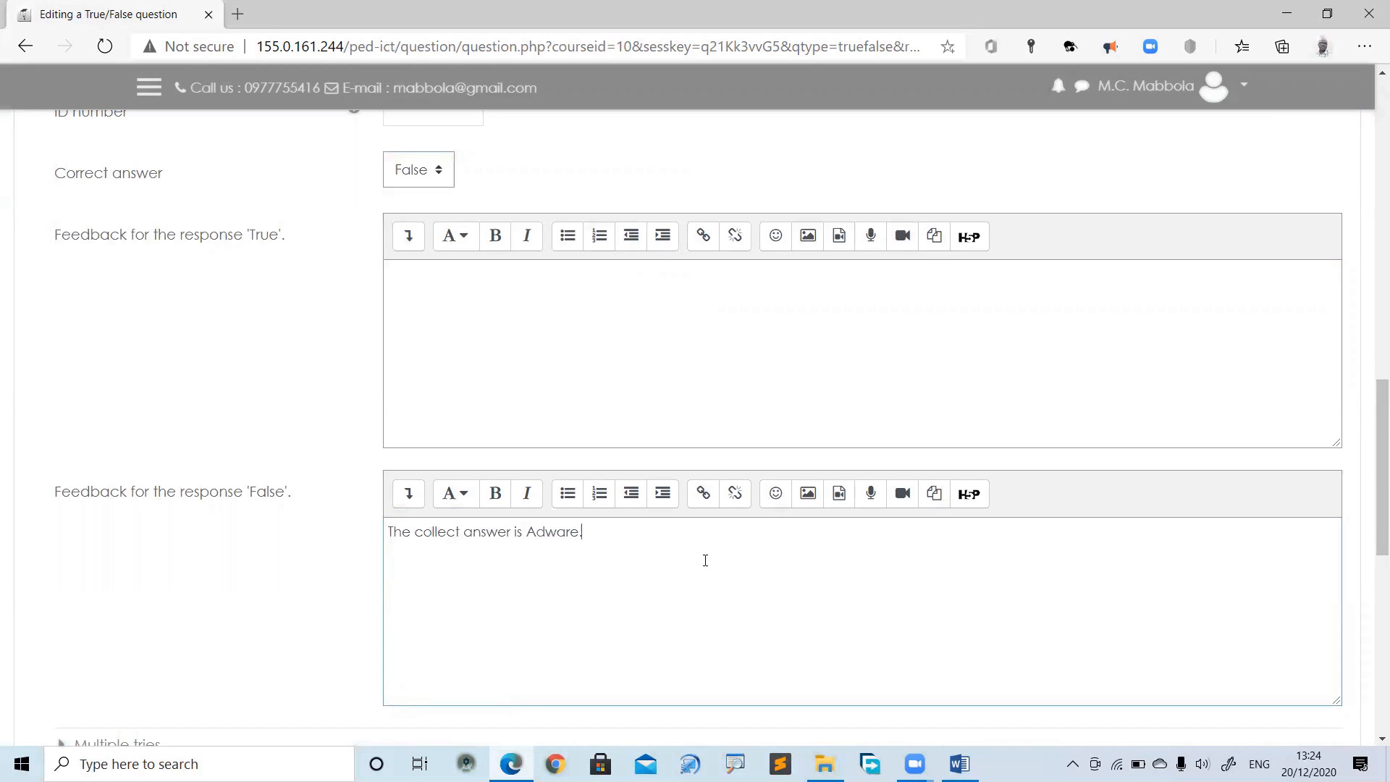
Append "it is a computer program put on someone's computer without their permission" to the 'False' feedback, copying the question's wording, and save the question
left_click_drag(1368, 456, 1338, 259)
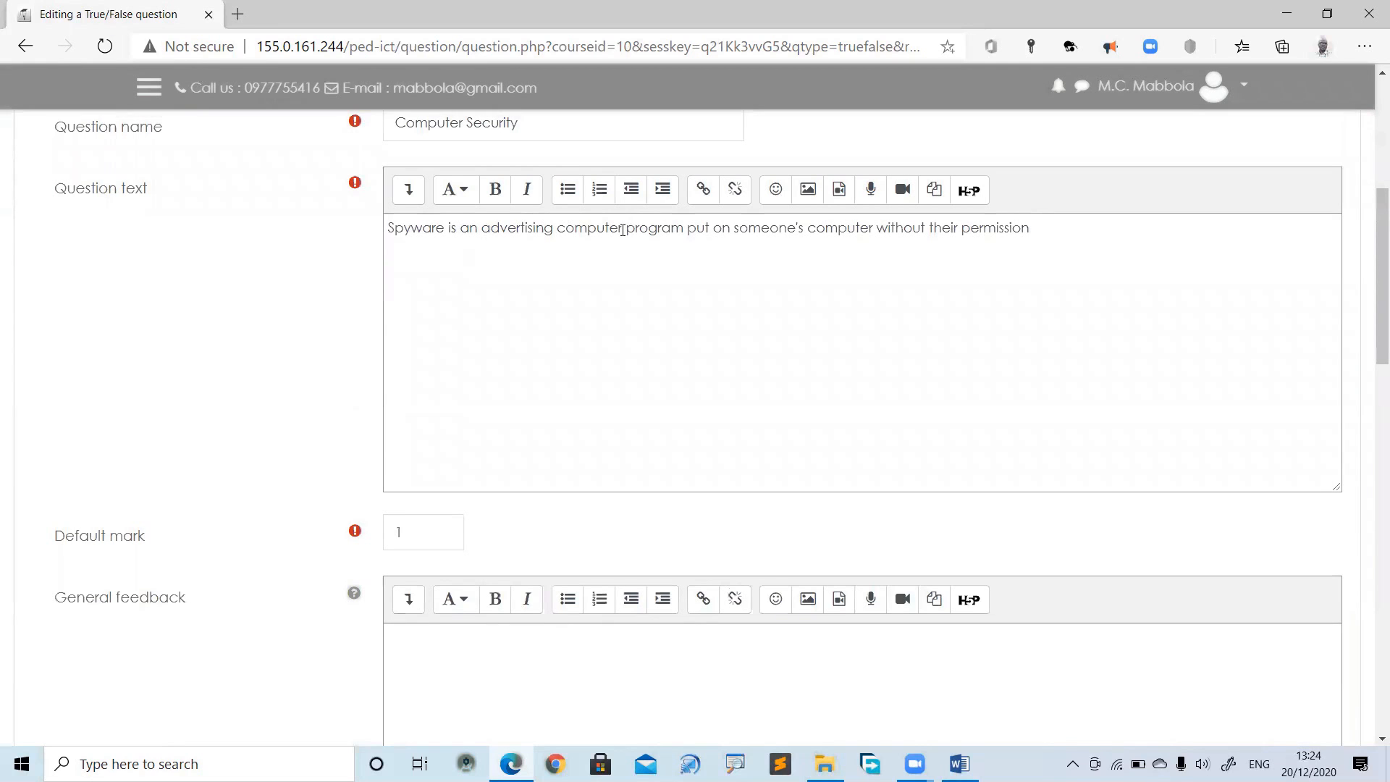
left_click_drag(555, 229, 1031, 247)
key("ctrl+c")
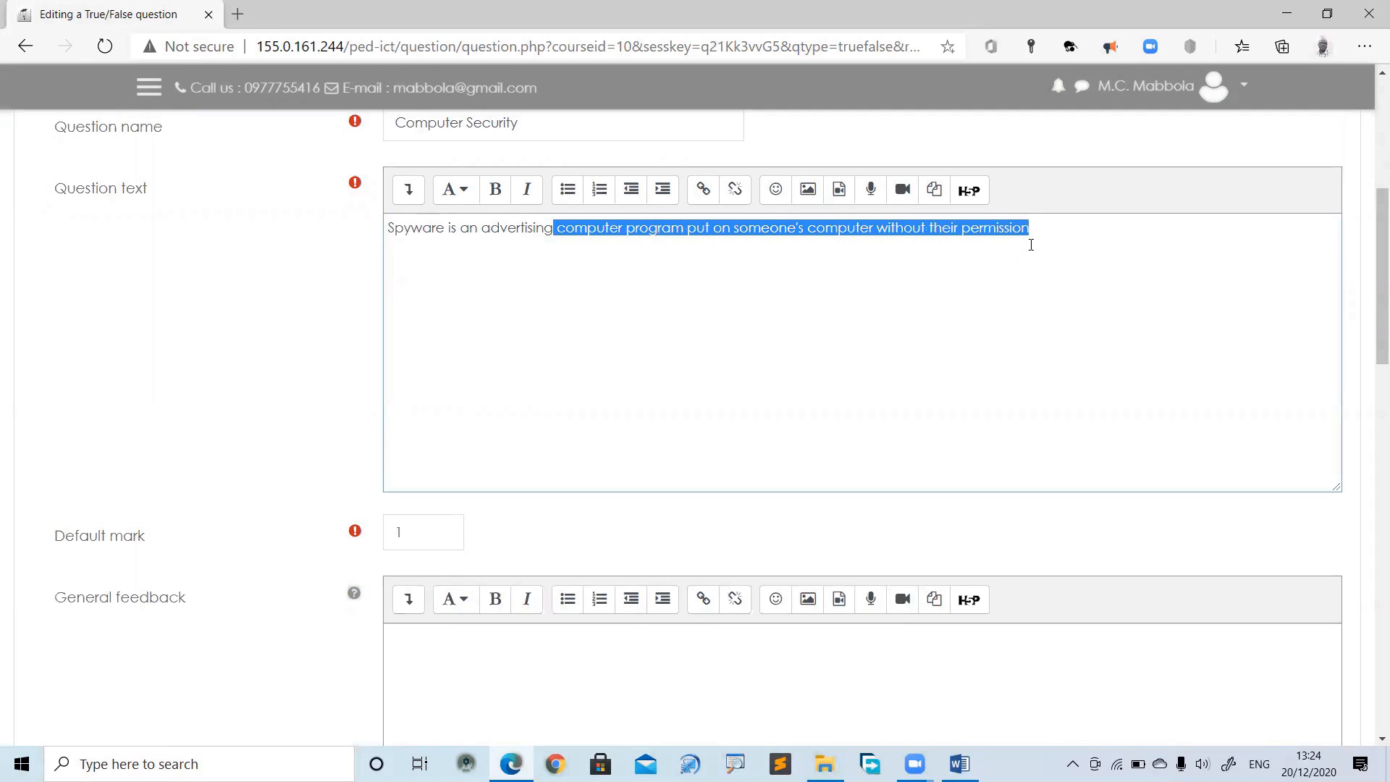
left_click_drag(1368, 227, 1368, 471)
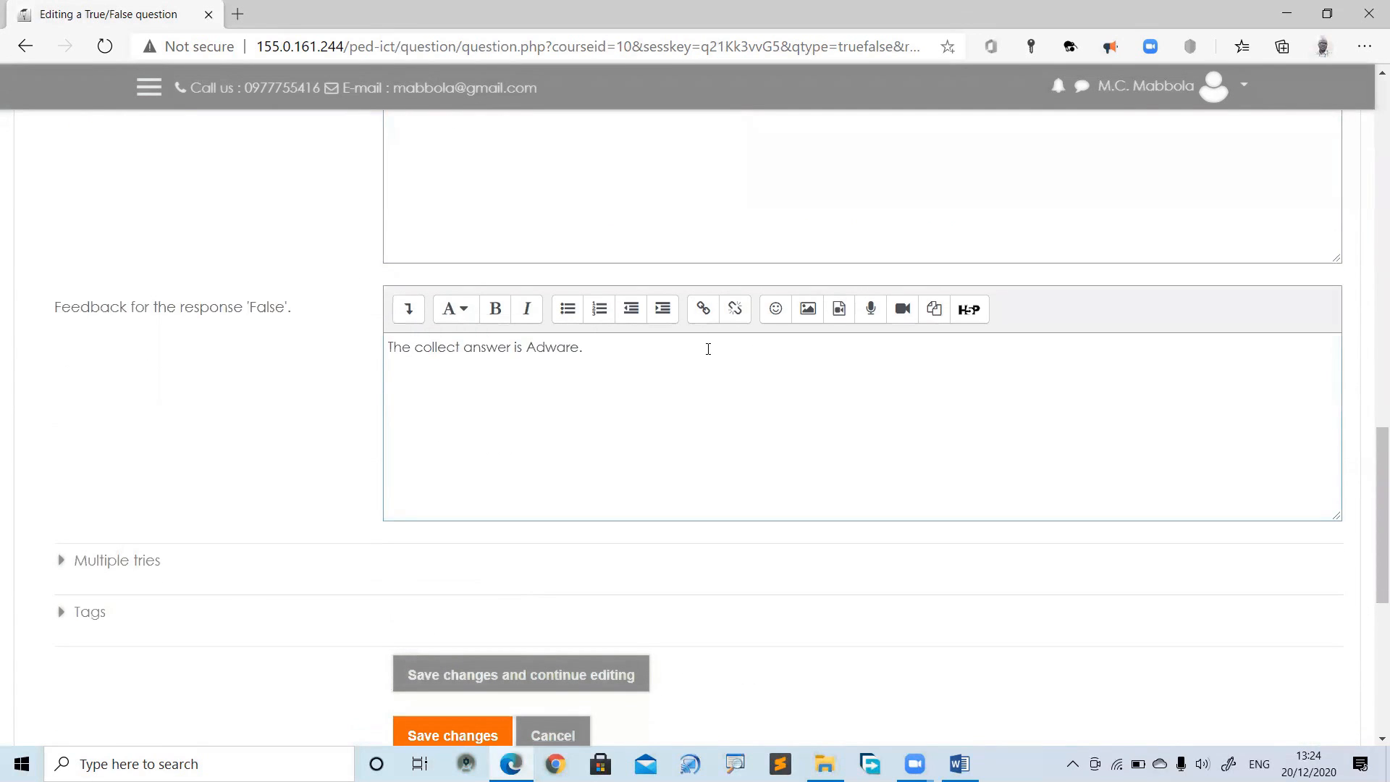
key("ctrl+v")
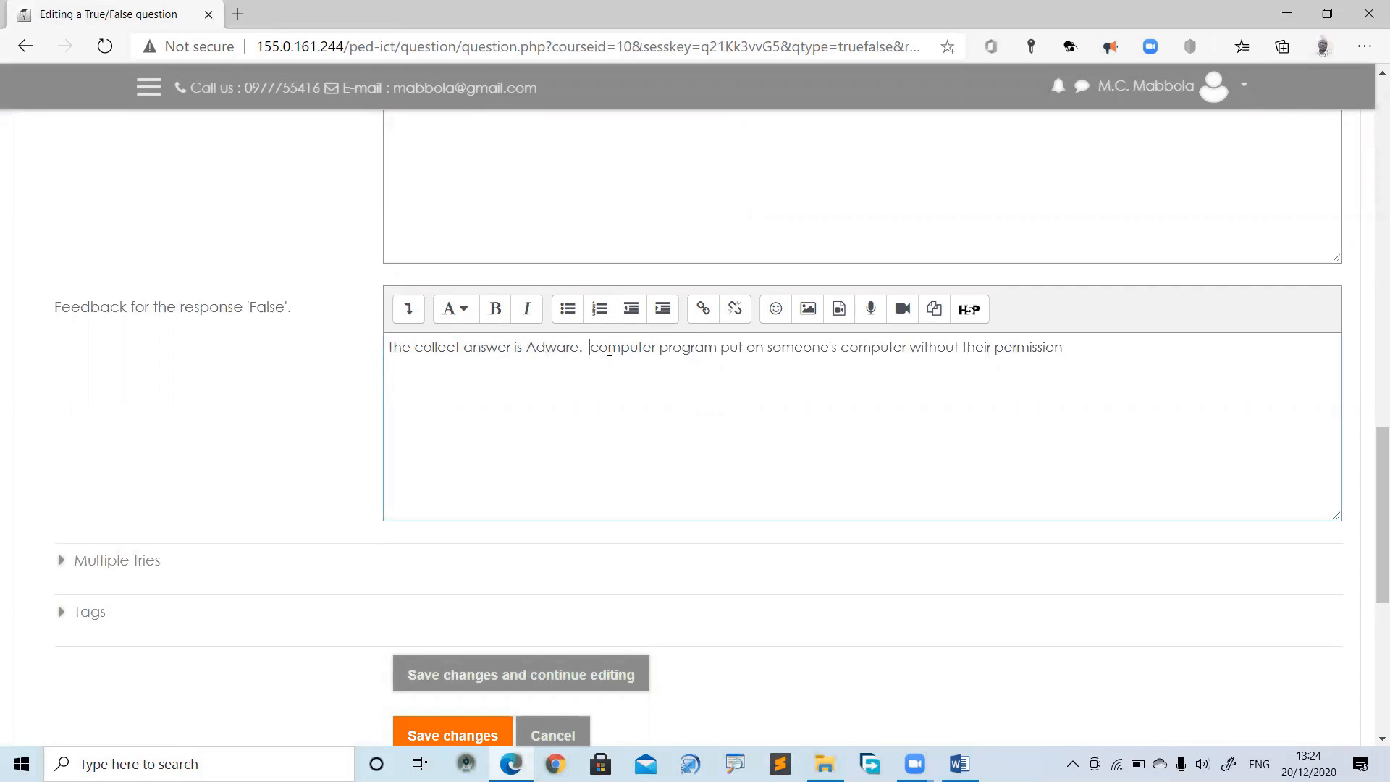
type("it is")
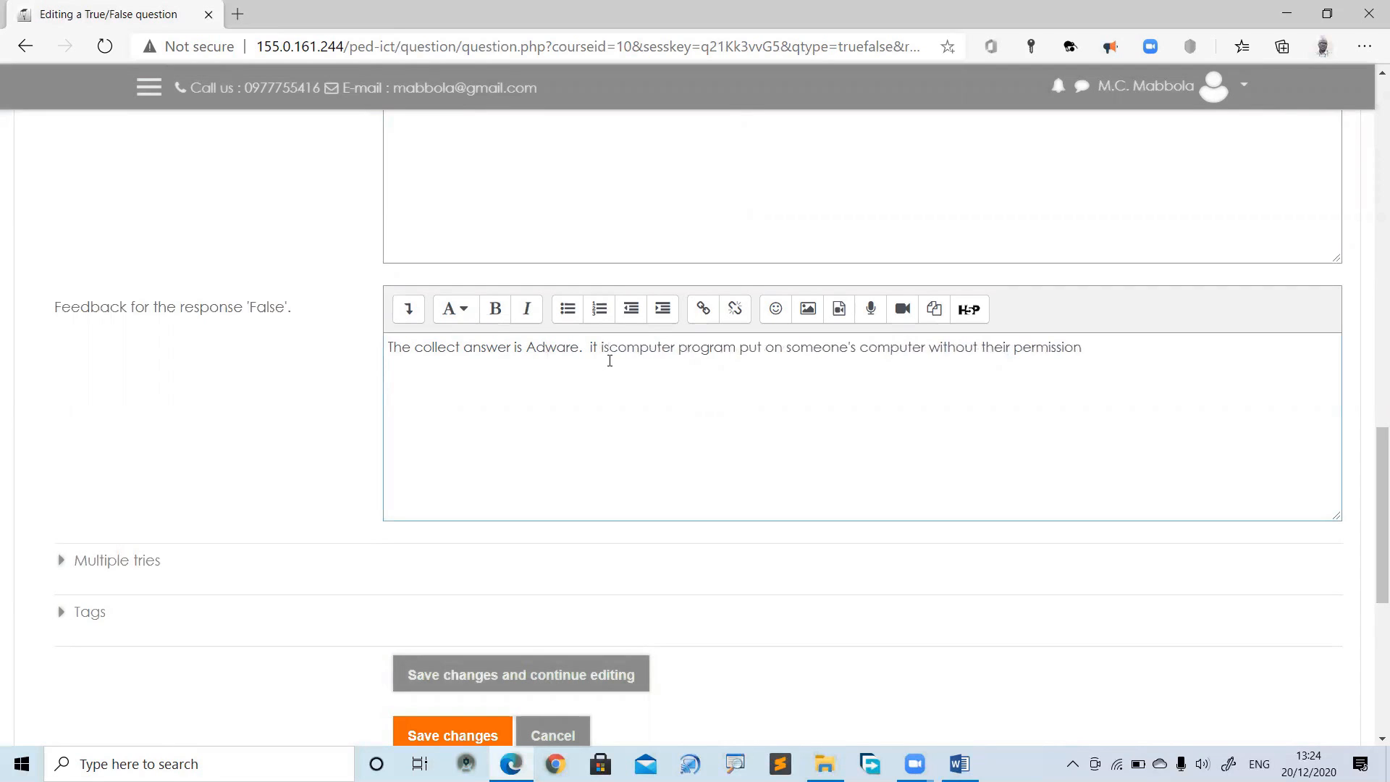
type(" a")
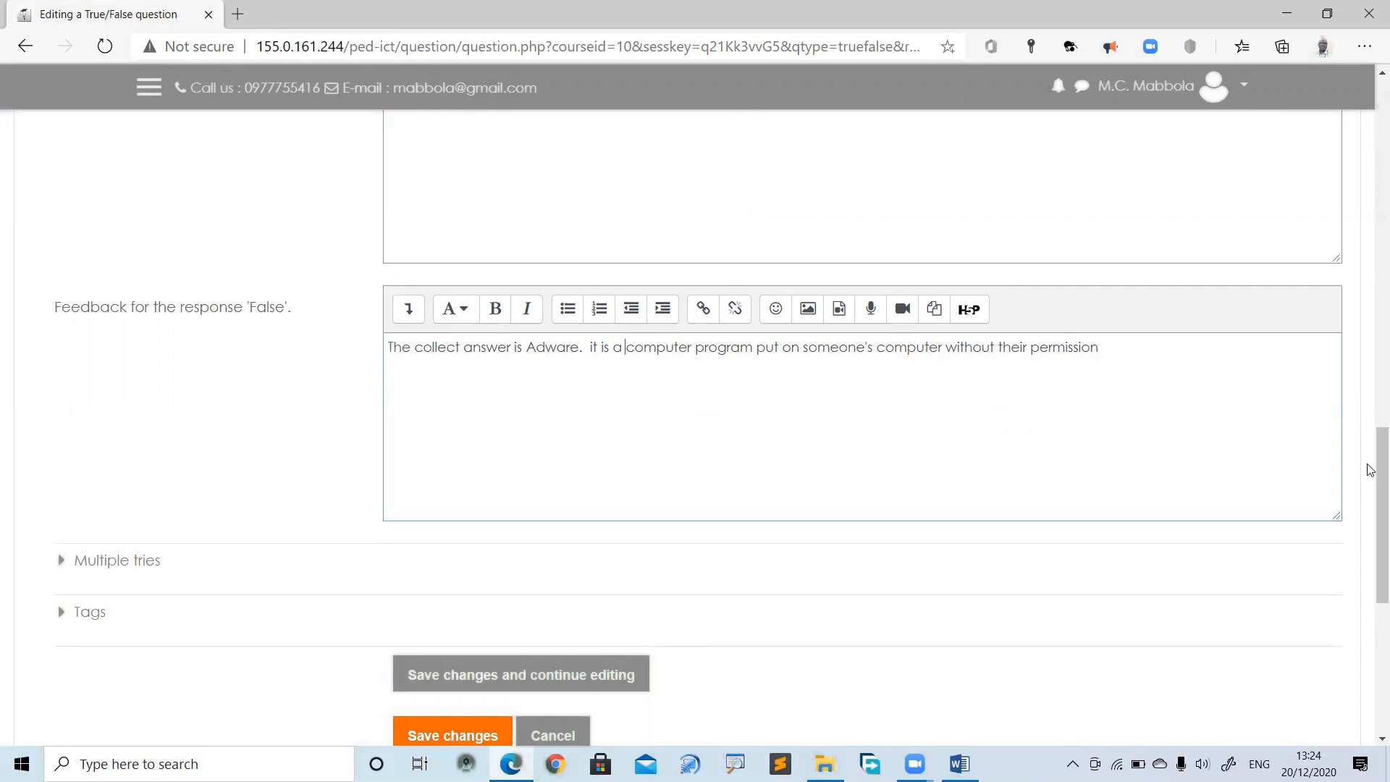
scroll(1370, 469, "down", 3)
left_click(446, 548)
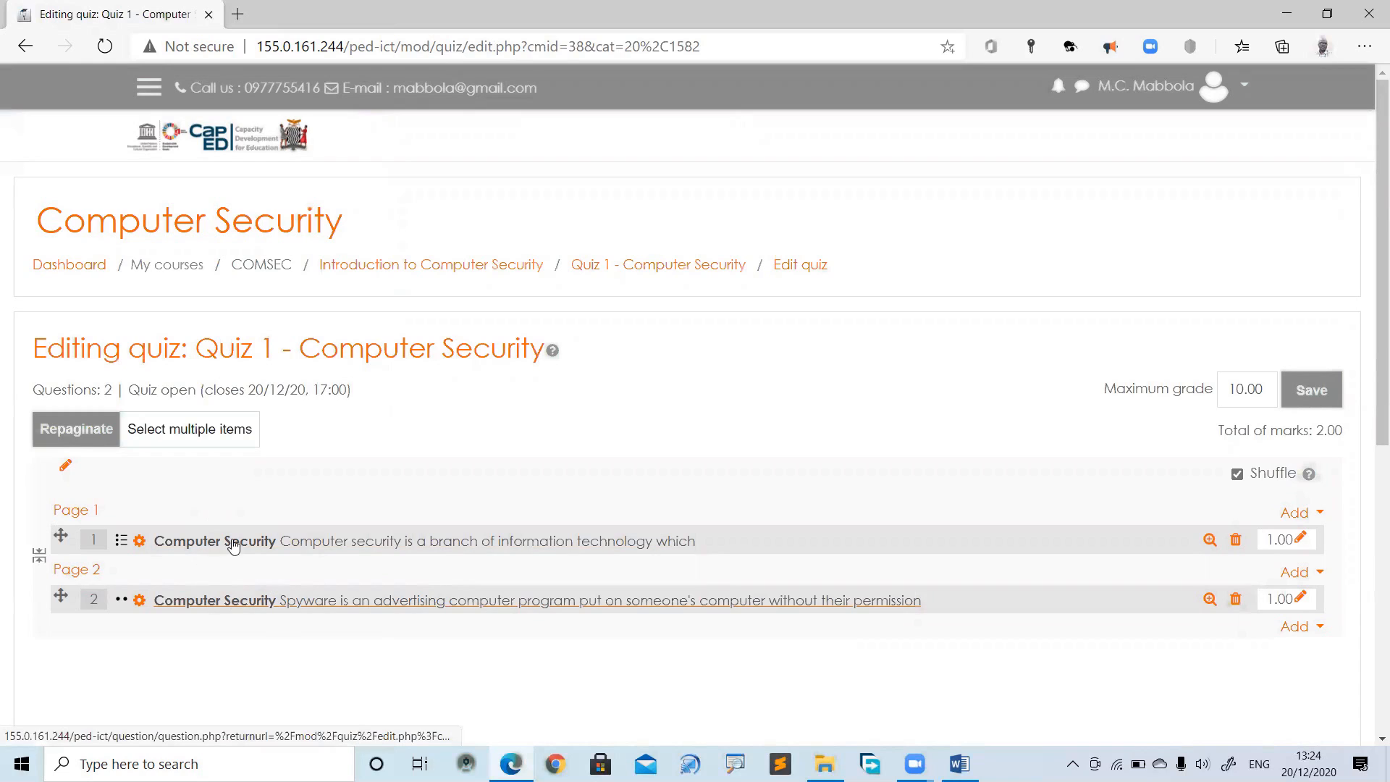
View the questions available to add from the COMSEC question bank, and close the list without adding any
left_click(1319, 633)
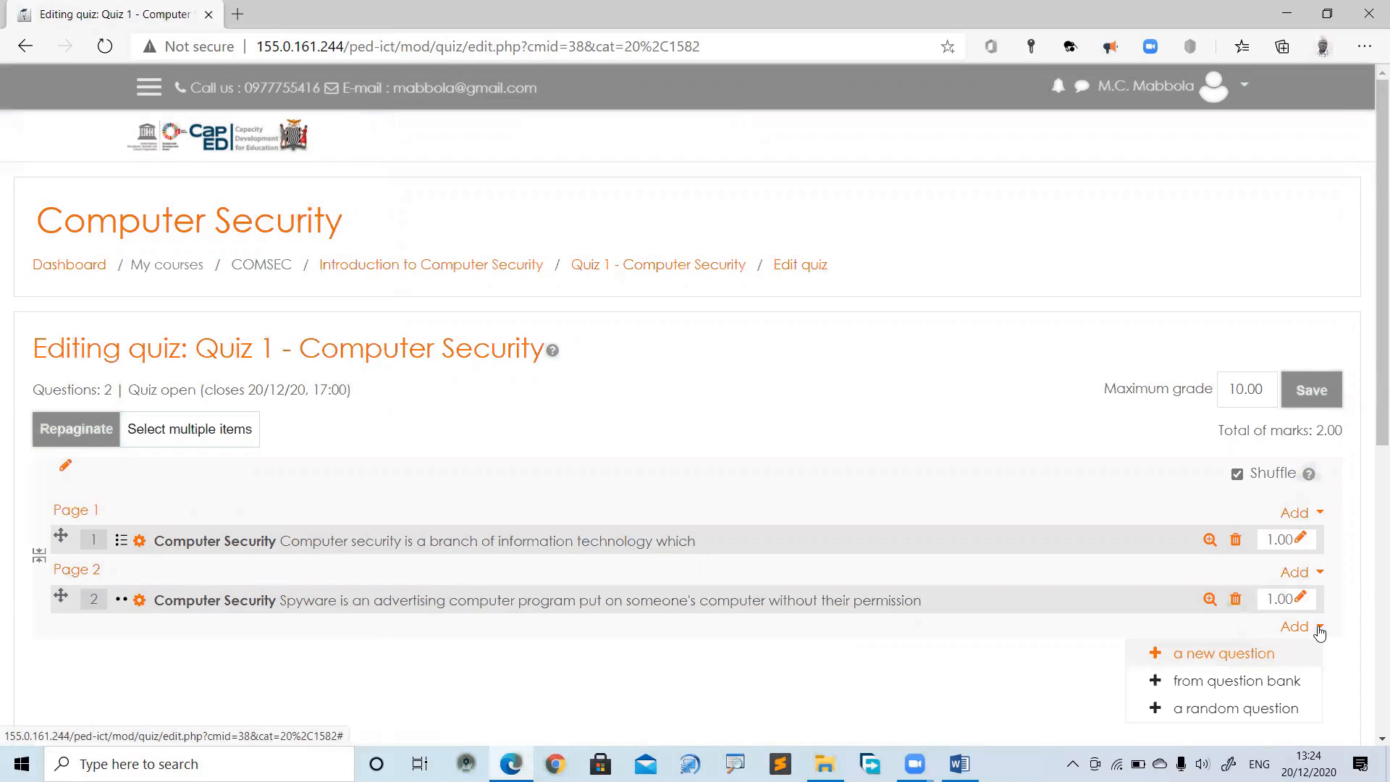
left_click(1218, 682)
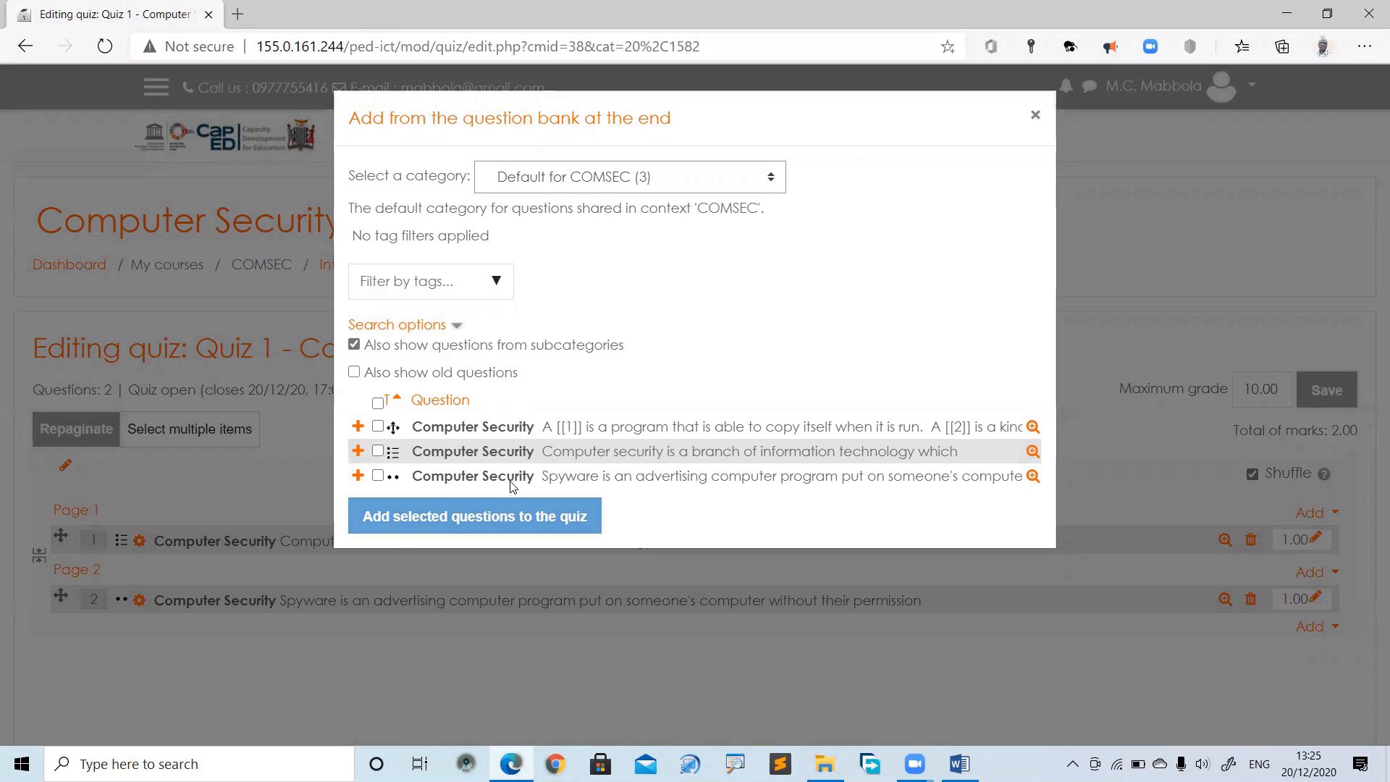
left_click(1035, 119)
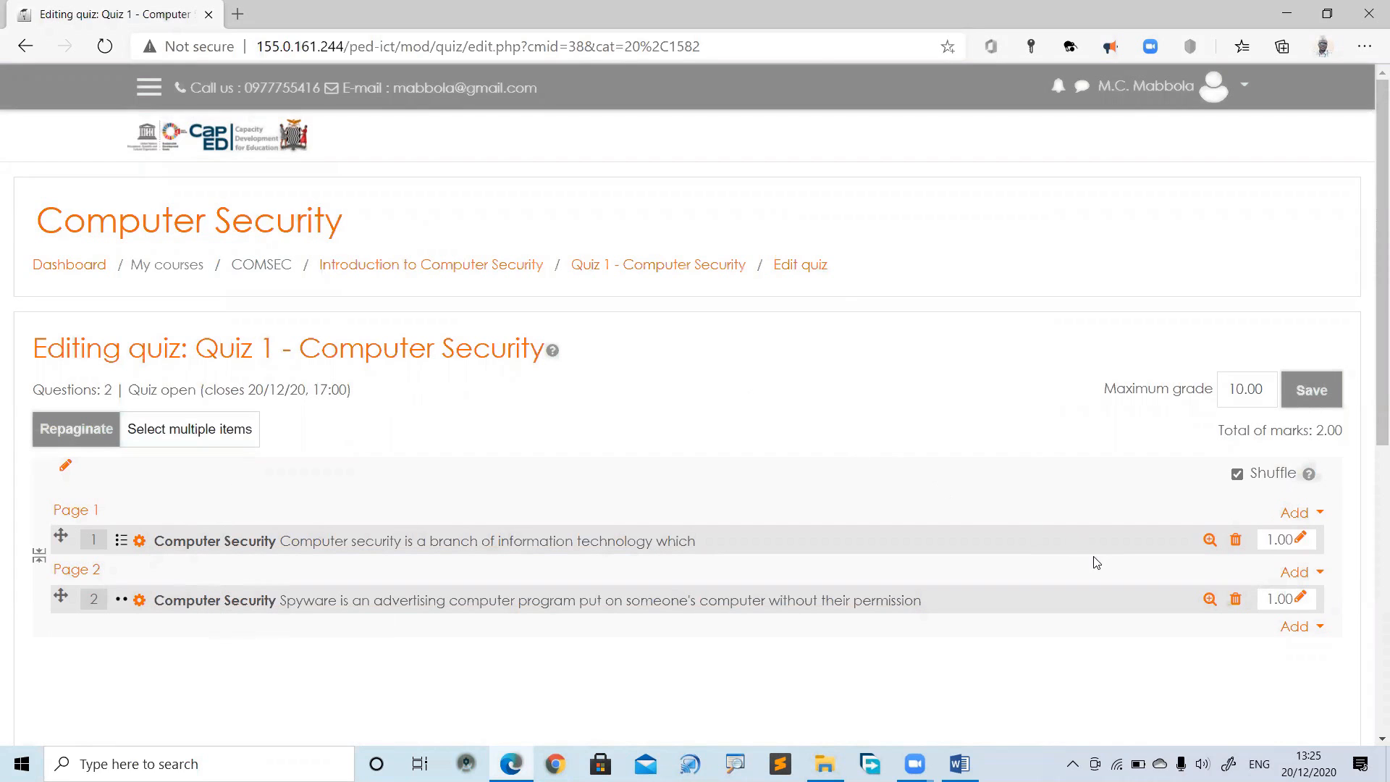
Add a new Matching question at the end of the quiz
left_click(1299, 627)
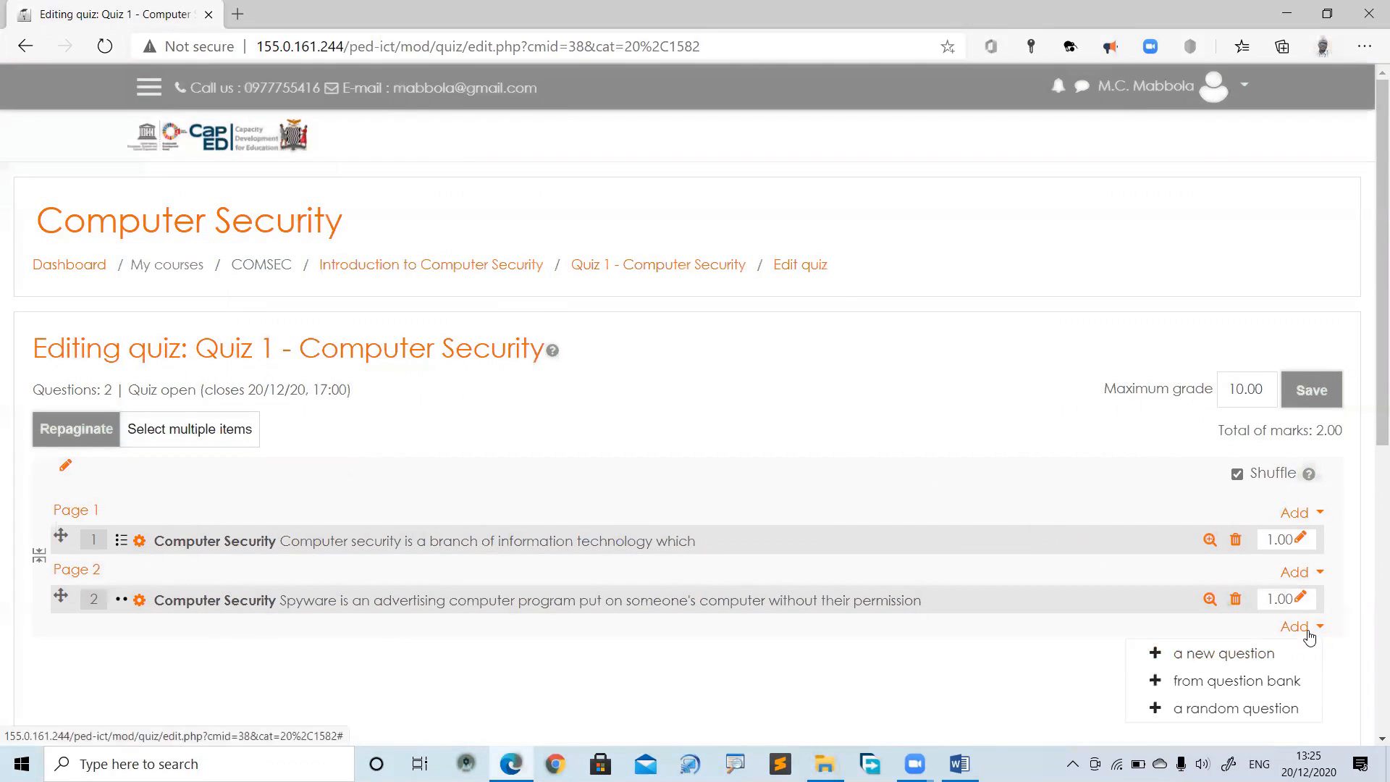
left_click(1195, 654)
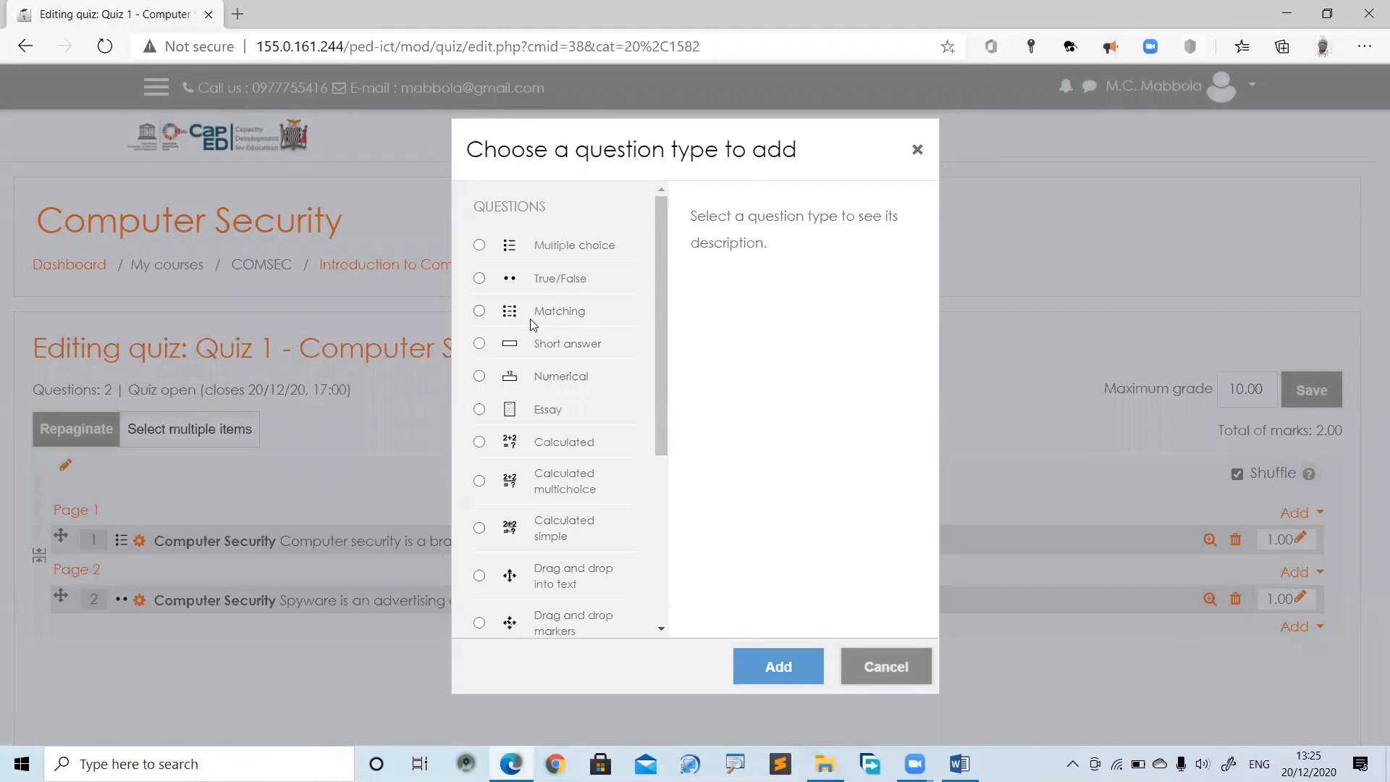
double_click(559, 312)
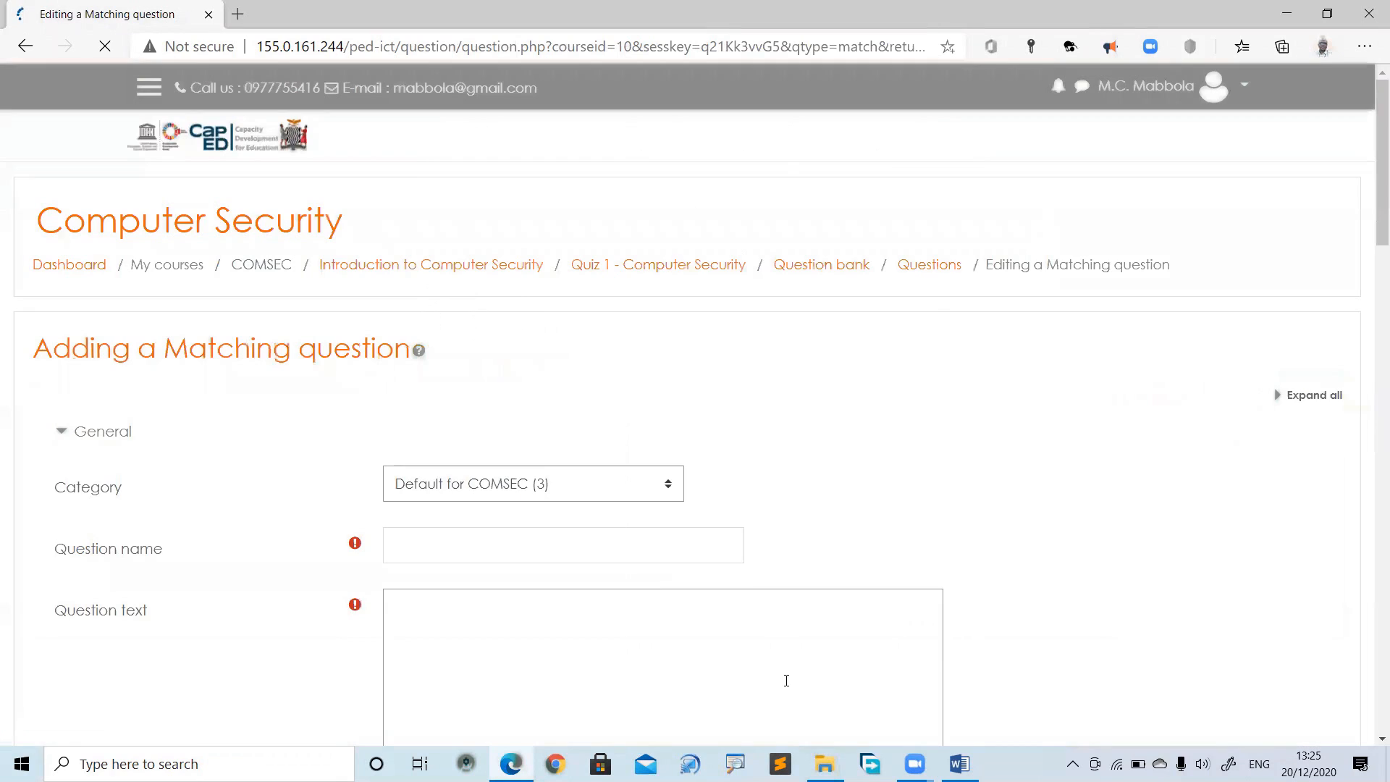
left_click_drag(1370, 207, 1370, 279)
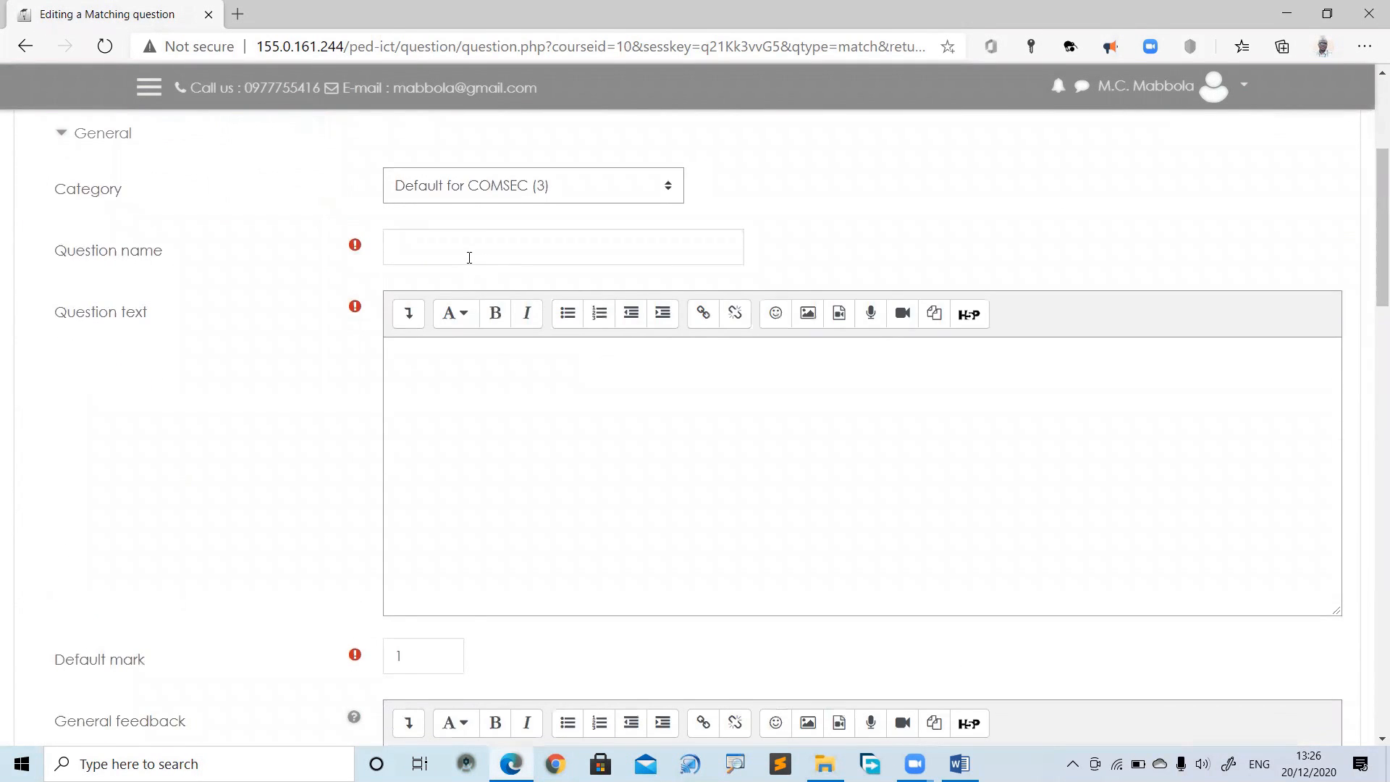
left_click(468, 257)
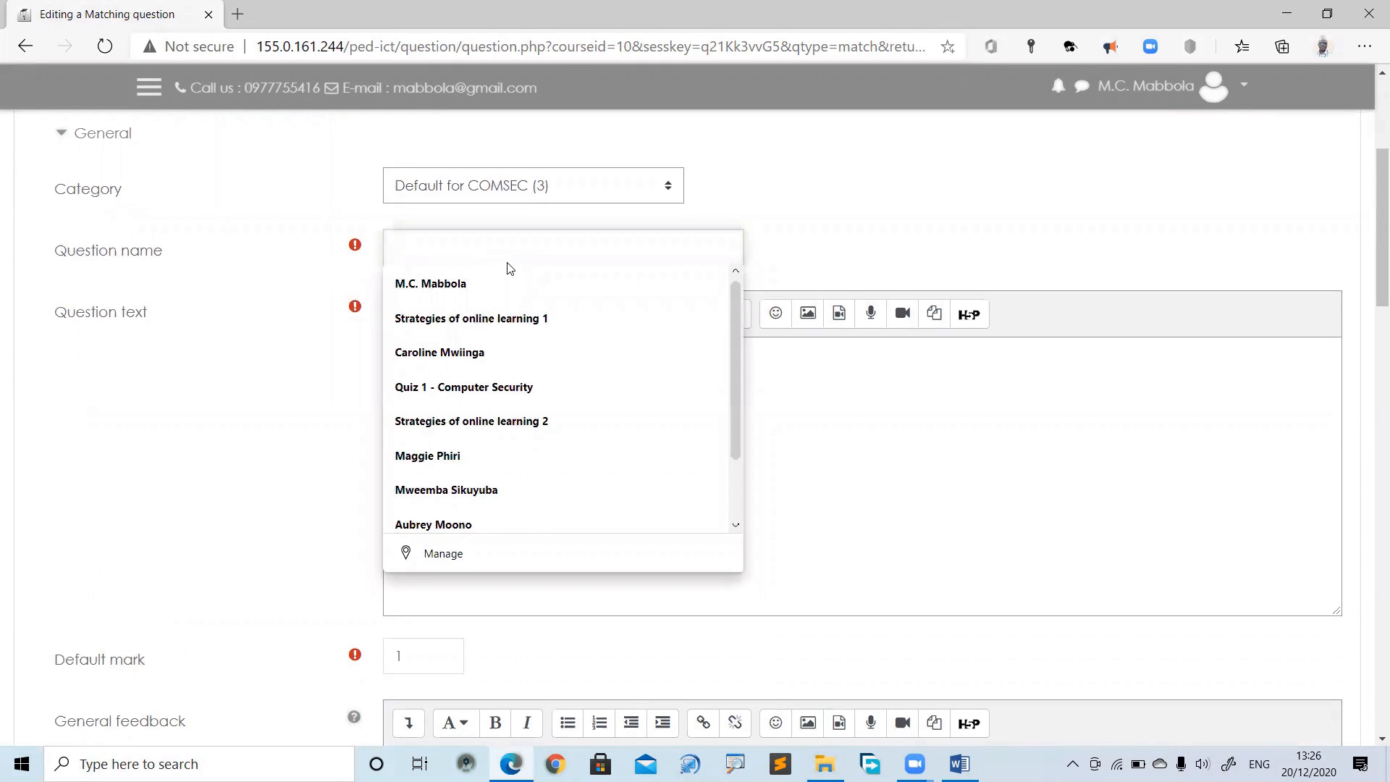
type("C")
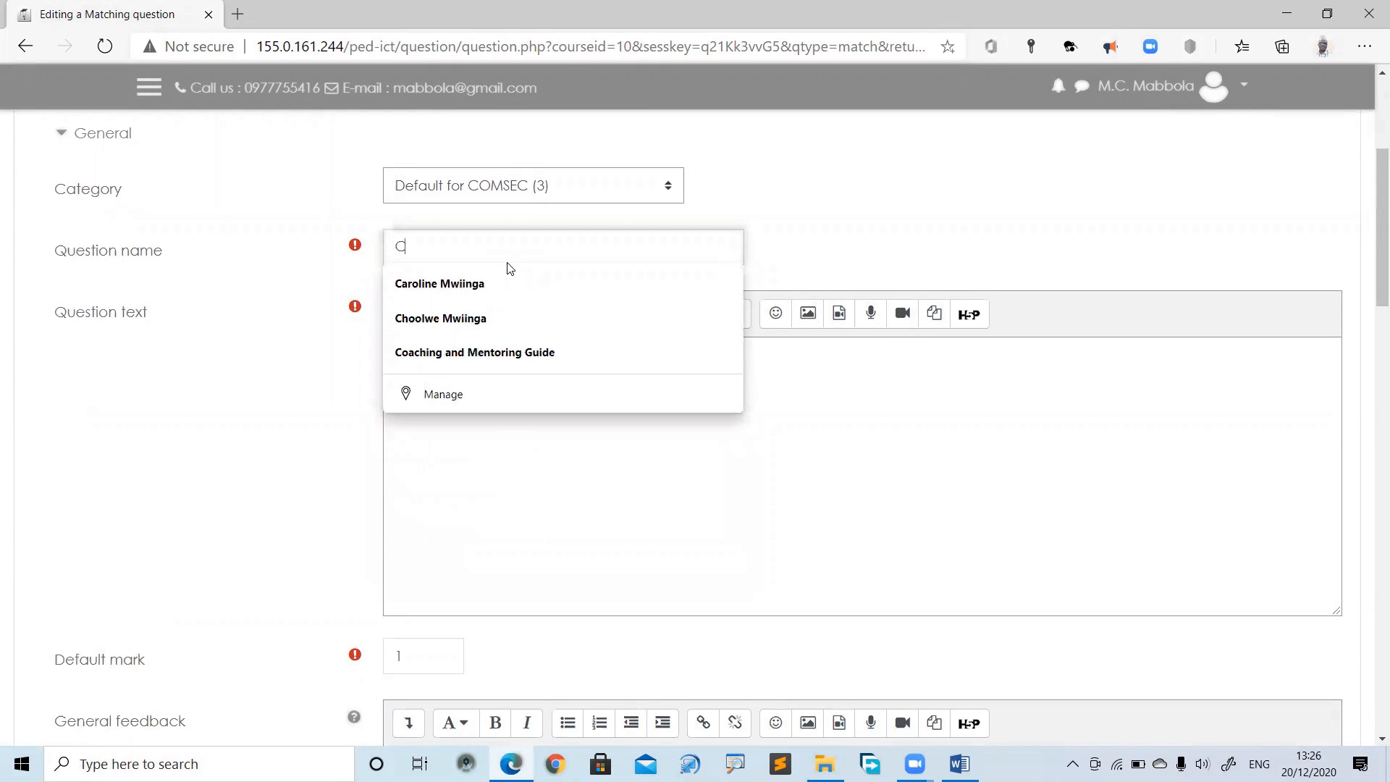
left_click(280, 345)
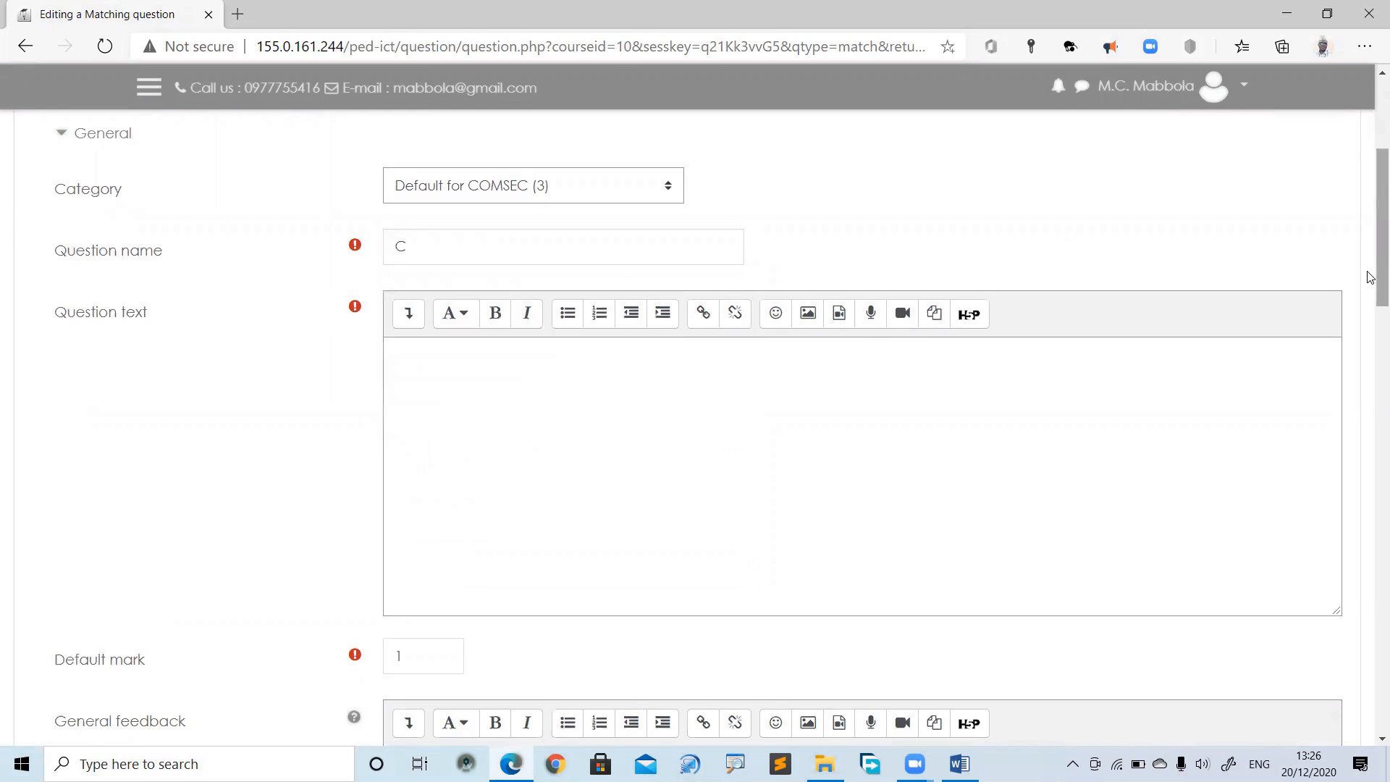
Copy the course title "Computer Security" into the Matching question's name, replacing its content
scroll(1370, 273, "up", 4)
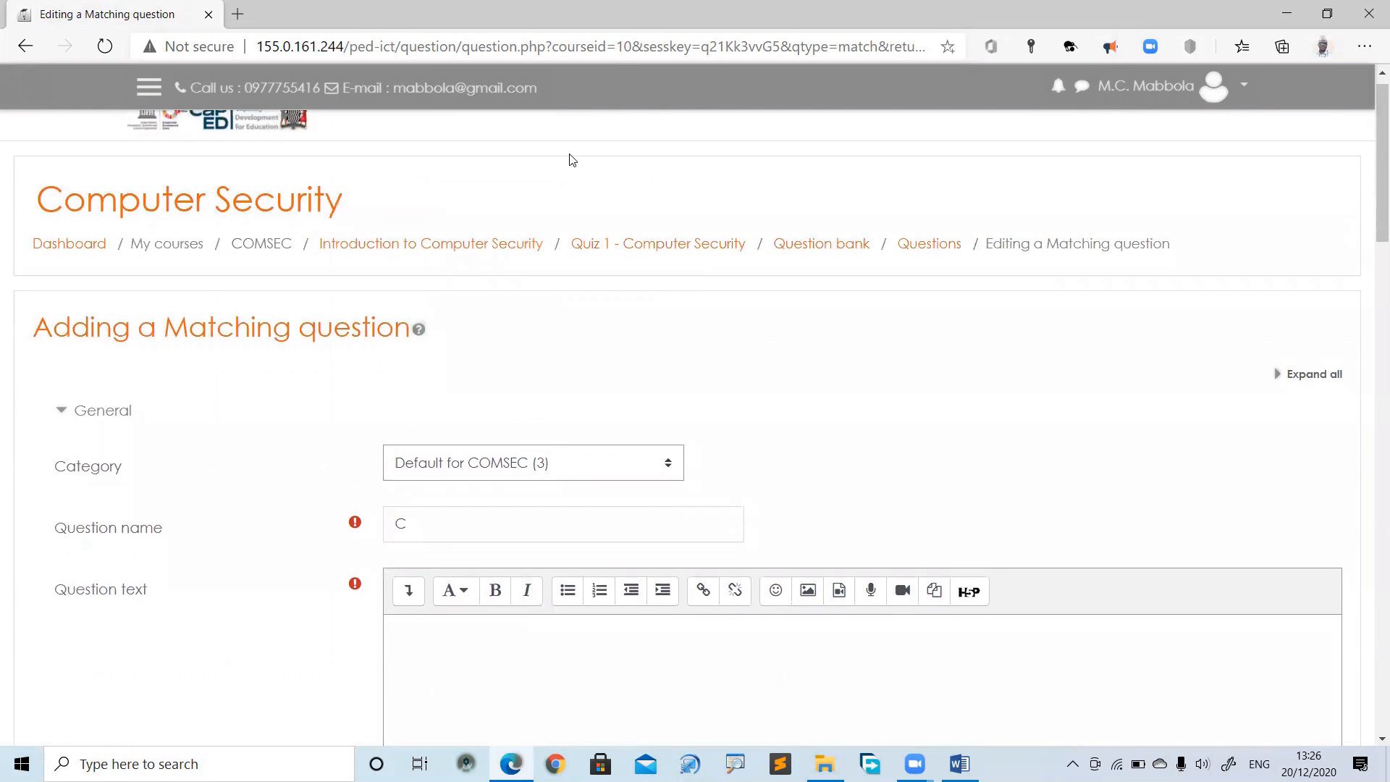
left_click_drag(39, 199, 342, 194)
key("ctrl+c")
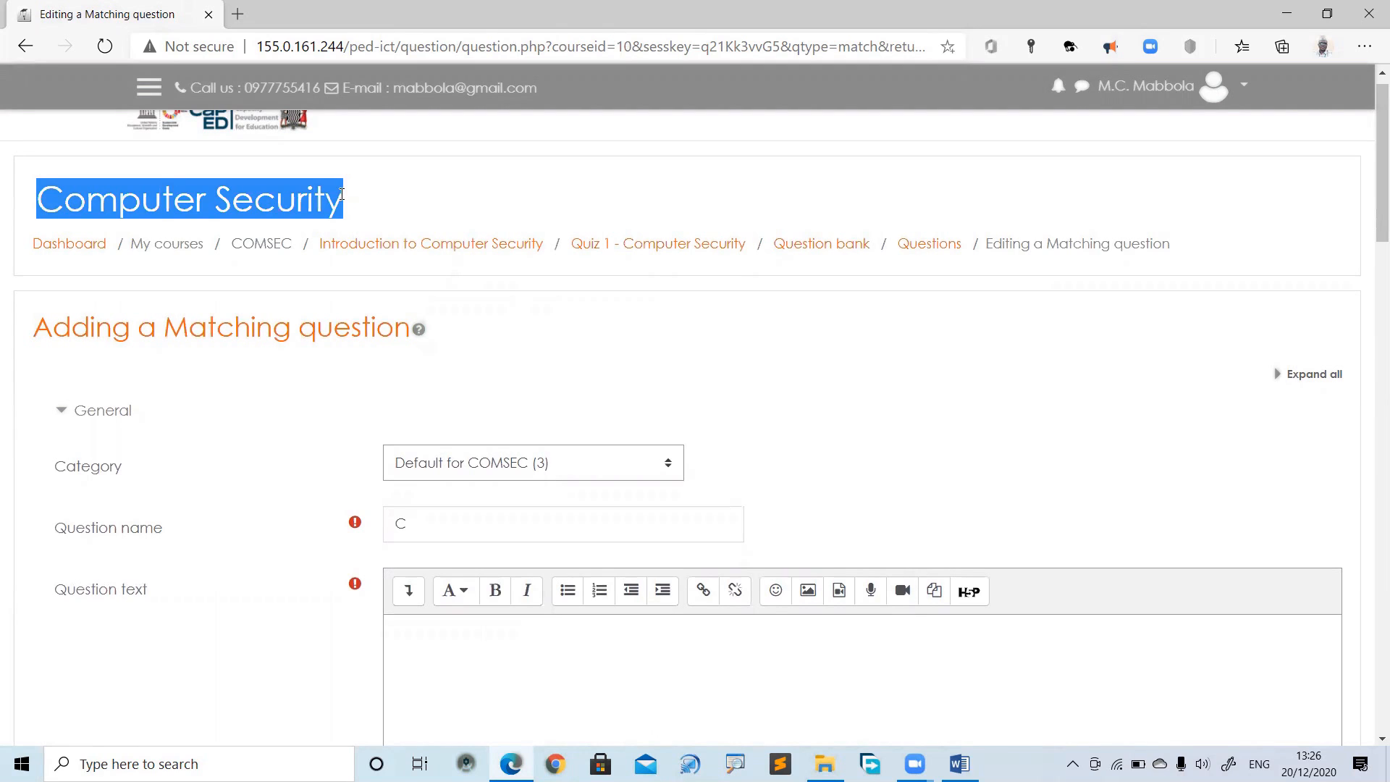
left_click_drag(416, 524, 392, 524)
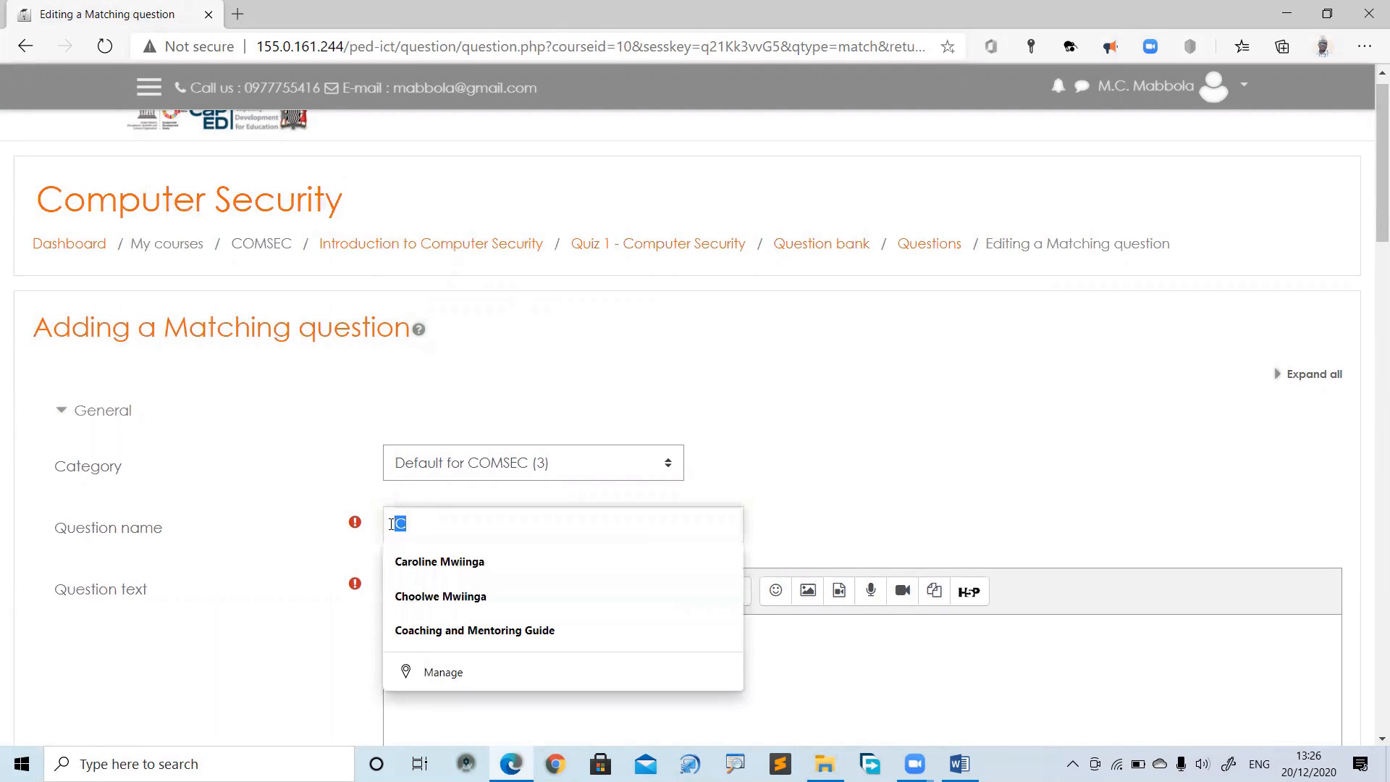
key("ctrl+v")
left_click(988, 418)
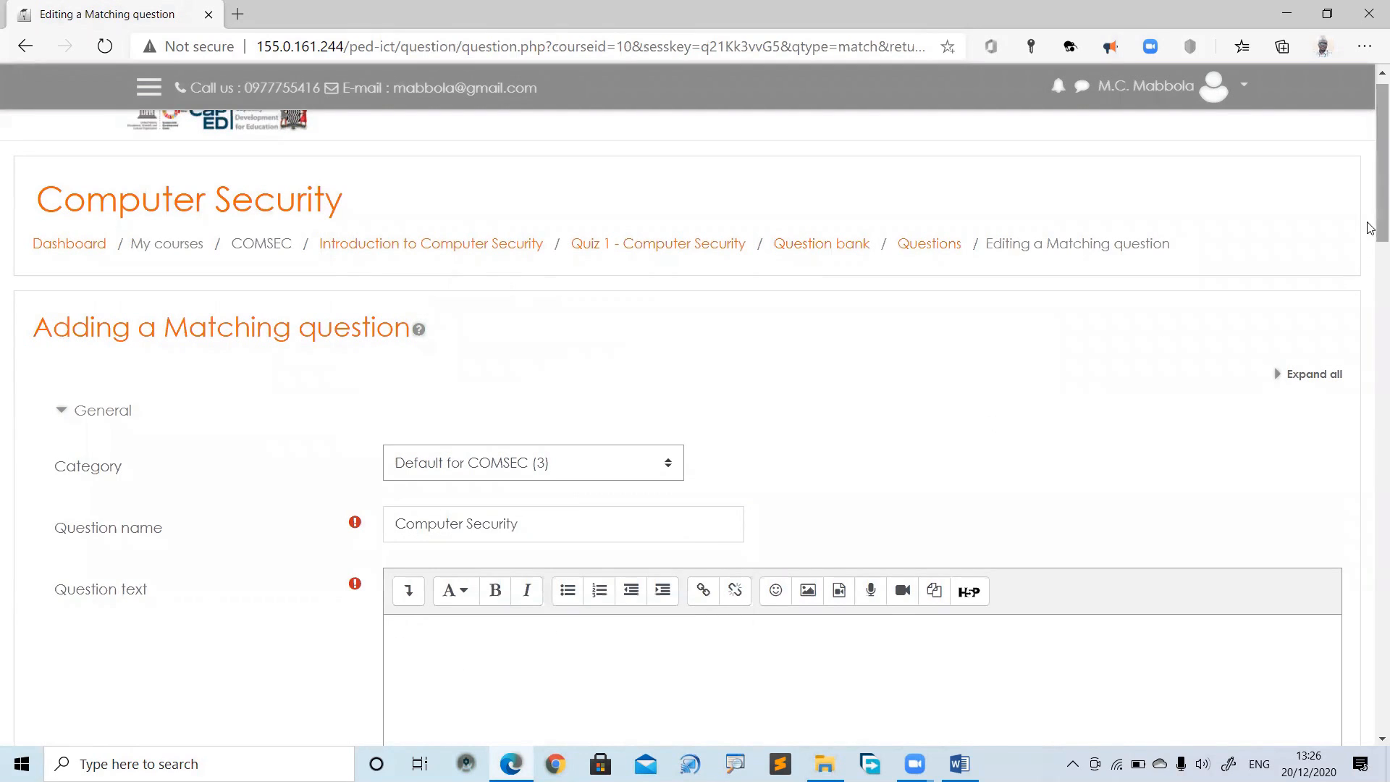
Enter "Match the following:" as the Matching question's text
left_click_drag(1370, 222, 1369, 288)
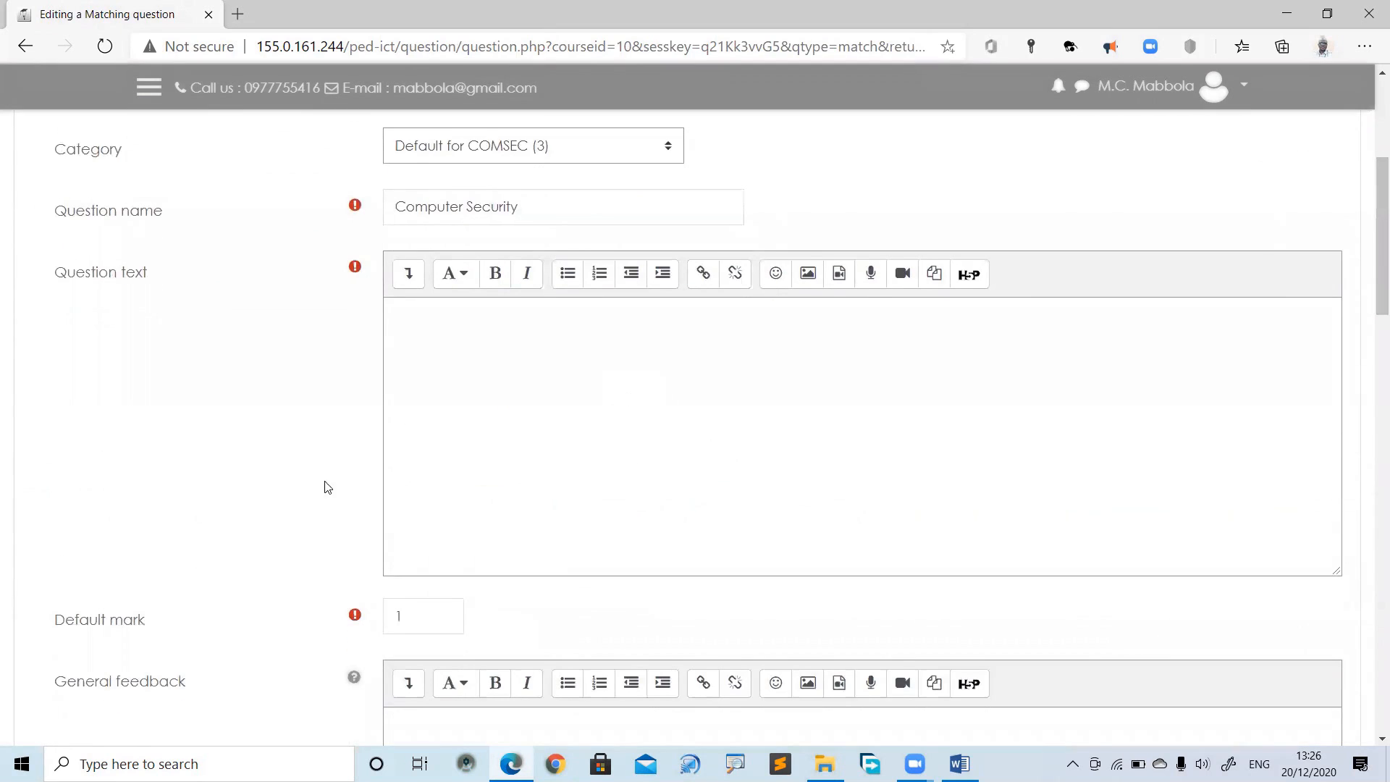
left_click(539, 422)
left_click_drag(55, 273, 202, 282)
left_click(381, 327)
type("Match the following:")
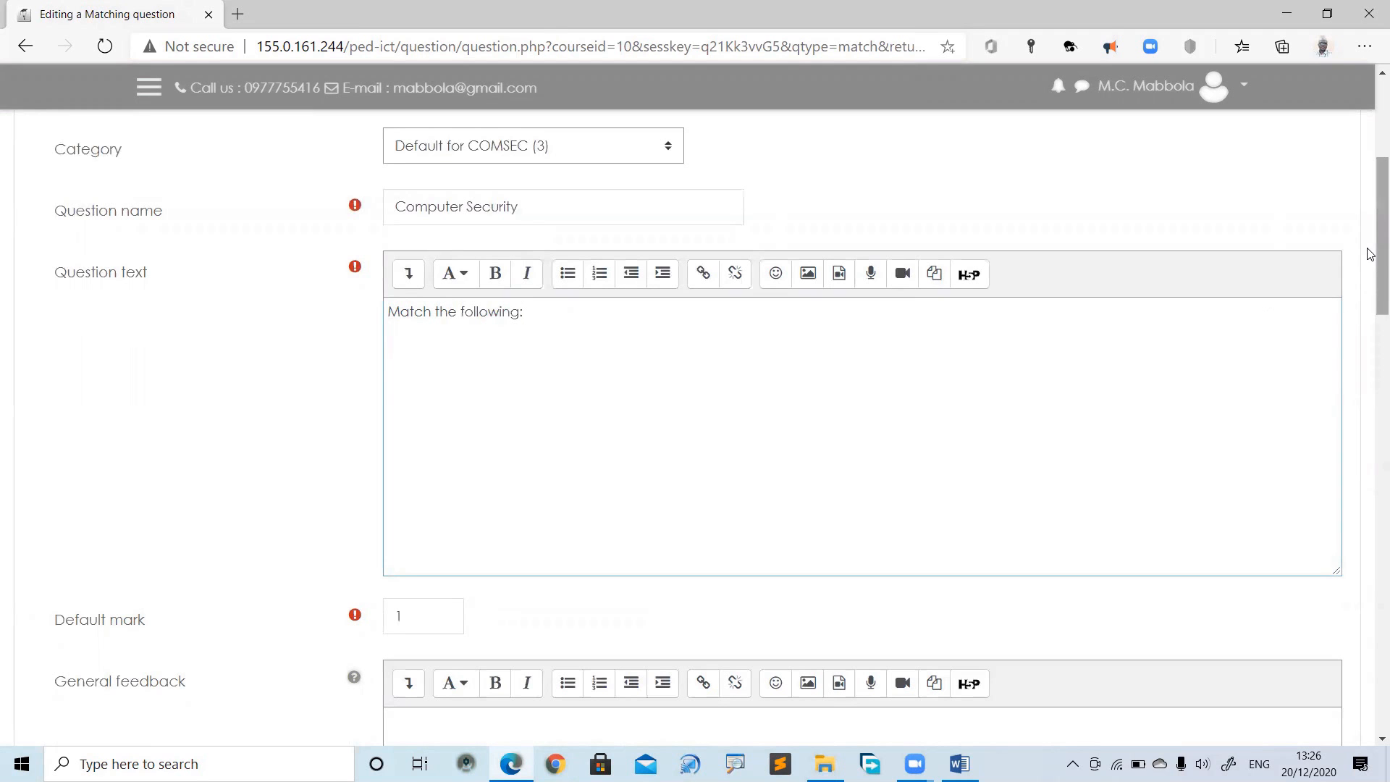
Copy the term "Confidentiality" from the Word document's Matching section into the Question 1 text of the Matching question
left_click_drag(1371, 258, 1369, 477)
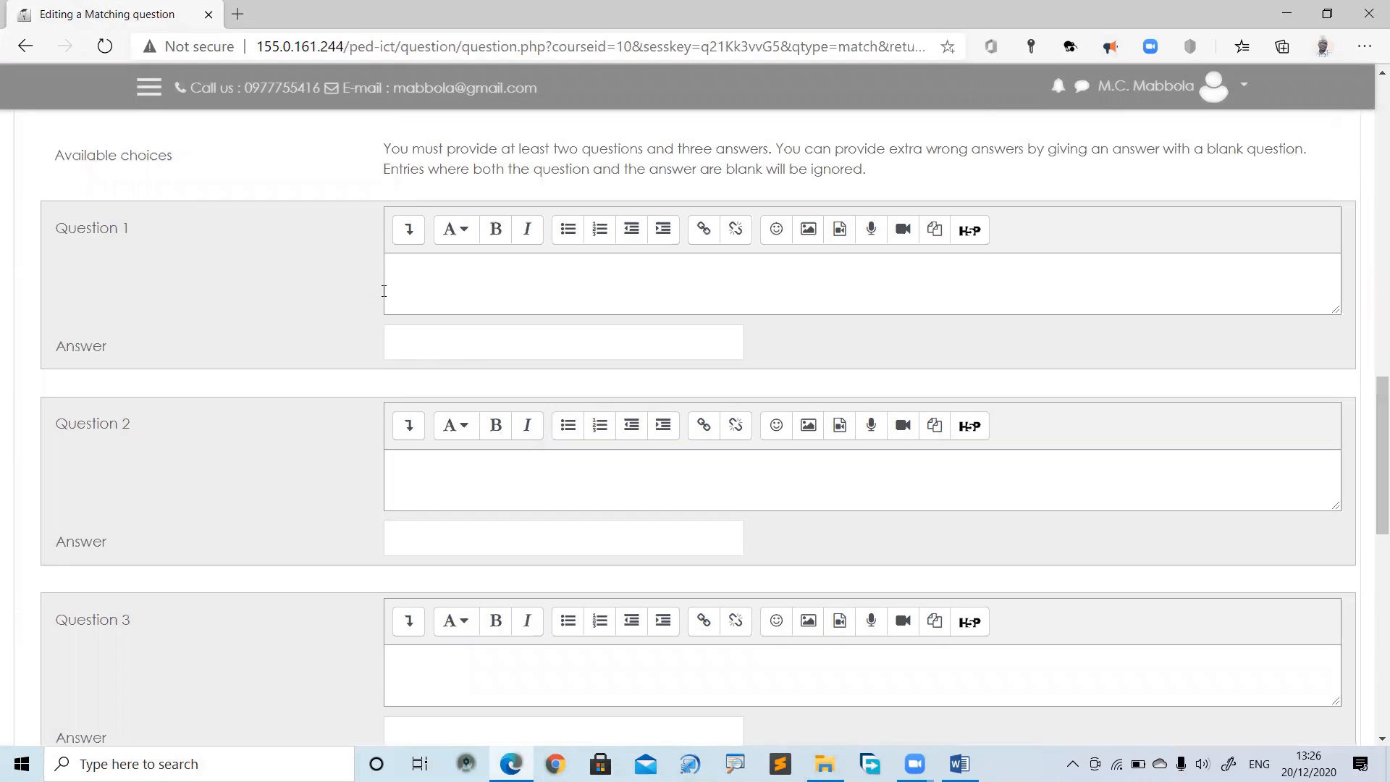
left_click(416, 342)
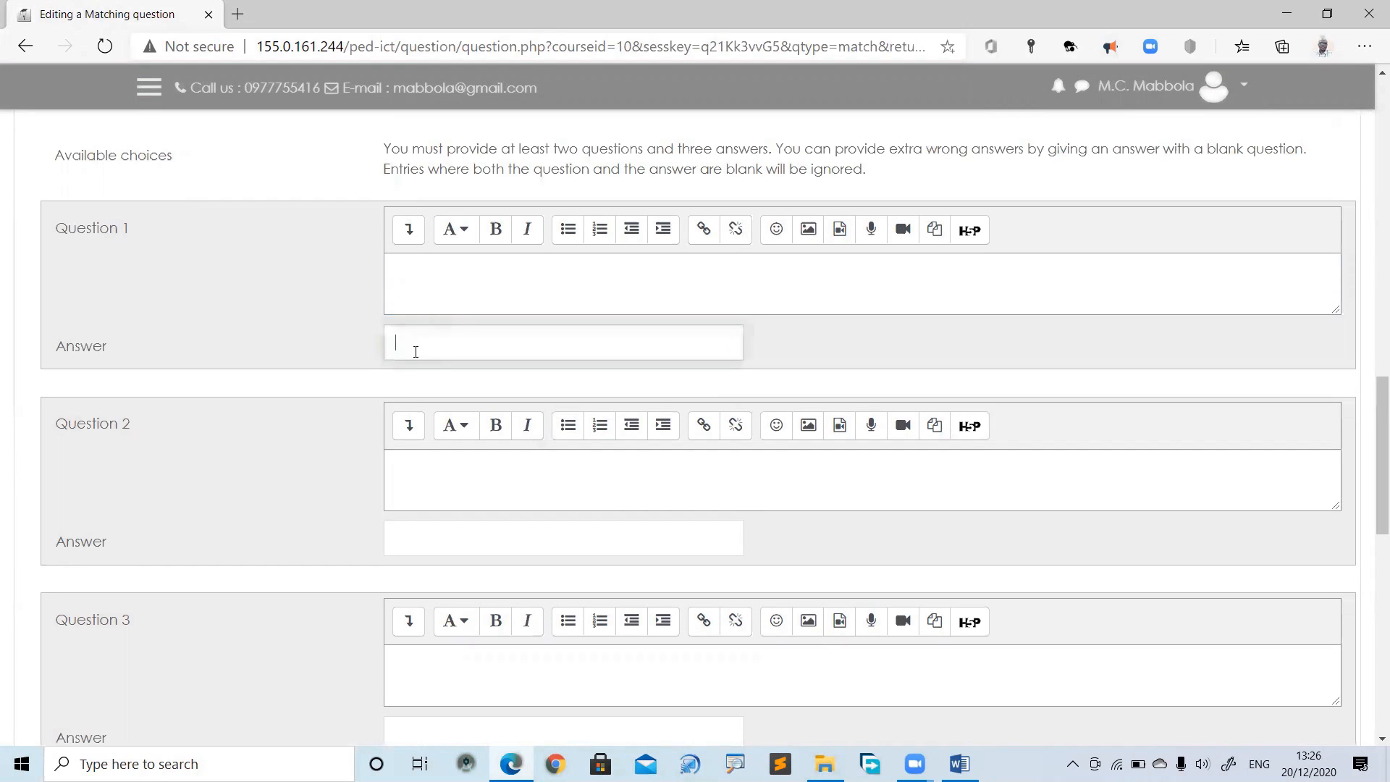
left_click(407, 542)
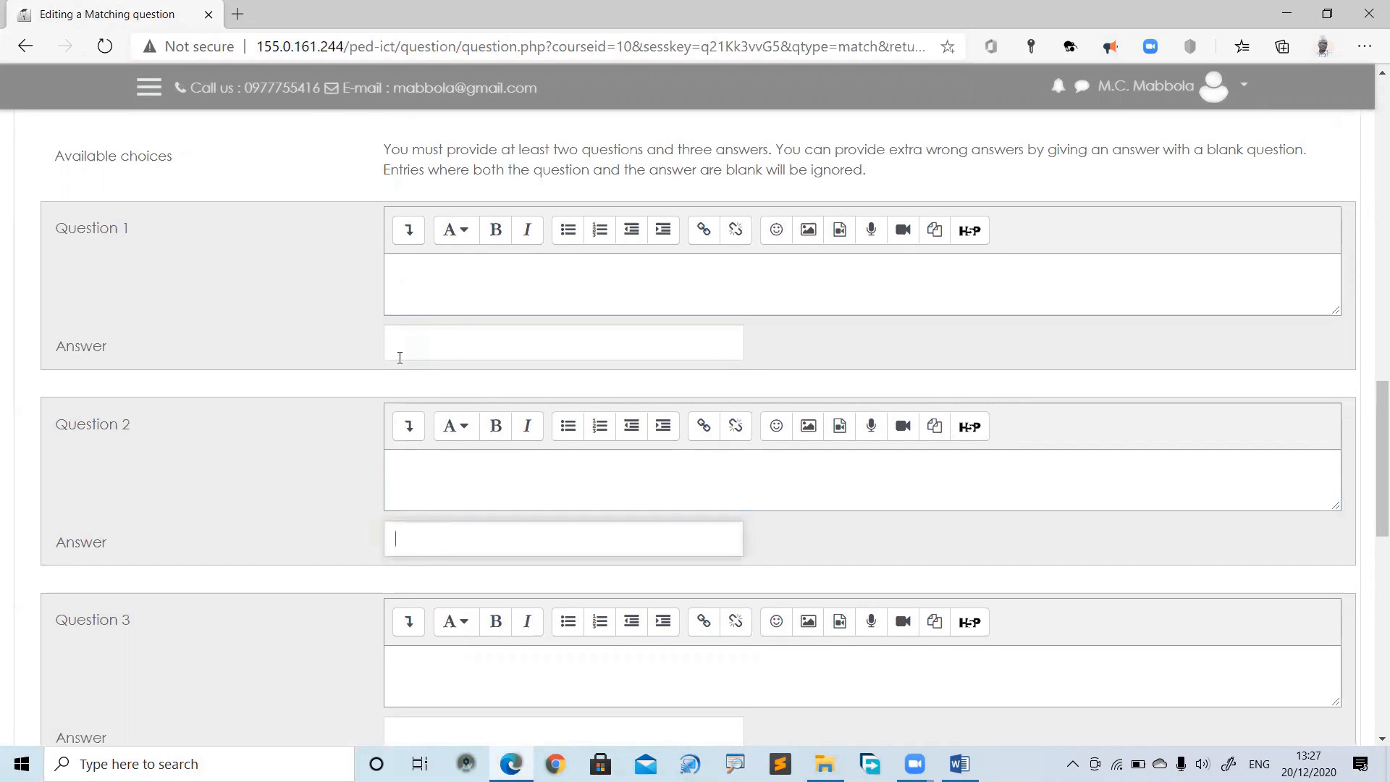
left_click(410, 291)
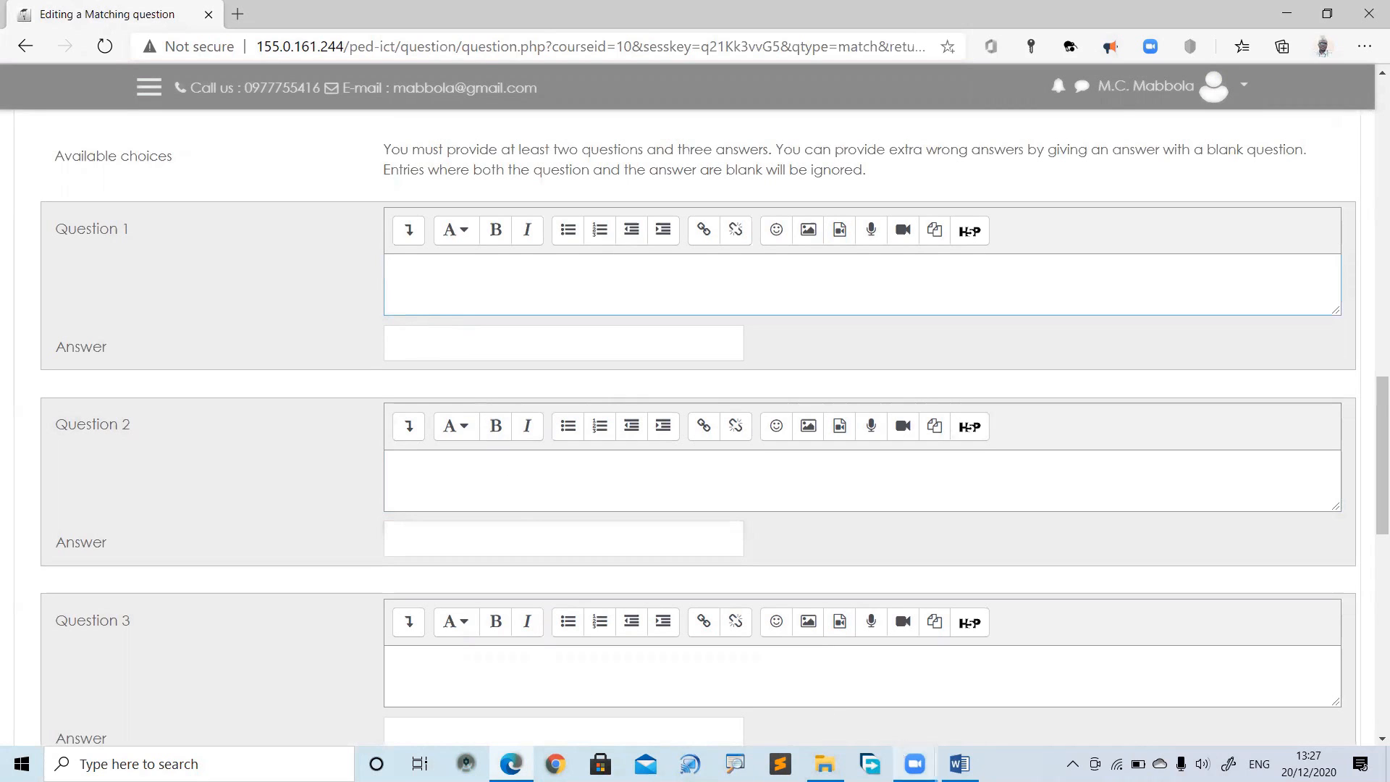
mouse_move(959, 762)
left_click(953, 715)
left_click_drag(428, 594, 627, 598)
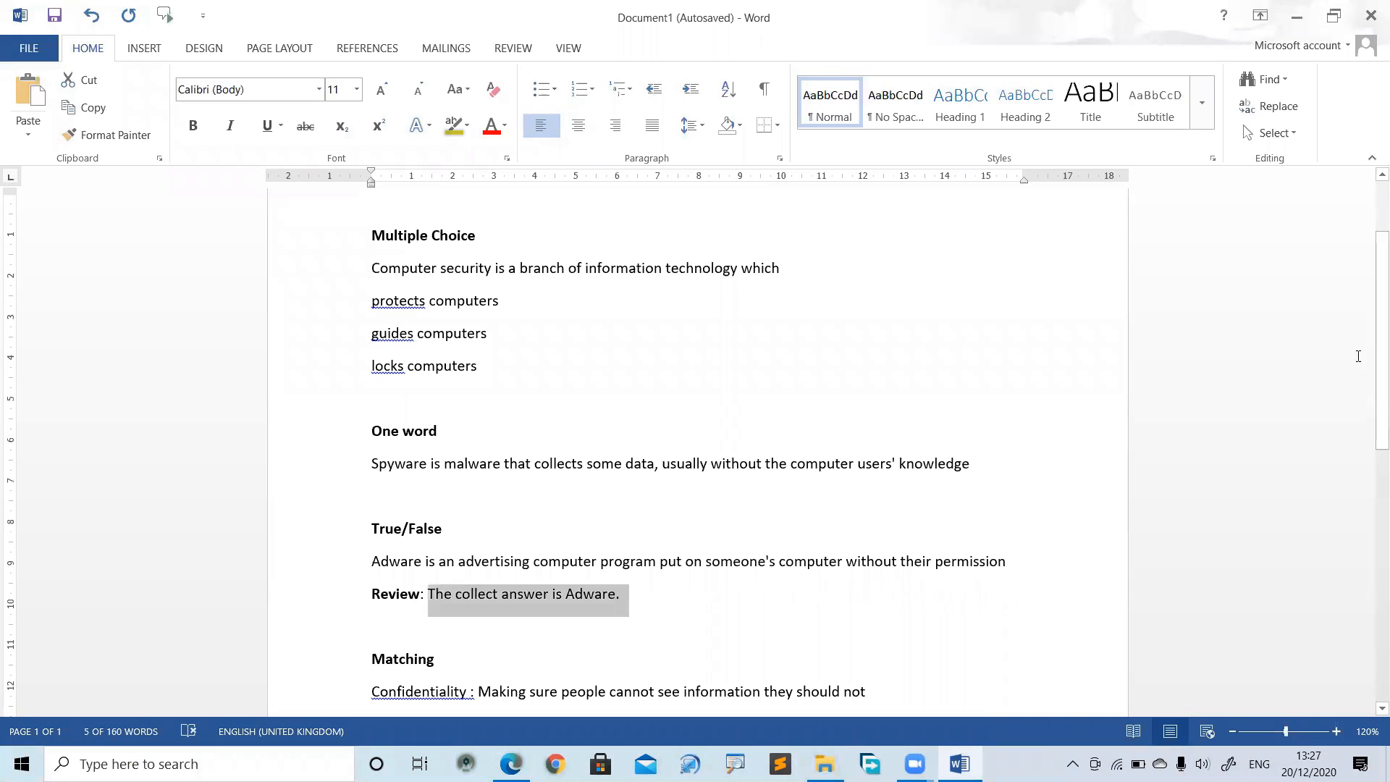
scroll(577, 476, "down", 5)
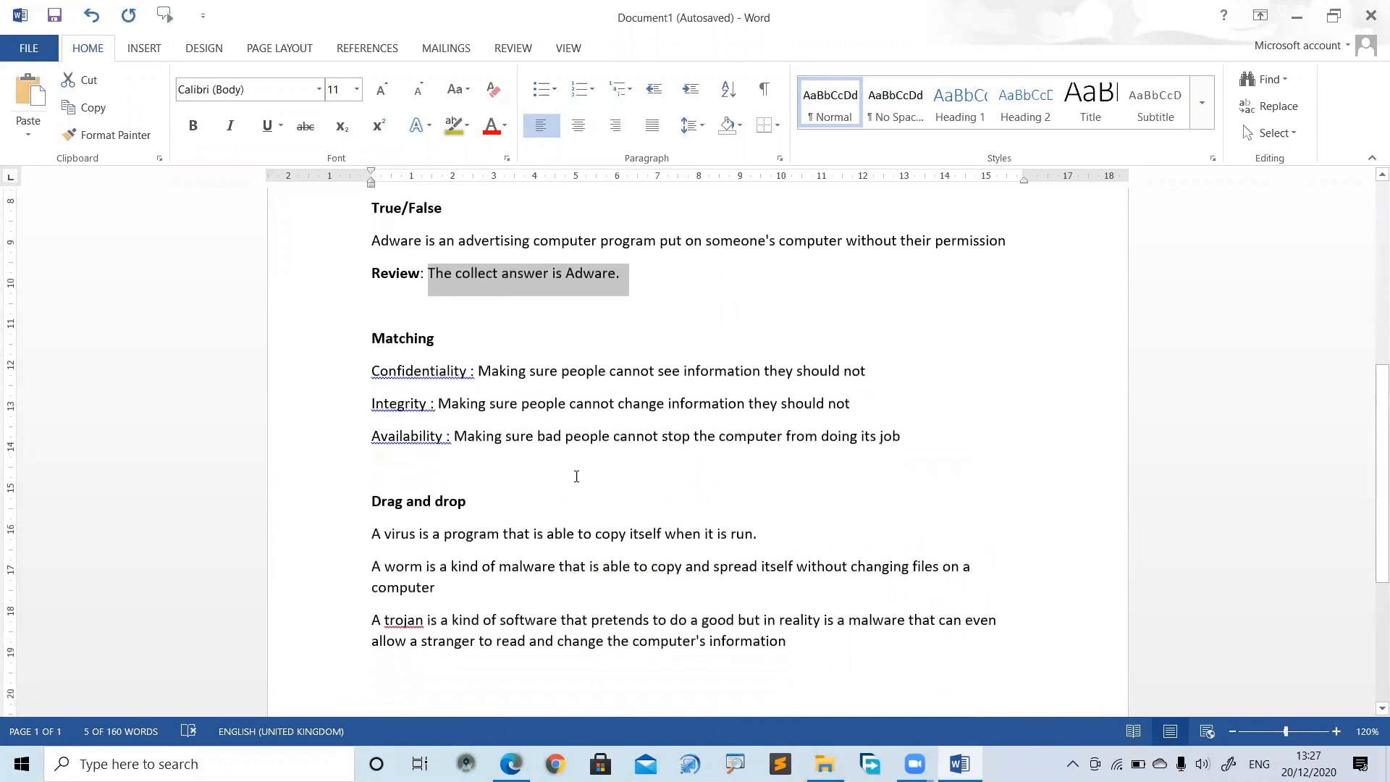
left_click_drag(372, 369, 444, 374)
double_click(443, 374)
key("ctrl+c")
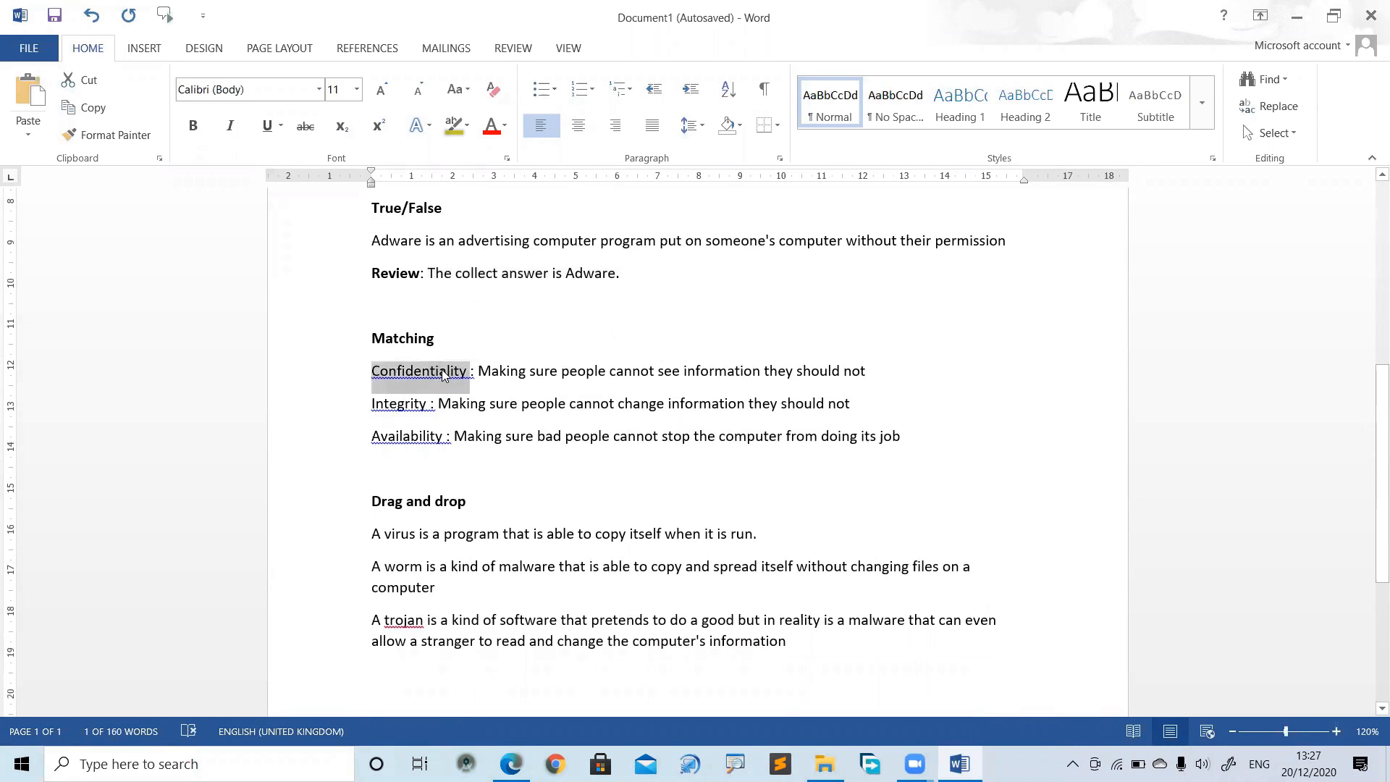
left_click(512, 756)
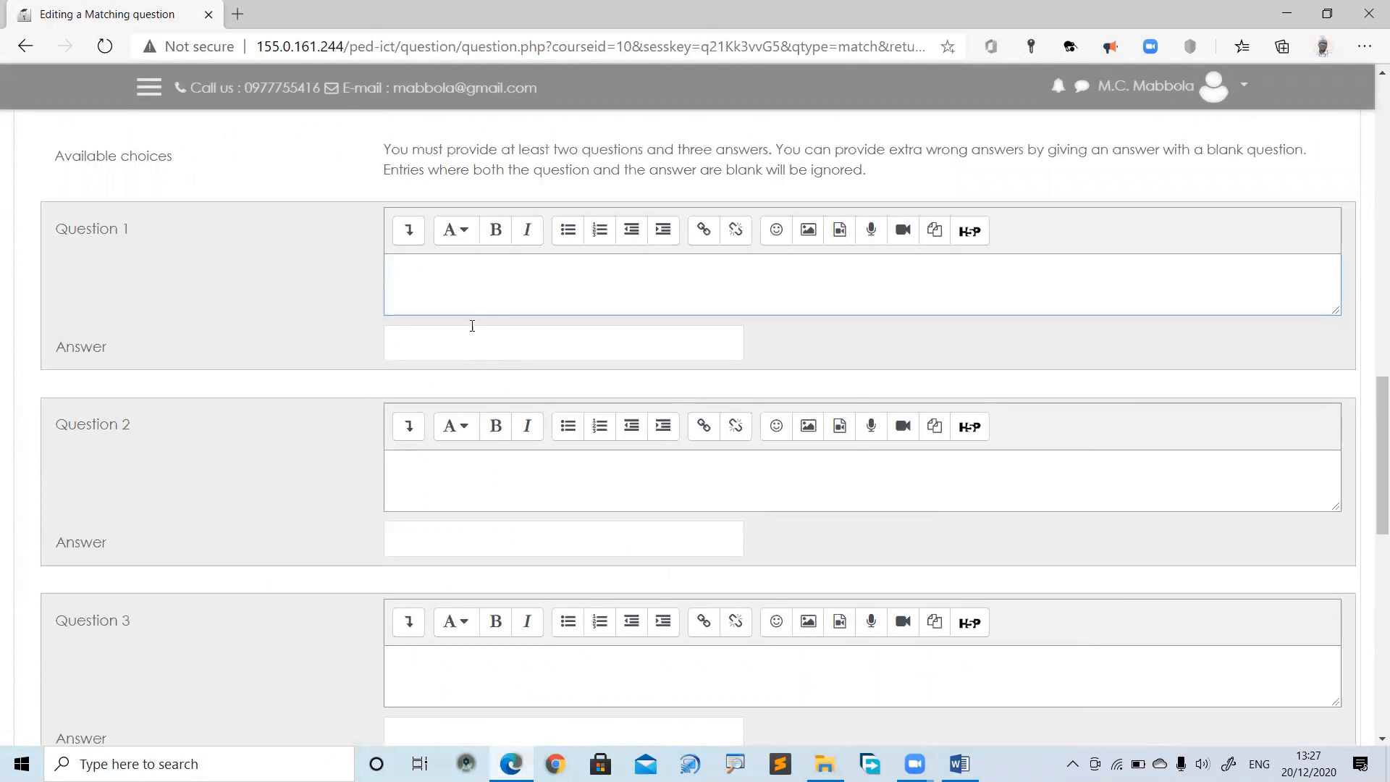
key("ctrl+v")
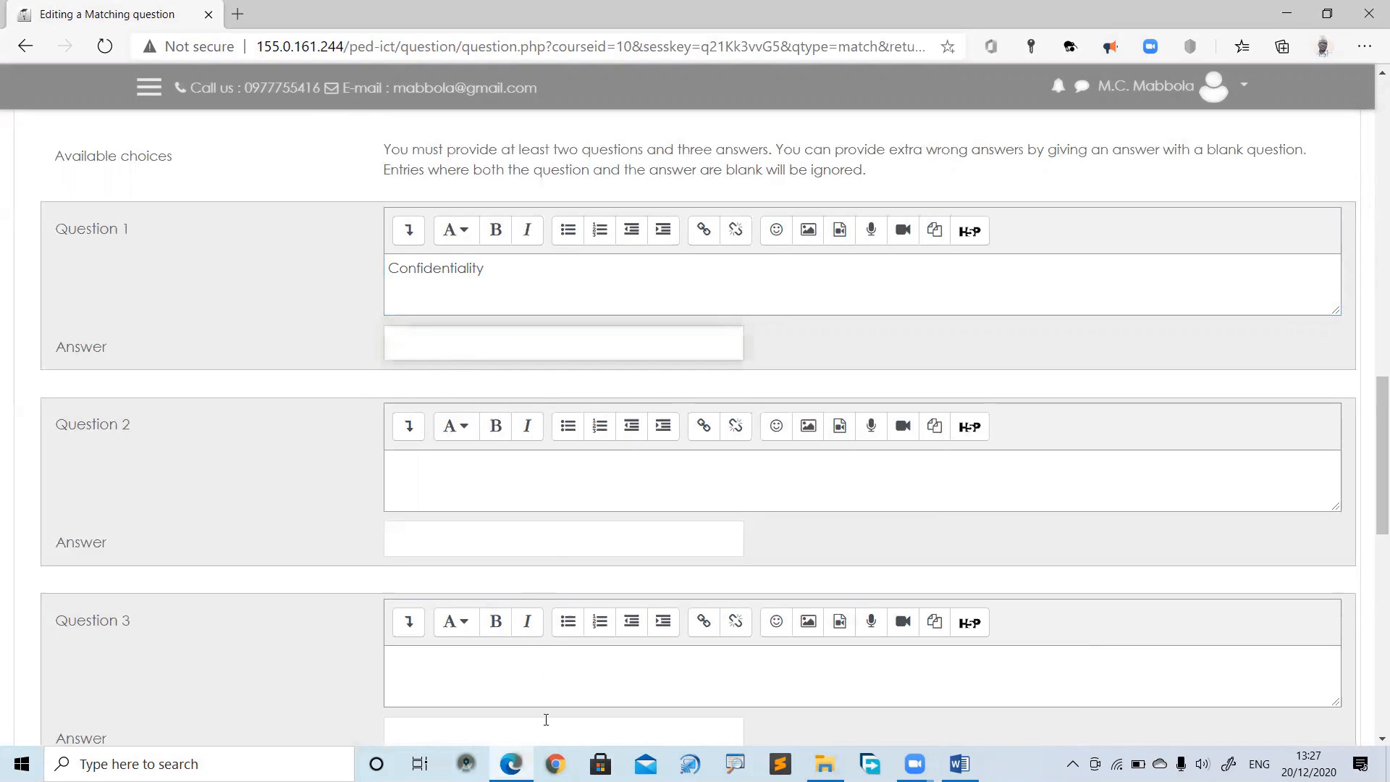
Copy "Making sure people cannot see information they should not" from the Word document into Question 1's answer
left_click(959, 764)
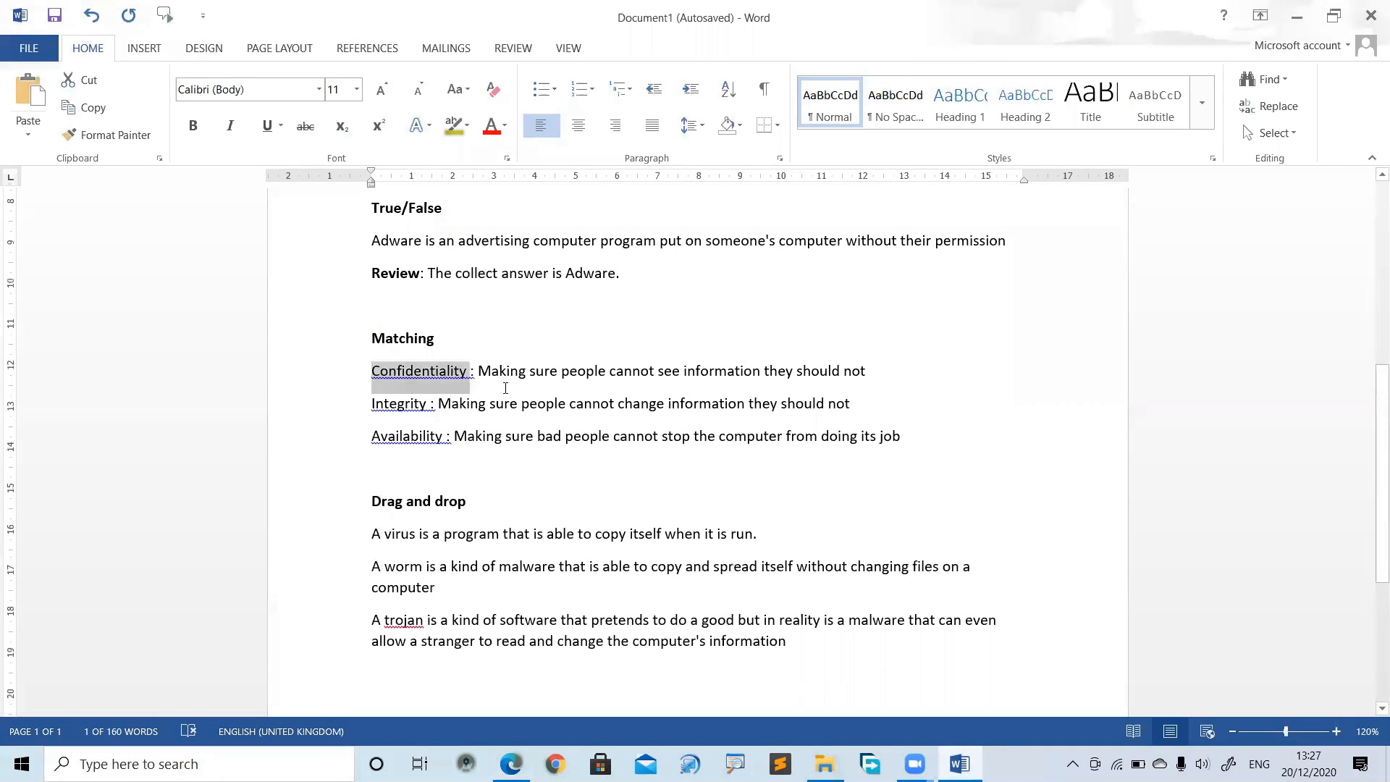
left_click_drag(480, 377, 876, 379)
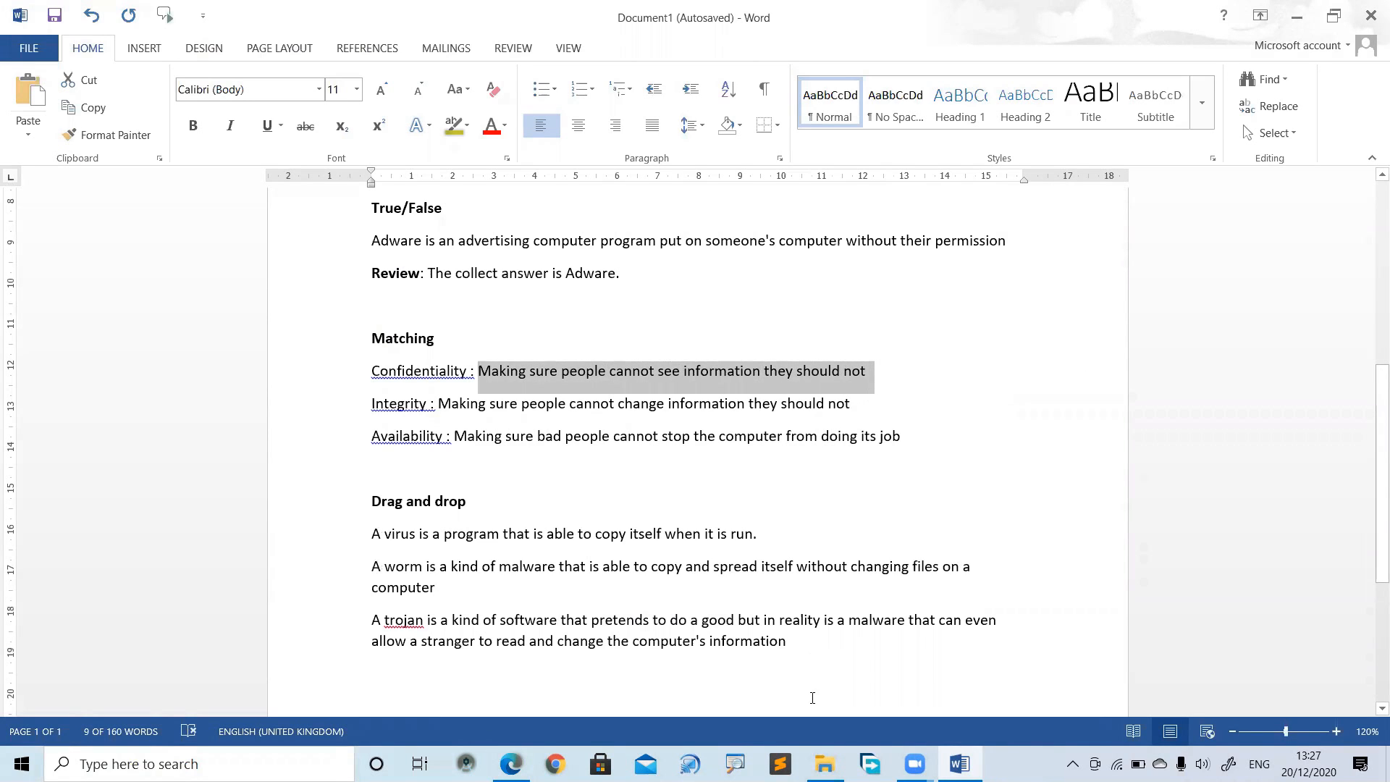
left_click(511, 764)
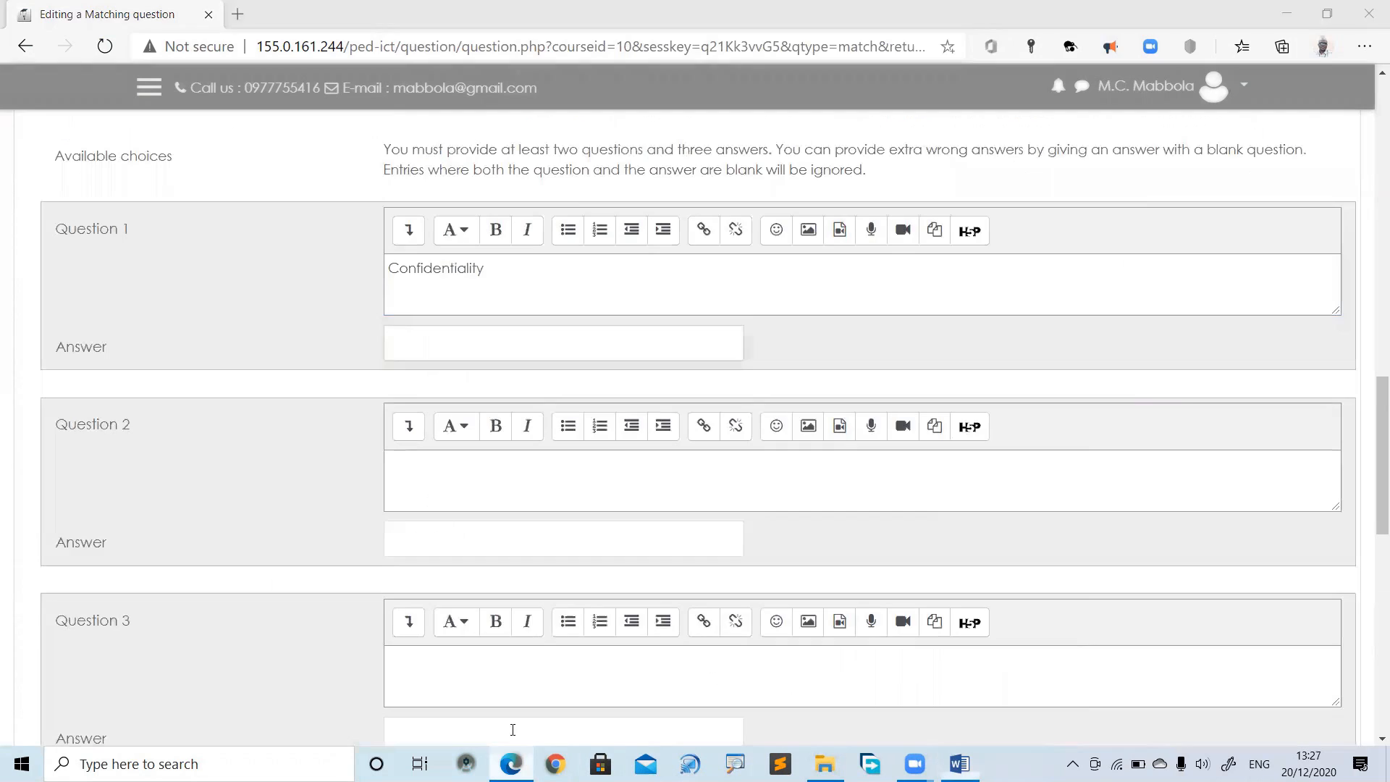
left_click(447, 335)
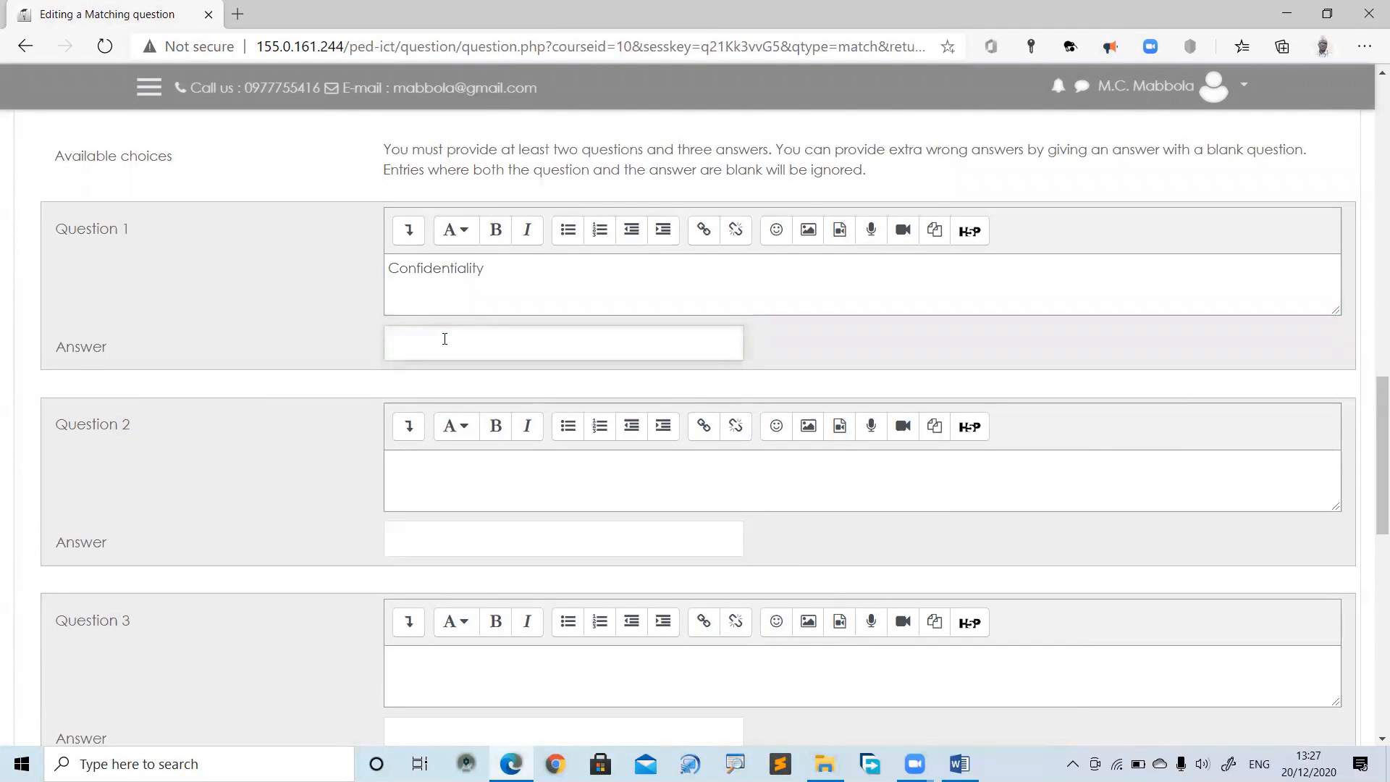
key("ctrl+v")
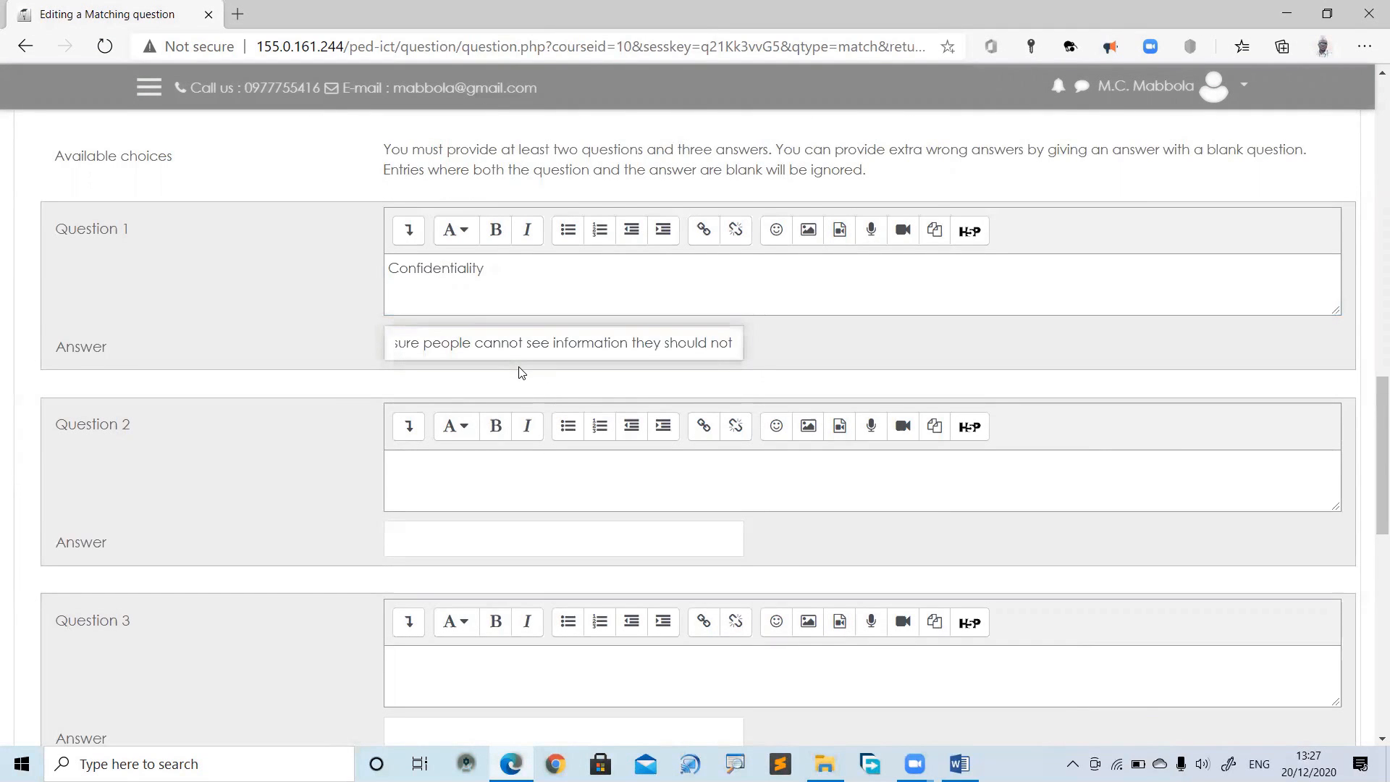
Move the definition from Question 1's answer into its question text, replacing the term there and leaving the answer empty
left_click(431, 465)
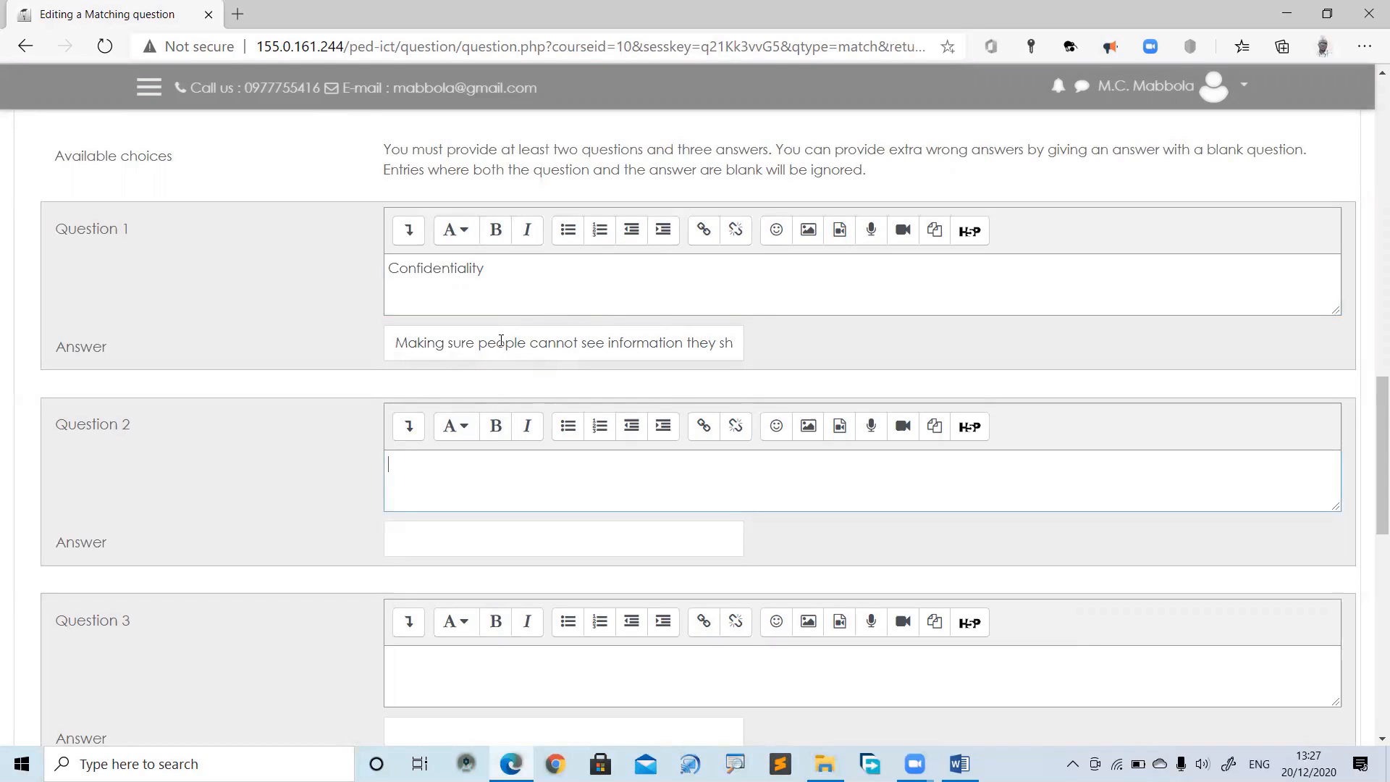
left_click_drag(392, 340, 784, 327)
key("ctrl+c")
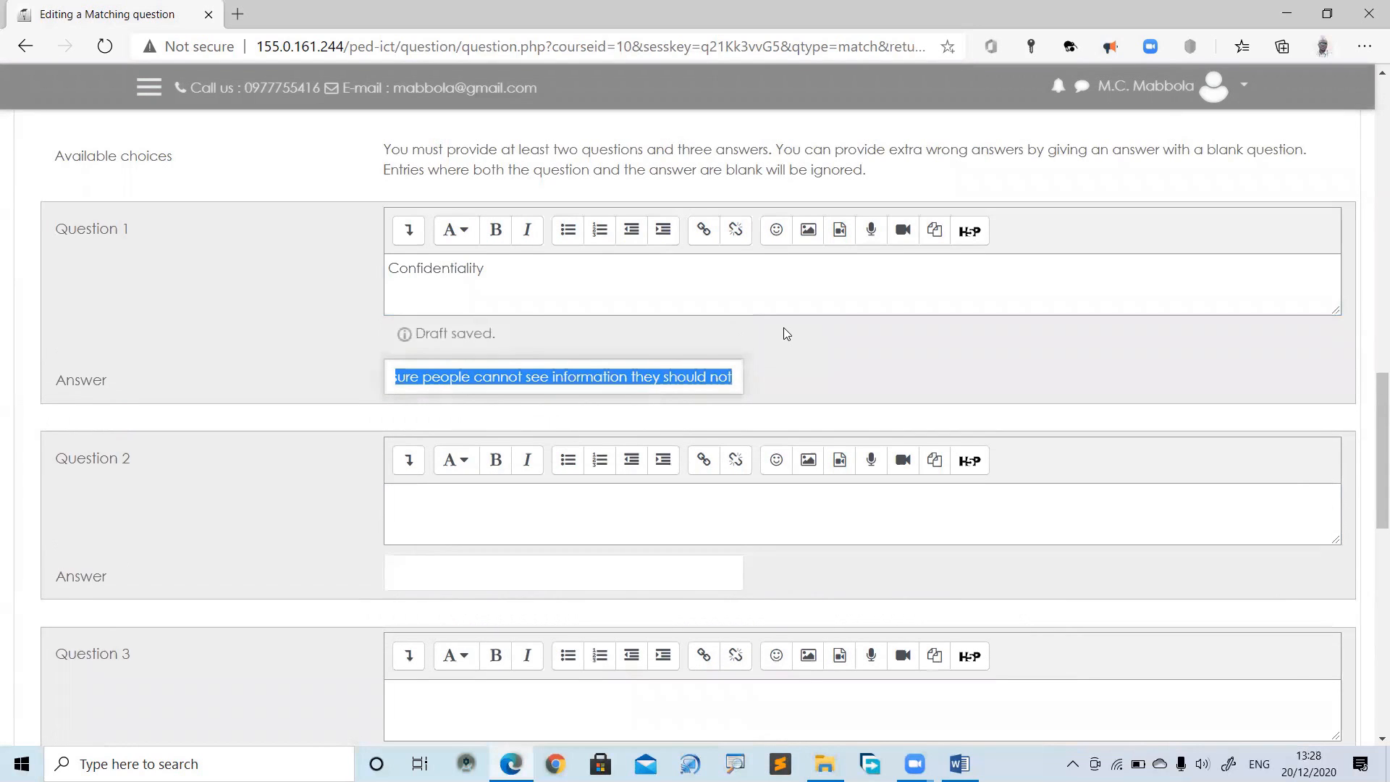
key("BackSpace")
left_click_drag(529, 269, 367, 277)
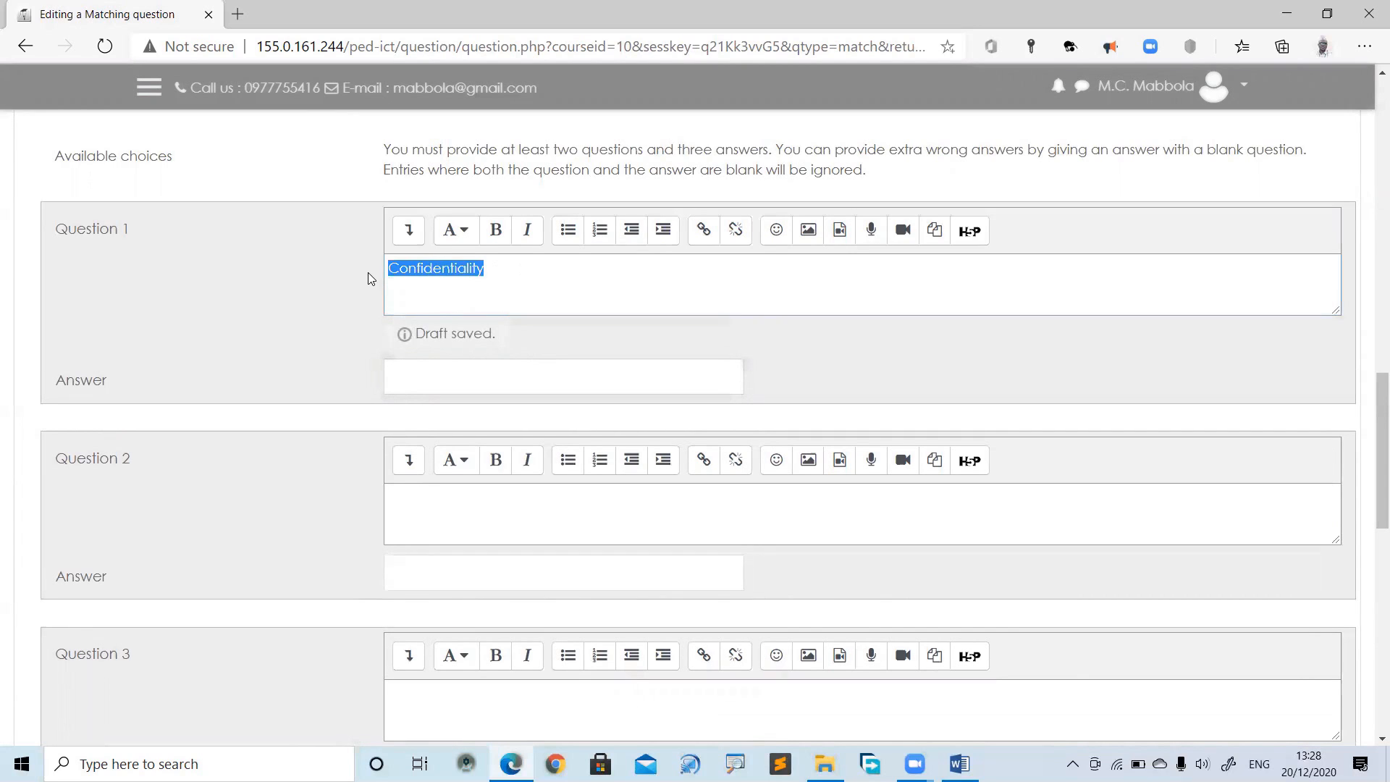
key("ctrl+v")
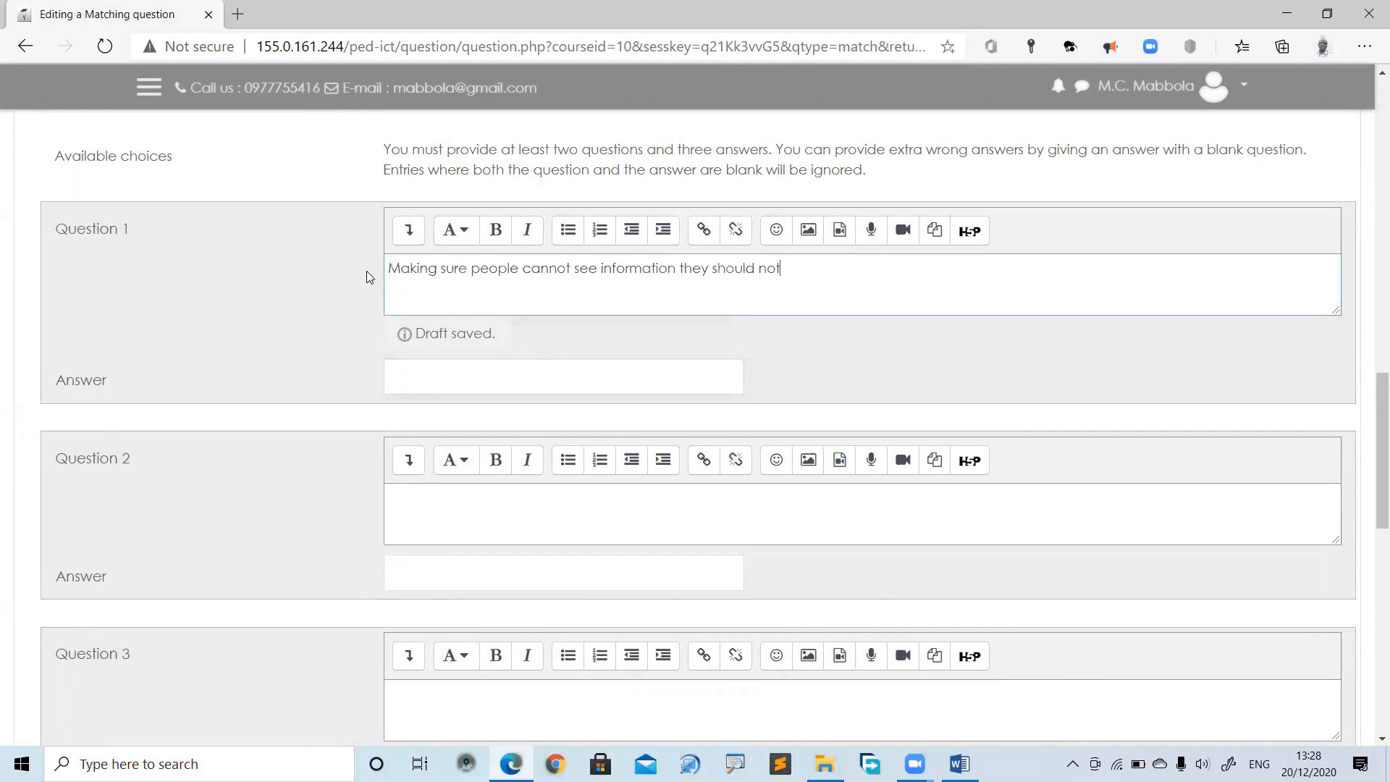
left_click(436, 280)
Copy "Confidentiality" from the Word document into Question 1's answer
left_click(440, 344)
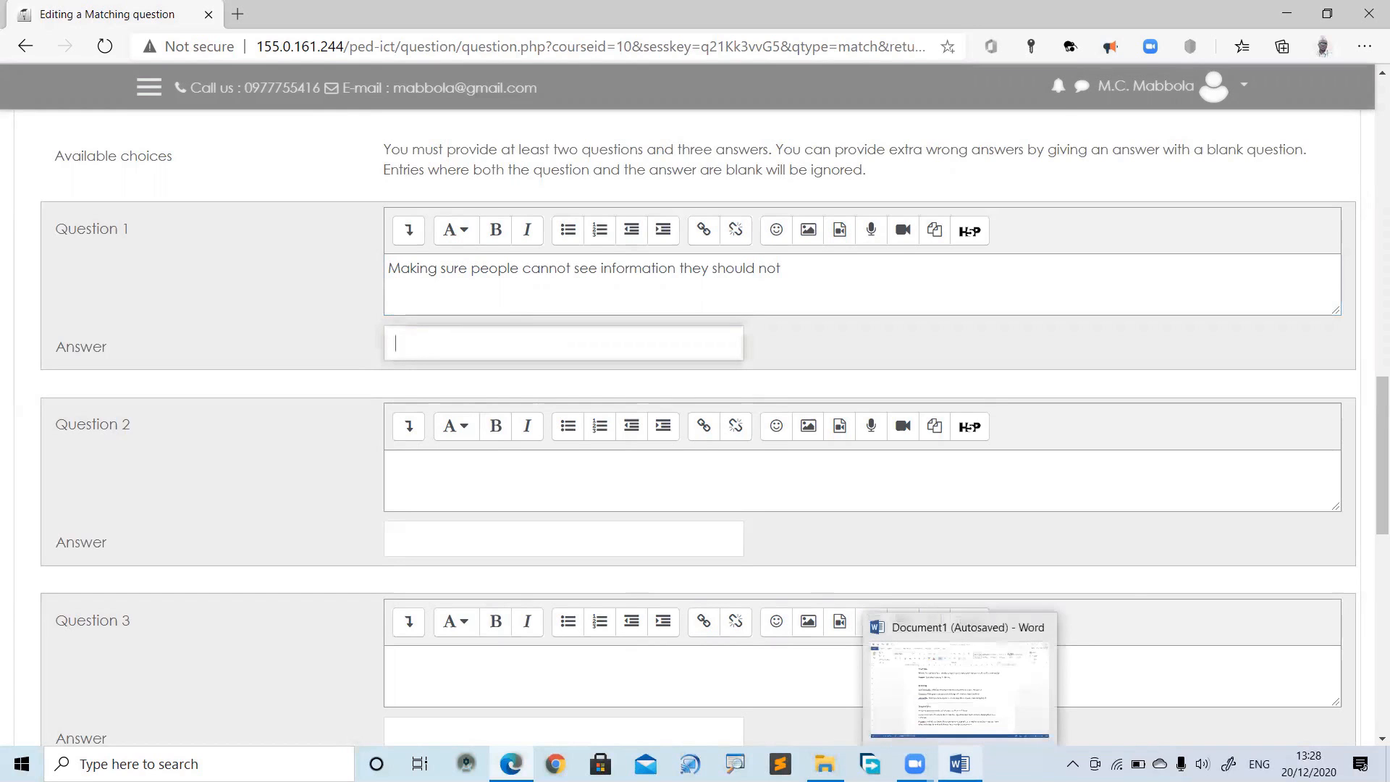
left_click(960, 764)
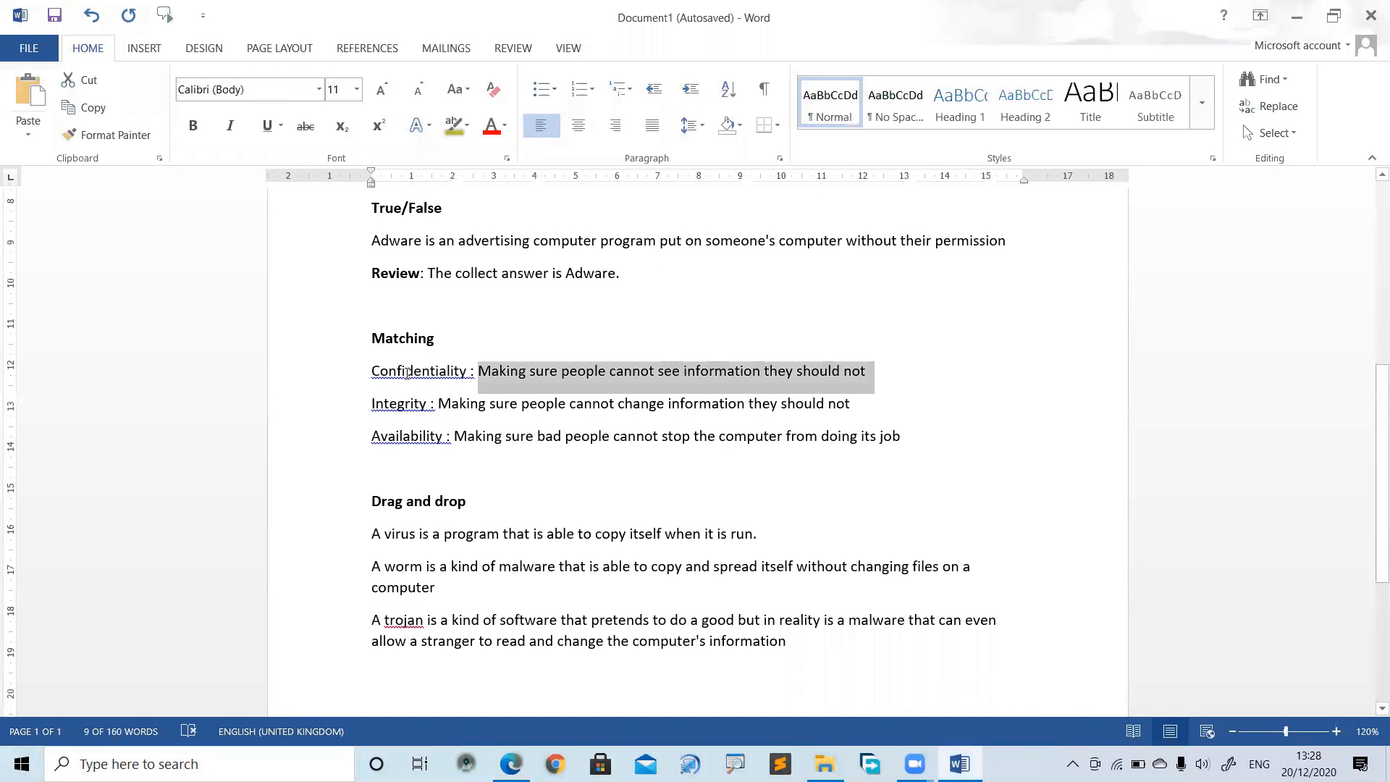
double_click(441, 374)
key("ctrl+c")
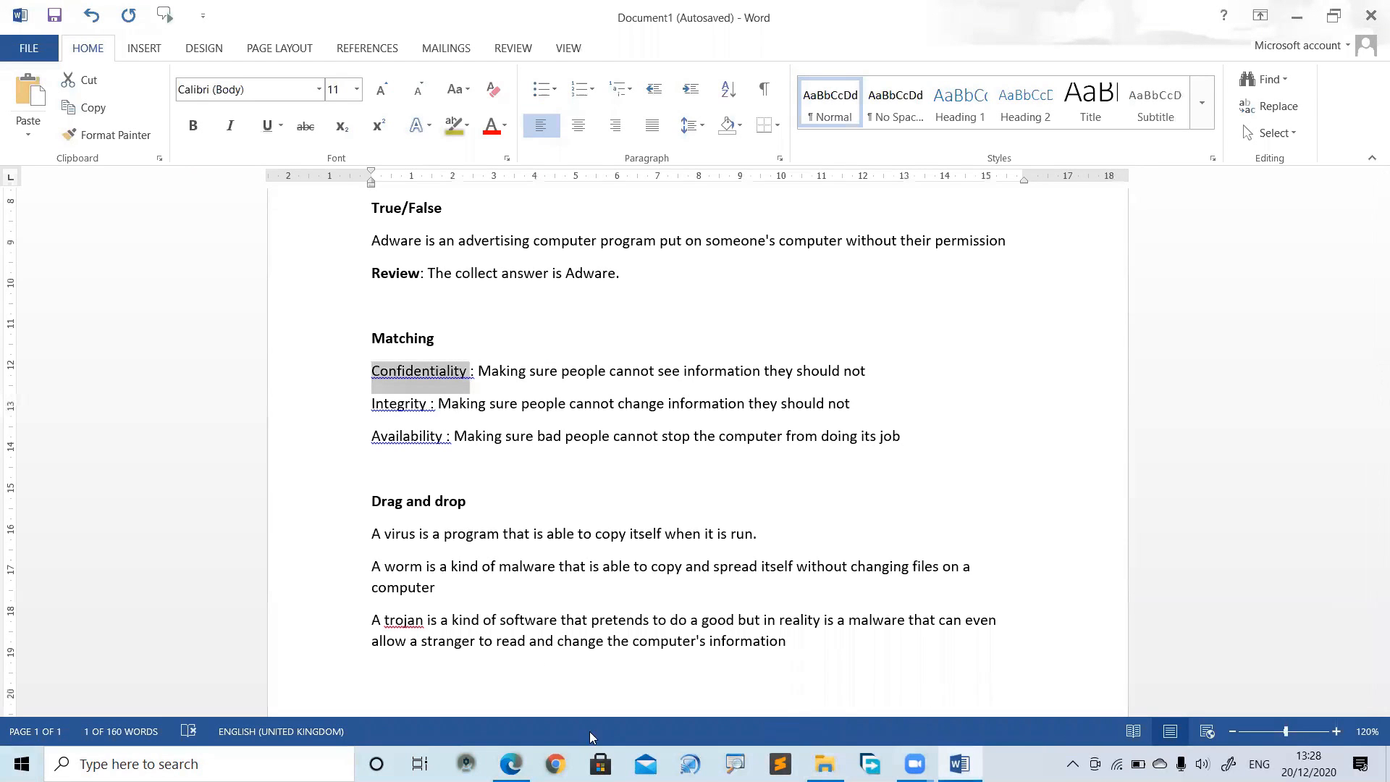
left_click(514, 761)
key("ctrl+v")
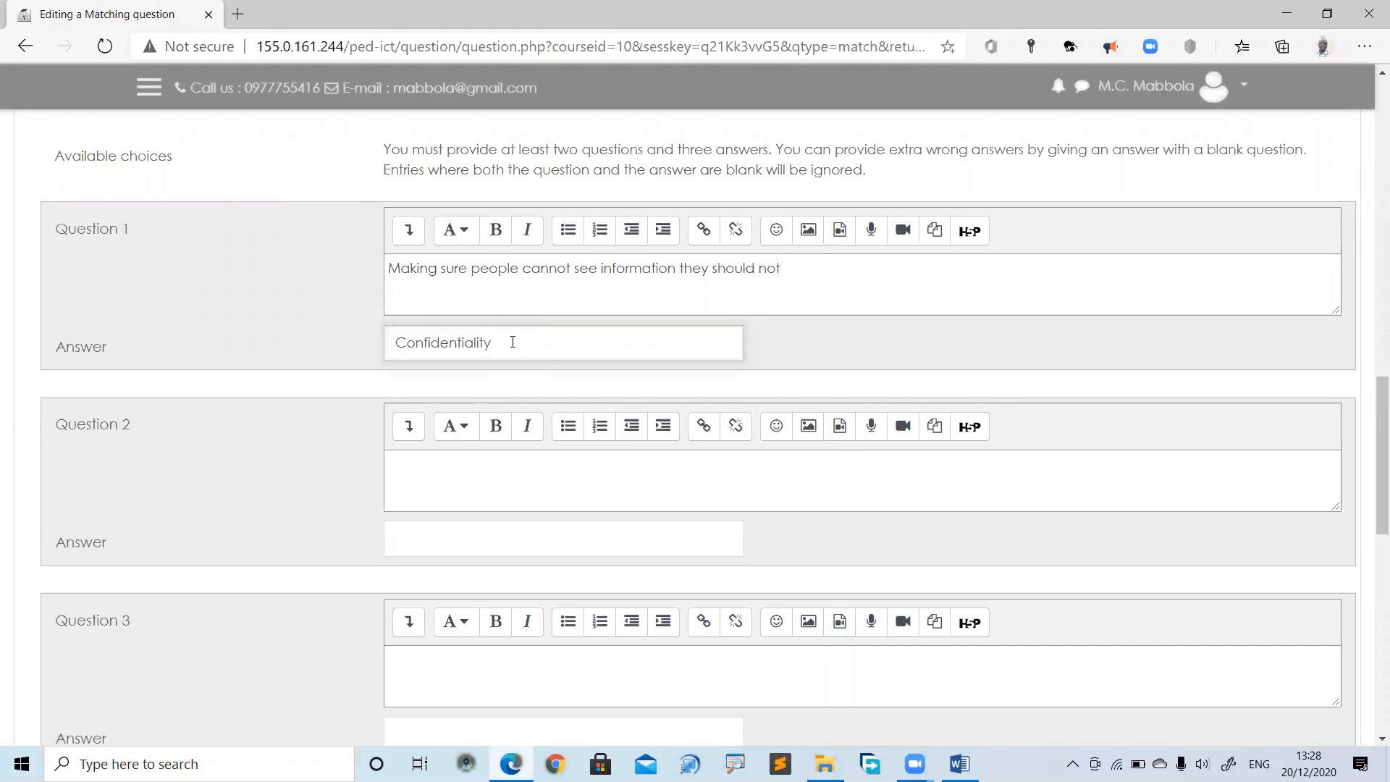
Copy "Making sure people cannot change information they should not" from the Word document into Question 2's text
left_click(432, 472)
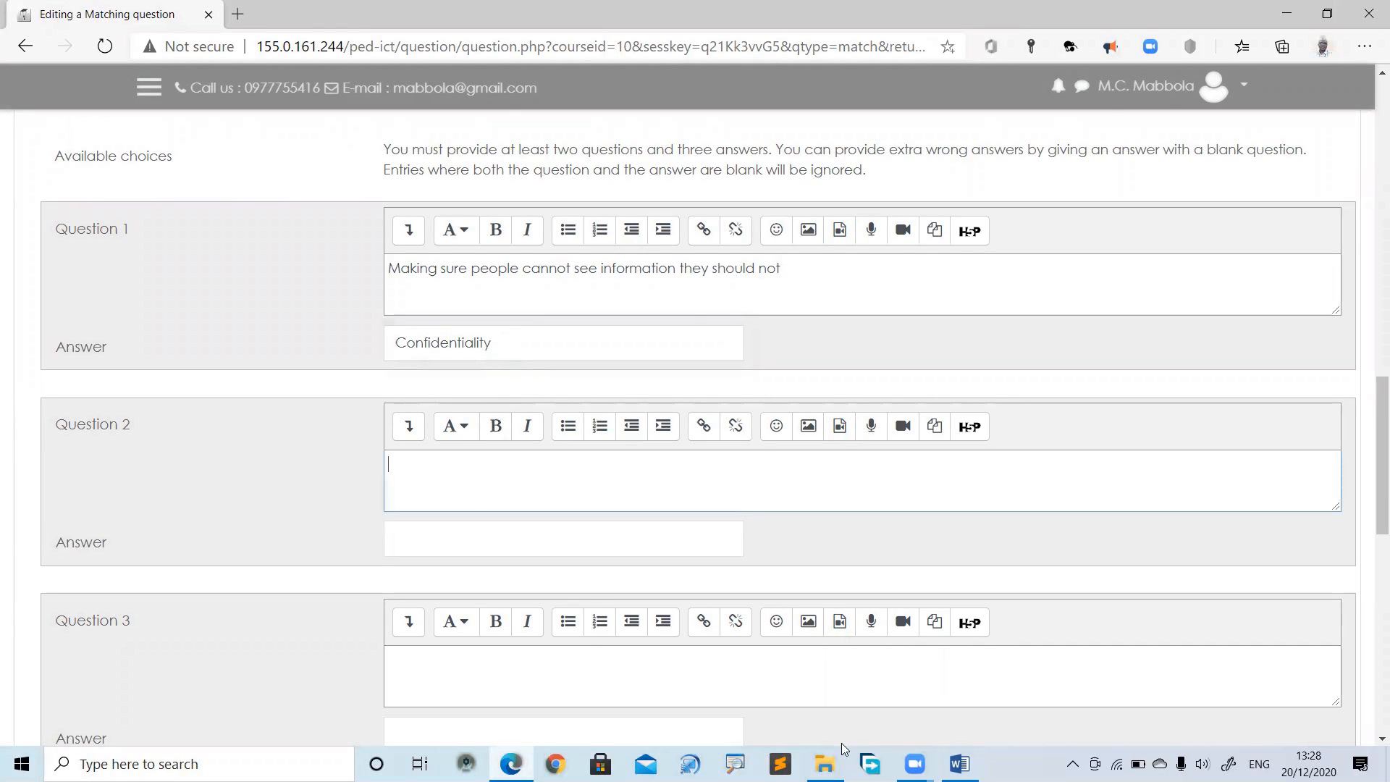
left_click(959, 764)
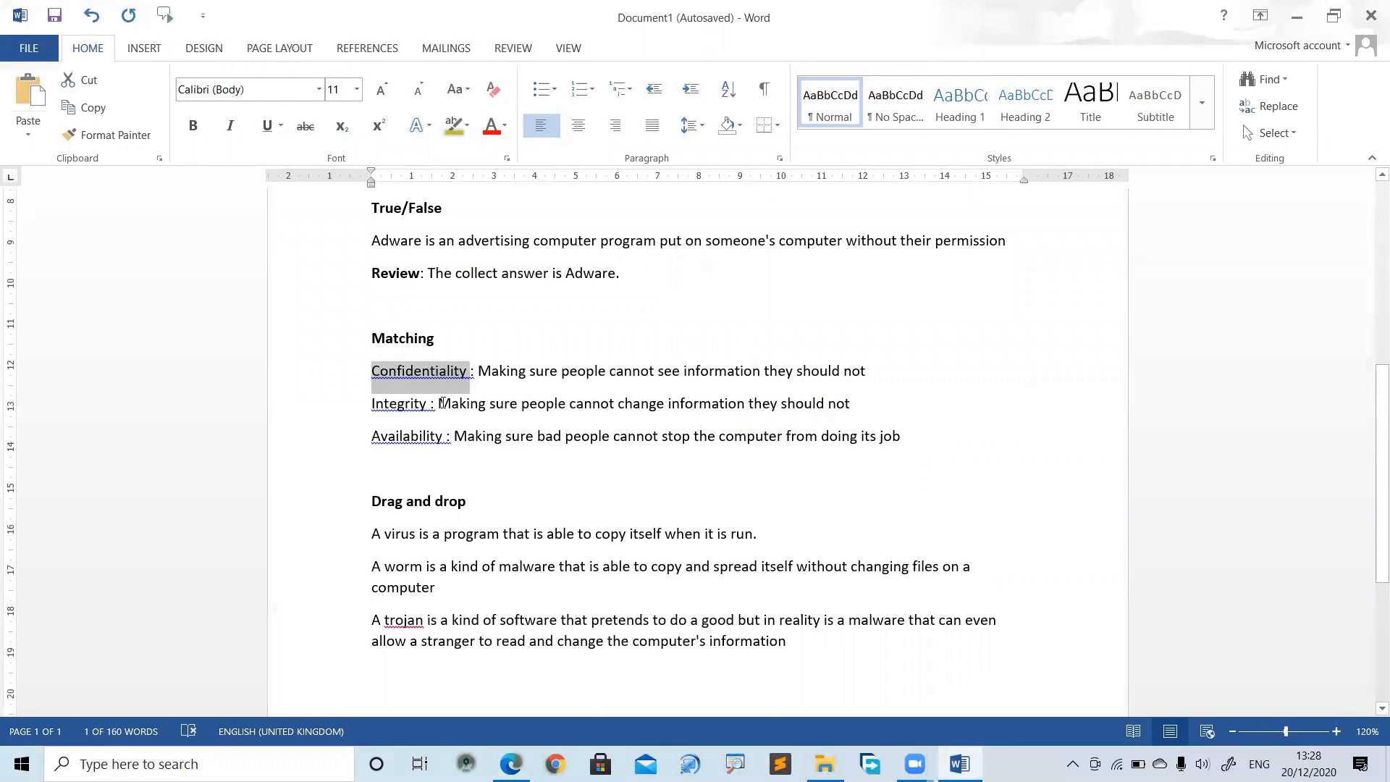
left_click_drag(438, 404, 849, 411)
key("ctrl+c")
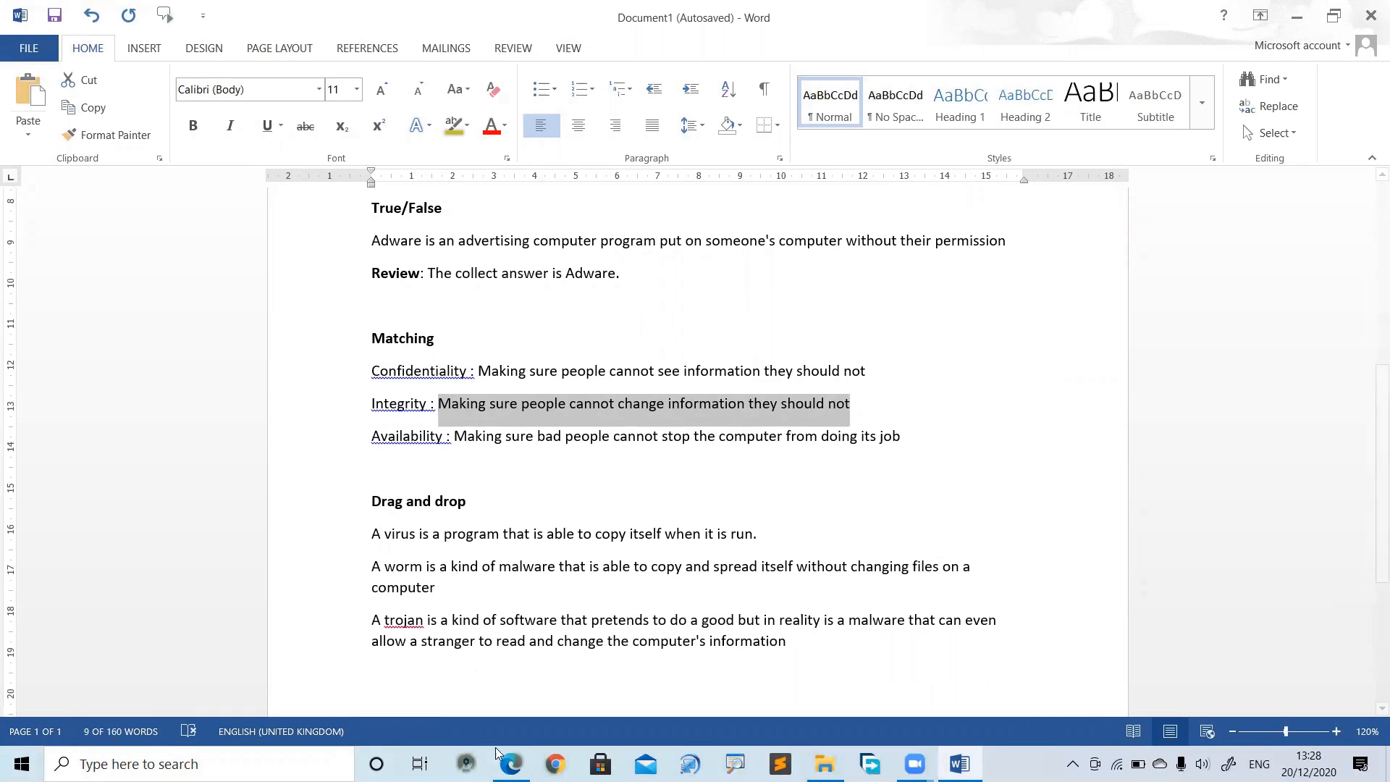
left_click(511, 763)
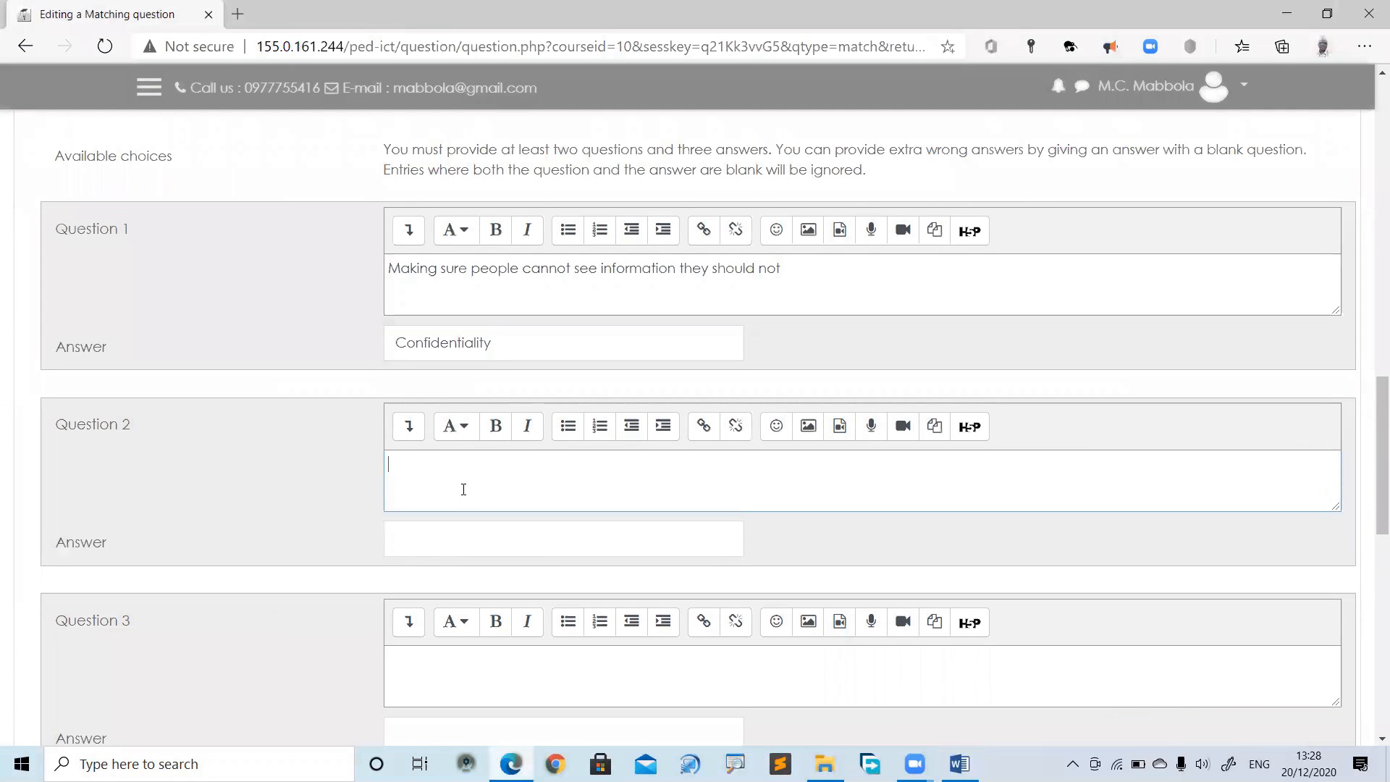
key("ctrl+v")
Copy "Integrity" from the Word document into Question 2's answer
left_click(434, 538)
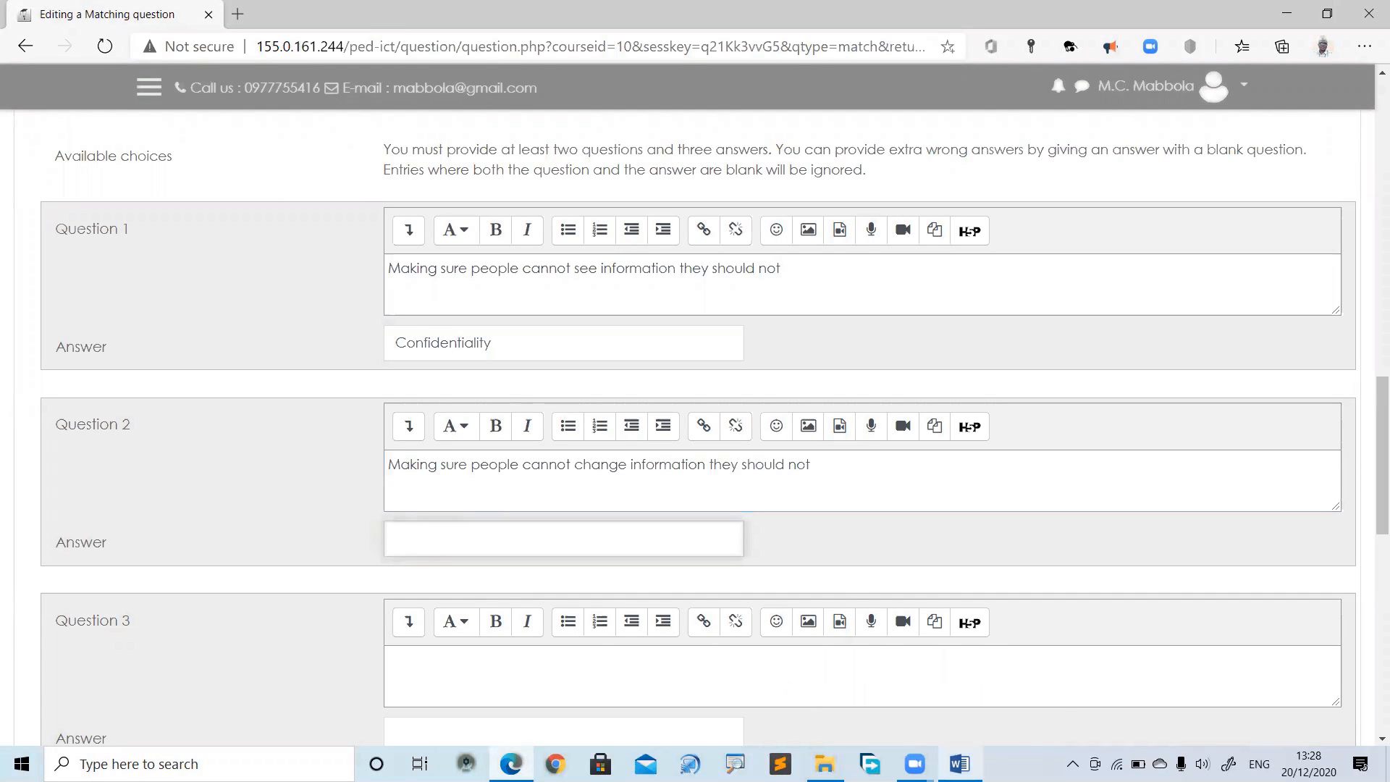
mouse_move(959, 764)
left_click(973, 705)
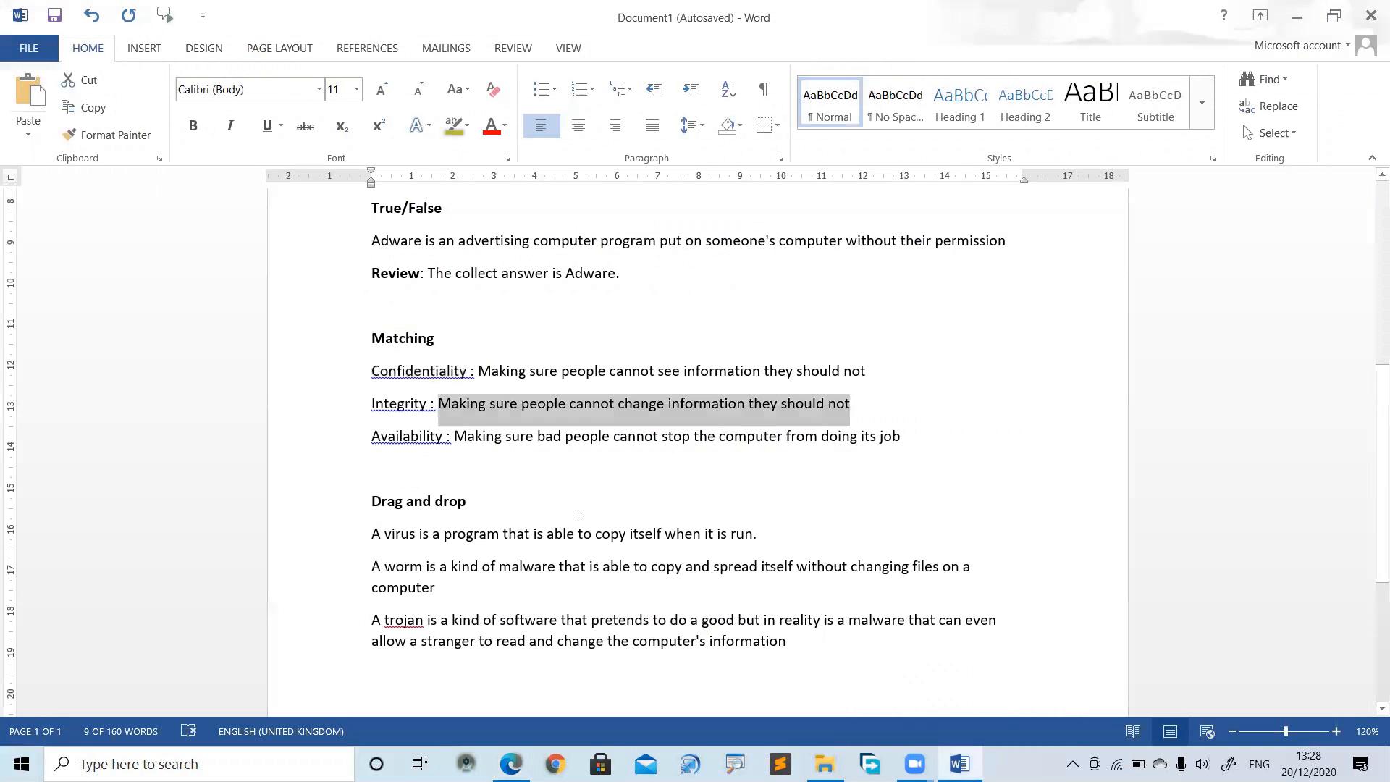
double_click(399, 404)
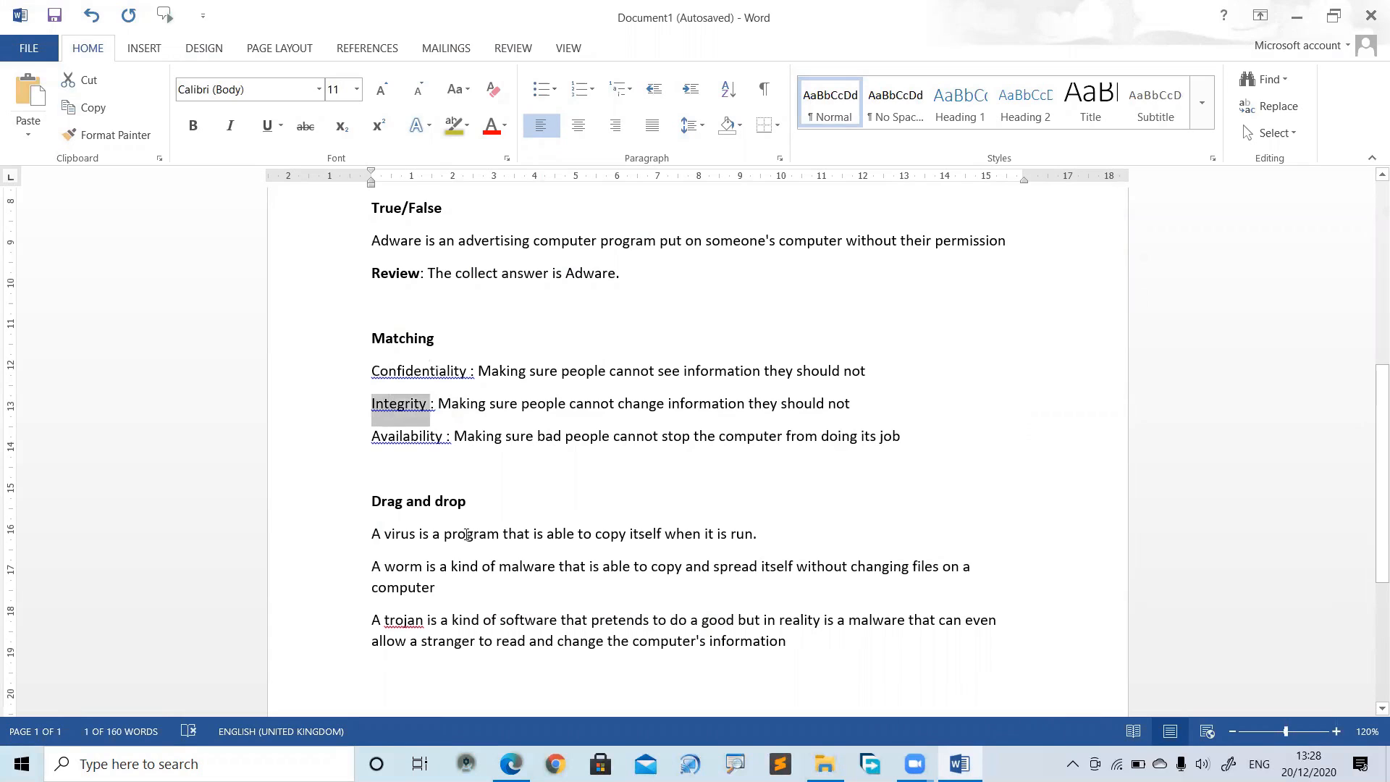
left_click(511, 761)
left_click(445, 536)
type("Integrity")
Copy "Making sure bad people cannot stop the computer from doing its job" from the Word document into Question 3's text
left_click(447, 676)
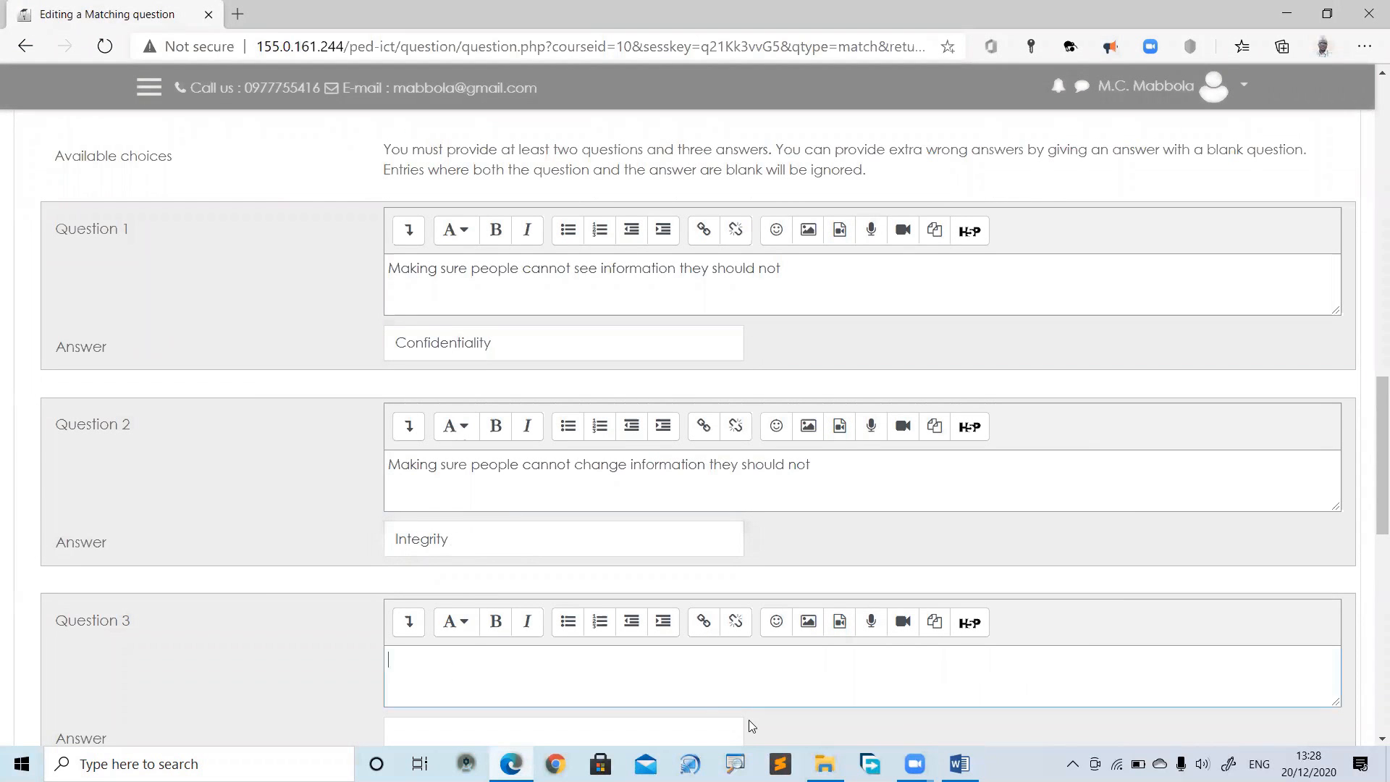
left_click(959, 762)
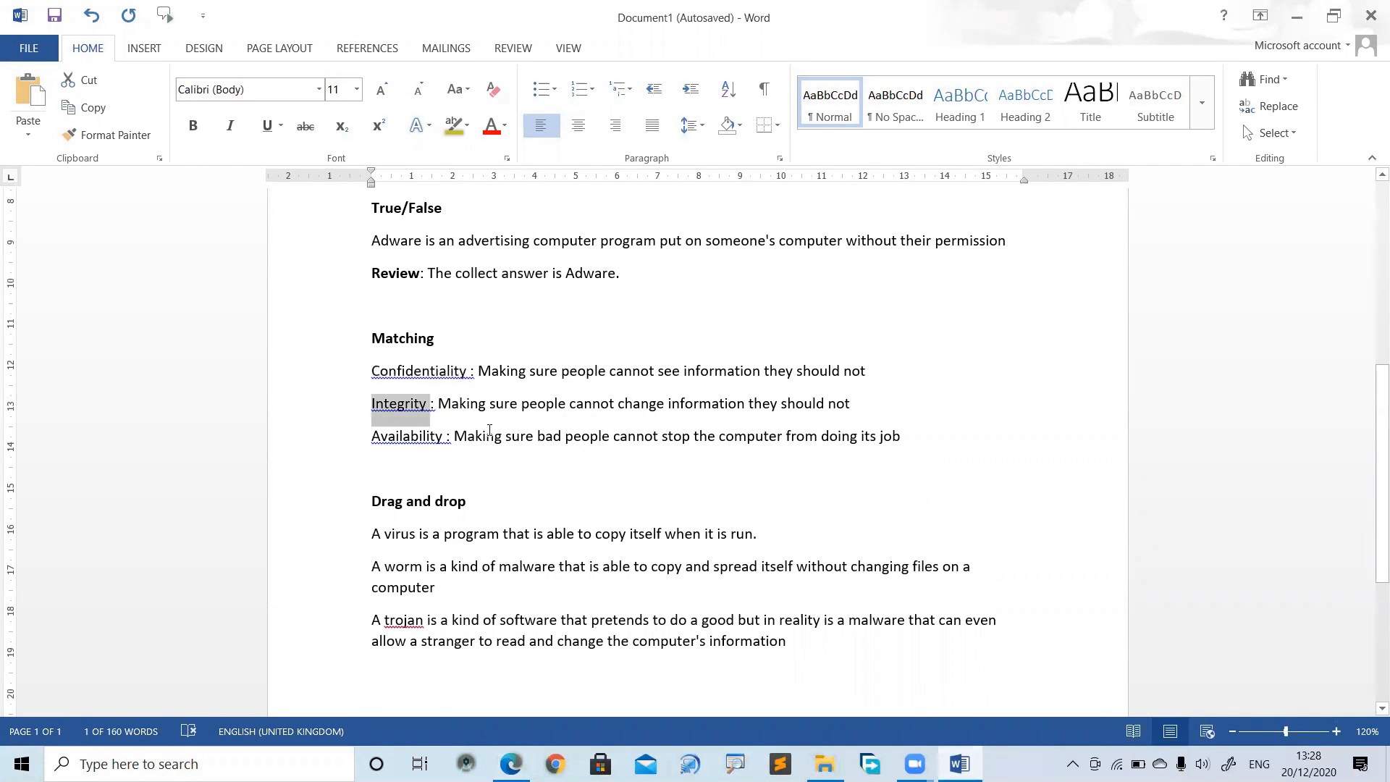
left_click_drag(459, 438, 909, 444)
key("ctrl+c")
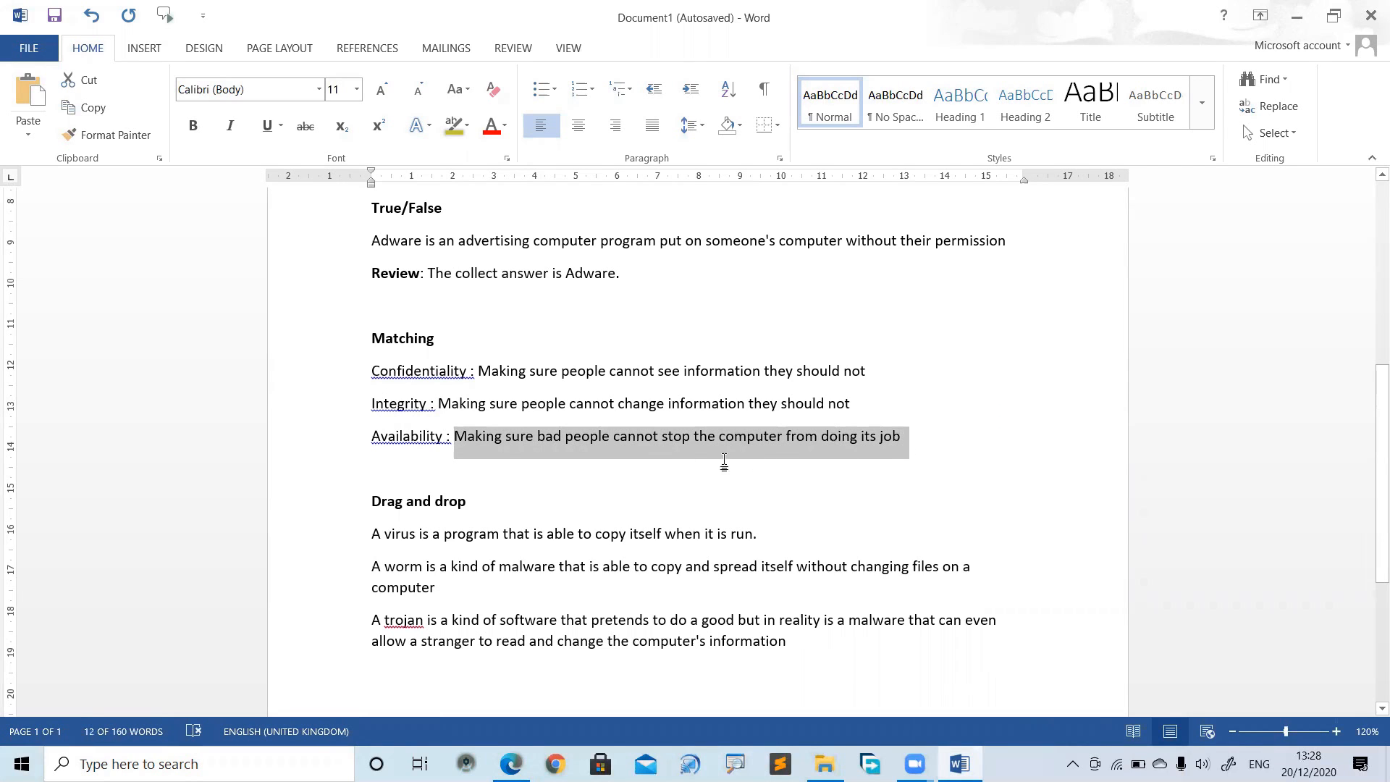
left_click(507, 756)
left_click(496, 668)
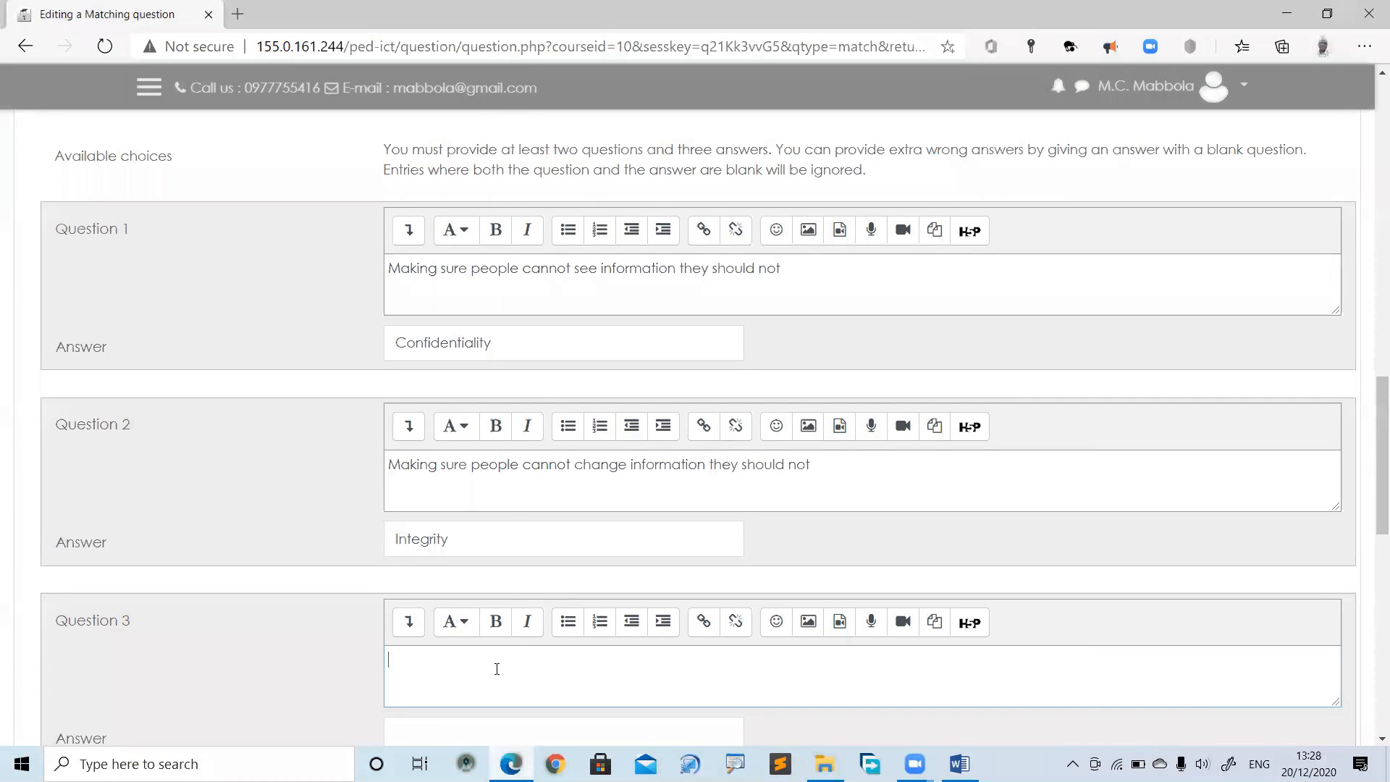
key("ctrl+v")
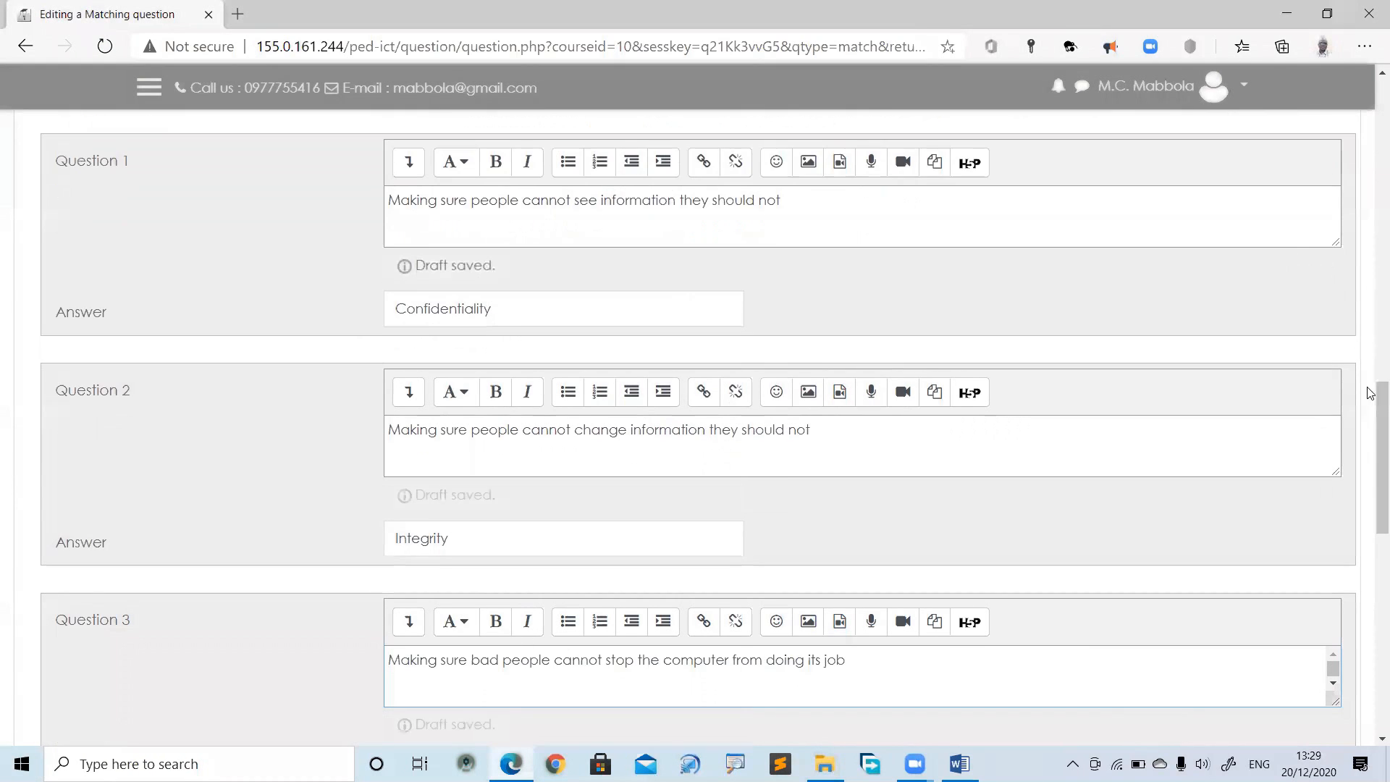
left_click_drag(1370, 403, 1370, 444)
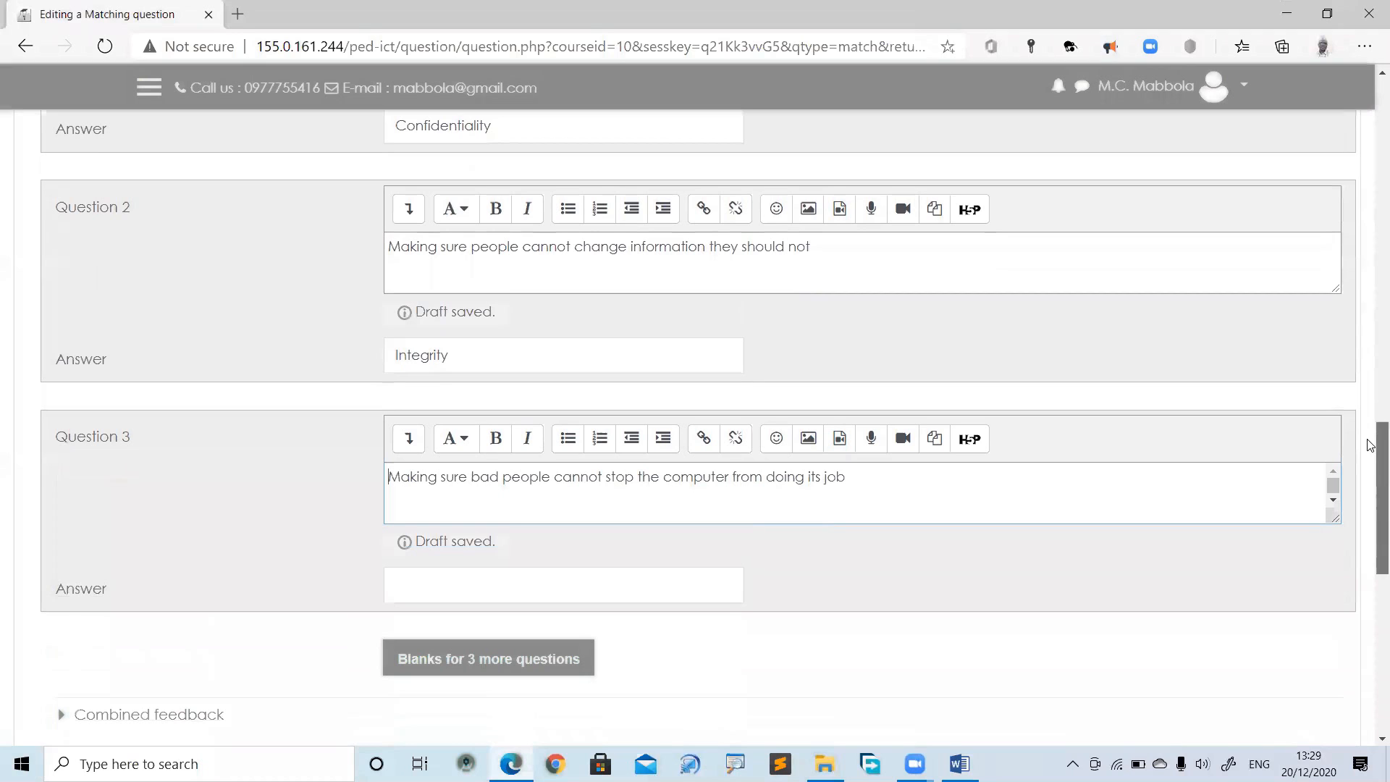
Copy "Availability" from the Word document into Question 3's answer and save the matching question
left_click(539, 601)
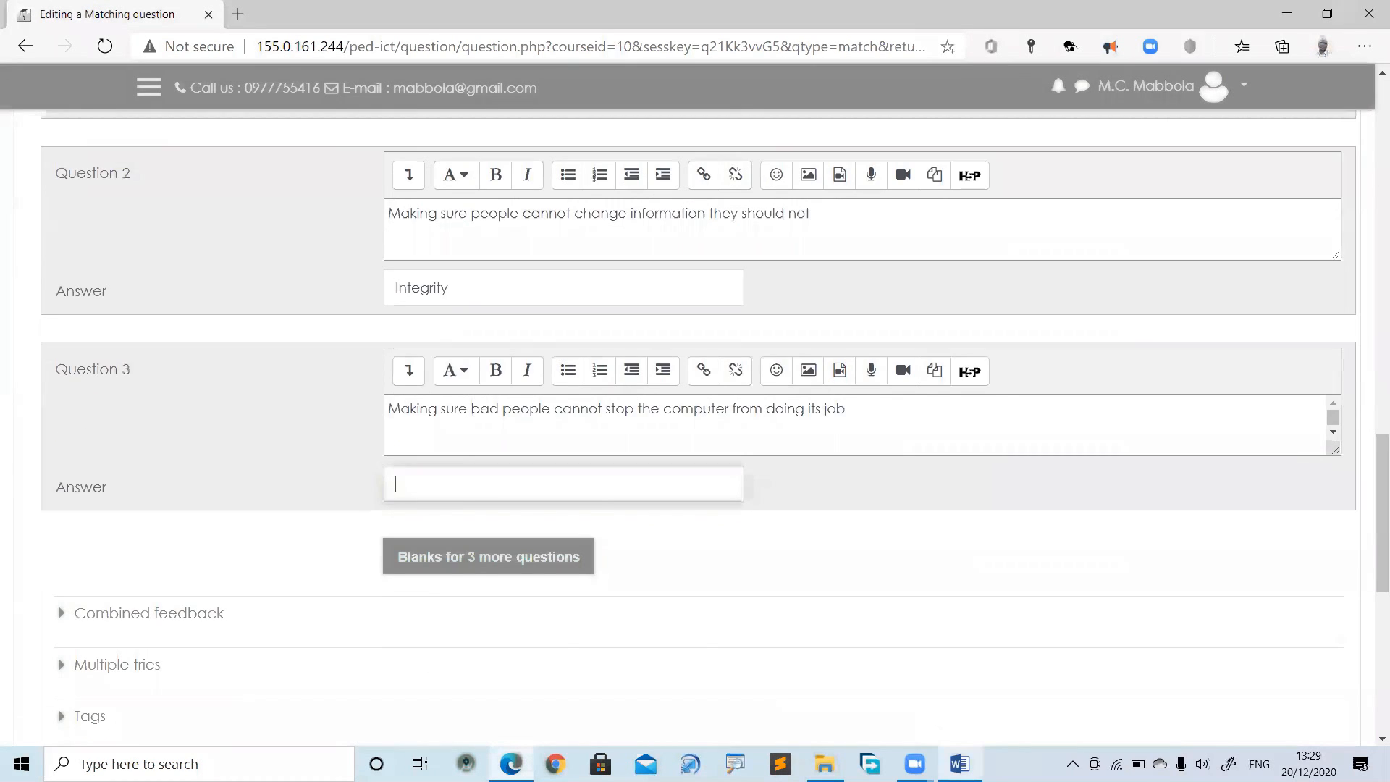
left_click(959, 763)
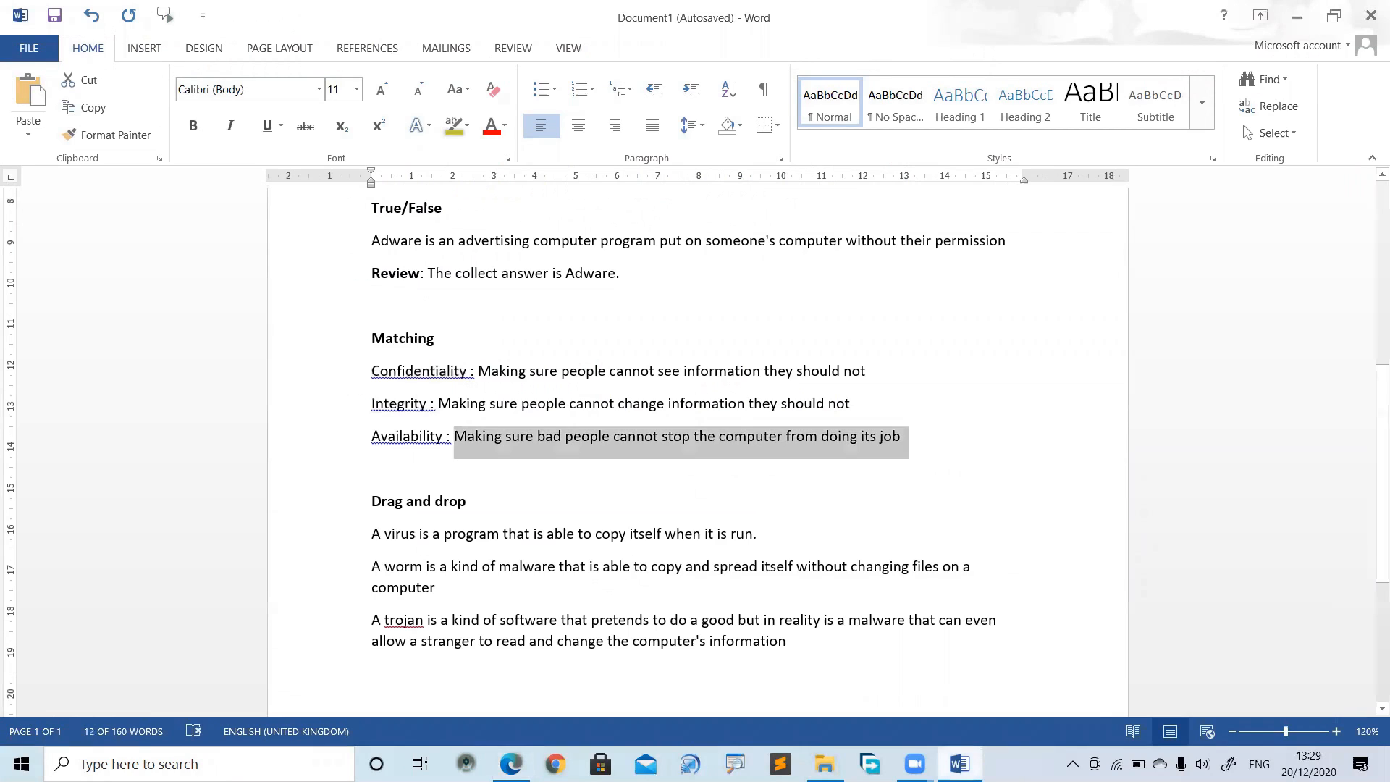
double_click(399, 436)
key("ctrl+c")
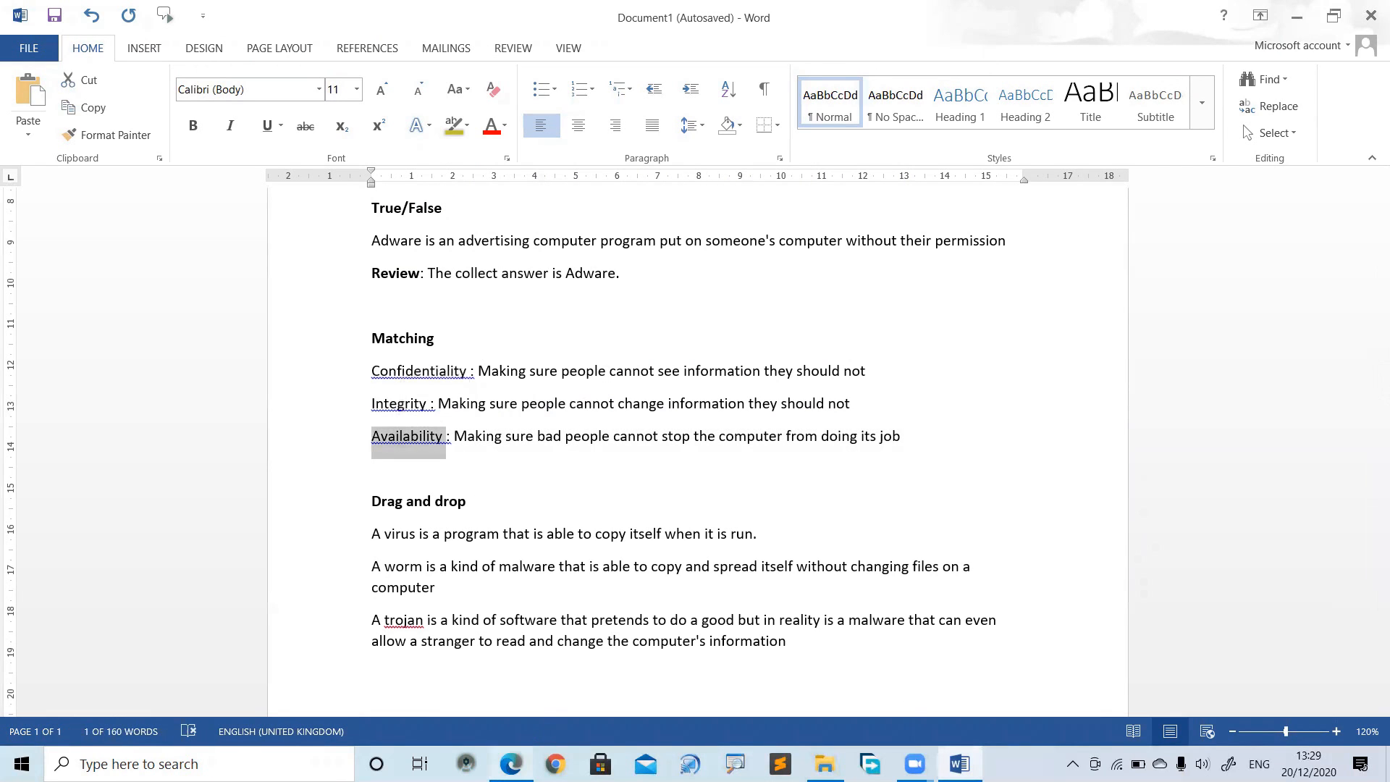
left_click(511, 764)
key("ctrl+v")
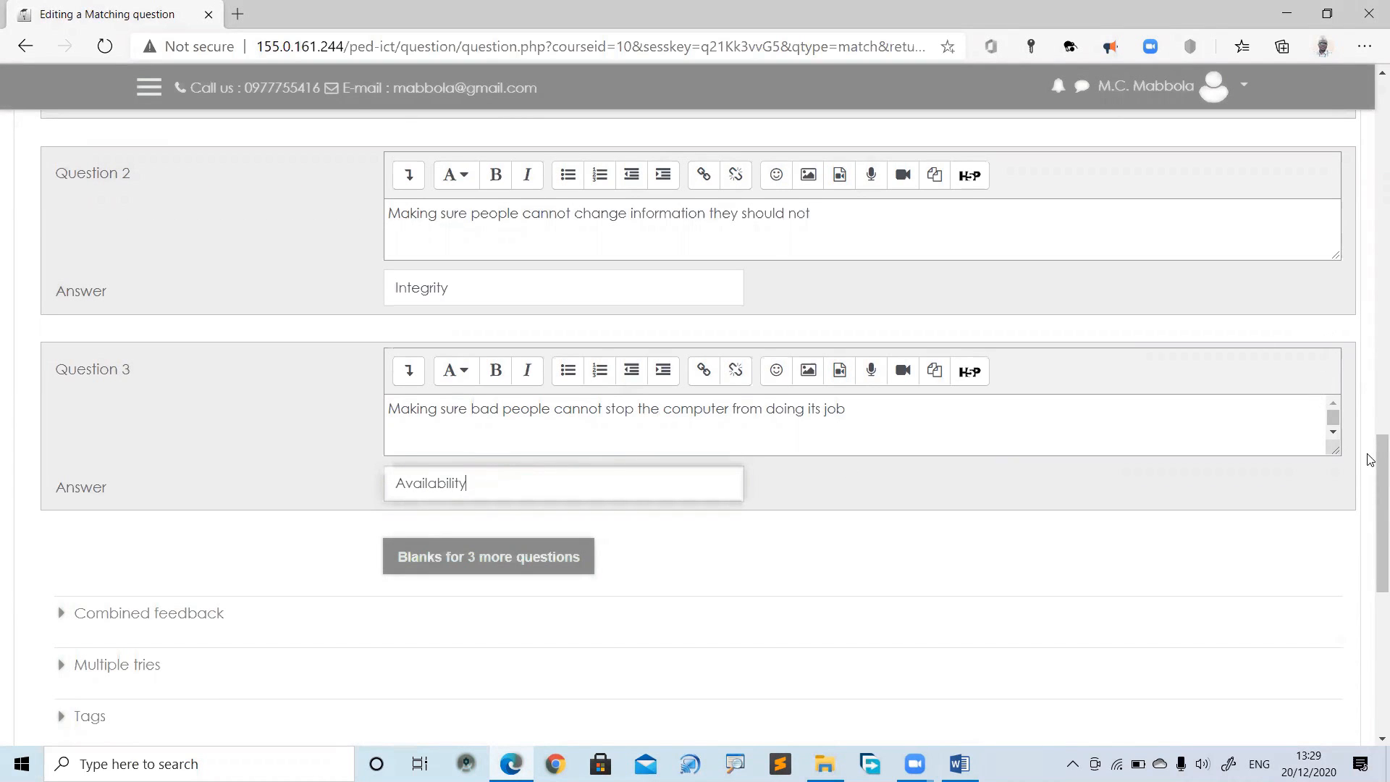
left_click_drag(1370, 460, 1371, 519)
left_click(429, 591)
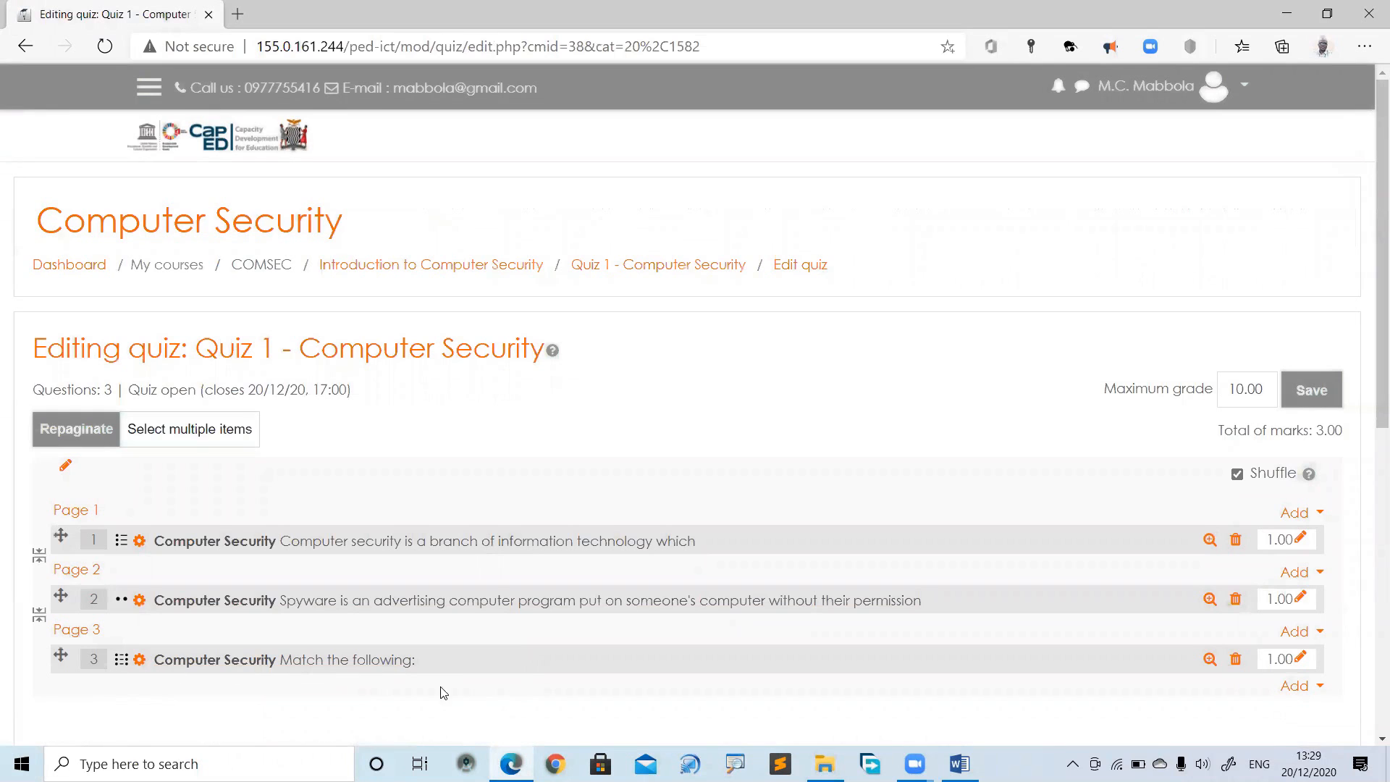
Preview the "Match the following:" question, examine the answer choices offered for each of the three statements, and close the preview
left_click(1209, 659)
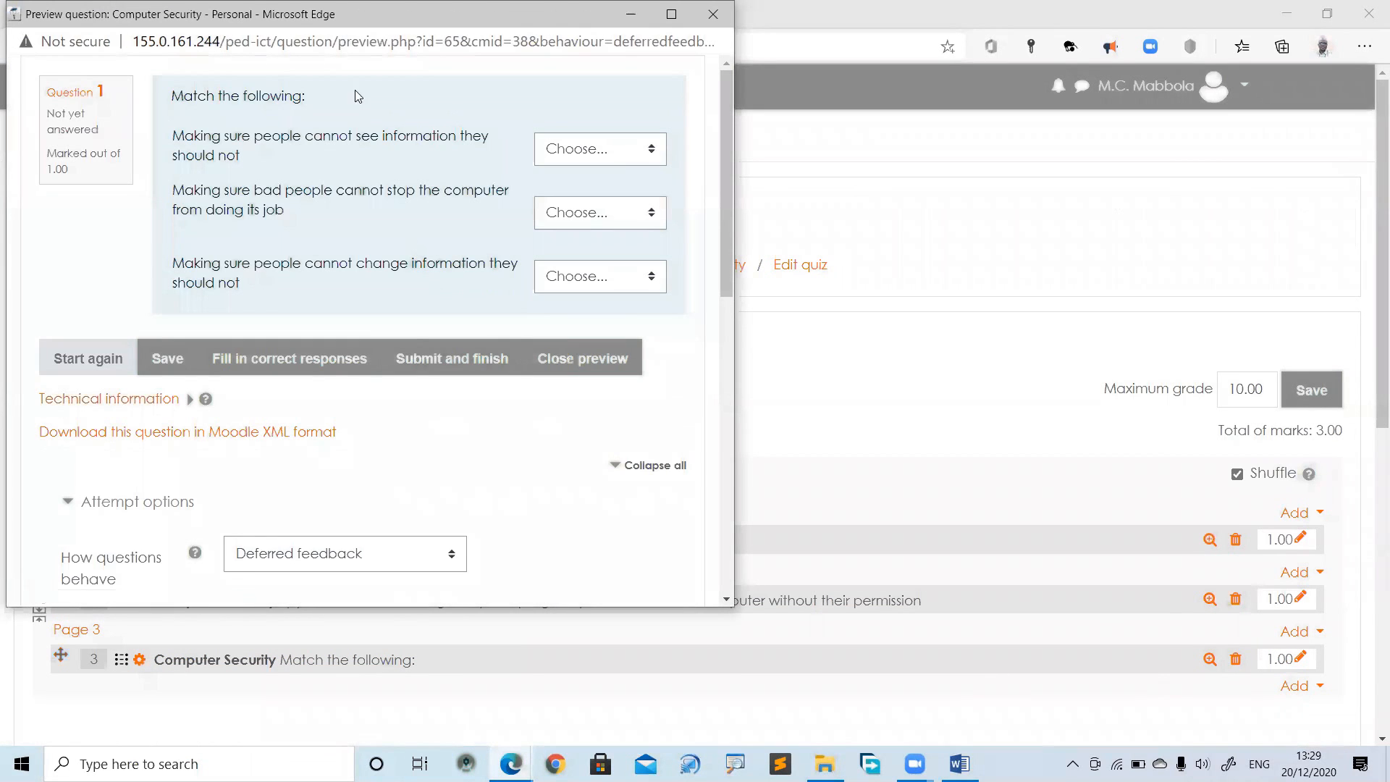
left_click_drag(332, 19, 612, 131)
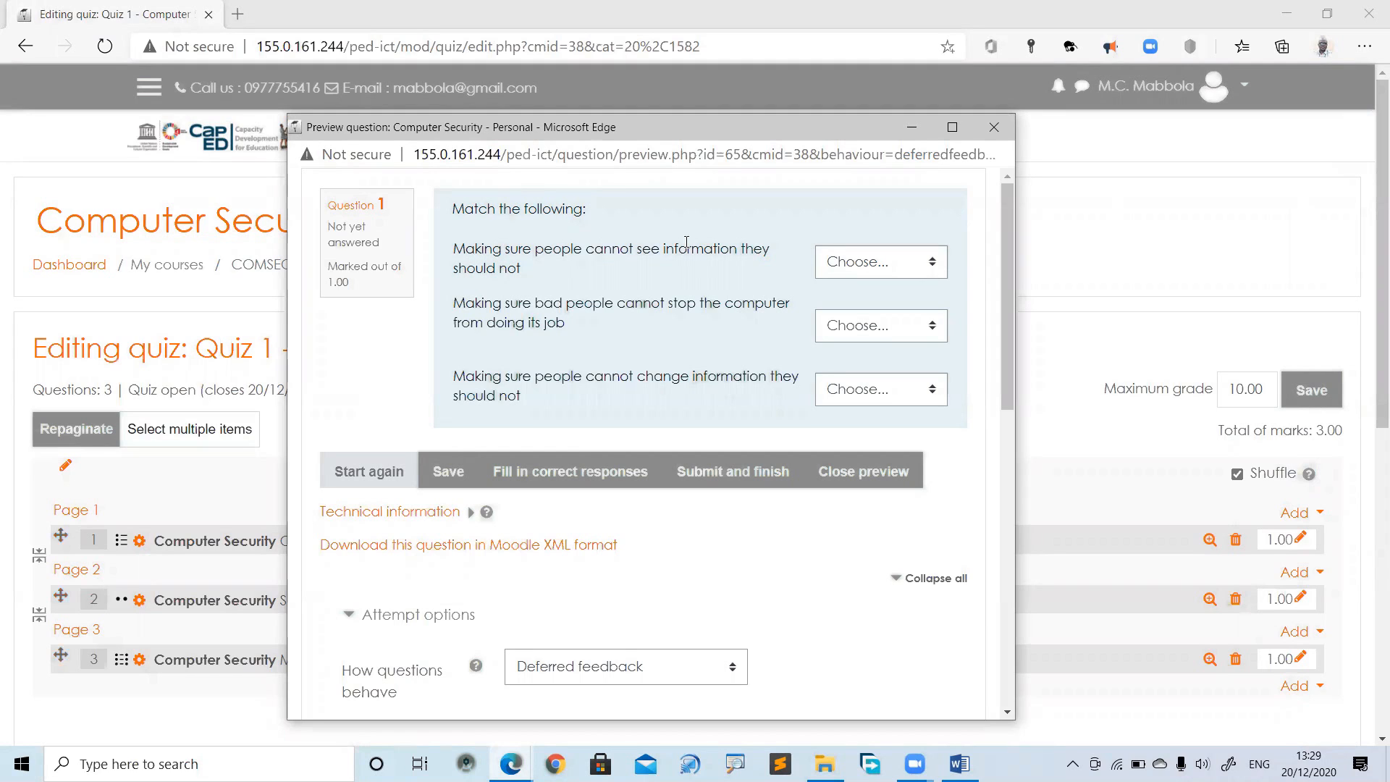
left_click(935, 267)
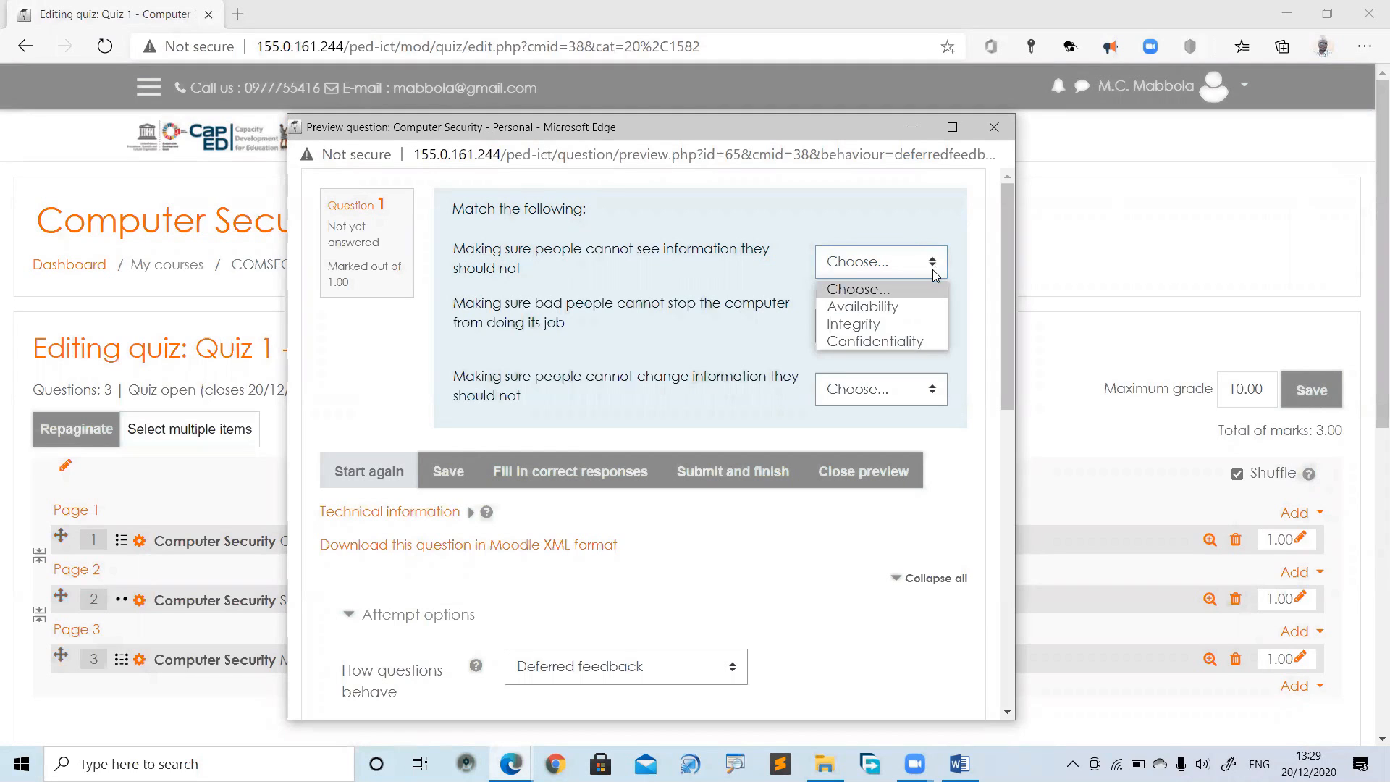
left_click(727, 284)
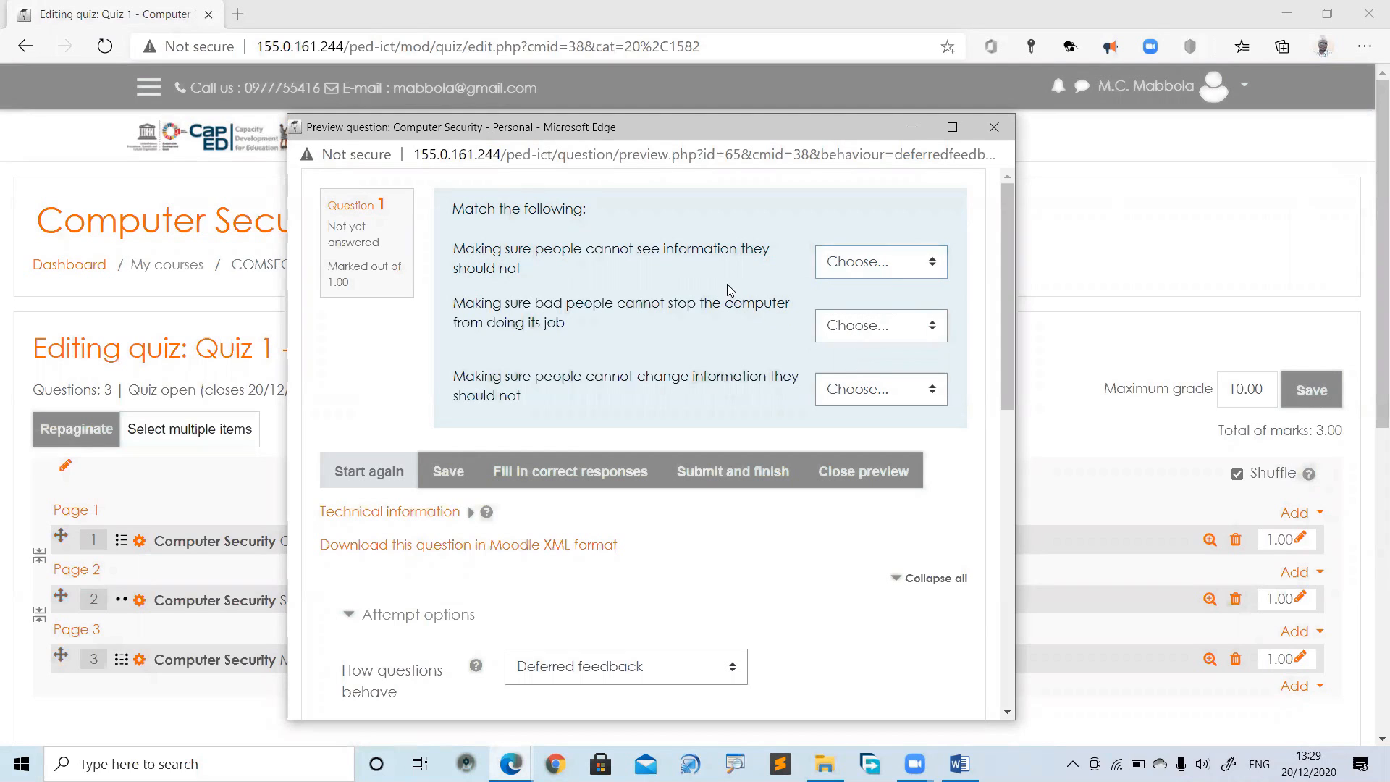
left_click(930, 326)
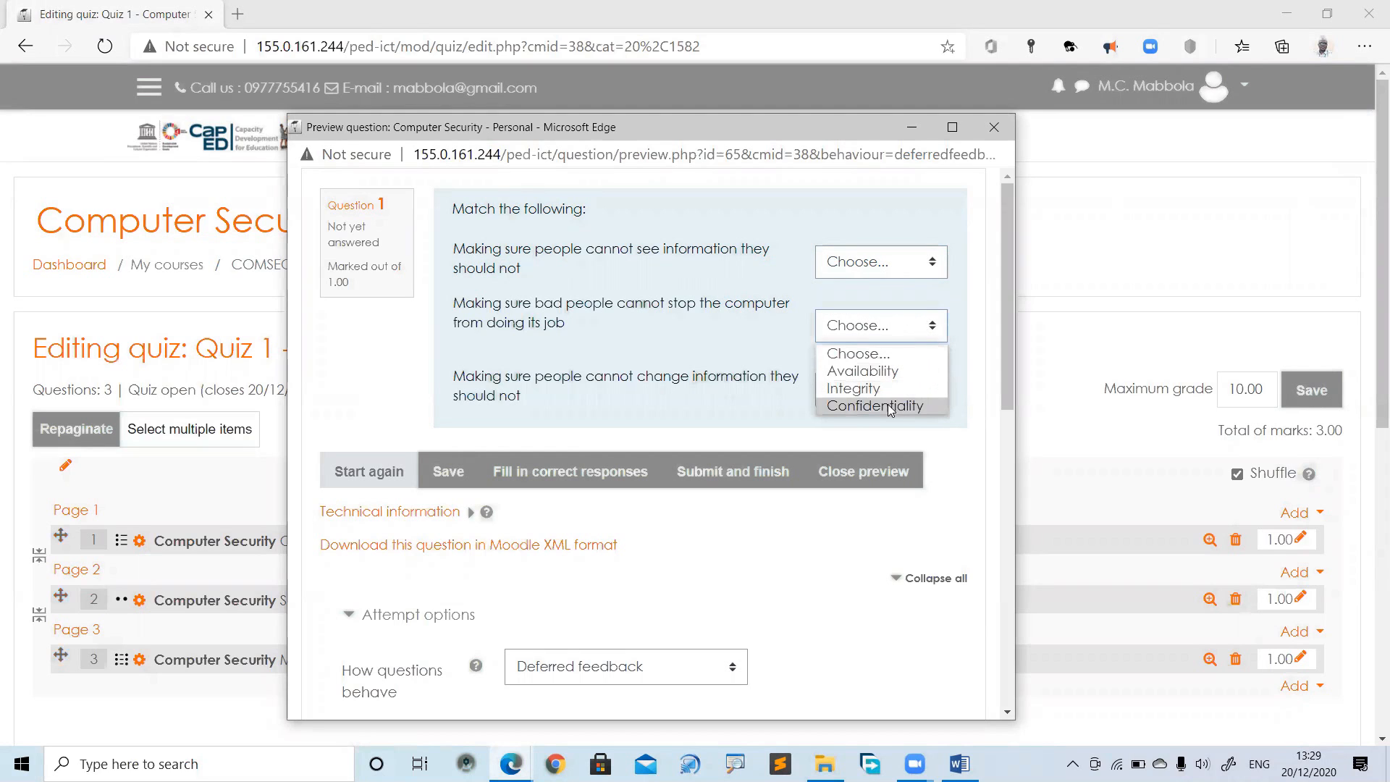
left_click(729, 342)
left_click(929, 392)
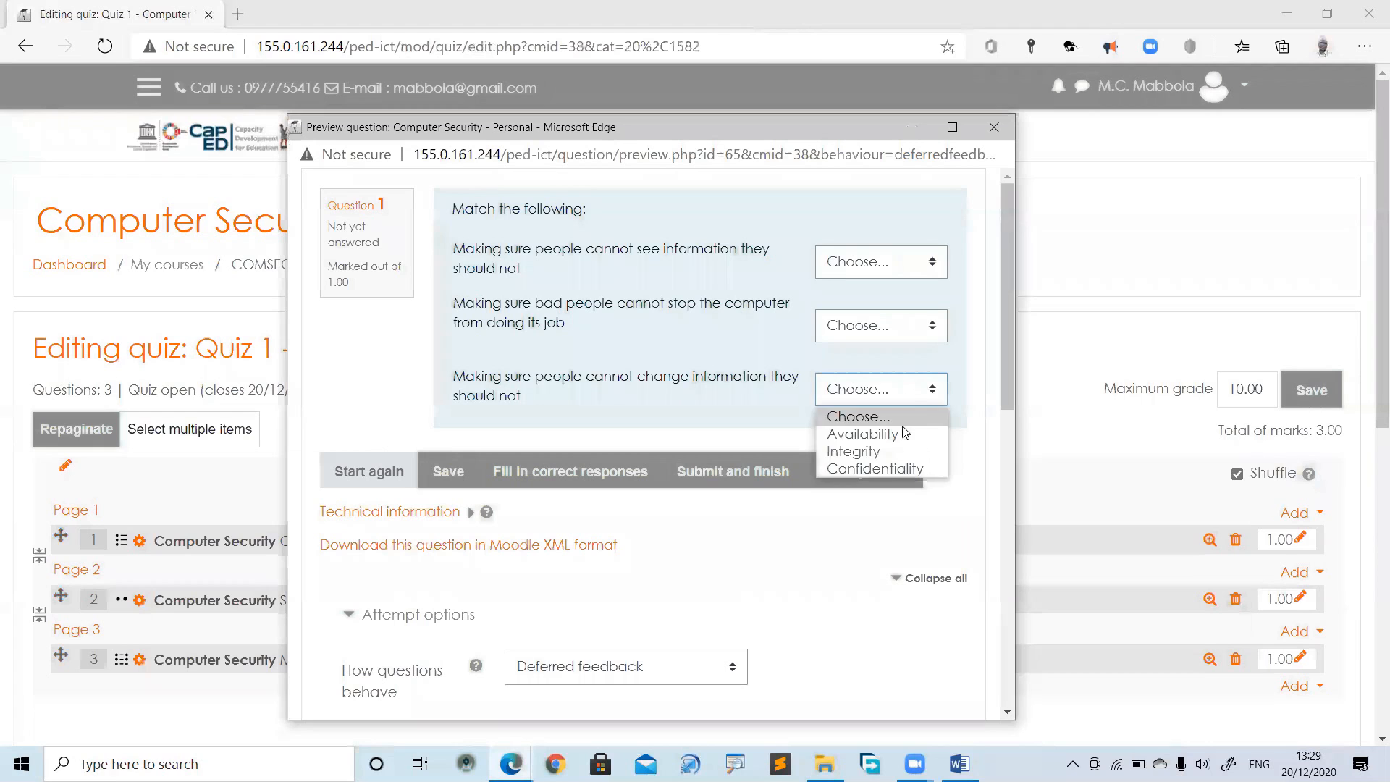
left_click(734, 431)
left_click(994, 126)
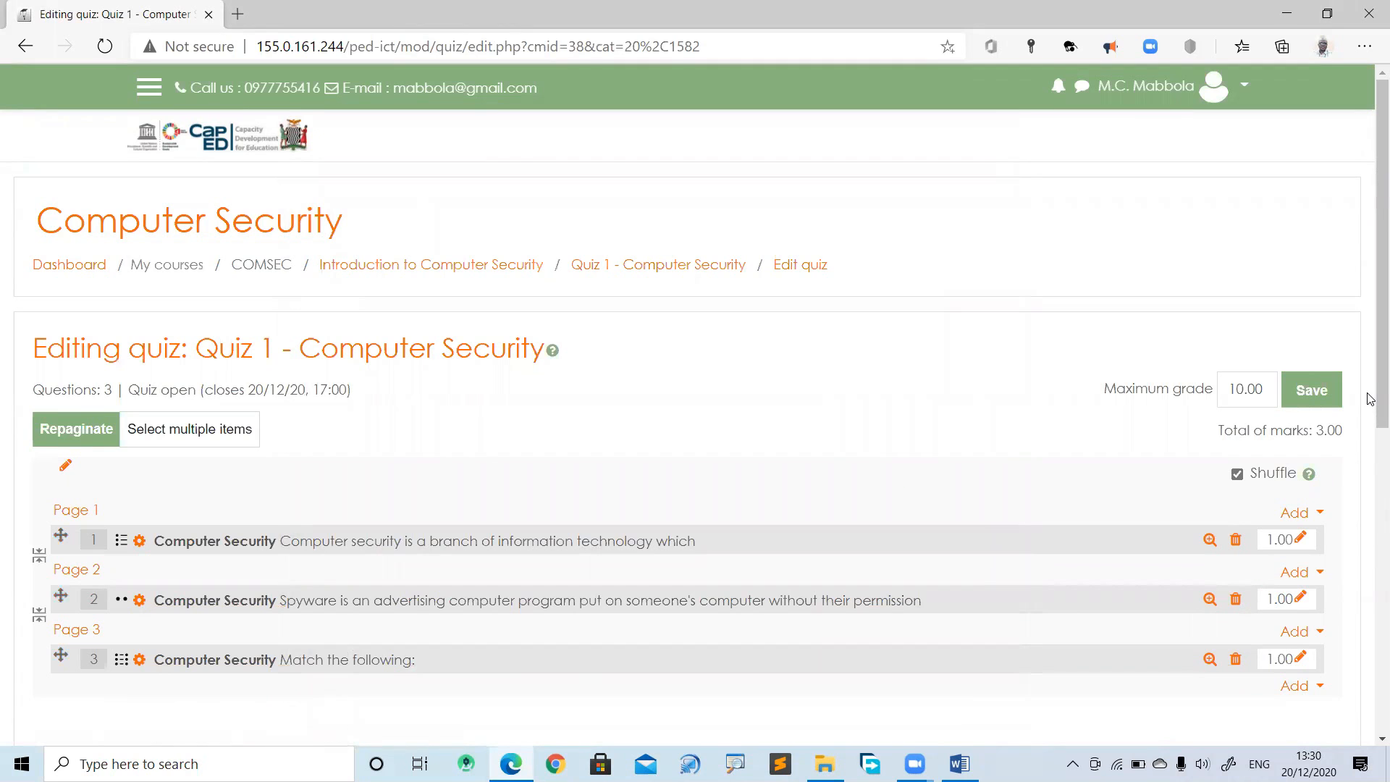
Add a new Short answer question after the matching question on Page 3 of the quiz
left_click_drag(1370, 399, 1370, 508)
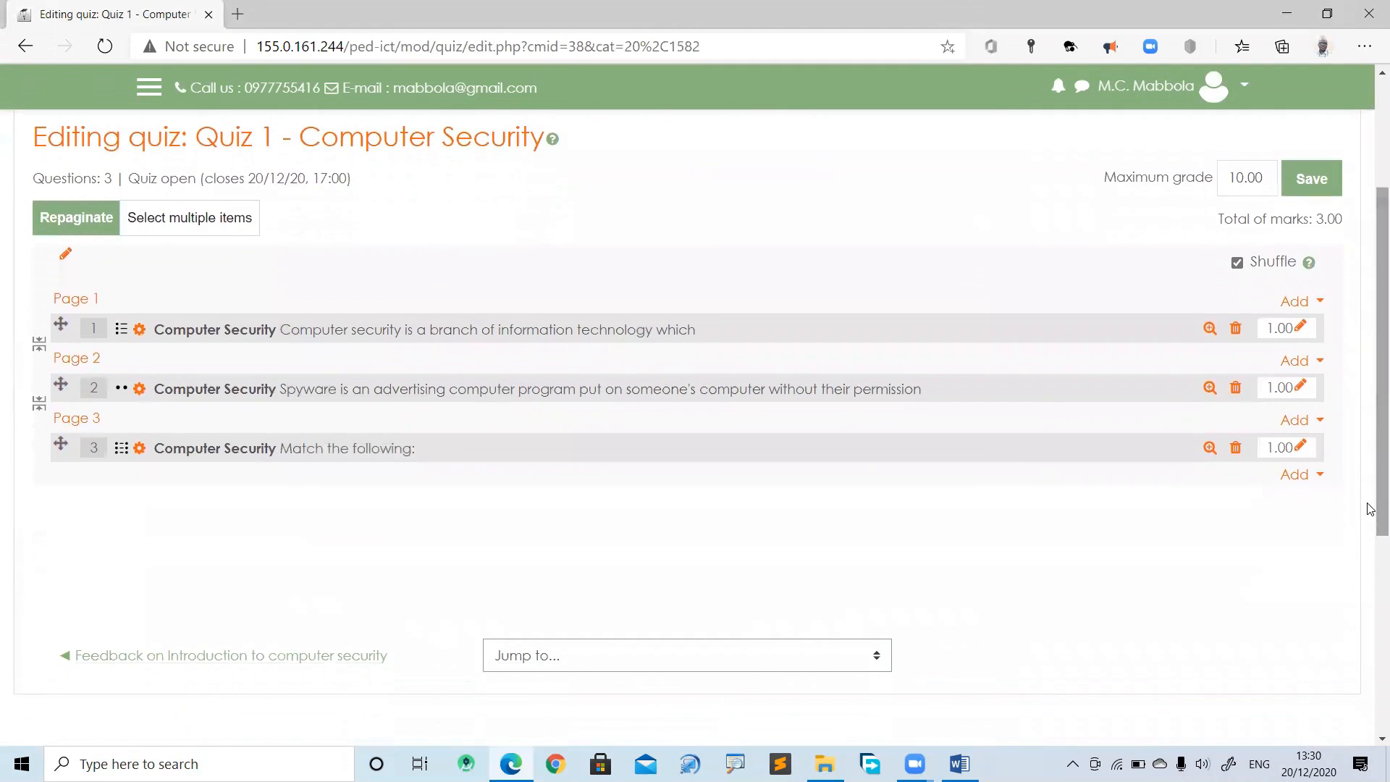
left_click(1304, 475)
left_click(1184, 506)
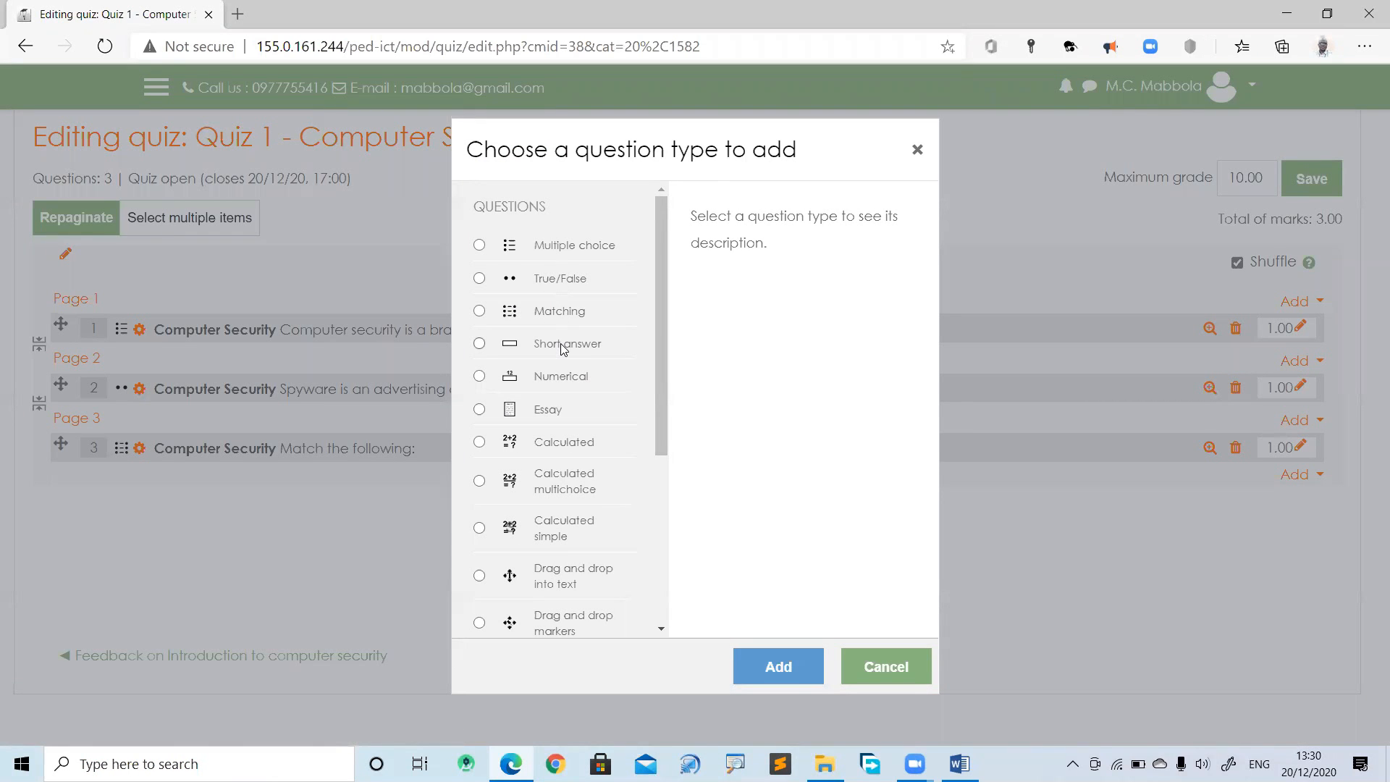
double_click(563, 349)
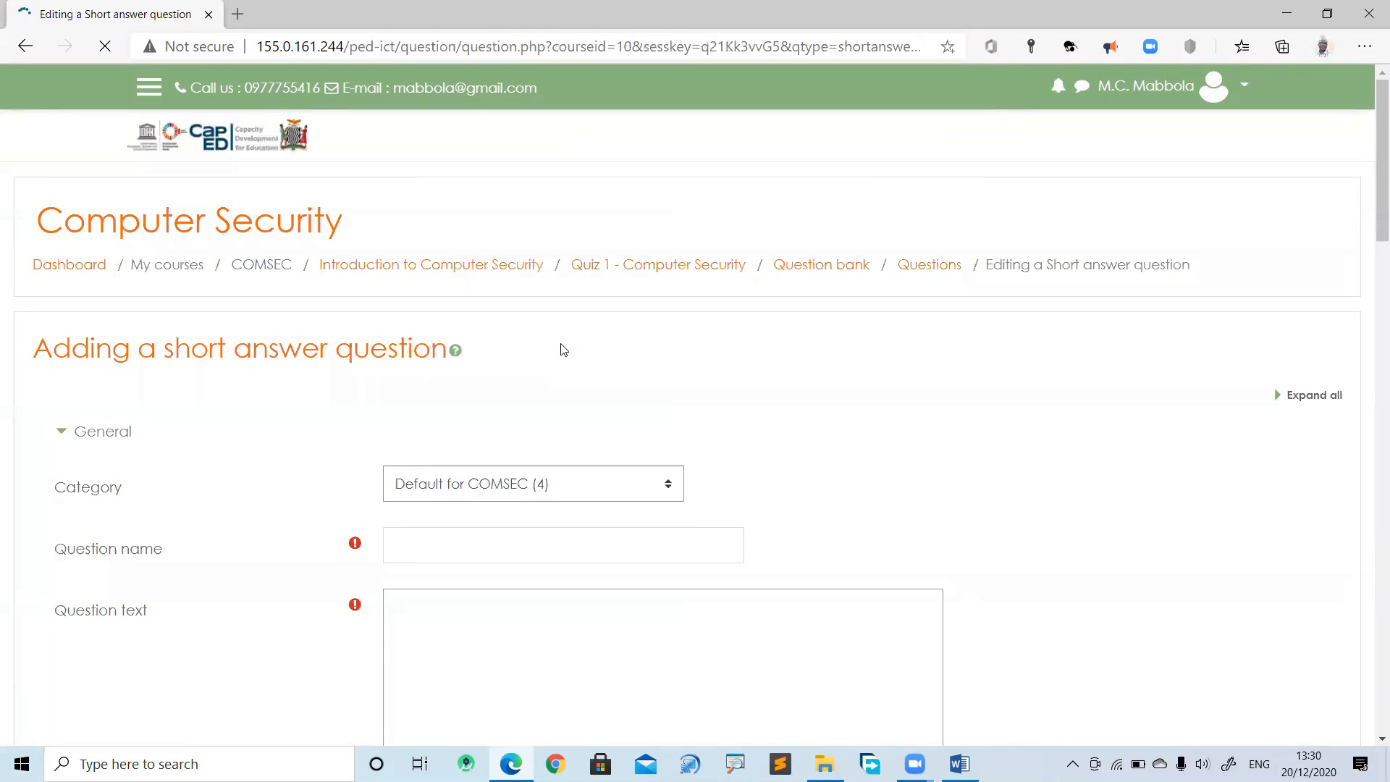
Name the short answer question "Computer Security" by copying the course title from the page heading
left_click(548, 551)
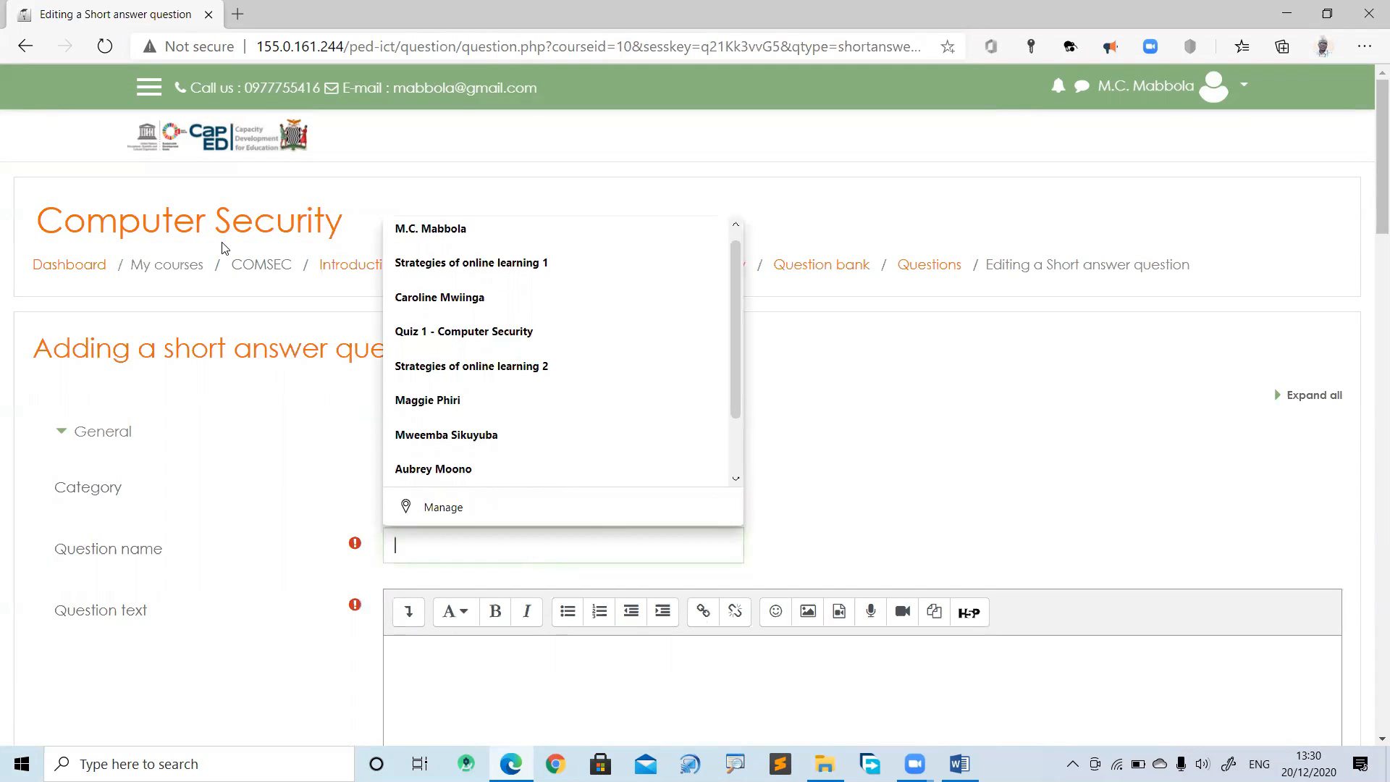
left_click(66, 221)
left_click_drag(42, 221, 343, 220)
key("ctrl+c")
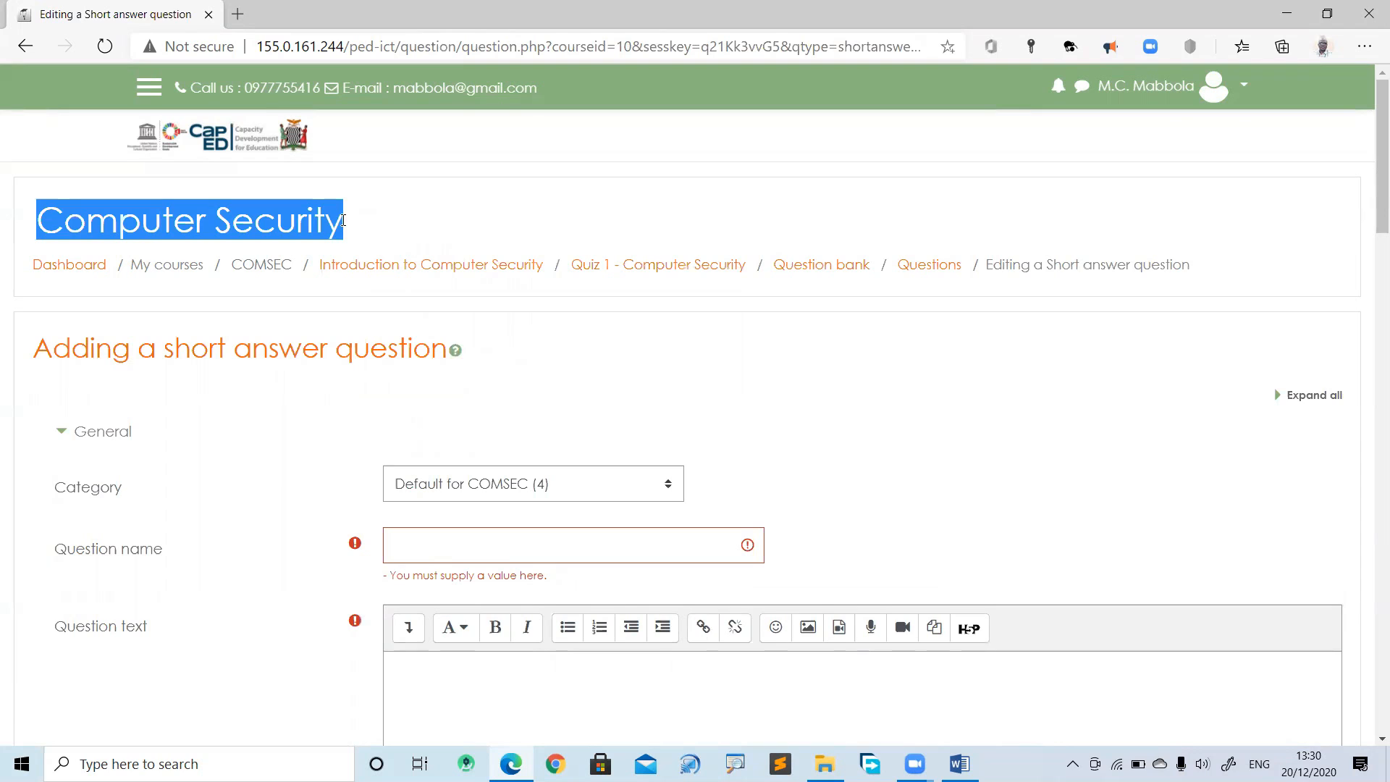
left_click(487, 532)
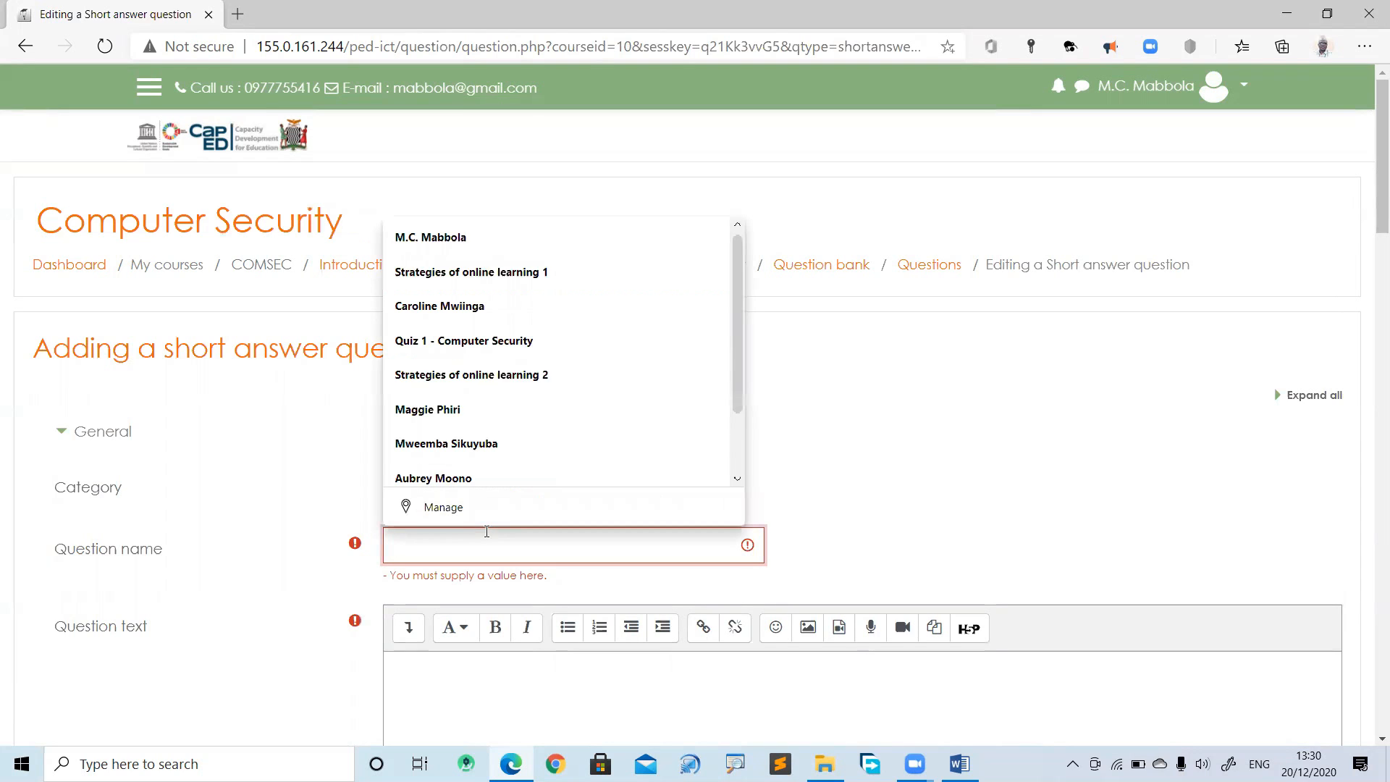
key("ctrl+v")
left_click(1050, 517)
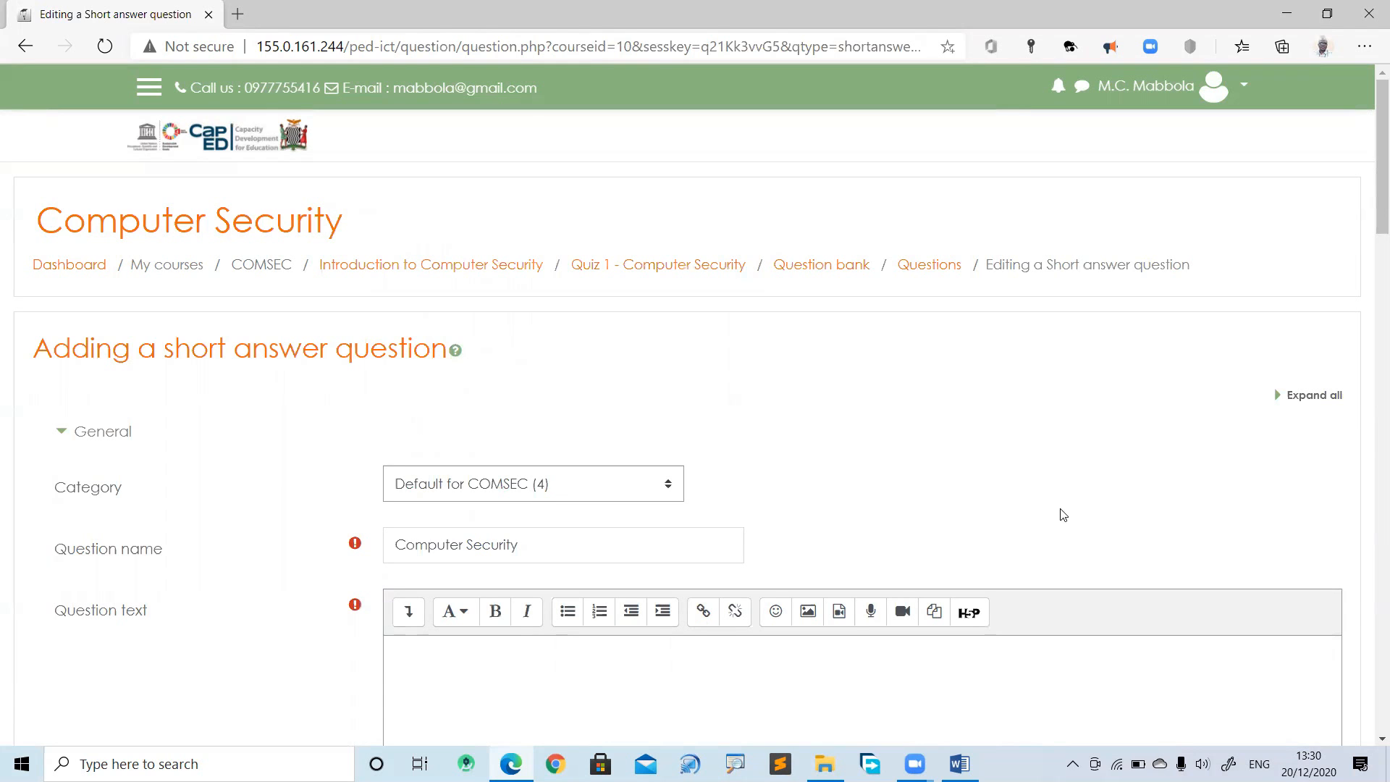
Copy "Spyware is malware that collects some data, usually without the computer users' knowledge" from the Word document into the question text
left_click_drag(1371, 236, 1371, 312)
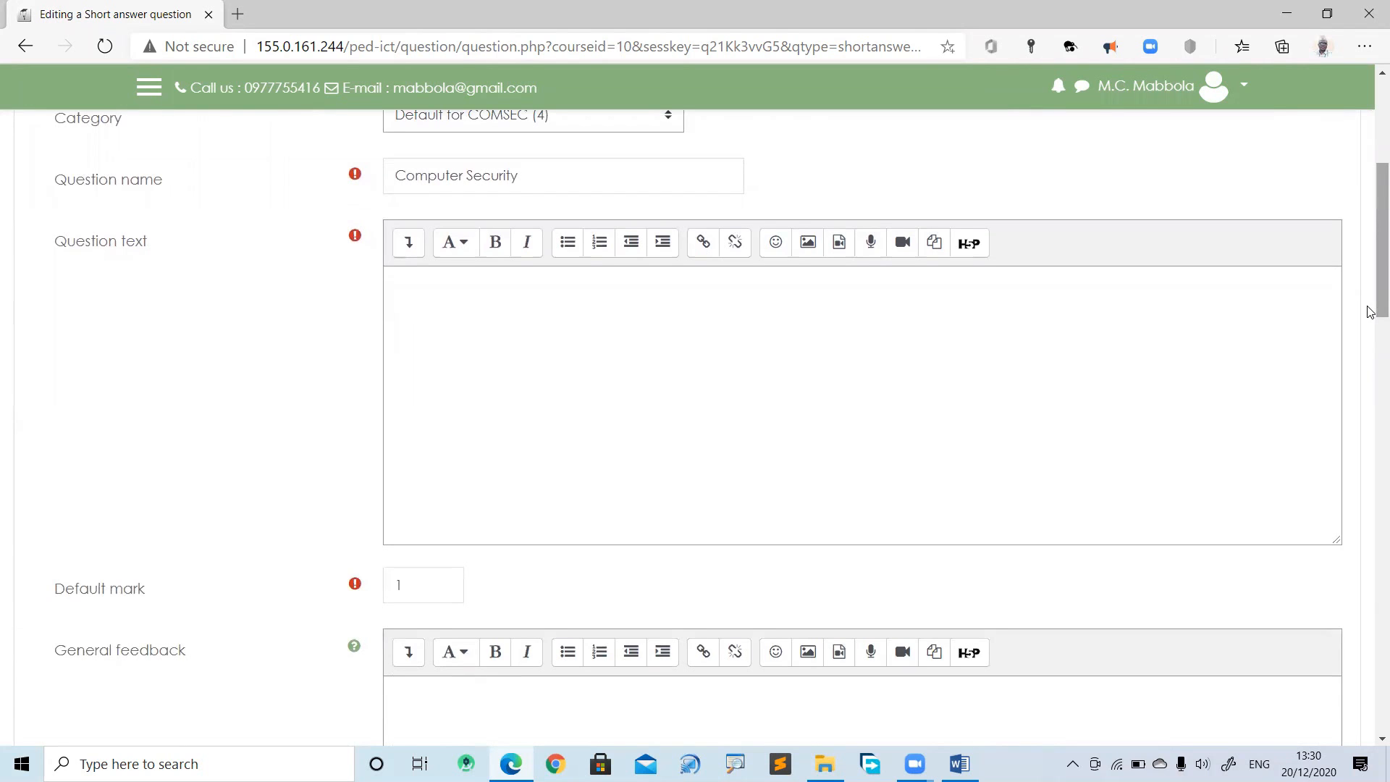
left_click_drag(1368, 295, 1370, 309)
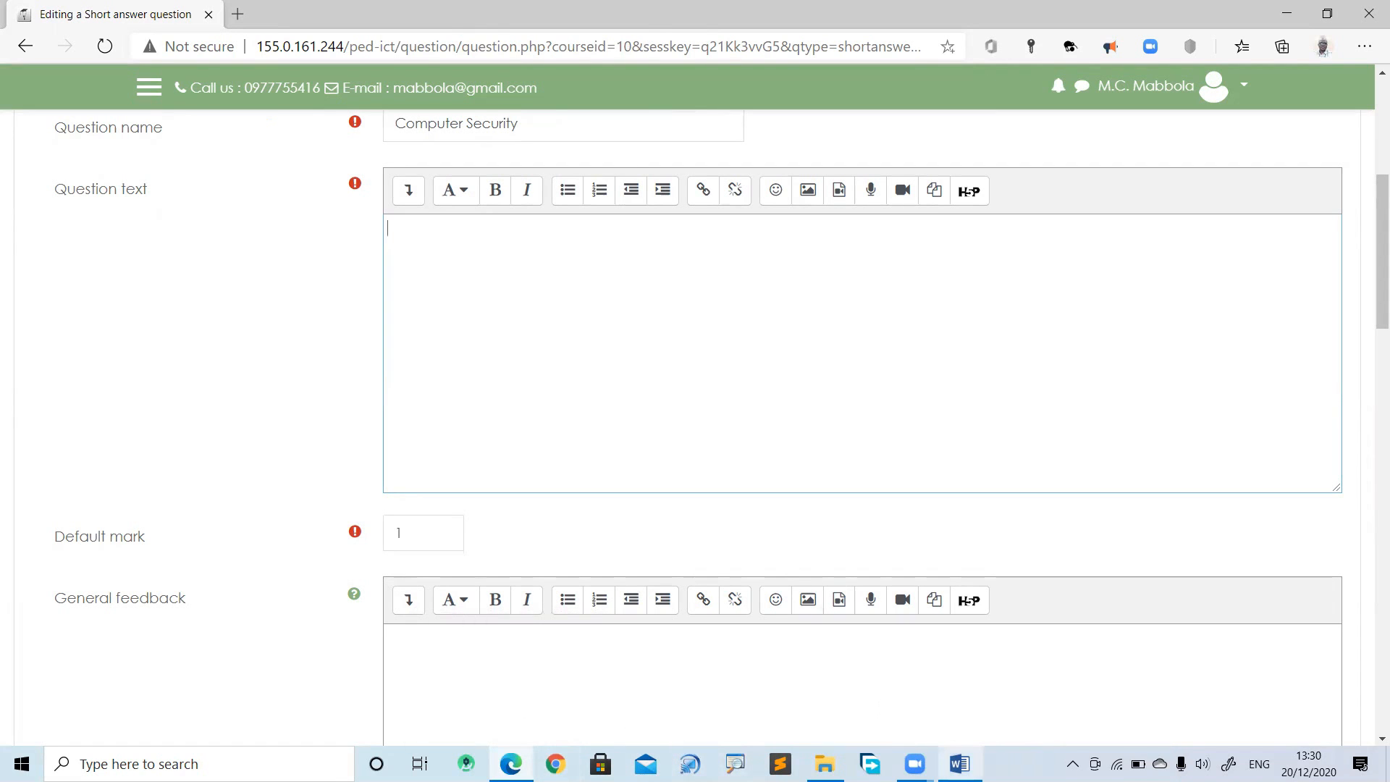
left_click(959, 764)
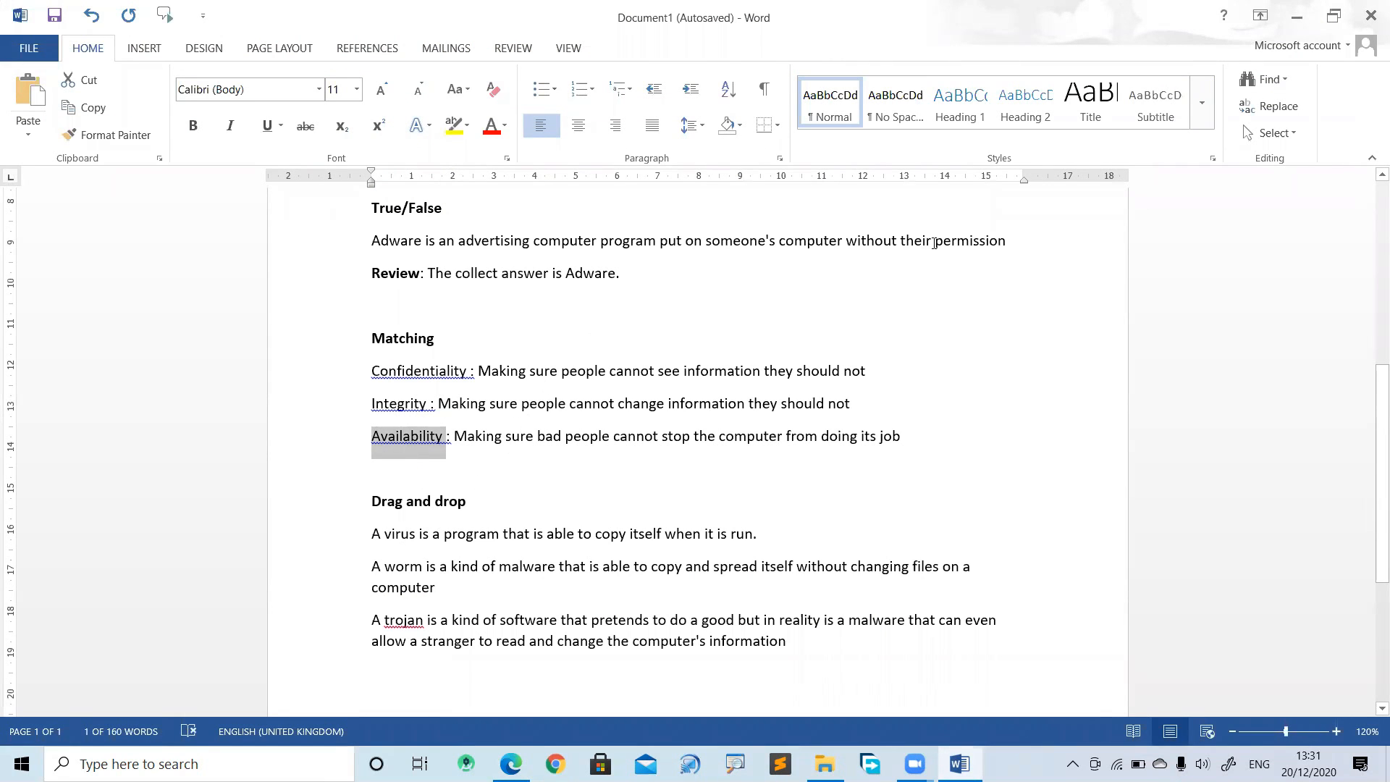
left_click_drag(1370, 375, 1371, 240)
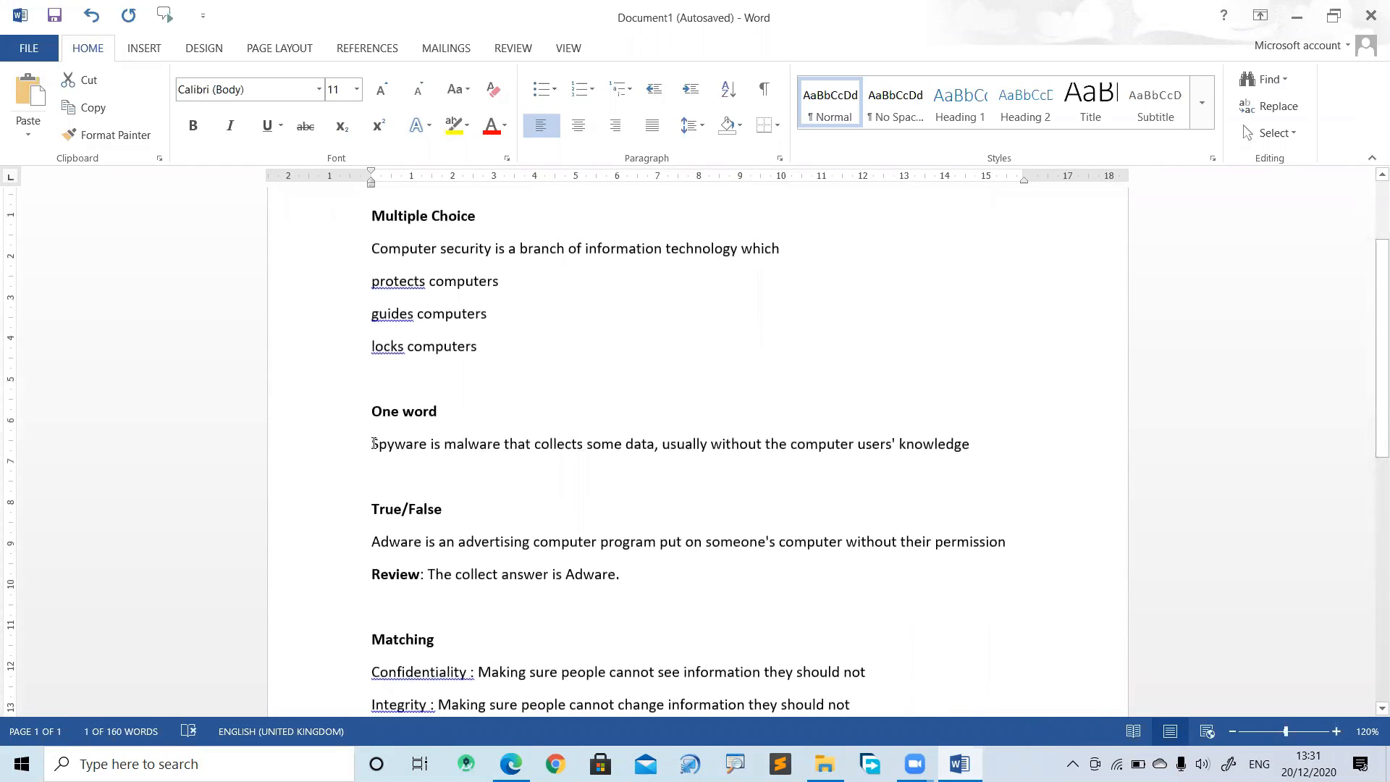
left_click(371, 443)
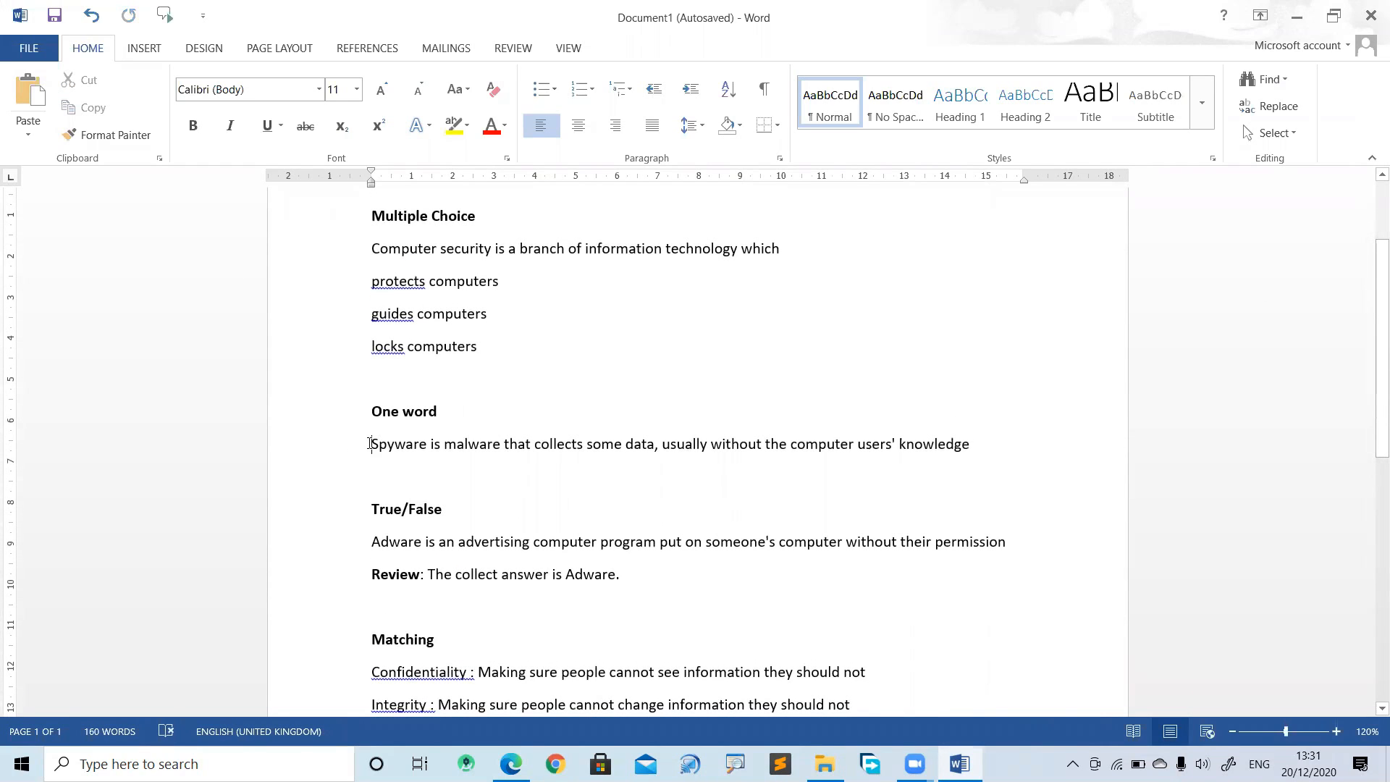
left_click_drag(371, 443, 976, 452)
key("ctrl+c")
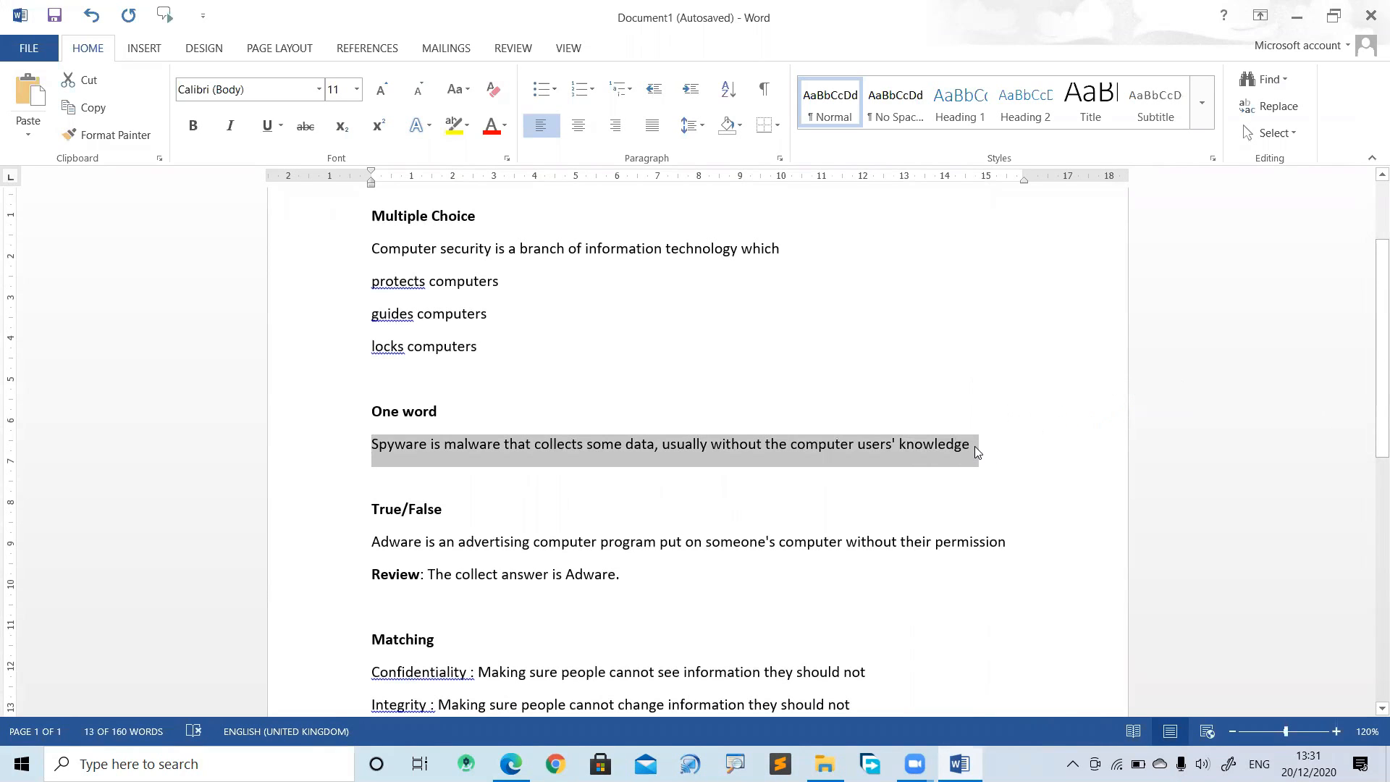
left_click(511, 764)
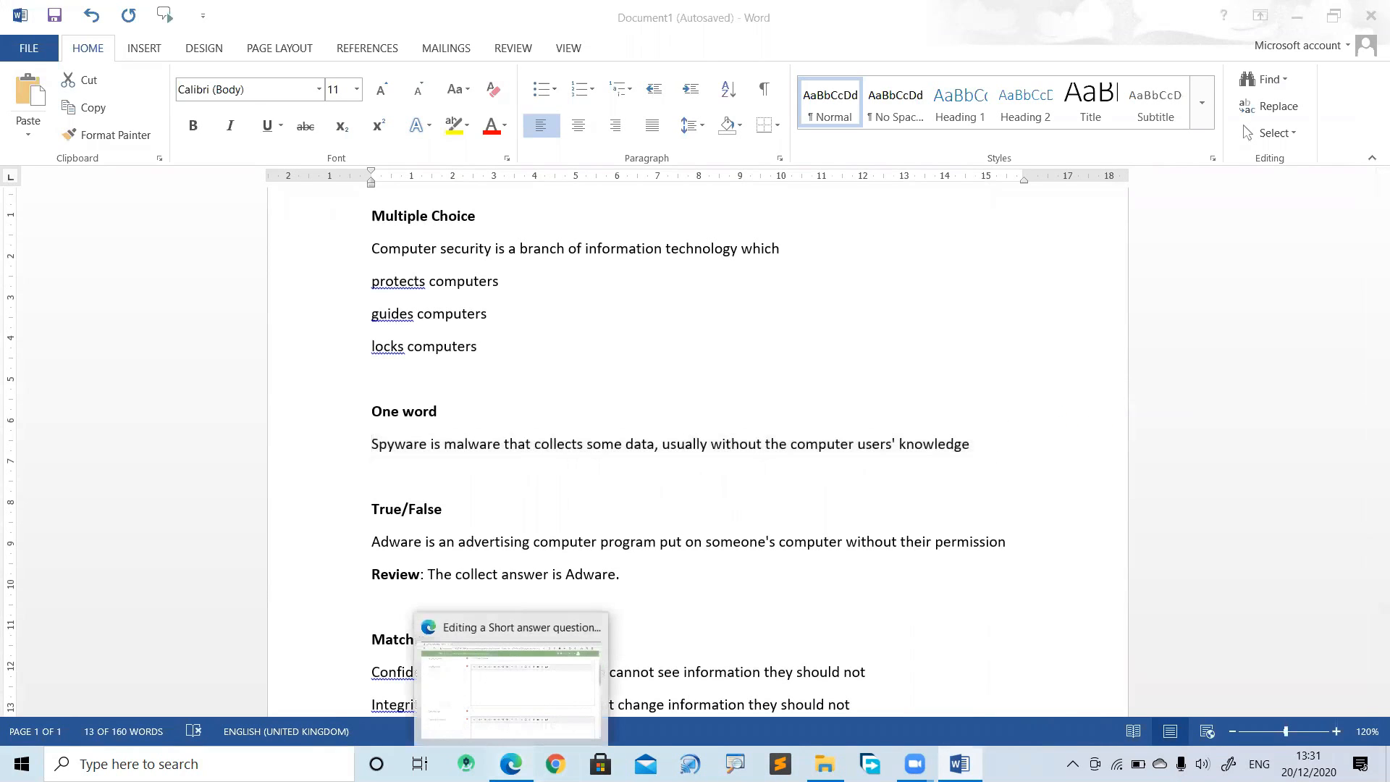
key("ctrl+v")
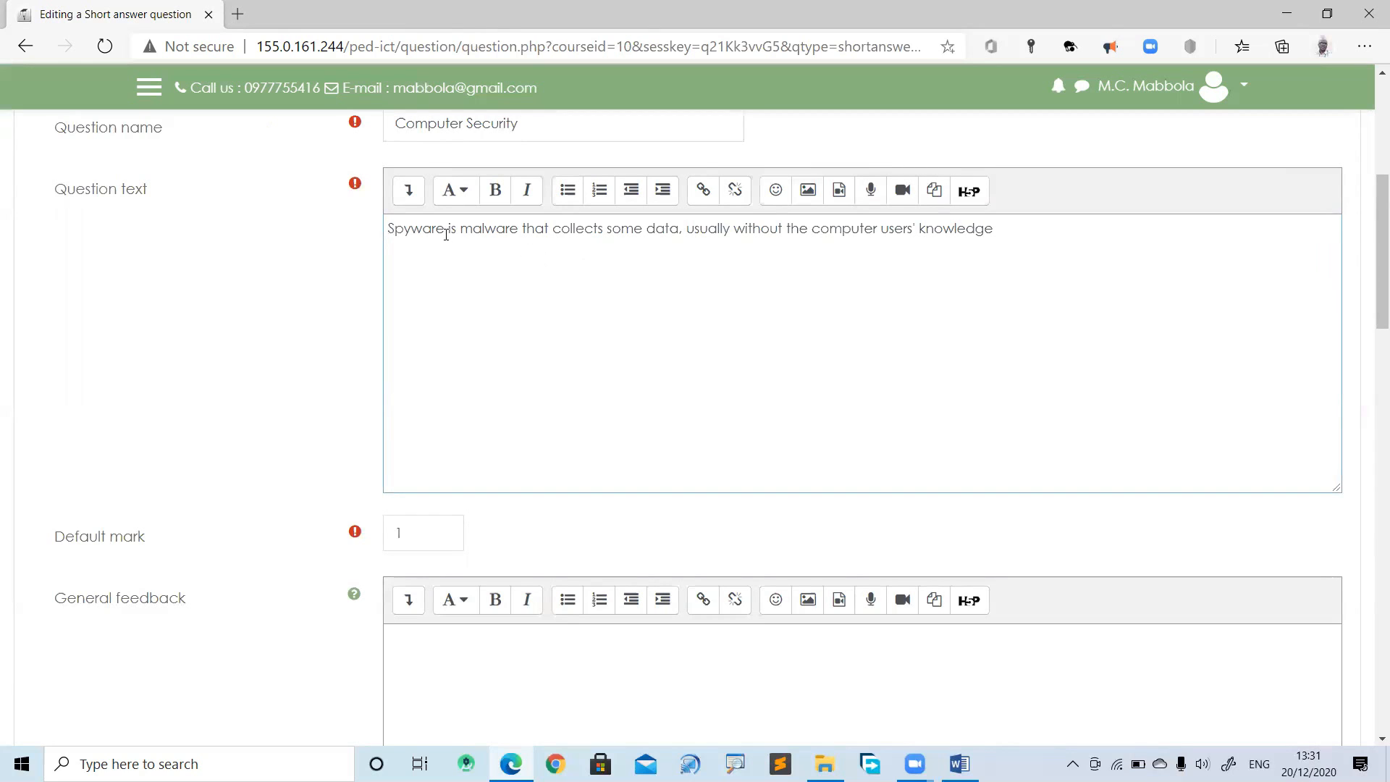
Replace the word "Spyware" at the start of the question text with "..." as the blank
double_click(415, 229)
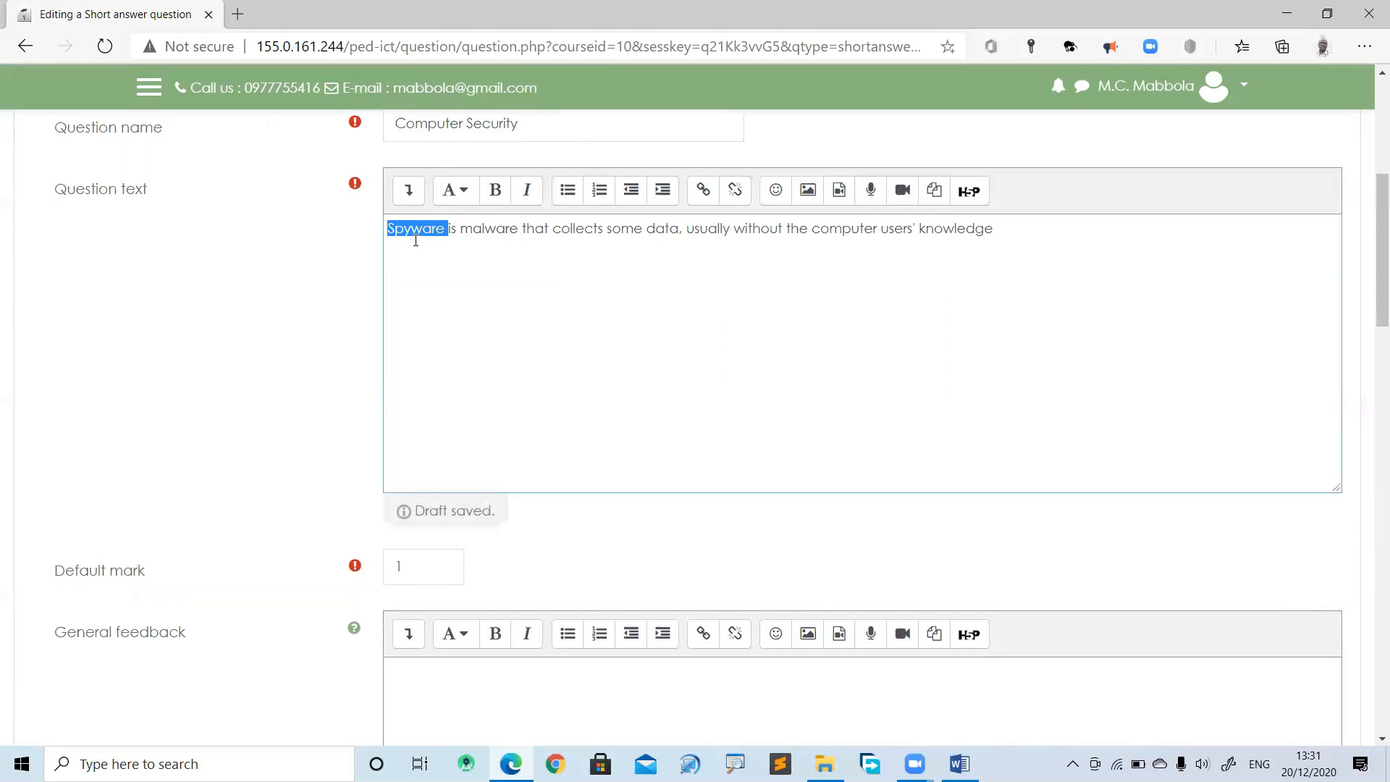
key("BackSpace")
type("...")
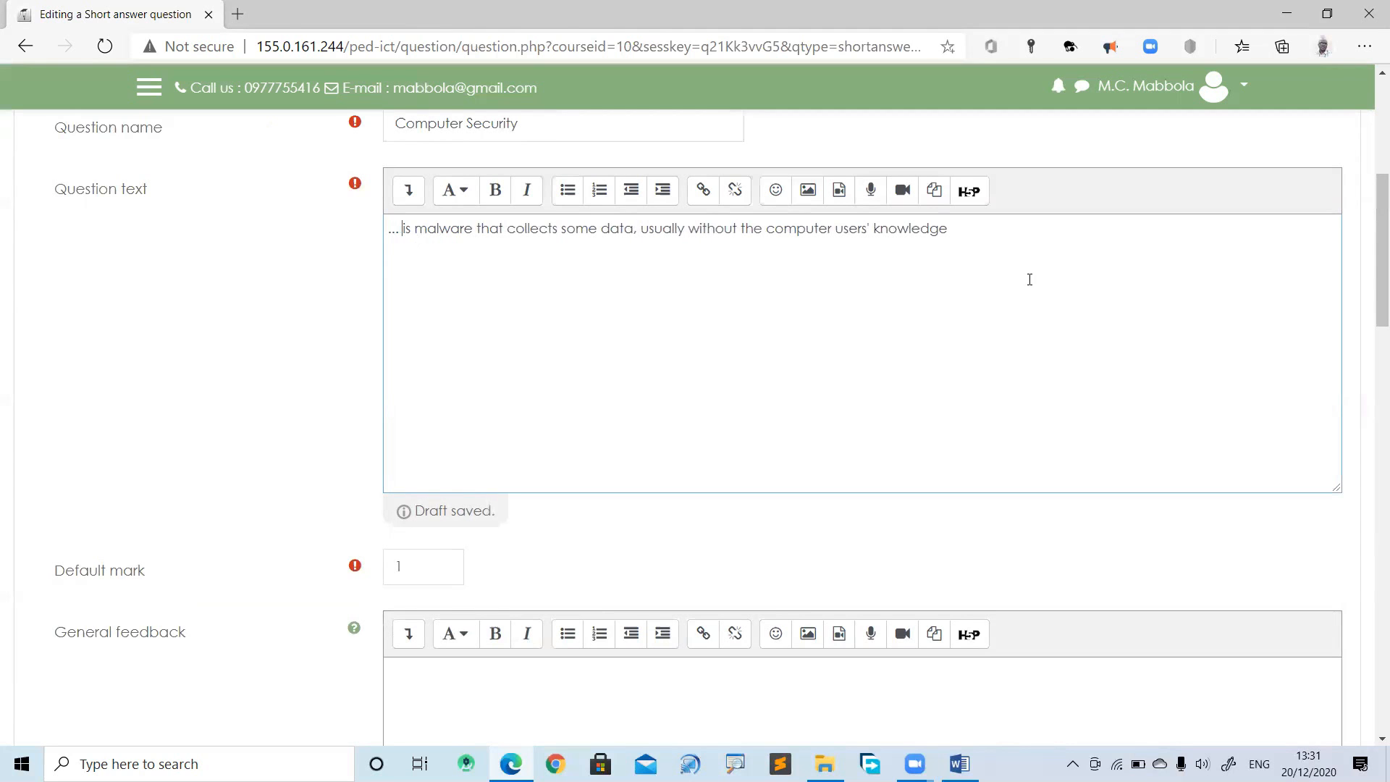
Enter "Spyware" as Answer 1 of the short answer question and set its grade to 100%
left_click_drag(1368, 261, 1368, 466)
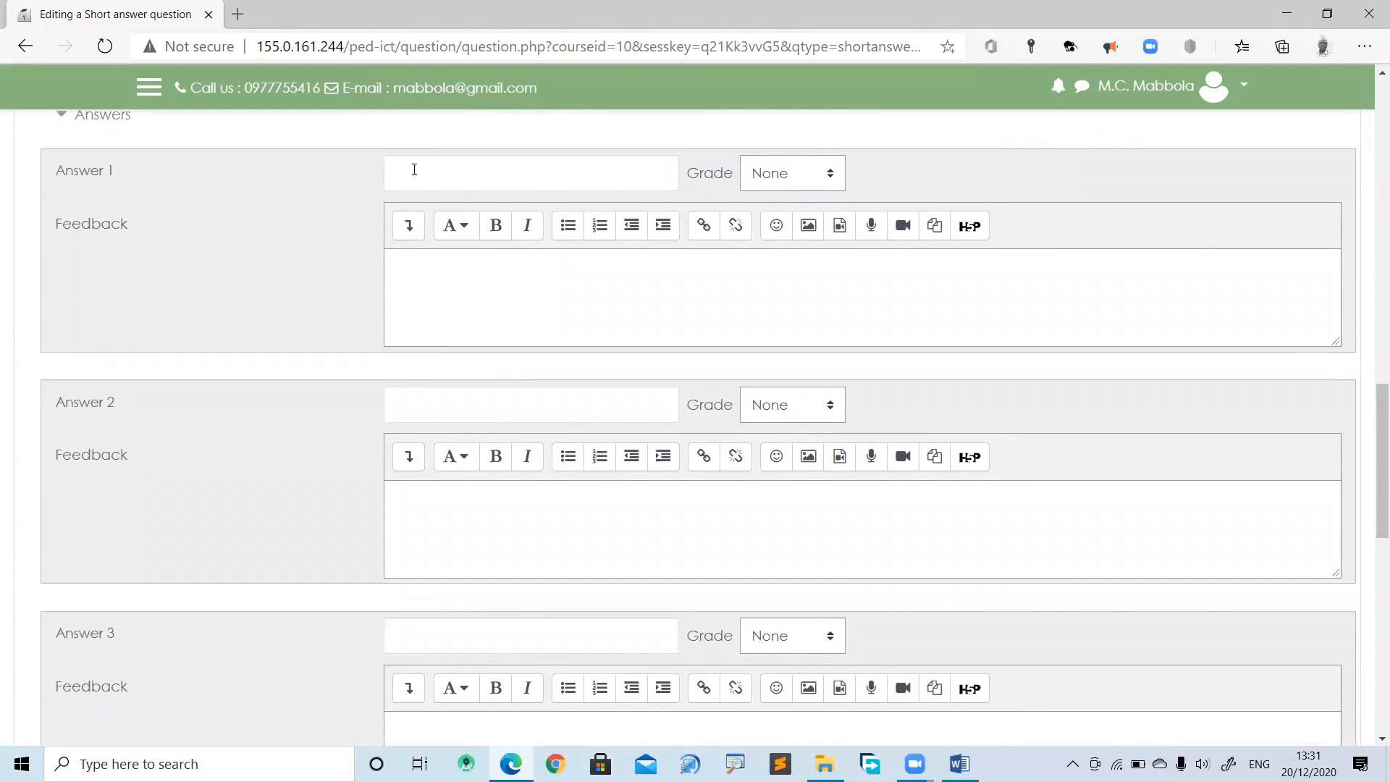
type("Spyware")
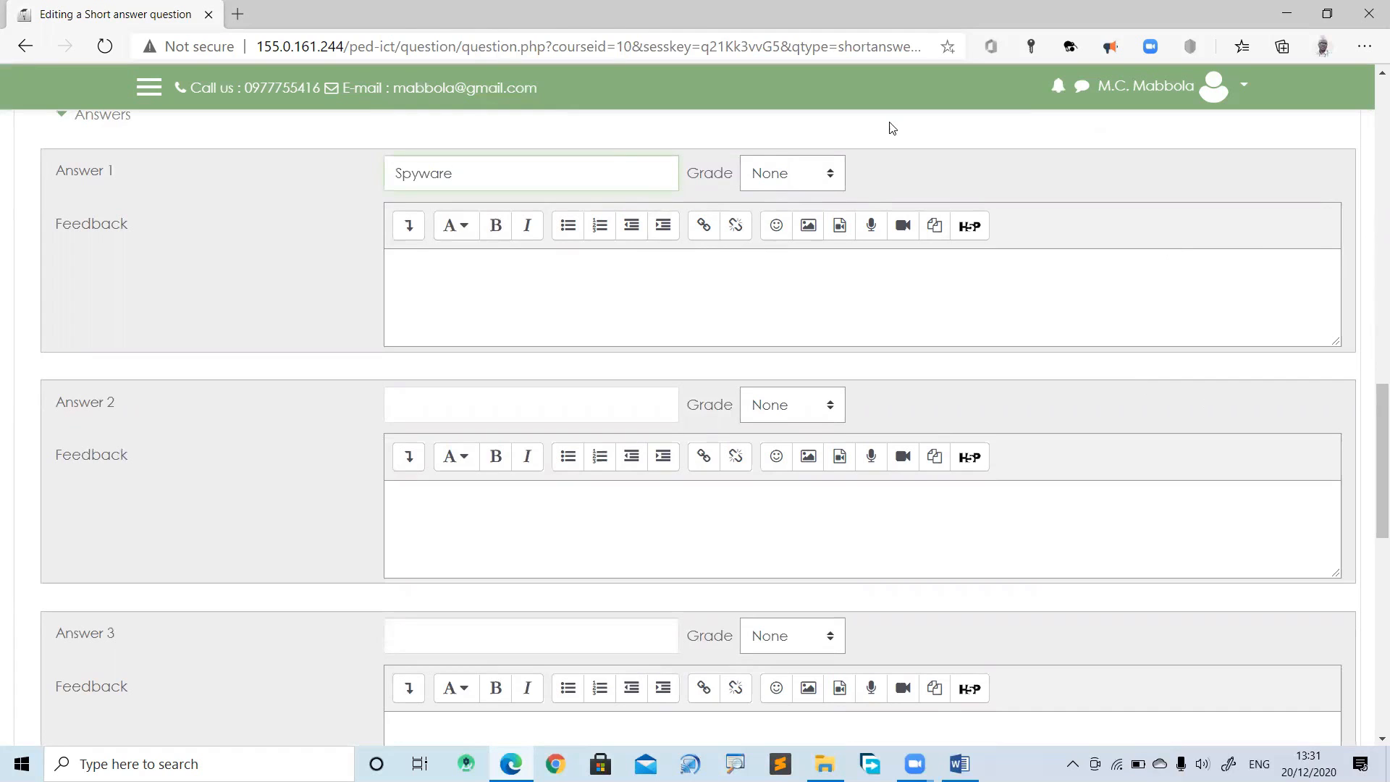
left_click(833, 177)
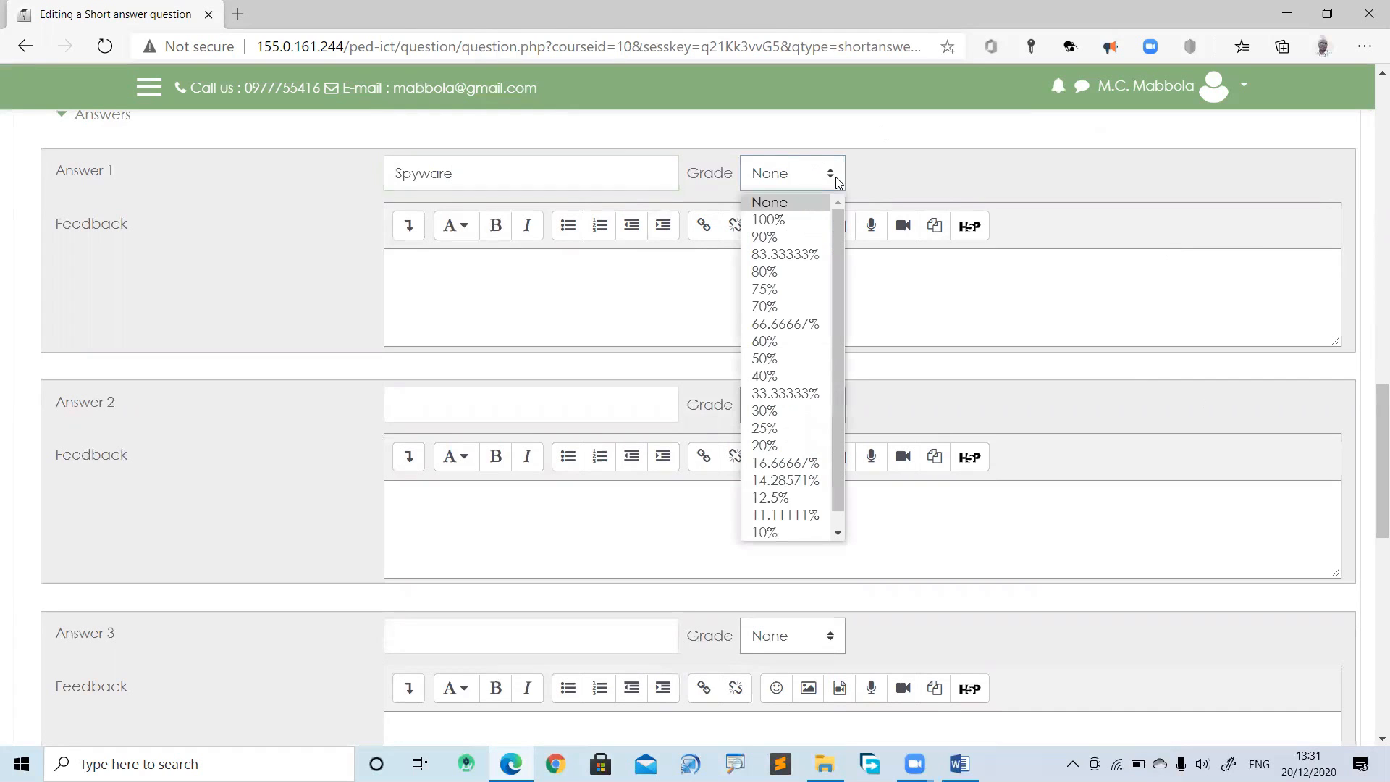
left_click(793, 219)
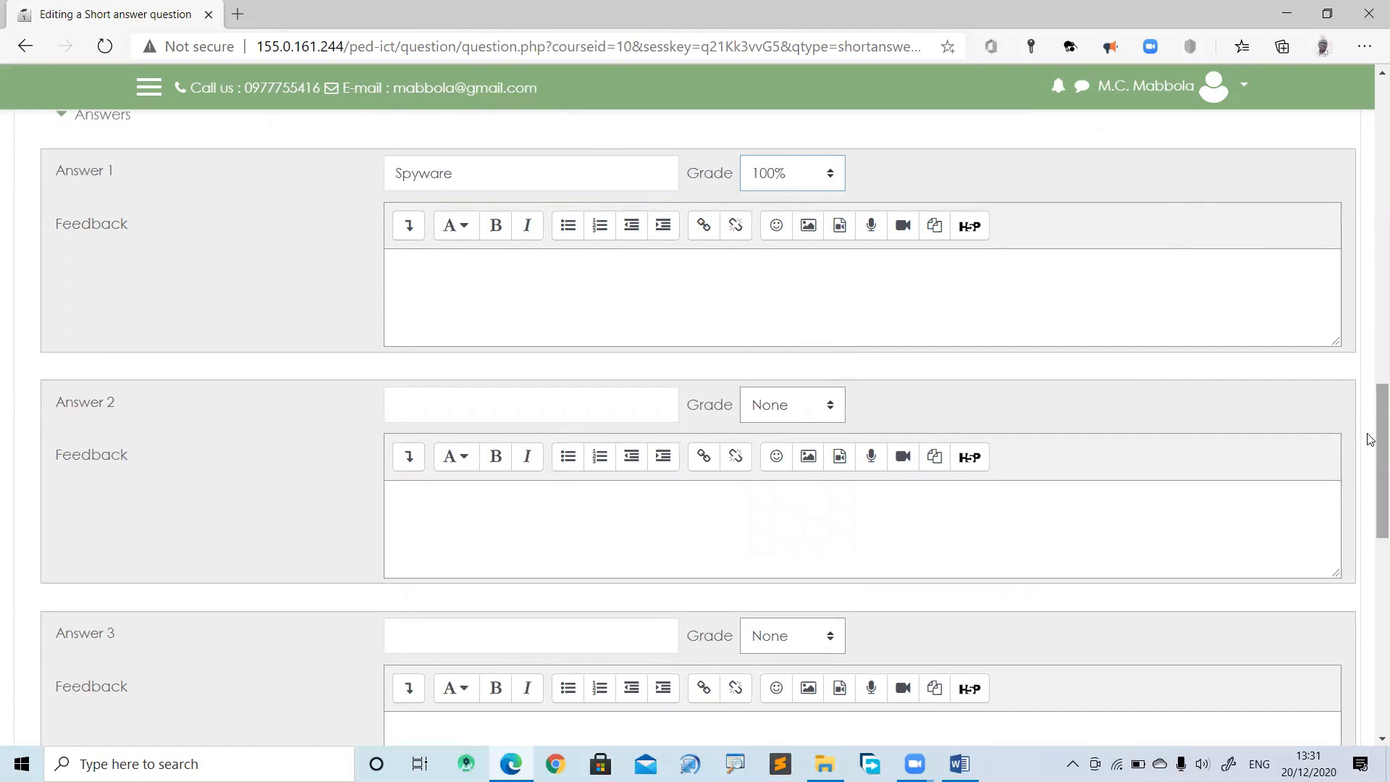
scroll(1371, 406, "up", 3)
scroll(1370, 391, "up", 5)
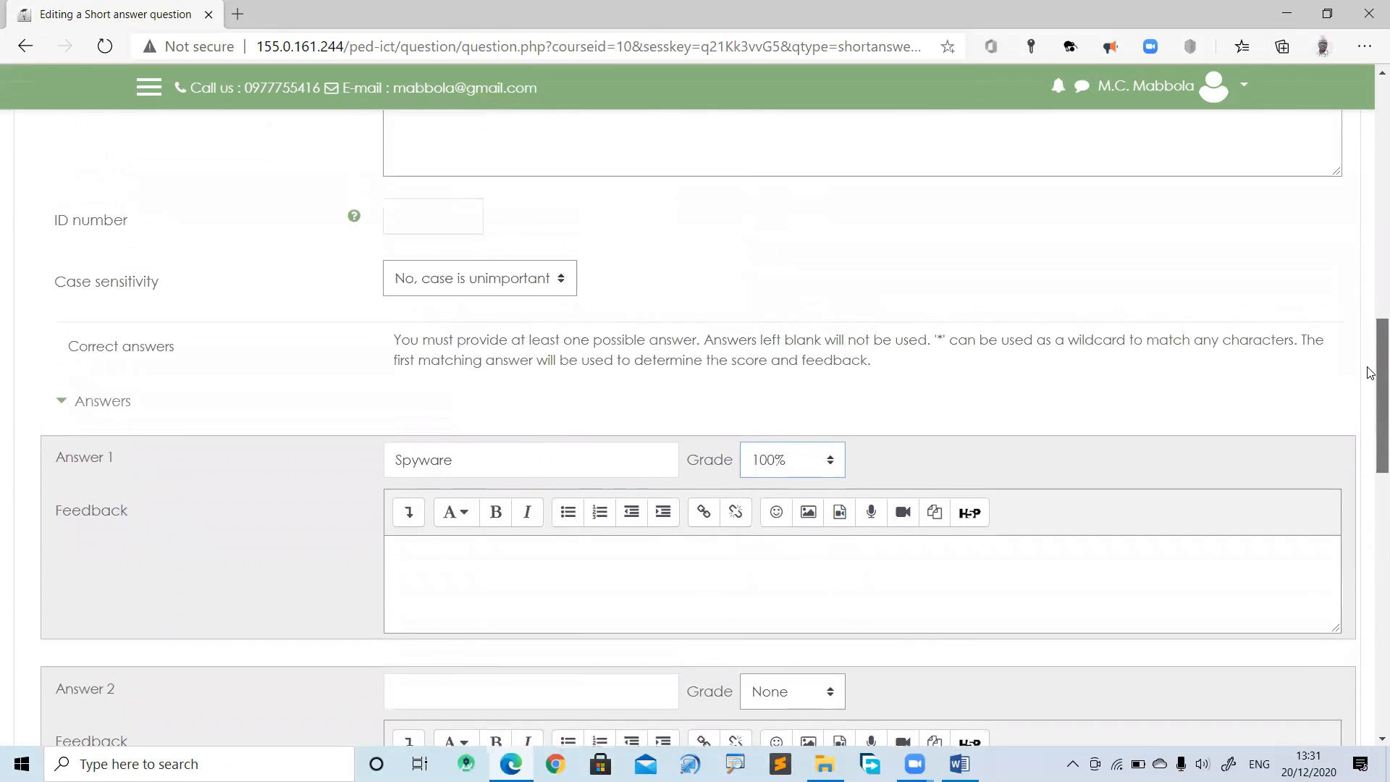
scroll(1343, 321, "up", 6)
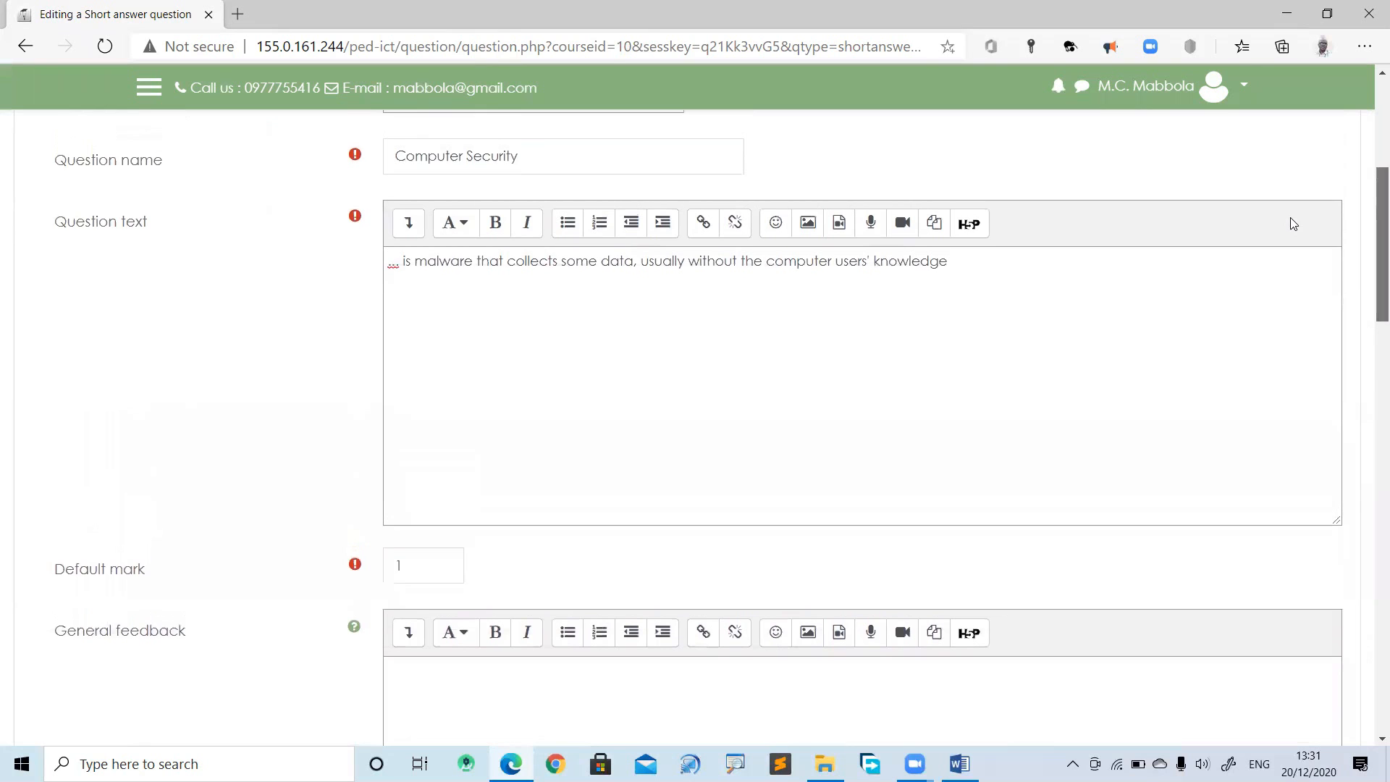
Examine the short answer question's answer fields and the grade options for Answer 2
scroll(1292, 224, "down", 4)
scroll(1307, 292, "down", 5)
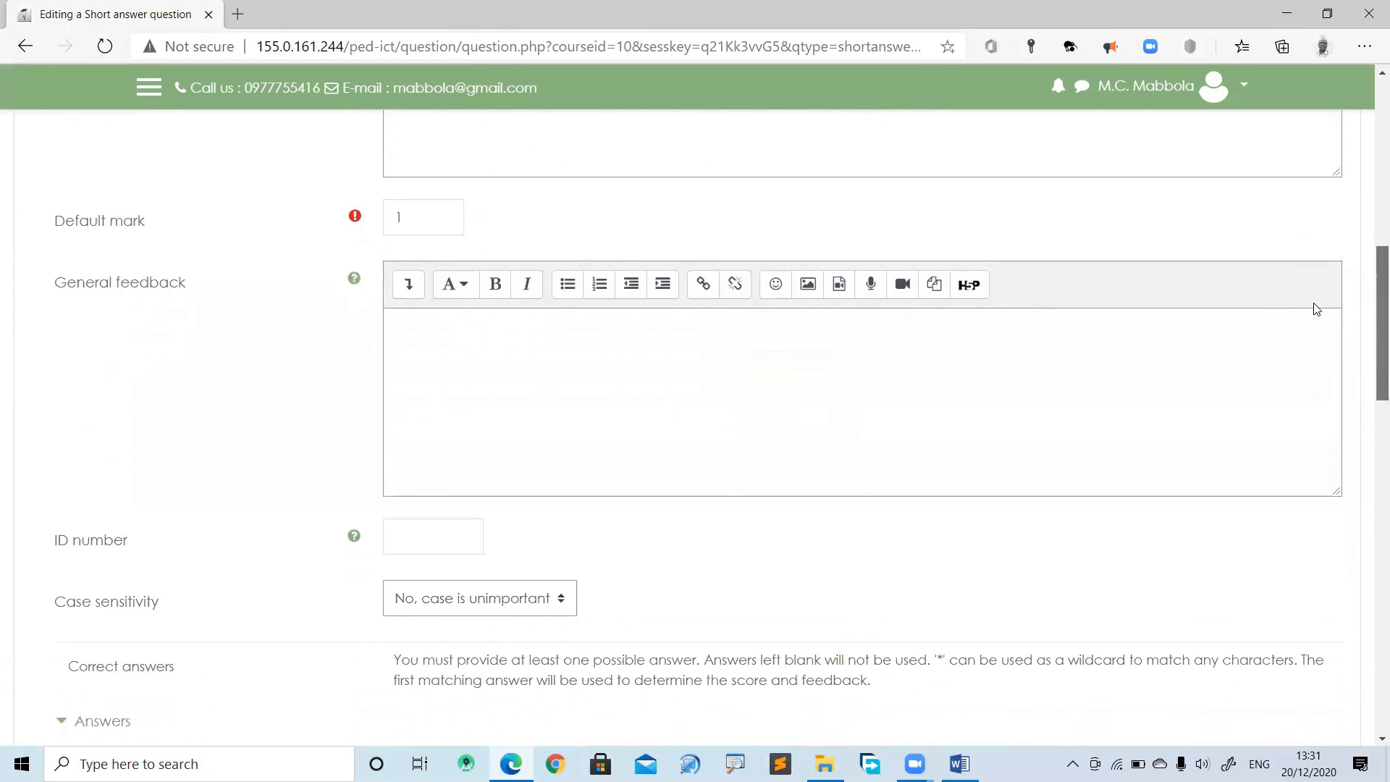
scroll(1339, 369, "down", 2)
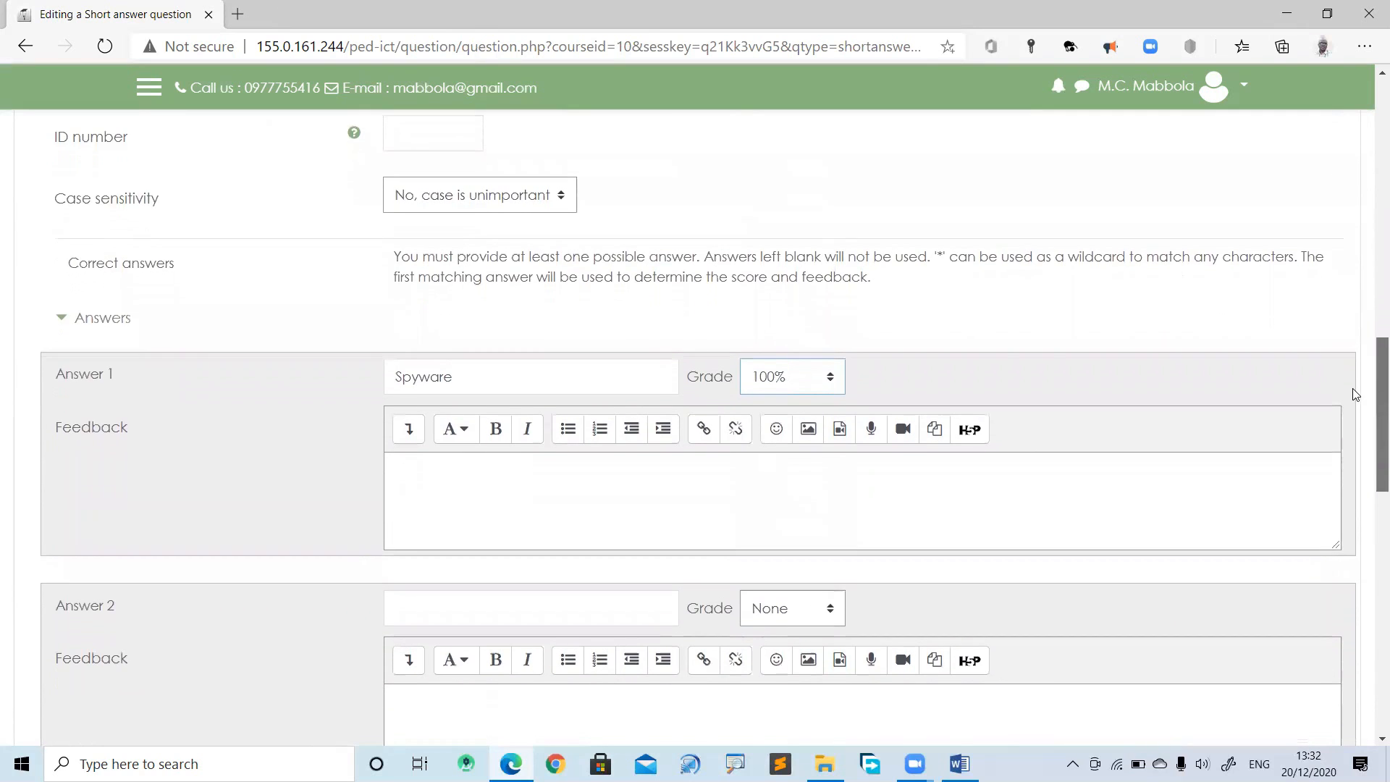
double_click(427, 377)
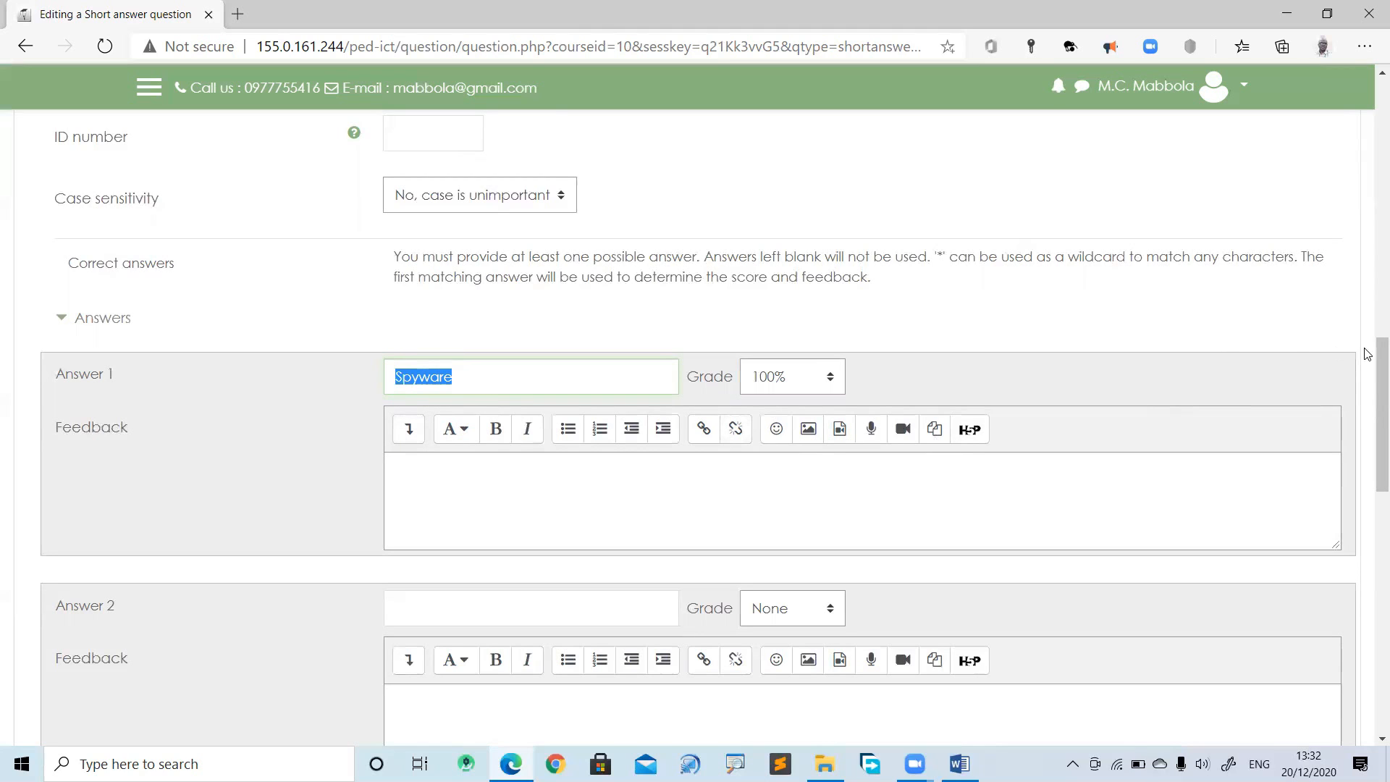
left_click_drag(1368, 355, 1371, 406)
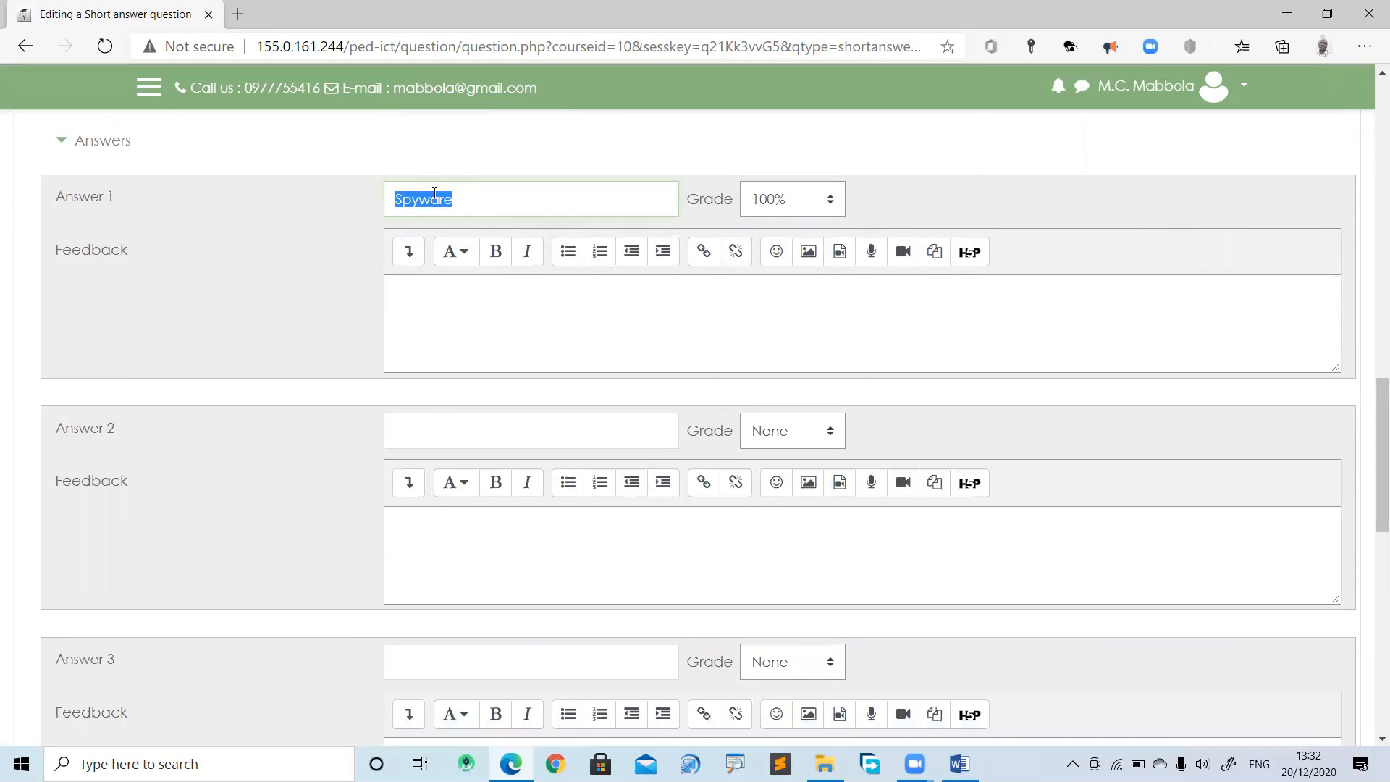
left_click(478, 206)
left_click(466, 438)
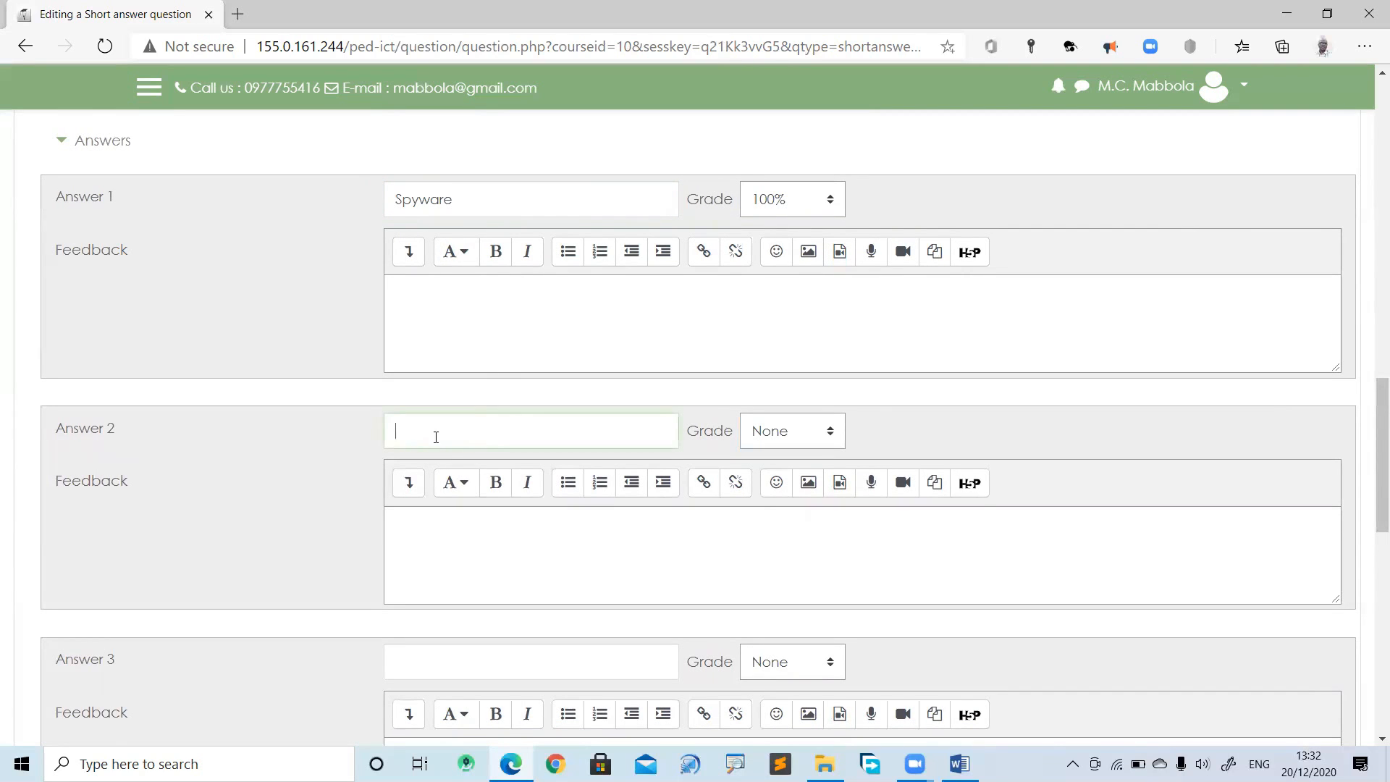
left_click(429, 661)
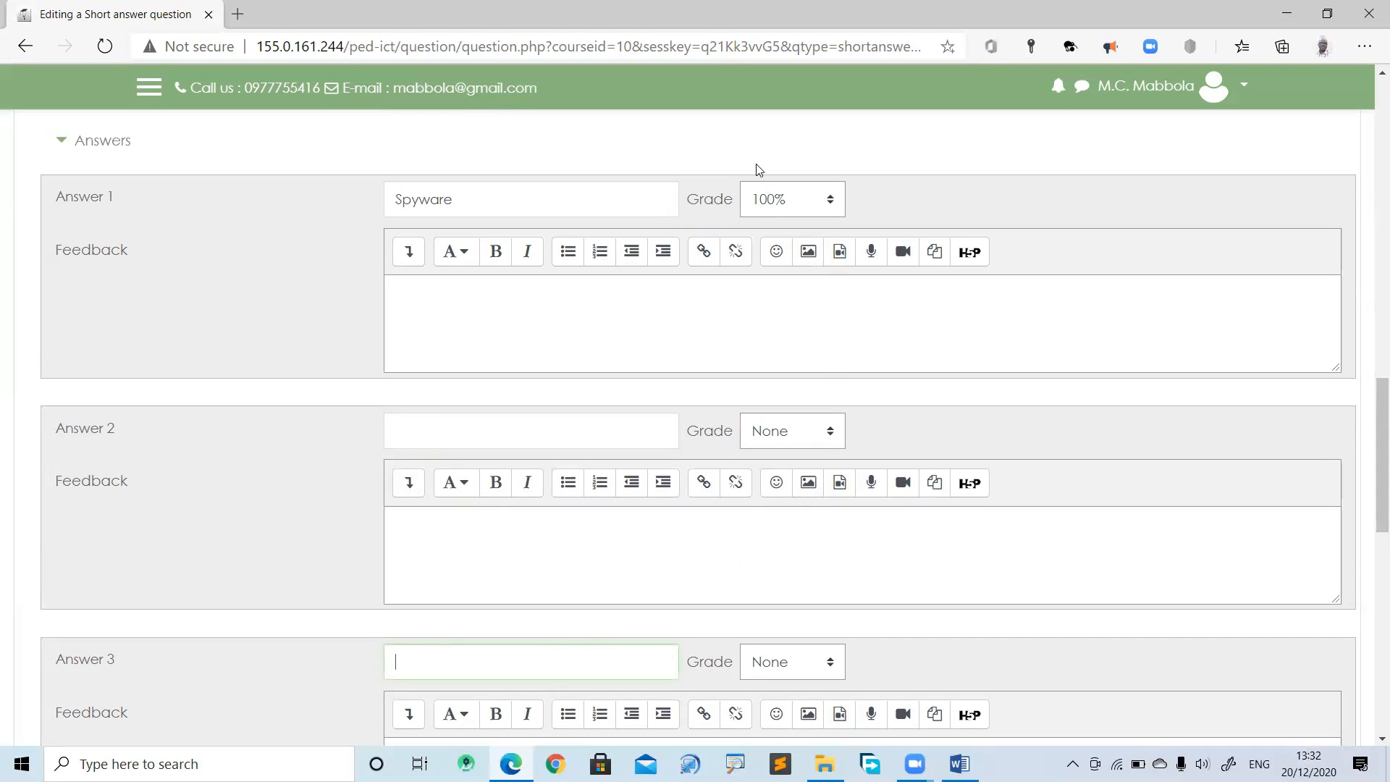
left_click(804, 432)
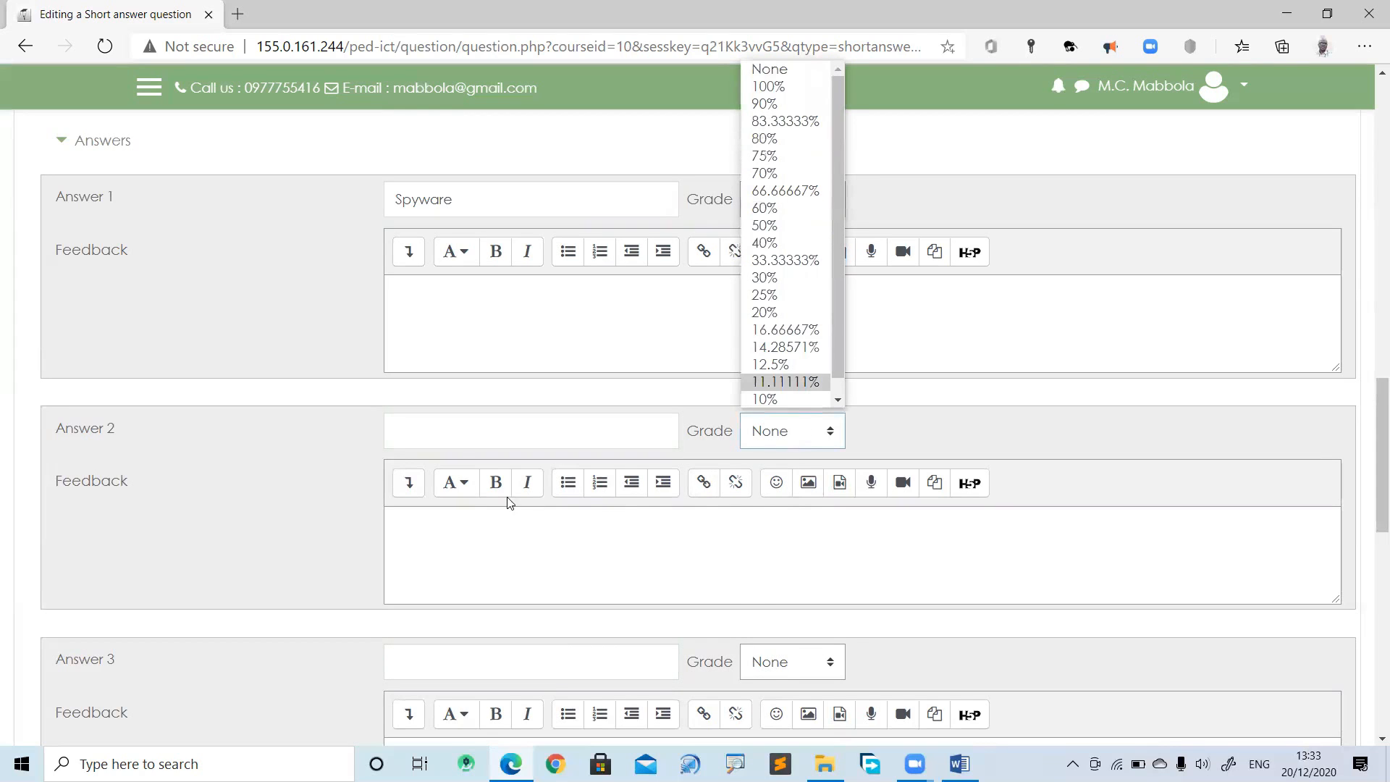
left_click(444, 431)
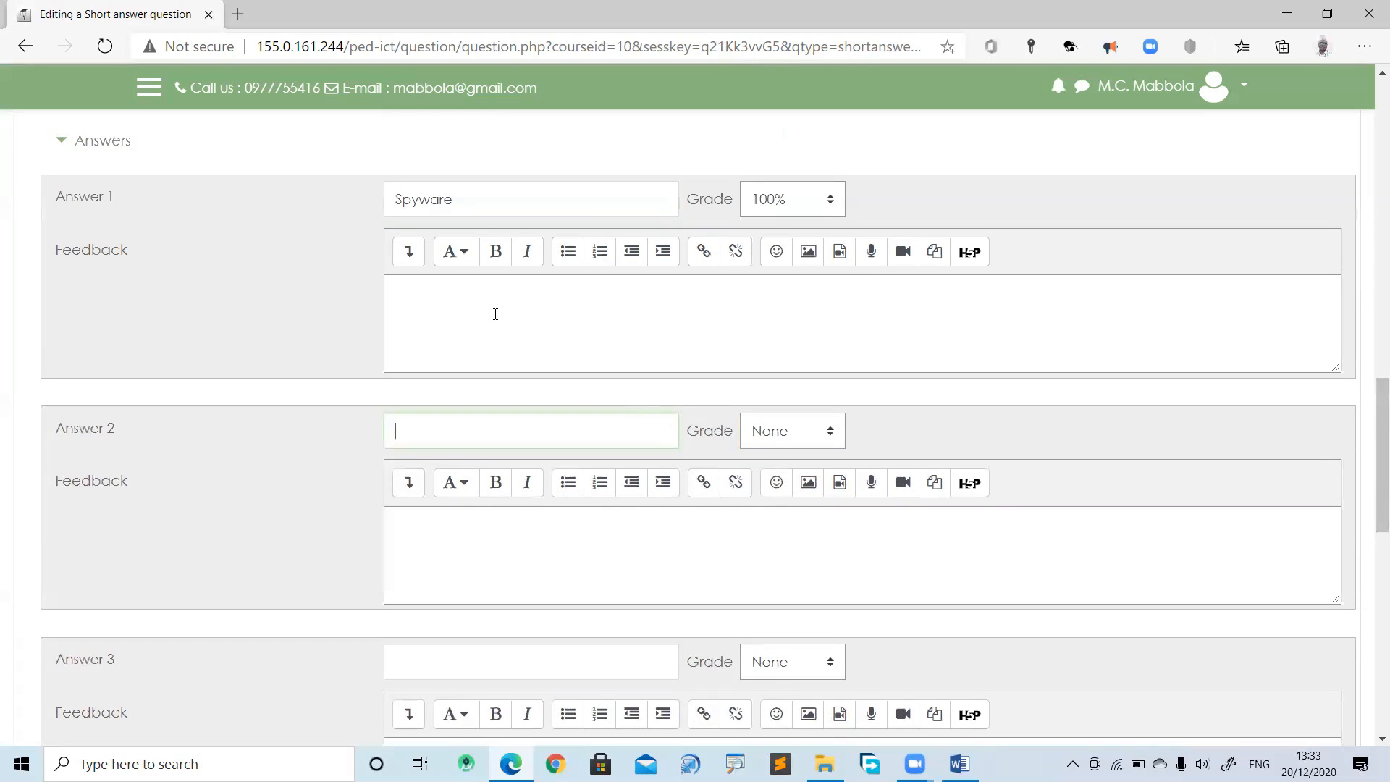
double_click(482, 210)
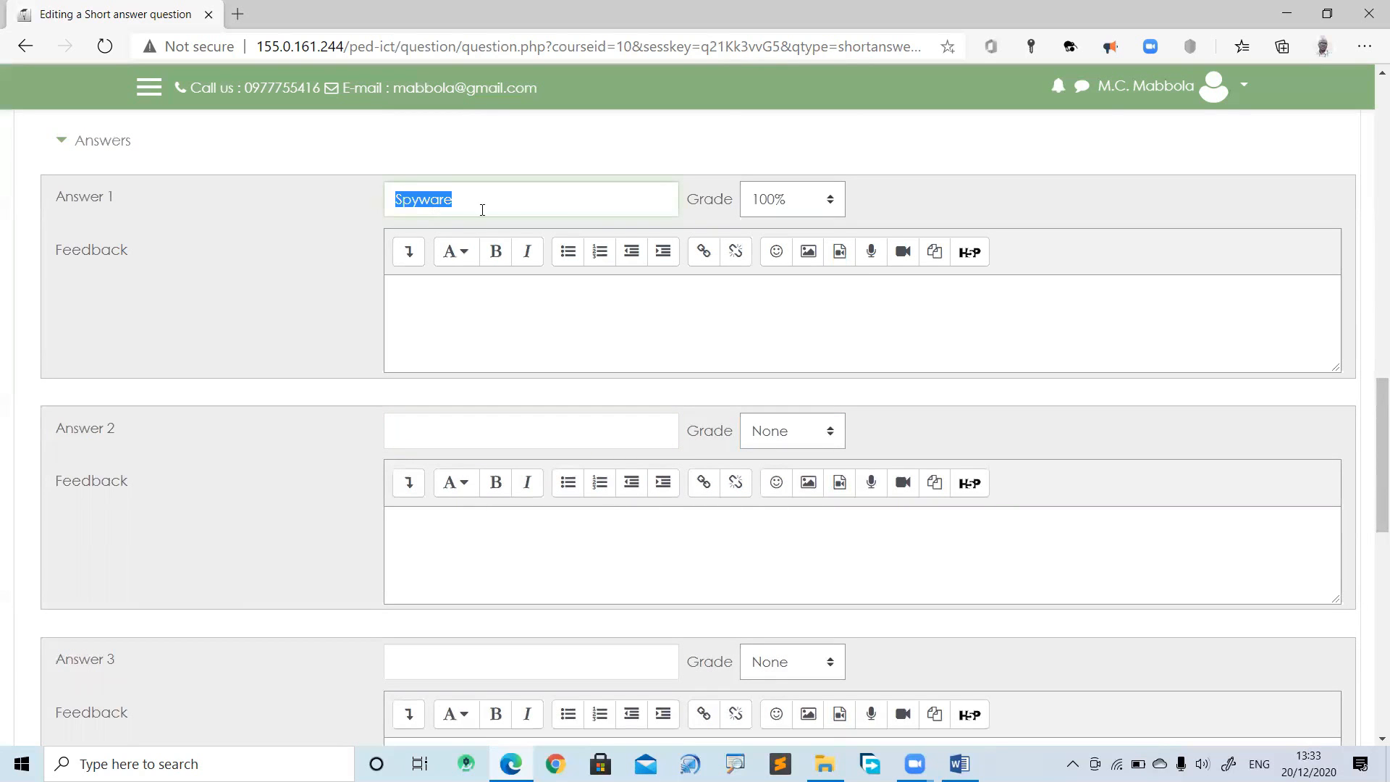
left_click(521, 205)
left_click_drag(1374, 403, 1370, 299)
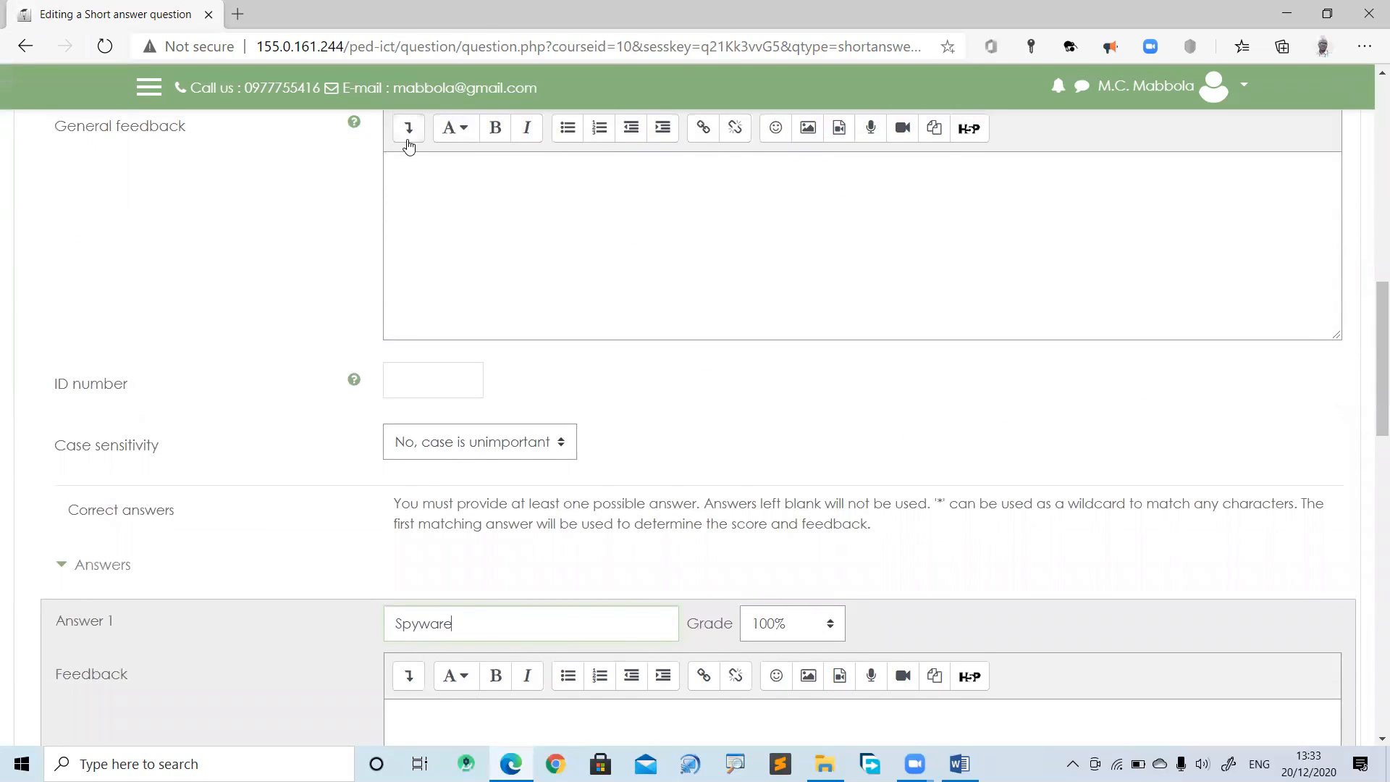
Keep Case sensitivity at "No, case is unimportant" and save the short answer question
mouse_move(369, 414)
left_mouse_down()
mouse_move(371, 453)
mouse_move(598, 481)
mouse_move(516, 393)
left_mouse_up()
left_click_drag(424, 403, 366, 410)
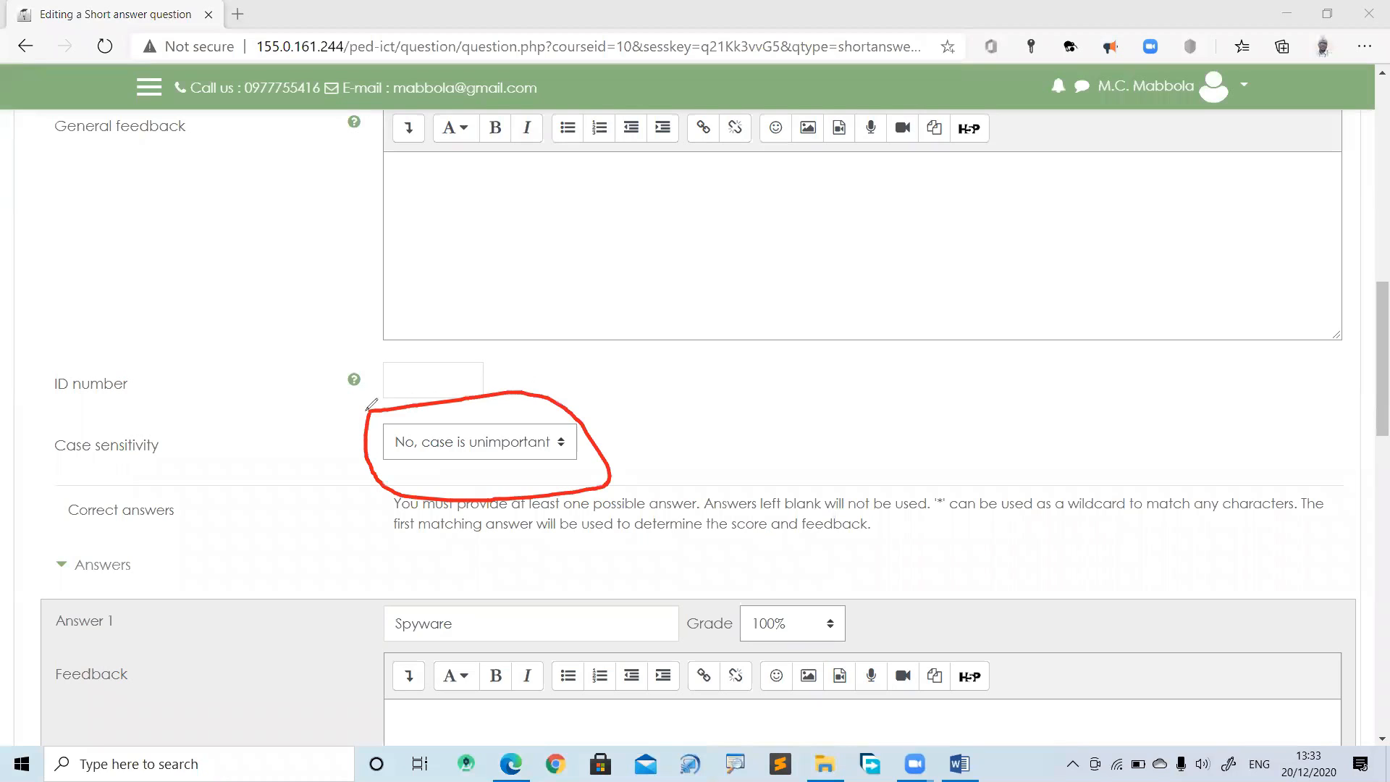
left_click(918, 100)
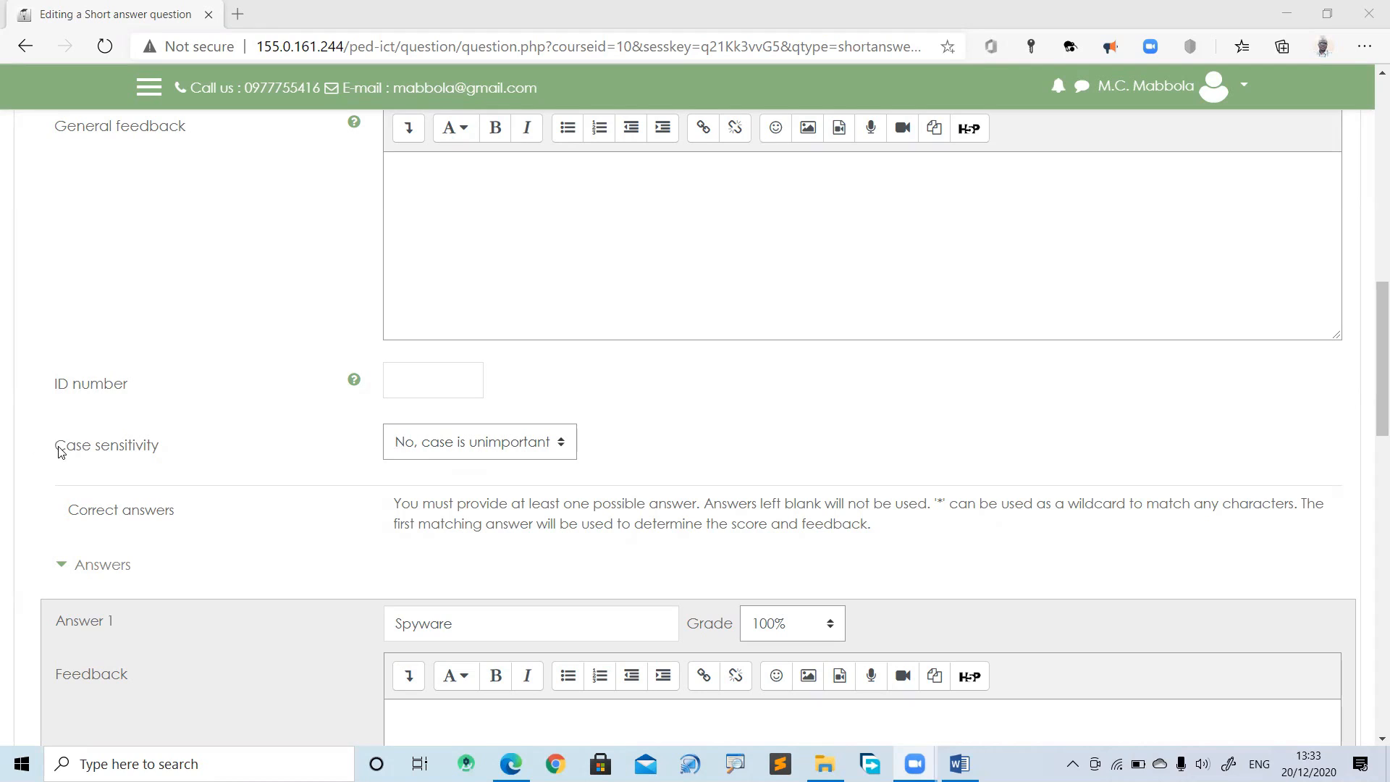
left_click_drag(54, 446, 175, 449)
left_click(225, 463)
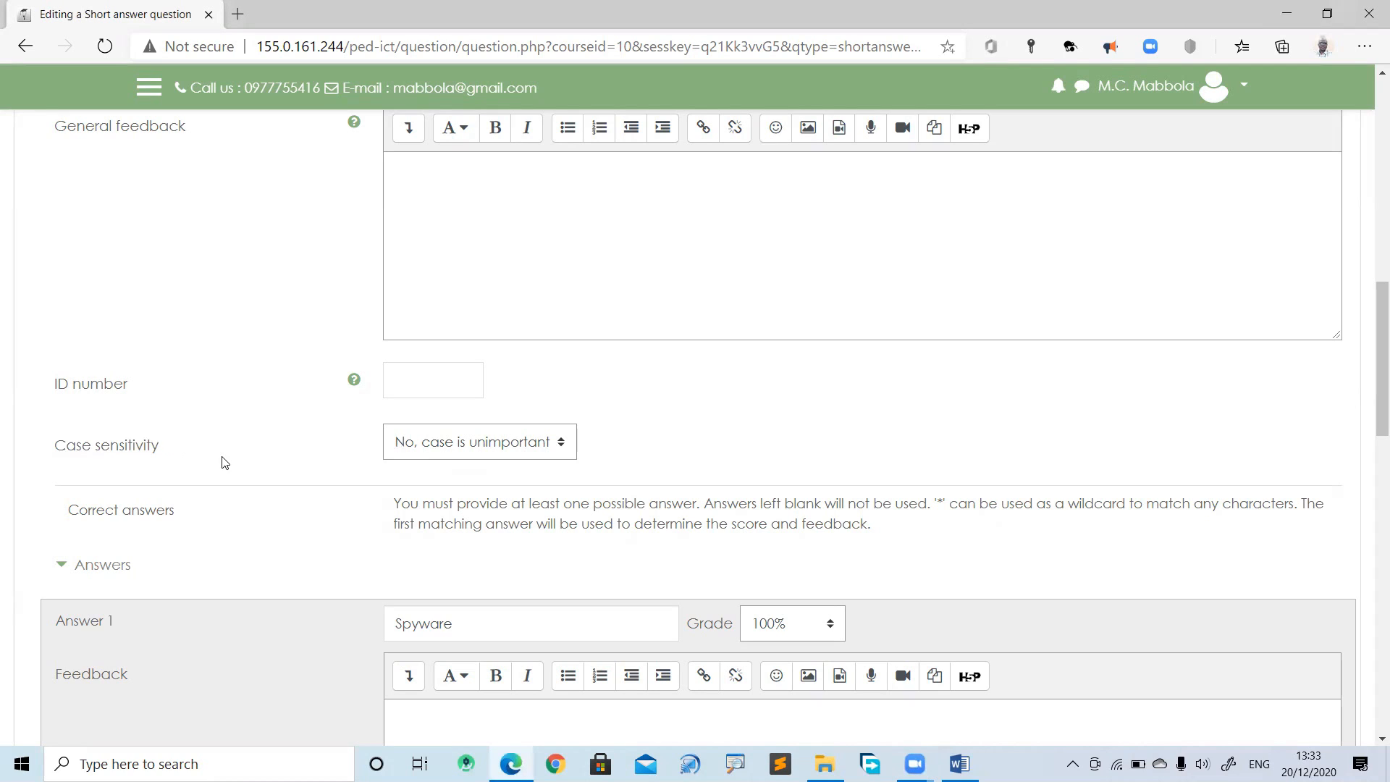
left_click(568, 445)
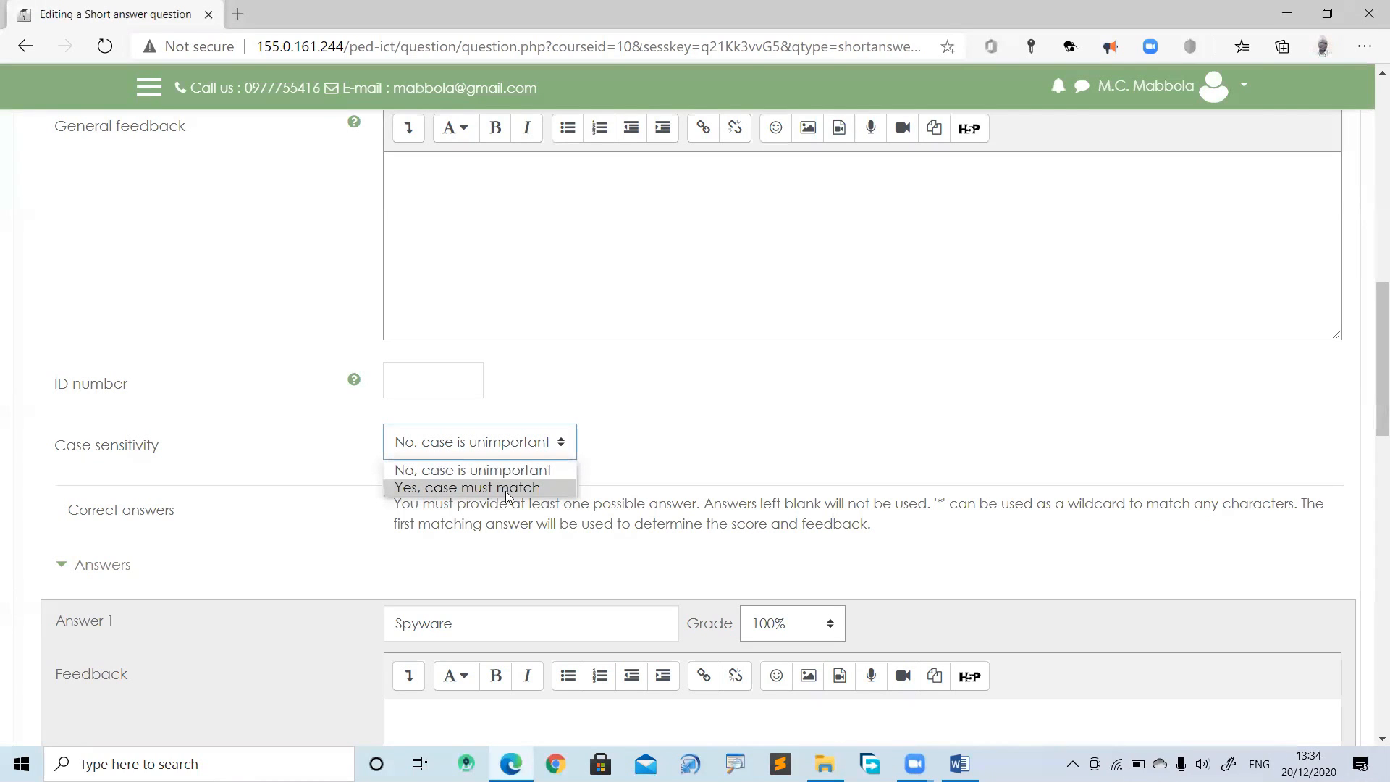
left_click(555, 471)
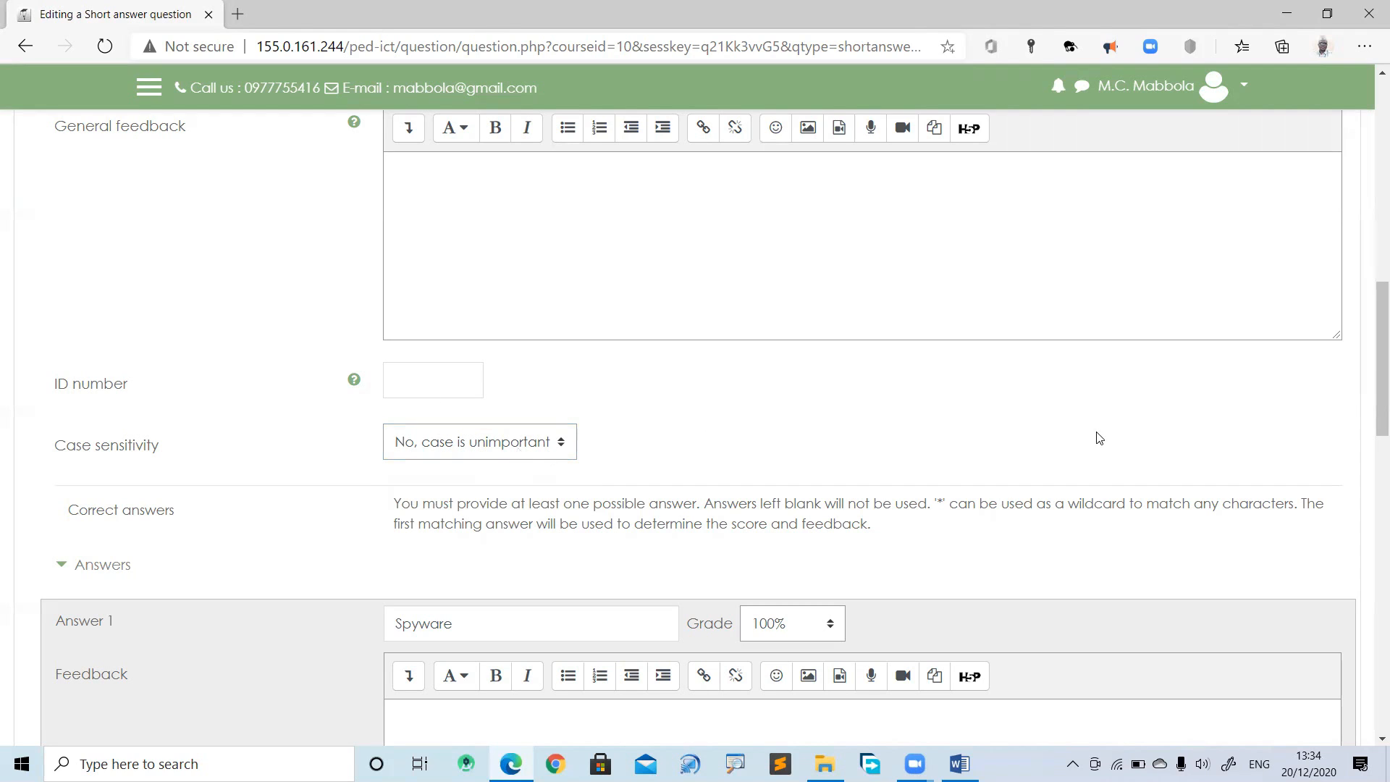
left_click_drag(1373, 363, 1371, 637)
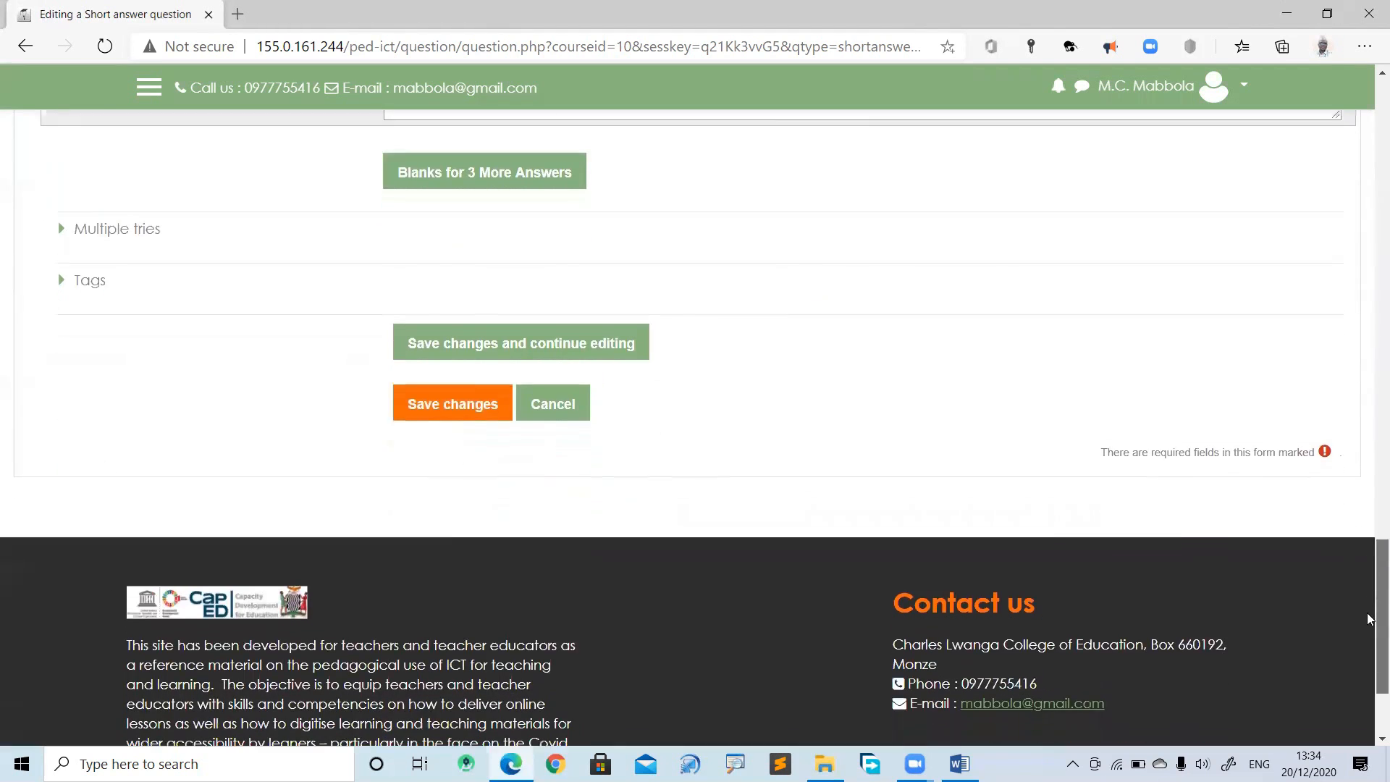
left_click(481, 407)
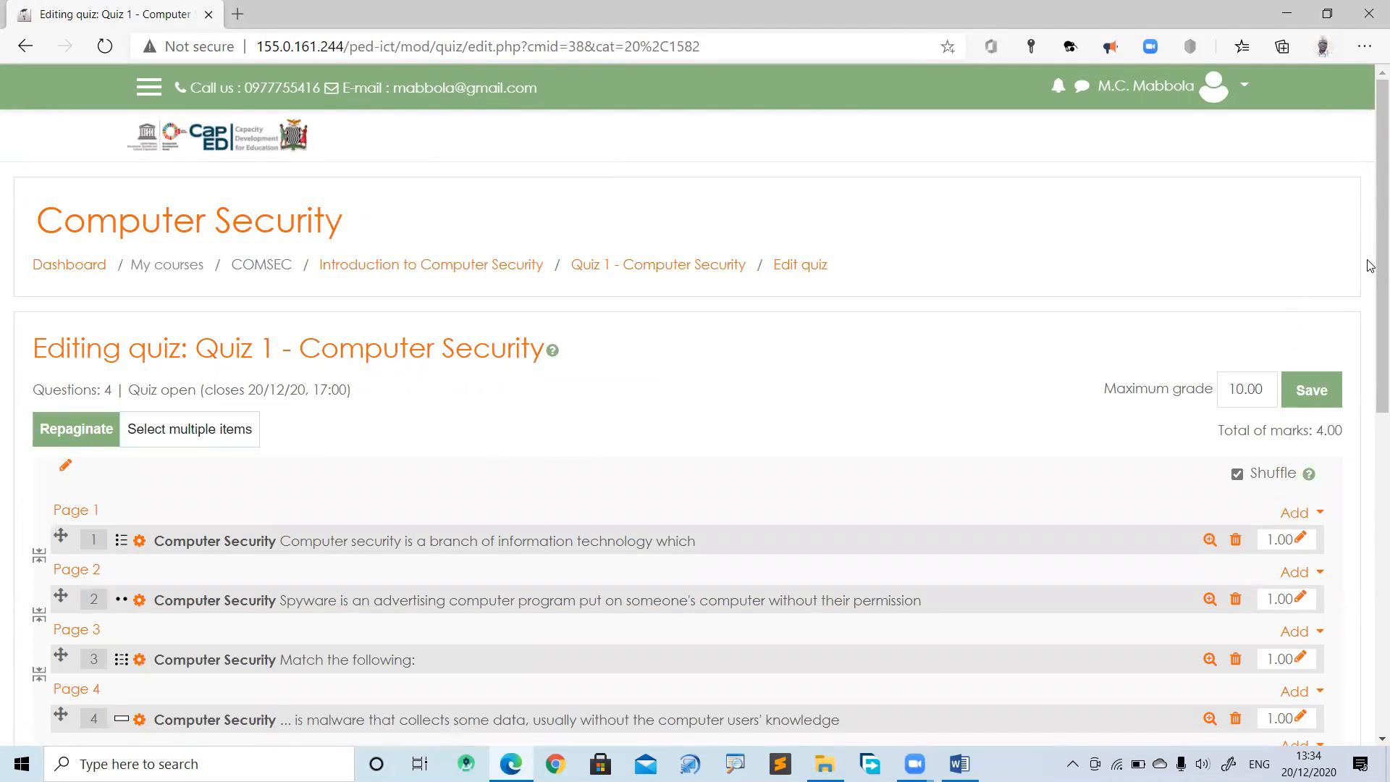
Preview the short answer question on Page 4, fill in its correct response, and close the preview
left_click_drag(1377, 278, 1377, 383)
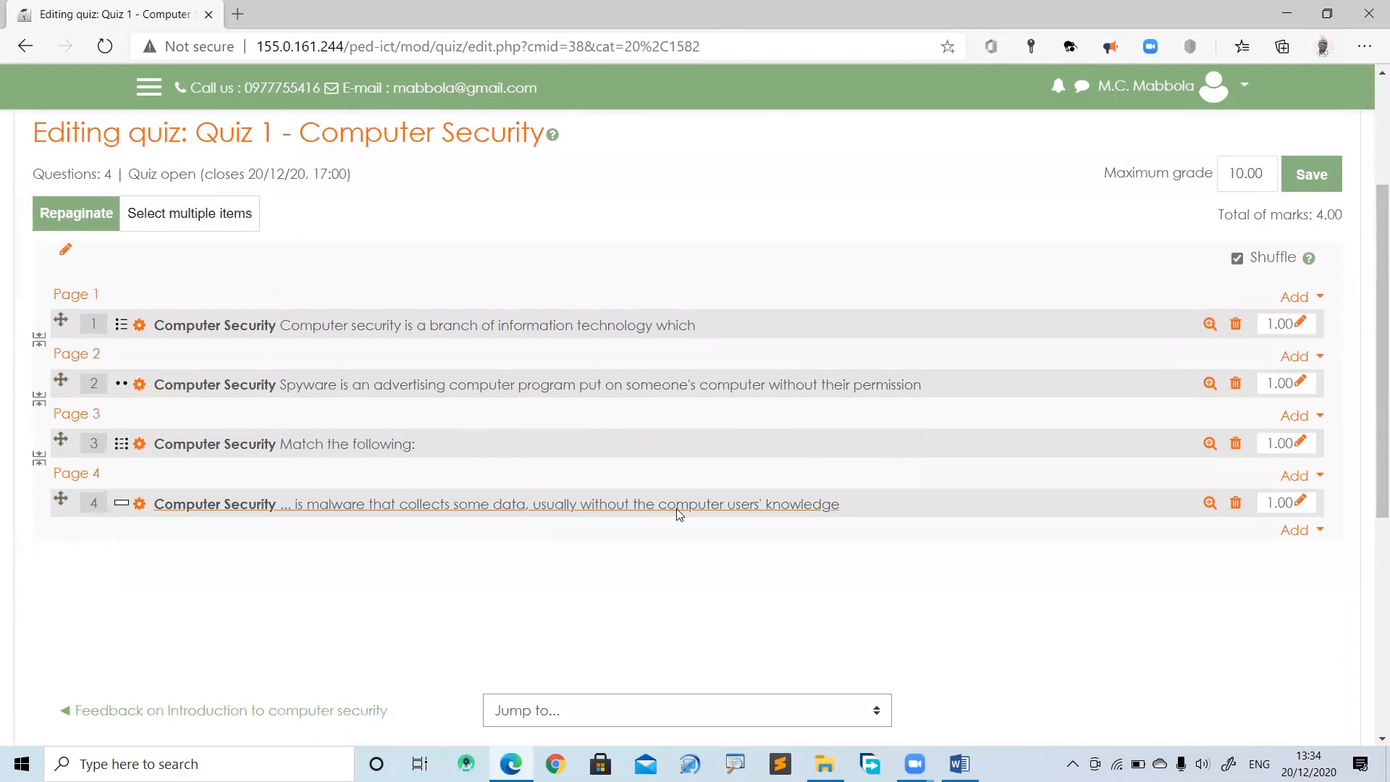
left_click(1210, 503)
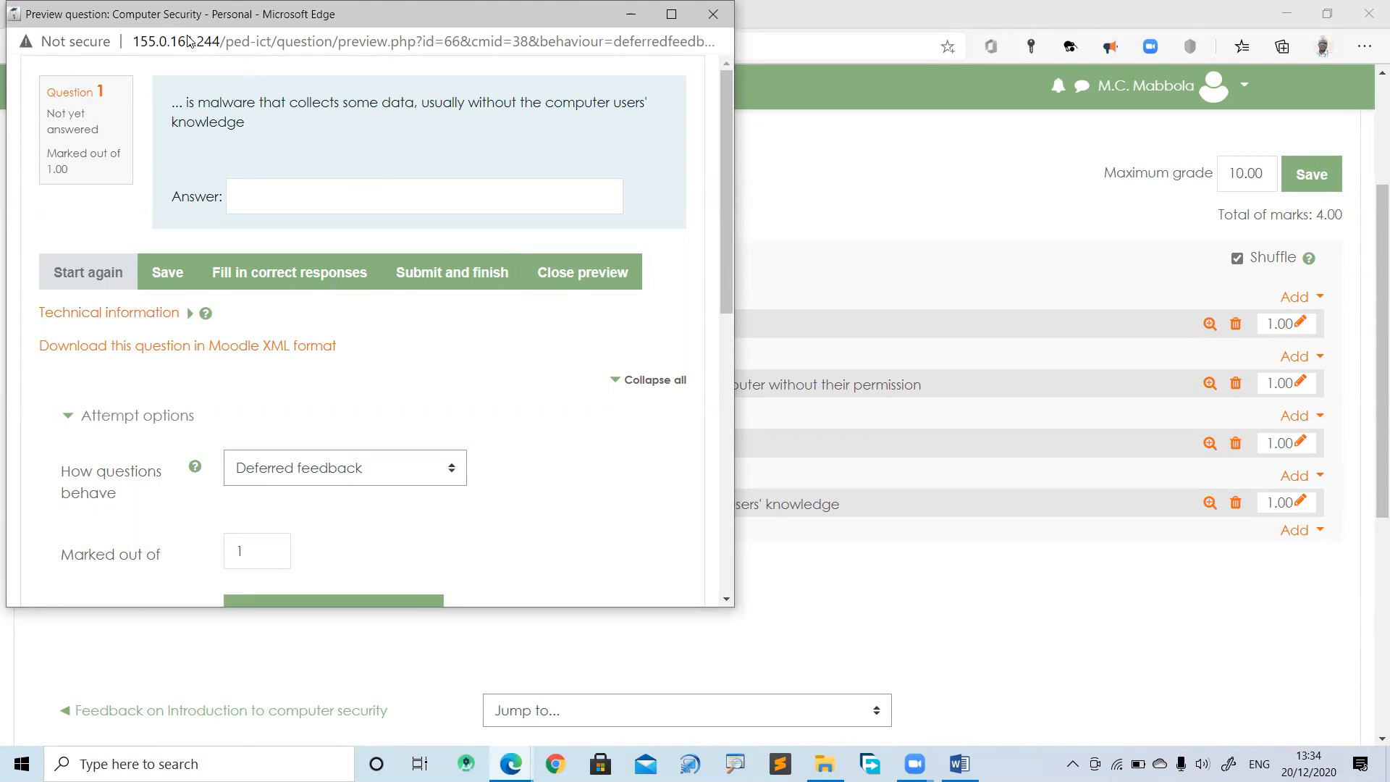
left_click_drag(188, 14, 478, 159)
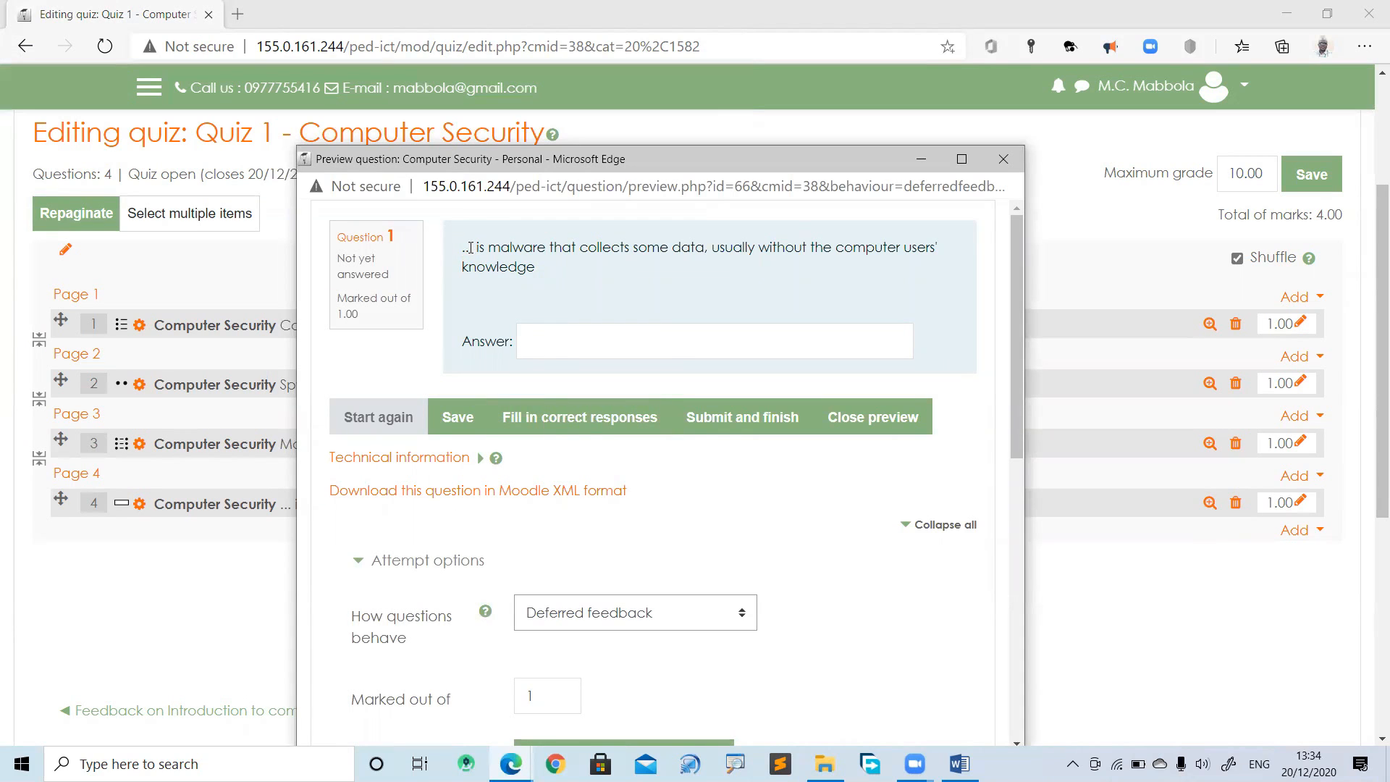
left_click_drag(463, 249, 474, 250)
left_click(538, 340)
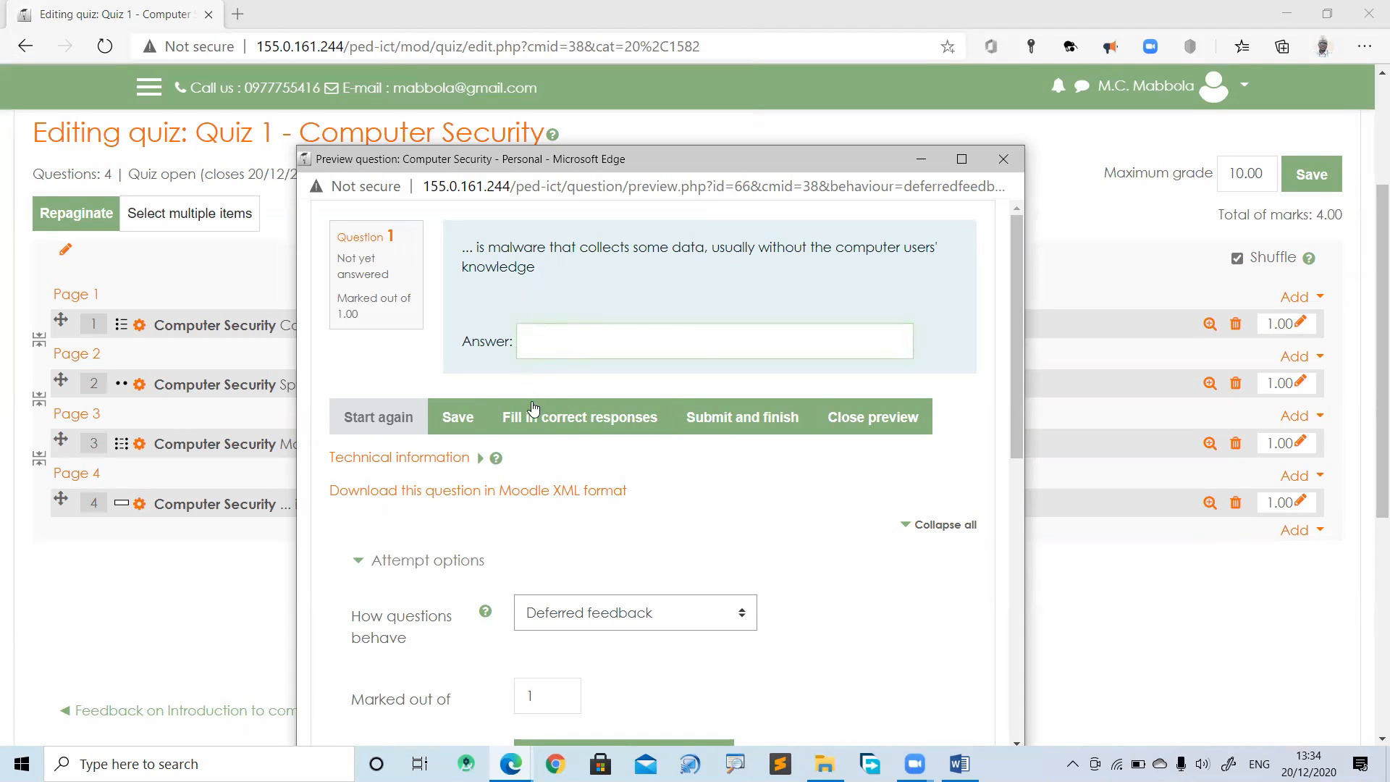
left_click(575, 417)
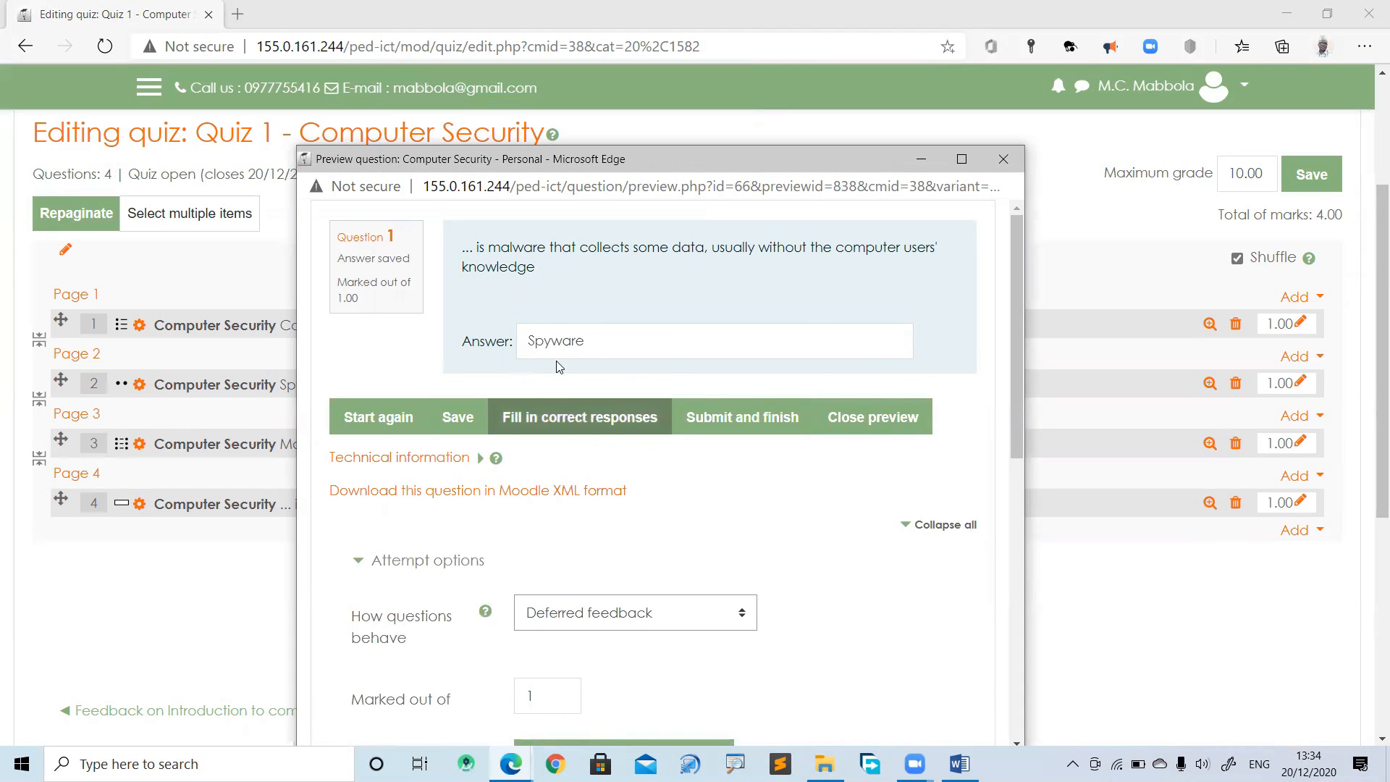
left_click_drag(531, 341, 595, 342)
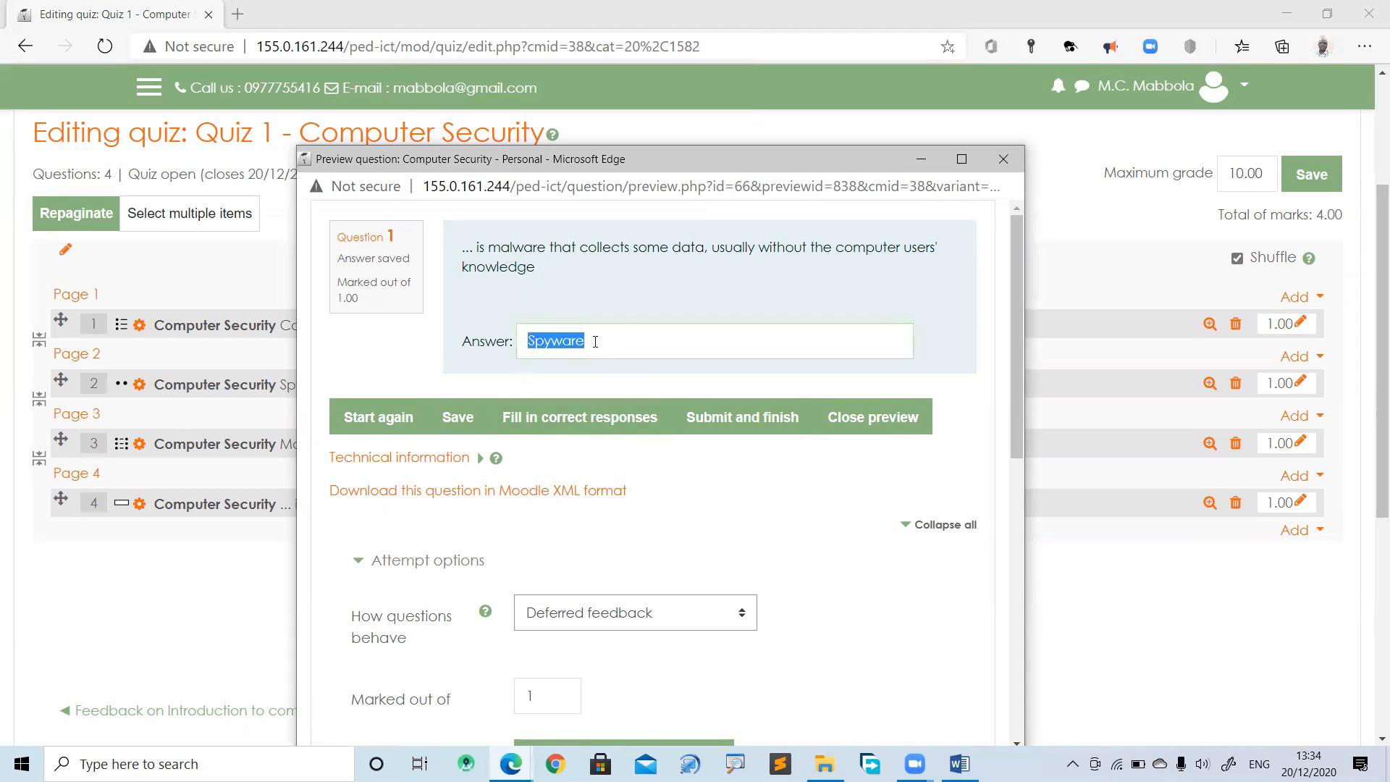
left_click(596, 343)
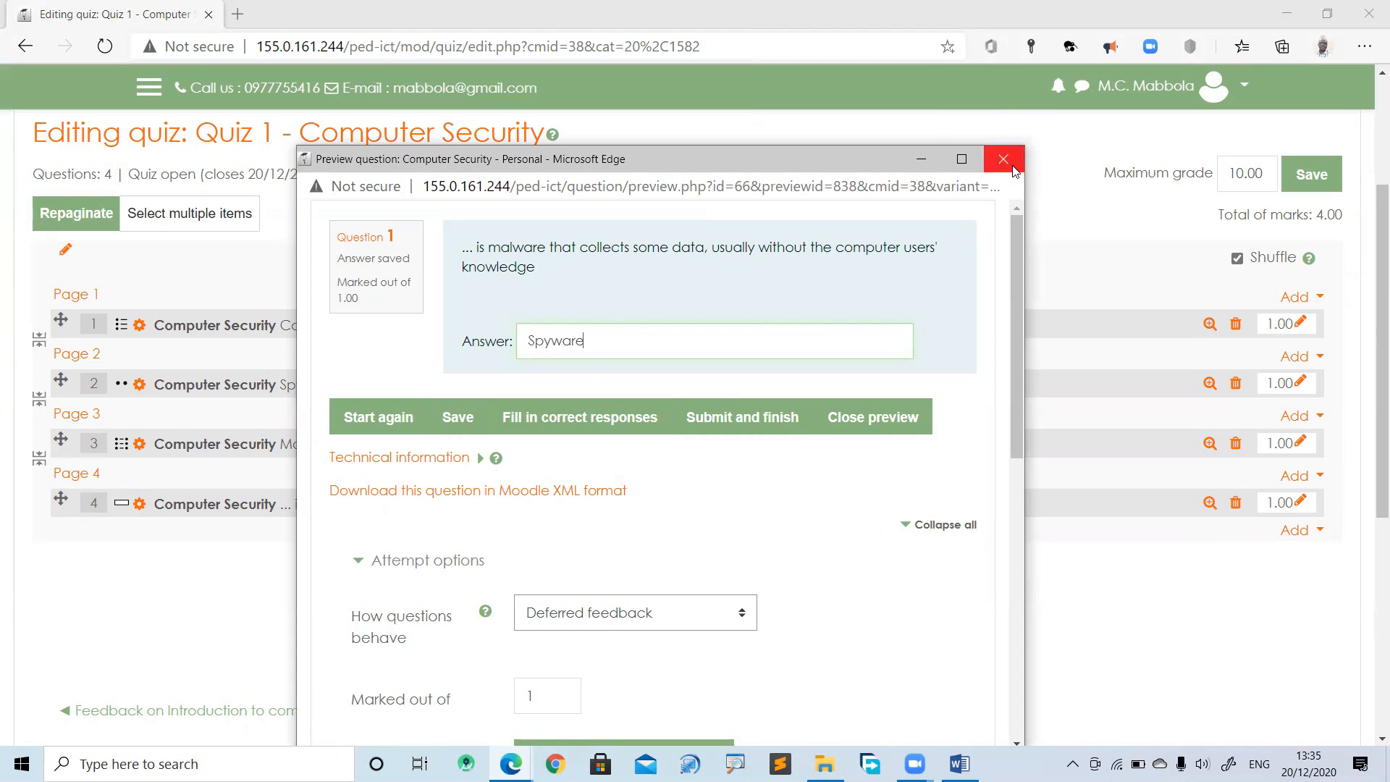
left_click_drag(597, 341, 519, 343)
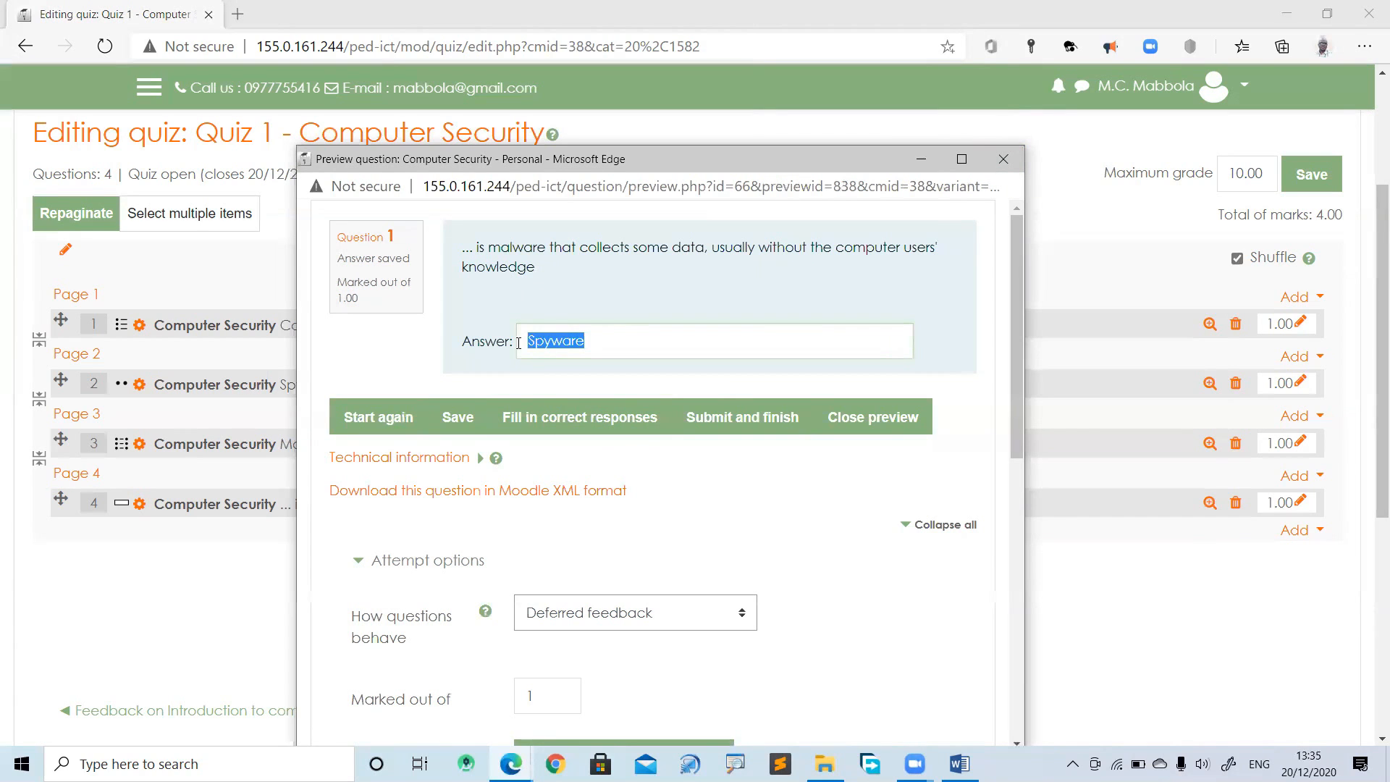
left_click(634, 344)
left_click(553, 341)
left_click(1003, 159)
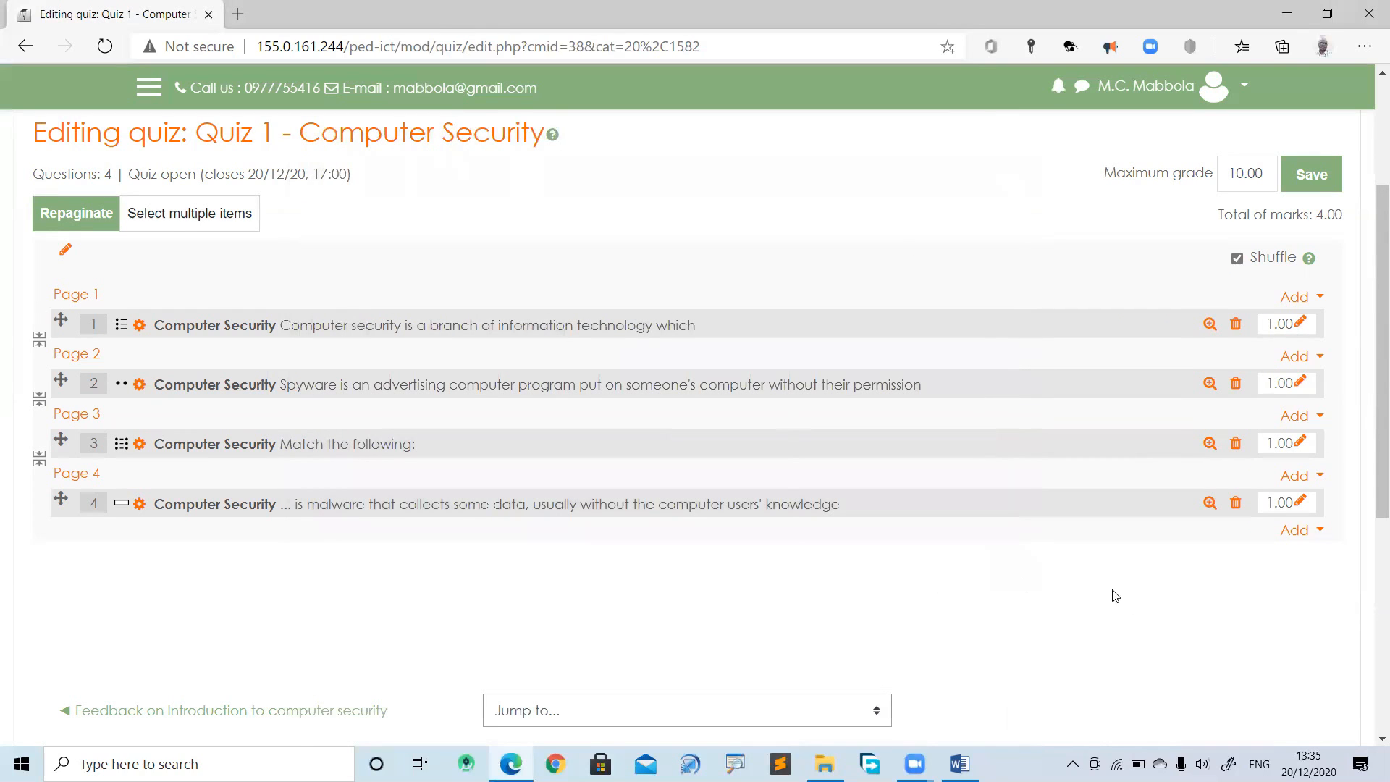
Add a new "Drag and drop into text" question at the end of the quiz
left_click(1294, 529)
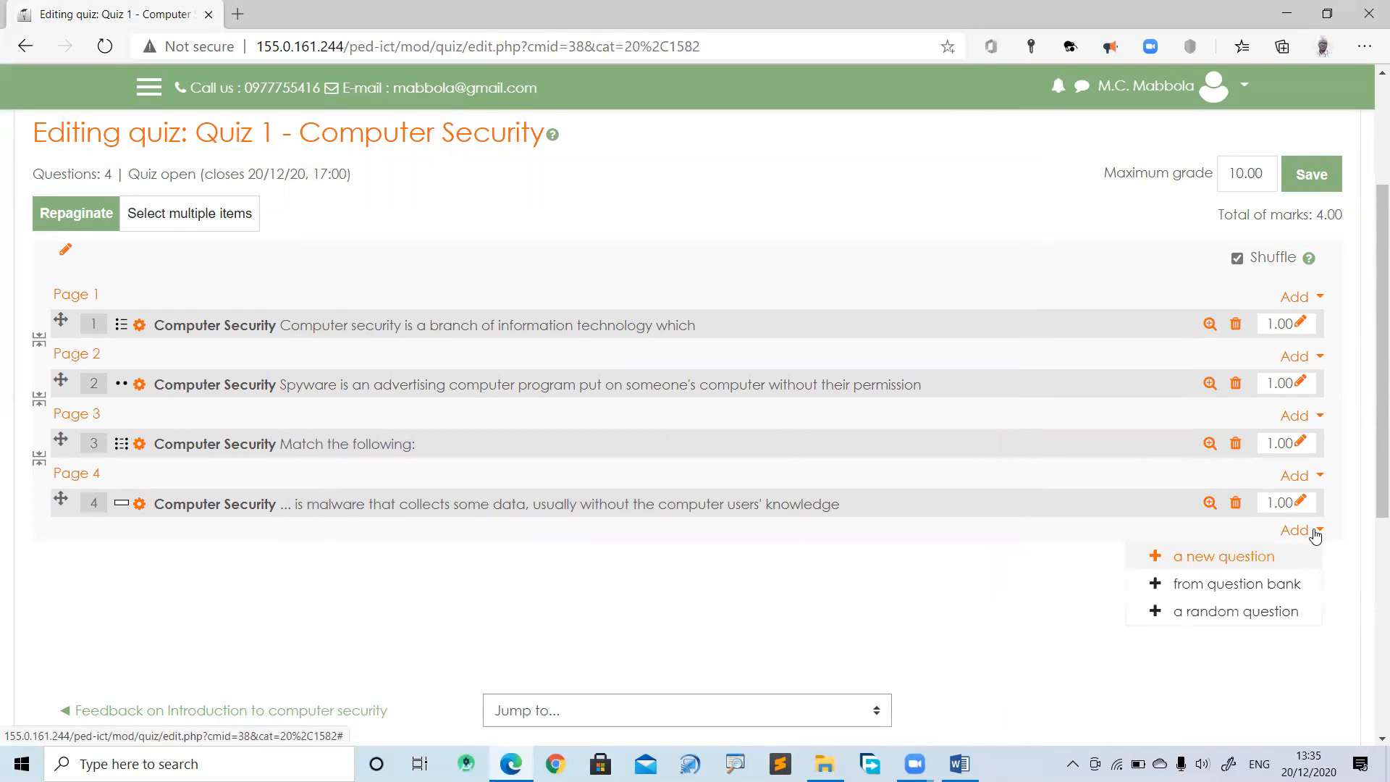
left_click(1198, 557)
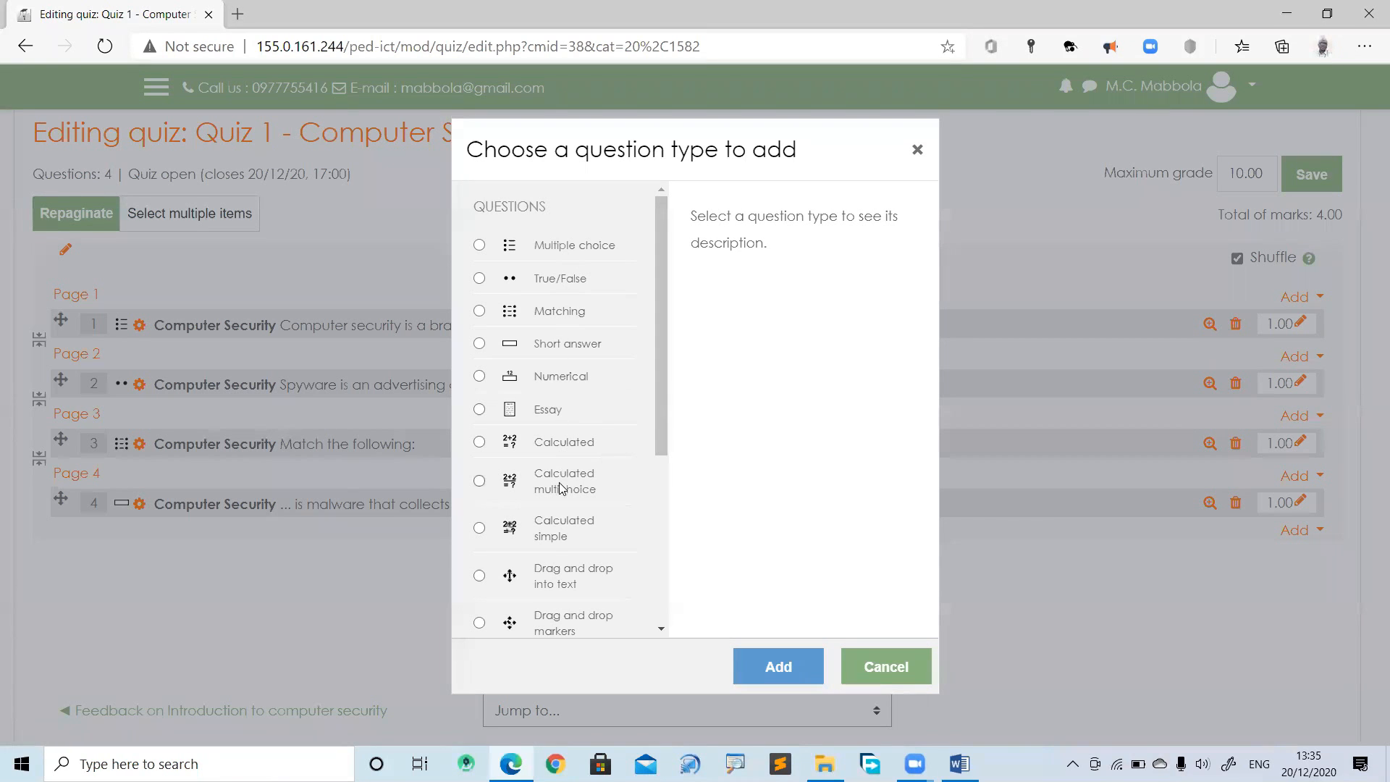
left_click(479, 576)
double_click(570, 569)
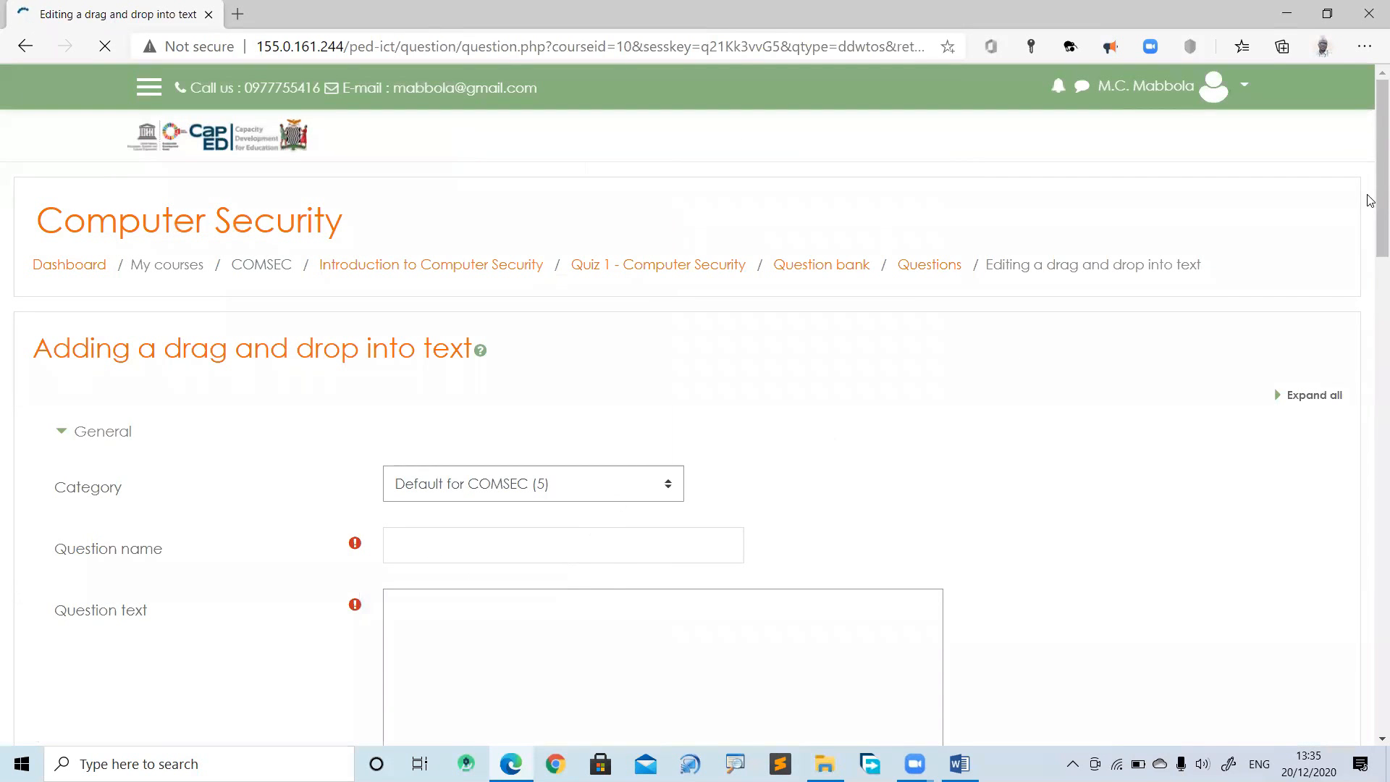
Name the drag and drop into text question "Computer Security"
left_click_drag(1370, 134, 1371, 223)
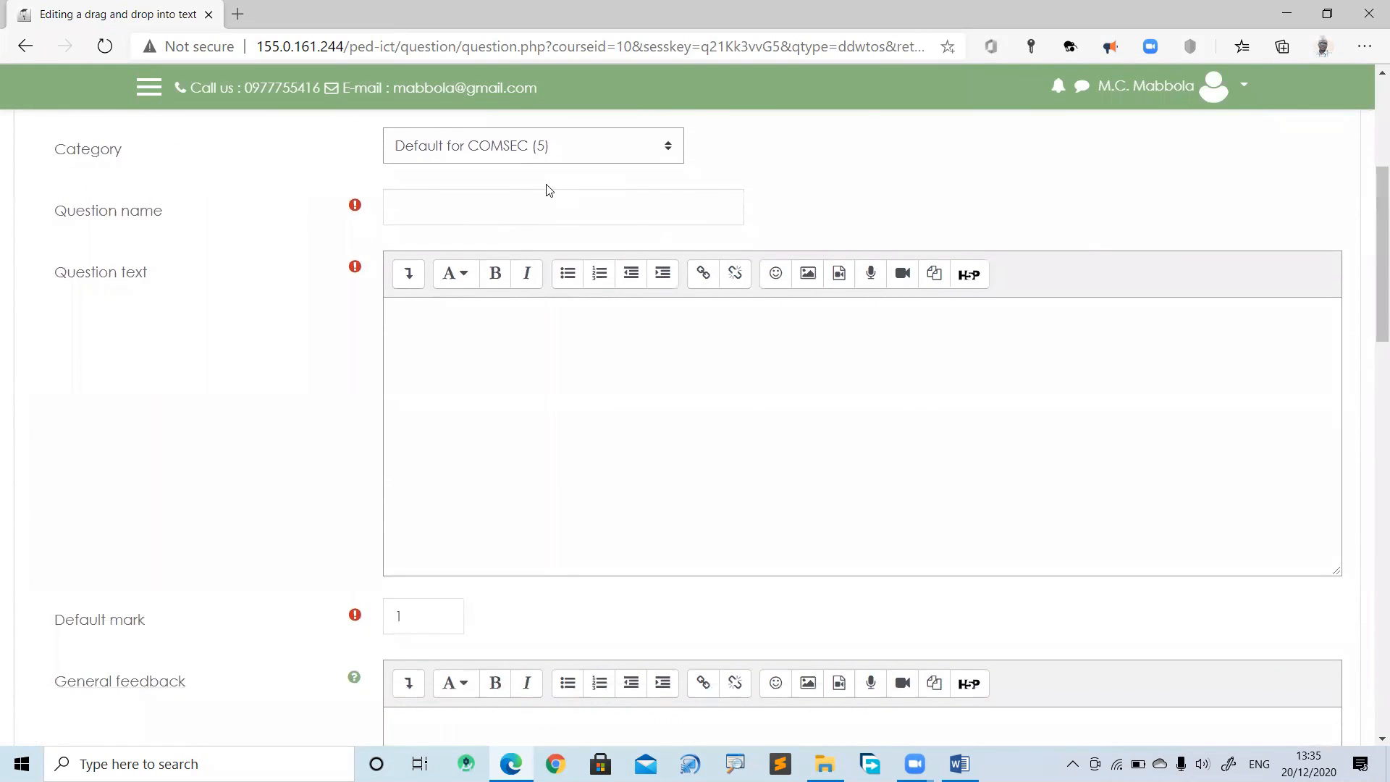
left_click(443, 194)
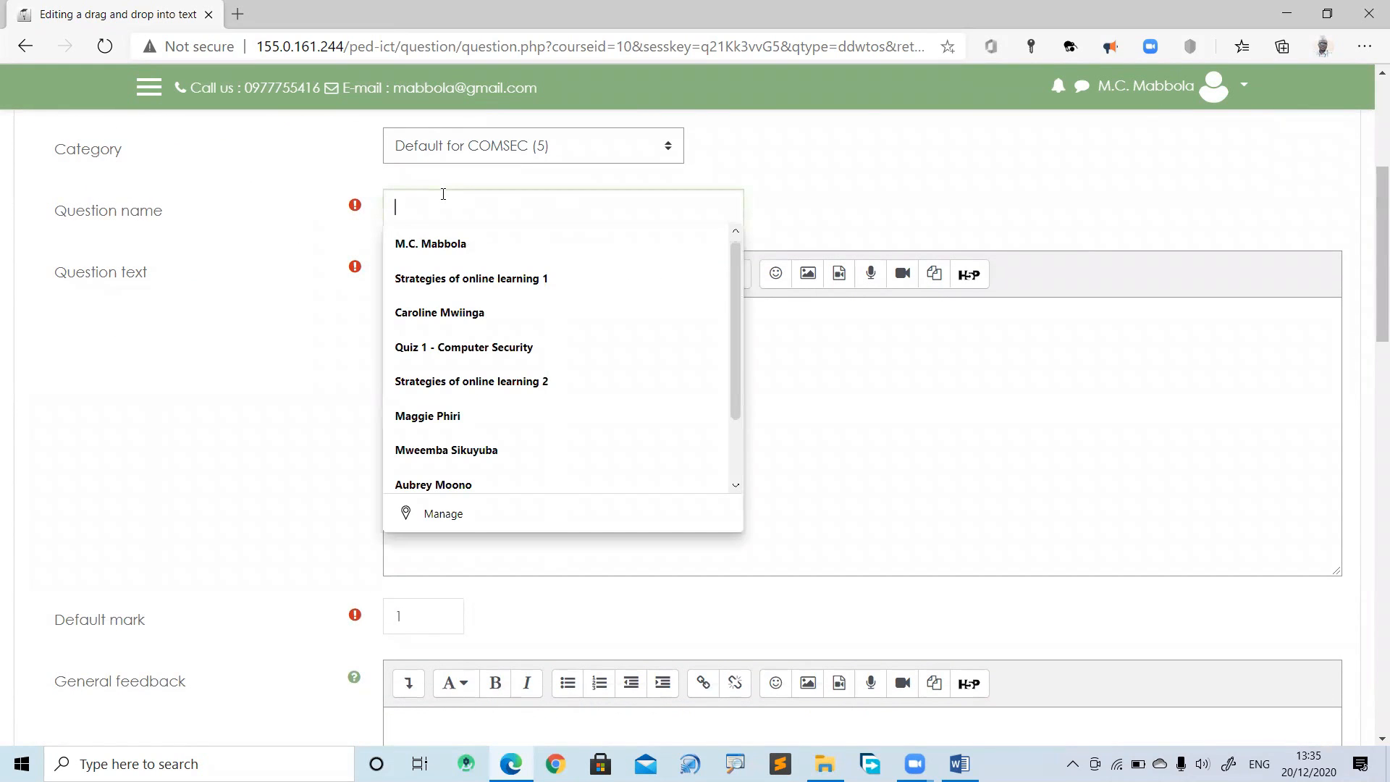
type("C")
left_click(312, 369)
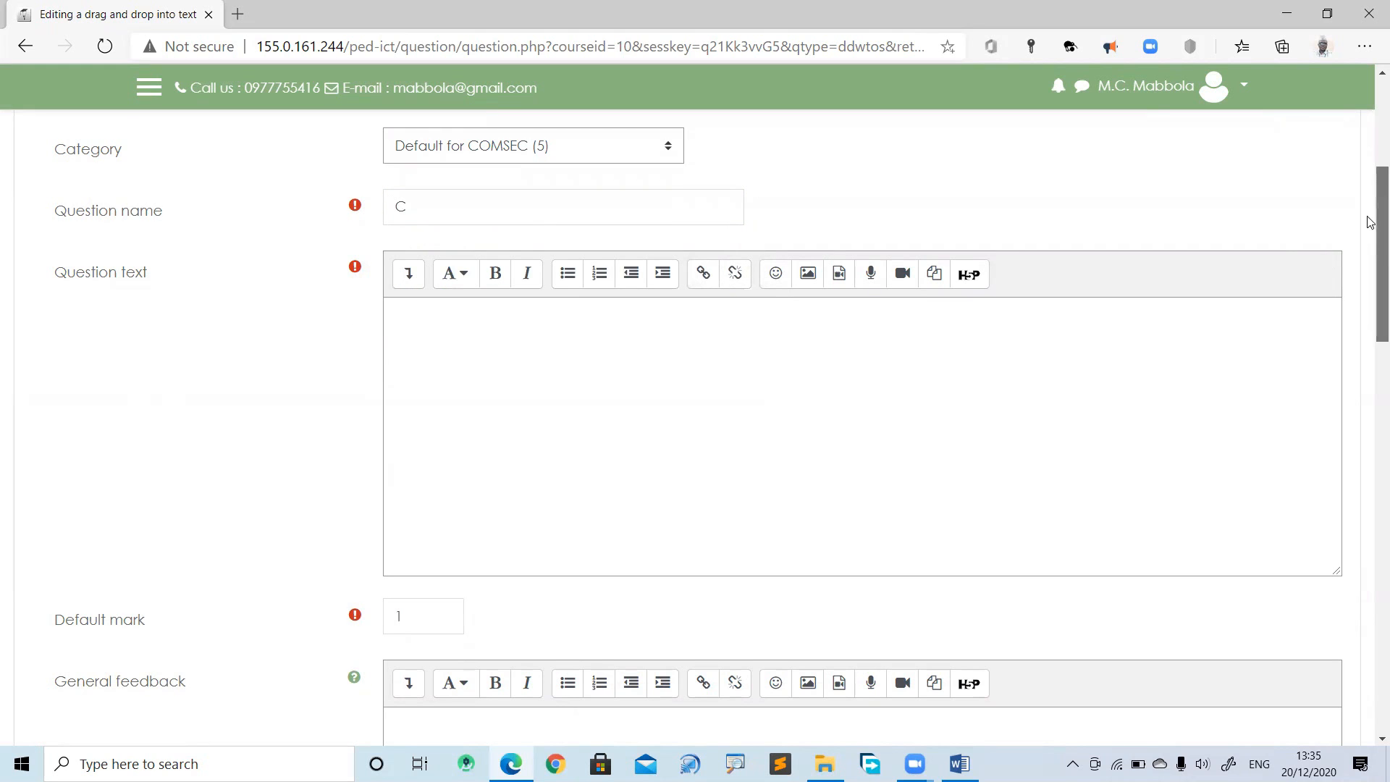
scroll(1369, 239, "up", 3)
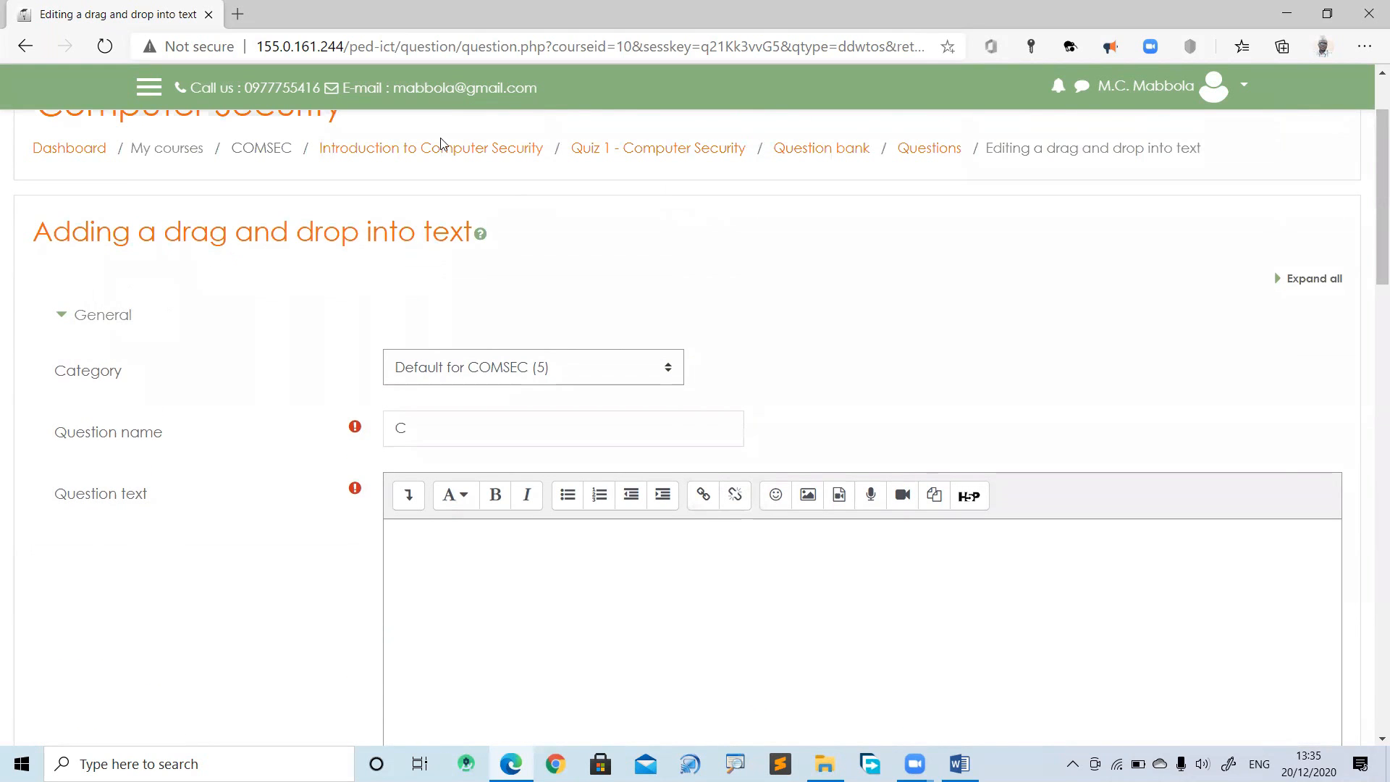
scroll(1371, 183, "up", 1)
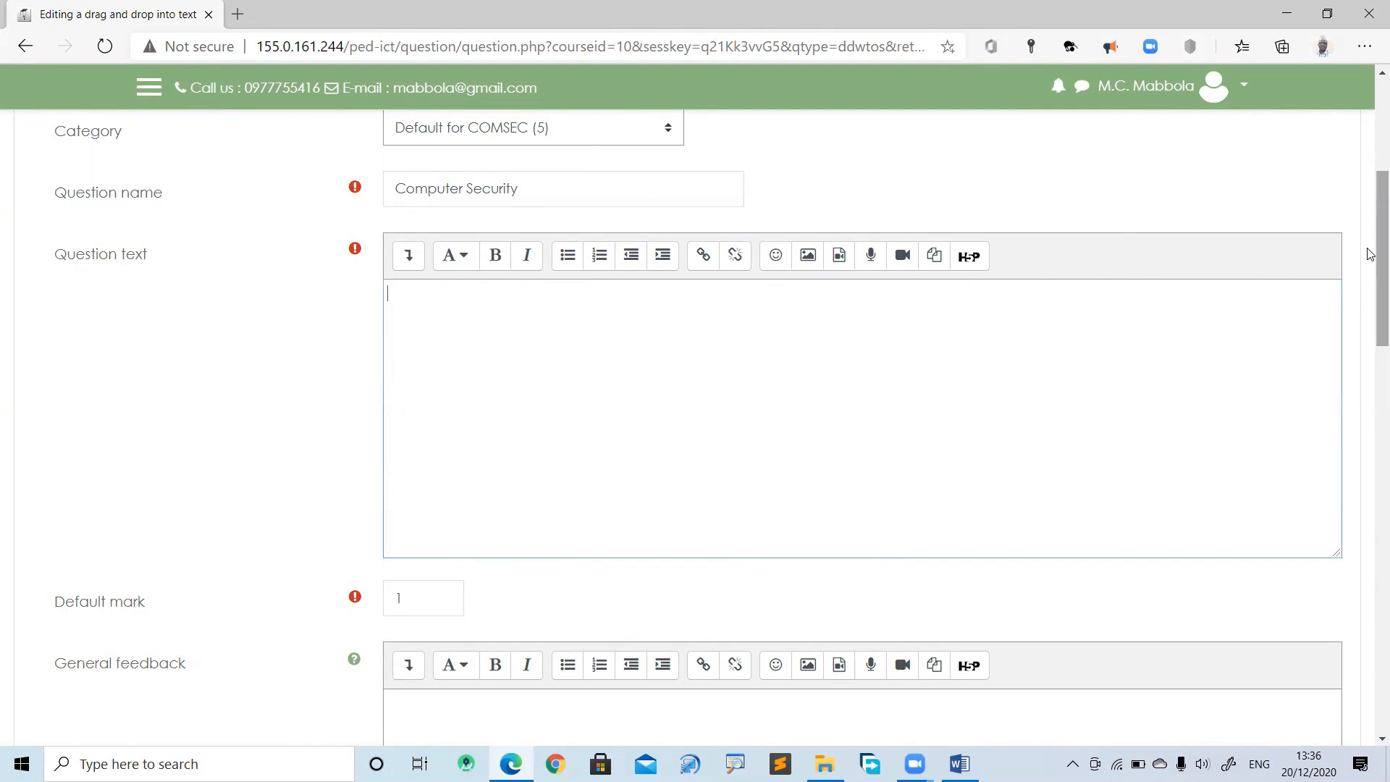
Enter "Drag and drop the correct answer" as the question text's instruction line and start a new line below it
scroll(425, 385, "up", 1)
type("Dr")
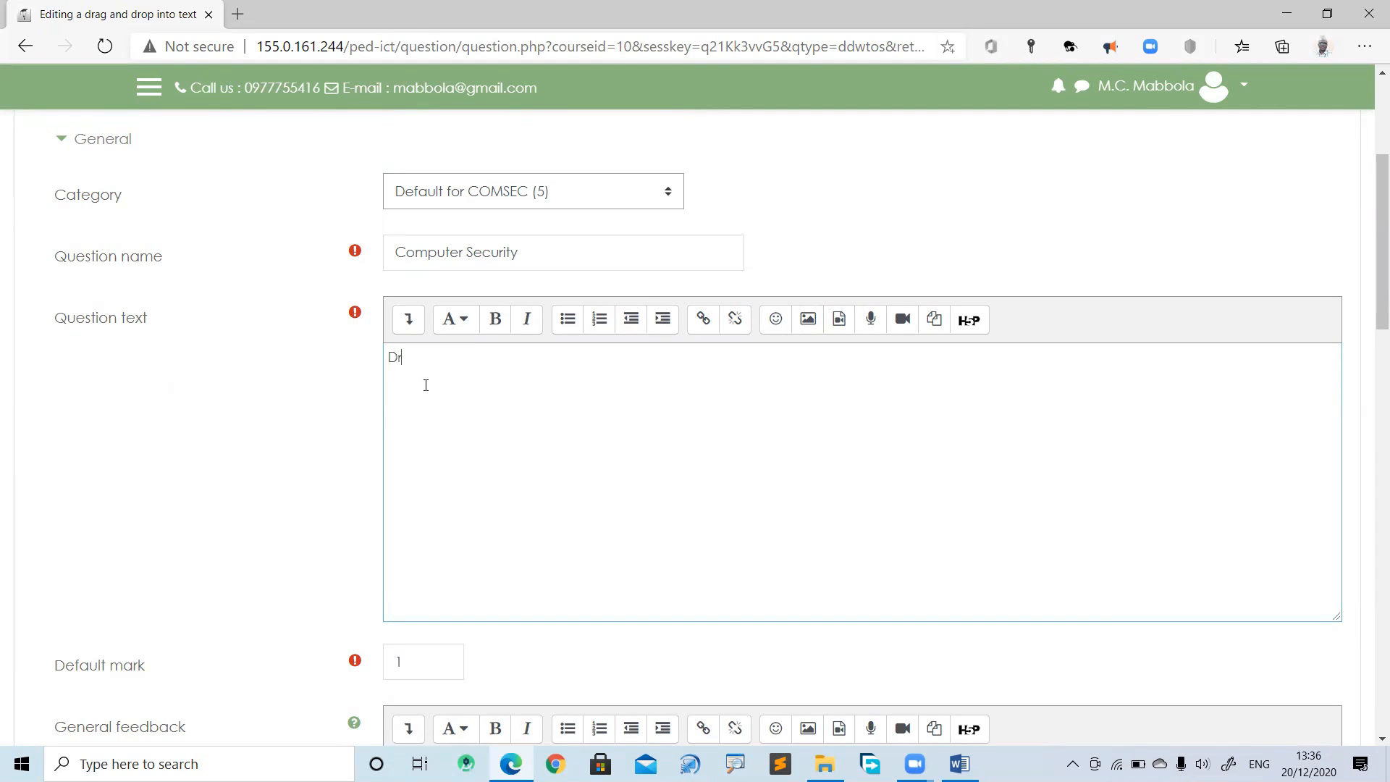
type("og and drop the correct answer")
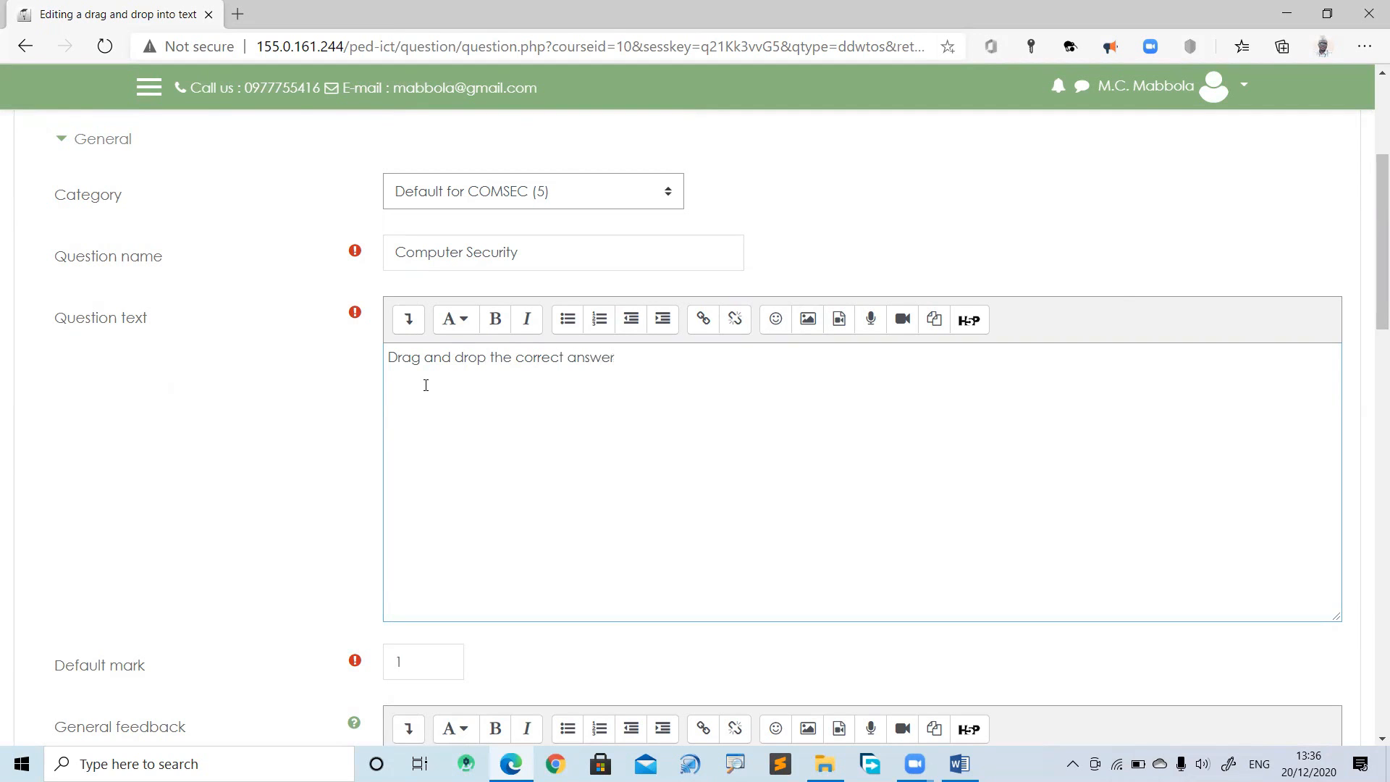
scroll(426, 385, "up", 3)
left_click_drag(1370, 150, 1370, 407)
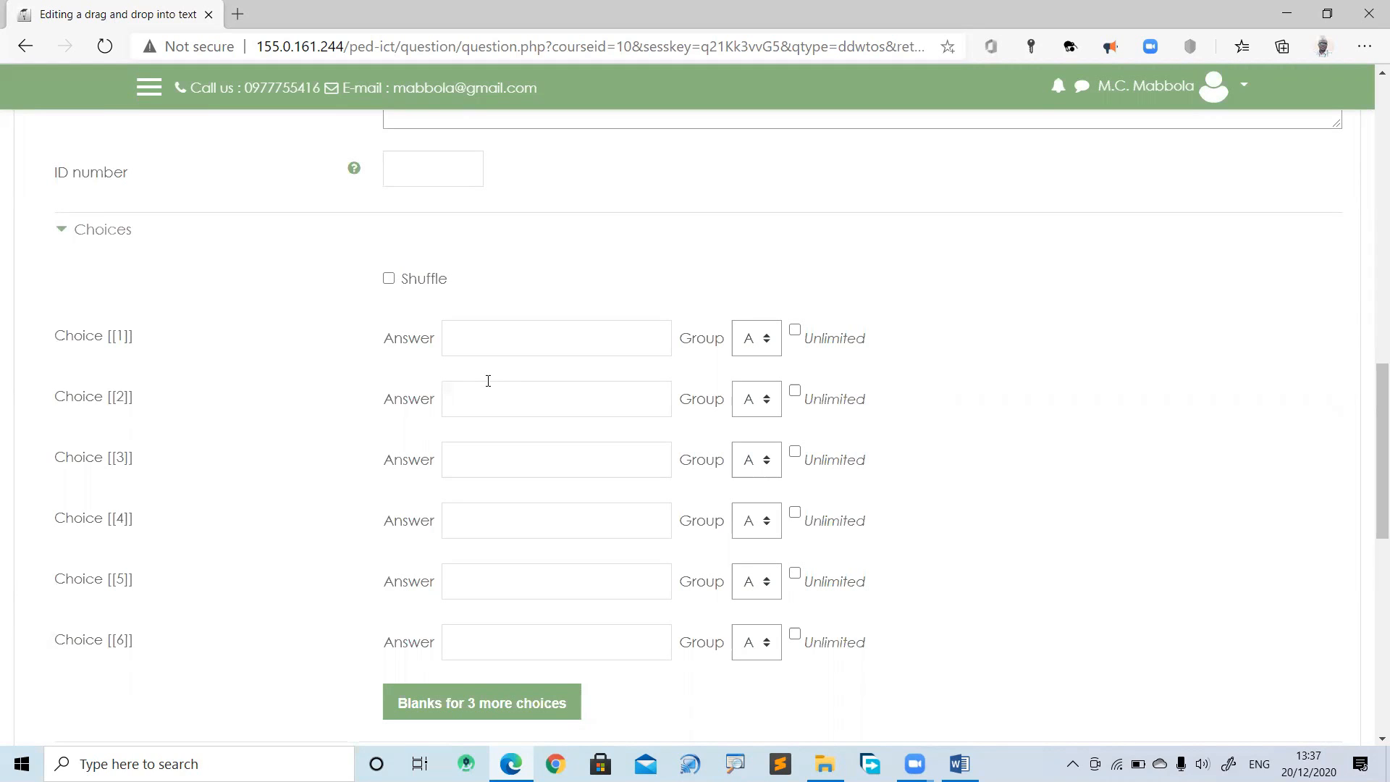
left_click(499, 335)
left_click(556, 274)
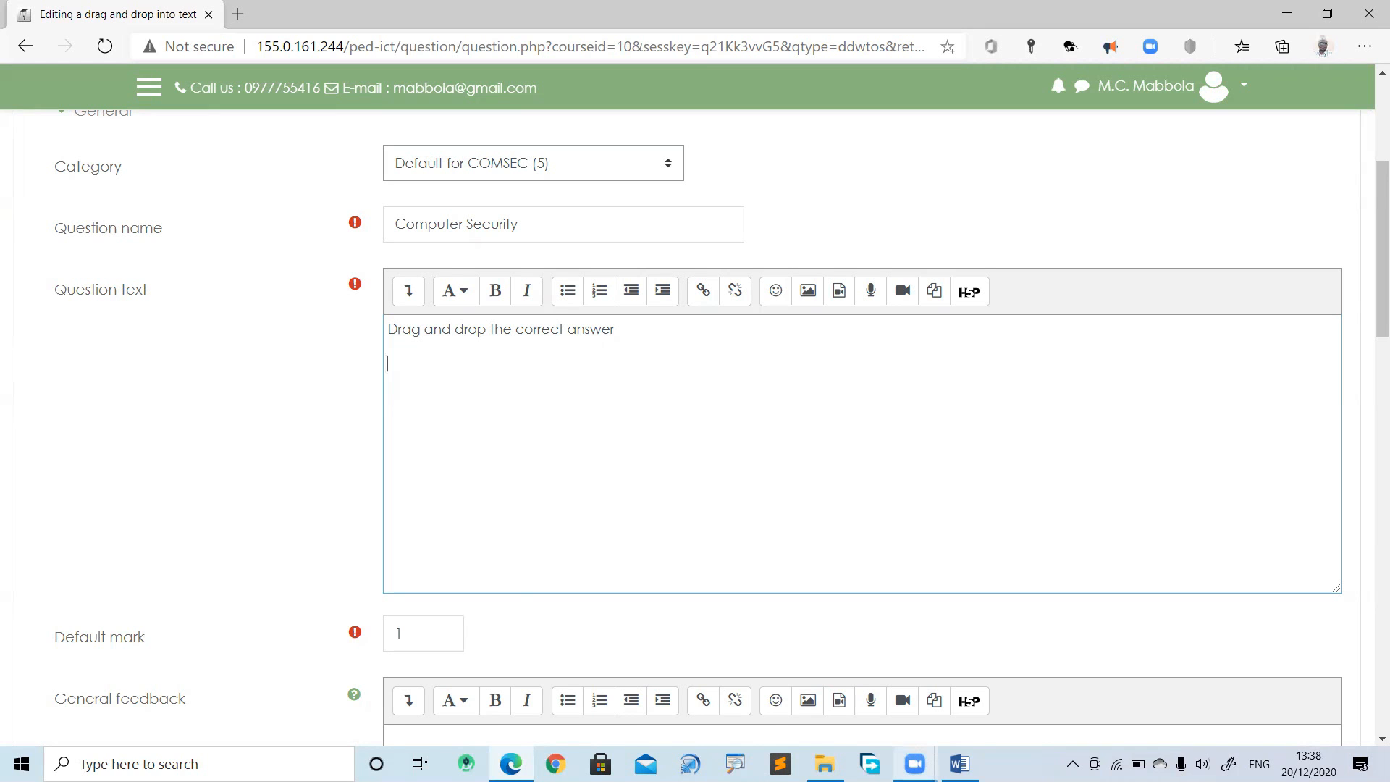
Copy the virus, worm and trojan sentences under "Drag and drop" in the Word document and paste them below the question's instruction line
mouse_move(959, 763)
left_click(943, 717)
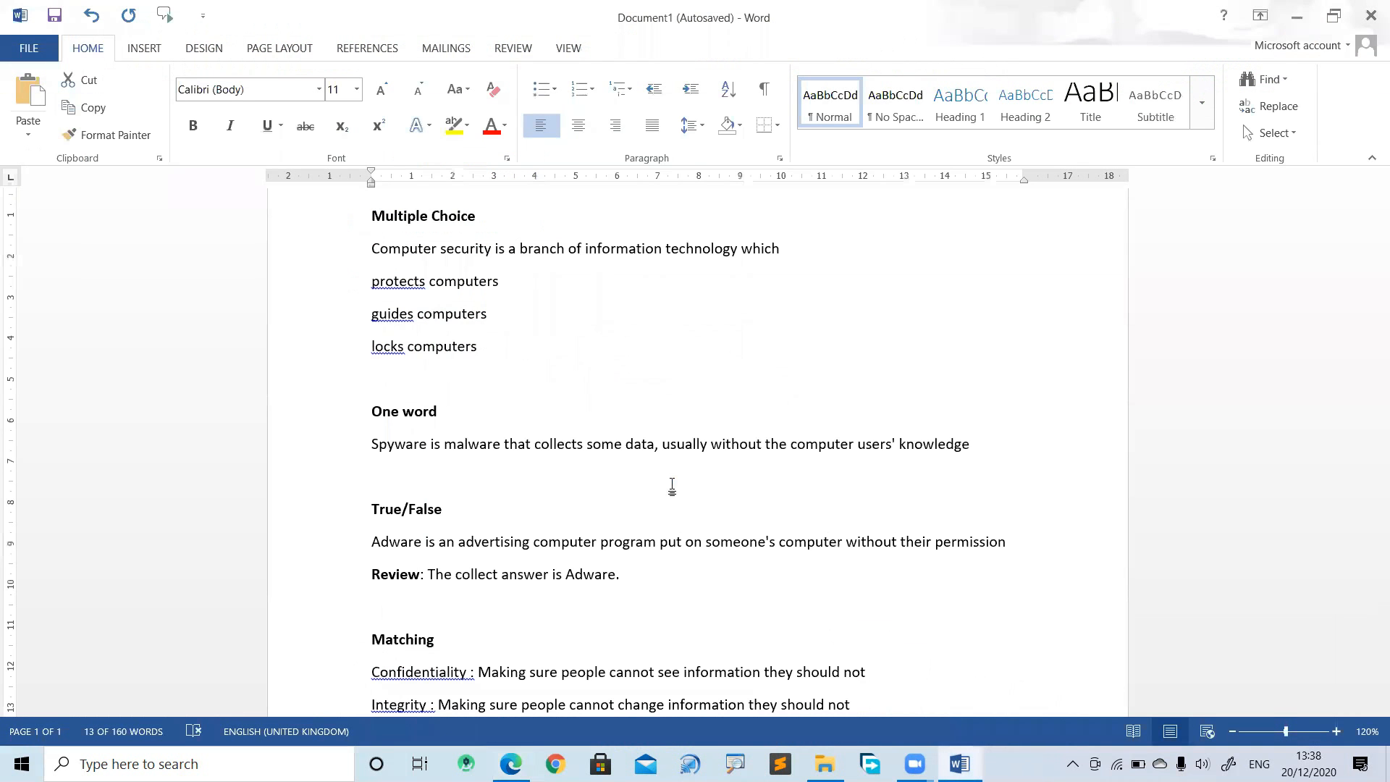
left_click_drag(1369, 362, 1369, 512)
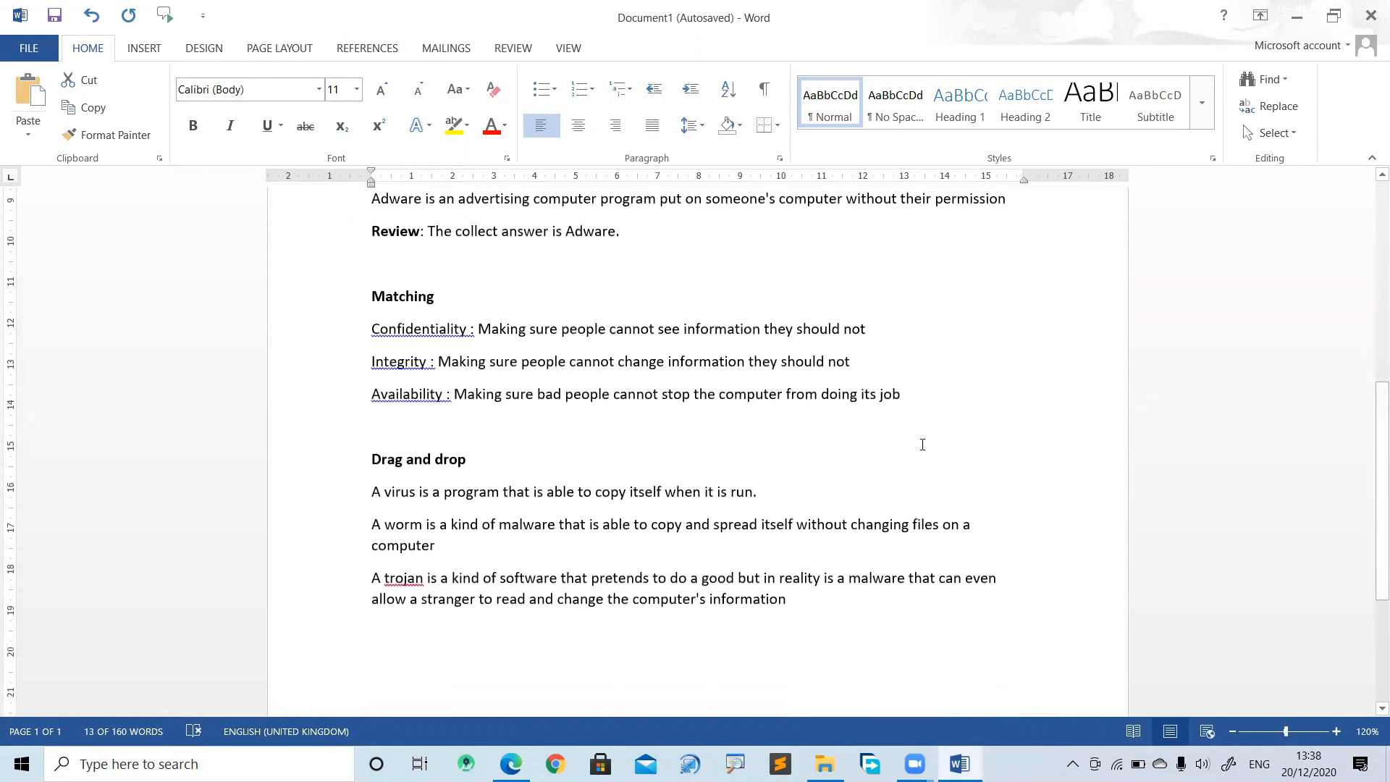
left_click_drag(942, 418, 350, 324)
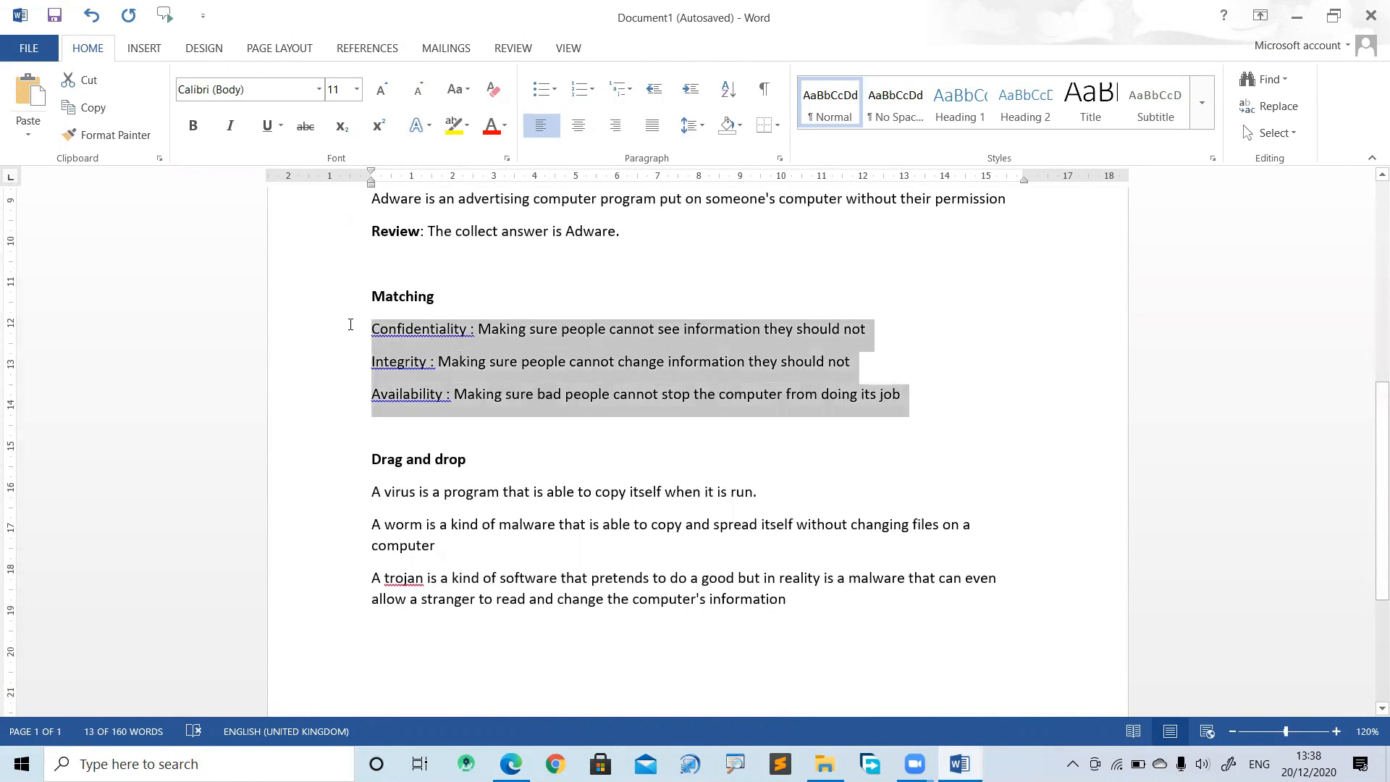
left_click(714, 624)
left_click_drag(821, 583, 316, 496)
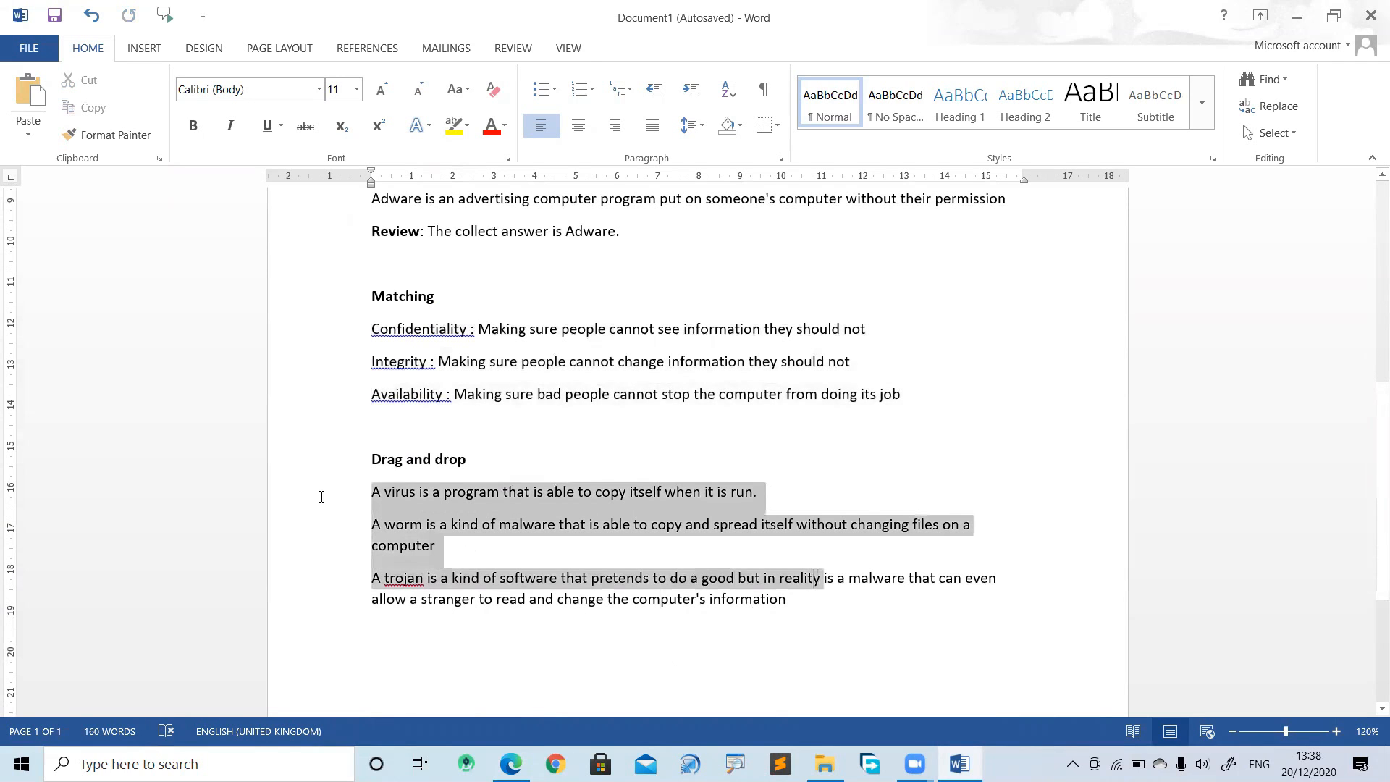
left_click(805, 601)
left_click_drag(805, 600, 358, 505)
key("ctrl+c")
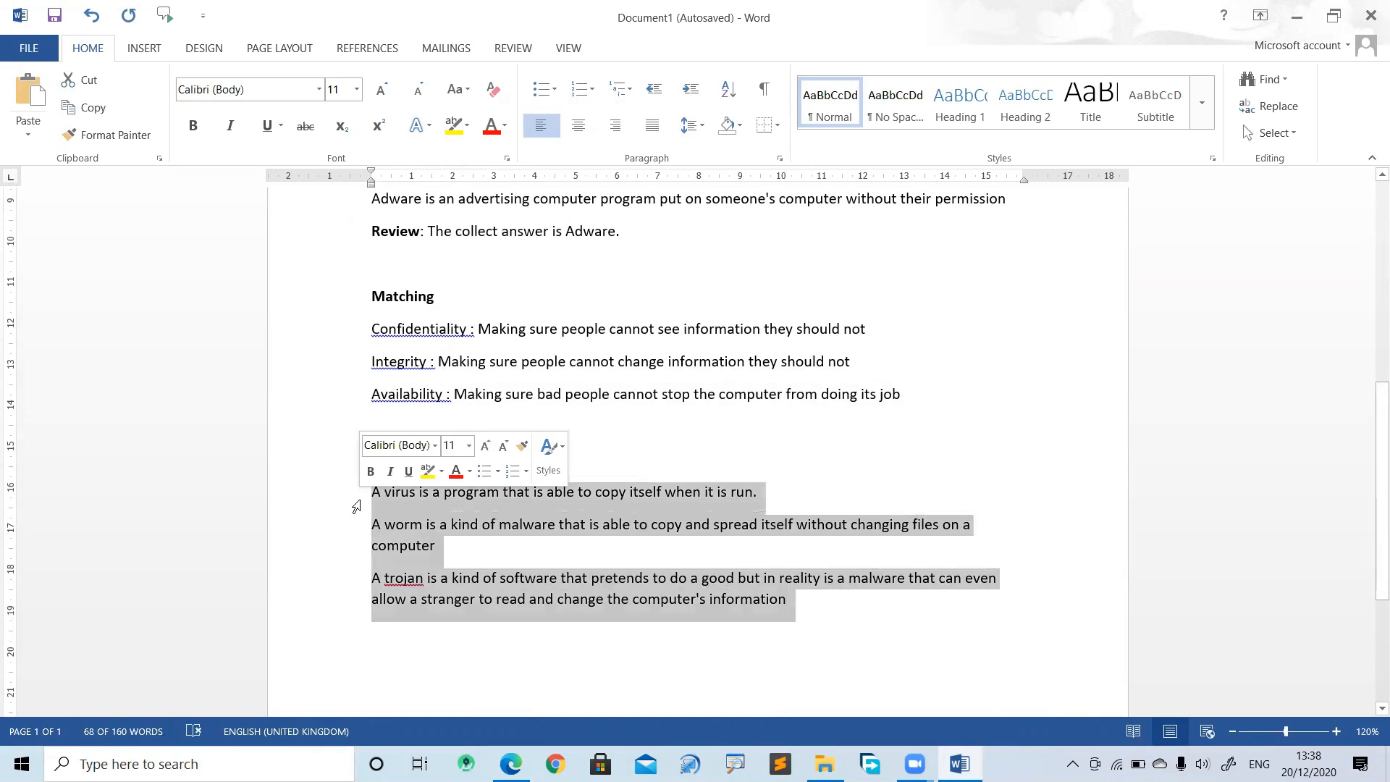
left_click(510, 764)
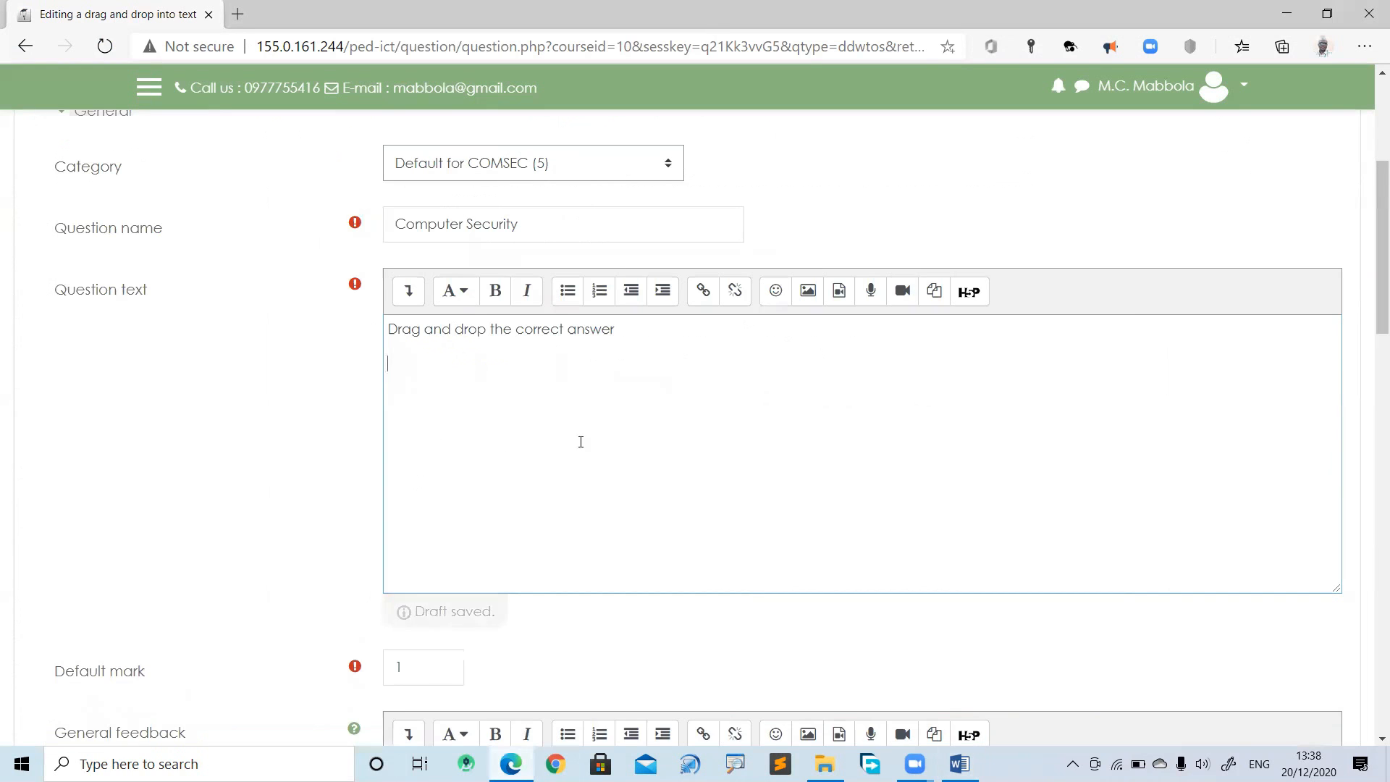
key("ctrl+v")
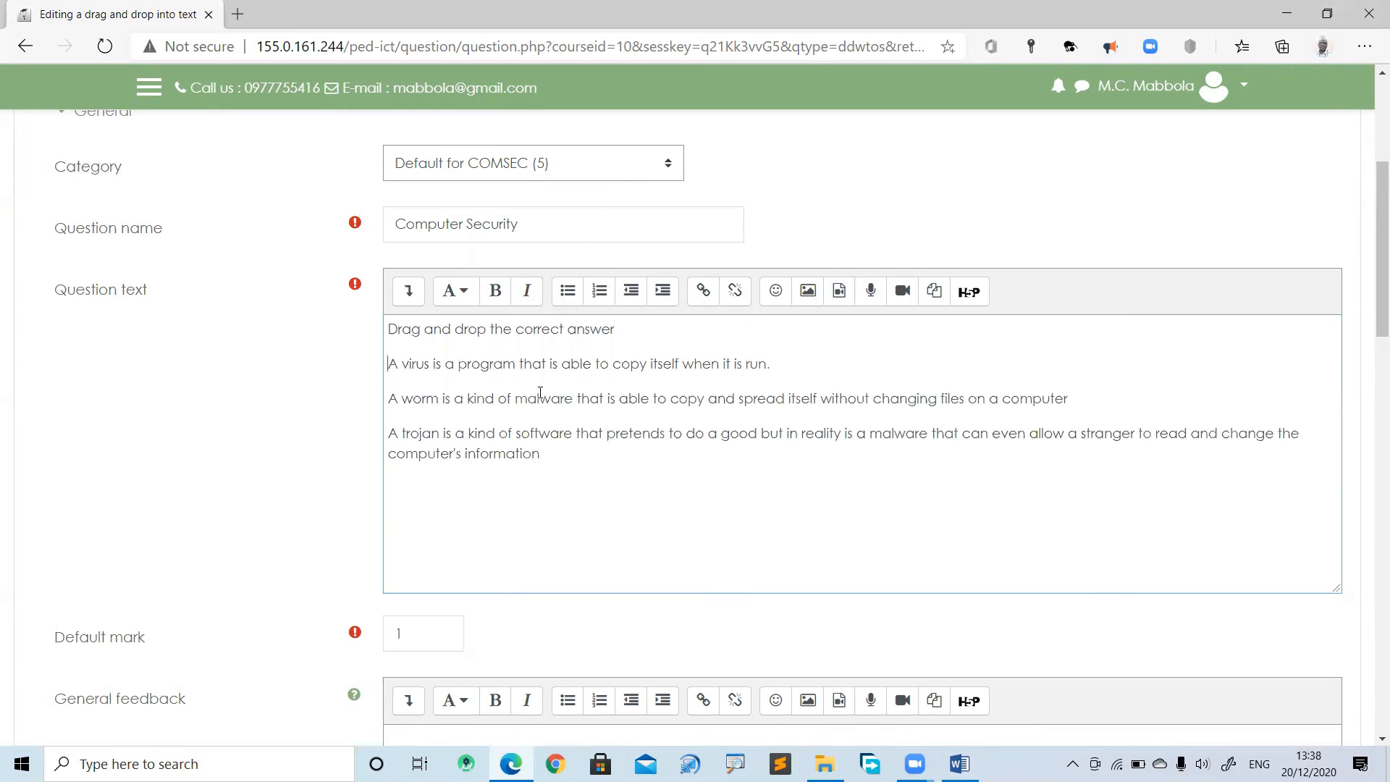
Cut "virus" from the first sentence of the question text and enter "virus" as the answer for Choice [[1]]
double_click(416, 364)
left_click(412, 378)
double_click(411, 365)
key("ctrl+x")
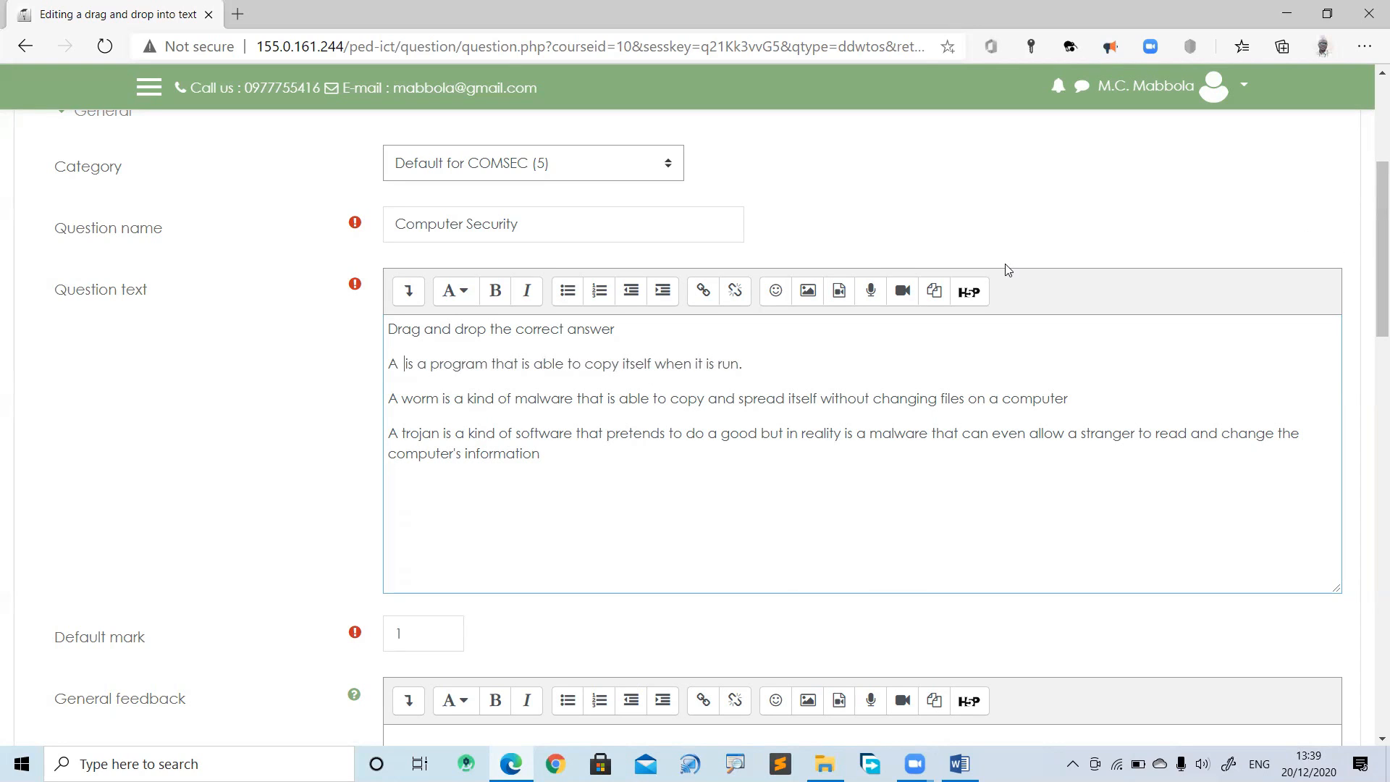
left_click_drag(397, 362, 409, 363)
left_click_drag(1376, 253, 1368, 474)
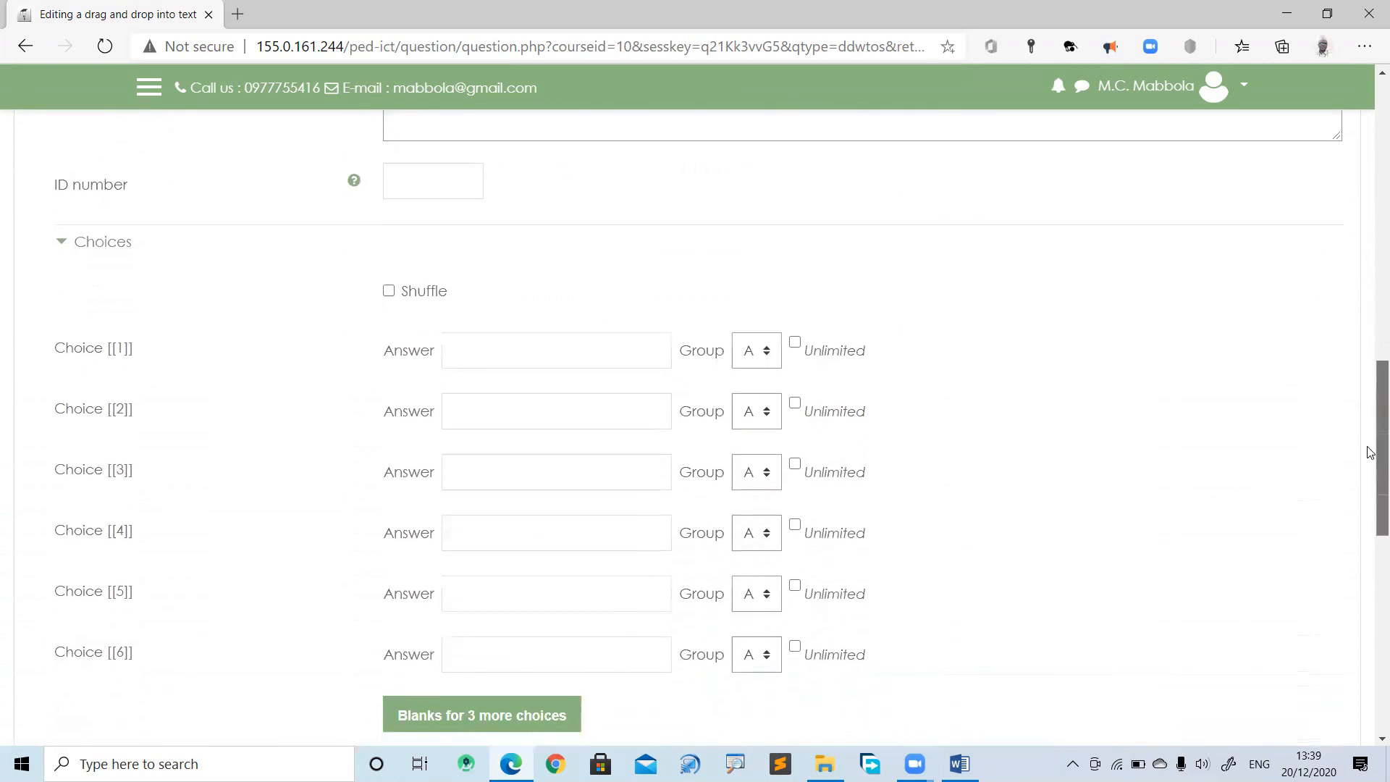
left_click(488, 344)
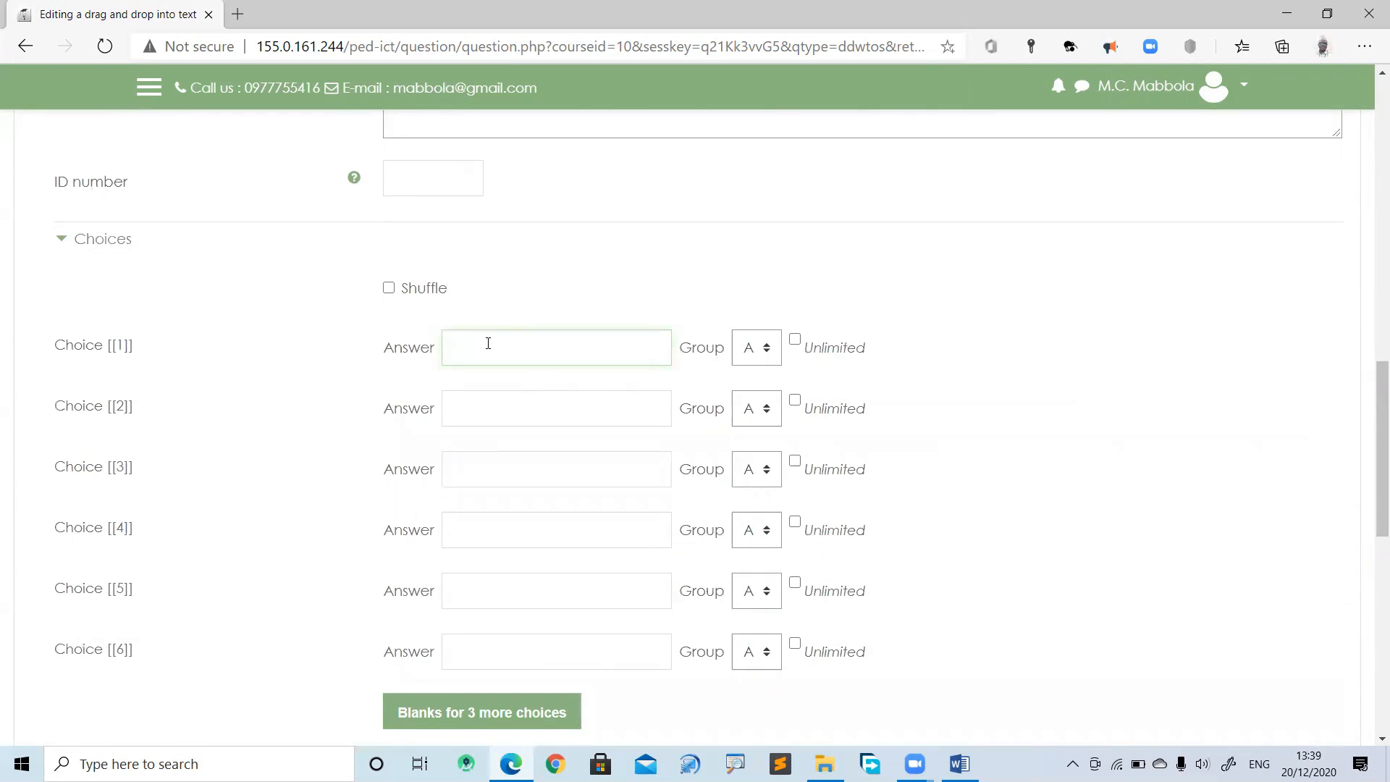
type("virus")
Insert the placeholder [[1]] after "A" in the sentence about a program that copies itself
left_click_drag(135, 346, 109, 349)
left_click(109, 349)
double_click(459, 348)
left_click(108, 359)
left_click_drag(107, 355, 133, 356)
left_click(108, 355)
left_click(110, 359)
left_click_drag(1368, 384, 1371, 115)
scroll(521, 394, "down", 2)
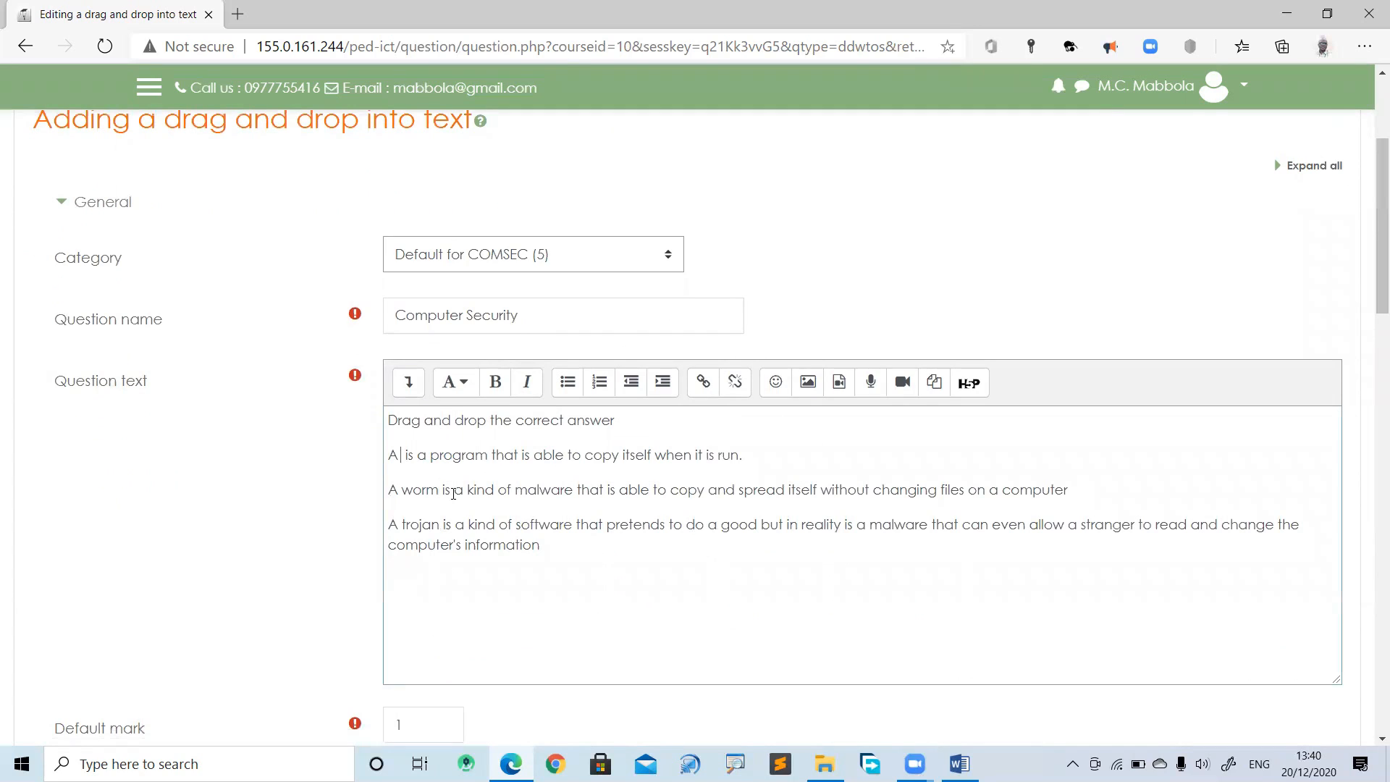
type("[[")
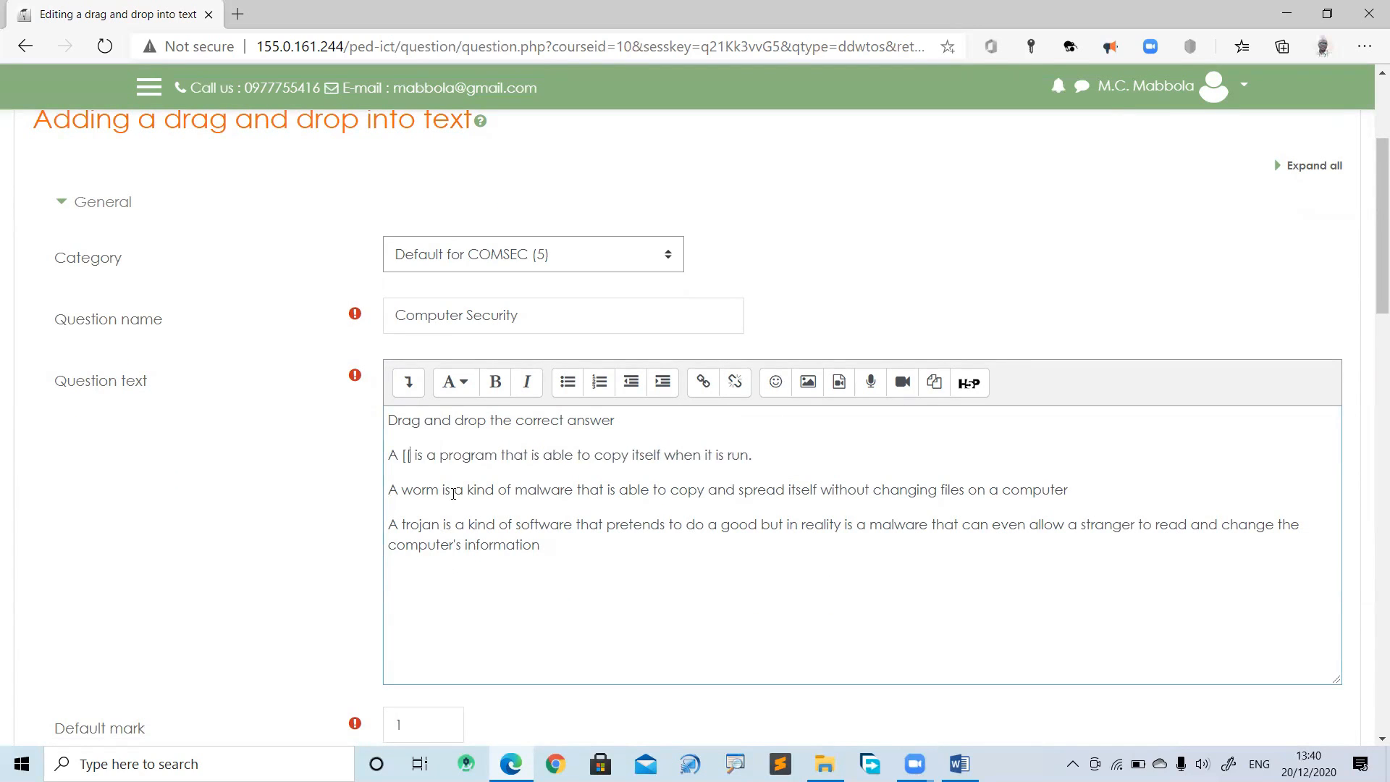
type("1]]")
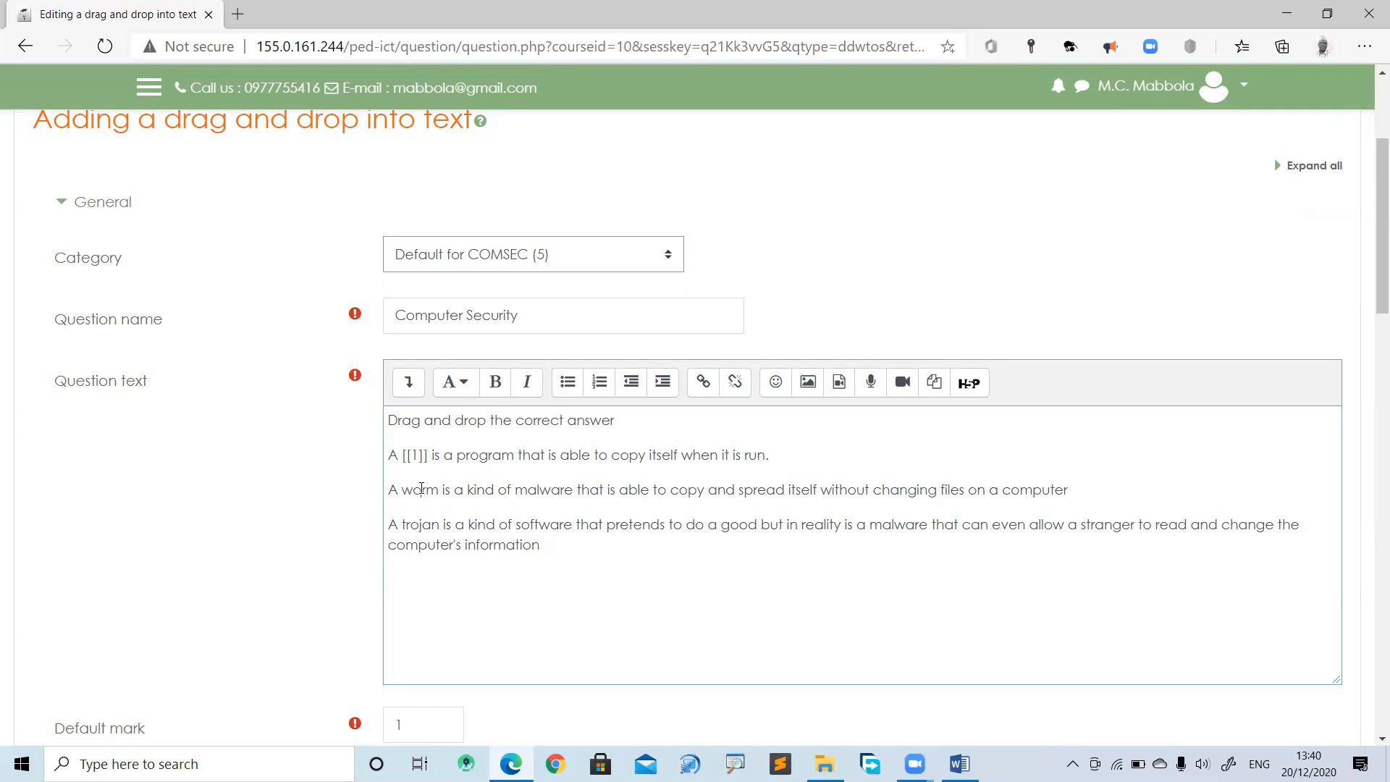
Cut "worm" from the second sentence of the question text and enter "worm" as the answer for Choice [[2]]
double_click(421, 490)
key("ctrl+x")
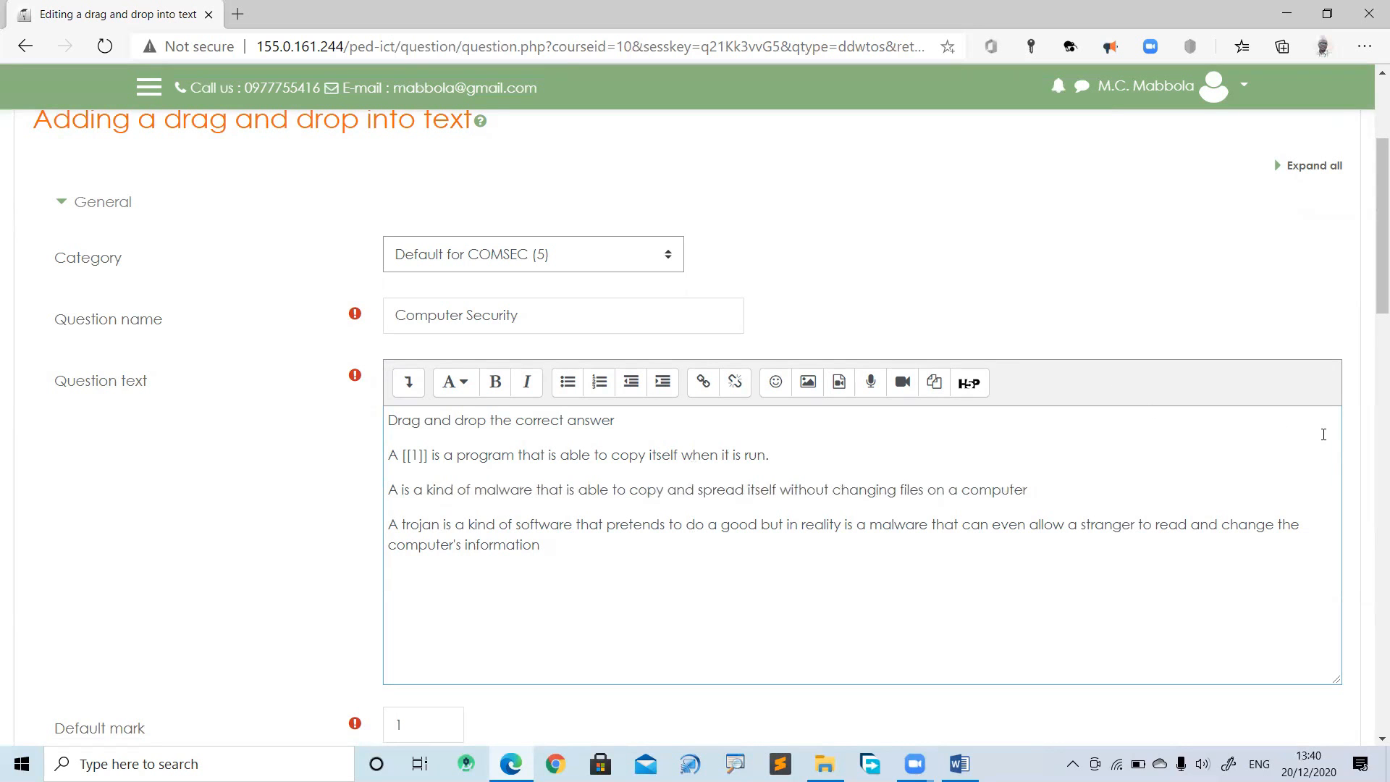
left_click_drag(1370, 279, 1369, 481)
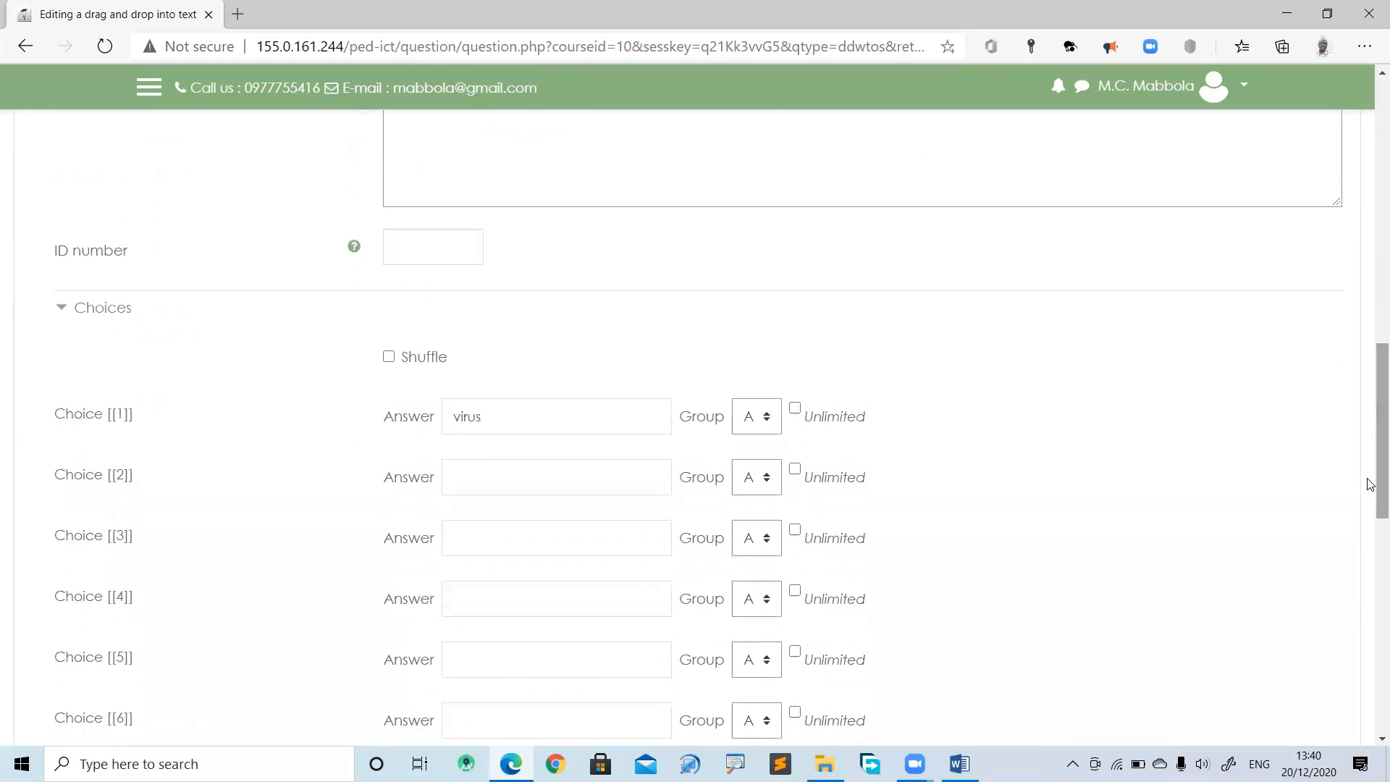
left_click(512, 472)
type("worm")
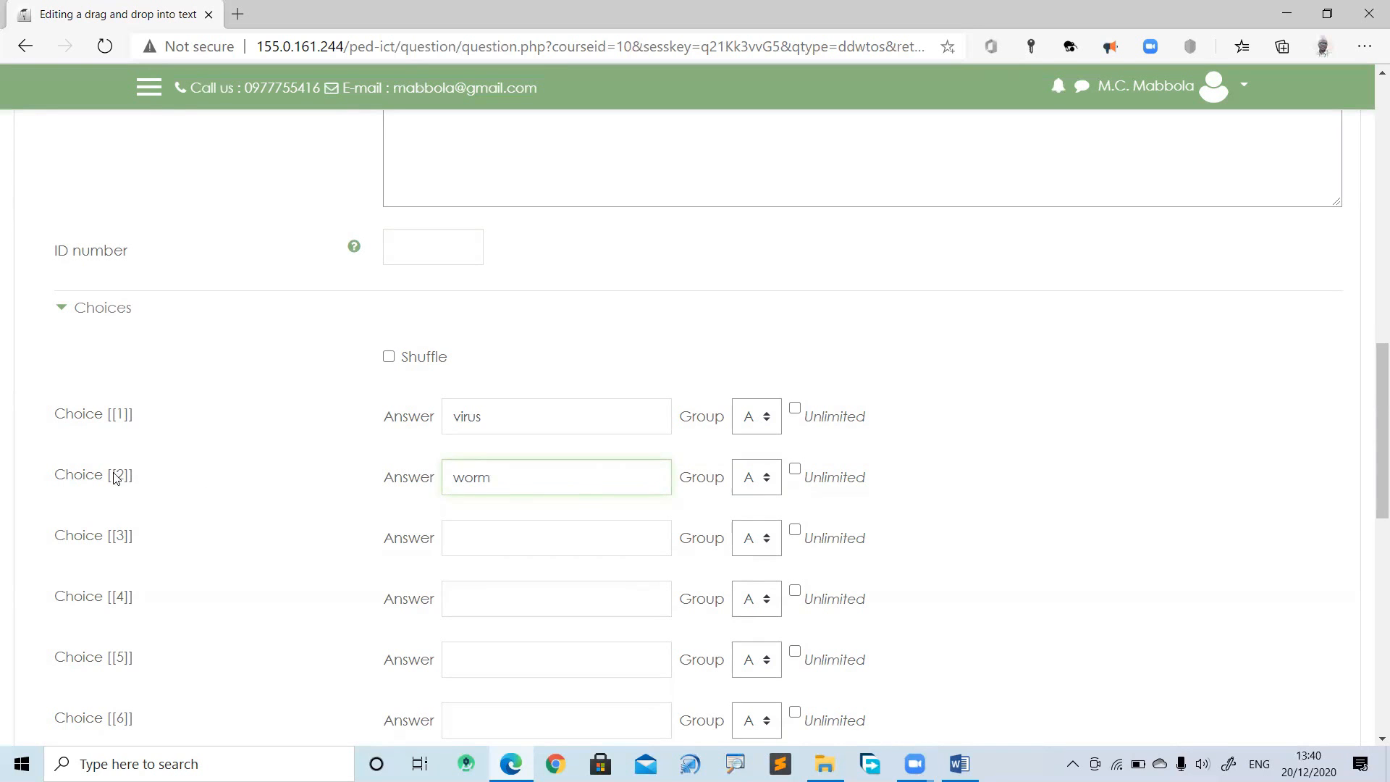
Insert the placeholder [[2]] after "A" in the sentence about malware that copies and spreads itself
left_click_drag(109, 479, 135, 486)
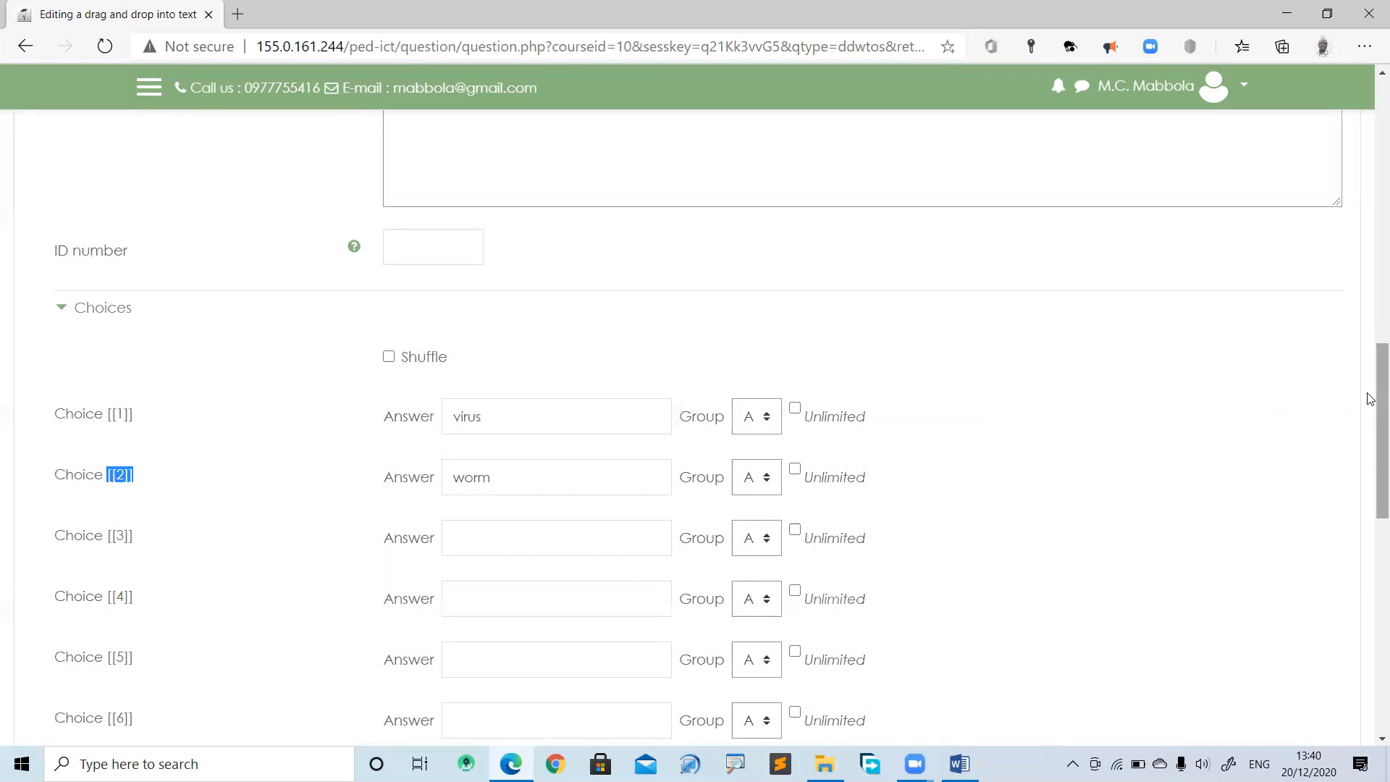
left_click_drag(1370, 406, 1358, 259)
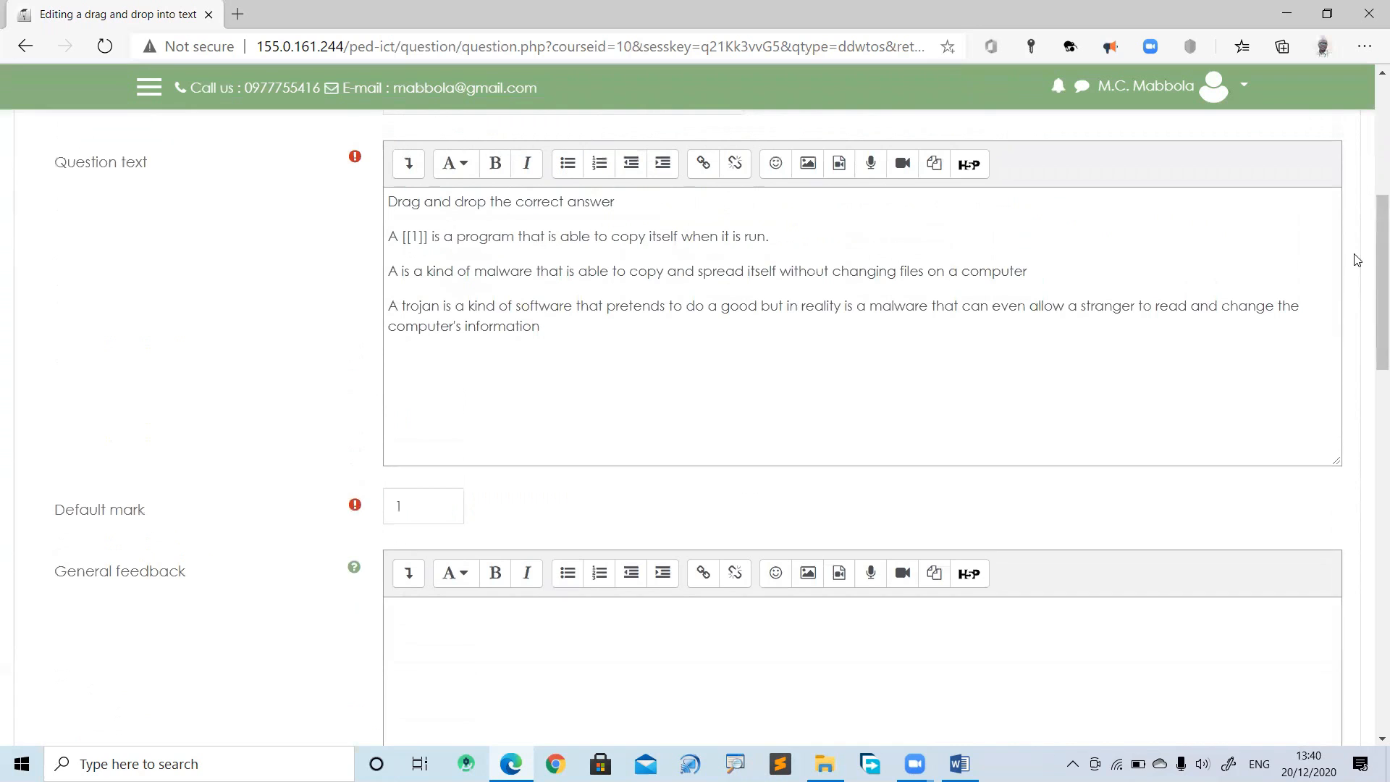
left_click(403, 273)
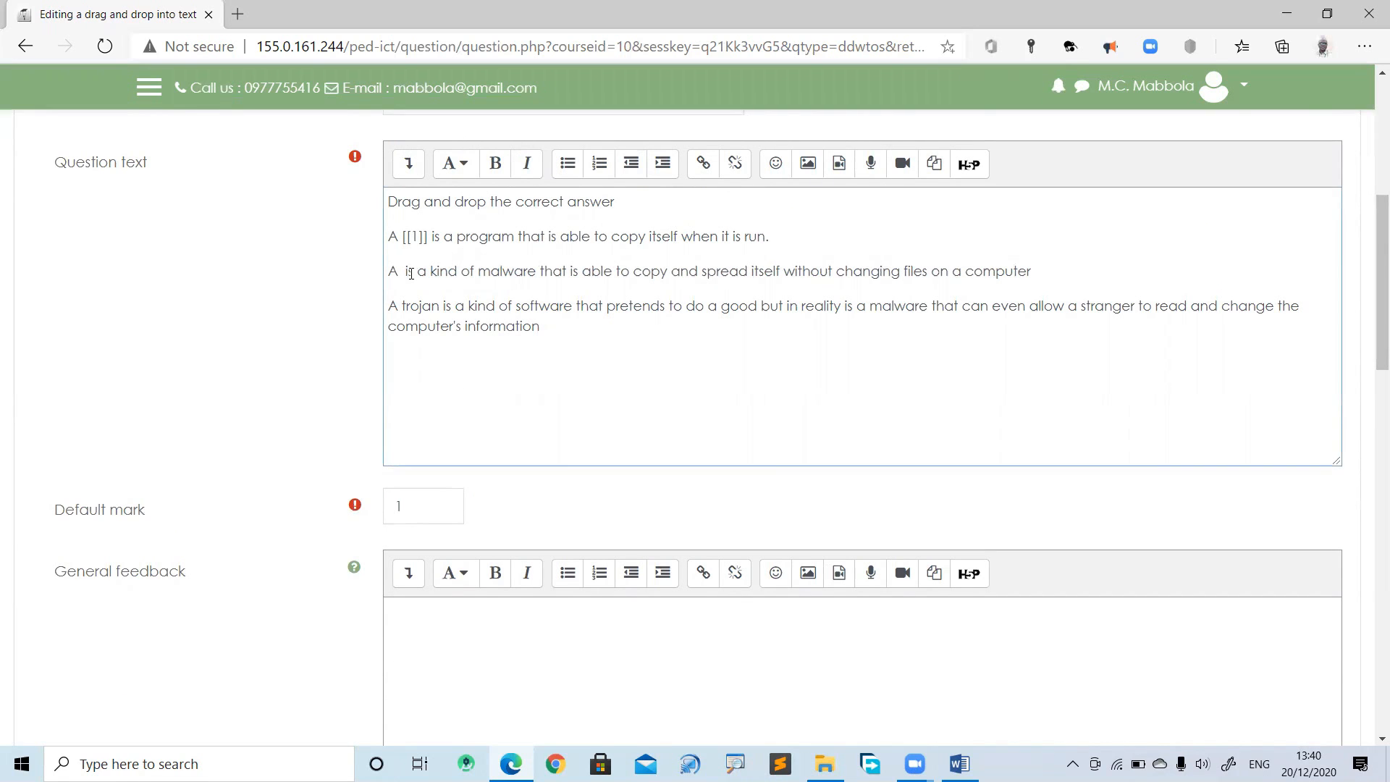
type("[[")
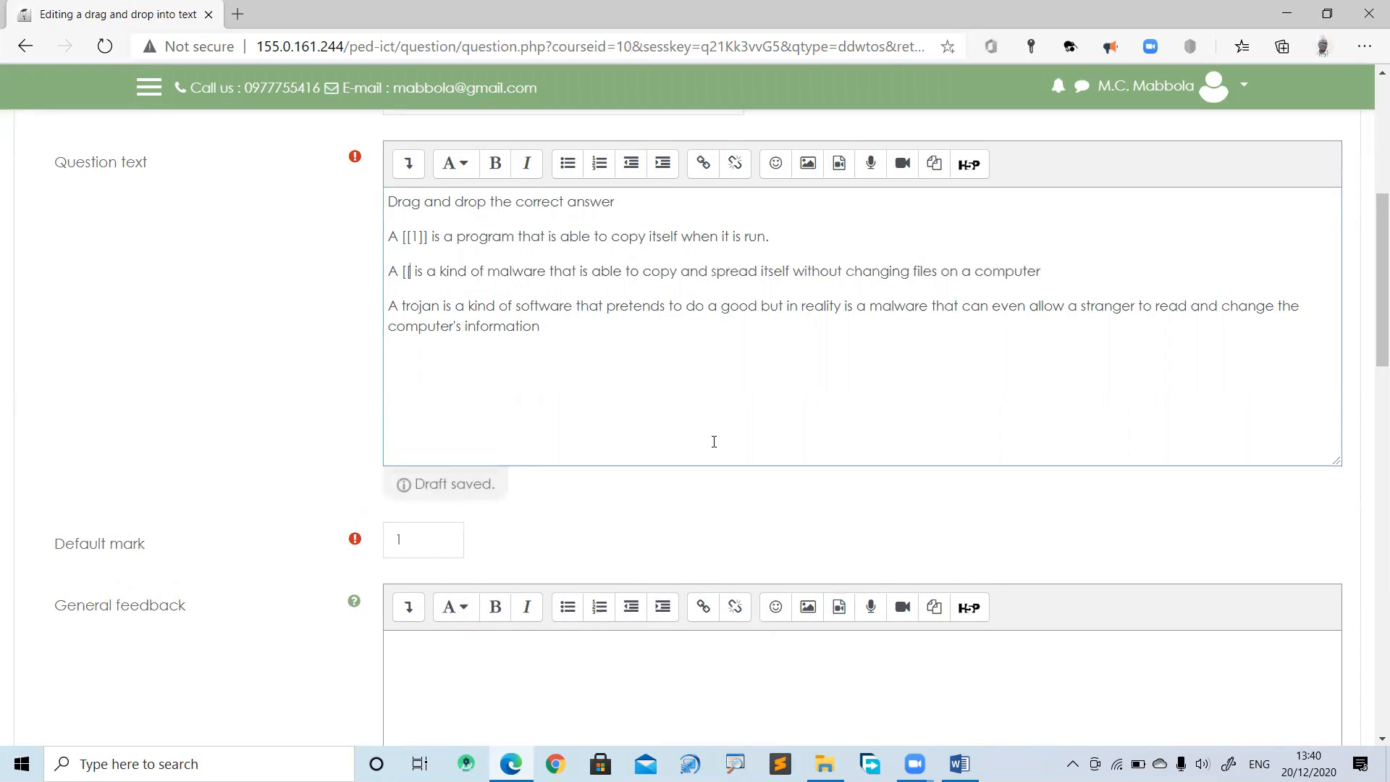
type("2")
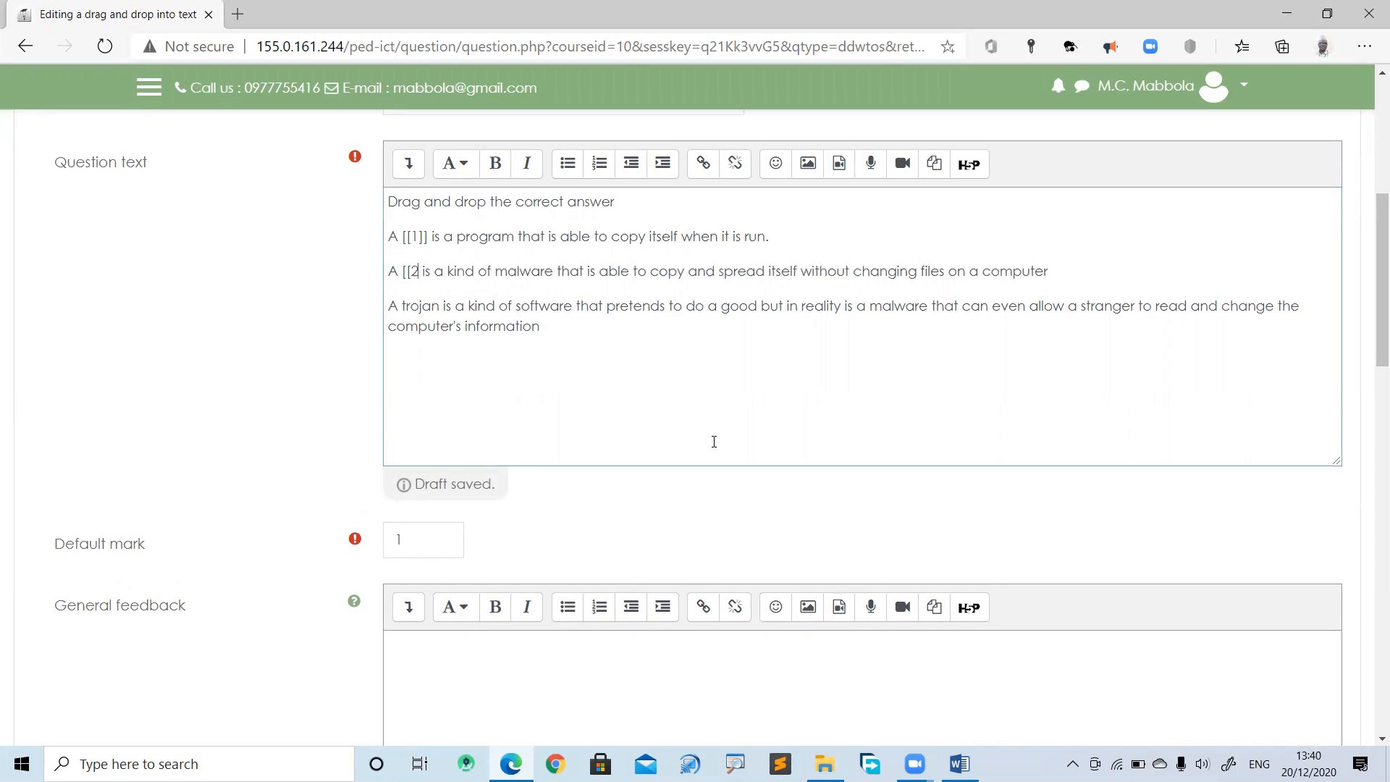
type("]]")
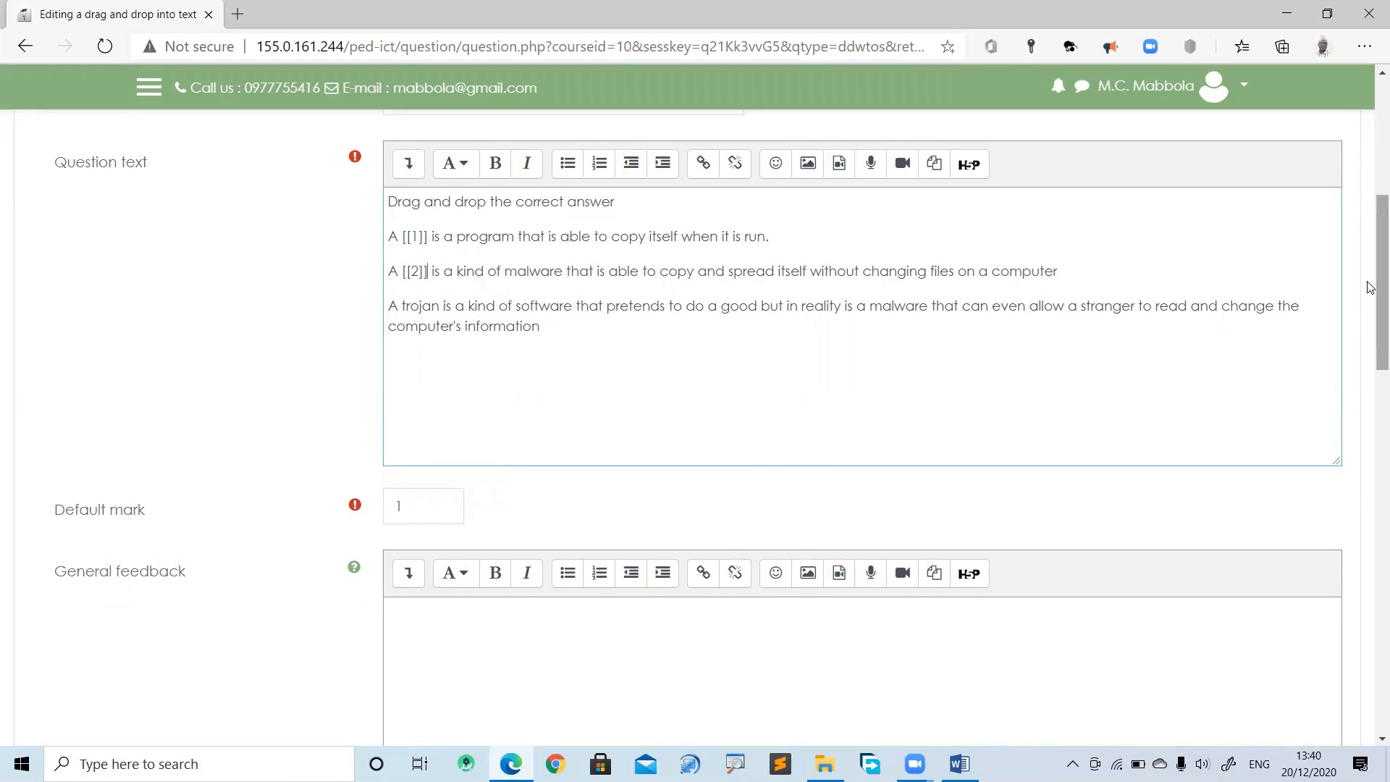
Replace "trojan" in the third sentence of the question text with the placeholder [[3]]
scroll(1372, 304, "down", 1)
scroll(1371, 305, "down", 1)
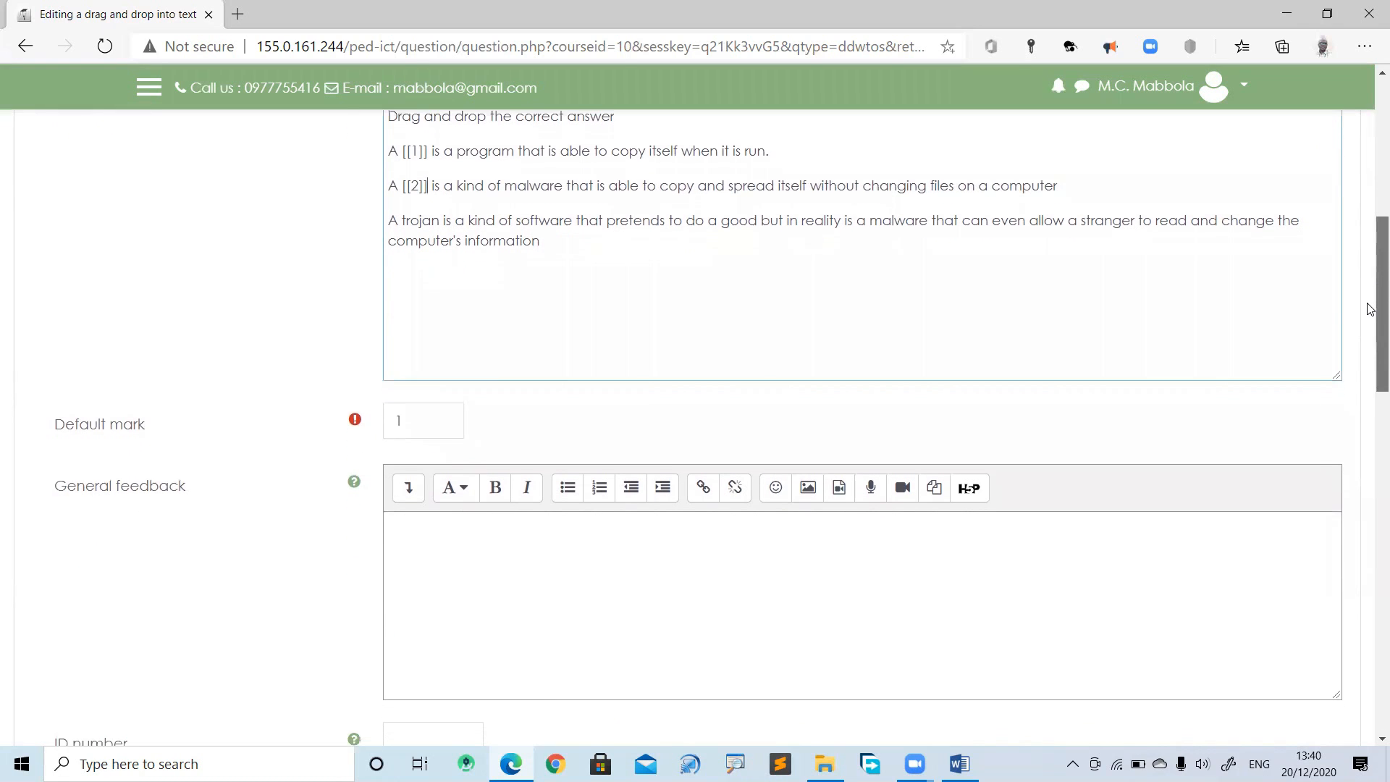
double_click(426, 220)
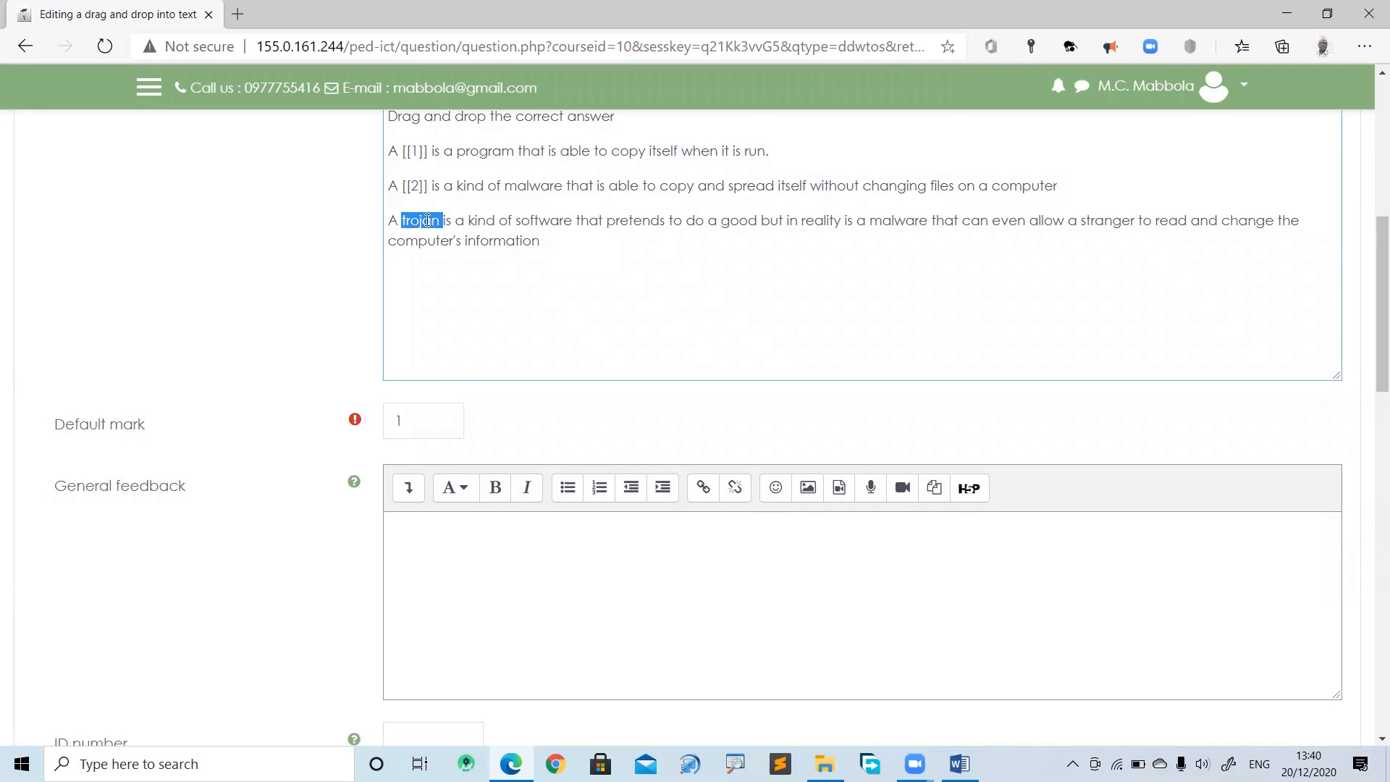
key("ctrl+x")
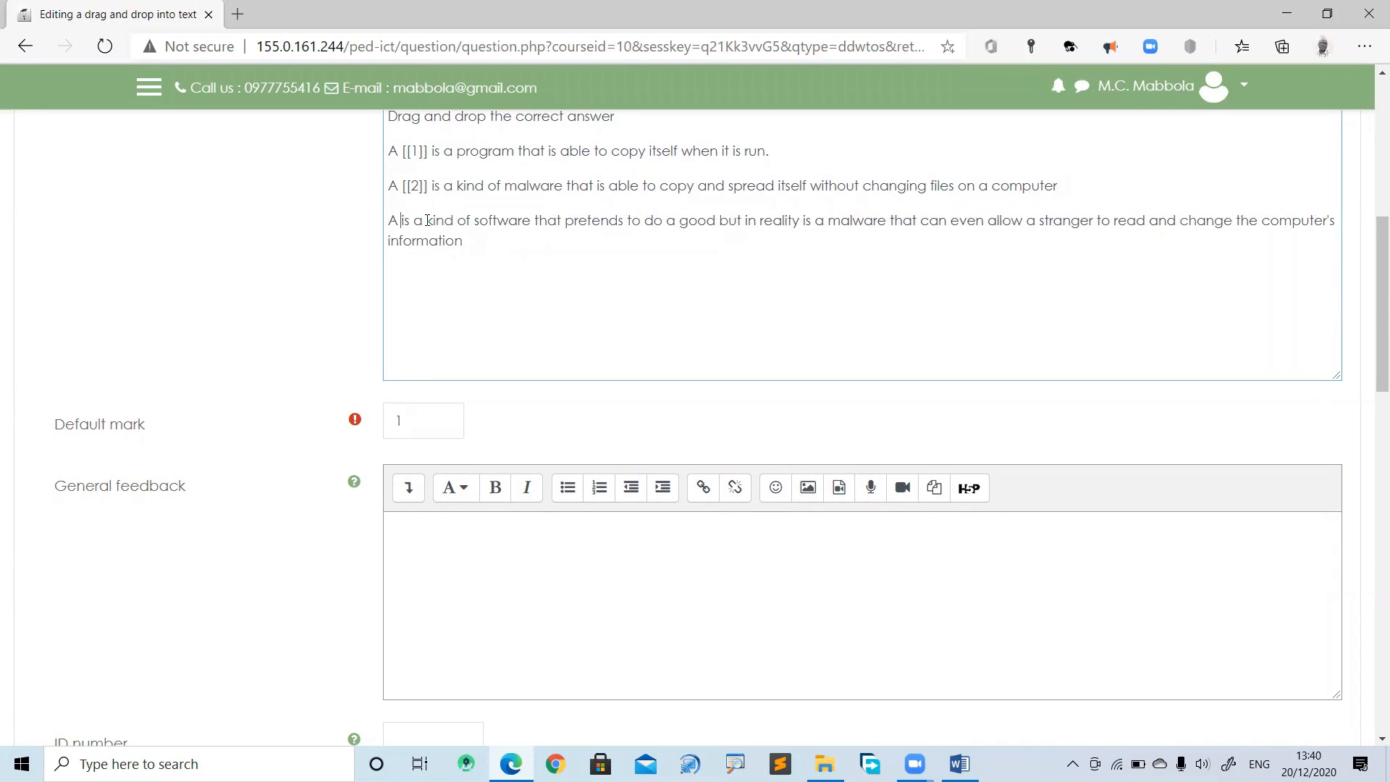
type("[[3]]")
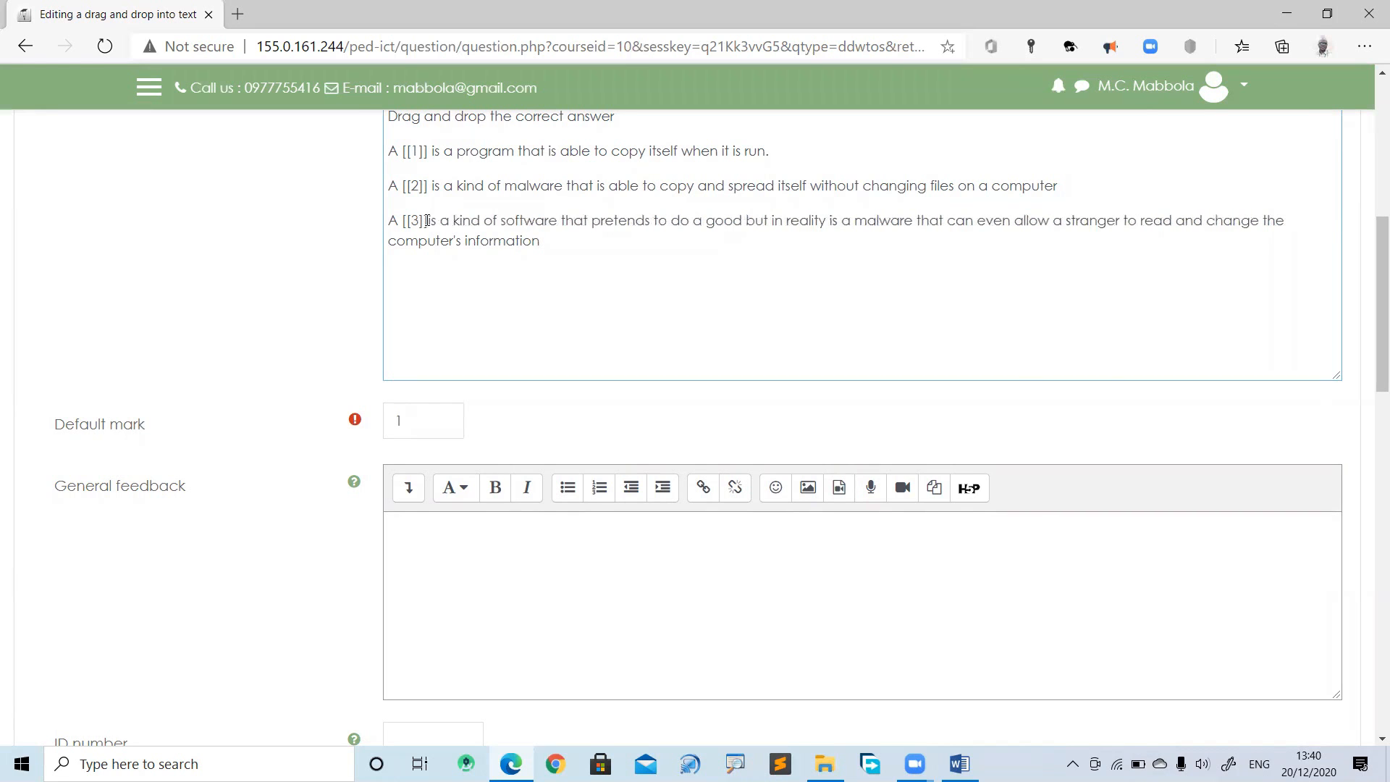
Enter "trojan" as the answer for Choice [[3]]
left_click_drag(1370, 289, 1371, 443)
left_click(514, 426)
type("trojan")
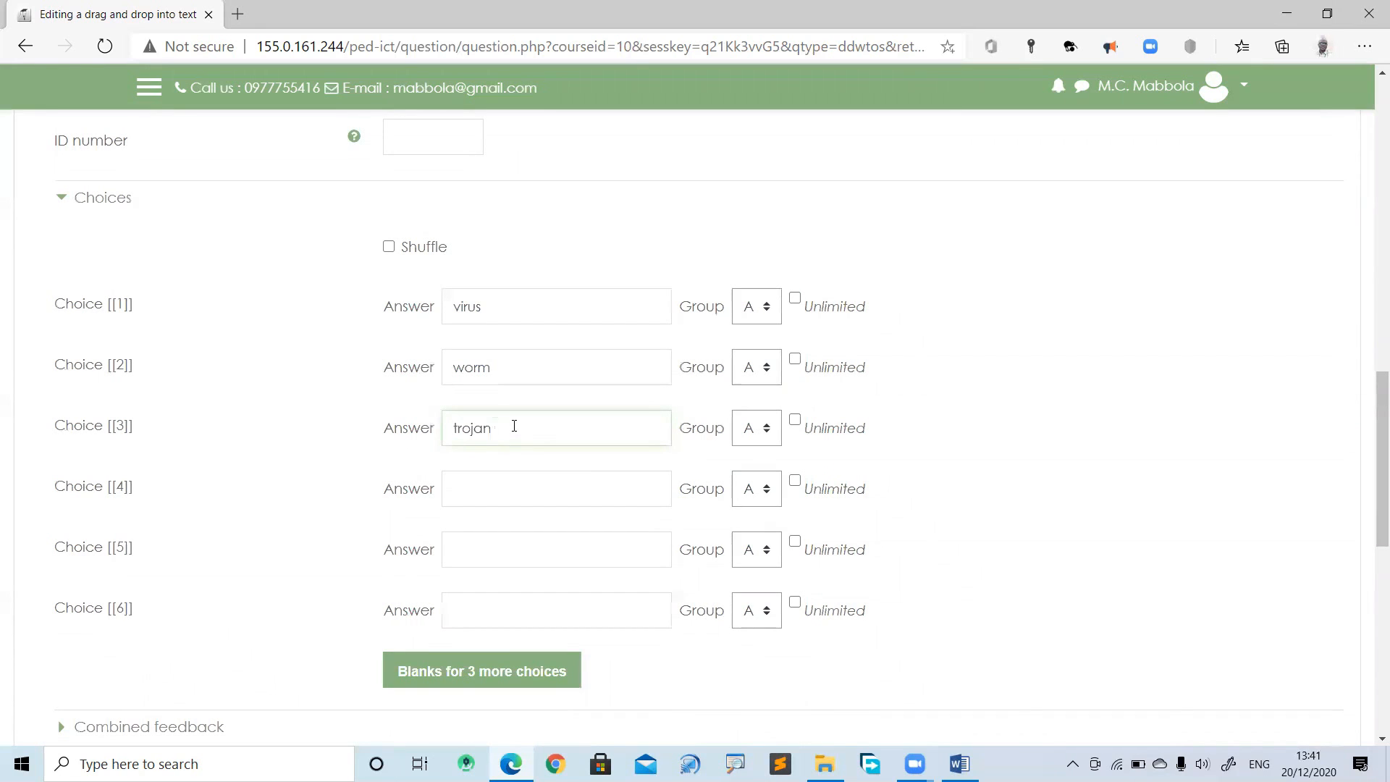
Add the distractors "spyware" as Choice [[4]] and "adware" as Choice [[5]]
left_click(482, 481)
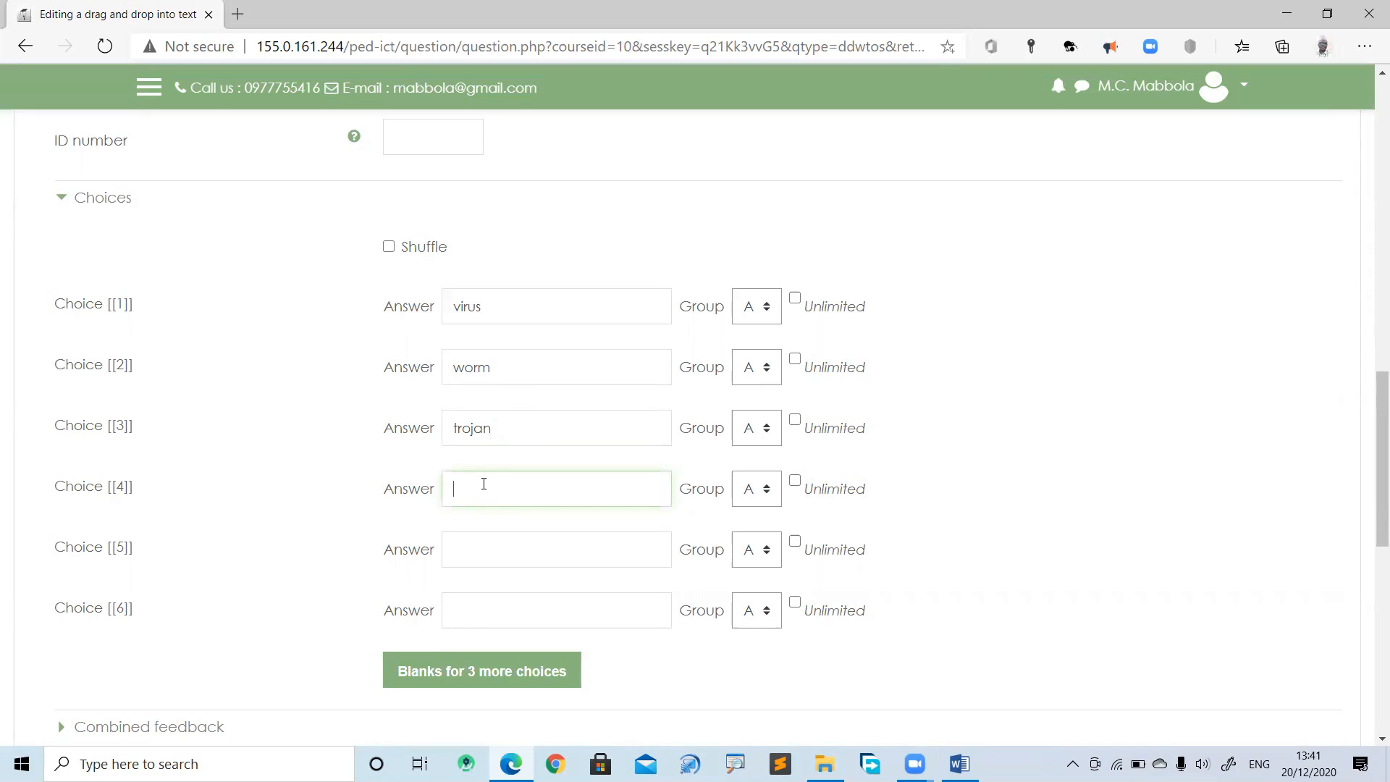
type("spy")
type("ware")
left_click(527, 546)
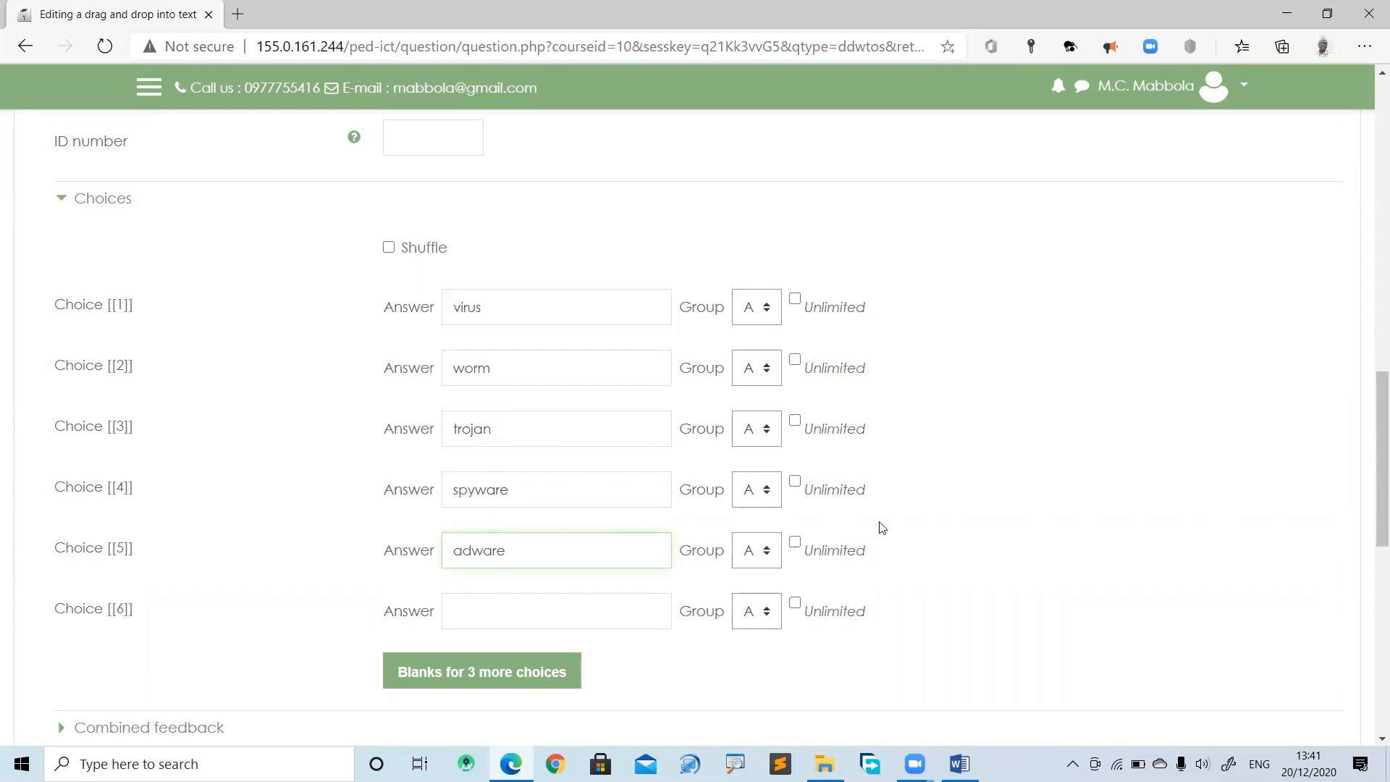
Enable shuffling of the choices and save the drag and drop into text question
left_click(984, 533)
left_click_drag(1370, 451, 1374, 427)
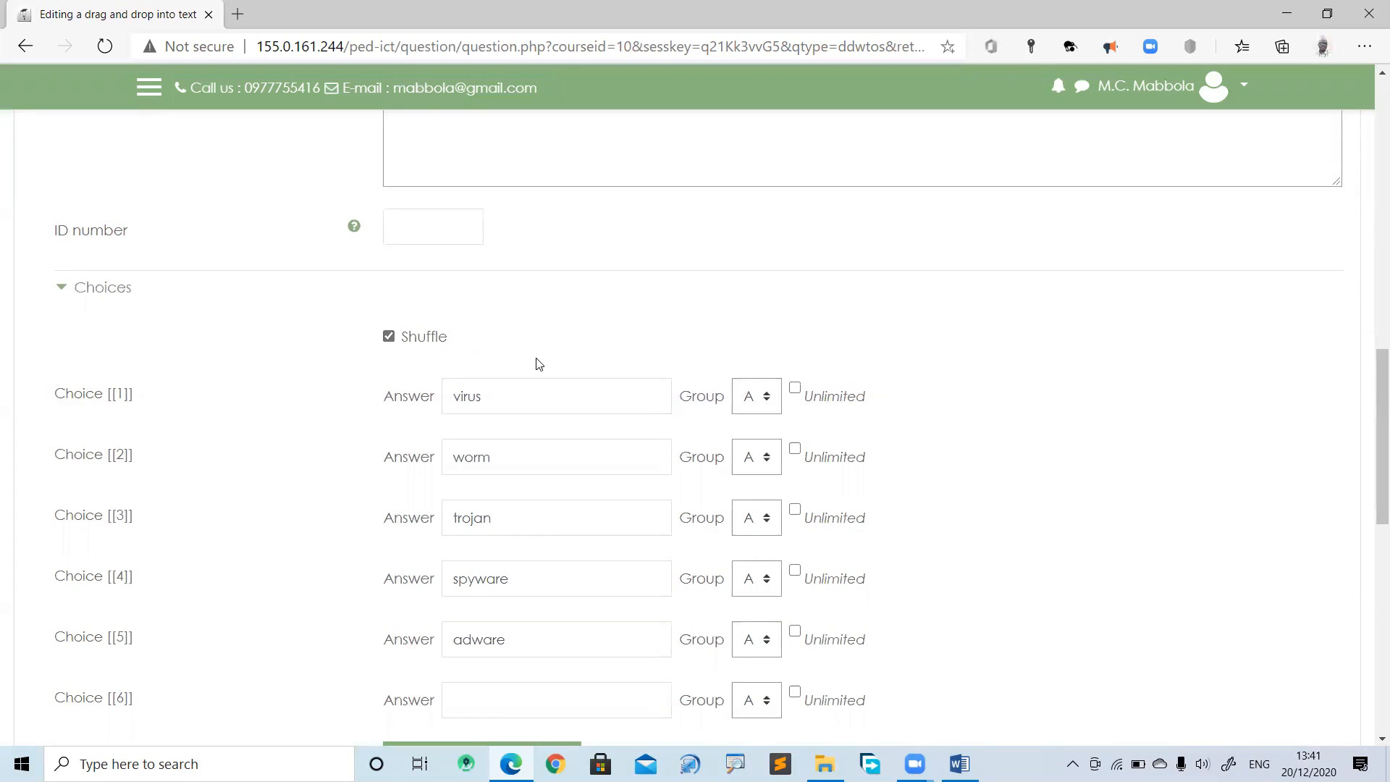
left_click_drag(1371, 372, 1370, 525)
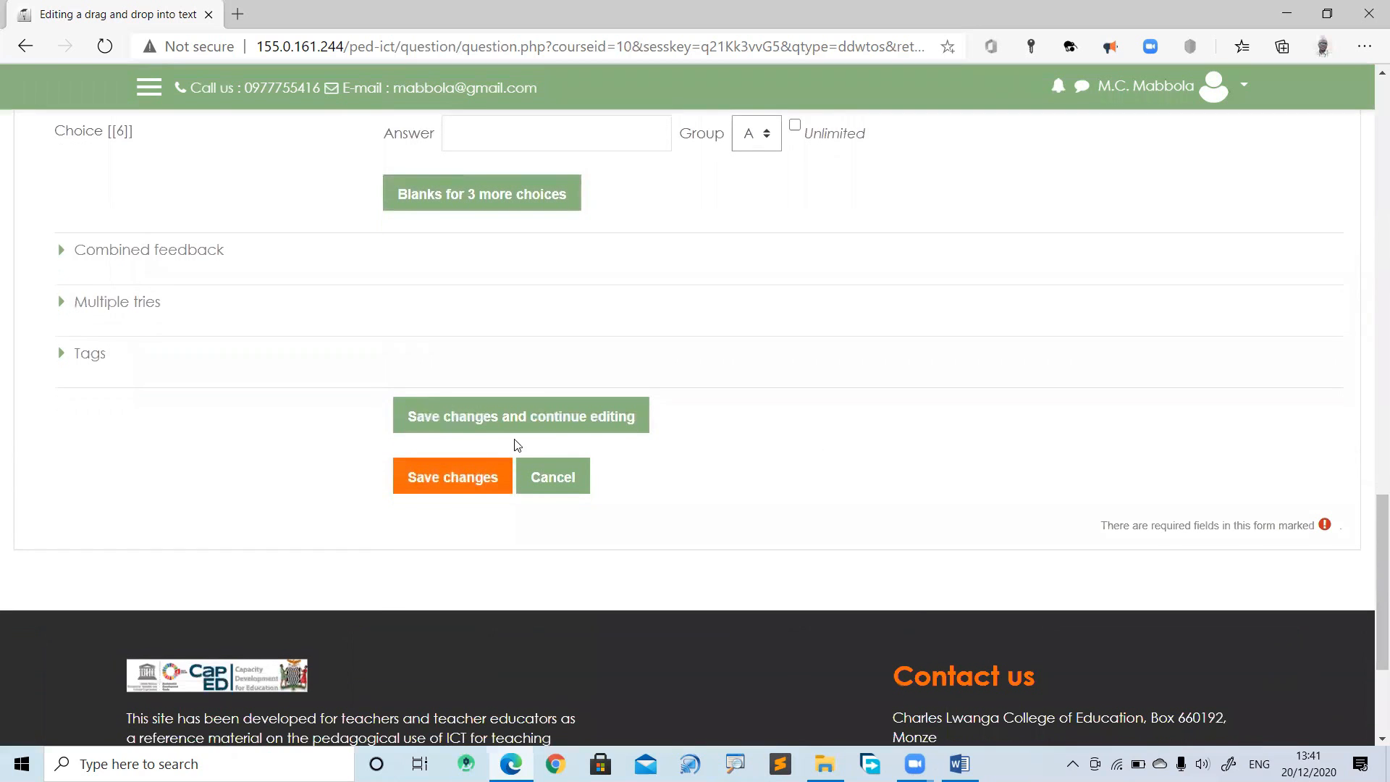
left_click(471, 482)
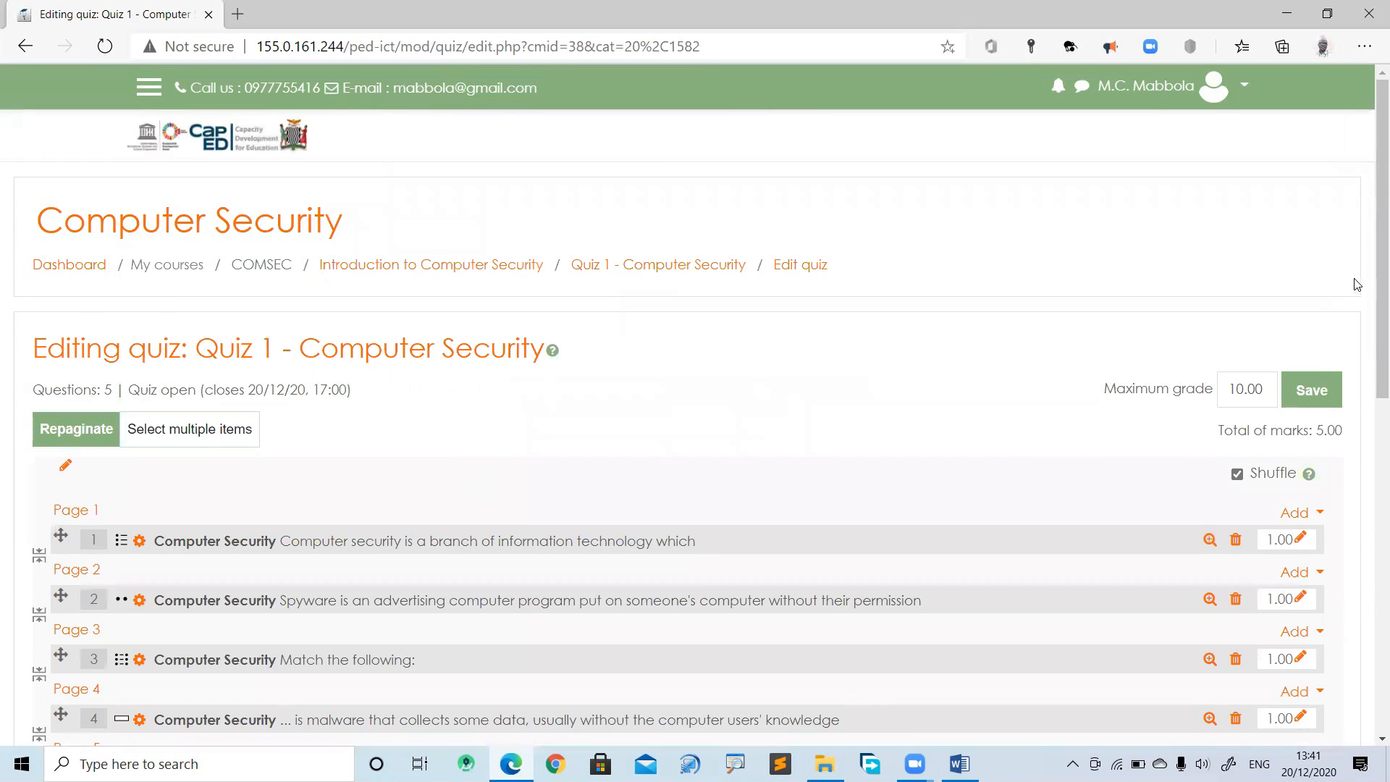
Preview the drag and drop question, filling the blanks with "virus", "spyware" and "trojan", and close the preview
scroll(1368, 311, "down", 1)
scroll(1368, 315, "down", 2)
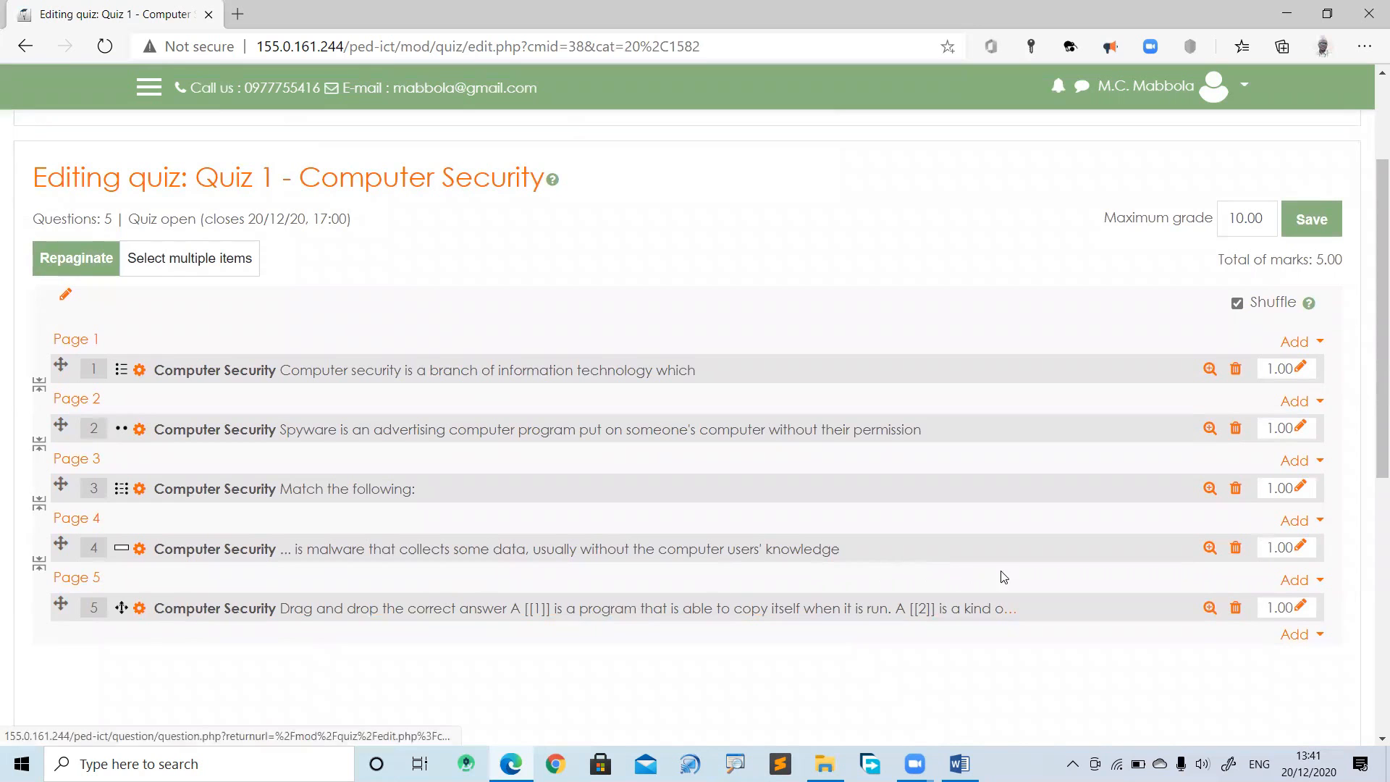
left_click(1209, 612)
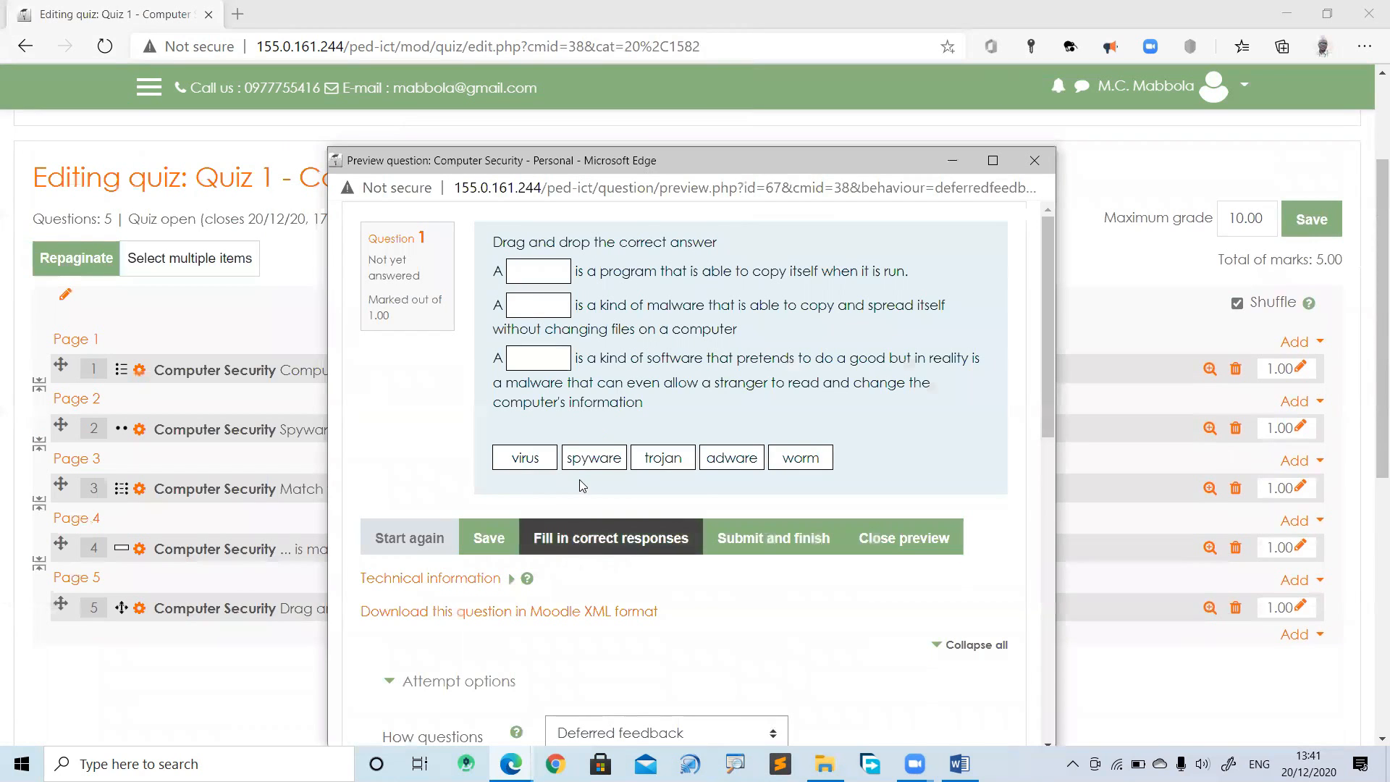
left_click_drag(528, 459, 540, 273)
left_click_drag(602, 461, 545, 299)
left_click_drag(665, 450, 539, 358)
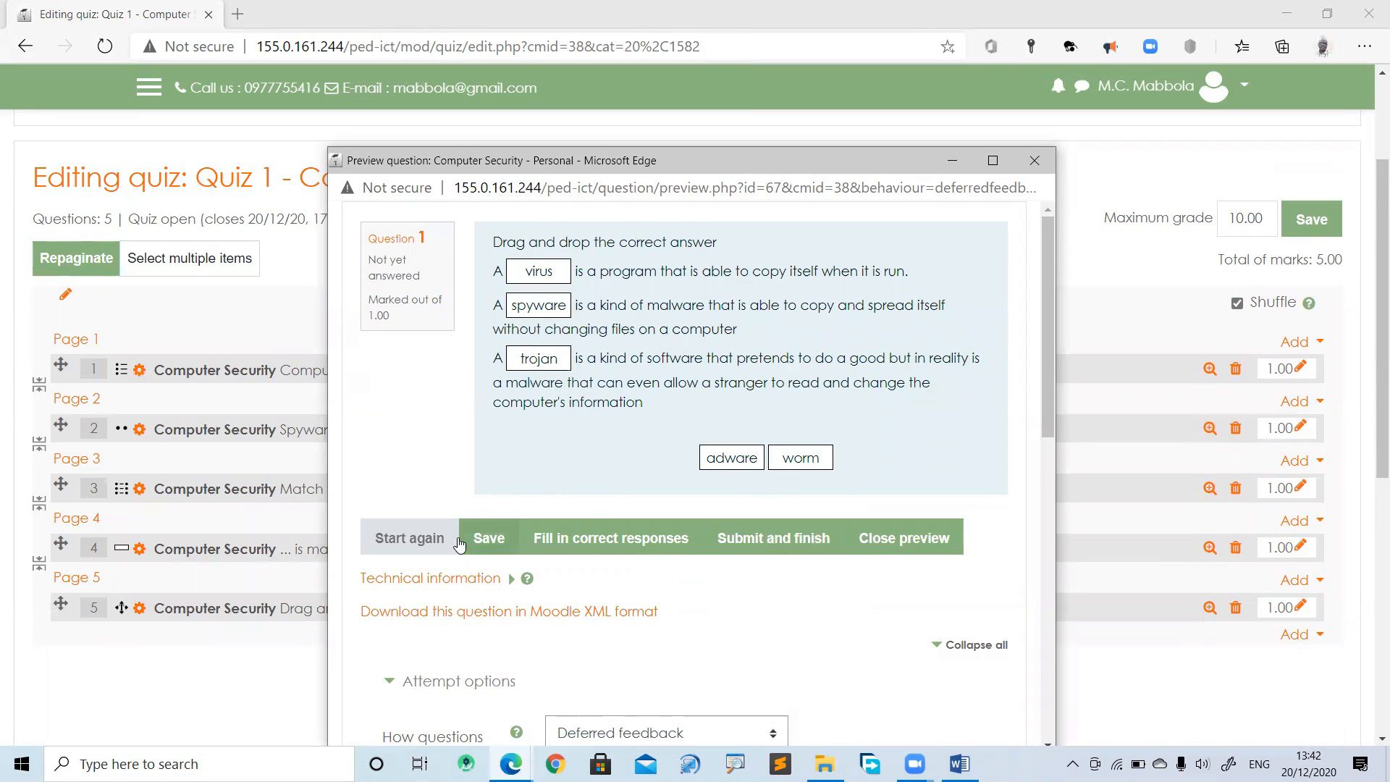
left_click(903, 538)
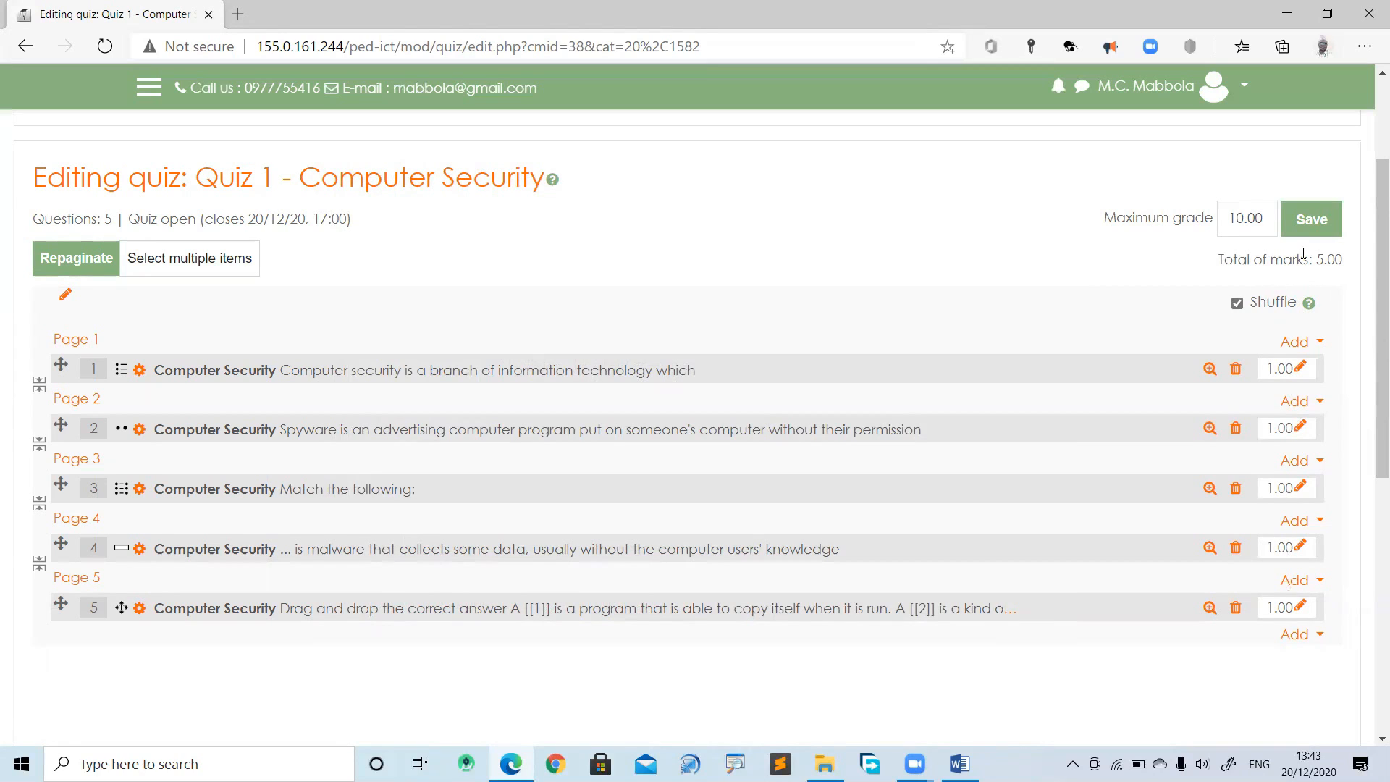
Set the maximum mark of question 5, the drag and drop question, to 3
left_click_drag(1346, 260, 1202, 259)
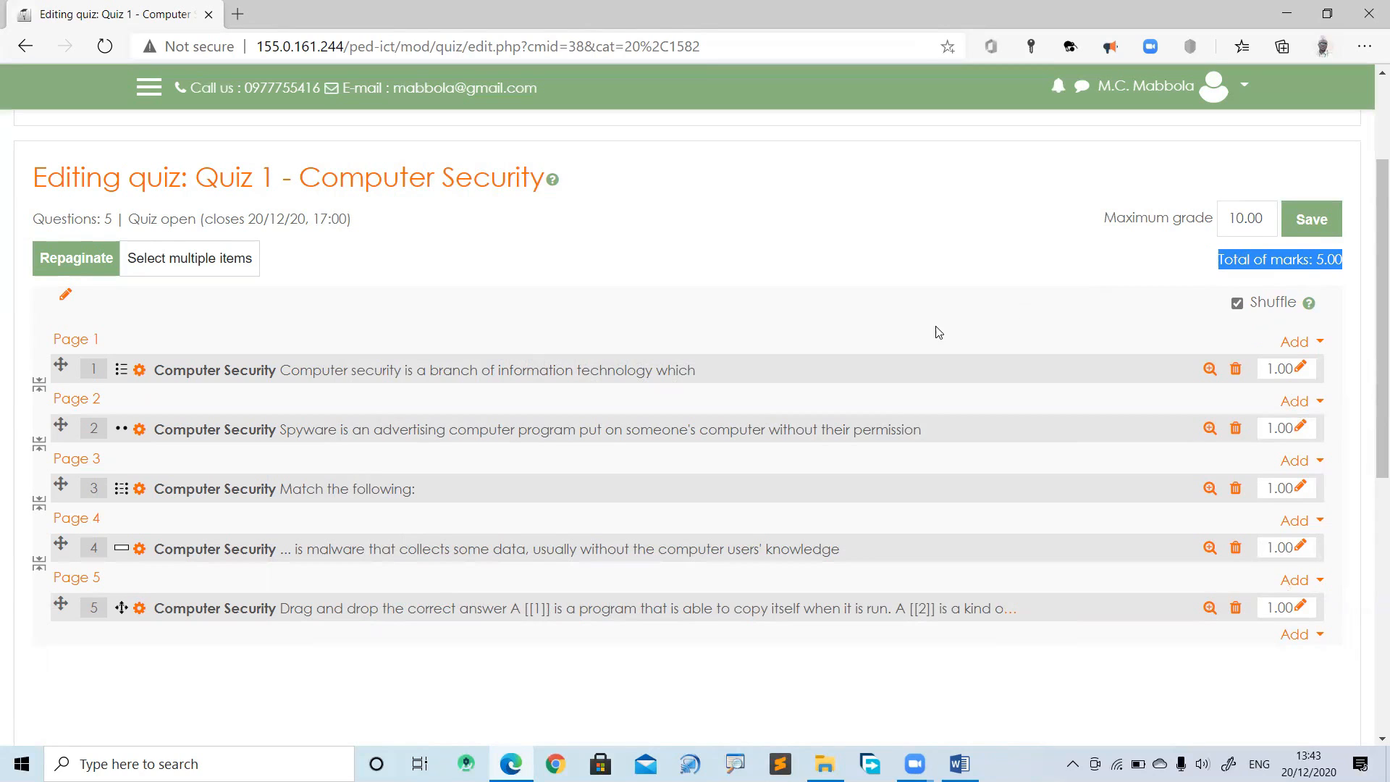
left_click(1036, 267)
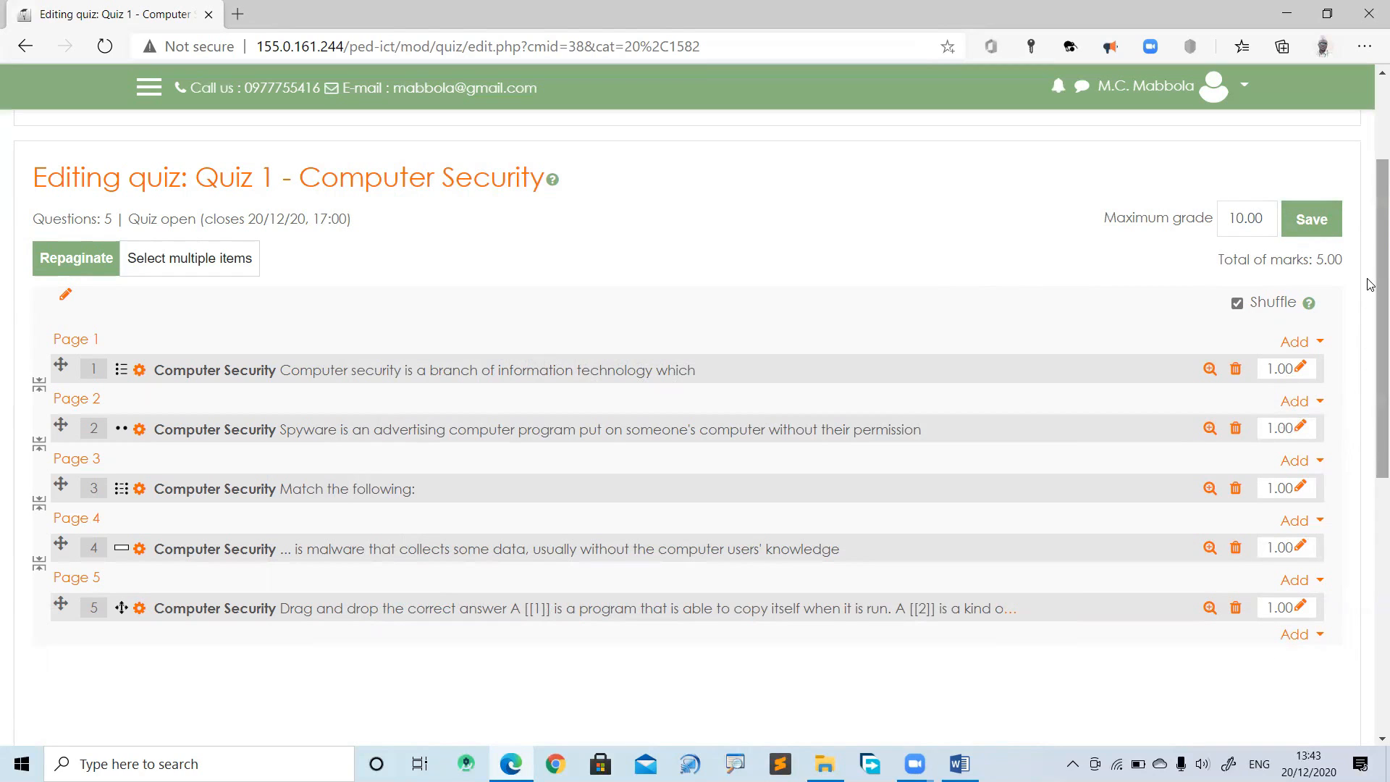
left_click_drag(1370, 281, 1371, 283)
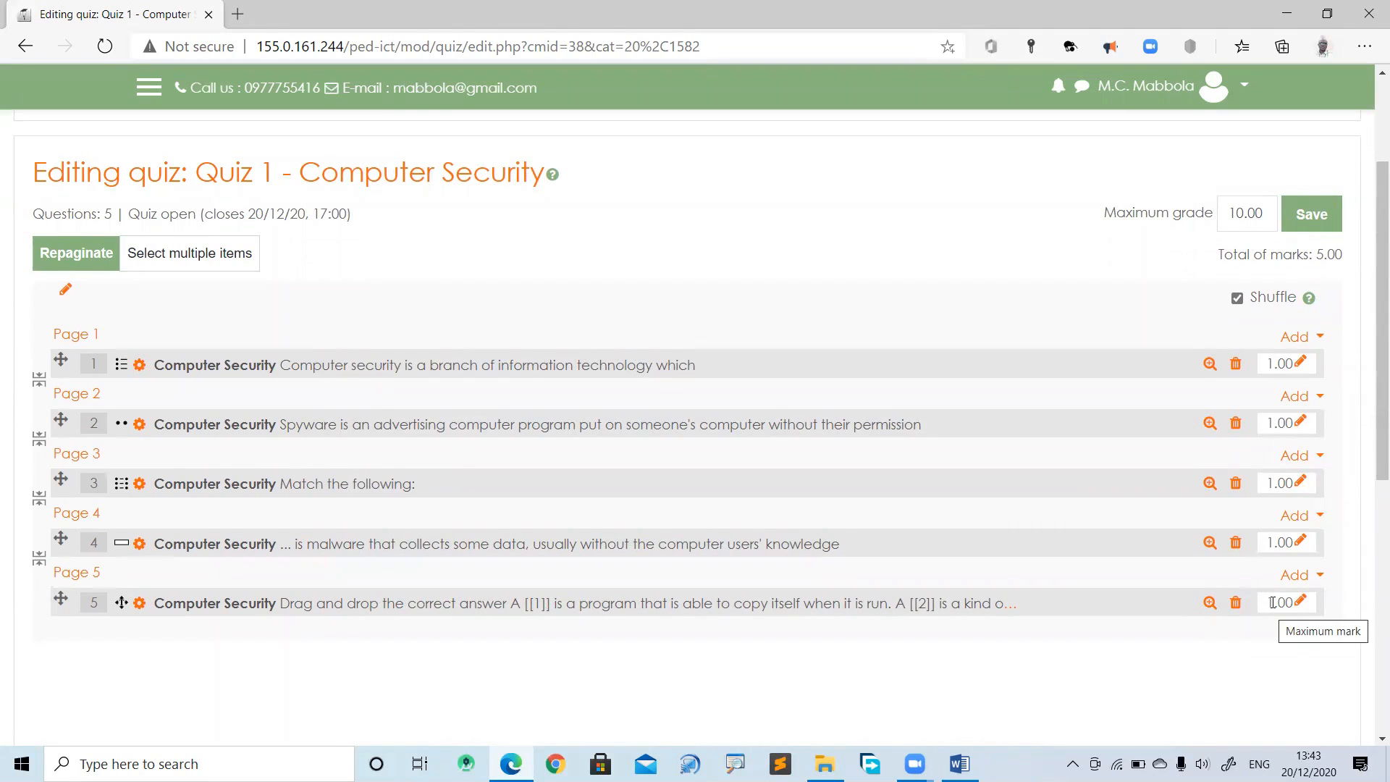
scroll(1272, 602, "up", 1)
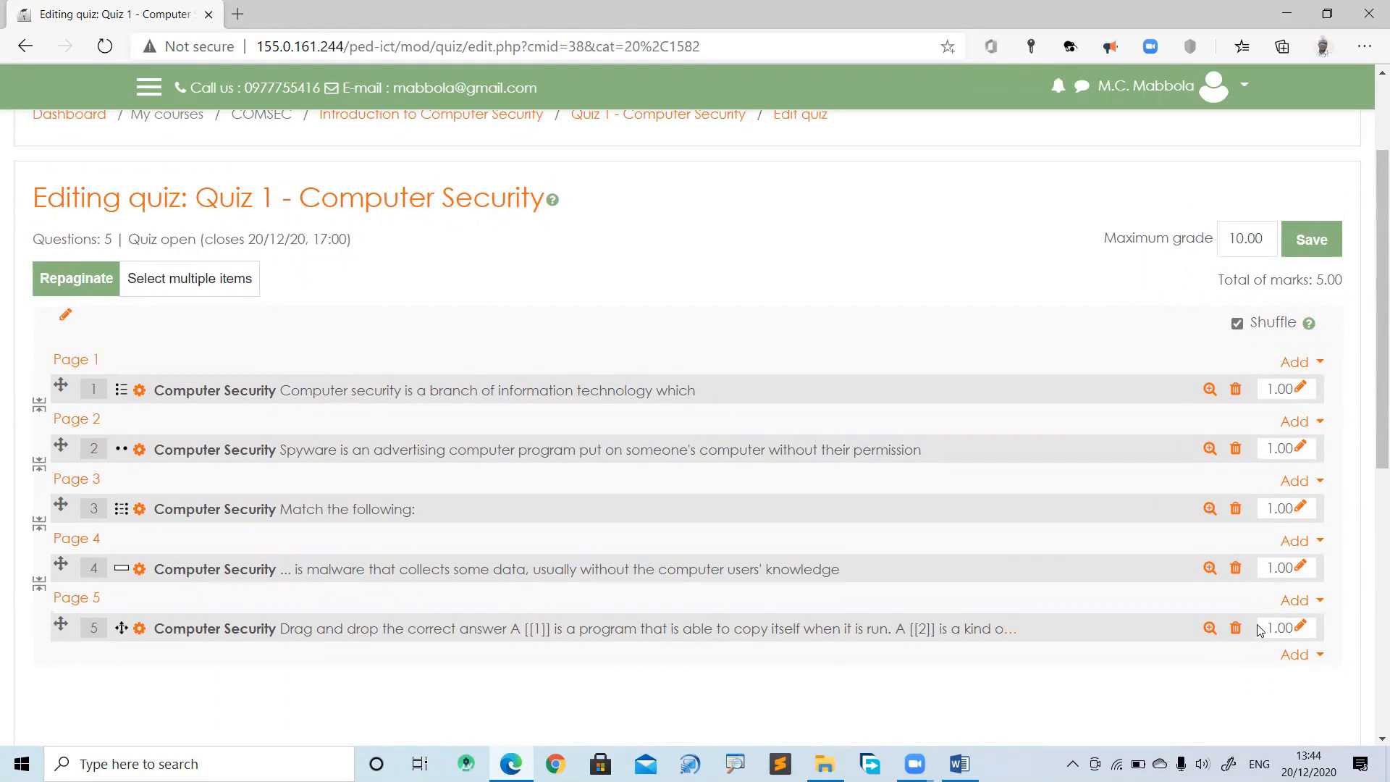
left_click(1301, 629)
type("3")
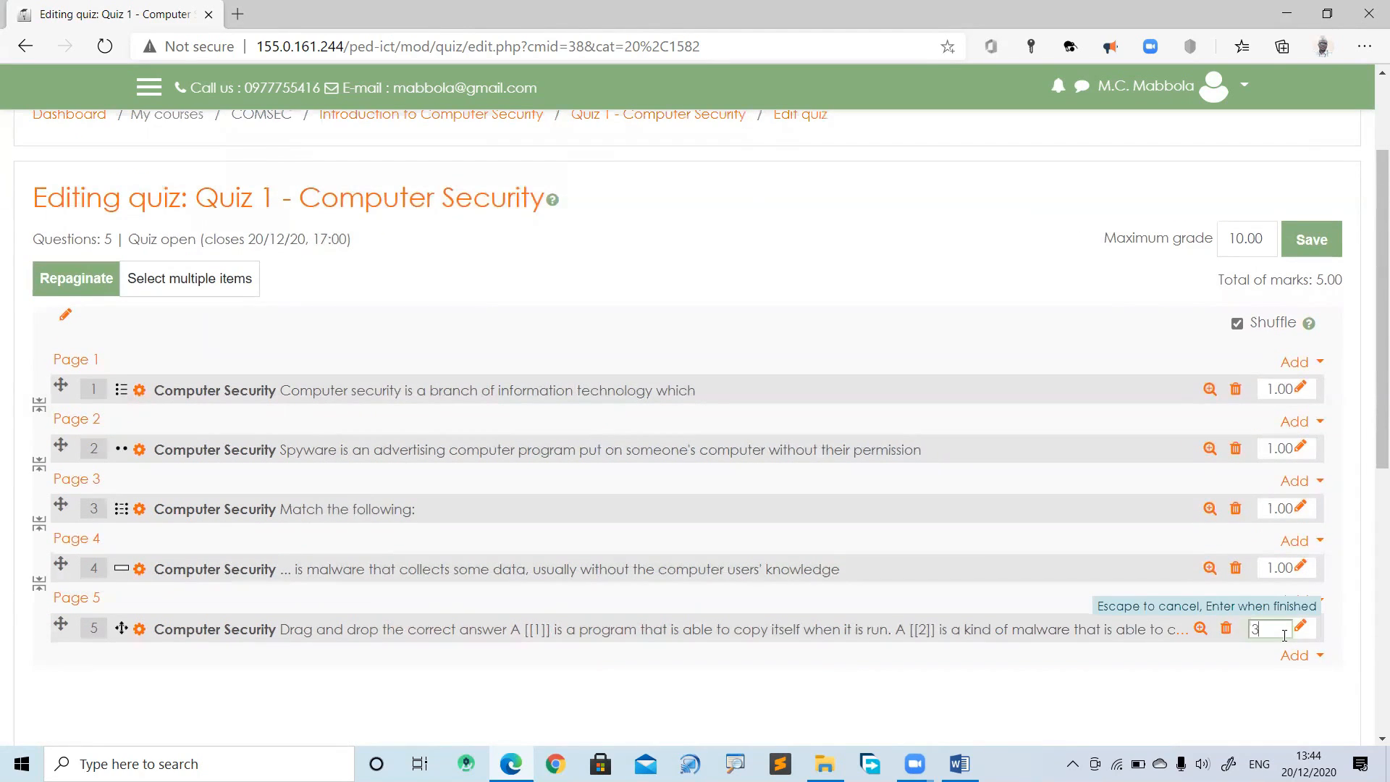
key("Return")
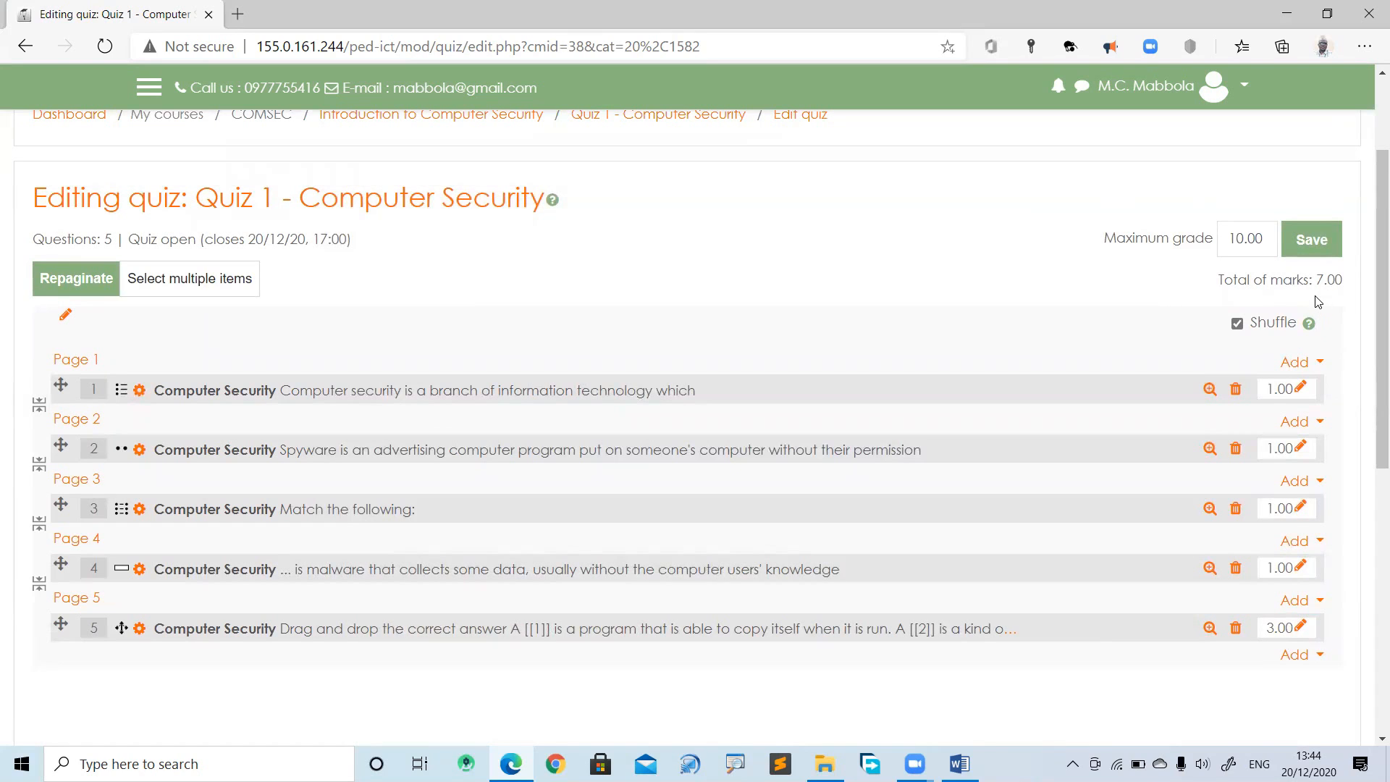
Preview the "Match the following" question to check its items, and close the preview
left_click_drag(1316, 281, 1348, 284)
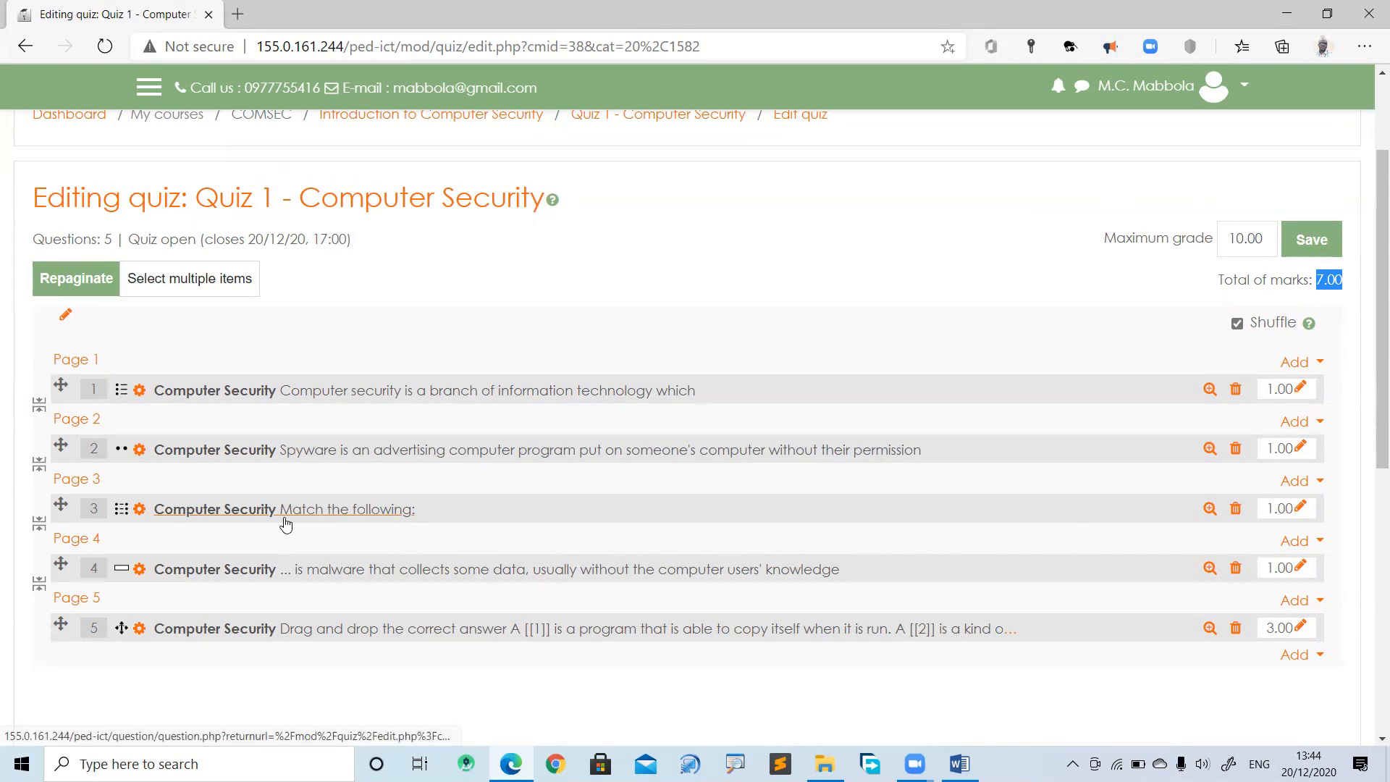
left_click(1301, 509)
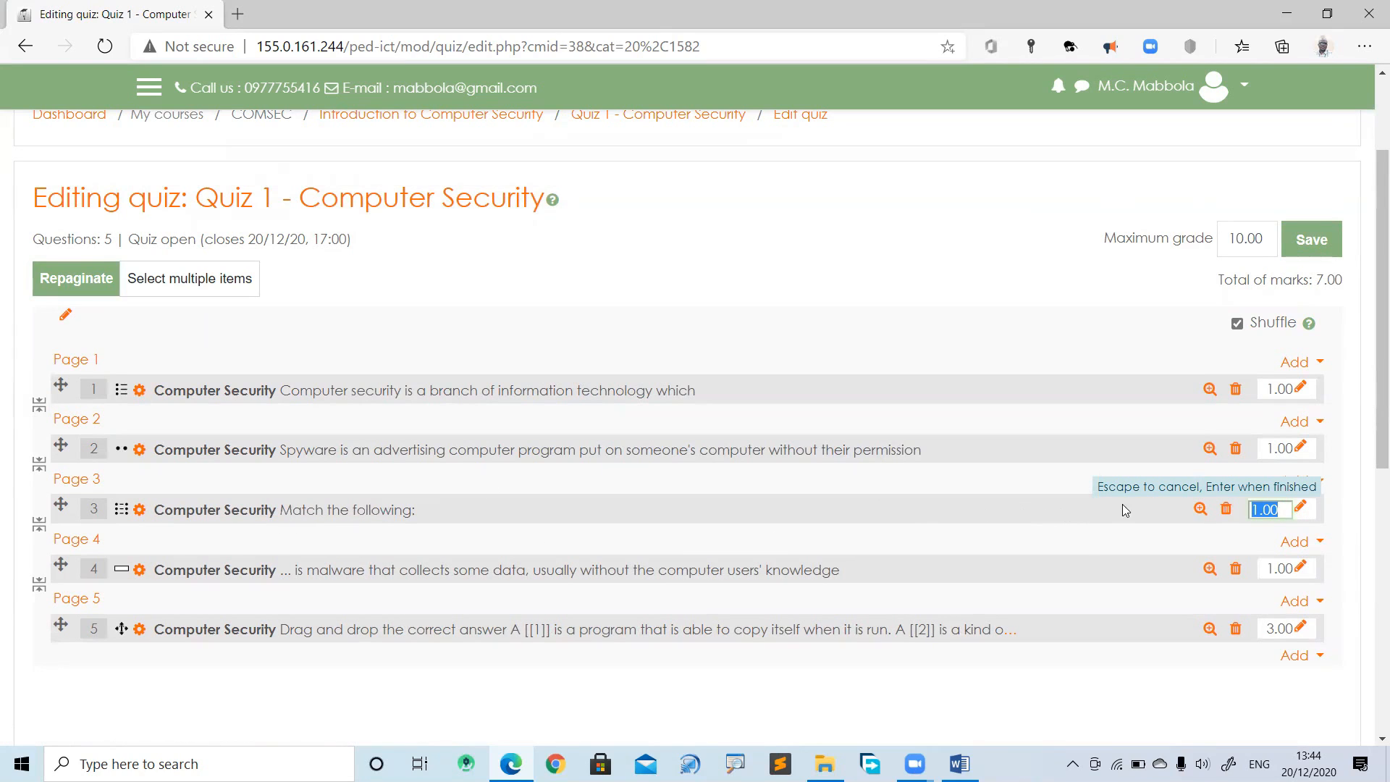
left_click(1201, 509)
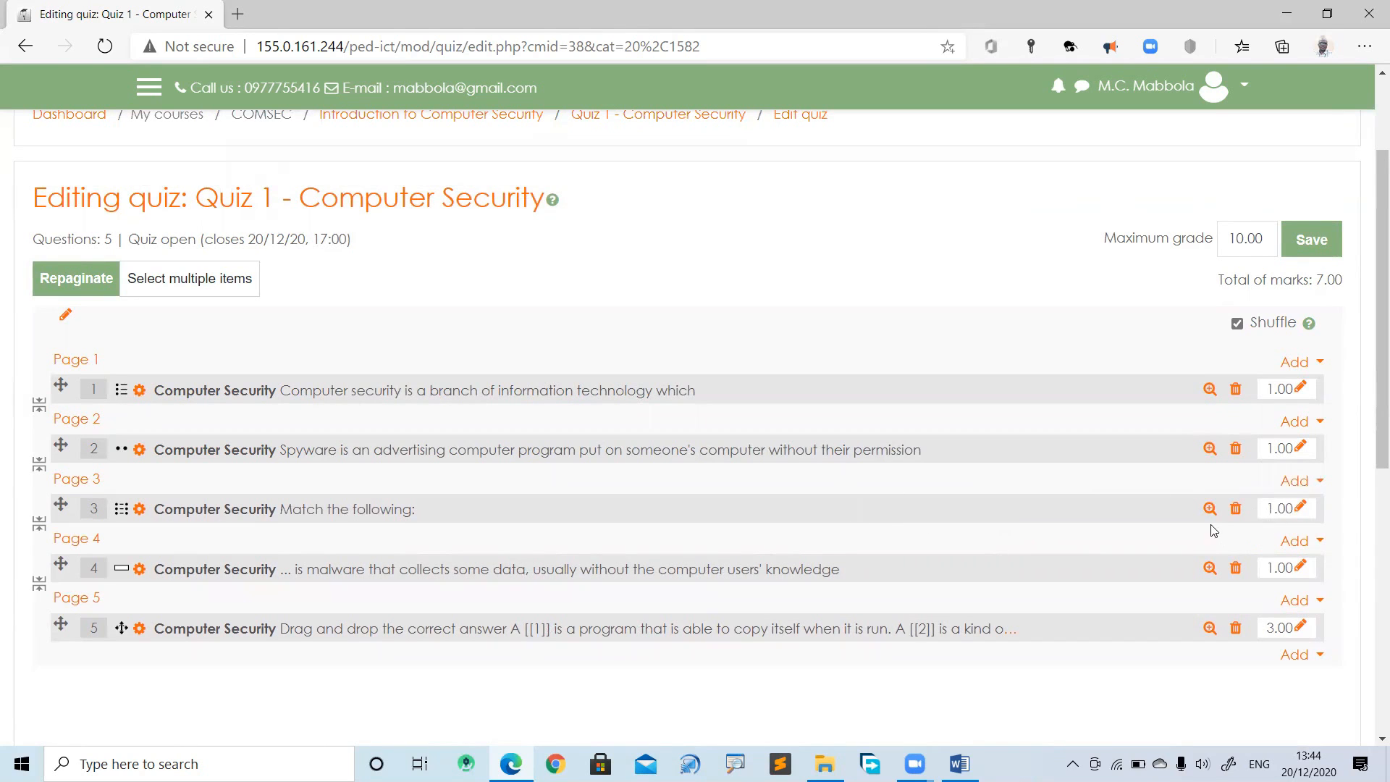
left_click(1208, 510)
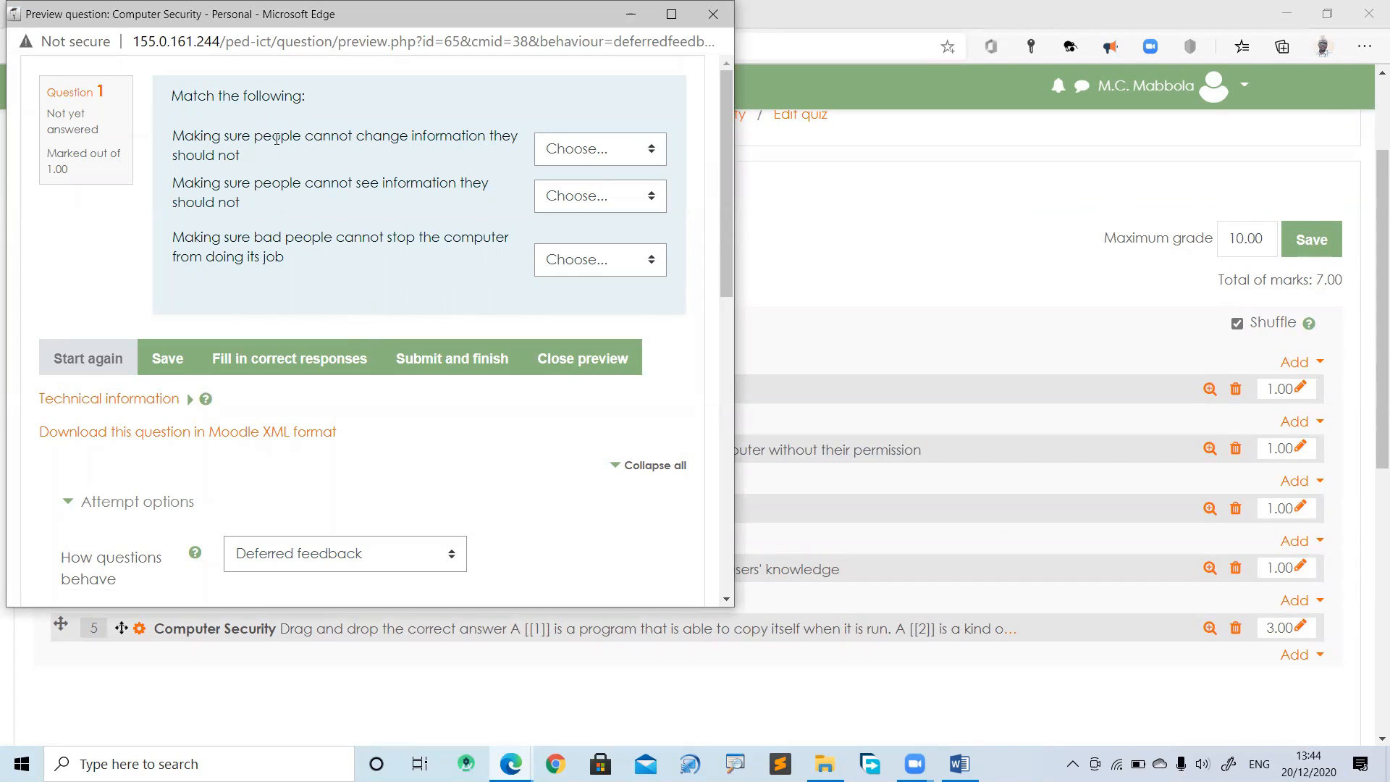
left_click_drag(317, 27, 433, 174)
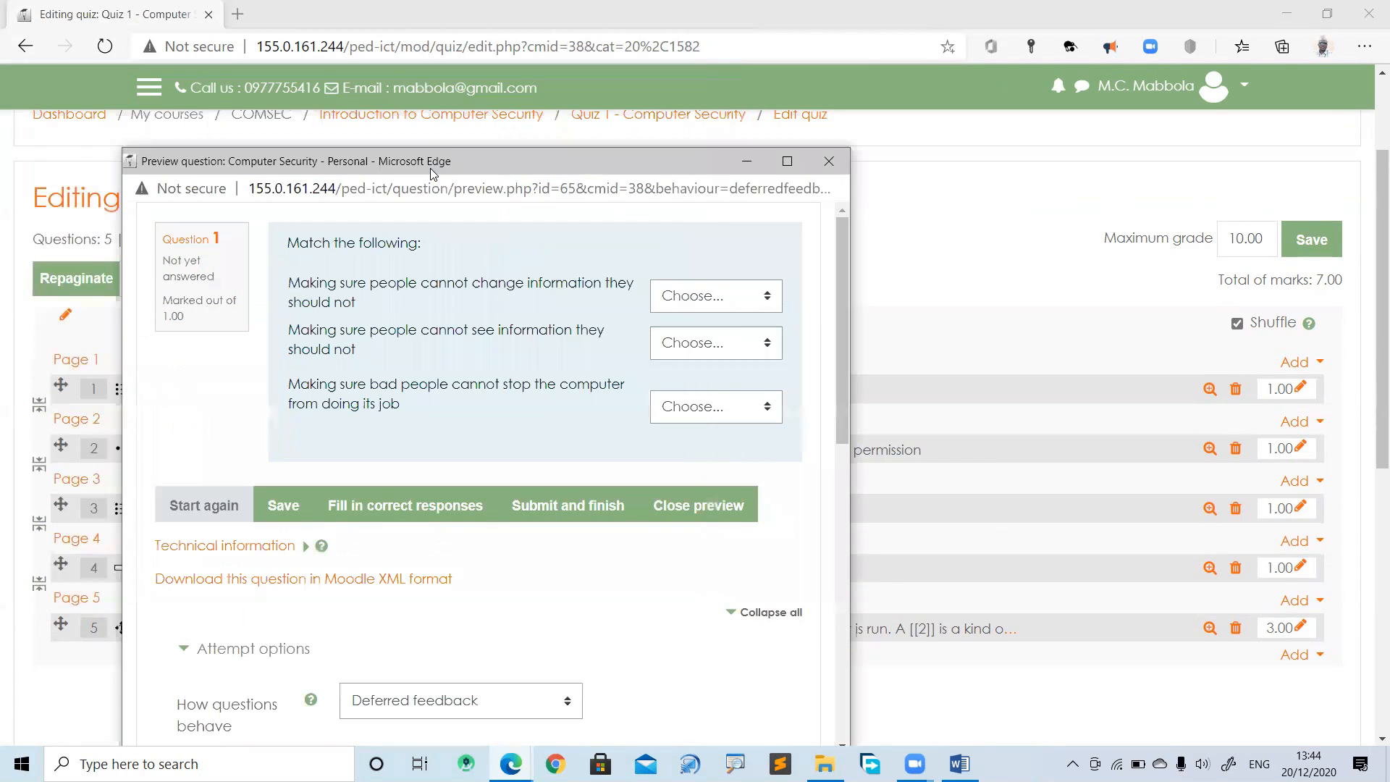
left_click(830, 162)
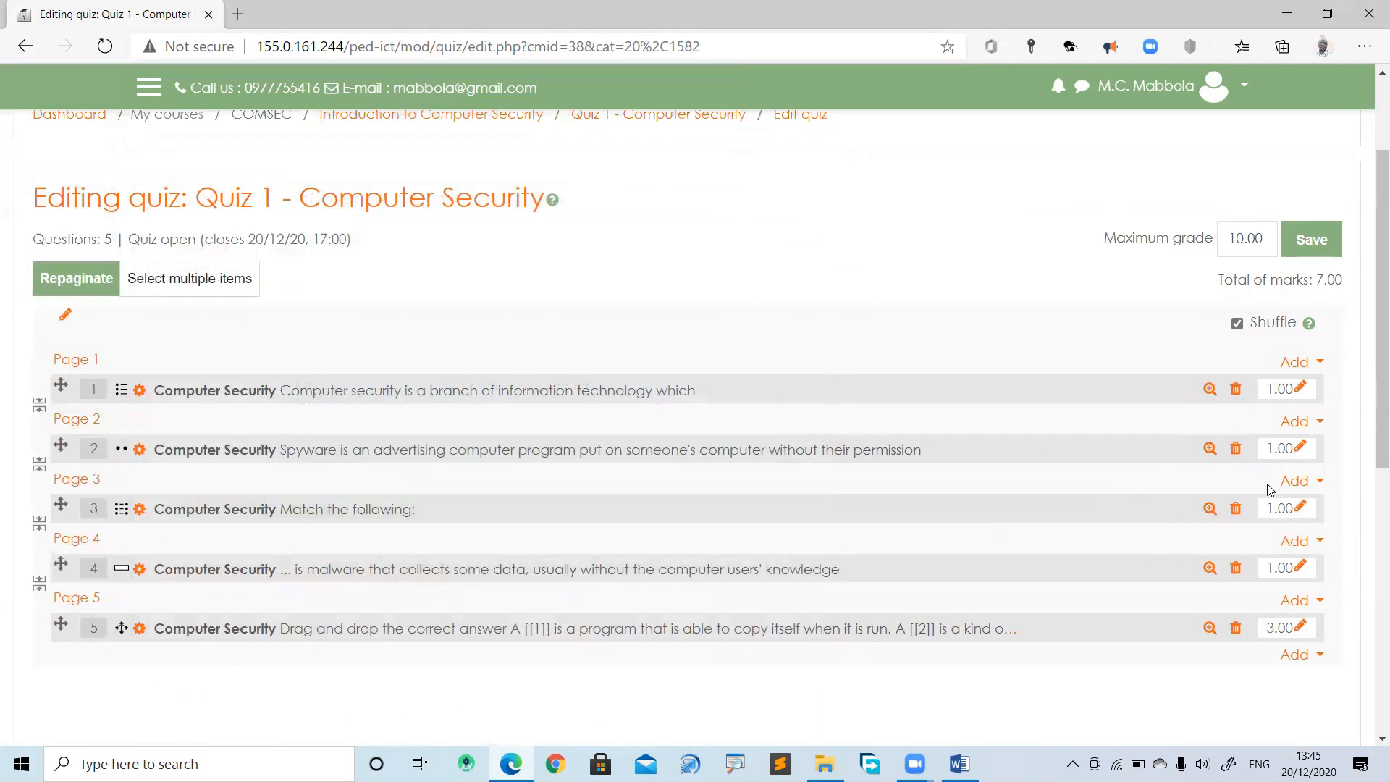
Set the maximum mark of question 3, "Match the following", to 3
left_click(1300, 507)
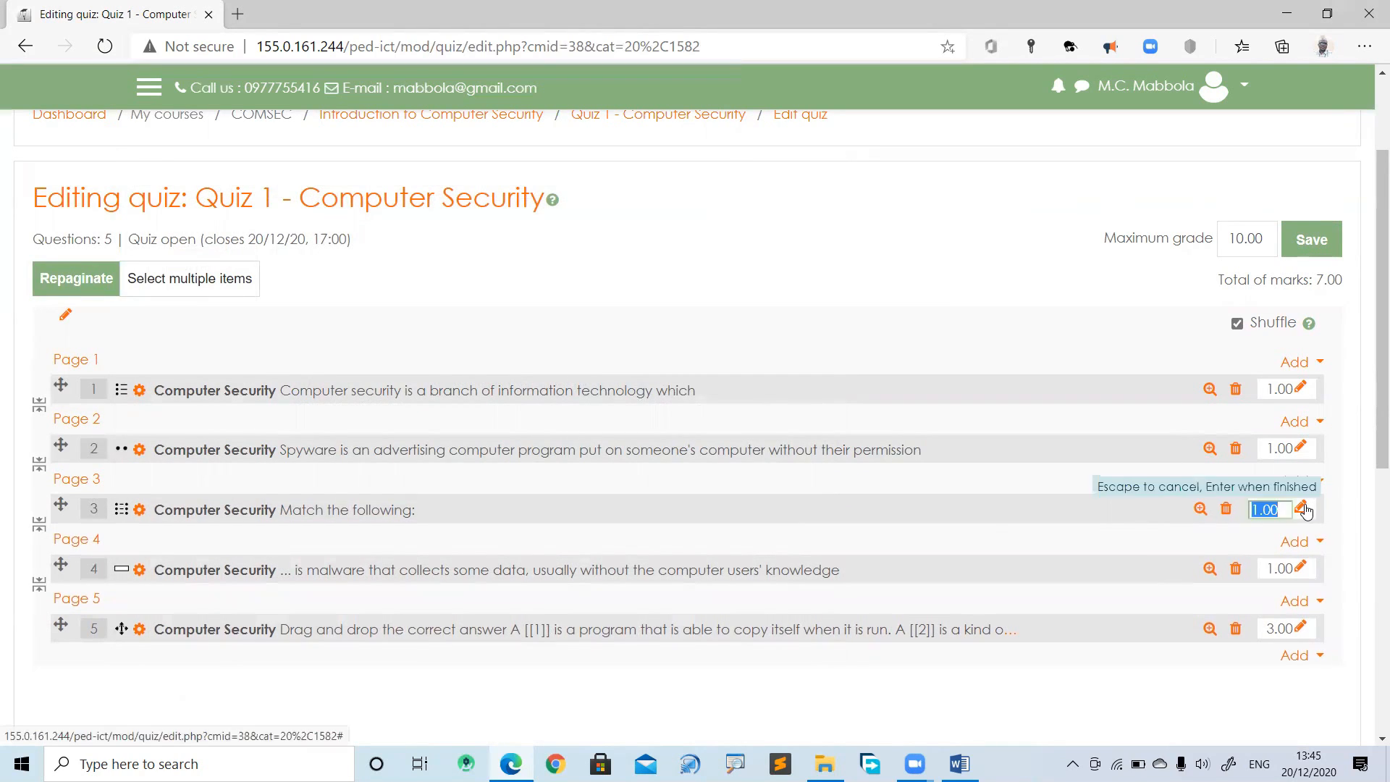
type("3")
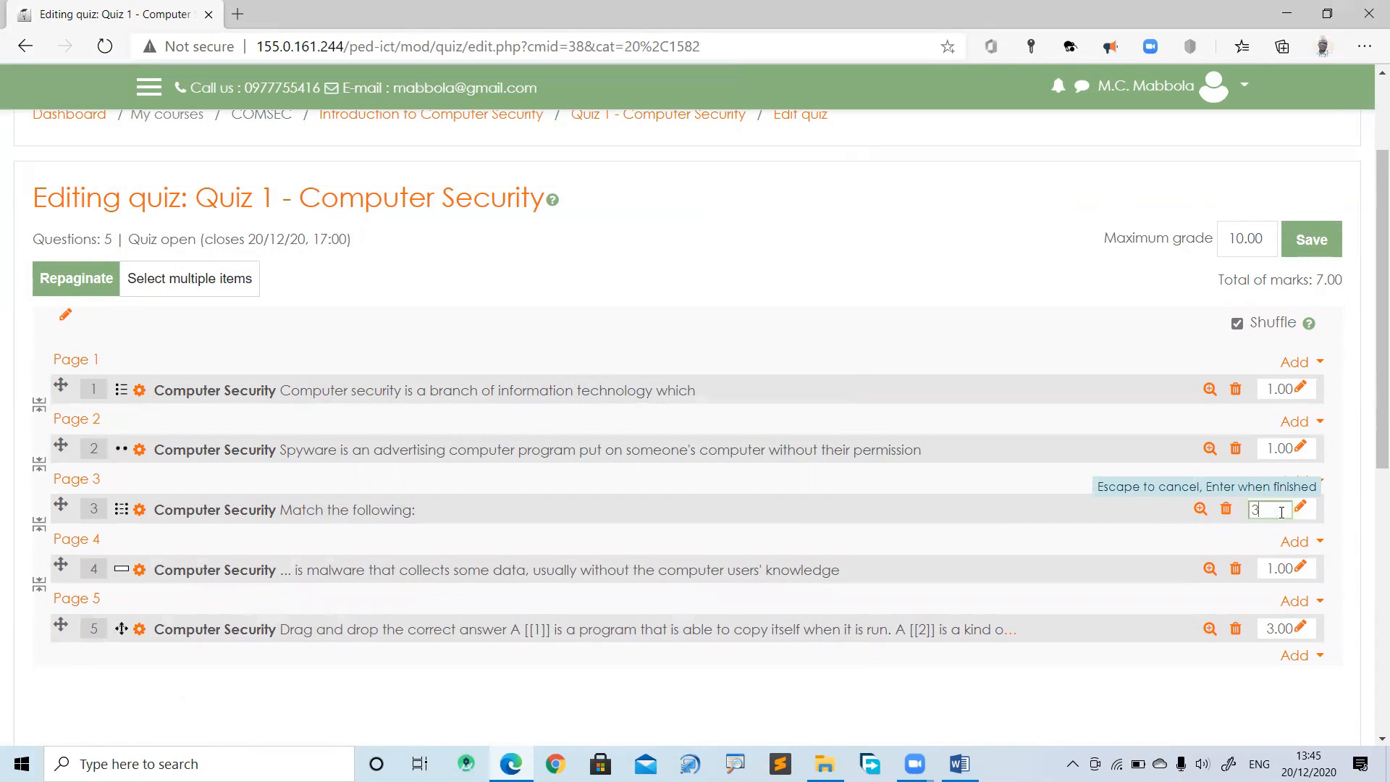
key("Return")
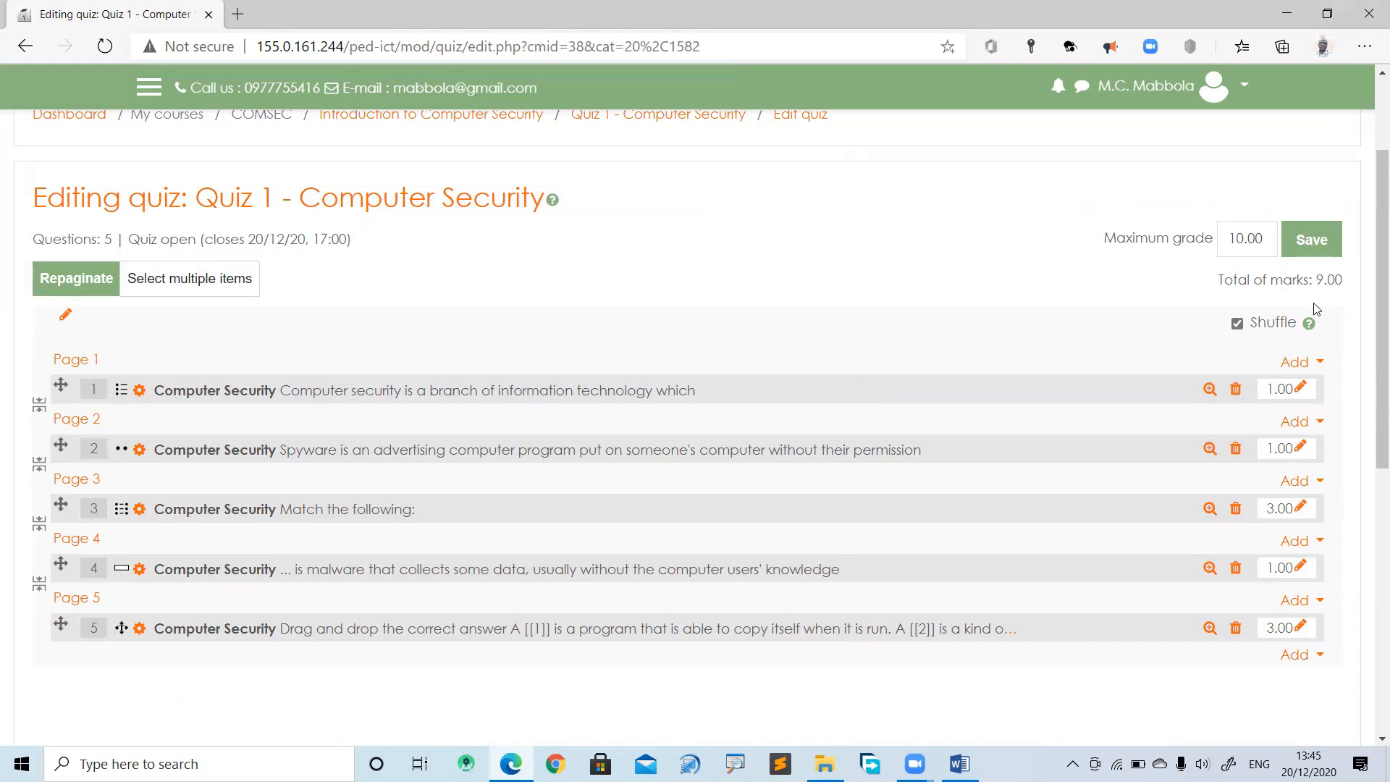
Set the maximum mark of question 2, the True/False spyware question, to 2 and save the quiz's maximum grade
left_click_drag(1315, 279, 1348, 281)
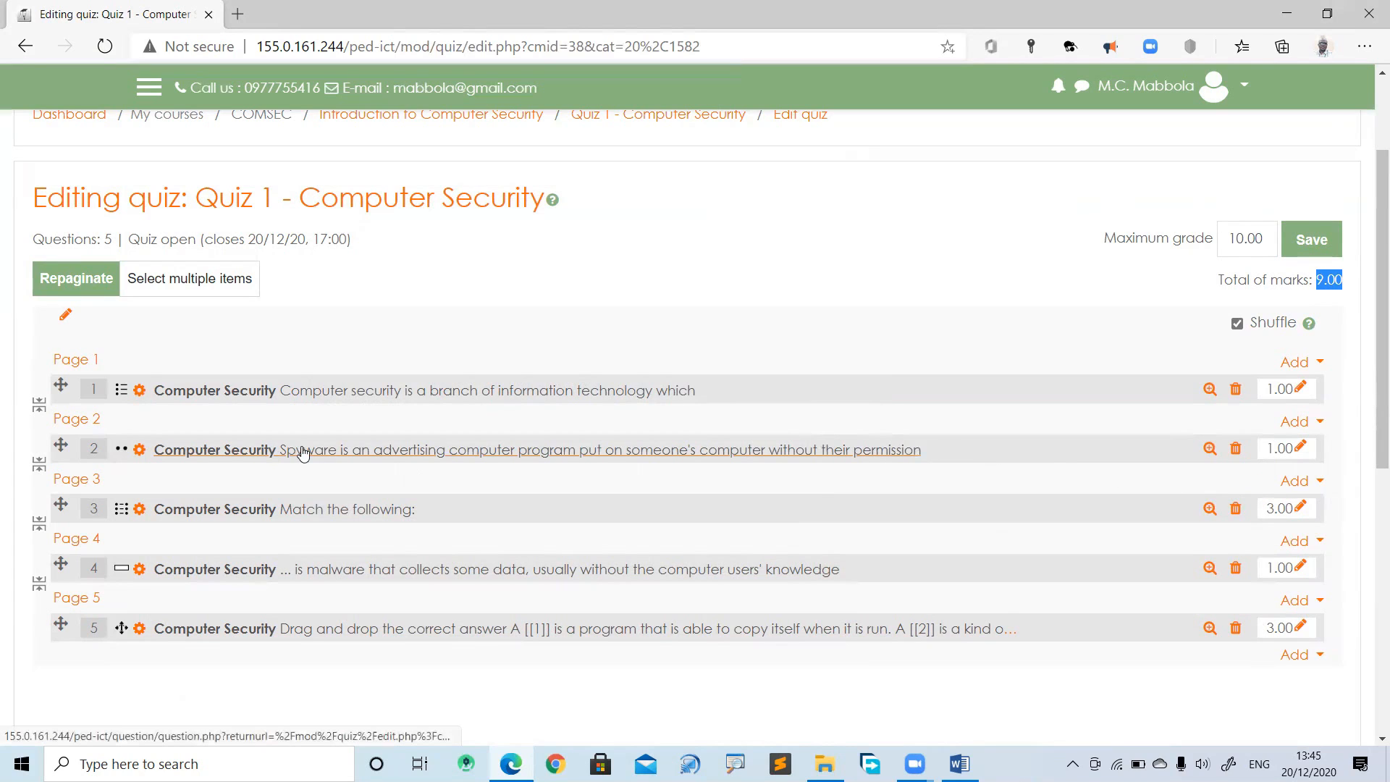
left_click(1303, 450)
type("2")
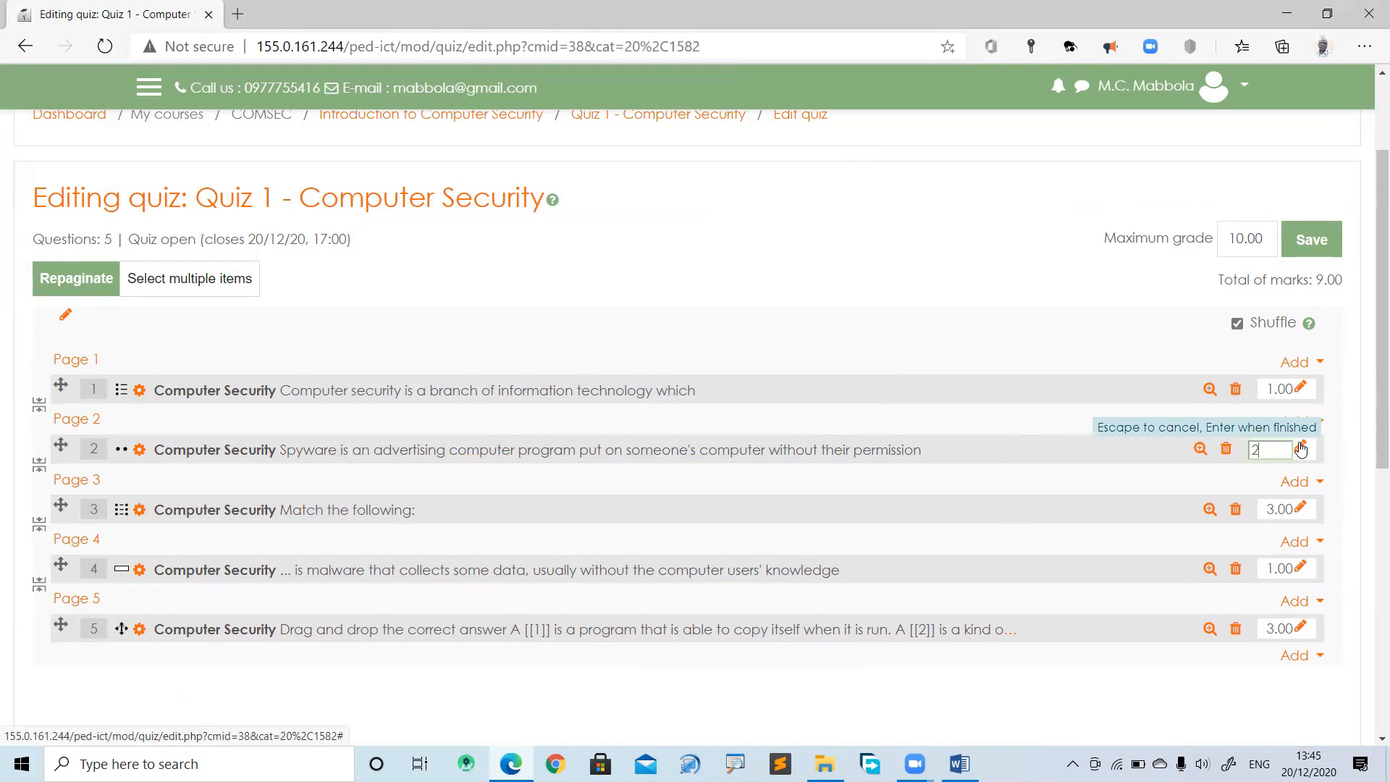
key("Return")
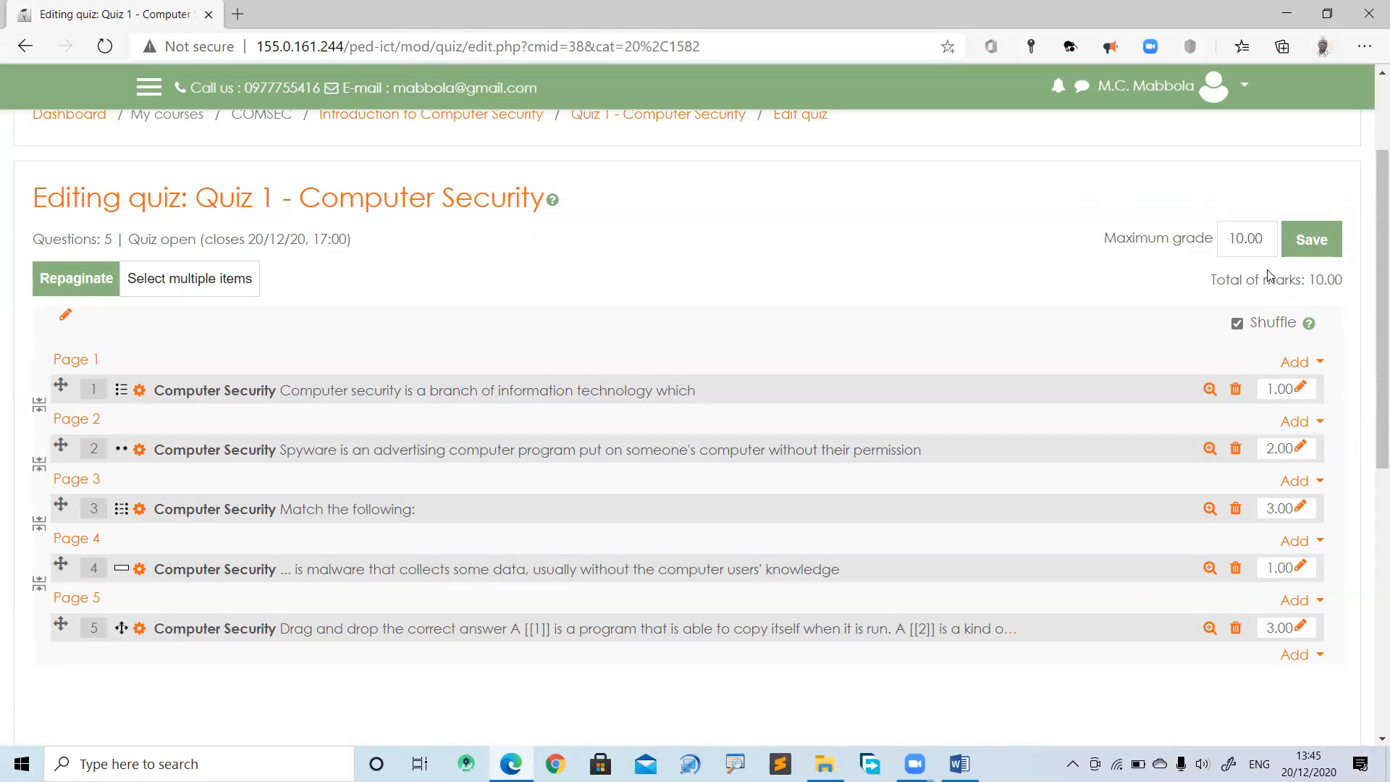
left_click(1314, 240)
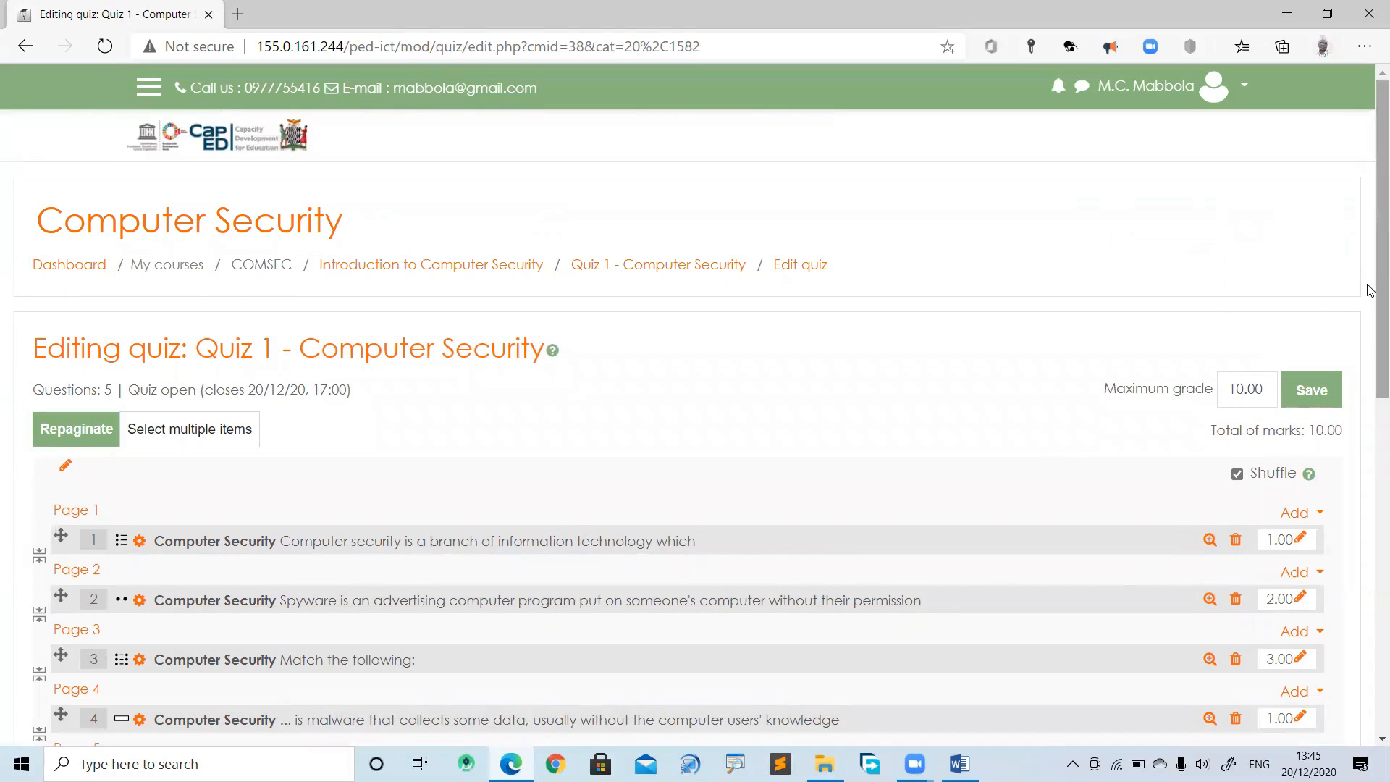
Return to the Introduction to Computer Security section of the course and turn editing off
mouse_move(1370, 286)
left_mouse_down()
mouse_move(1368, 487)
mouse_move(1366, 299)
left_mouse_up()
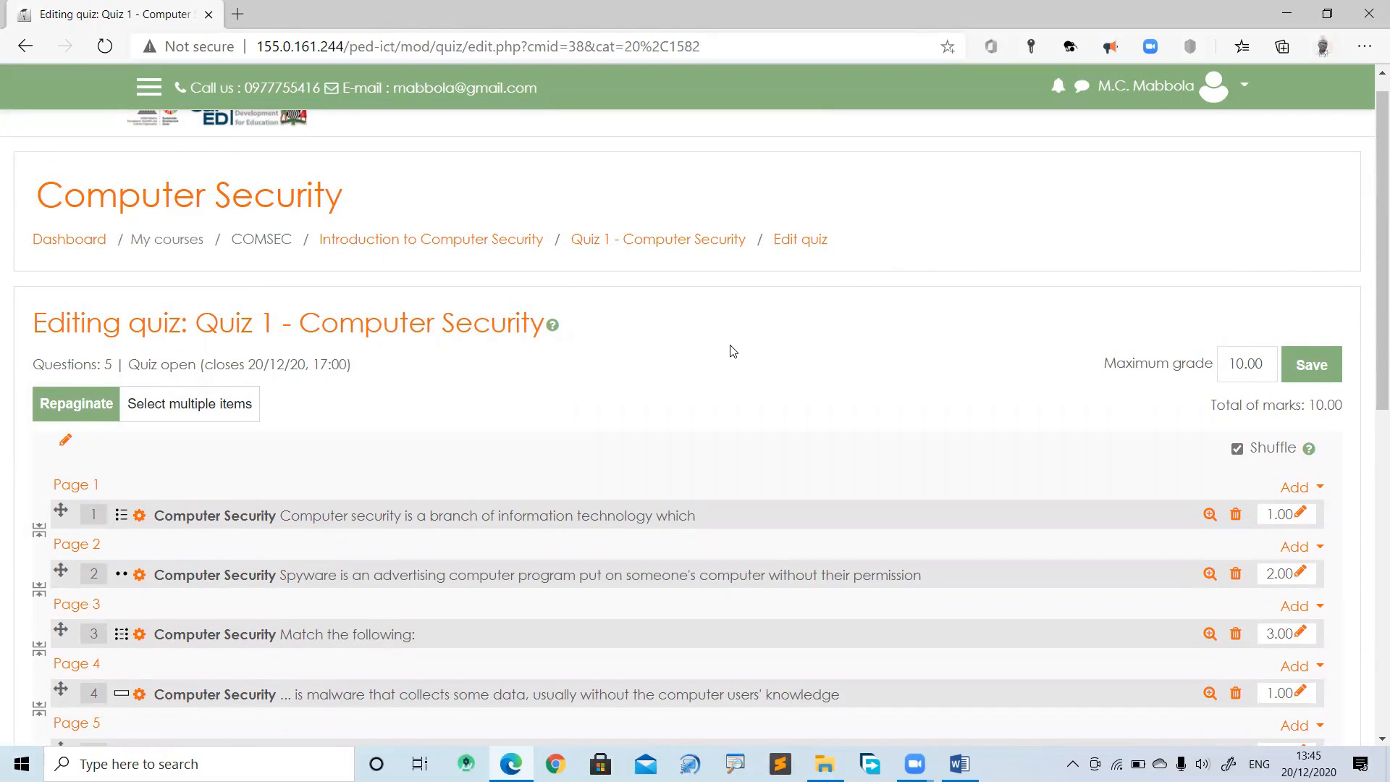
left_click(418, 248)
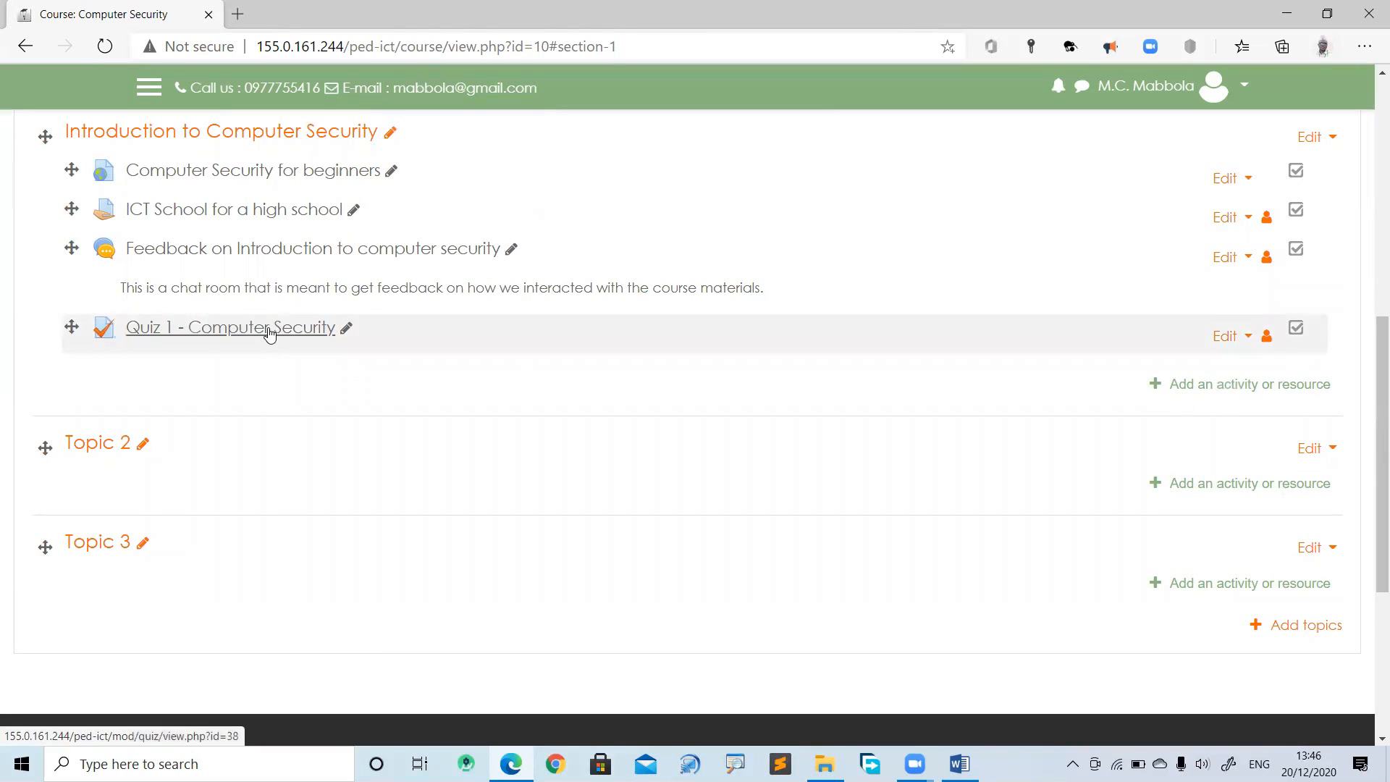
left_click_drag(1369, 363, 1366, 148)
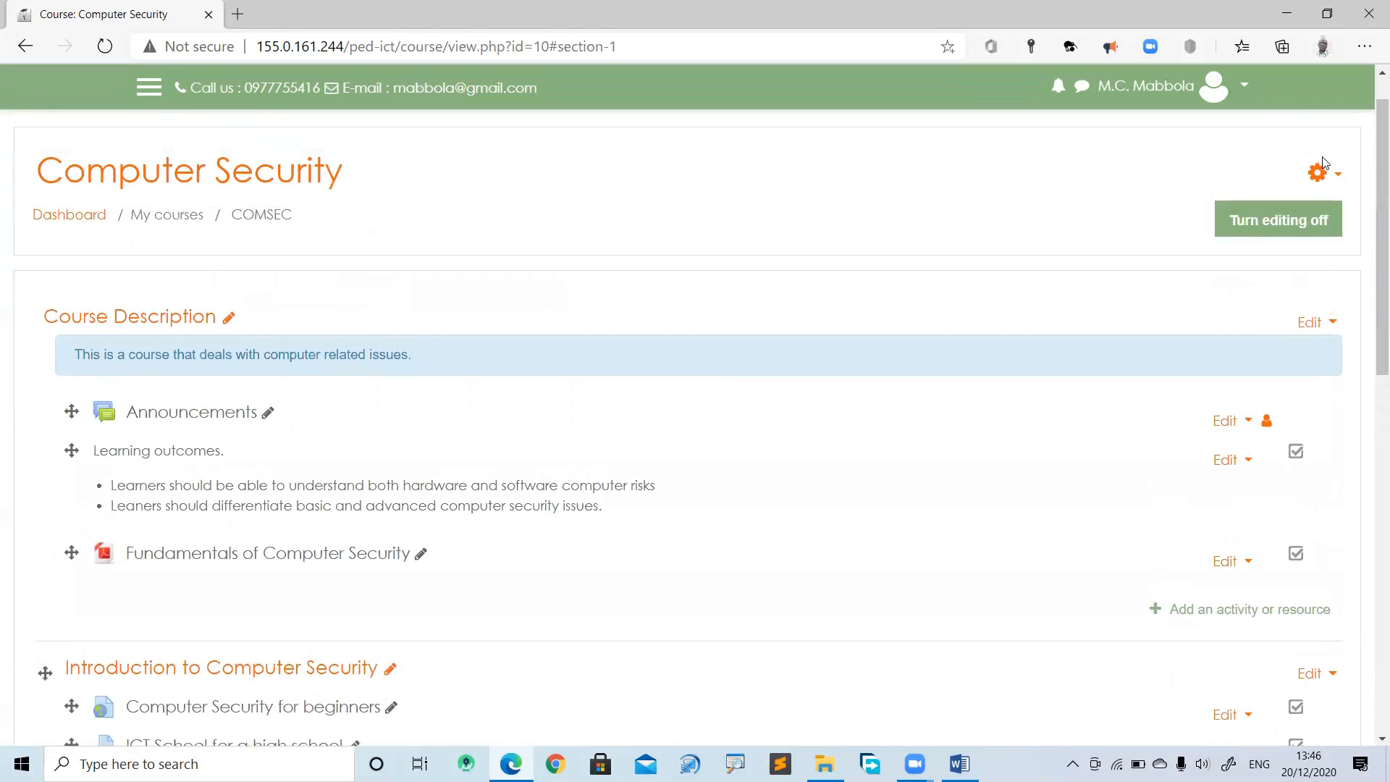
left_click(1275, 225)
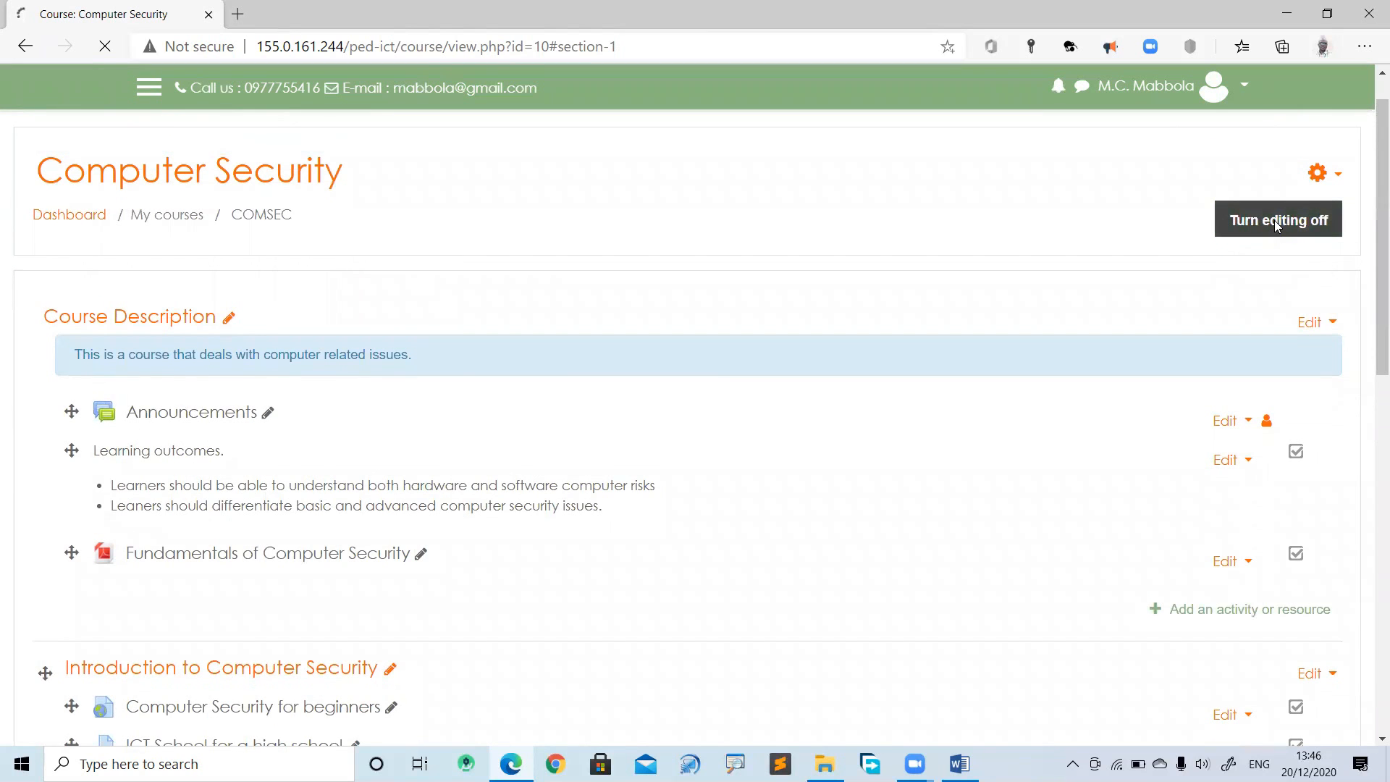
Start a preview of Quiz 1 - Computer Security and go through its questions without answering
left_click_drag(1368, 168, 1369, 366)
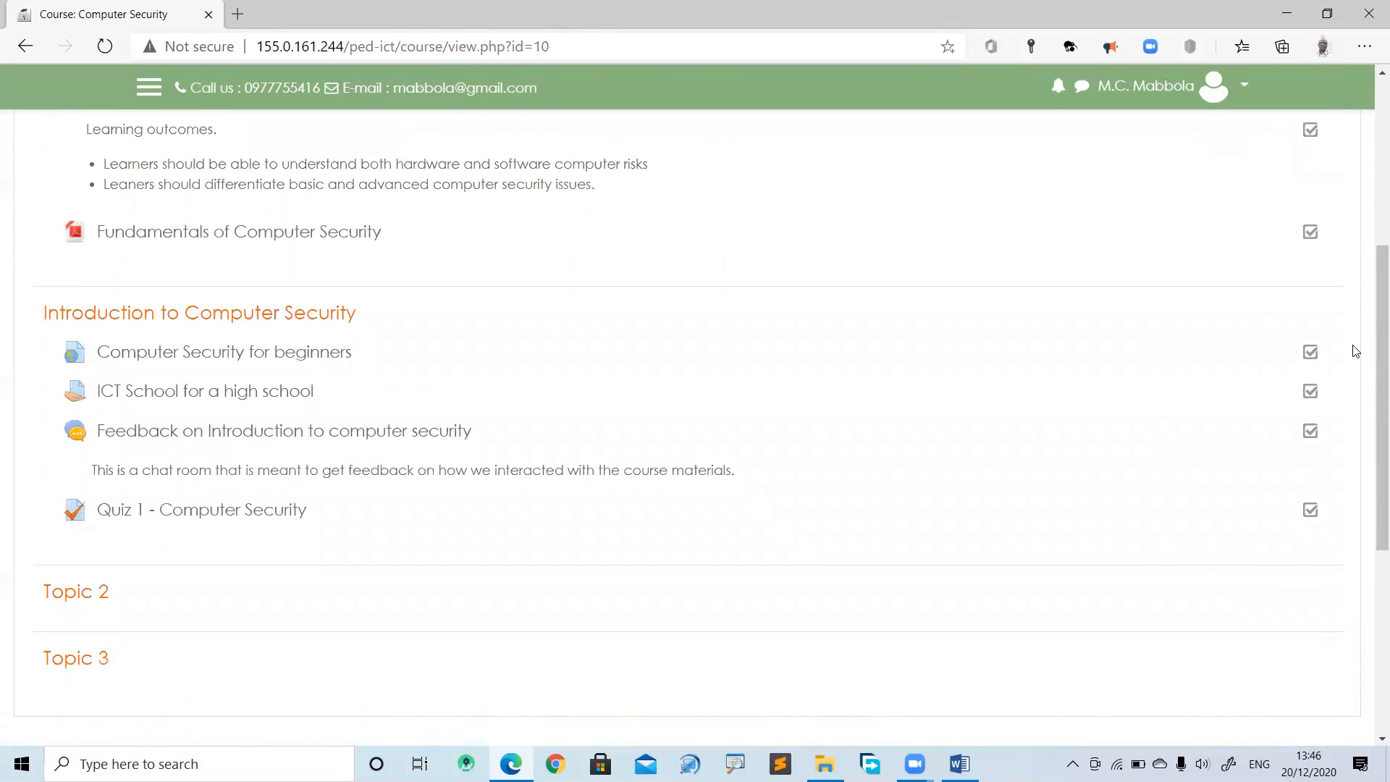
left_click(222, 515)
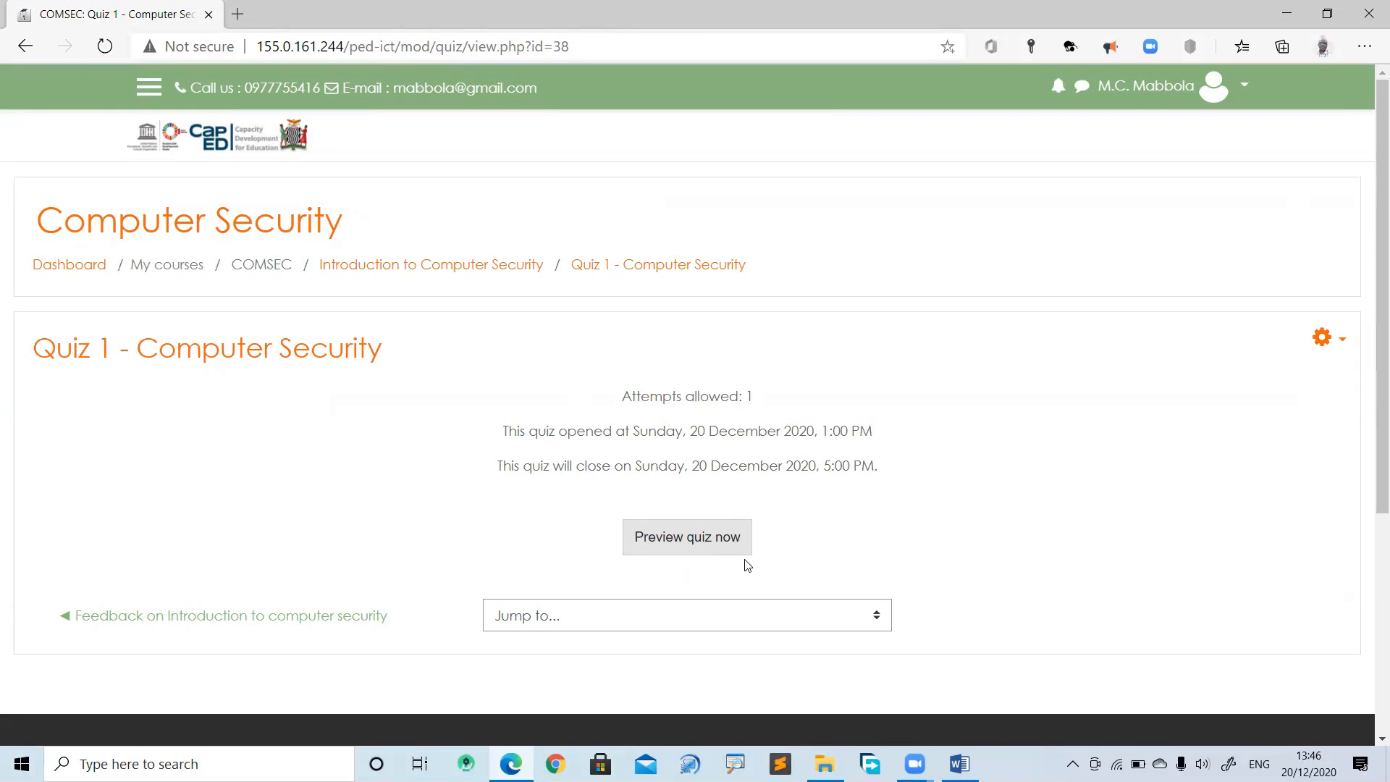
left_click(685, 542)
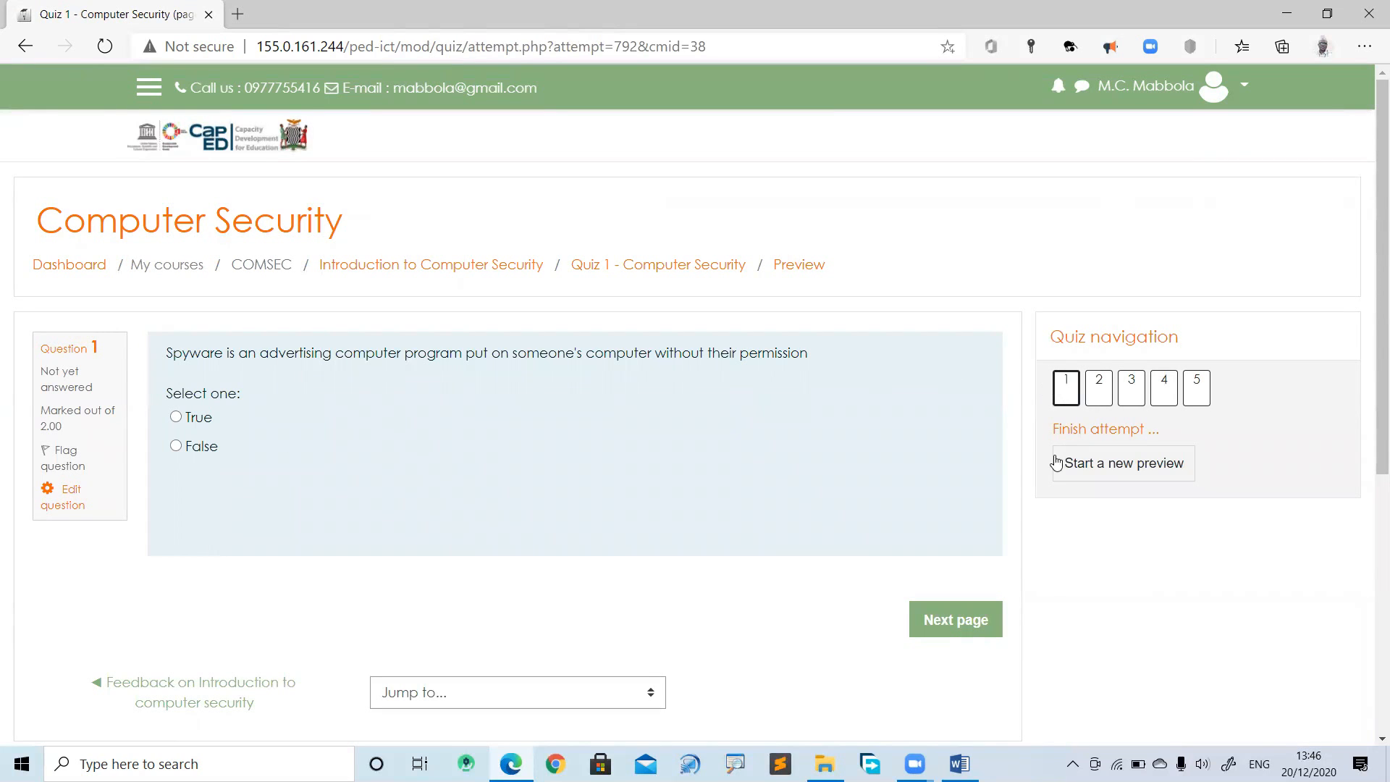
left_click(951, 624)
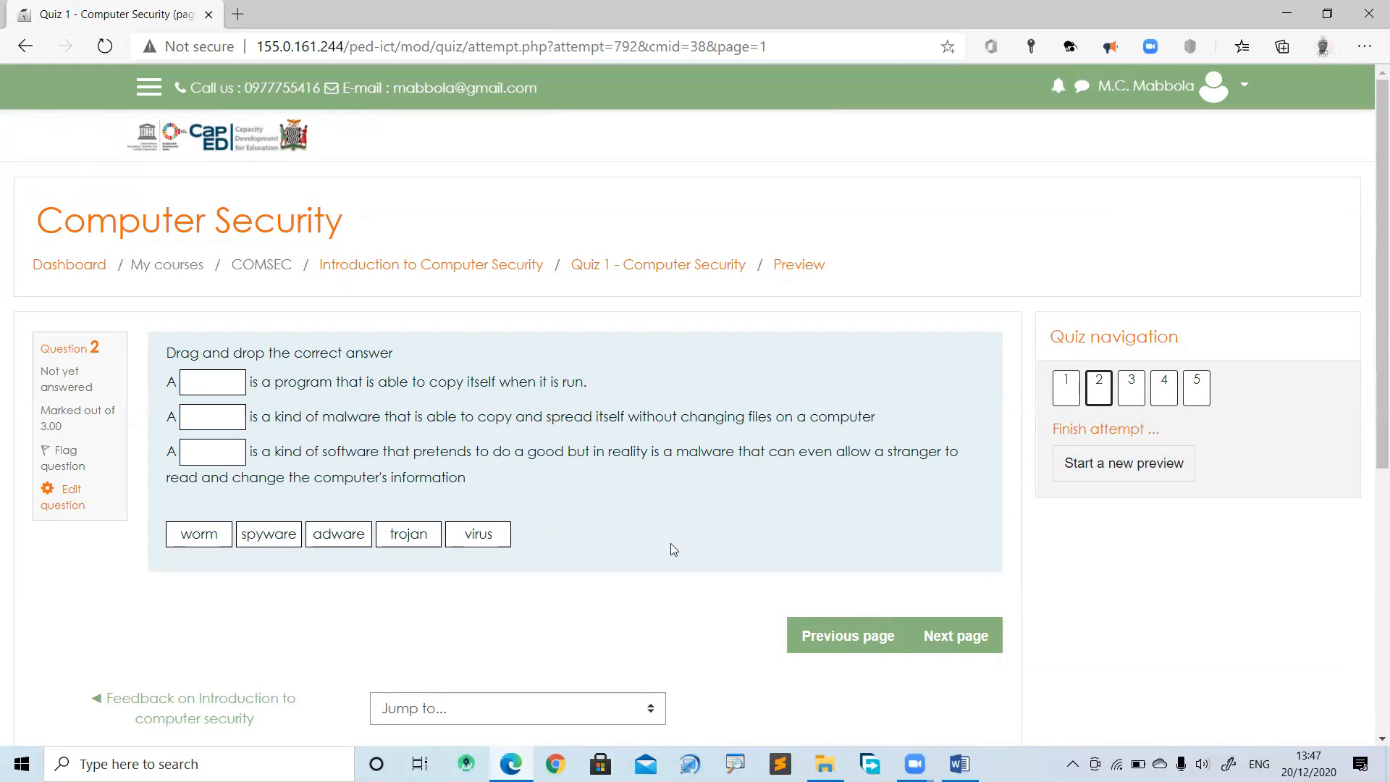
left_click(965, 650)
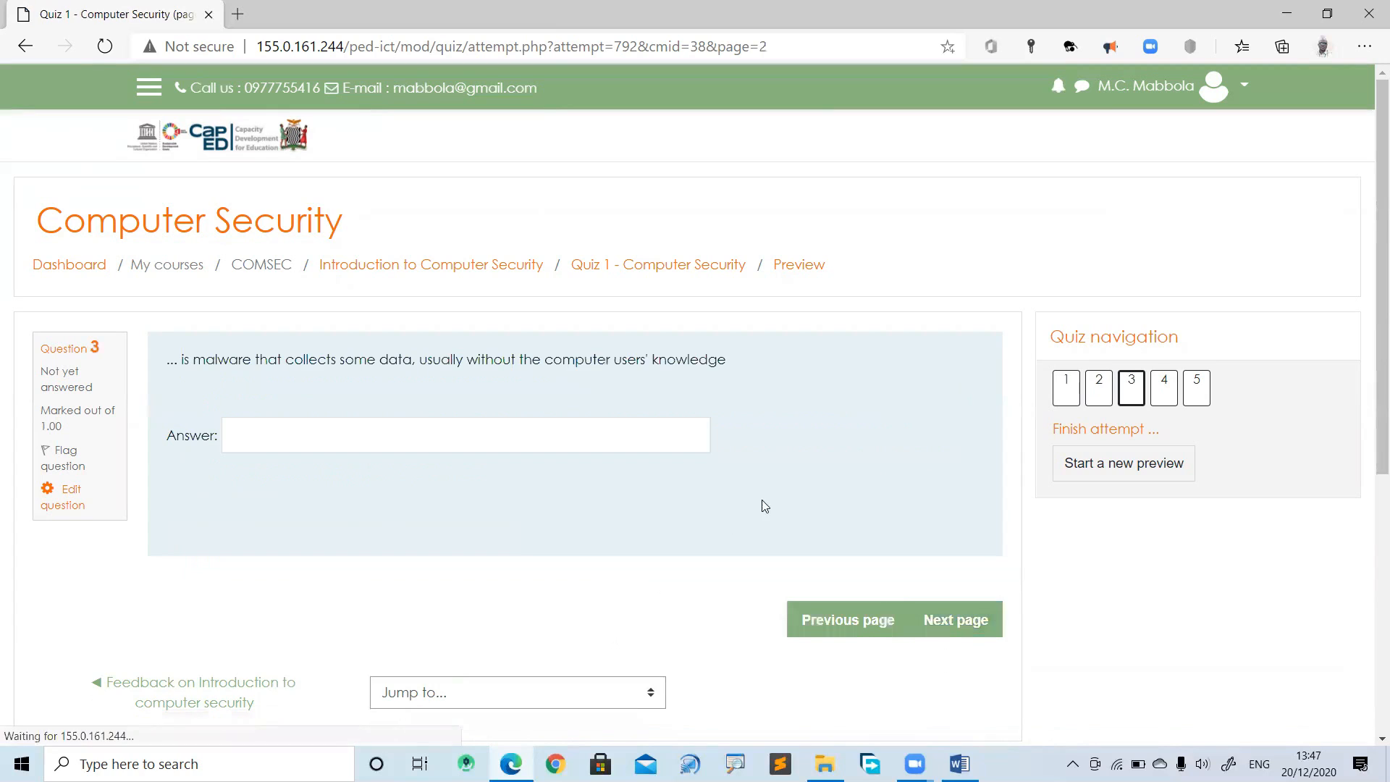
left_click(1163, 392)
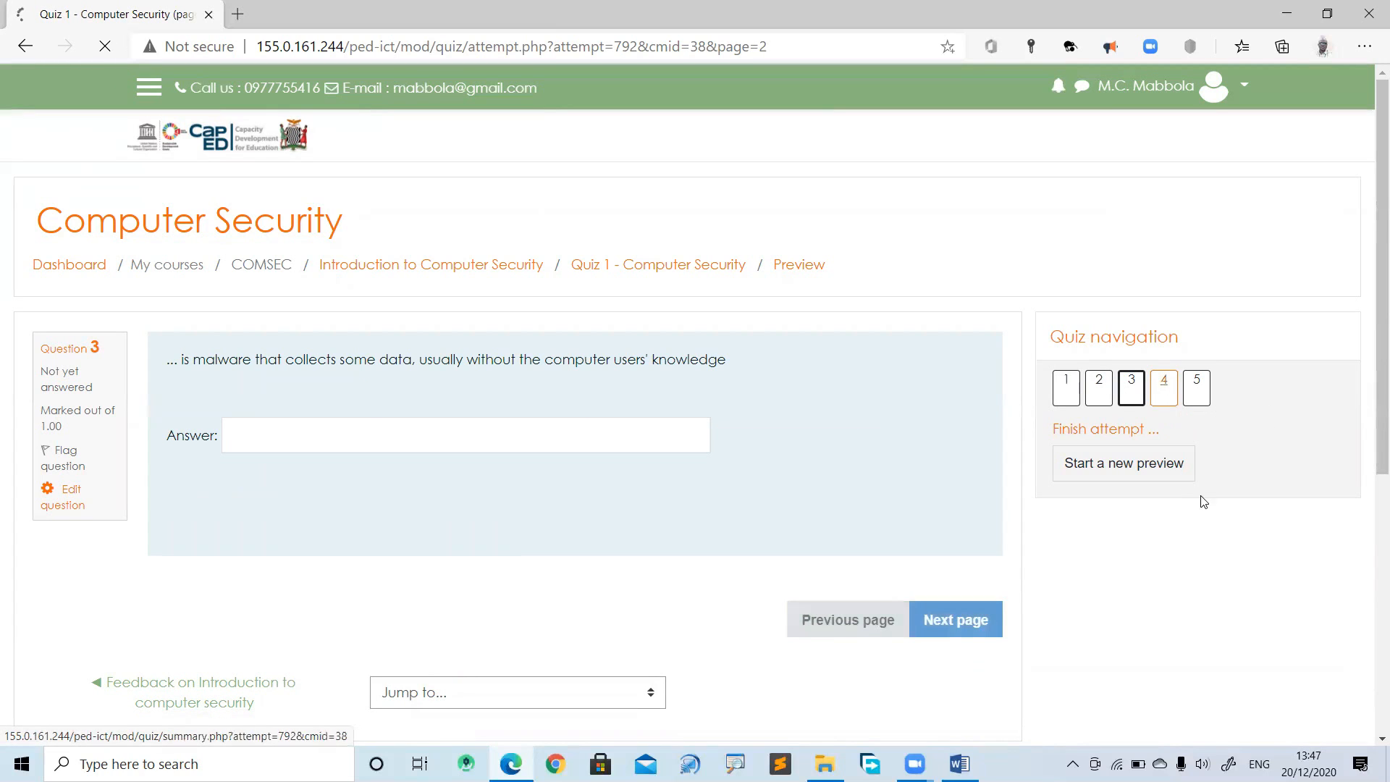
left_click(1199, 389)
left_click(1067, 391)
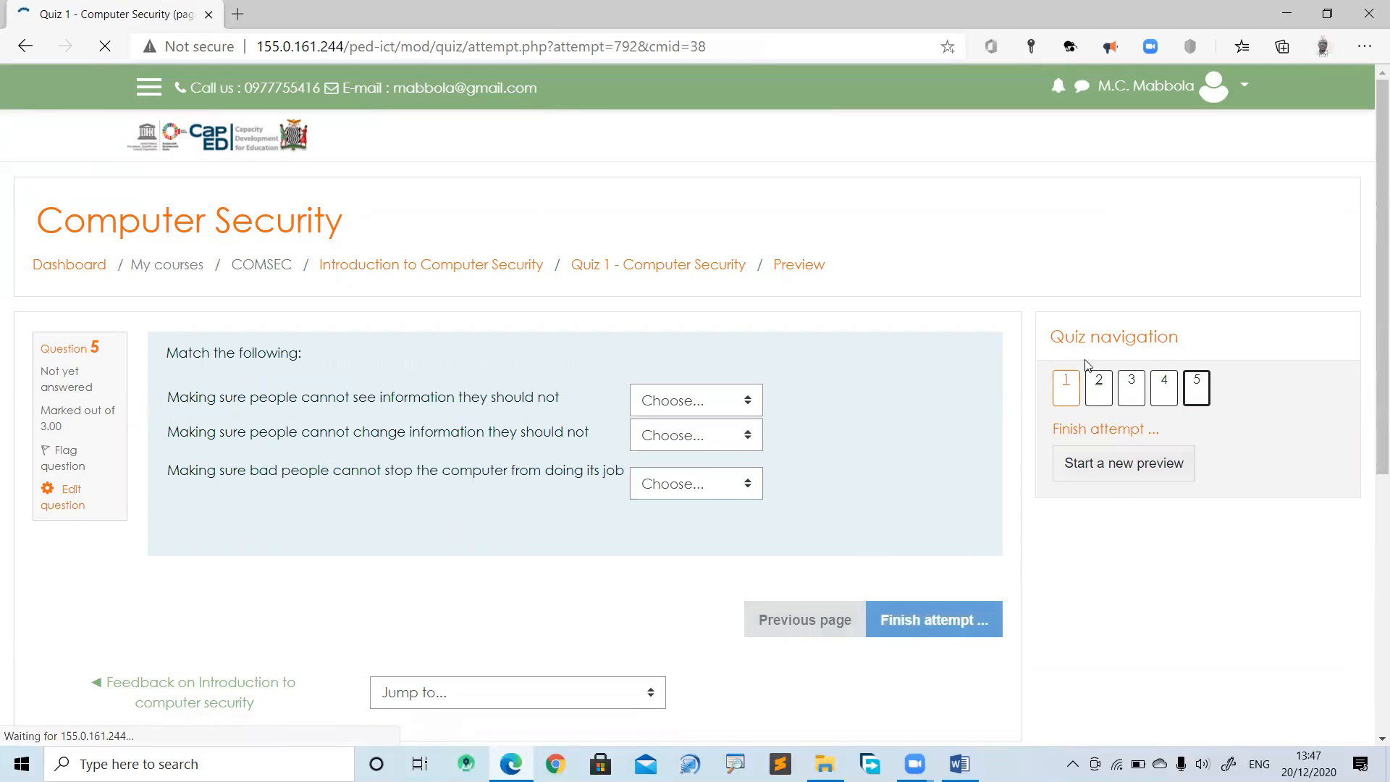